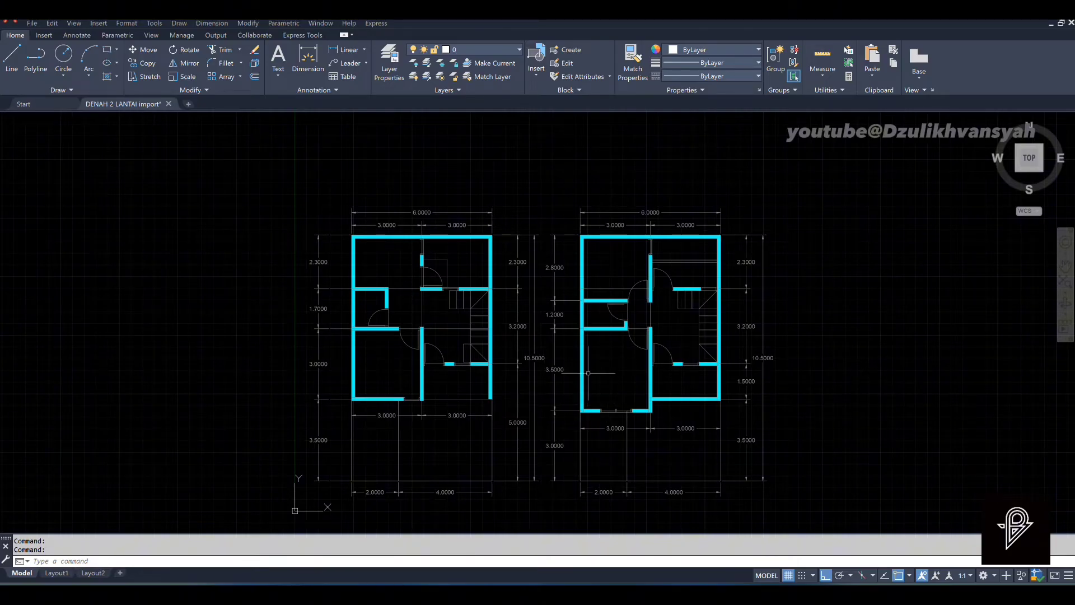
# Examine the two floor plans and the front elevation of the house in the drawing.
pyautogui.scroll(-4, 588, 372)
pyautogui.scroll(4, 592, 423)
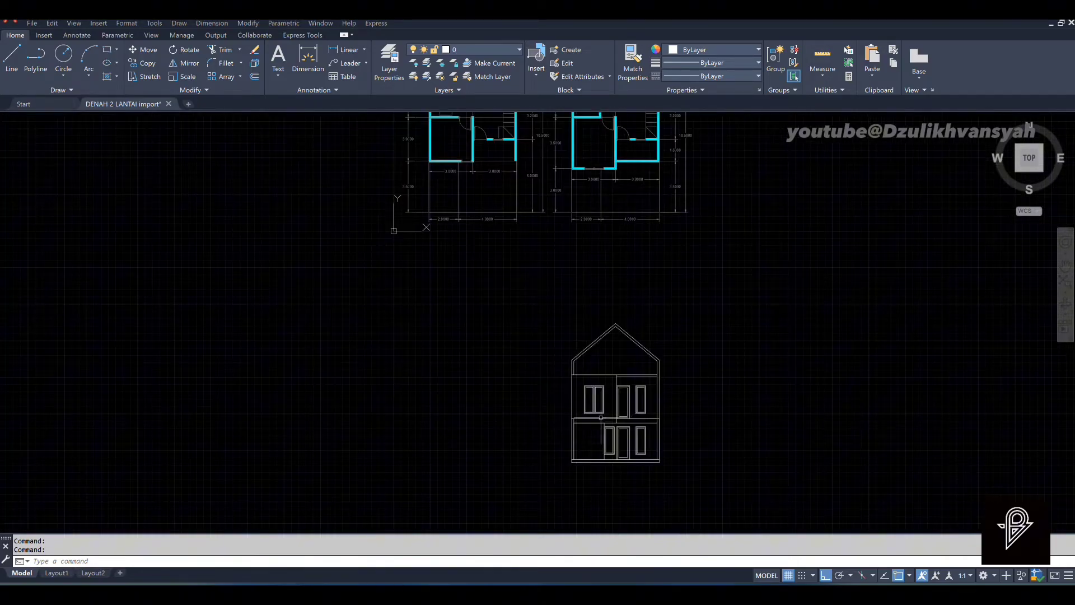
pyautogui.scroll(4, 592, 425)
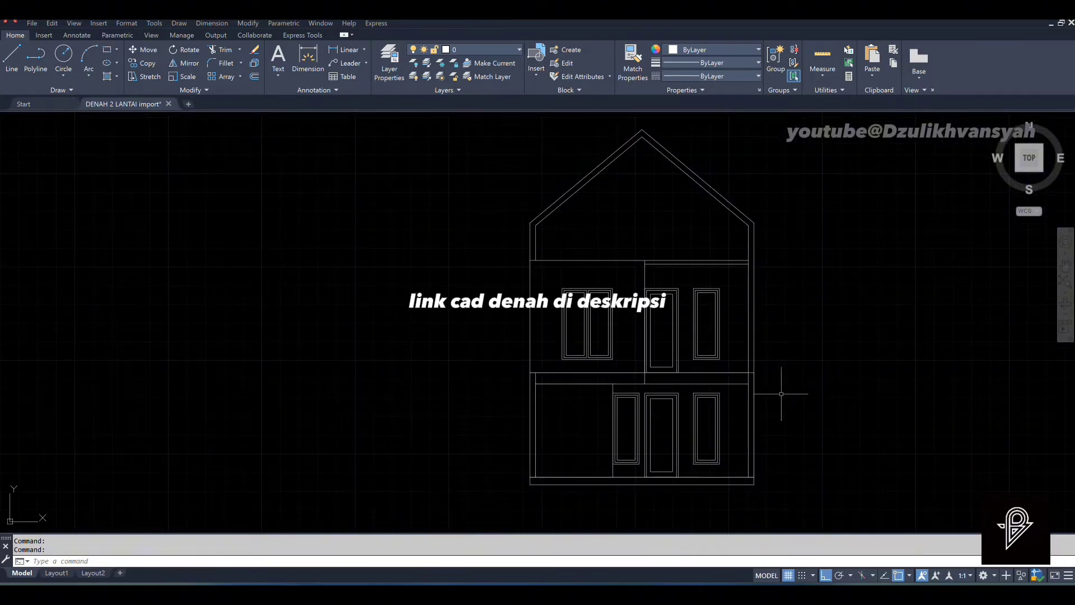
pyautogui.scroll(-5, 779, 425)
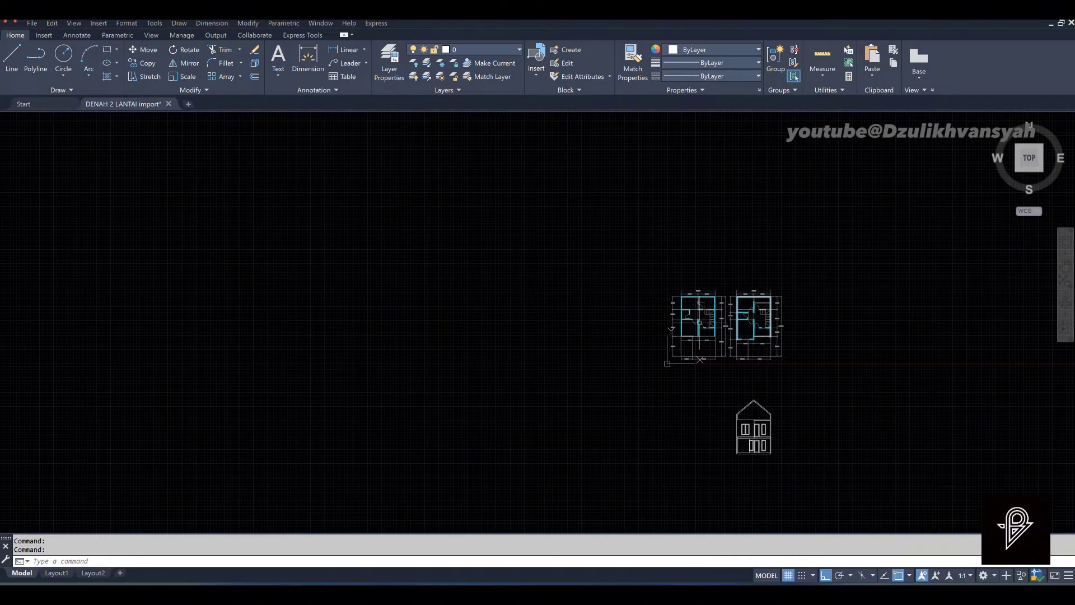
pyautogui.scroll(4, 739, 317)
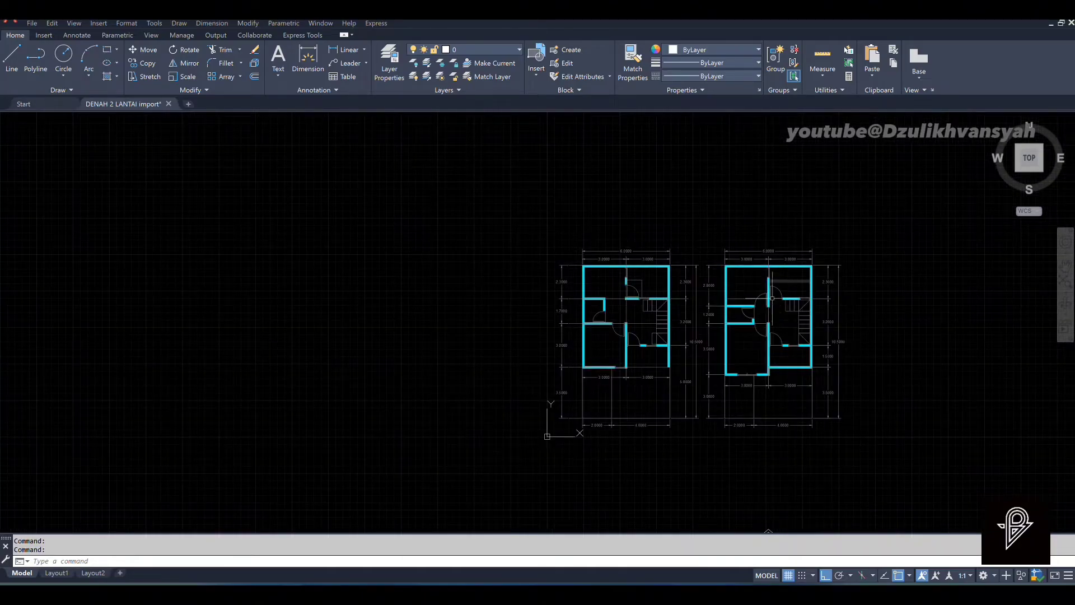
pyautogui.scroll(2, 820, 343)
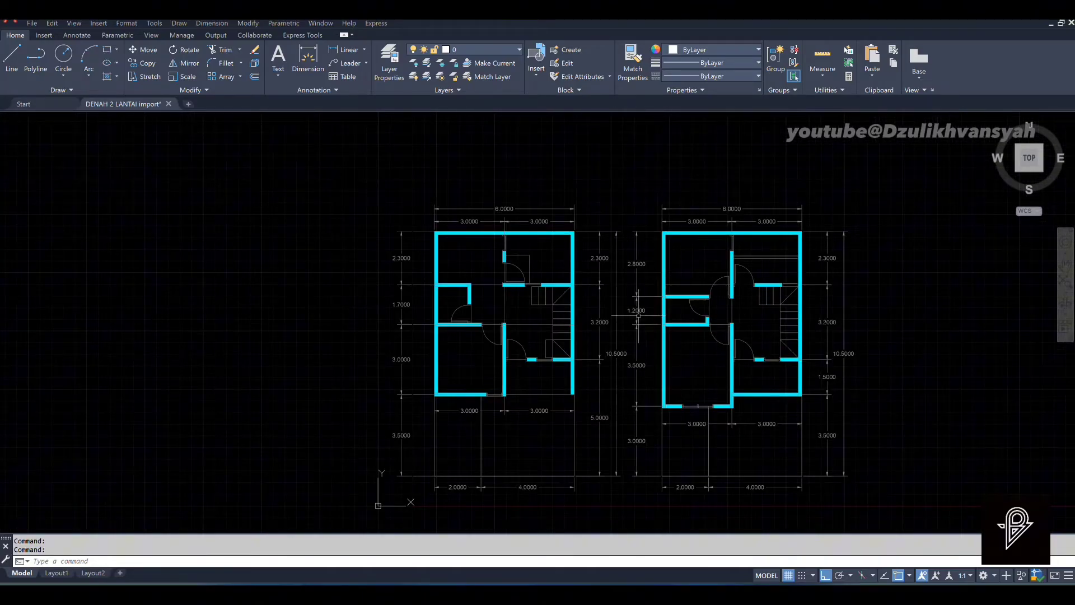
# Select all similar dimensions across both floor plans and erase them.
pyautogui.click(866, 495)
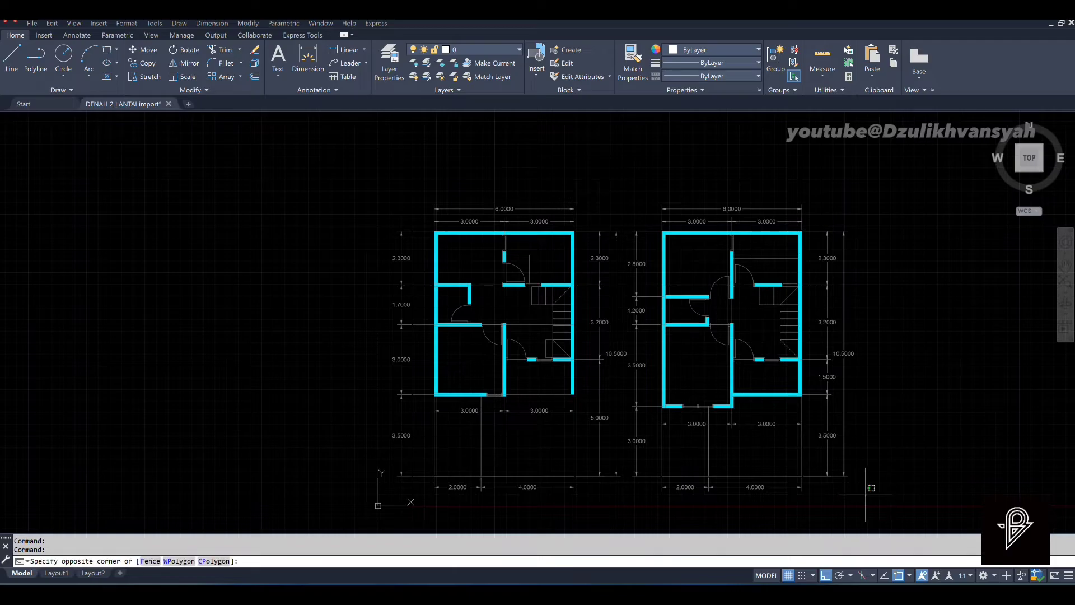
pyautogui.click(794, 166)
pyautogui.rightClick(819, 190)
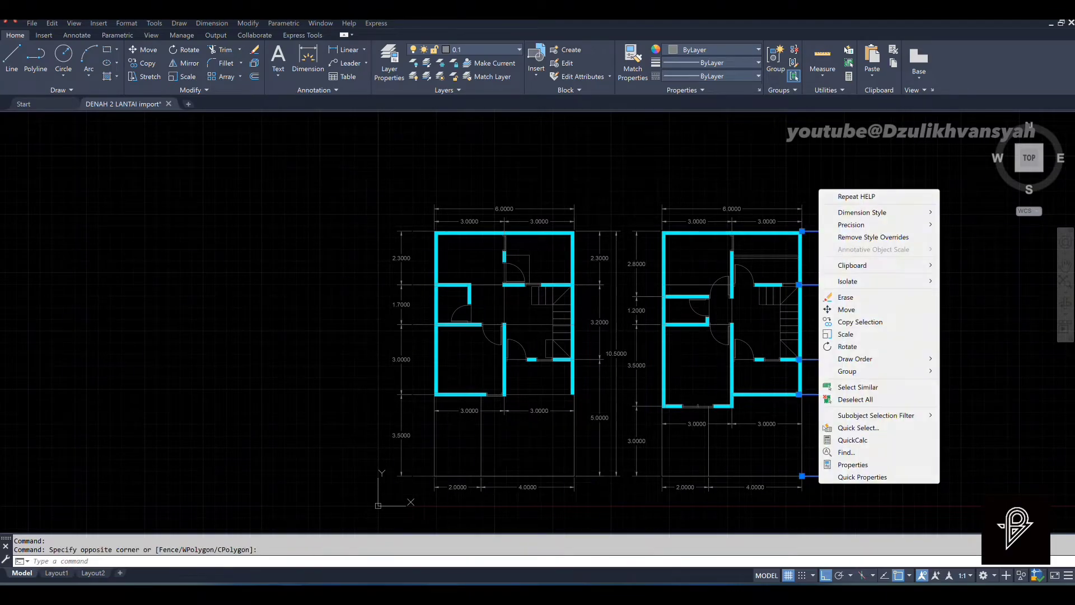
pyautogui.click(890, 387)
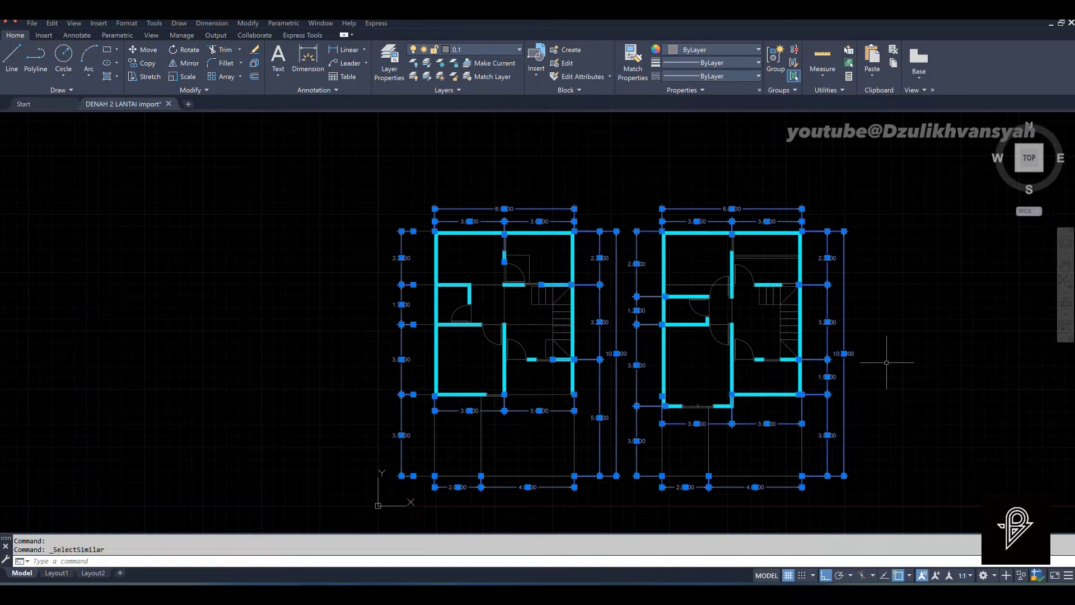
pyautogui.press('Delete')
# Erase the horizontal guide lines that extend past the outer wall of the first floor plan.
pyautogui.click(431, 501)
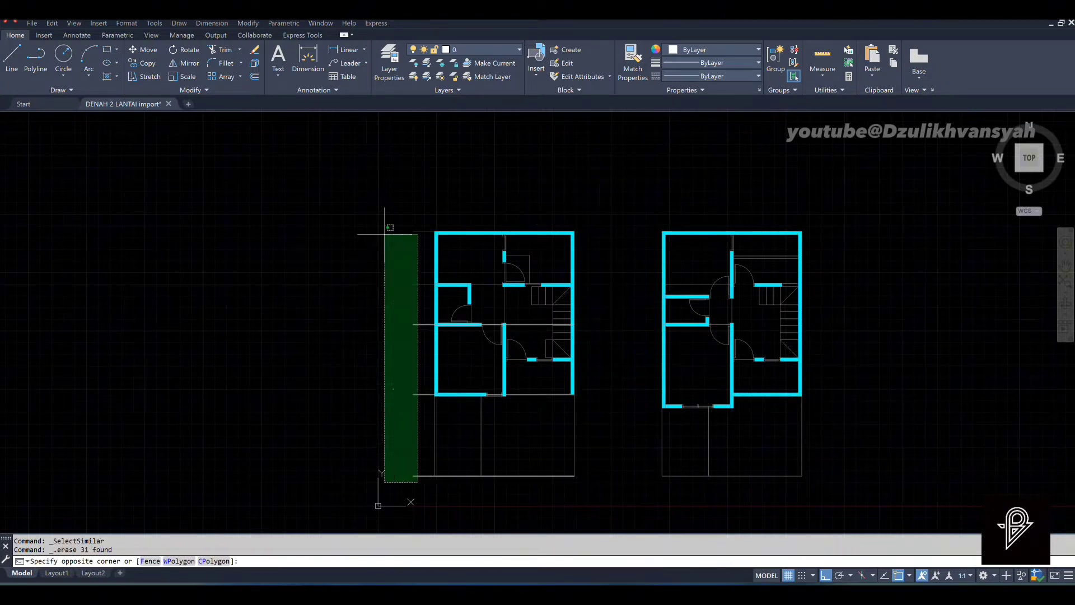
pyautogui.click(376, 178)
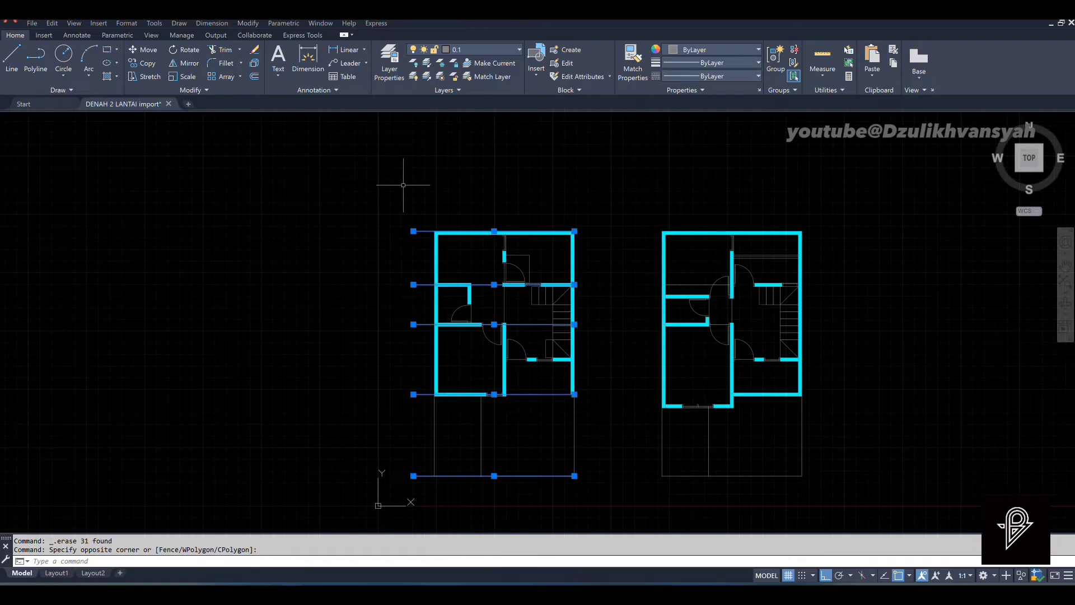
pyautogui.press('Delete')
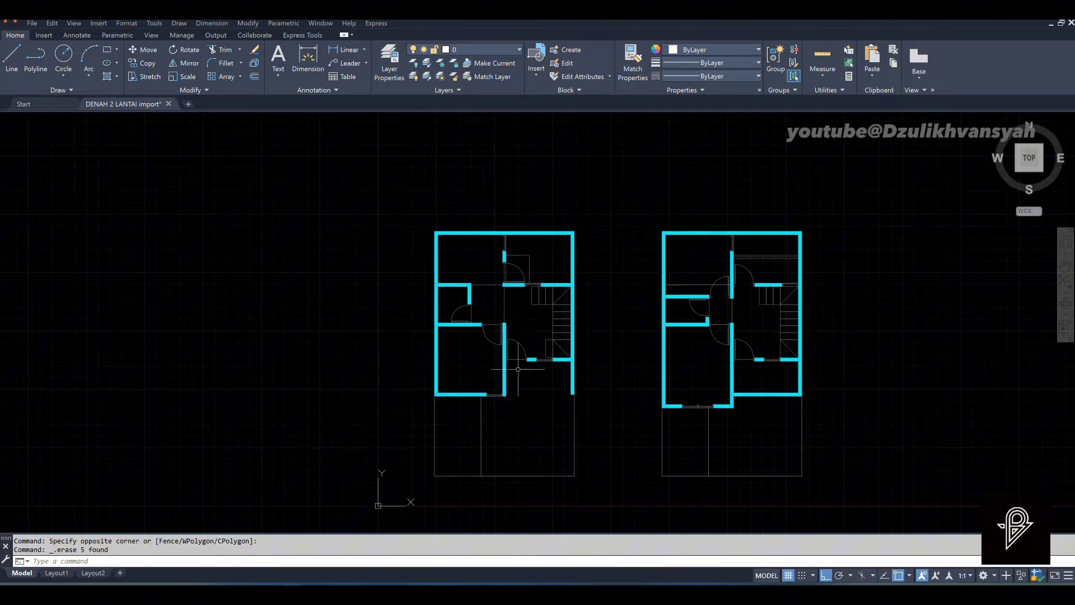
# Select every wall polyline similar to the first plan's front wall and explode them all in both floor plans.
pyautogui.scroll(4, 520, 364)
pyautogui.scroll(-3, 465, 398)
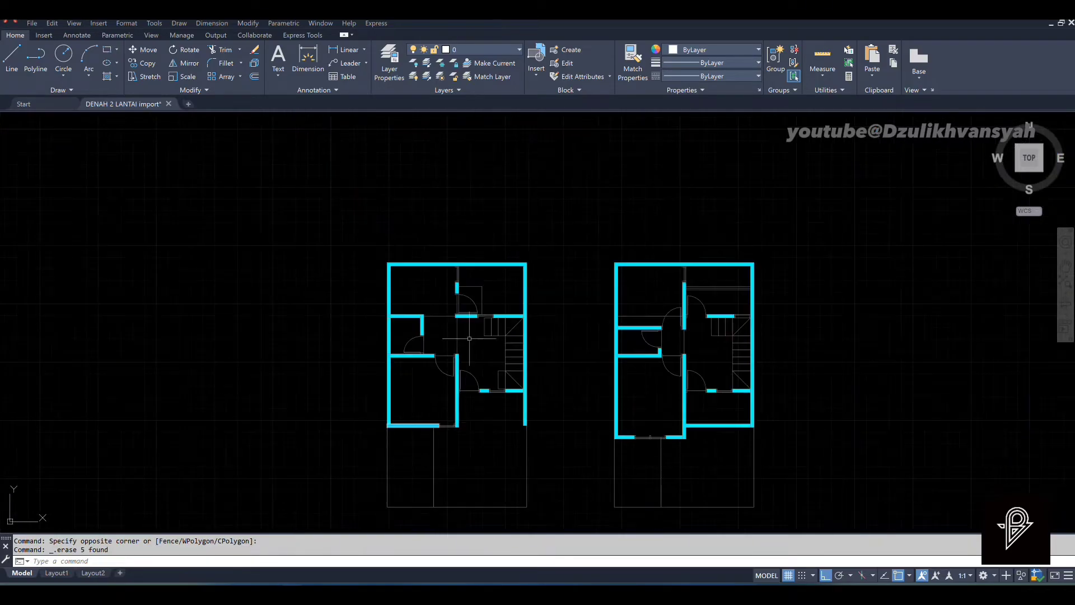
pyautogui.scroll(3, 455, 412)
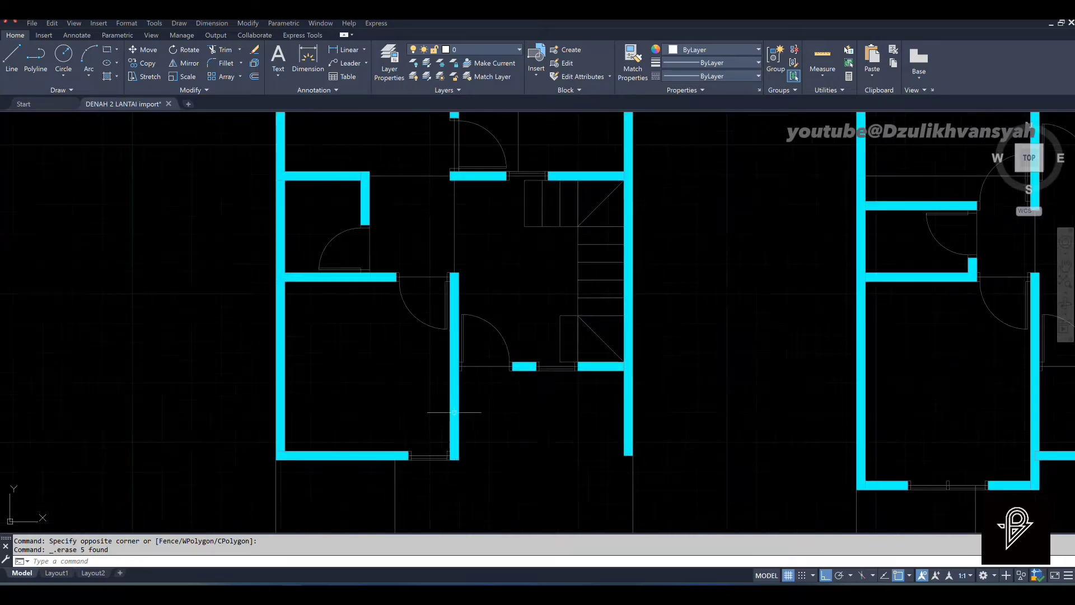
pyautogui.click(366, 452)
pyautogui.scroll(-4, 366, 452)
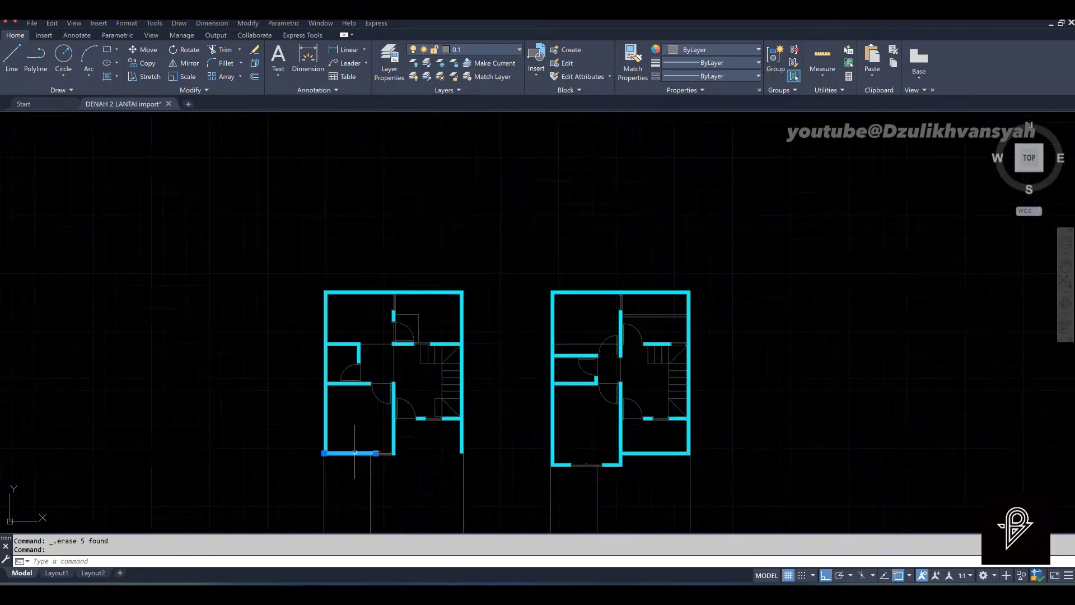
pyautogui.scroll(2, 338, 453)
pyautogui.rightClick(360, 390)
pyautogui.click(399, 294)
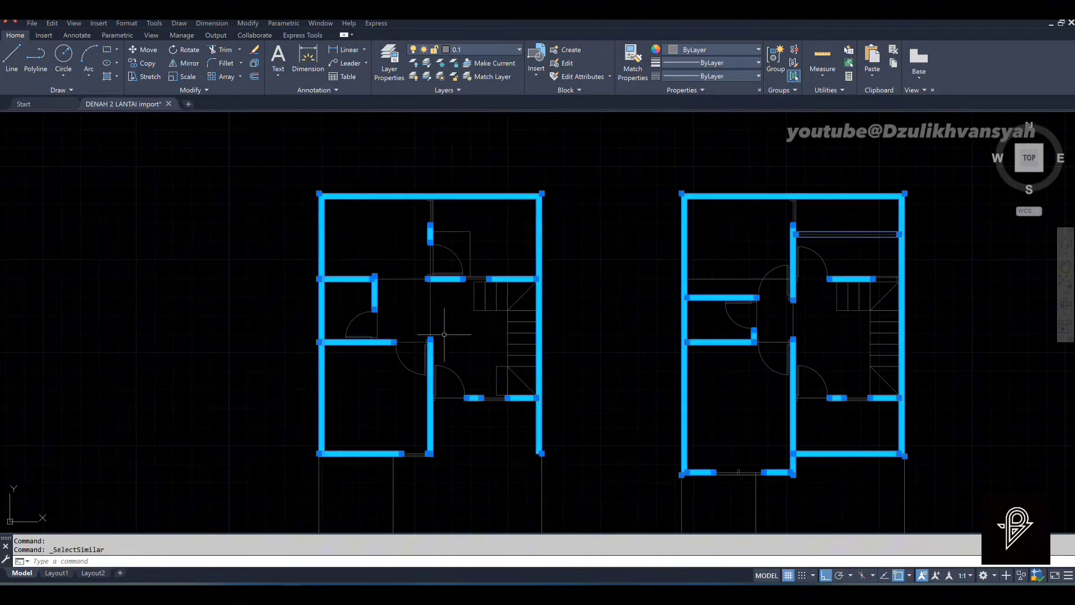
pyautogui.write('x')
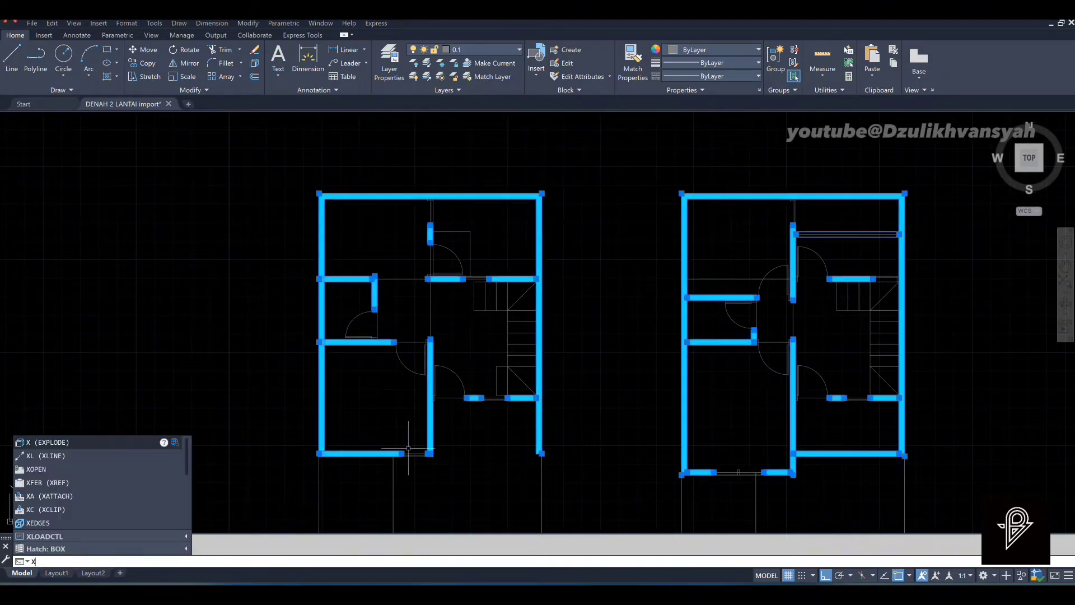
pyautogui.press('Return')
# Save the cleaned drawing as DENAH 2 LANTAI in the Downloads folder, replacing the existing file.
pyautogui.scroll(-5, 448, 349)
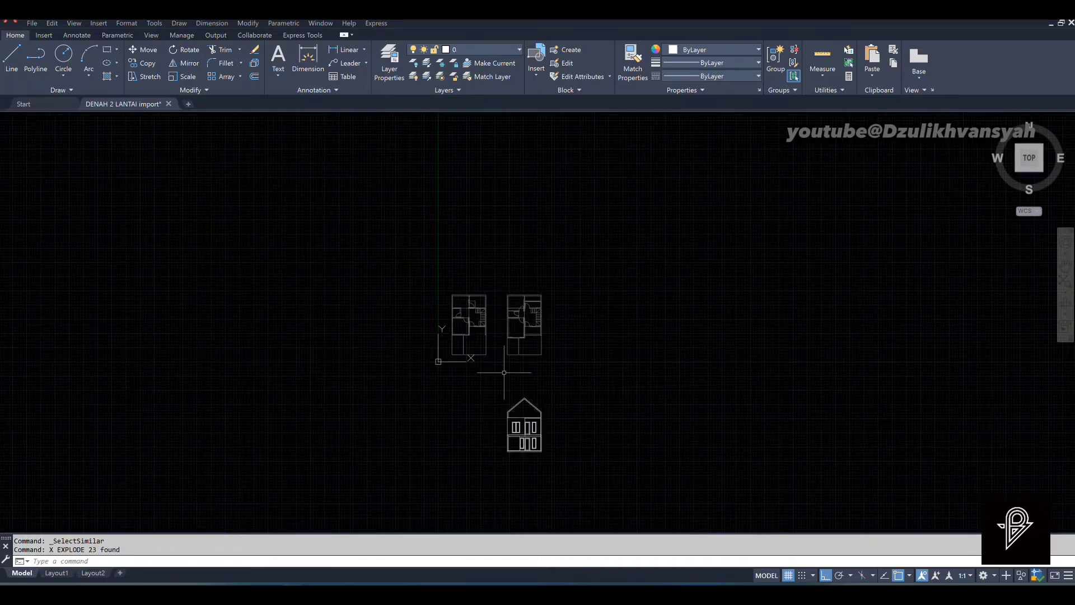
pyautogui.scroll(1, 472, 331)
pyautogui.scroll(1, 510, 302)
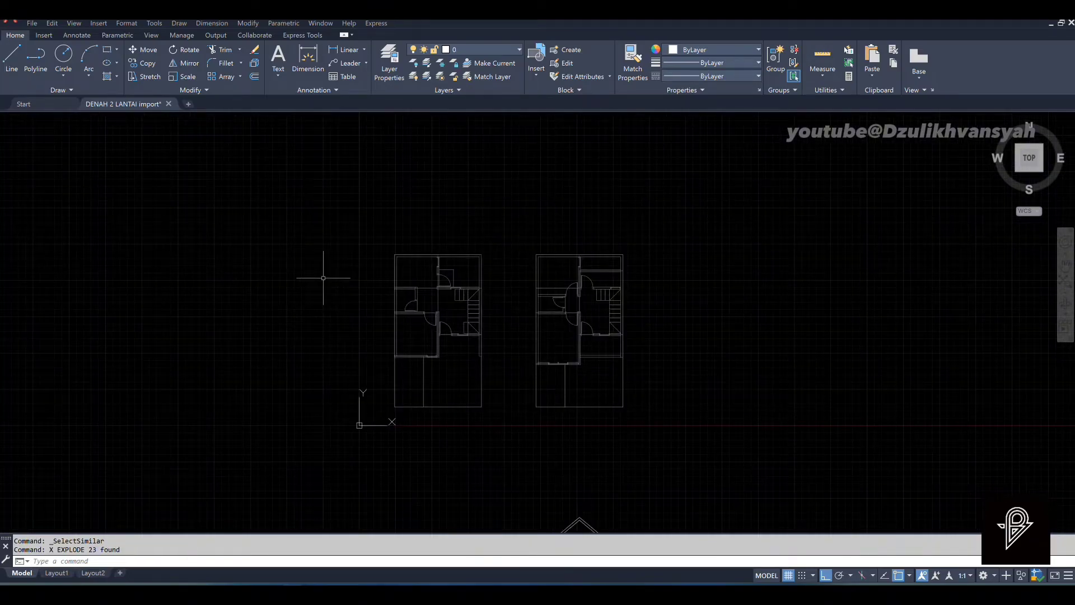
pyautogui.hotkey('ctrl', 'shift', 's')
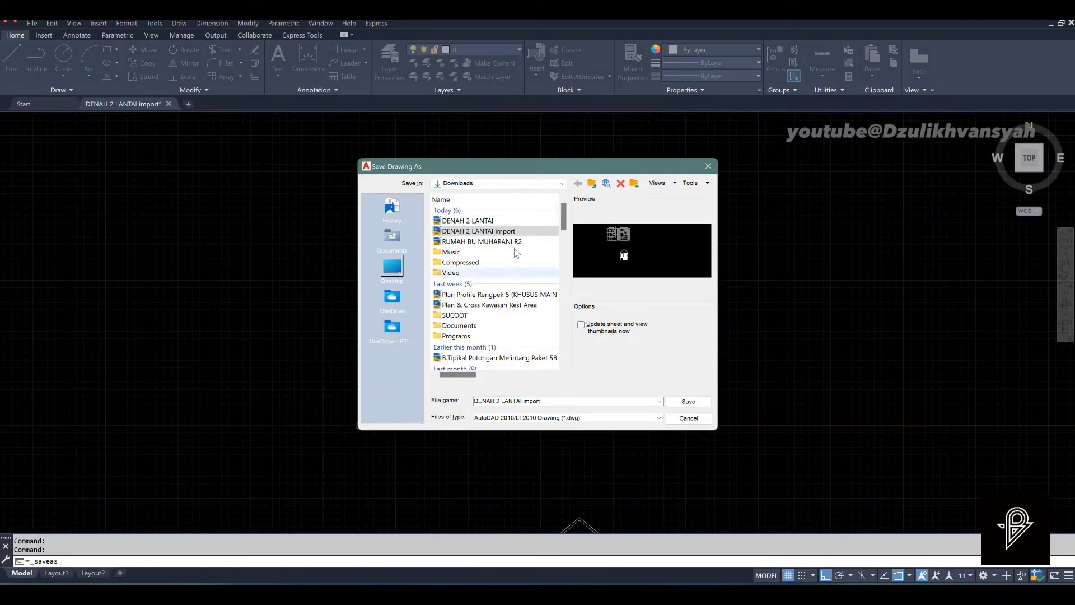
pyautogui.click(502, 221)
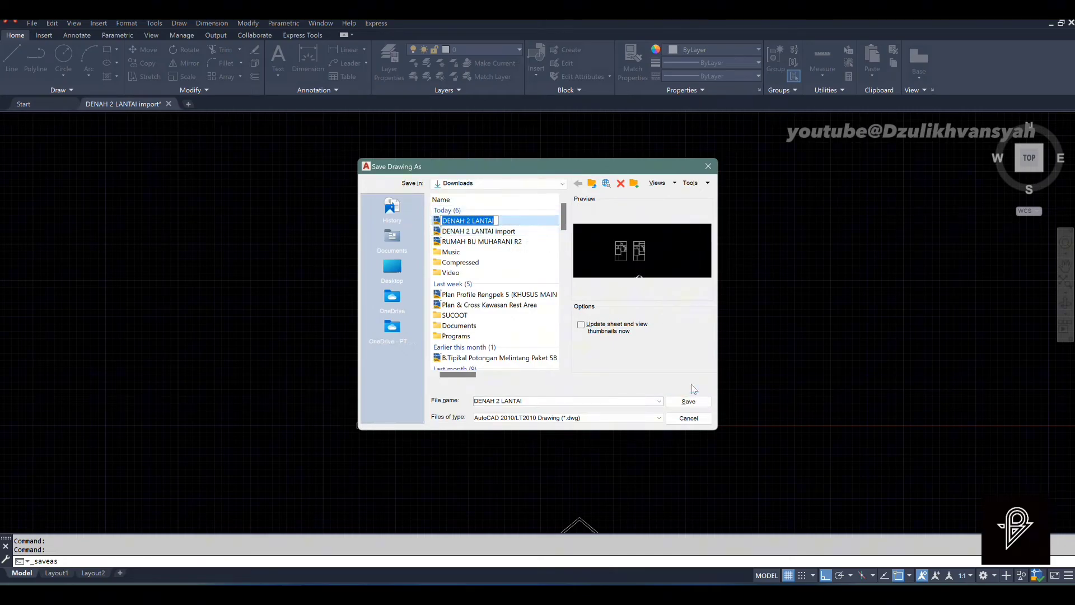
pyautogui.click(685, 402)
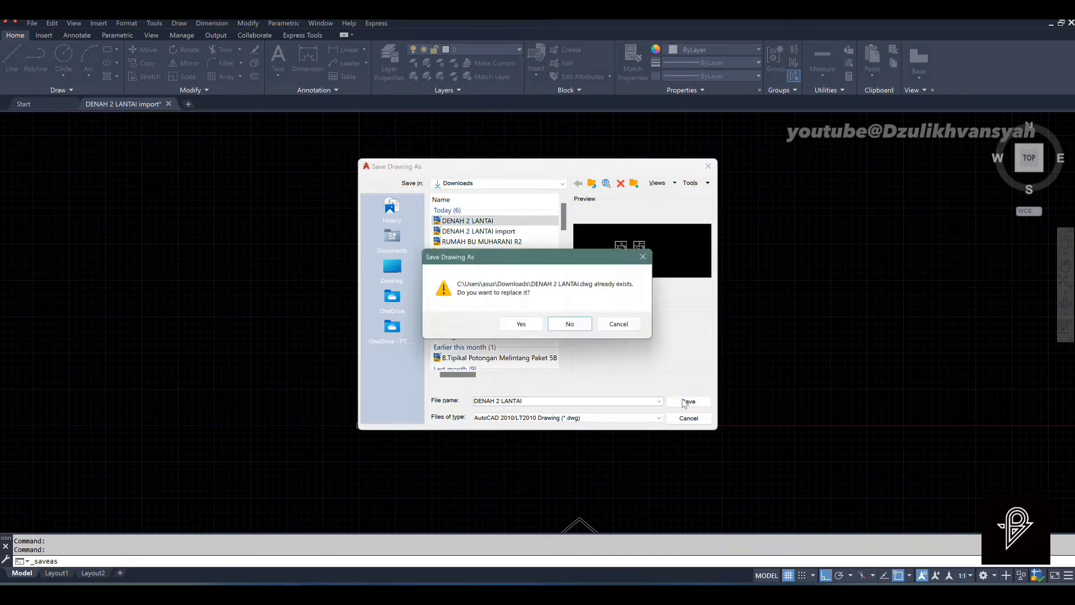
pyautogui.click(519, 322)
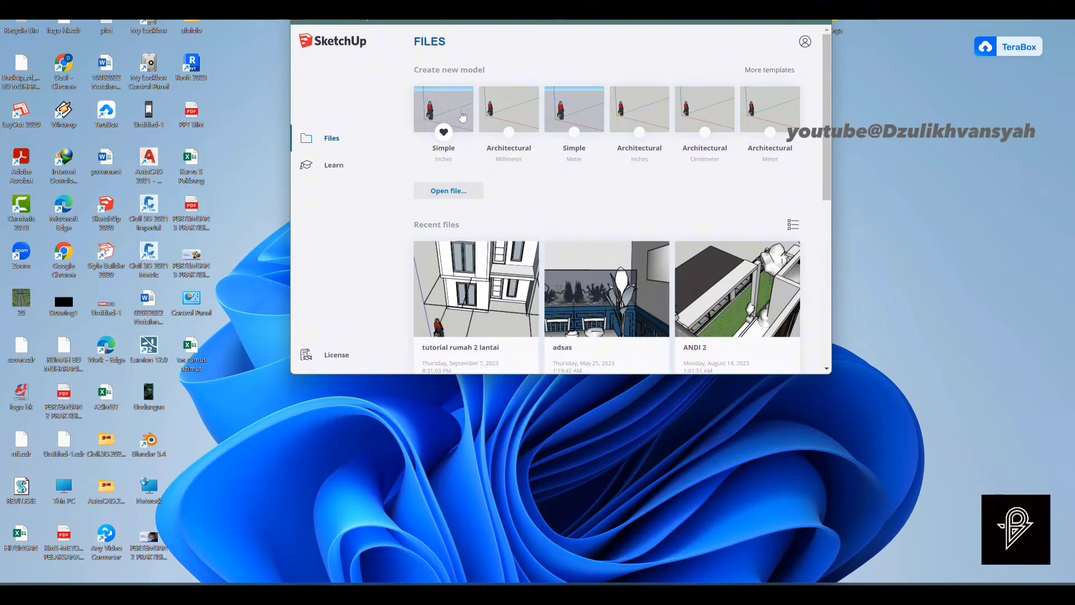
# Switch to SketchUp, create a new model from the Architectural Millimeter template and keep the Large Tool Set toolbar enabled.
pyautogui.click(520, 163)
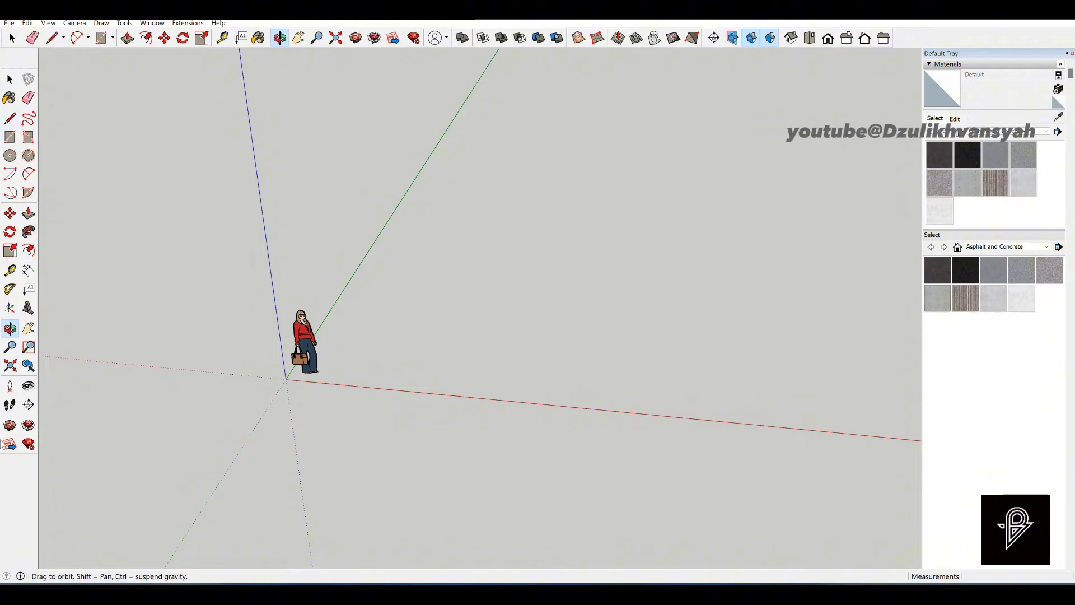
pyautogui.click(50, 25)
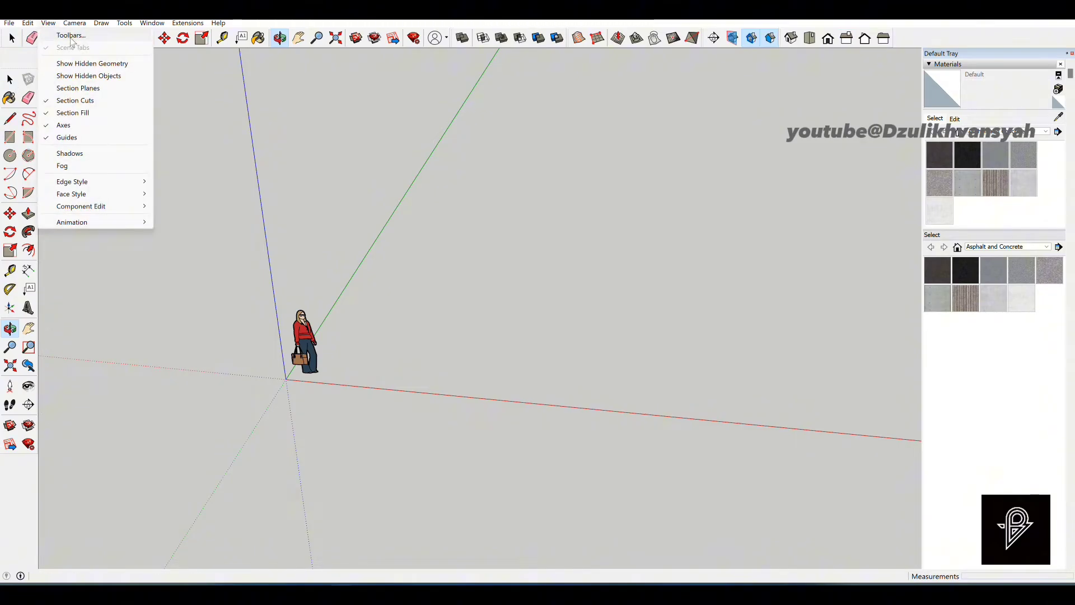
pyautogui.click(71, 35)
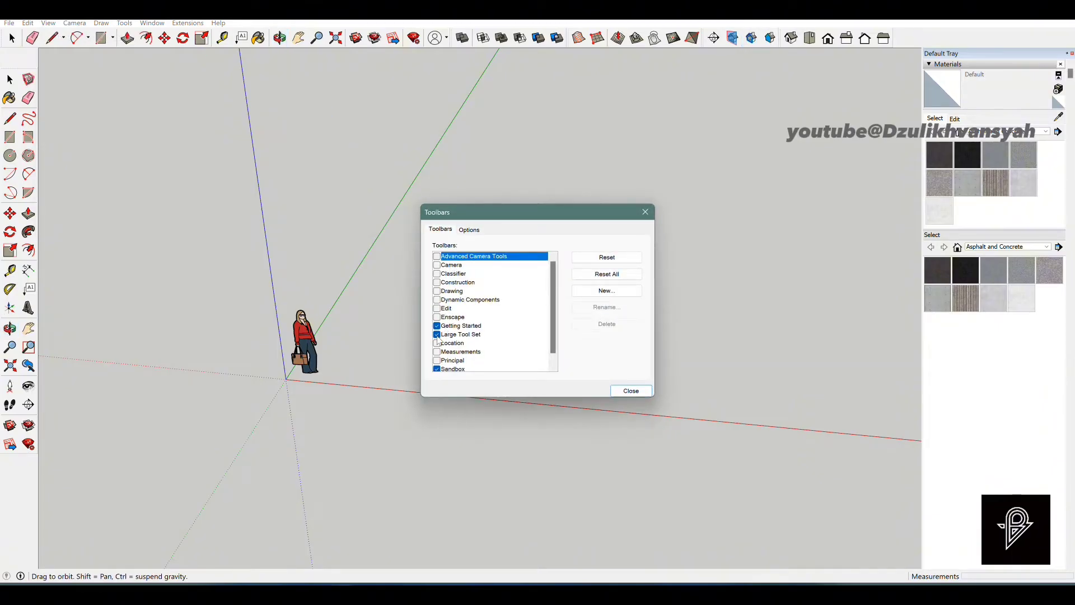
pyautogui.click(437, 335)
pyautogui.click(437, 336)
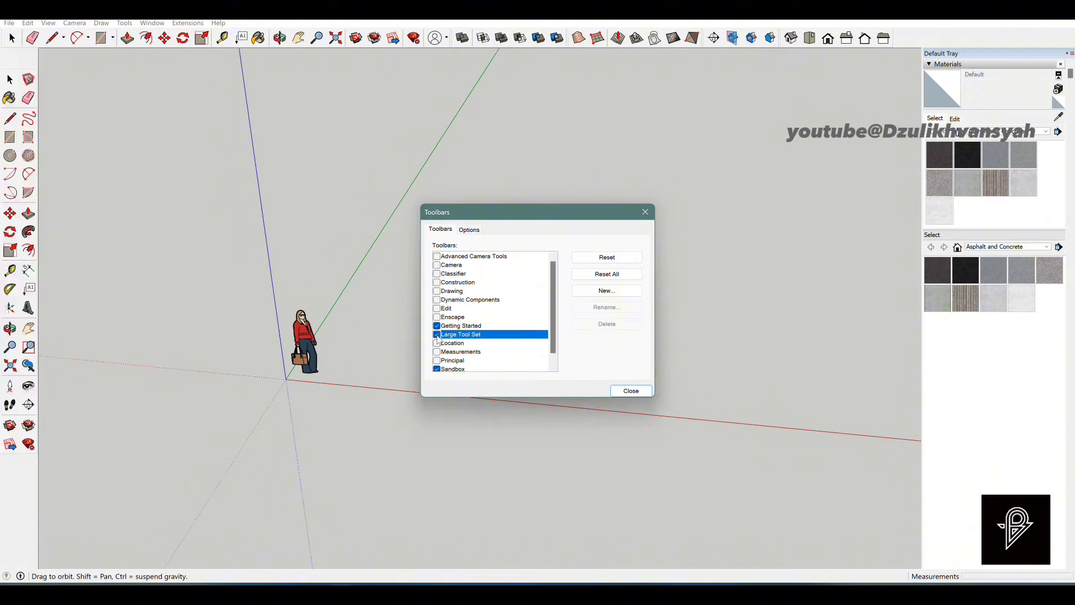
pyautogui.click(631, 391)
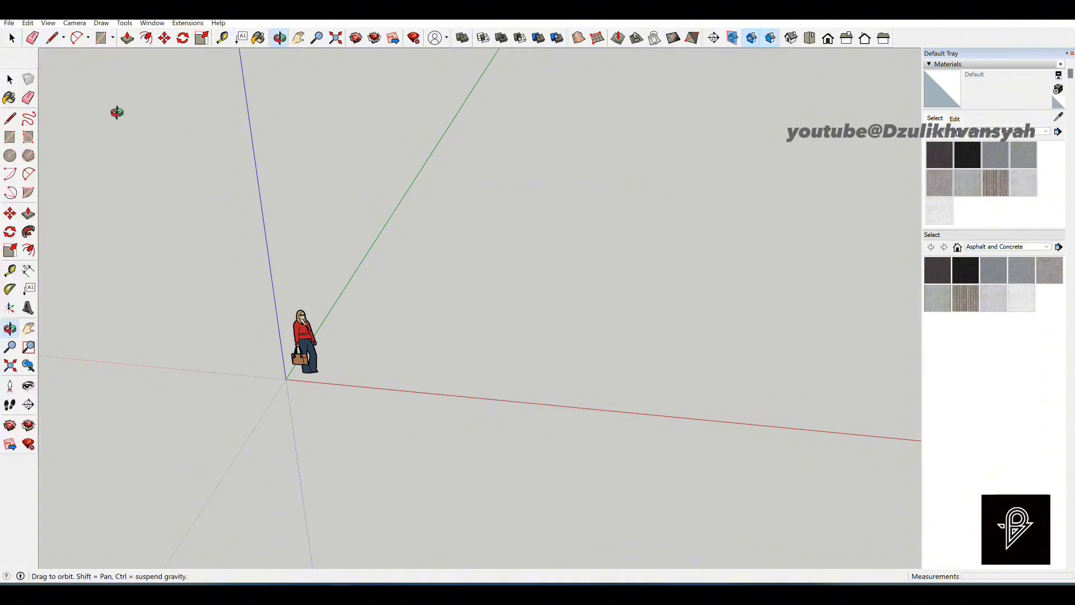
# Import the DENAH 2 LANTAI AutoCAD drawing from Downloads with its scale units set to Meters.
pyautogui.click(9, 22)
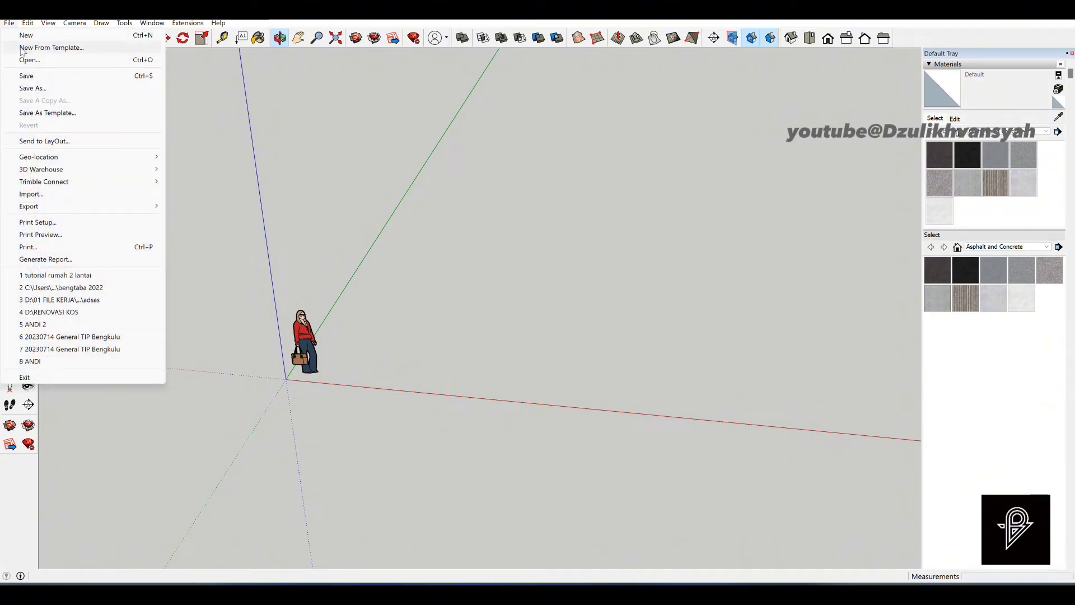
pyautogui.click(81, 196)
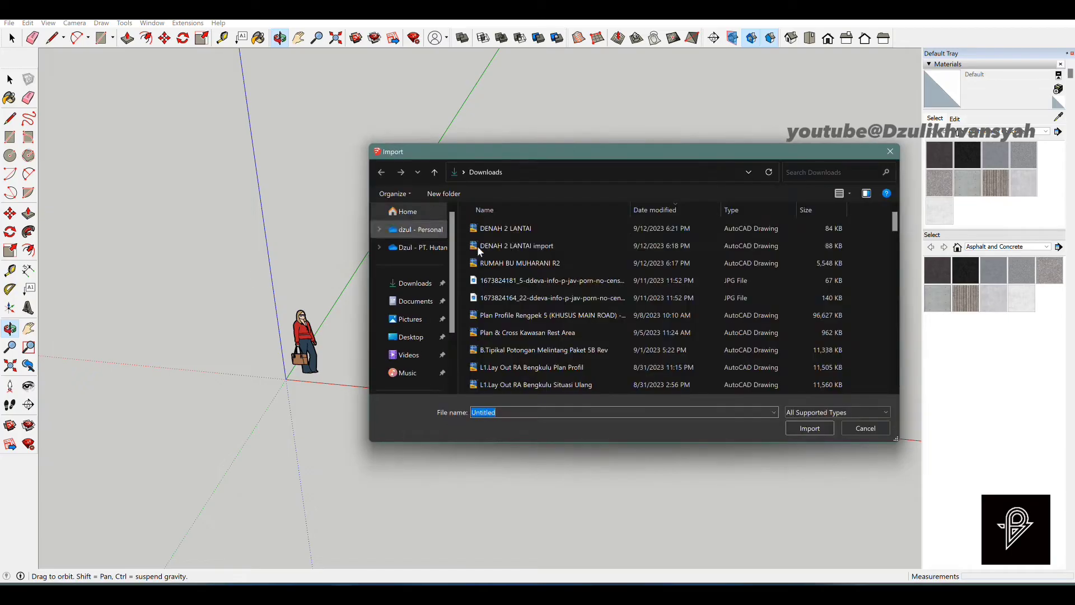
pyautogui.click(512, 227)
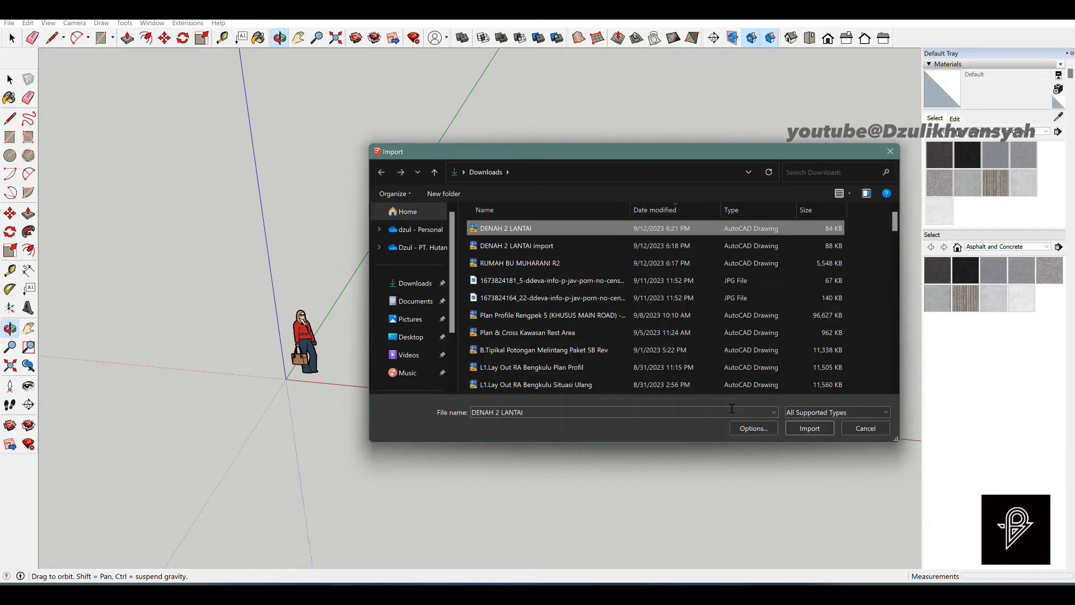
pyautogui.click(772, 431)
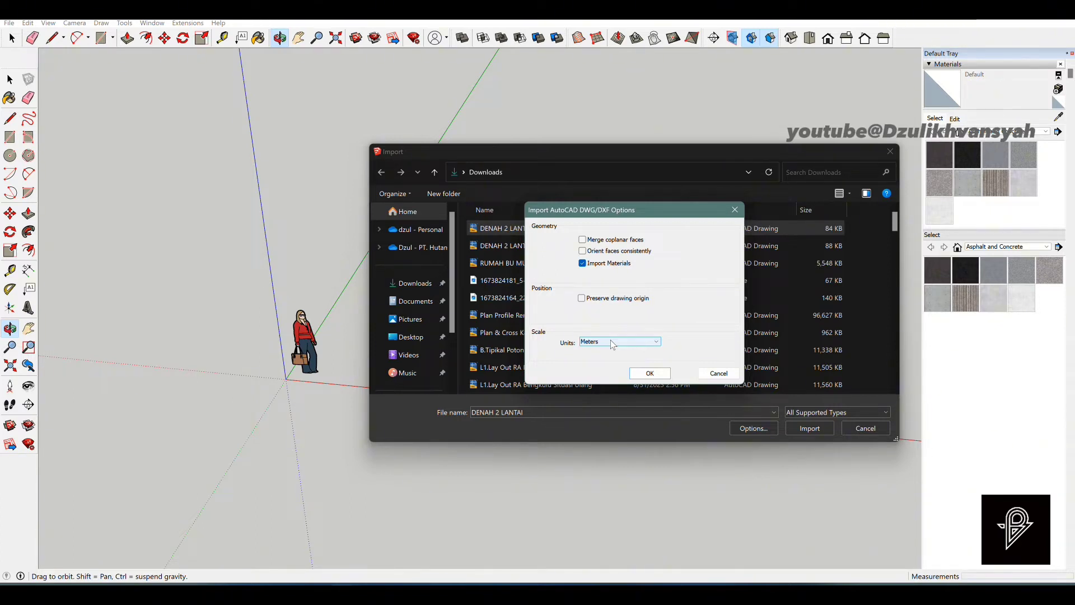
pyautogui.click(613, 342)
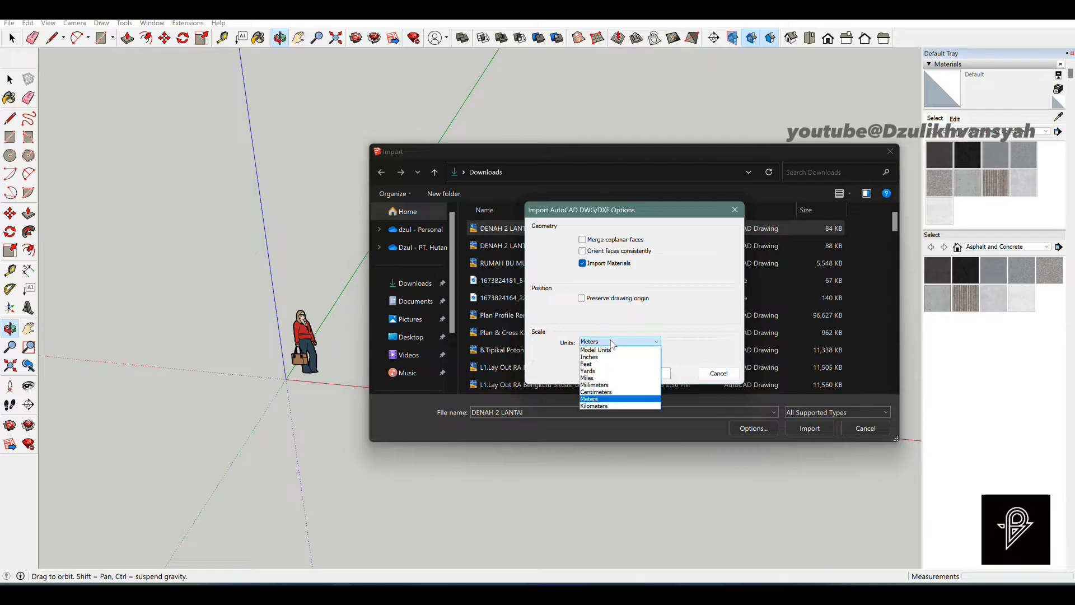
pyautogui.click(615, 398)
pyautogui.click(650, 373)
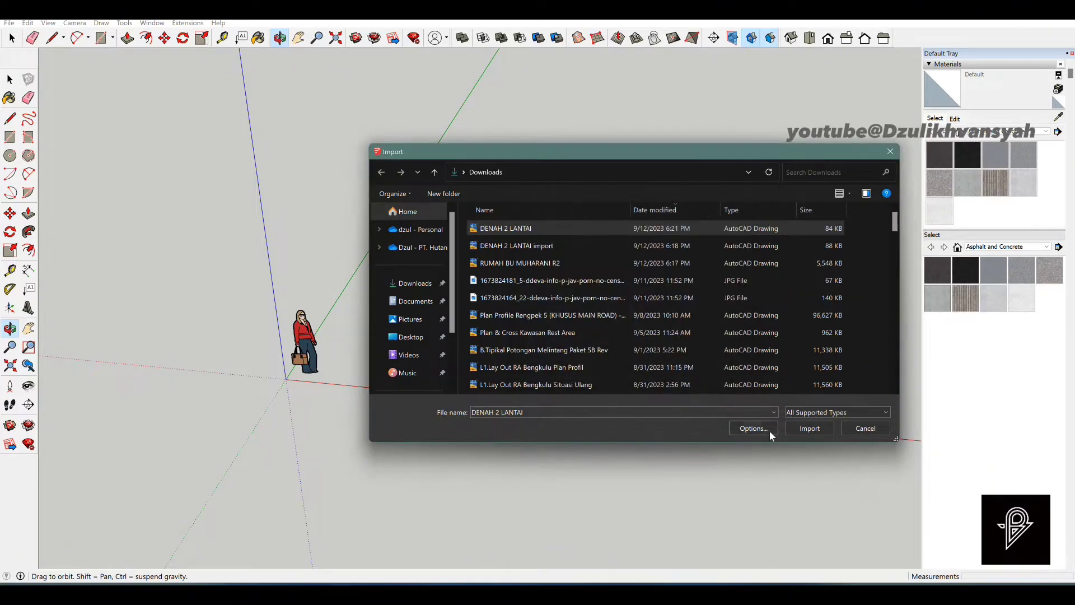
pyautogui.click(810, 428)
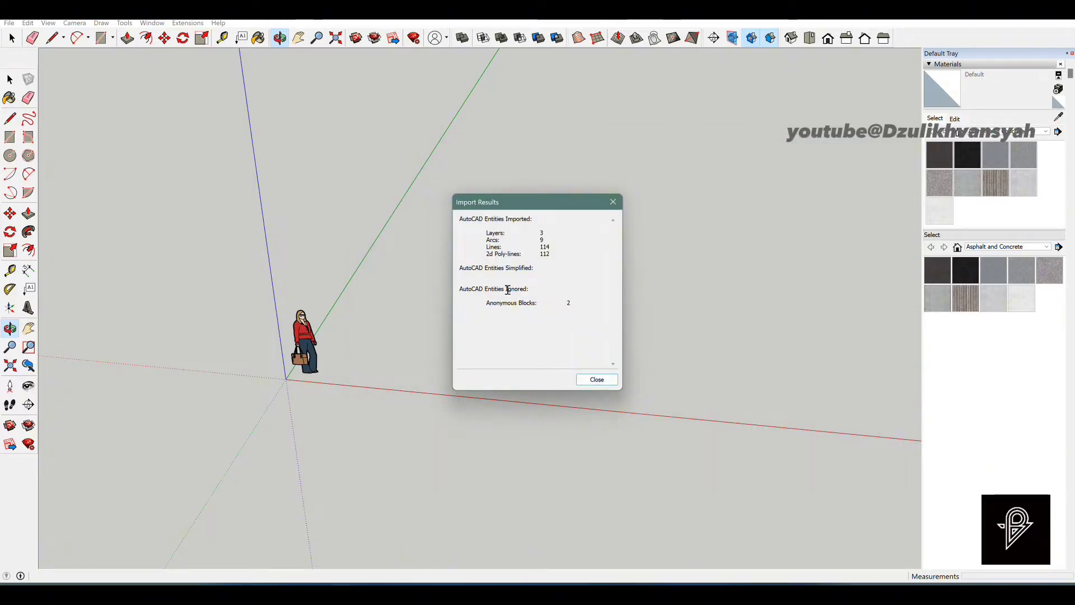
pyautogui.click(597, 380)
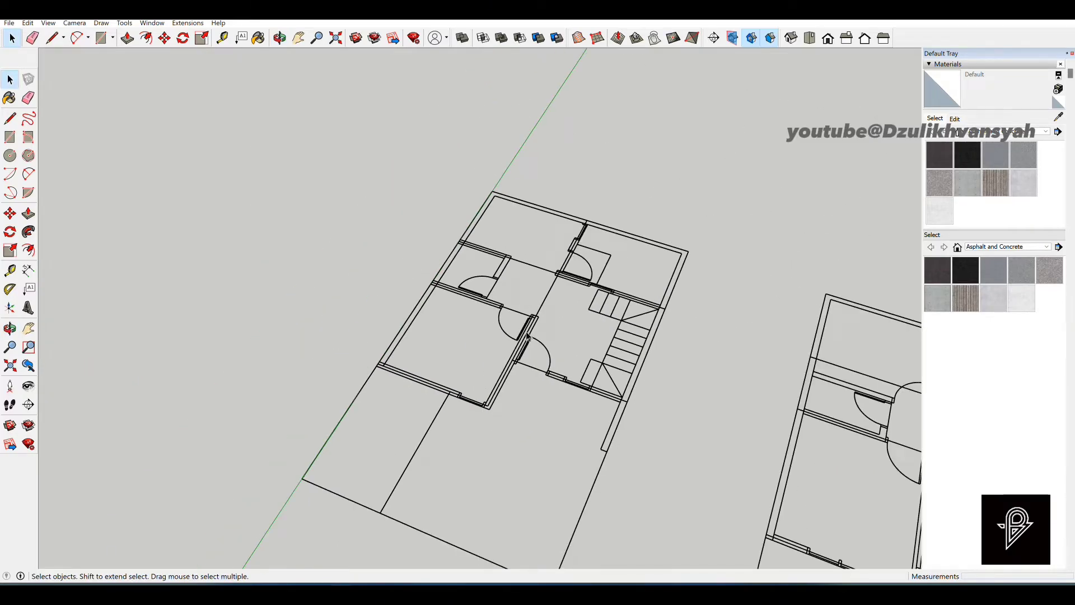
# Draw a rectangle over the long outer side wall beside the green axis in the first floor plan.
pyautogui.scroll(2, 515, 342)
pyautogui.scroll(1, 514, 356)
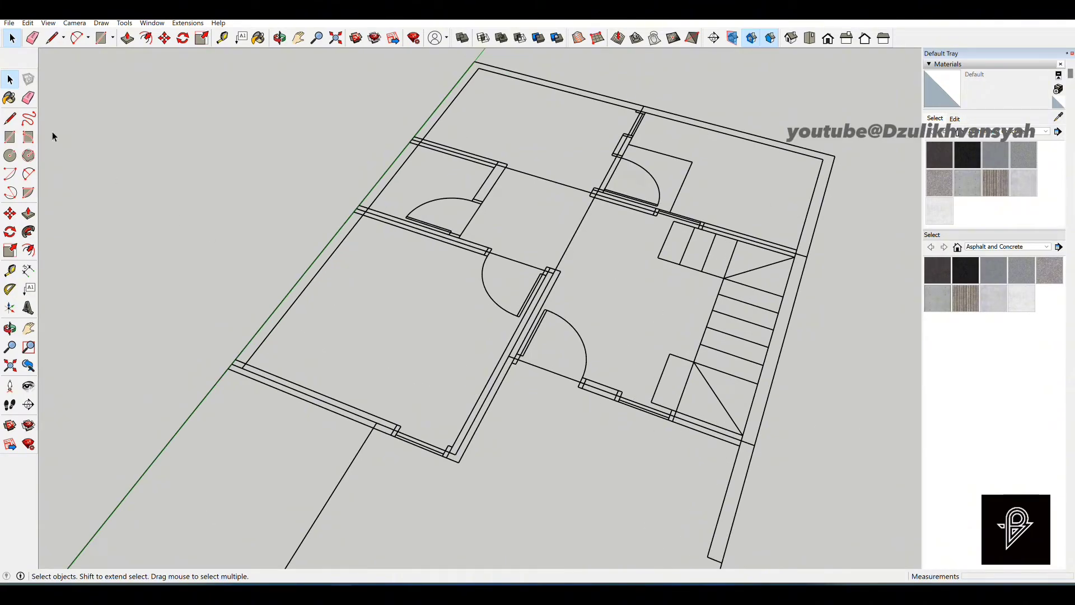
pyautogui.click(11, 139)
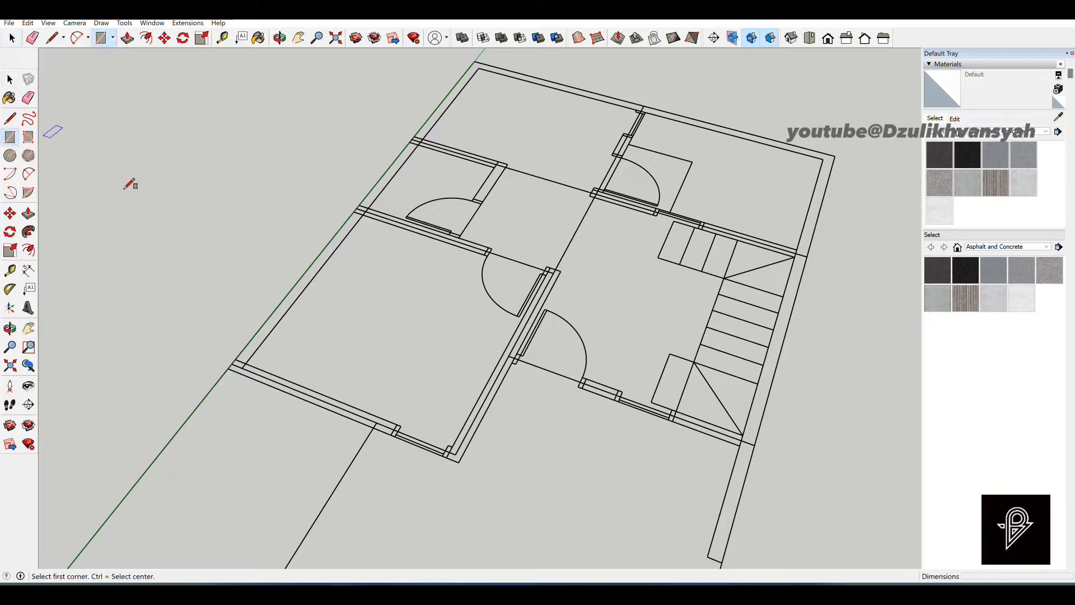
pyautogui.scroll(2, 216, 367)
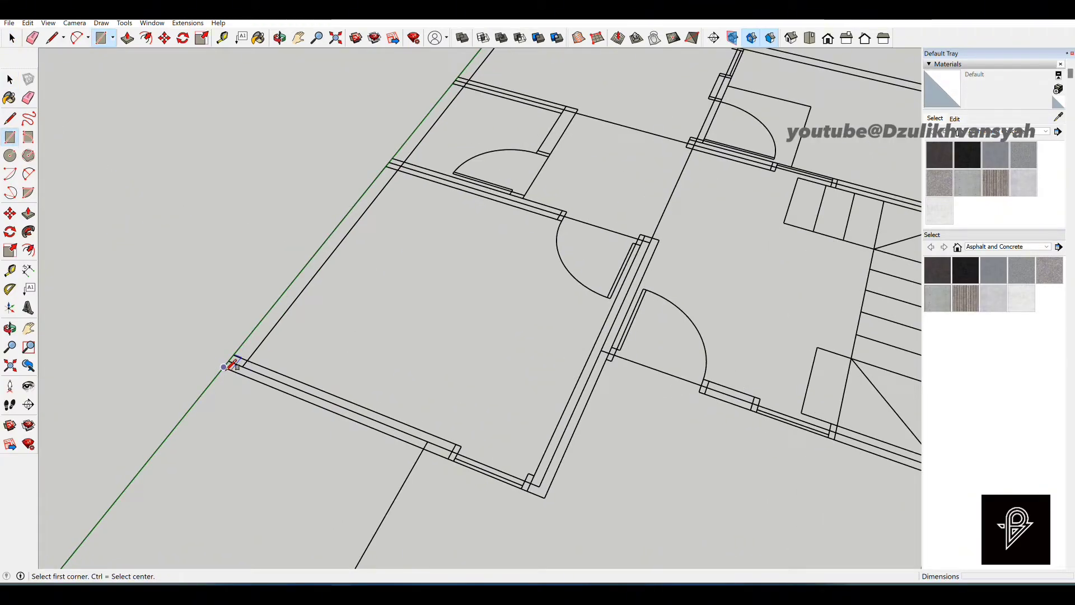
pyautogui.click(224, 366)
pyautogui.scroll(-3, 218, 398)
pyautogui.scroll(3, 423, 118)
pyautogui.scroll(3, 440, 143)
pyautogui.click(434, 147)
# Draw rectangles over the first plan's rear wall and the long outer wall beside the staircase.
pyautogui.click(431, 127)
pyautogui.scroll(-2, 385, 117)
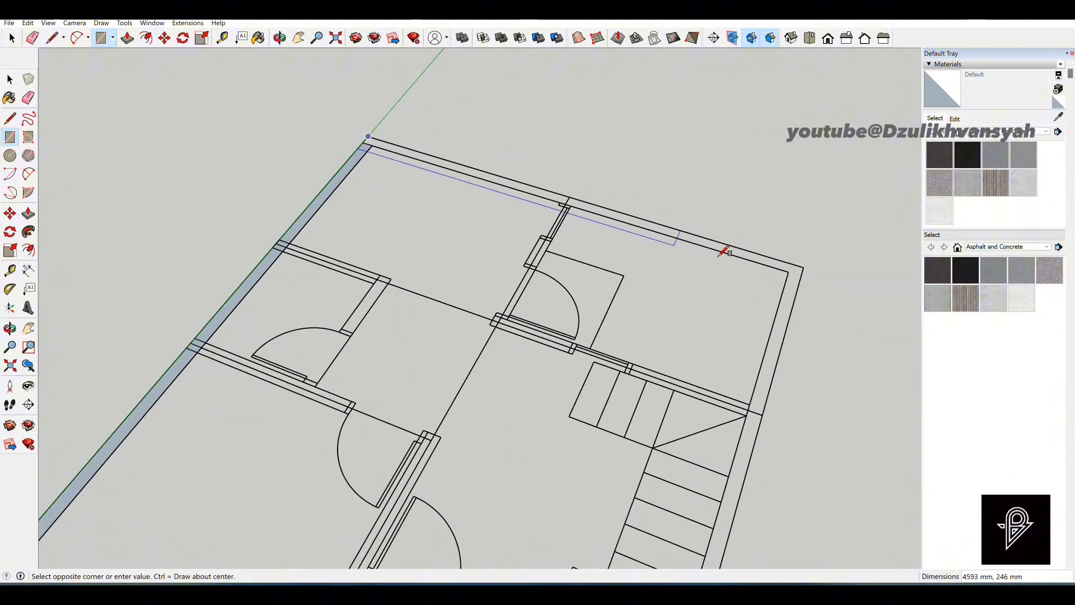
pyautogui.scroll(-3, 797, 257)
pyautogui.scroll(2, 684, 439)
pyautogui.click(680, 435)
pyautogui.scroll(3, 699, 336)
pyautogui.click(697, 336)
# Draw rectangles over the recessed front wall with the entrance door and the short return wall joining it to the front room.
pyautogui.scroll(3, 359, 215)
pyautogui.click(334, 212)
pyautogui.scroll(-2, 517, 263)
pyautogui.click(512, 264)
pyautogui.scroll(2, 384, 439)
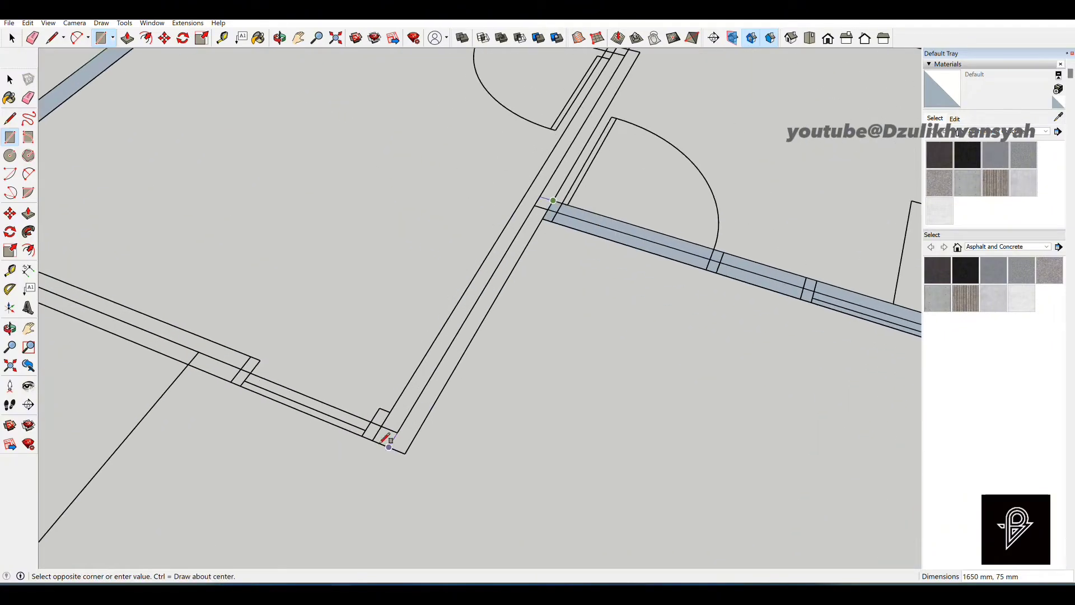
pyautogui.click(381, 437)
# Draw a rectangle over the front room's street-side wall to close the outer wall outline.
pyautogui.scroll(-1, 358, 418)
pyautogui.click(425, 446)
pyautogui.scroll(-1, 425, 446)
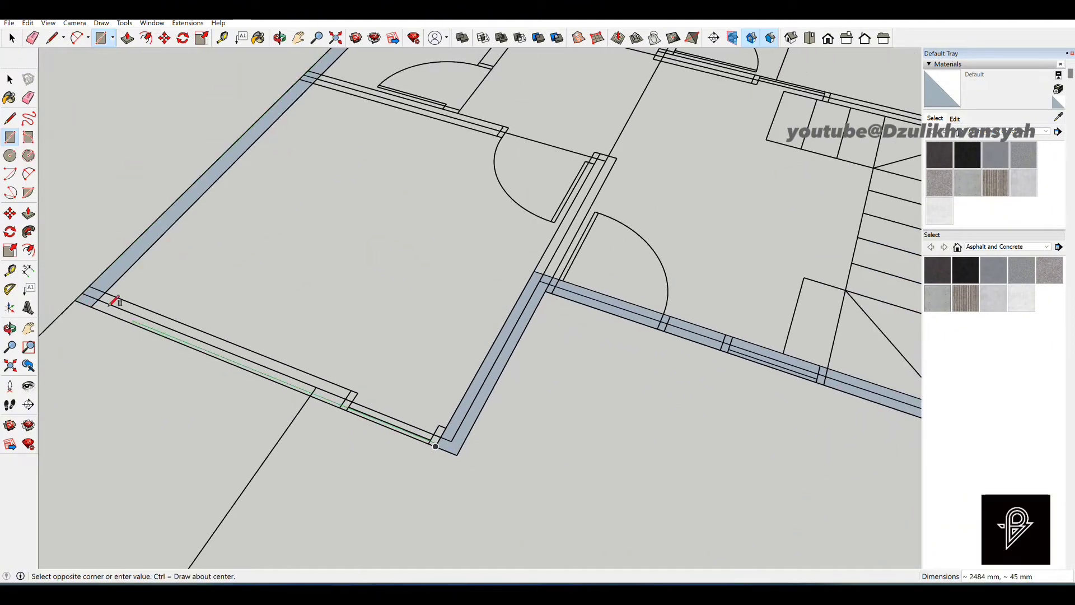
pyautogui.press('Escape')
pyautogui.click(105, 293)
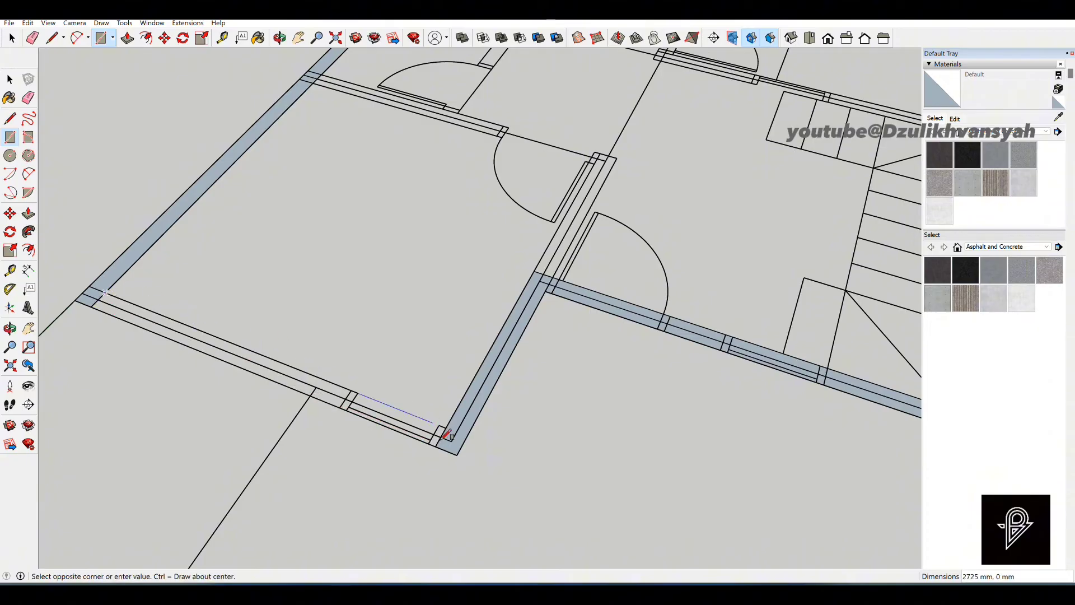
pyautogui.click(435, 446)
pyautogui.scroll(-3, 427, 505)
pyautogui.press('space')
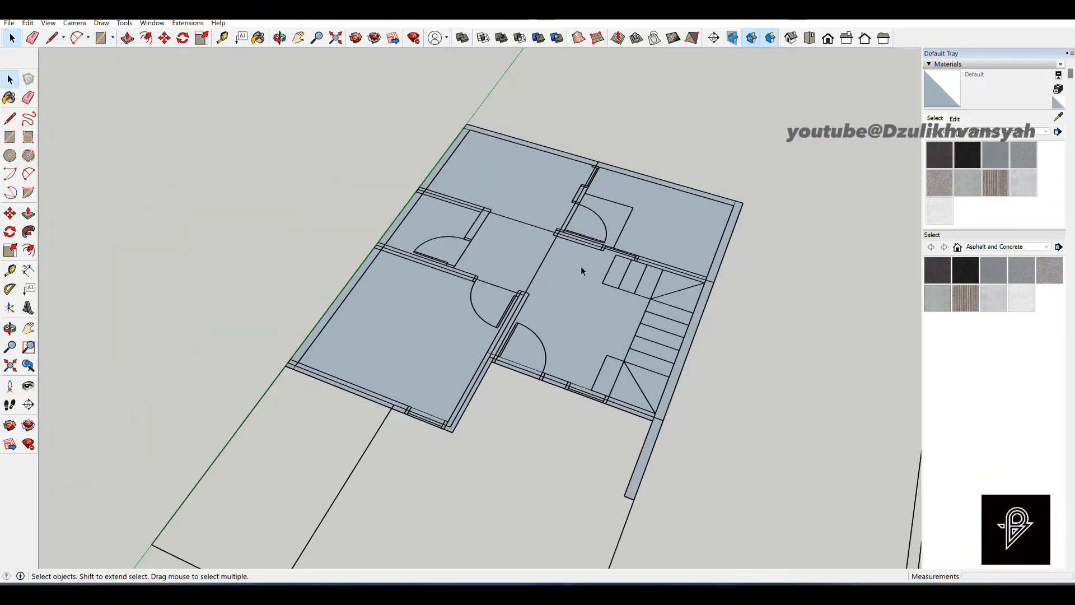
# Draw a rectangle over the rear partition wall containing the bathroom door, from the partition corner to the rear wall.
pyautogui.scroll(2, 566, 251)
pyautogui.scroll(3, 575, 182)
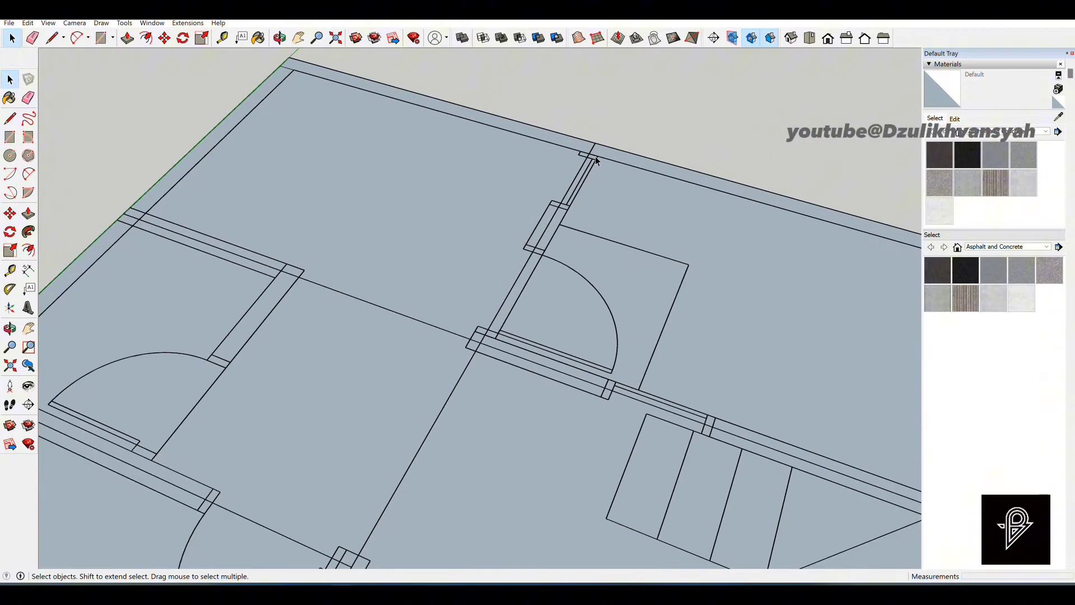
pyautogui.scroll(2, 597, 161)
pyautogui.press('r')
pyautogui.click(368, 482)
pyautogui.press('Escape')
pyautogui.click(368, 483)
pyautogui.click(604, 149)
pyautogui.scroll(-8, 596, 159)
pyautogui.press('space')
pyautogui.scroll(1, 565, 281)
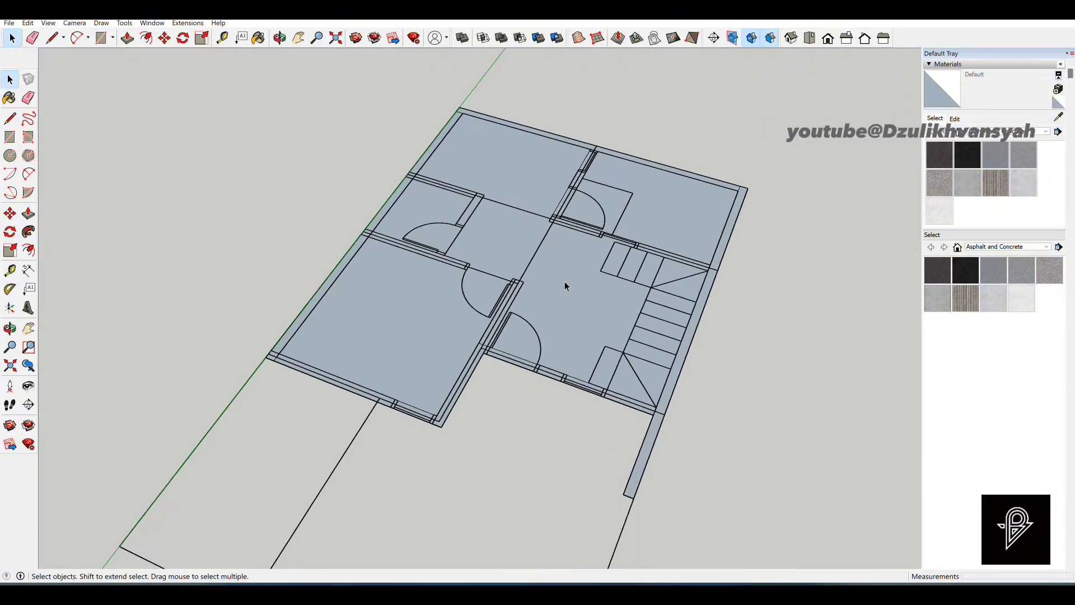
# Delete the floor face filling the rooms so that only the wall faces remain.
pyautogui.scroll(1, 566, 280)
pyautogui.click(560, 291)
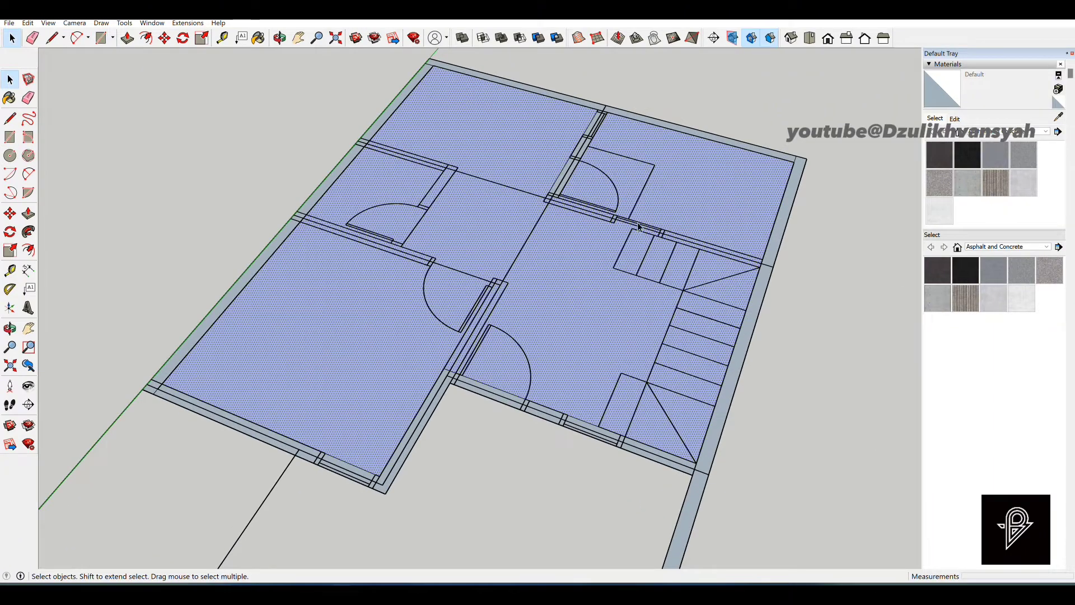
pyautogui.scroll(3, 722, 215)
pyautogui.scroll(-3, 504, 255)
pyautogui.scroll(2, 511, 215)
pyautogui.scroll(-3, 510, 212)
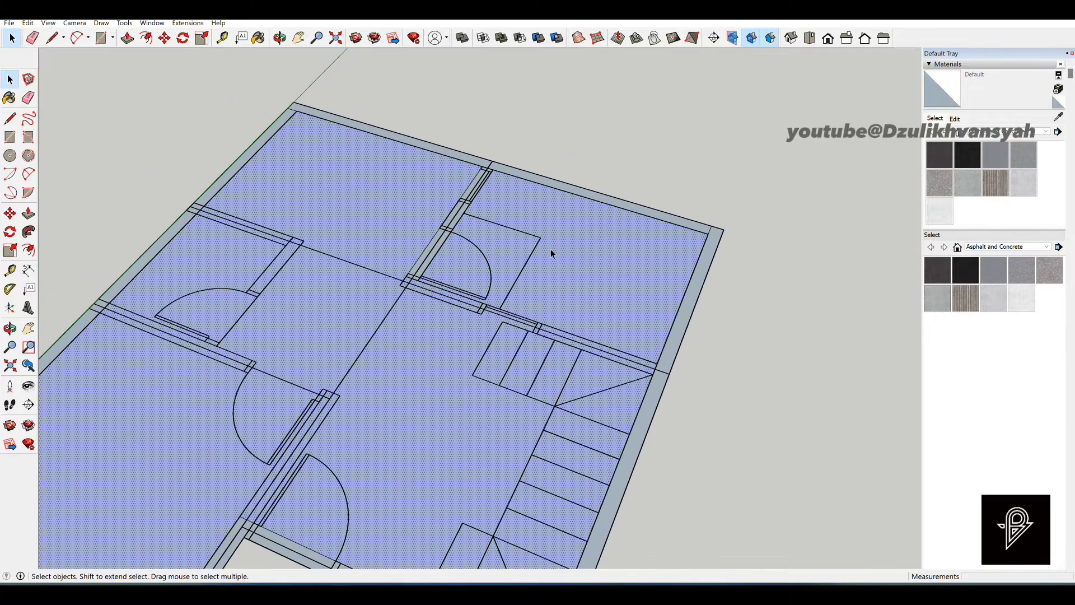
pyautogui.scroll(-2, 551, 250)
pyautogui.press('Delete')
pyautogui.scroll(2, 532, 282)
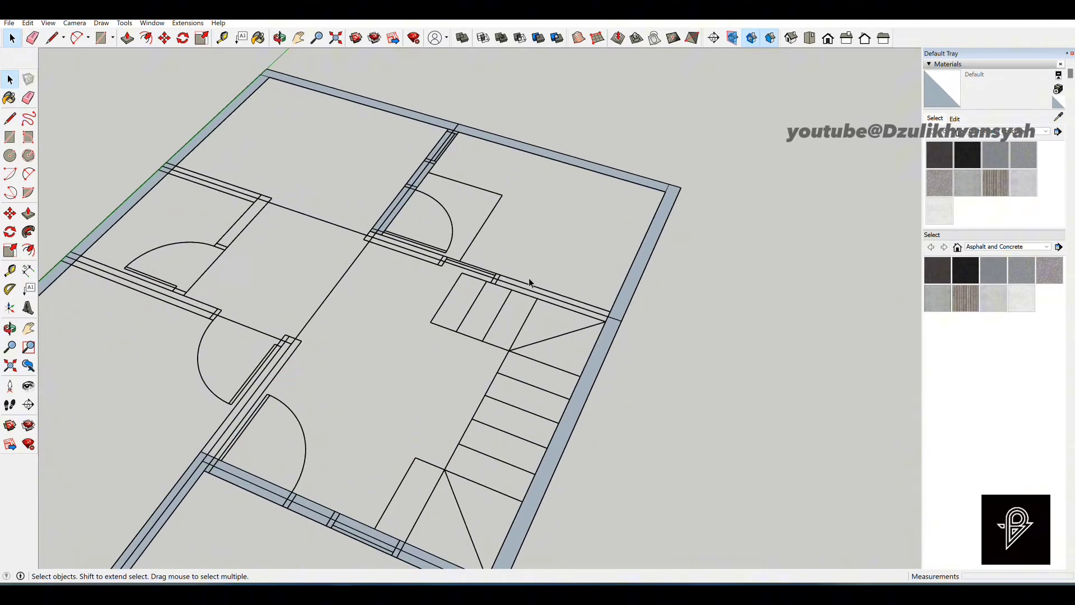
# Draw a 2925 mm by 150 mm rectangle over the partition wall between the staircase and the rear corner room.
pyautogui.press('r')
pyautogui.scroll(3, 360, 221)
pyautogui.click(350, 222)
pyautogui.click(817, 396)
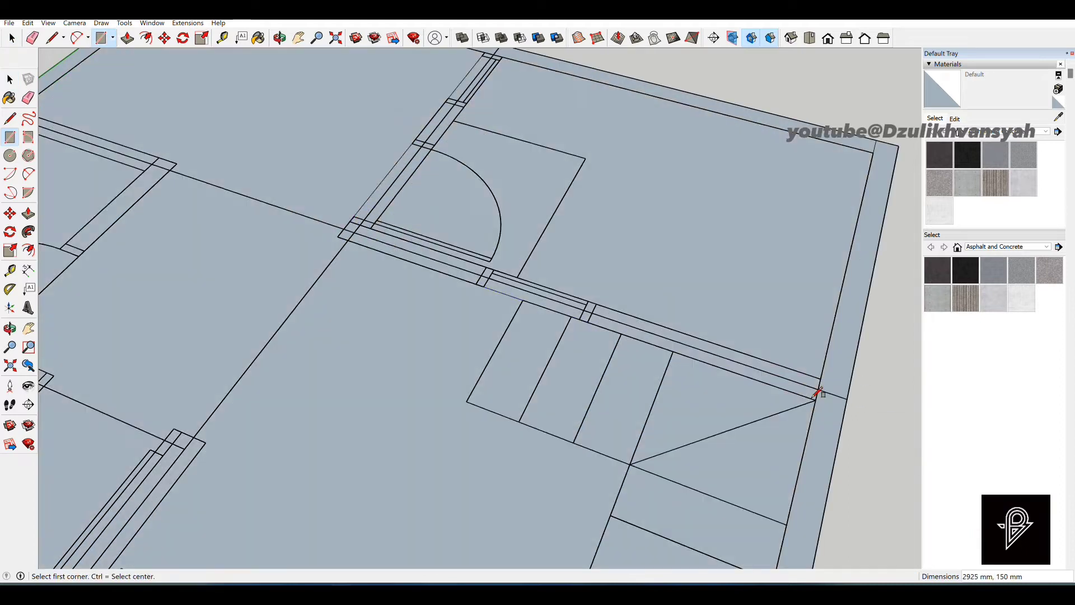
pyautogui.scroll(-3, 695, 246)
pyautogui.press('space')
# Delete the two floor faces refilled inside the plan, the main one and the rear corner room's.
pyautogui.scroll(3, 569, 336)
pyautogui.scroll(-3, 567, 332)
pyautogui.scroll(2, 597, 313)
pyautogui.click(569, 364)
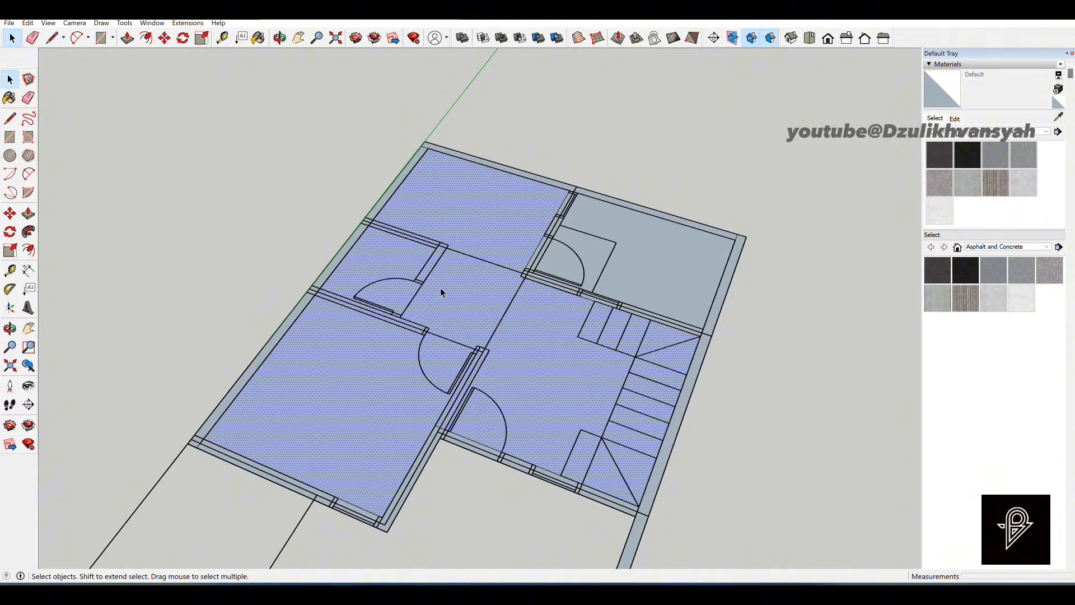
pyautogui.press('Delete')
pyautogui.click(663, 251)
pyautogui.press('Delete')
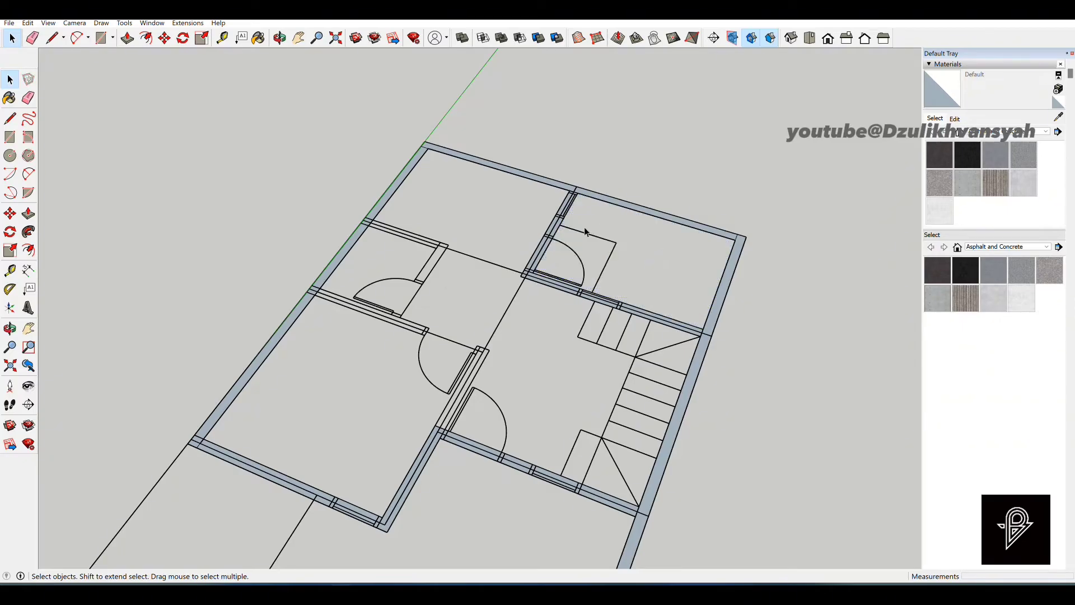
pyautogui.scroll(-2, 574, 227)
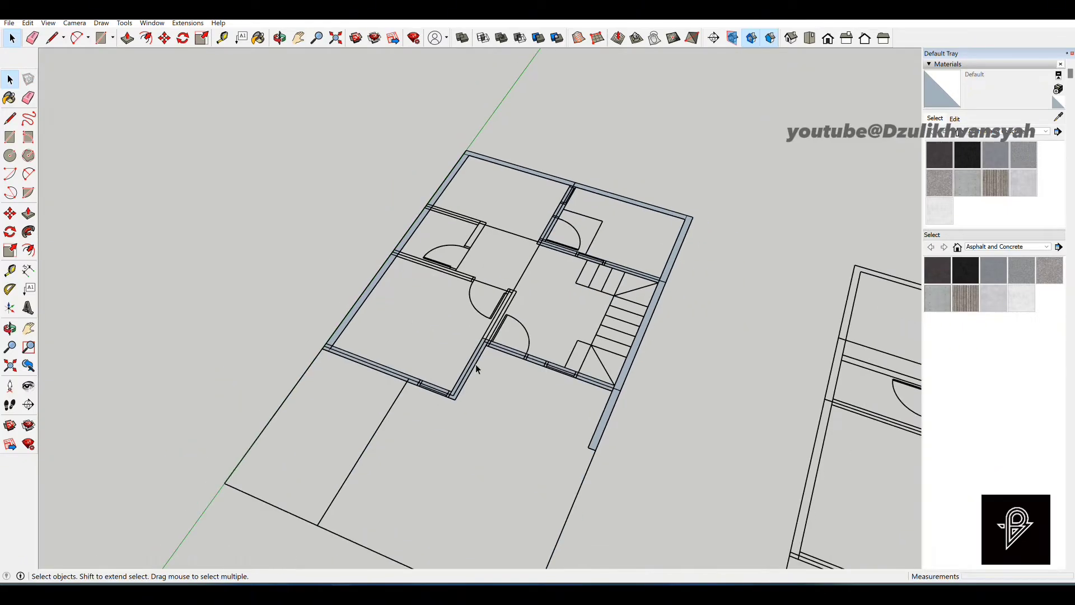
# Push/Pull the long outer side wall face beside the green axis up by 200 mm.
pyautogui.click(28, 214)
pyautogui.scroll(4, 336, 350)
pyautogui.scroll(-1, 313, 347)
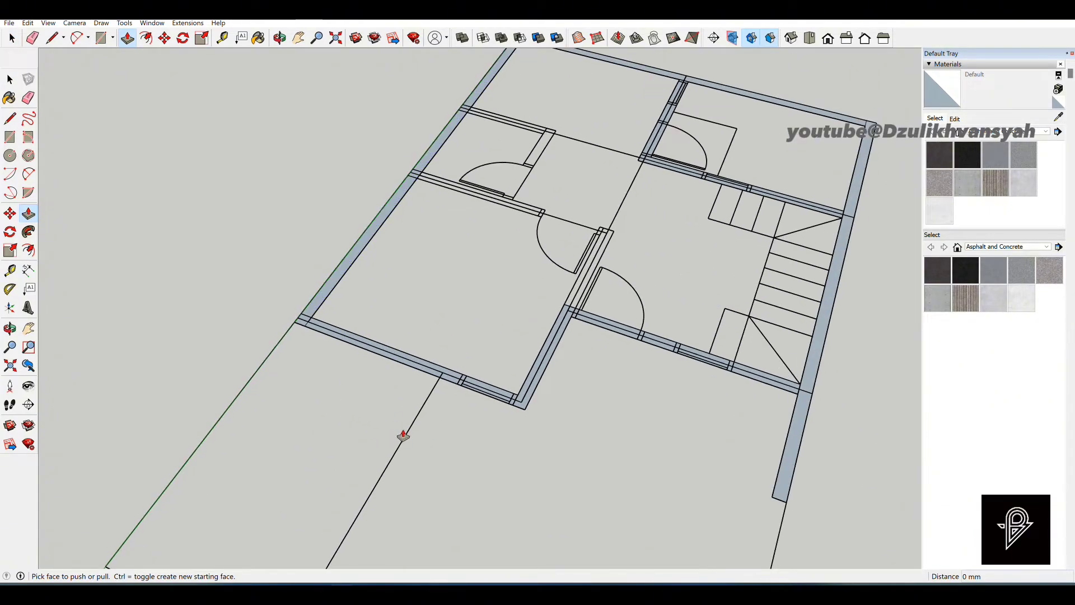
pyautogui.click(318, 308)
pyautogui.scroll(3, 329, 314)
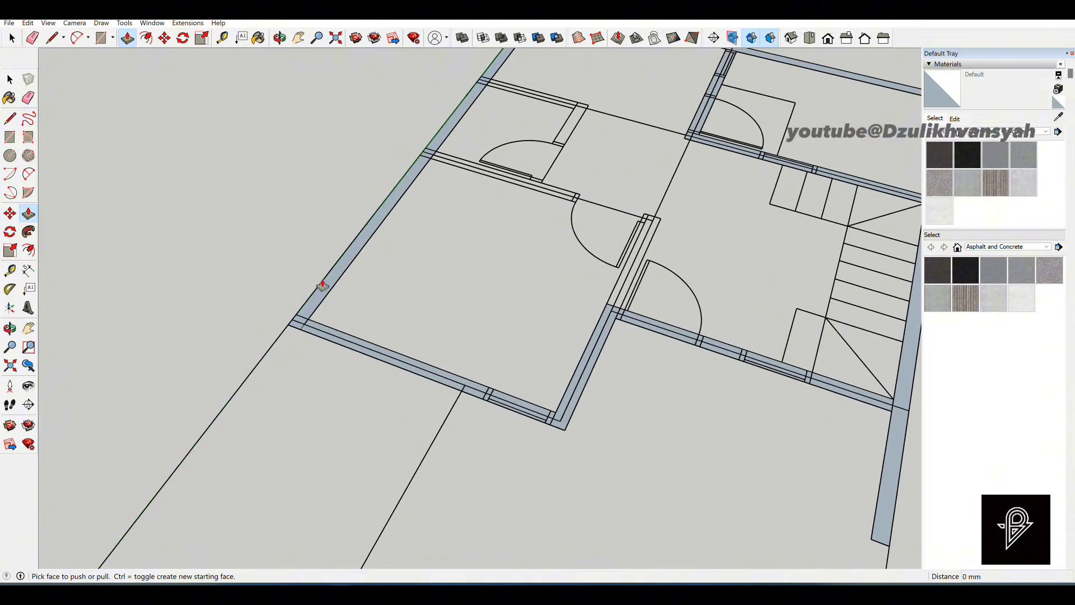
pyautogui.click(328, 282)
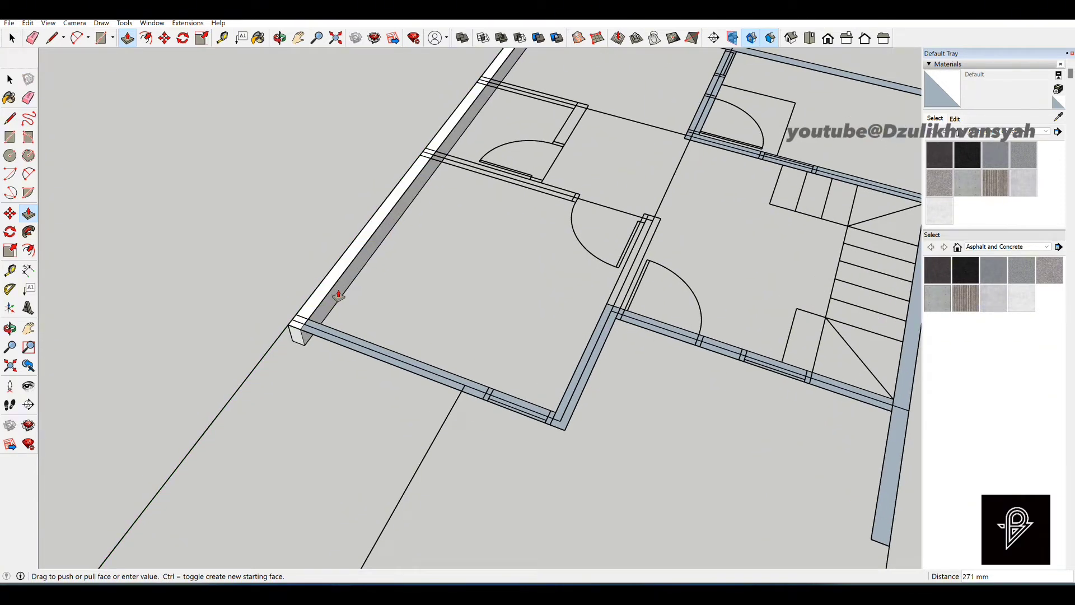
pyautogui.write('200')
pyautogui.press('Return')
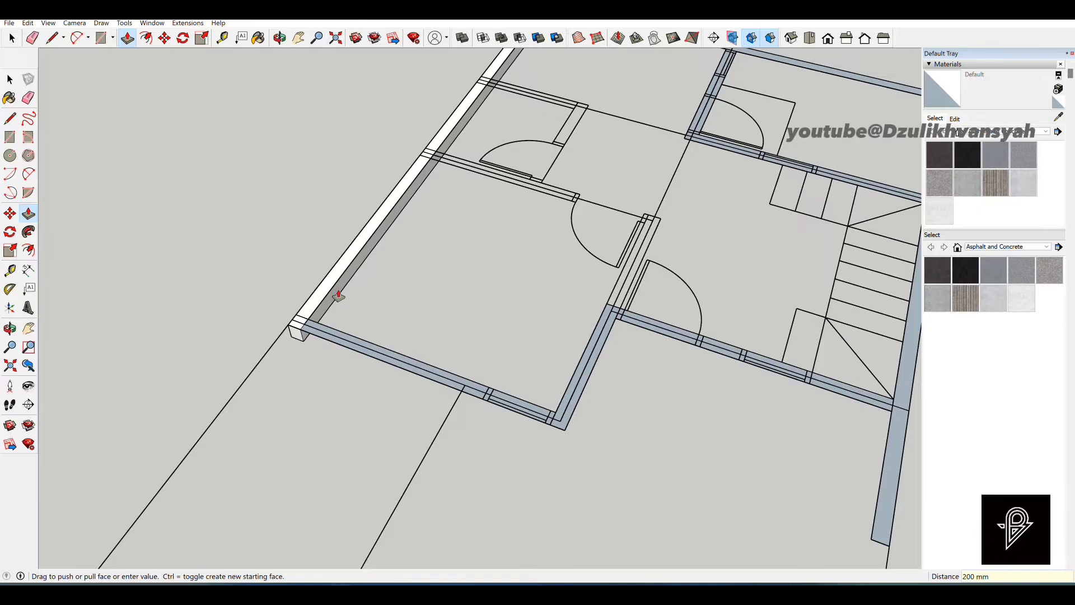
# Raise the front wall, return wall, recessed entrance wall and projecting side wall by the same 200 mm.
pyautogui.doubleClick(320, 334)
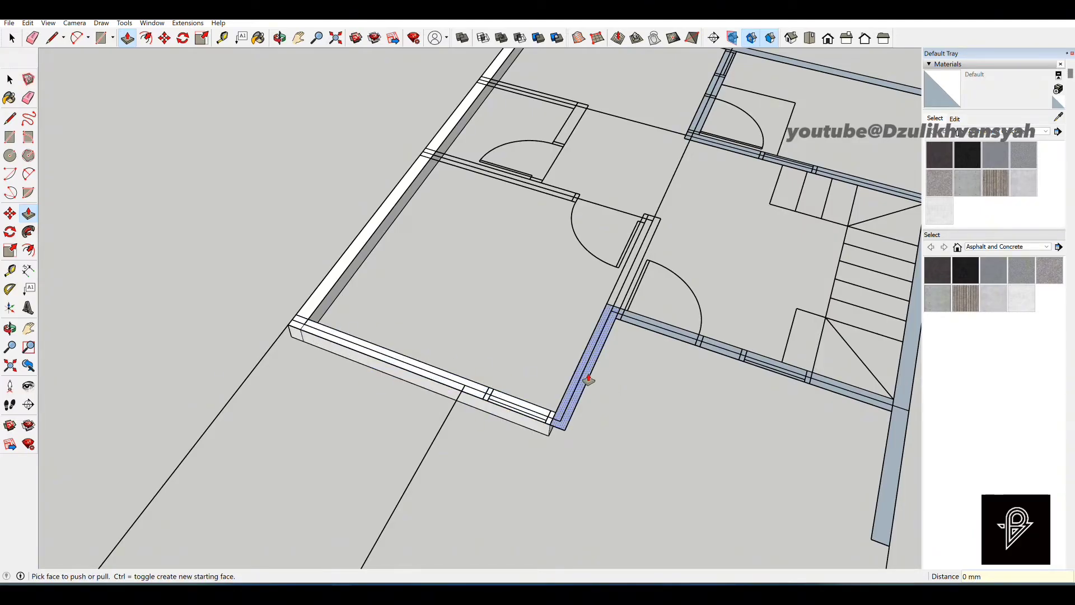
pyautogui.scroll(-2, 585, 403)
pyautogui.scroll(4, 556, 391)
pyautogui.doubleClick(547, 377)
pyautogui.doubleClick(643, 258)
pyautogui.scroll(-1, 700, 319)
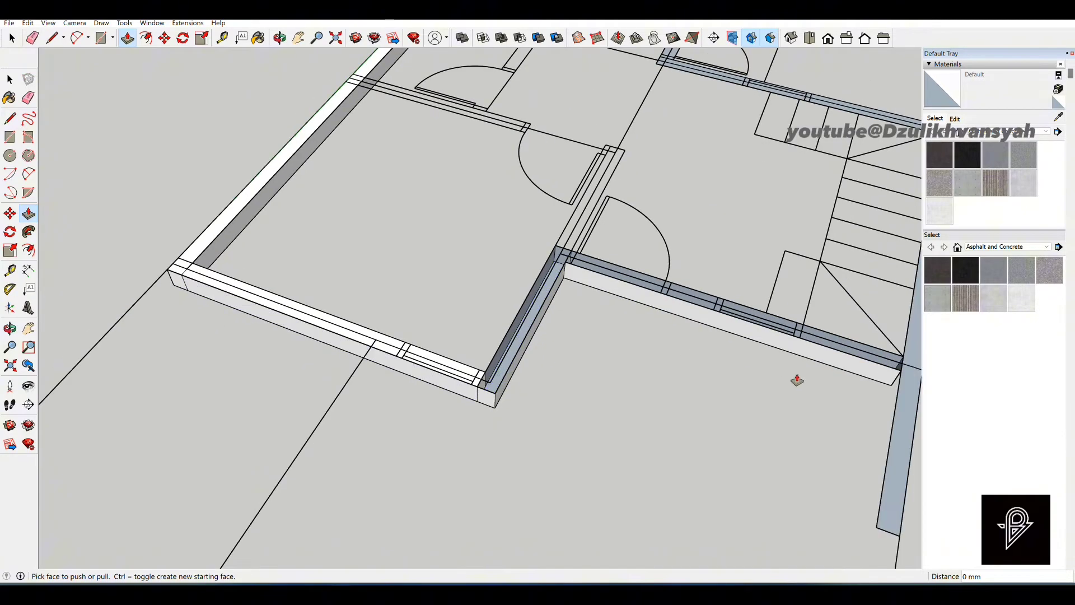
pyautogui.click(903, 387)
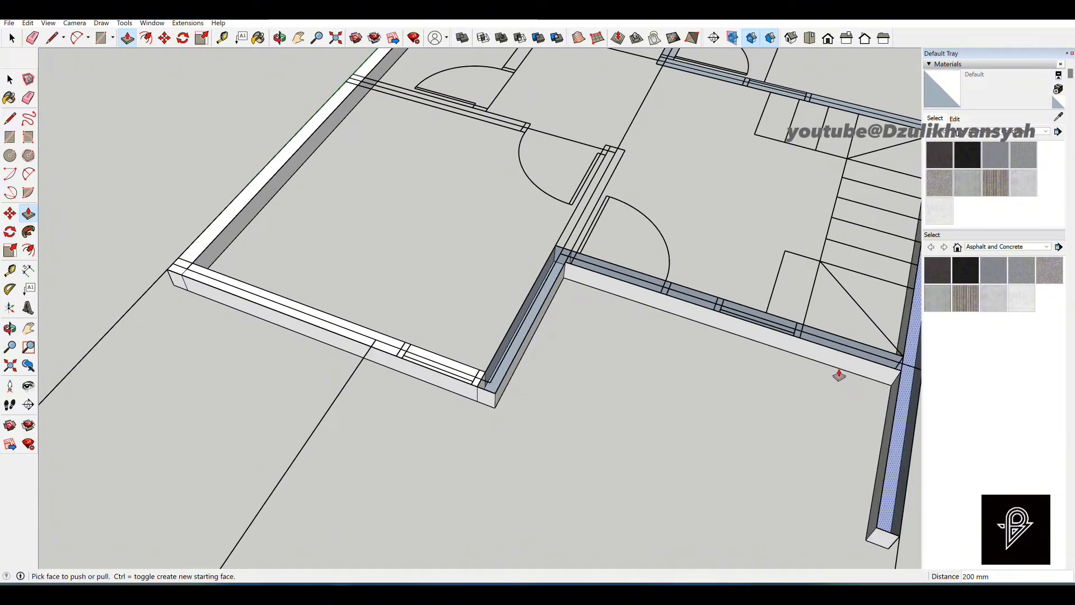
pyautogui.click(840, 374)
# Raise the rear wall, the staircase-side outer wall and the two rear partition walls by the same 200 mm.
pyautogui.scroll(-3, 622, 343)
pyautogui.scroll(2, 564, 209)
pyautogui.click(616, 132)
pyautogui.click(356, 133)
pyautogui.scroll(-3, 356, 133)
pyautogui.scroll(3, 600, 144)
pyautogui.click(583, 146)
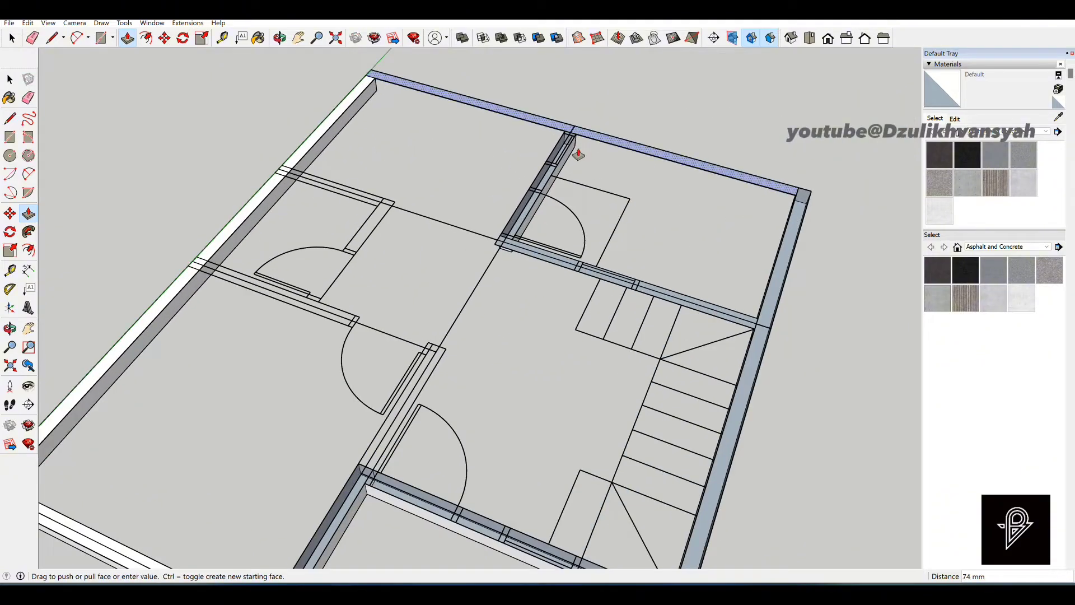
pyautogui.press('Escape')
pyautogui.click(689, 303)
pyautogui.press('Escape')
# Draw a 150 mm line across the top outer edge of the front wall's corner to close the open wall top.
pyautogui.scroll(-3, 648, 220)
pyautogui.press('space')
pyautogui.scroll(3, 482, 388)
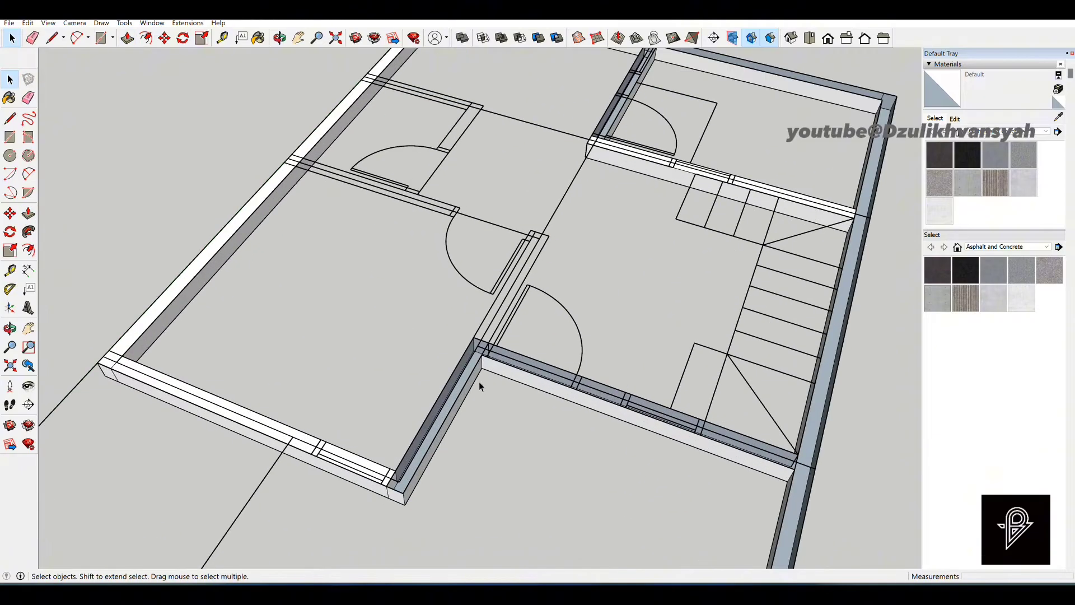
pyautogui.scroll(4, 407, 483)
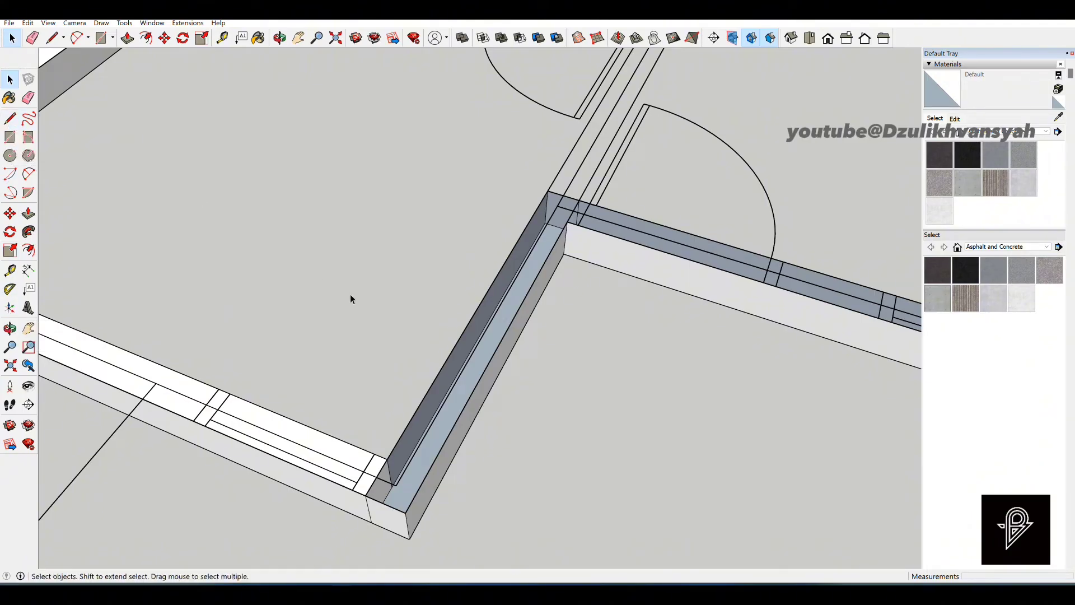
pyautogui.press('l')
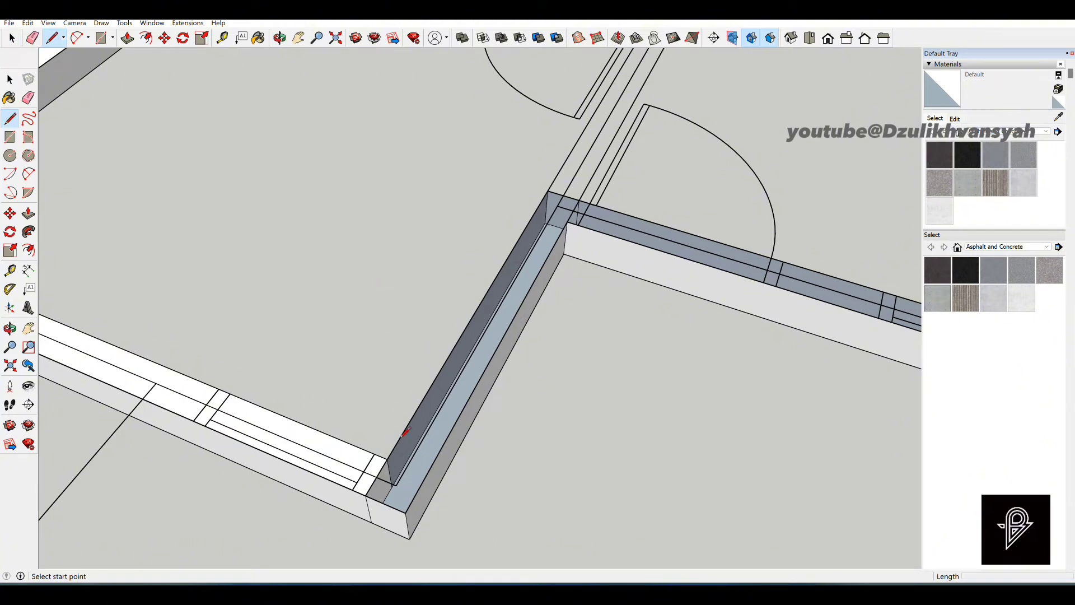
pyautogui.click(366, 495)
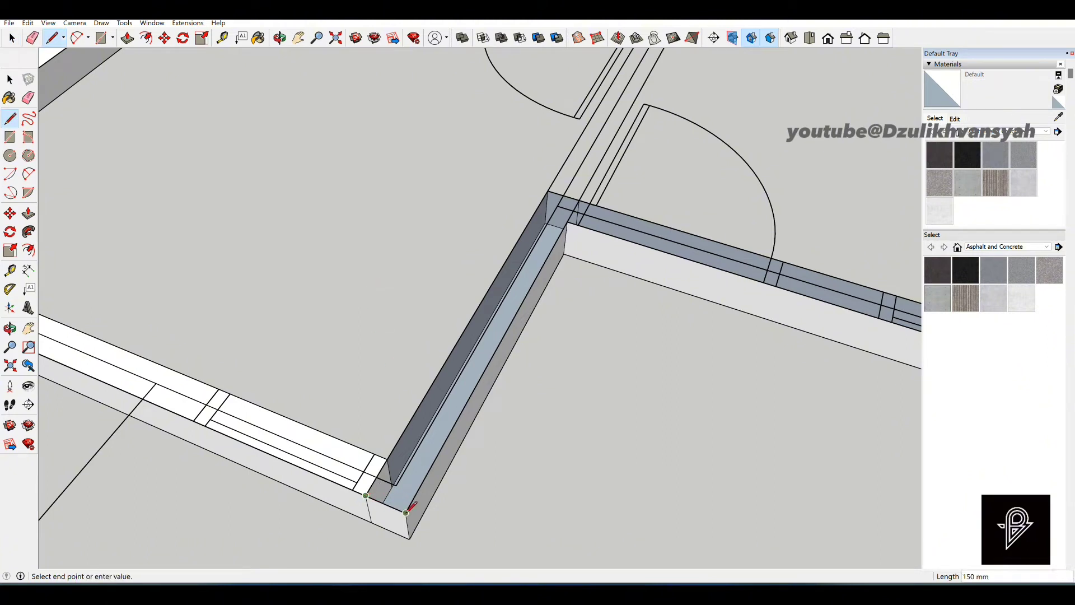
pyautogui.click(406, 512)
# Check the top faces of the raised walls for gaps where the rear partition meets the rear wall.
pyautogui.scroll(-6, 329, 452)
pyautogui.scroll(4, 553, 163)
pyautogui.scroll(-2, 553, 163)
pyautogui.scroll(6, 557, 158)
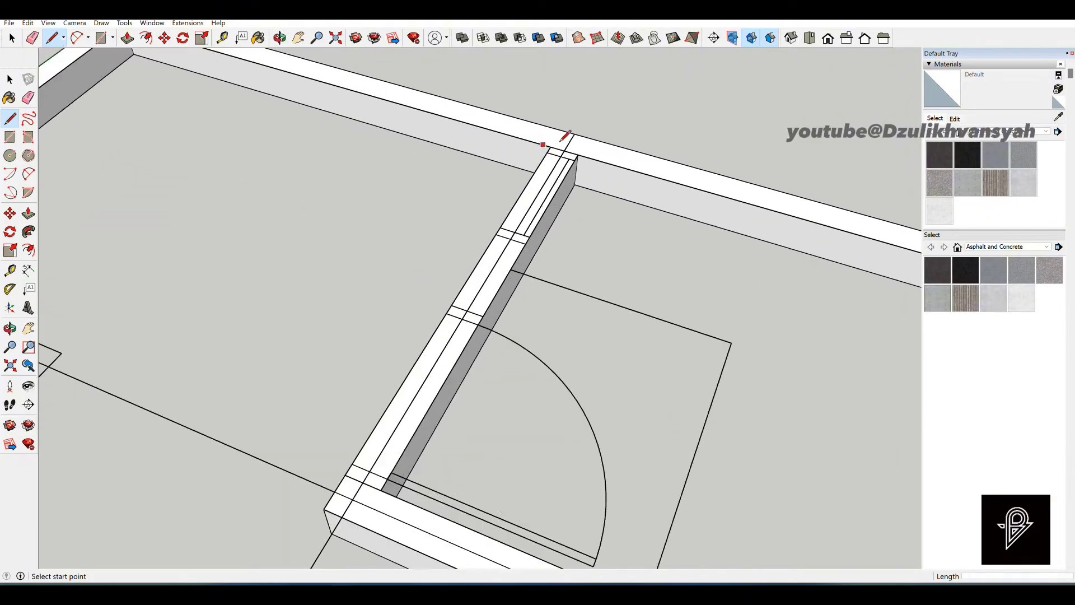
pyautogui.press('space')
pyautogui.scroll(-3, 526, 190)
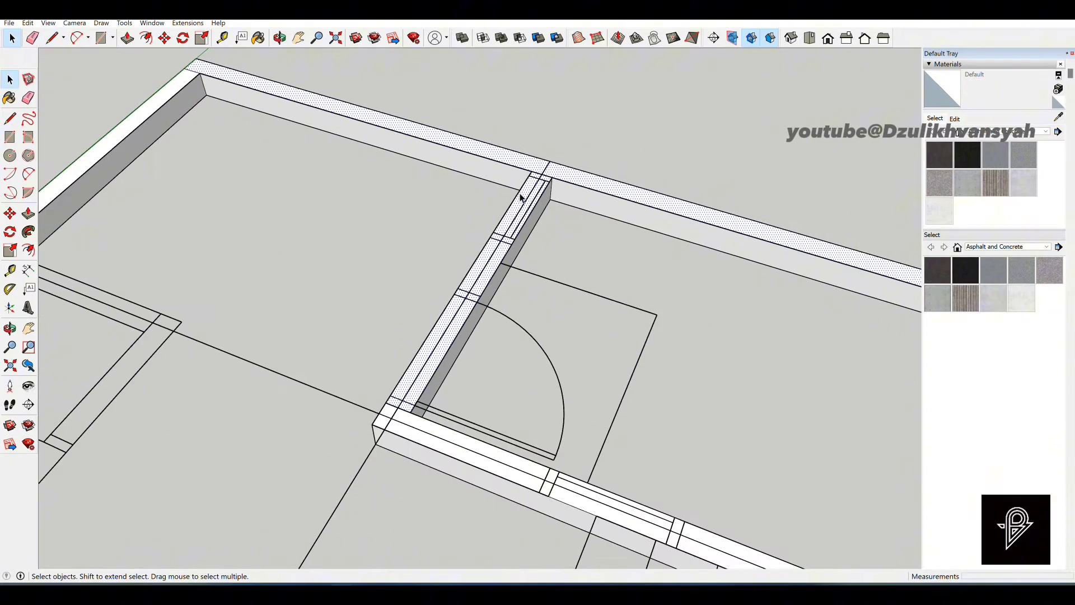
pyautogui.scroll(-3, 526, 192)
pyautogui.scroll(5, 535, 177)
pyautogui.press('l')
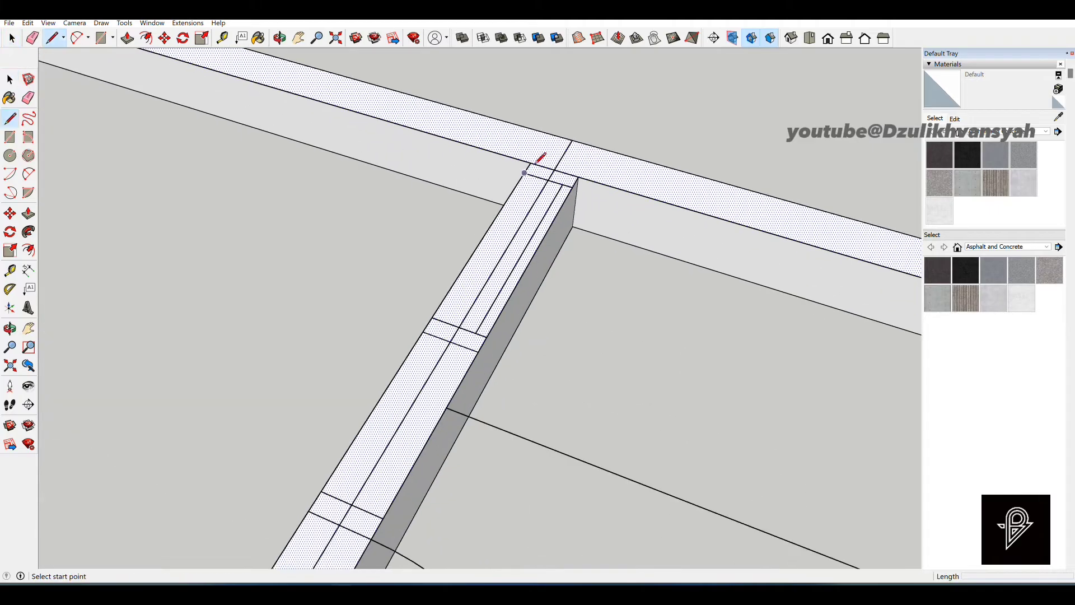
pyautogui.press('space')
pyautogui.scroll(-4, 586, 168)
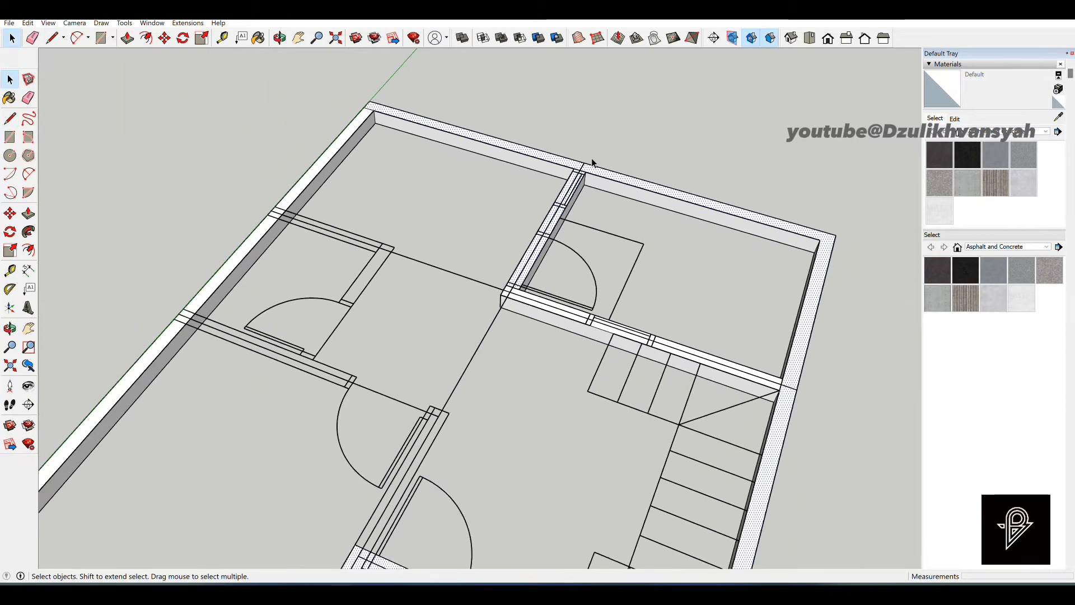
# Select all the connected geometry of the raised walls and make it a group.
pyautogui.scroll(3, 476, 392)
pyautogui.scroll(4, 443, 412)
pyautogui.click(452, 426)
pyautogui.rightClick(452, 427)
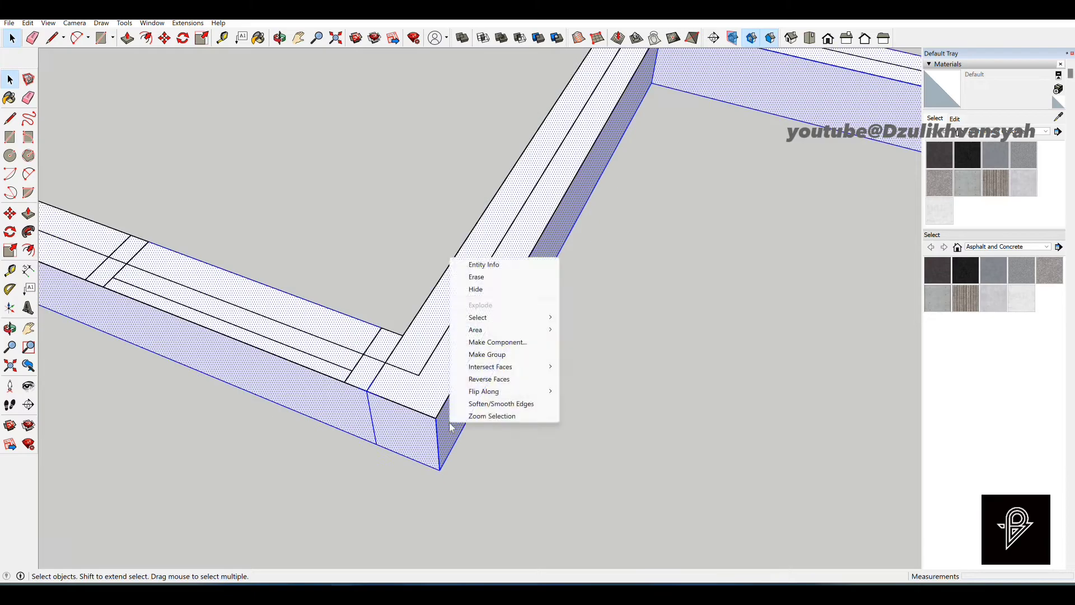
pyautogui.click(511, 358)
pyautogui.scroll(-8, 502, 437)
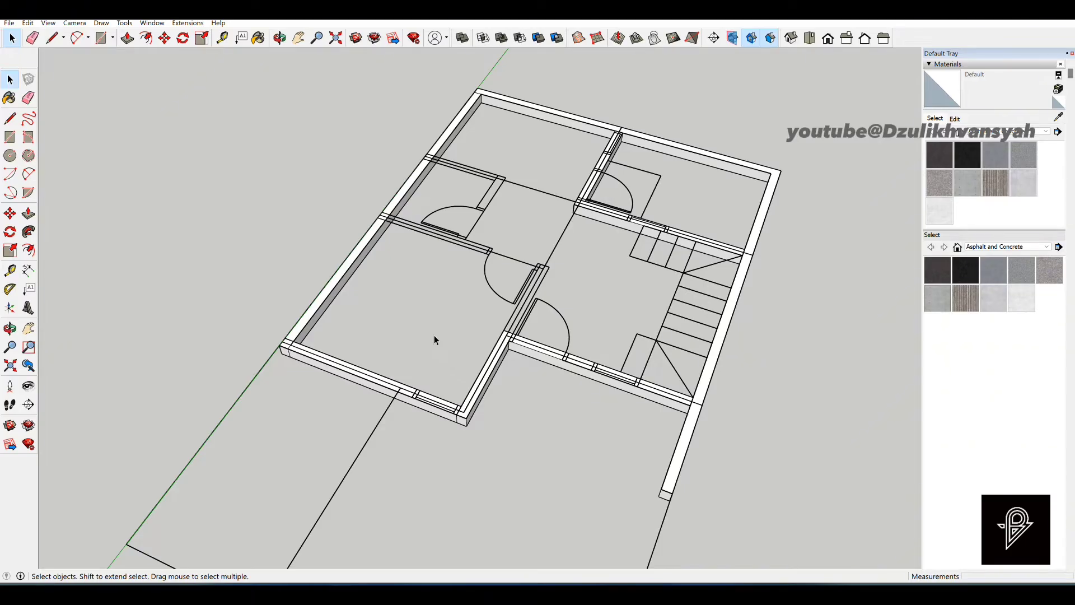
# Paste the copied floor face inside the wall bases, aligned with the front room's inner corner.
pyautogui.hotkey('ctrl', 'v')
pyautogui.scroll(3, 288, 345)
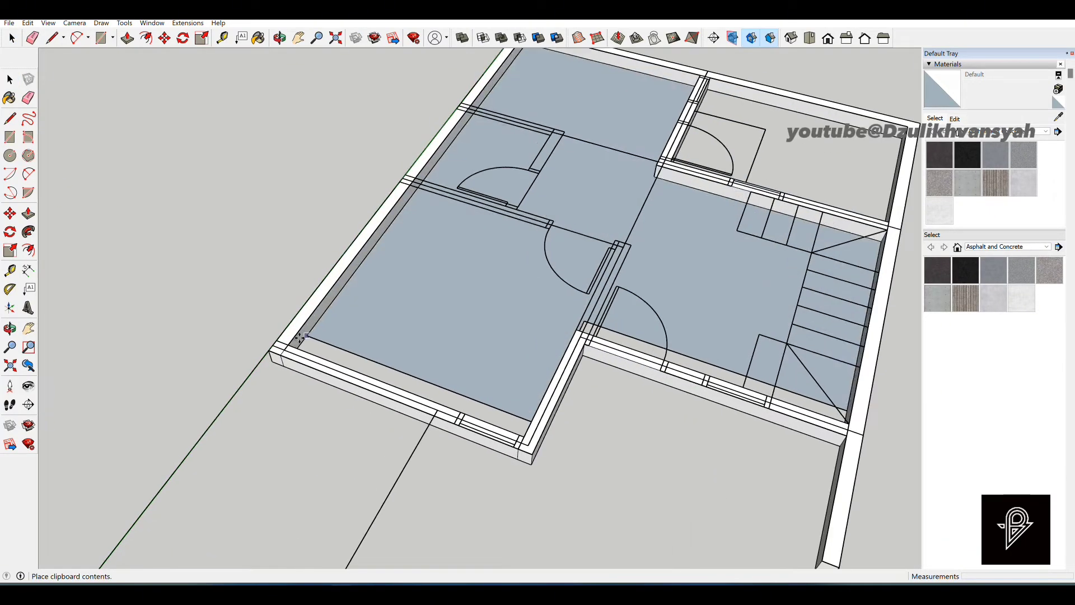
pyautogui.click(294, 344)
pyautogui.scroll(-5, 426, 359)
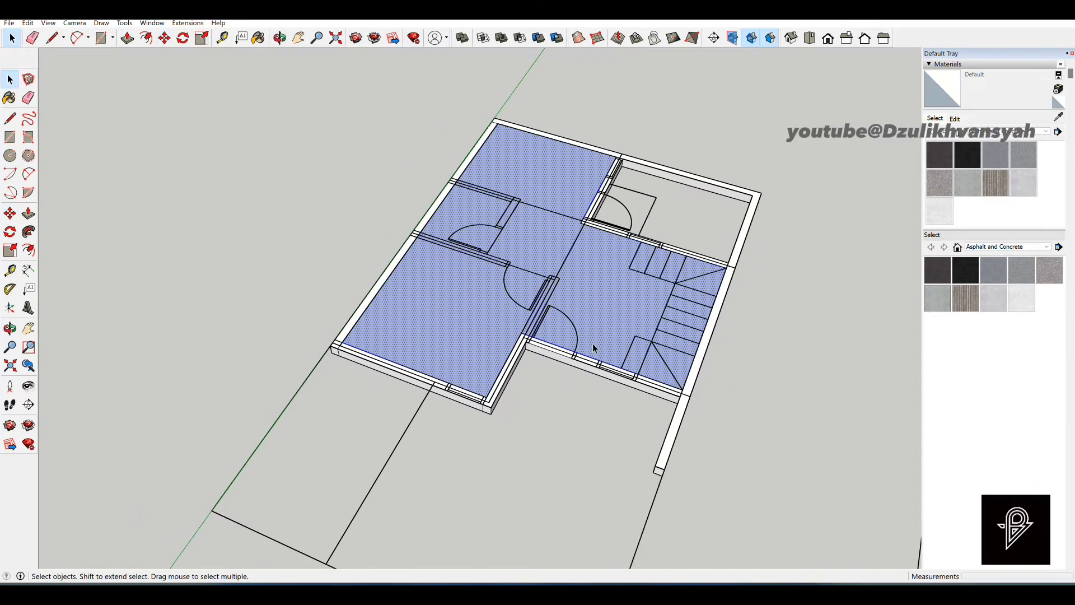
# Push/Pull the pasted floor face up 200 mm to the top level of the wall bases.
pyautogui.scroll(5, 509, 348)
pyautogui.scroll(4, 461, 382)
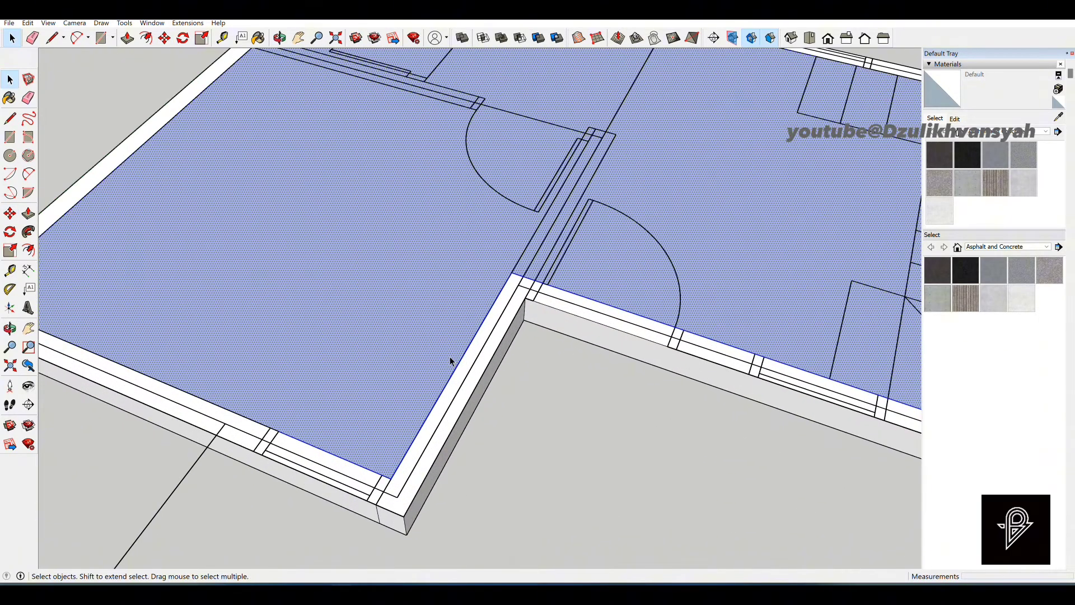
pyautogui.scroll(-1, 449, 357)
pyautogui.press('p')
pyautogui.click(445, 323)
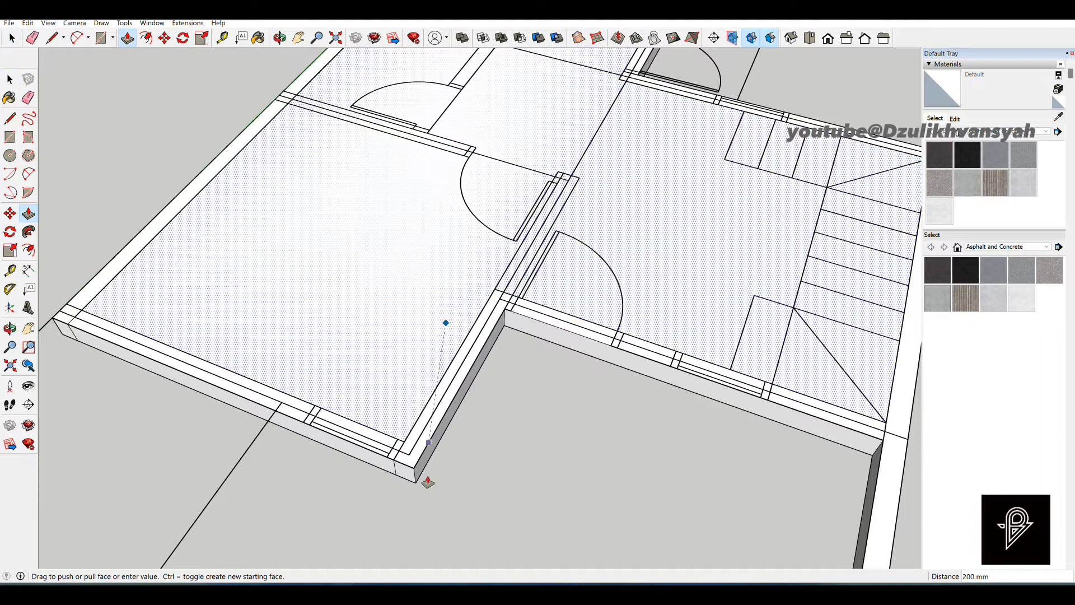
pyautogui.click(416, 483)
pyautogui.scroll(-2, 439, 469)
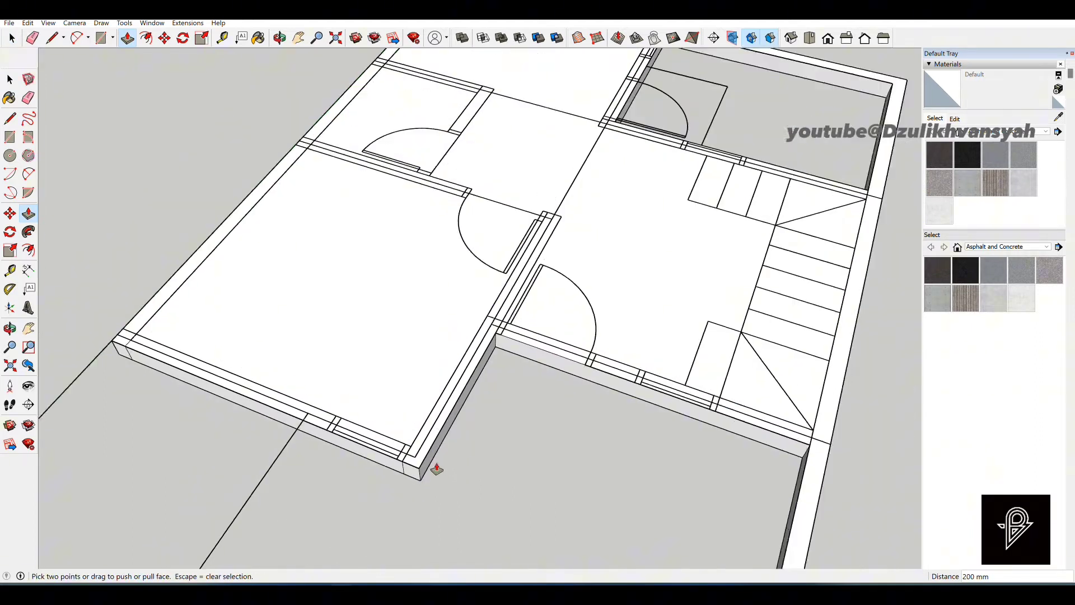
# Select the raised floor face together with its boundary edges and make them a group.
pyautogui.press('space')
pyautogui.click(429, 353)
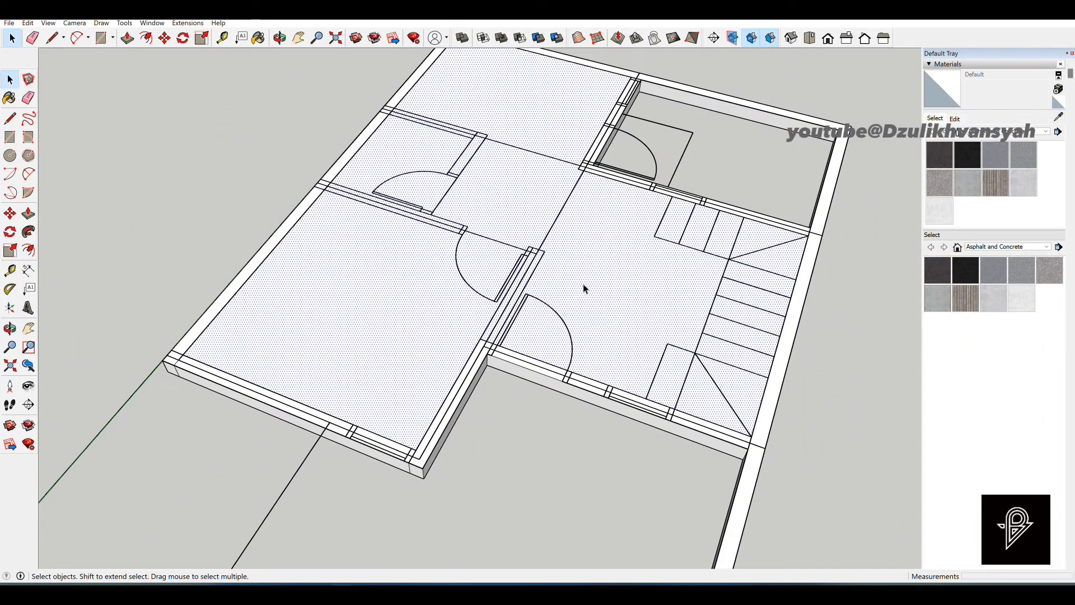
pyautogui.doubleClick(599, 276)
pyautogui.rightClick(599, 277)
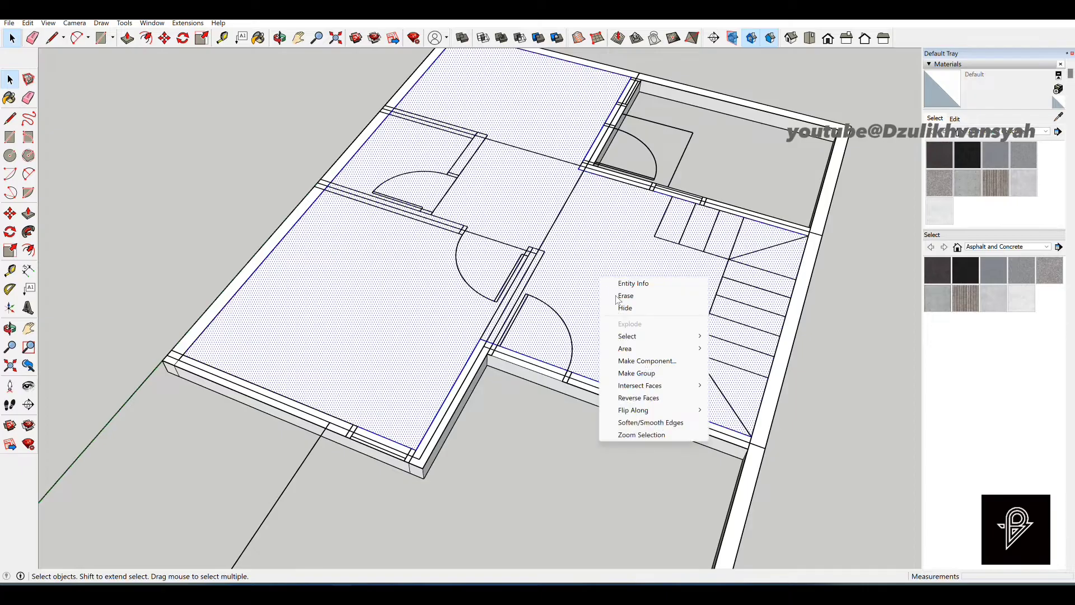
pyautogui.click(640, 378)
pyautogui.scroll(-5, 498, 332)
pyautogui.click(687, 387)
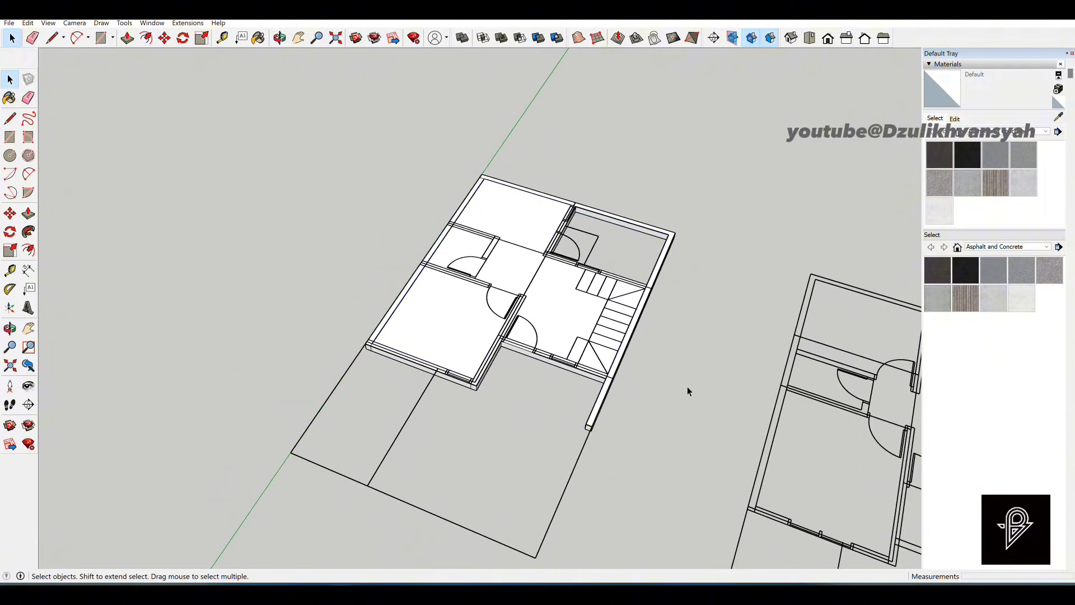
# Draw a 150 x 7075 mm rectangle over the top of the long outer wall opposite the staircase.
pyautogui.scroll(2, 566, 348)
pyautogui.moveTo(553, 362); pyautogui.dragTo(464, 392, button='middle')
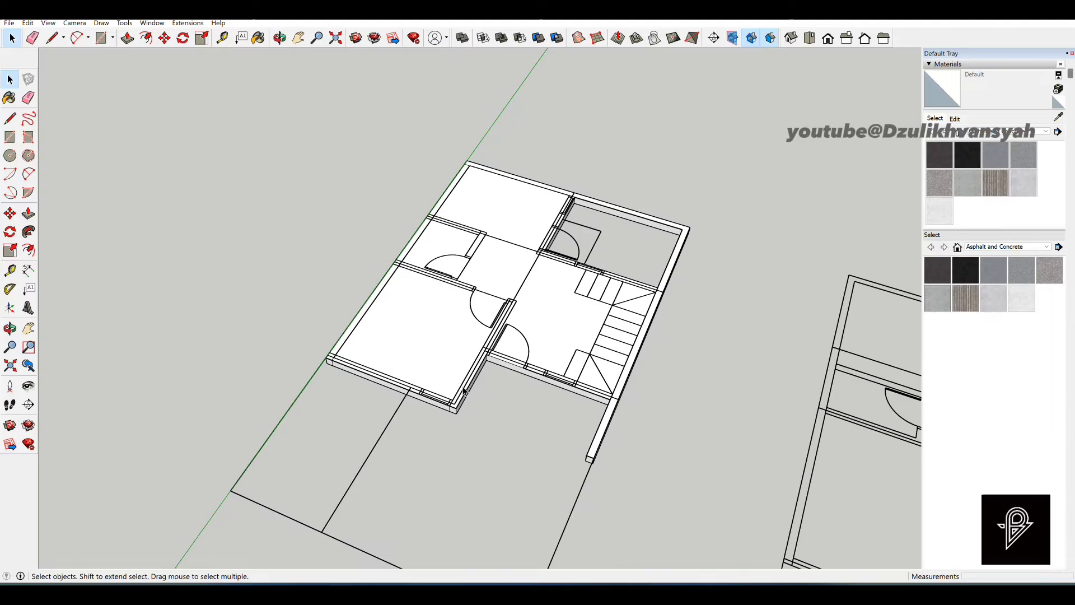
pyautogui.press('r')
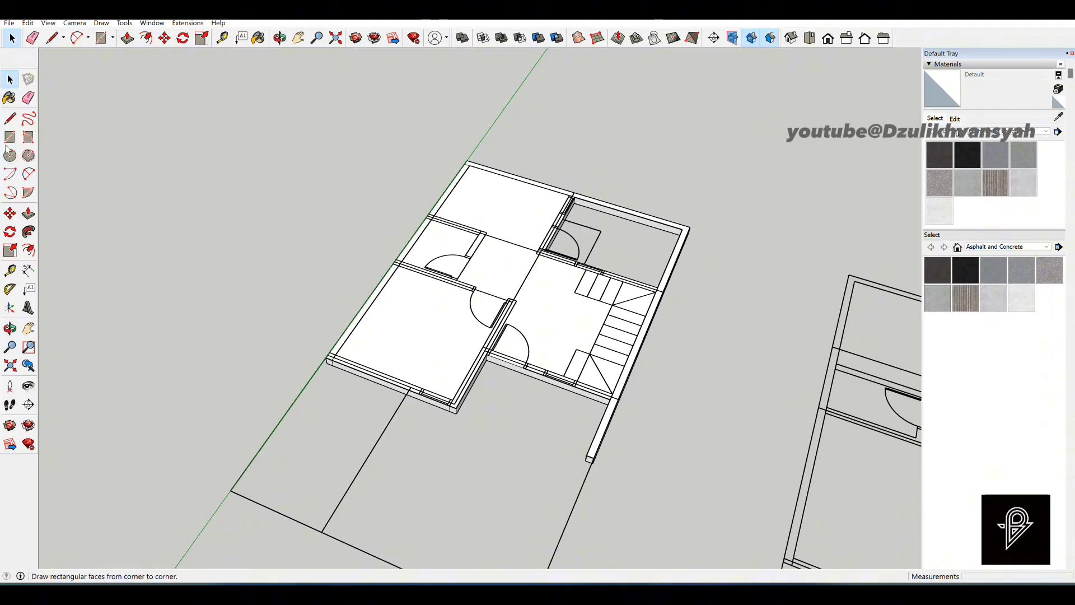
pyautogui.scroll(4, 330, 401)
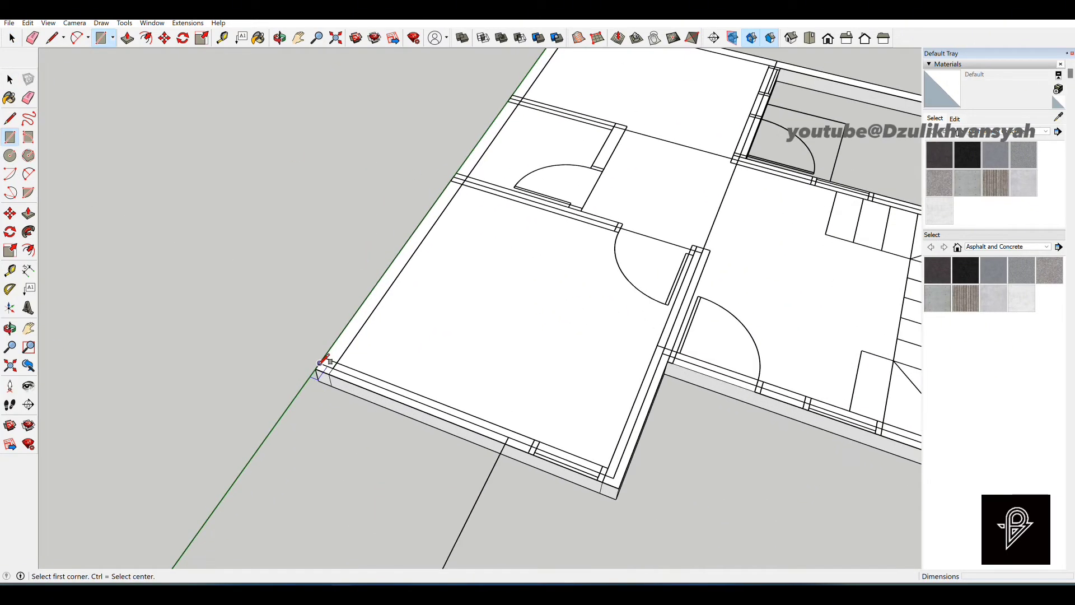
pyautogui.scroll(-3, 427, 336)
pyautogui.scroll(4, 336, 371)
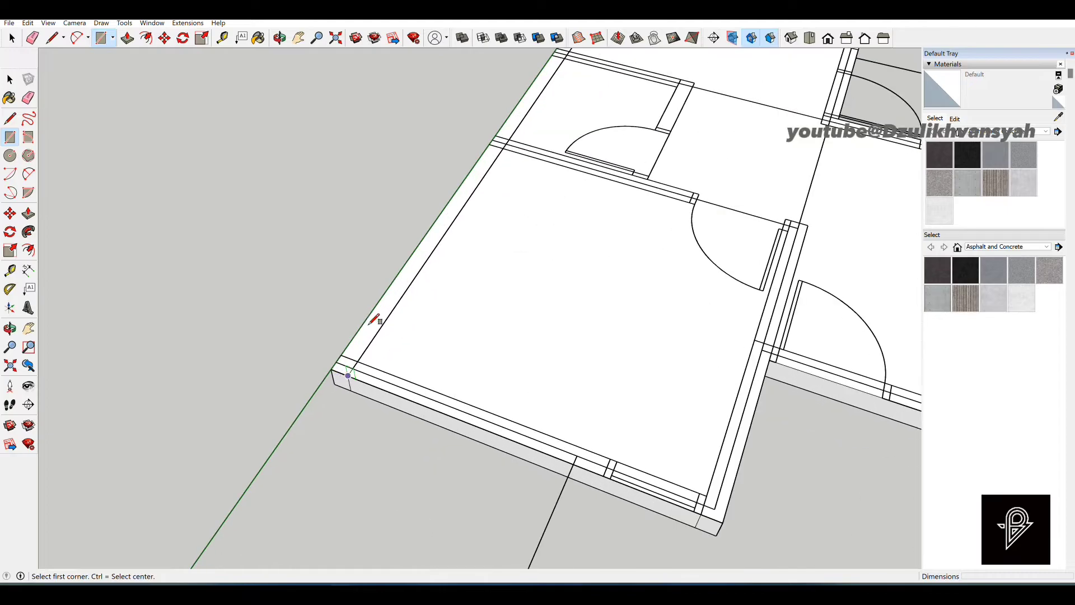
pyautogui.scroll(-3, 504, 274)
pyautogui.scroll(4, 556, 73)
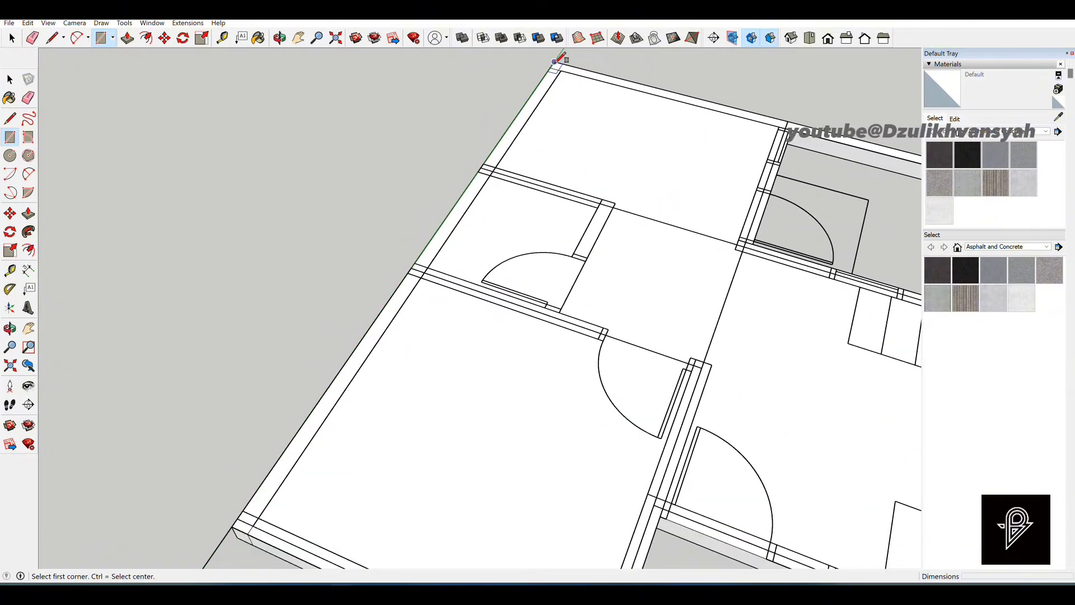
pyautogui.scroll(-3, 554, 60)
pyautogui.scroll(3, 353, 388)
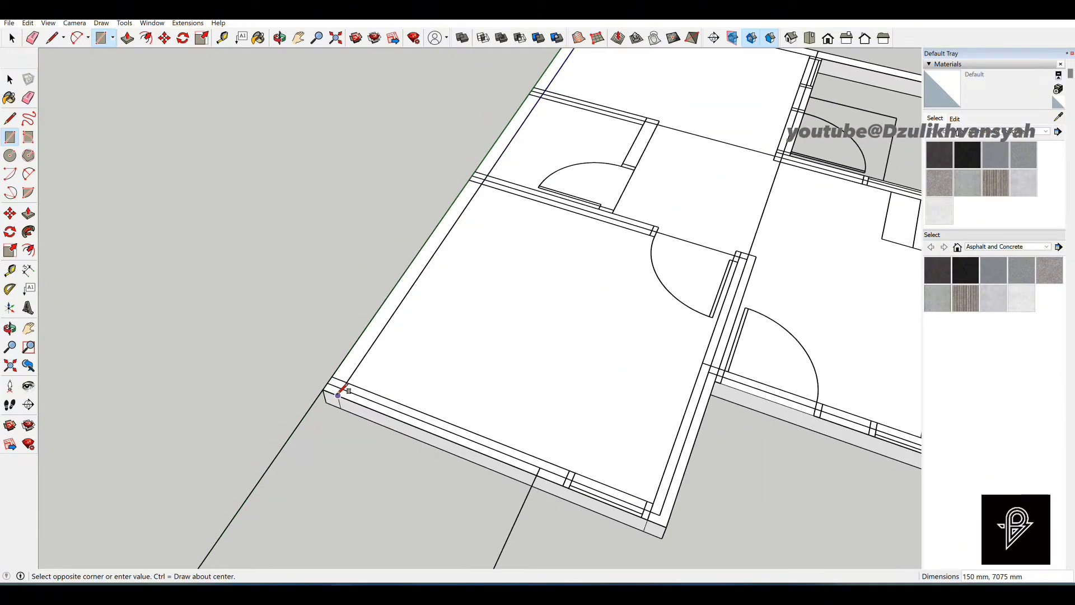
pyautogui.scroll(1, 344, 391)
# Draw a rectangle over the front room's front wall from the outer wall to the window opening.
pyautogui.scroll(3, 528, 447)
pyautogui.click(525, 444)
pyautogui.click(145, 269)
pyautogui.scroll(-3, 145, 269)
pyautogui.scroll(-5, 540, 204)
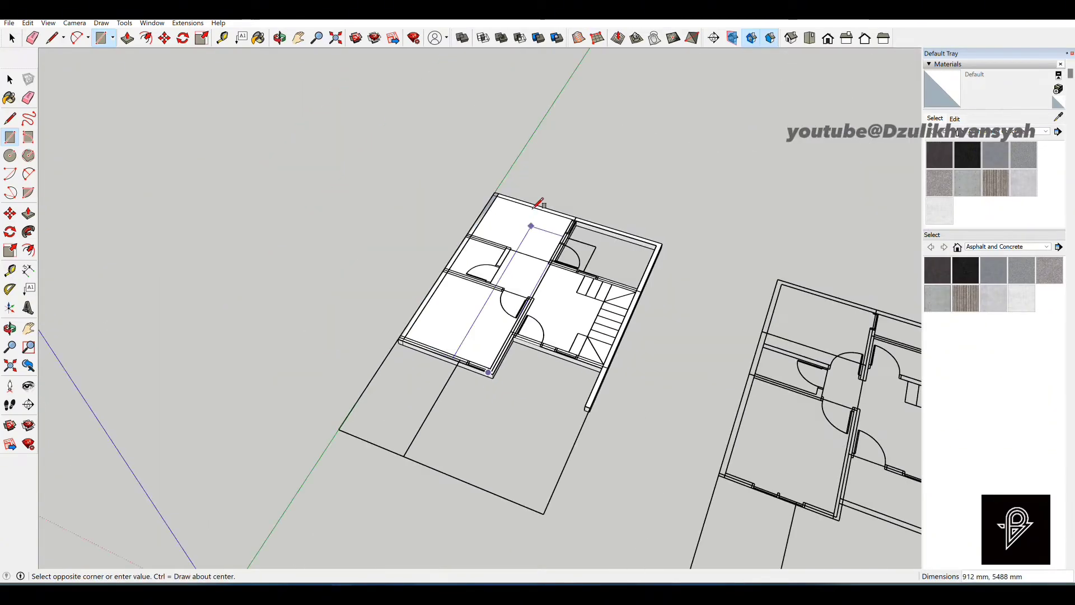
pyautogui.scroll(6, 583, 534)
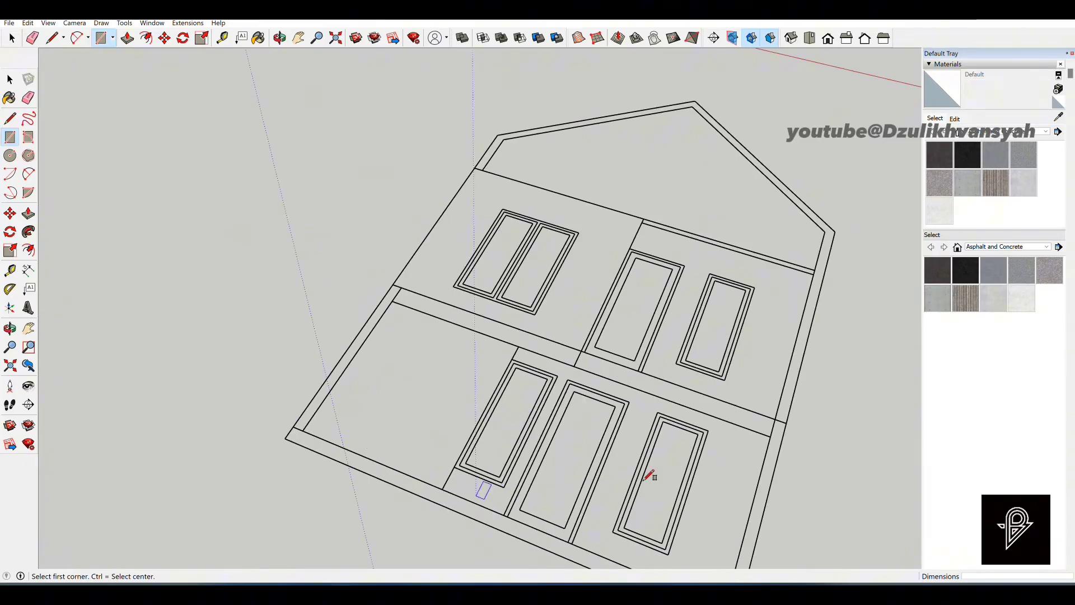
pyautogui.scroll(-5, 473, 331)
pyautogui.scroll(8, 353, 449)
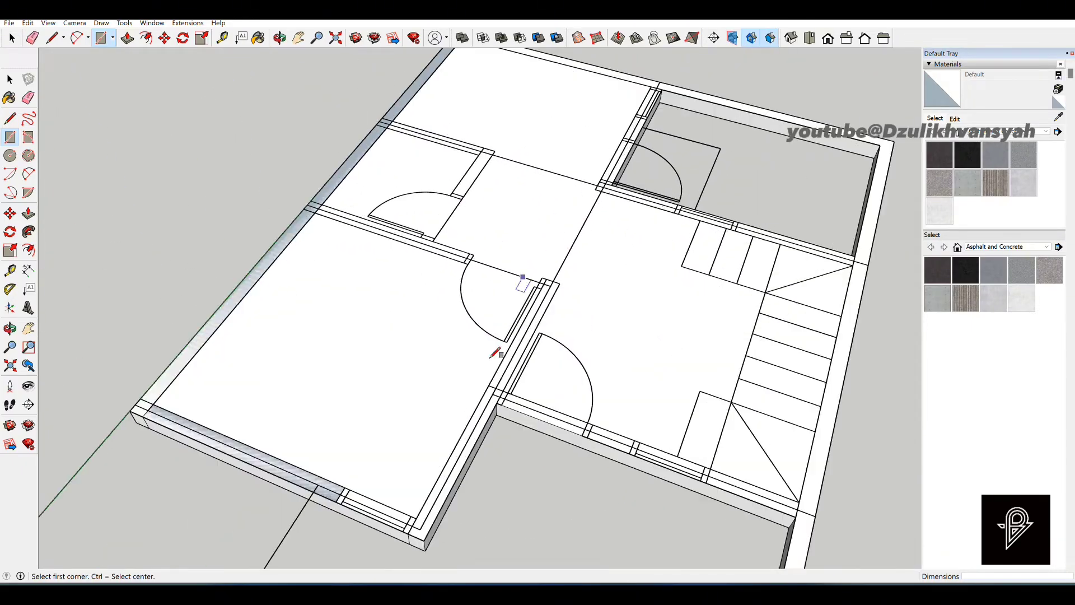
# Draw a 150 x 3150 mm rectangle over the wall between the front room and the entrance.
pyautogui.scroll(1, 425, 475)
pyautogui.click(422, 472)
pyautogui.click(577, 225)
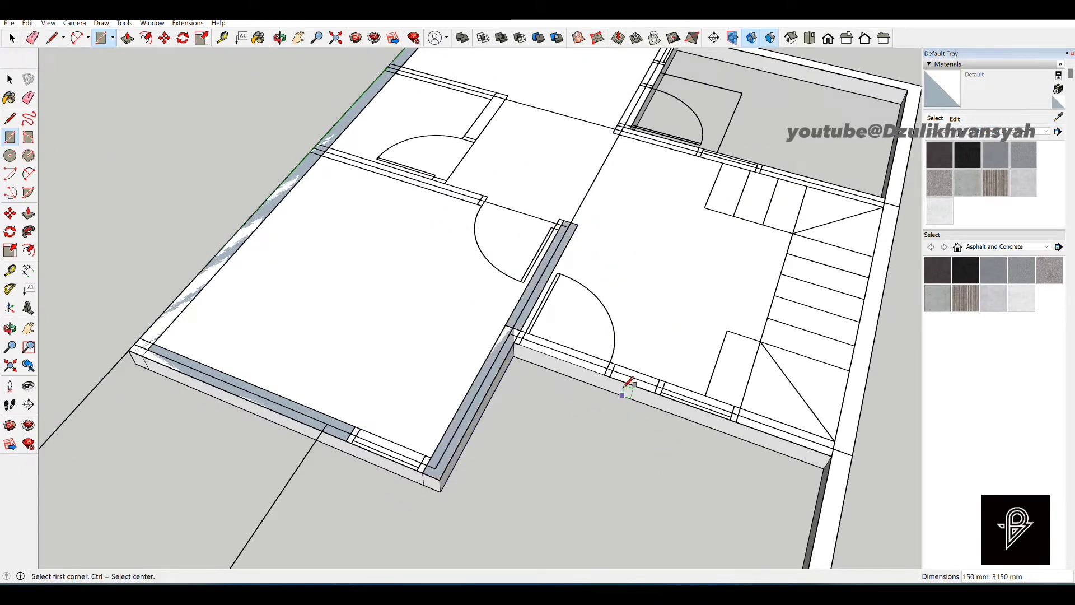
# Draw rectangles over the entrance wall's pier between door and window and its segment from the window to the staircase-side wall.
pyautogui.scroll(1, 611, 386)
pyautogui.click(606, 374)
pyautogui.click(668, 378)
pyautogui.click(769, 413)
pyautogui.click(884, 474)
# Draw a rectangle along the full length of the staircase-side outer wall.
pyautogui.scroll(-3, 495, 310)
pyautogui.click(688, 514)
pyautogui.click(828, 121)
# Draw rectangles over the solid partition segments behind the stairs and around the small side room, leaving door and window openings uncovered.
pyautogui.scroll(2, 636, 204)
pyautogui.scroll(1, 384, 125)
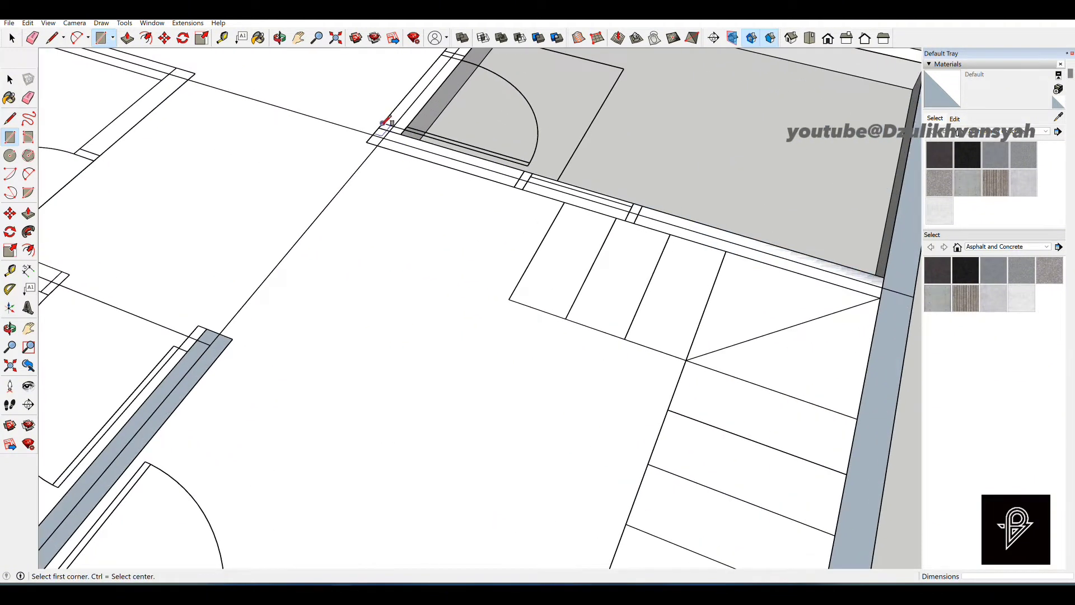
pyautogui.scroll(-3, 609, 418)
pyautogui.scroll(3, 185, 272)
pyautogui.click(182, 268)
pyautogui.click(500, 418)
pyautogui.click(468, 241)
pyautogui.click(556, 150)
pyautogui.click(523, 158)
pyautogui.click(348, 91)
# Draw a rectangle over the rear wall between the two outer side walls.
pyautogui.scroll(-4, 456, 428)
pyautogui.scroll(2, 472, 190)
pyautogui.click(473, 192)
pyautogui.scroll(-2, 364, 174)
pyautogui.click(789, 291)
pyautogui.scroll(4, 661, 269)
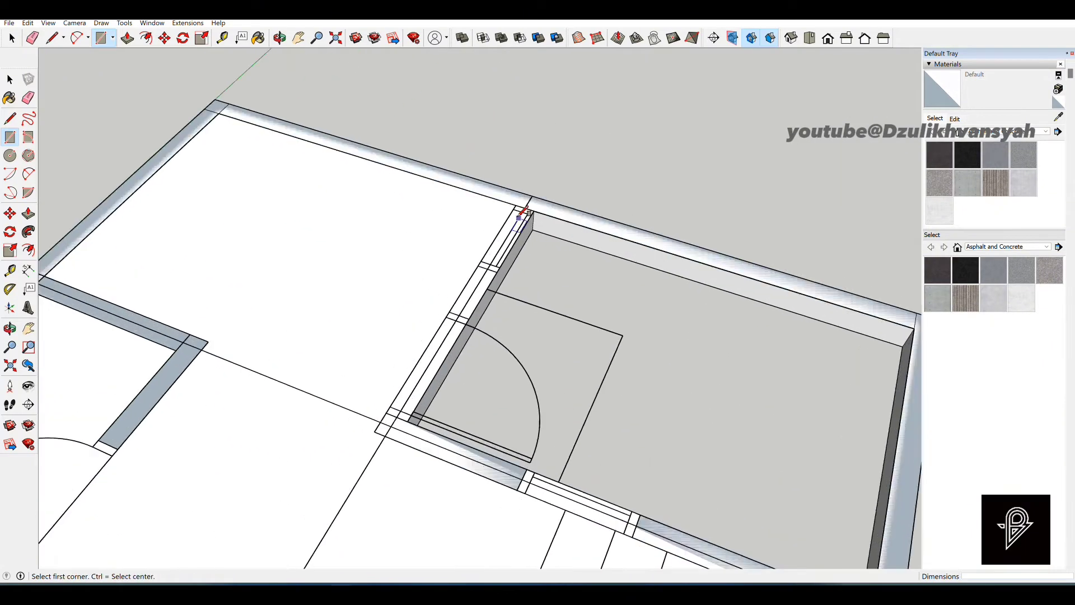
# Draw a rectangle over the short pier between the openings in the partition that meets the rear wall.
pyautogui.click(472, 272)
pyautogui.press('Escape')
pyautogui.scroll(3, 470, 279)
pyautogui.click(410, 366)
pyautogui.click(516, 274)
pyautogui.press('space')
pyautogui.scroll(-8, 543, 245)
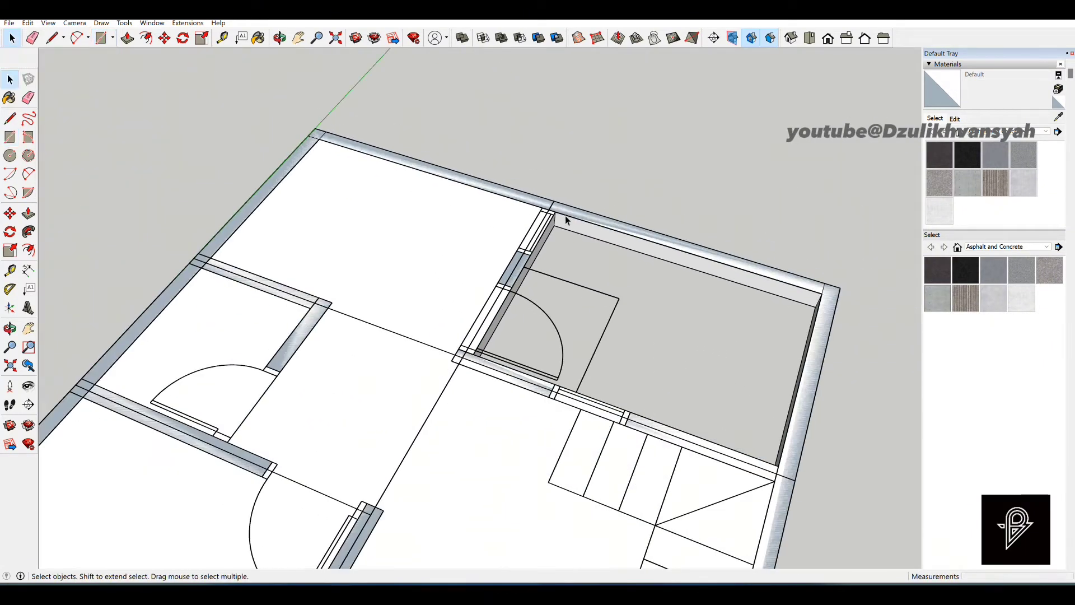
# Push/Pull the long outer wall face opposite the staircase up 2800 mm.
pyautogui.click(28, 213)
pyautogui.scroll(-5, 328, 215)
pyautogui.scroll(-4, 378, 210)
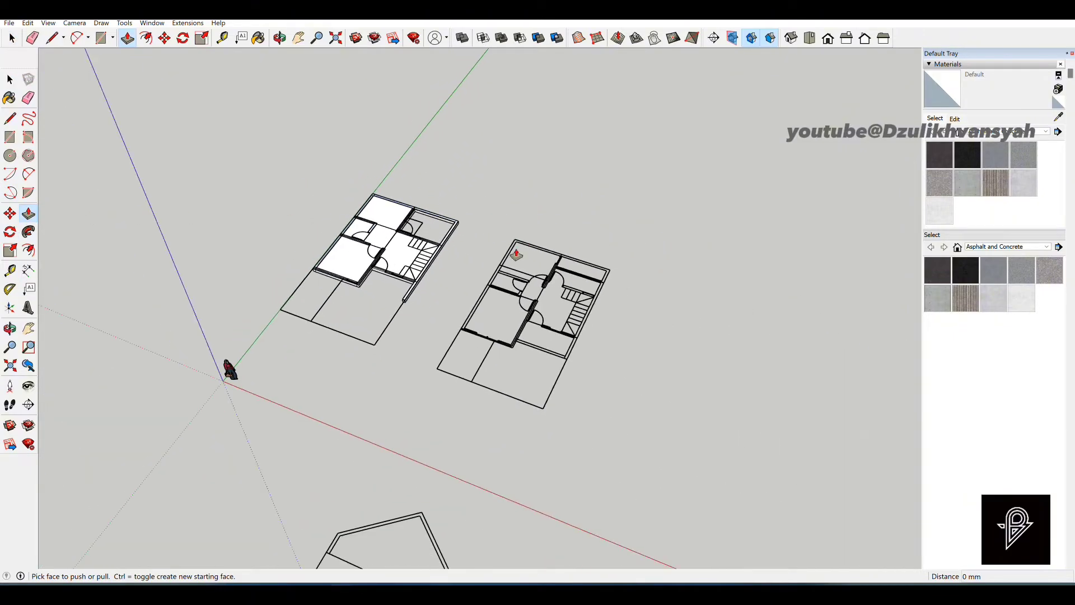
pyautogui.scroll(-2, 426, 206)
pyautogui.scroll(10, 358, 207)
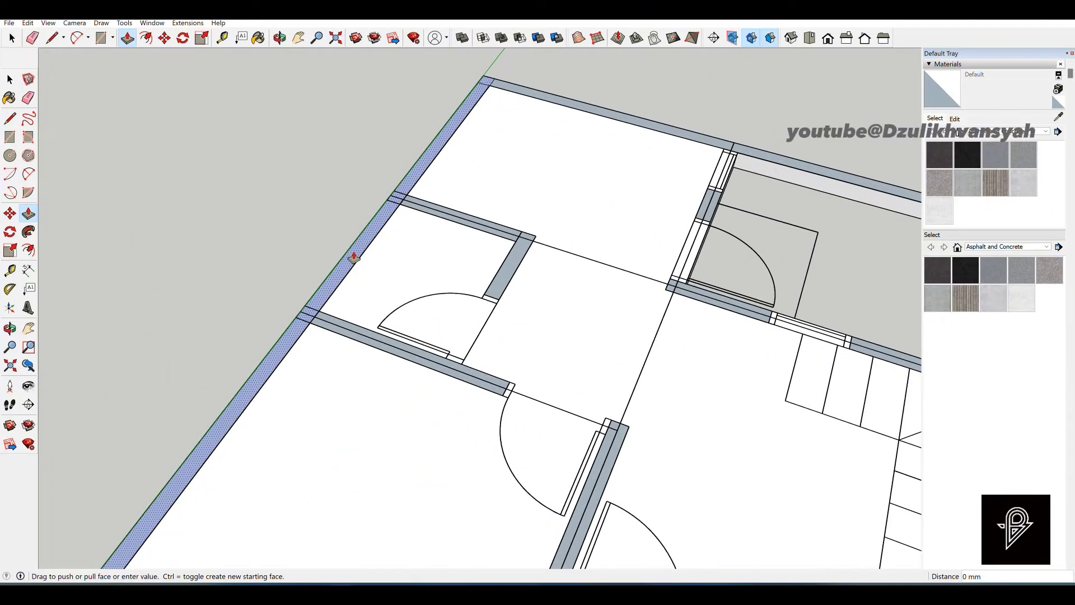
pyautogui.scroll(-5, 354, 258)
pyautogui.moveTo(355, 258); pyautogui.dragTo(352, 121)
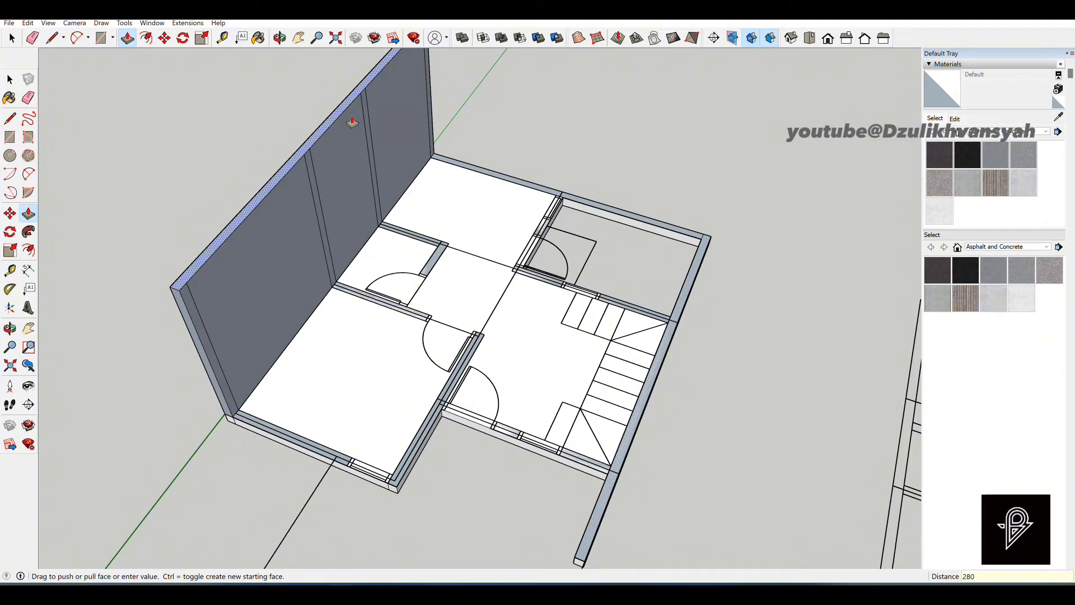
pyautogui.press('Return')
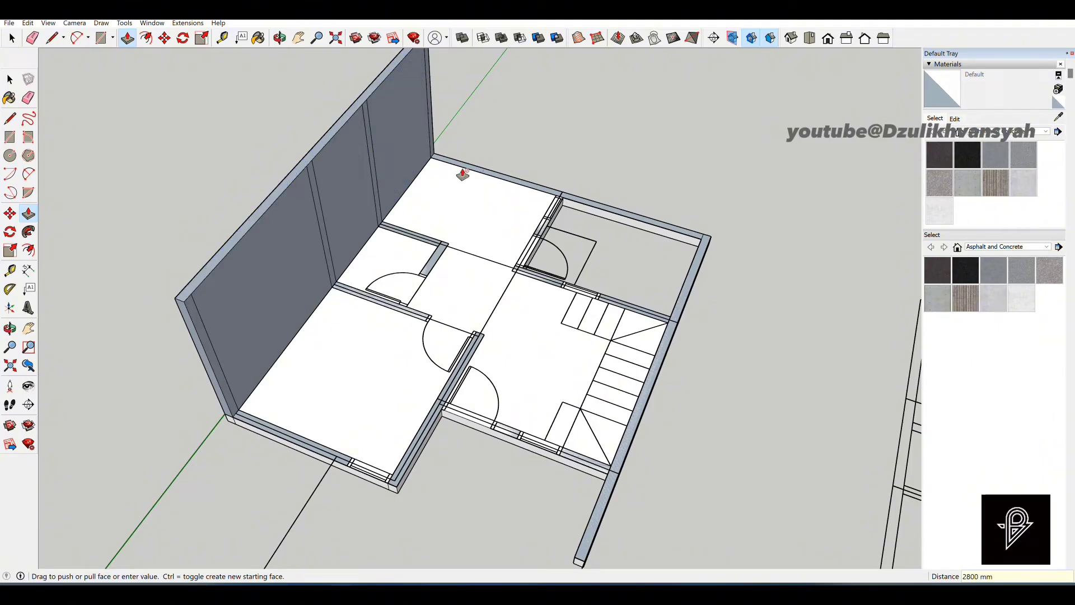
# Raise the rear wall, the small side room's partitions and the front room's rear partition to the same 2800 mm height.
pyautogui.click(464, 166)
pyautogui.click(360, 116)
pyautogui.click(406, 232)
pyautogui.click(316, 163)
pyautogui.click(434, 259)
pyautogui.click(391, 87)
pyautogui.click(367, 297)
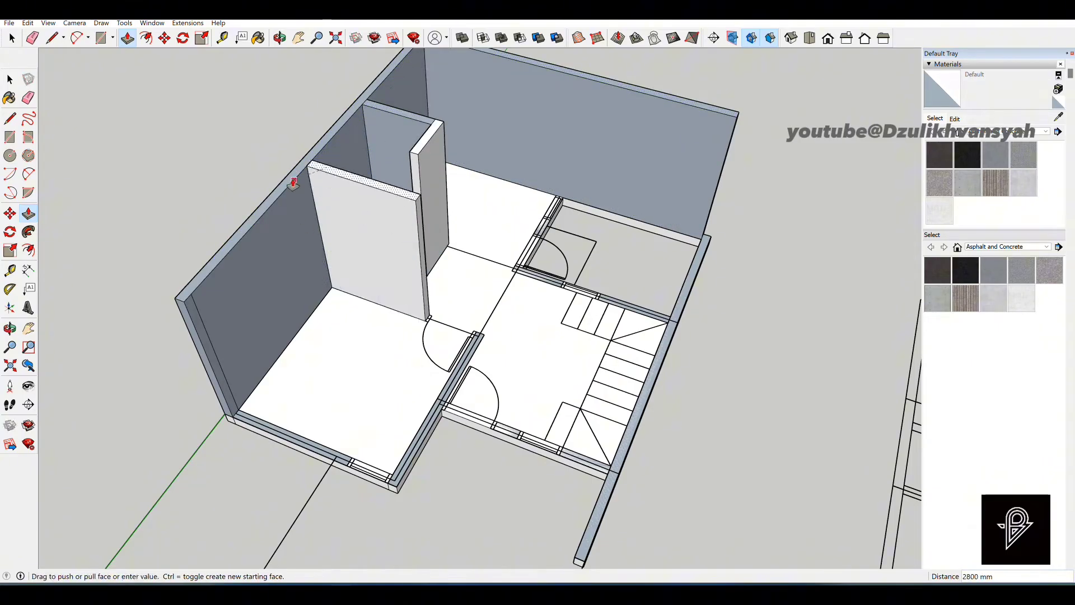
pyautogui.click(293, 181)
# Raise the front room's front wall and the wall between it and the entrance to the 2800 mm height.
pyautogui.click(287, 435)
pyautogui.click(185, 303)
pyautogui.click(424, 427)
pyautogui.click(319, 347)
# Raise the short rear pier and the two partition segments behind the stairs to the 2800 mm wall height.
pyautogui.click(542, 227)
pyautogui.click(443, 135)
pyautogui.click(541, 277)
pyautogui.click(481, 218)
pyautogui.click(612, 302)
pyautogui.click(574, 167)
# Raise the staircase-side outer wall and both solid entrance wall segments to the 2800 mm height.
pyautogui.click(700, 250)
pyautogui.click(678, 197)
pyautogui.click(577, 459)
pyautogui.click(609, 442)
pyautogui.click(507, 430)
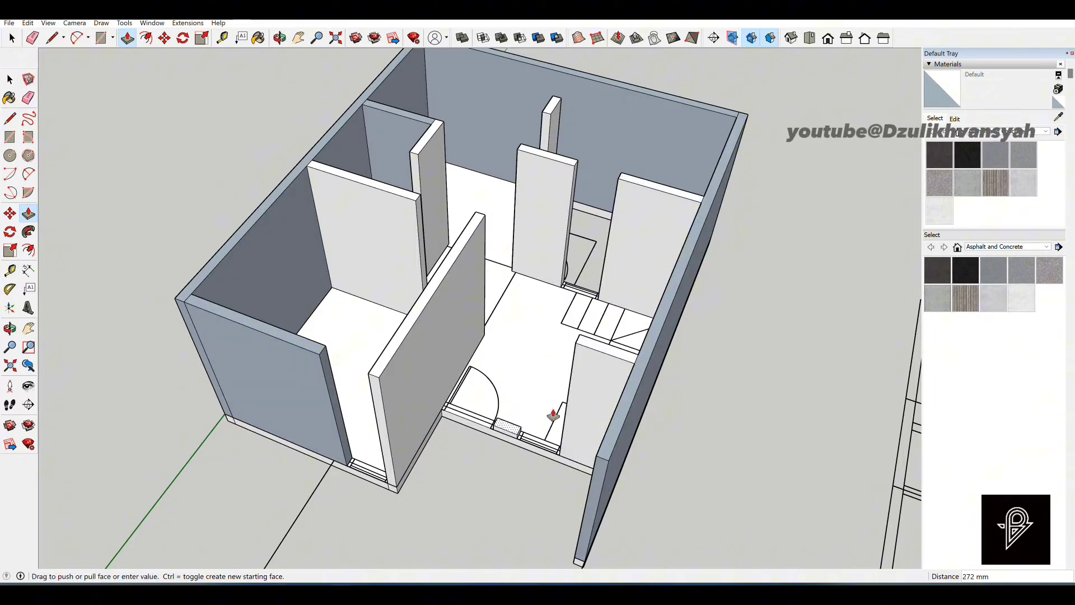
pyautogui.click(583, 352)
pyautogui.scroll(-5, 560, 359)
pyautogui.press('space')
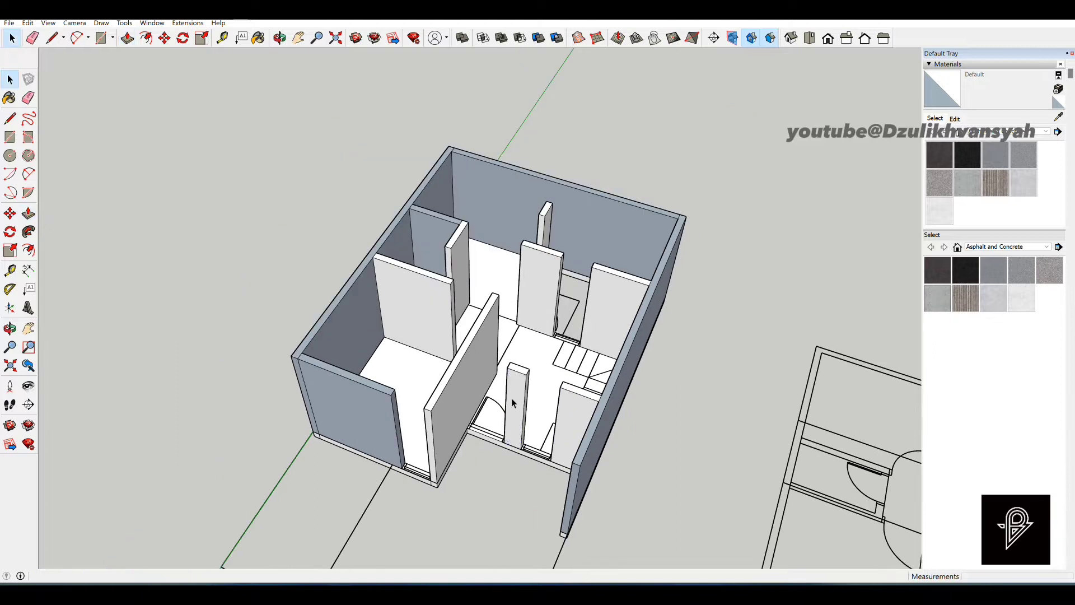
# Select all the raised ground-floor walls, including the detached piers and partitions, and make them one group.
pyautogui.scroll(4, 527, 376)
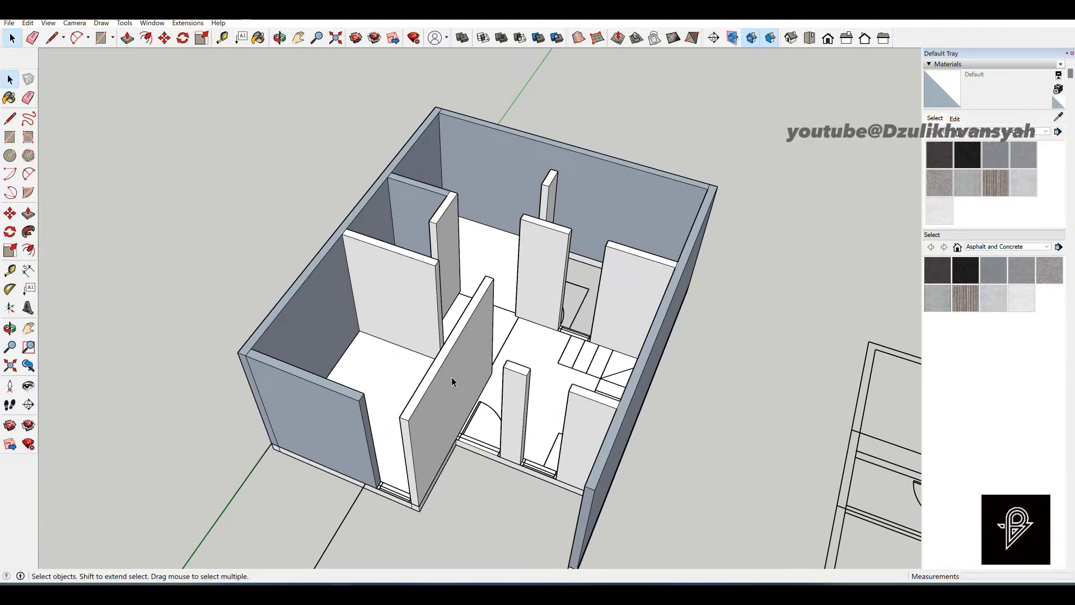
pyautogui.tripleClick(337, 398)
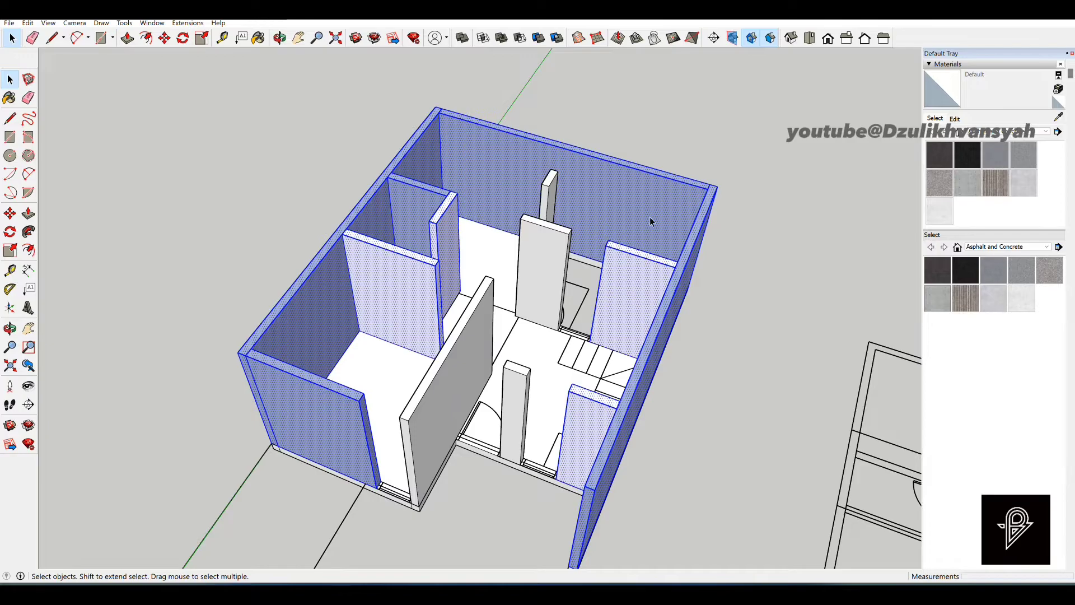
pyautogui.click(688, 289)
pyautogui.tripleClick(641, 181)
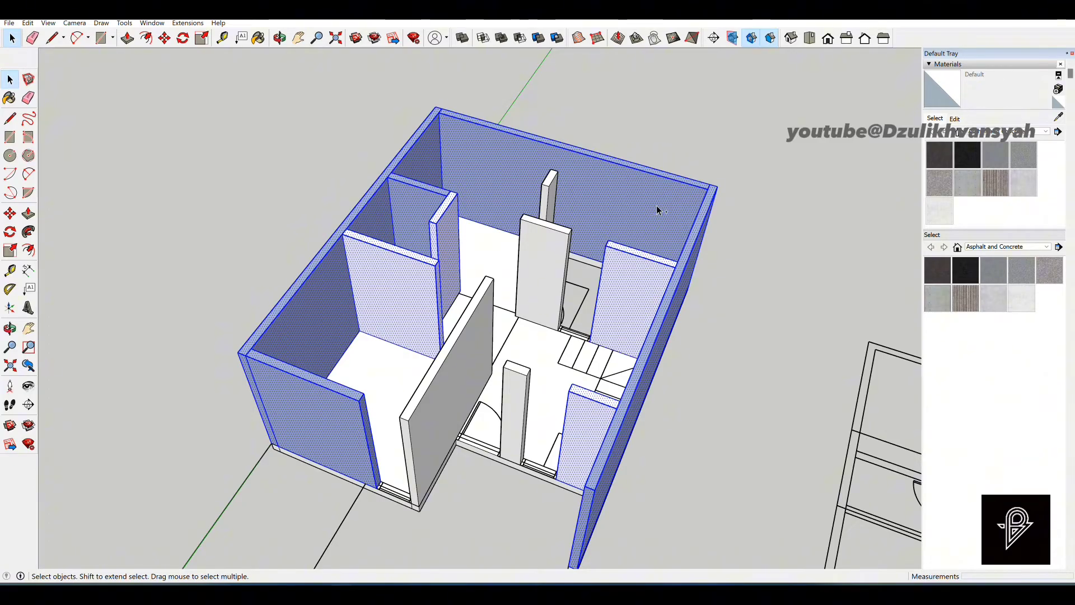
pyautogui.keyDown('shift'); pyautogui.click(554, 198); pyautogui.keyUp('shift')
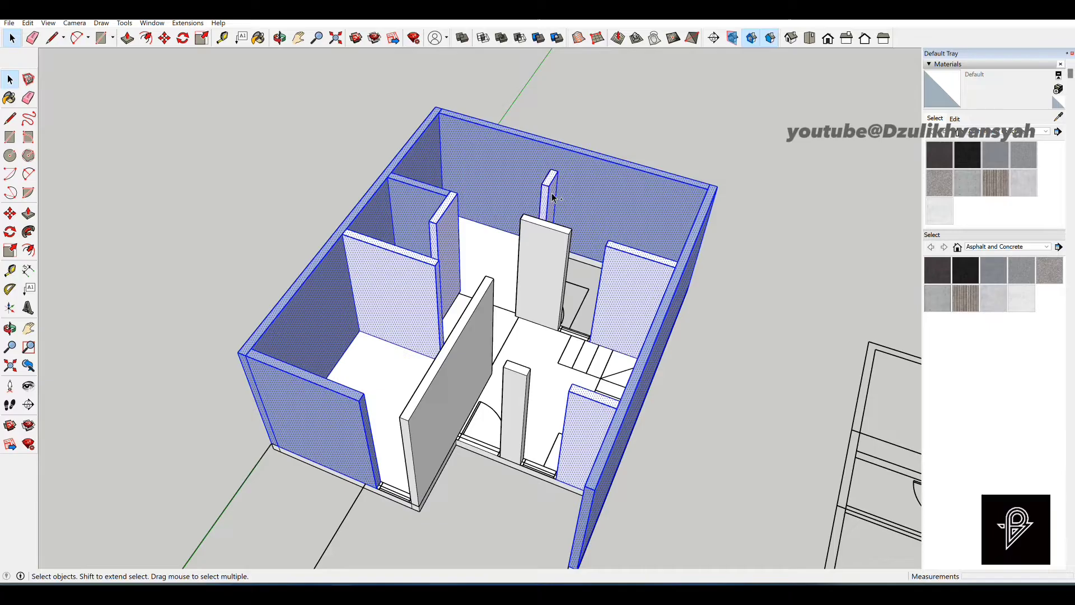
pyautogui.keyDown('shift'); pyautogui.click(539, 259); pyautogui.keyUp('shift')
pyautogui.keyDown('shift'); pyautogui.click(468, 347); pyautogui.keyUp('shift')
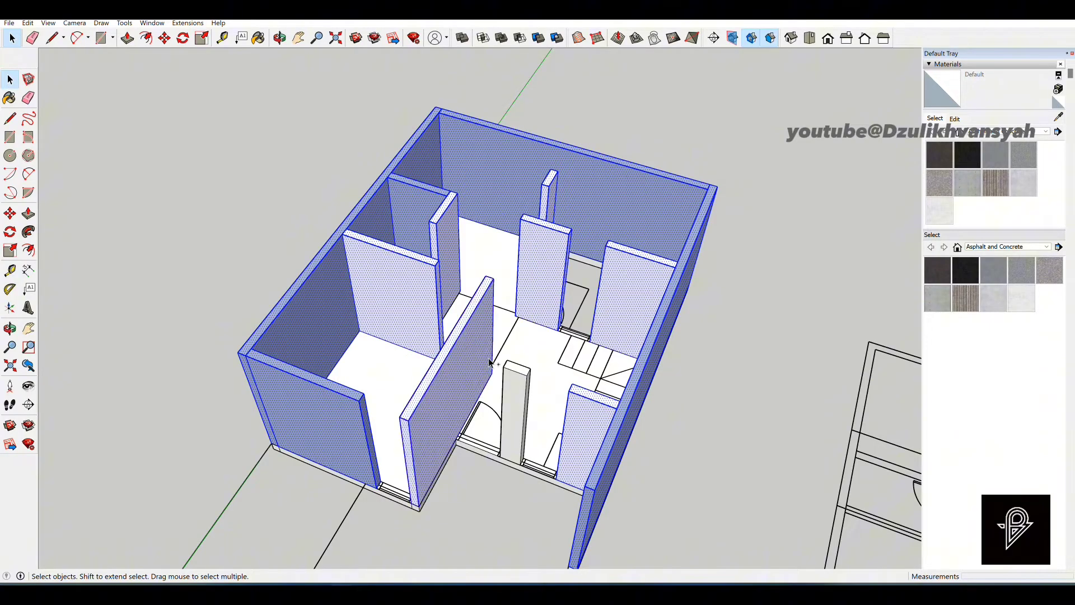
pyautogui.keyDown('shift'); pyautogui.click(521, 390); pyautogui.keyUp('shift')
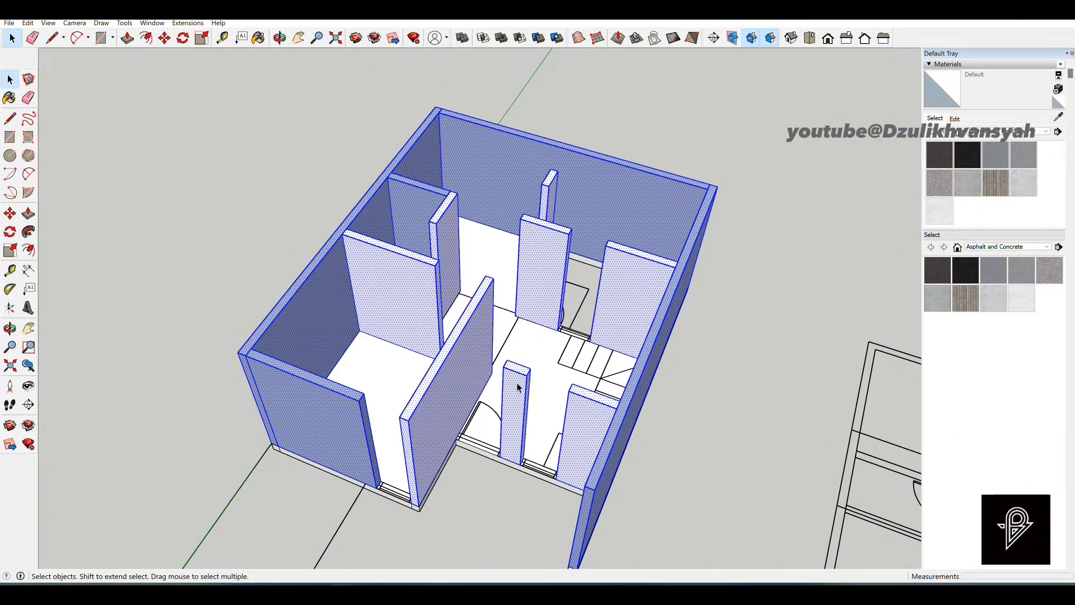
pyautogui.rightClick(548, 250)
pyautogui.click(577, 342)
pyautogui.scroll(5, 488, 426)
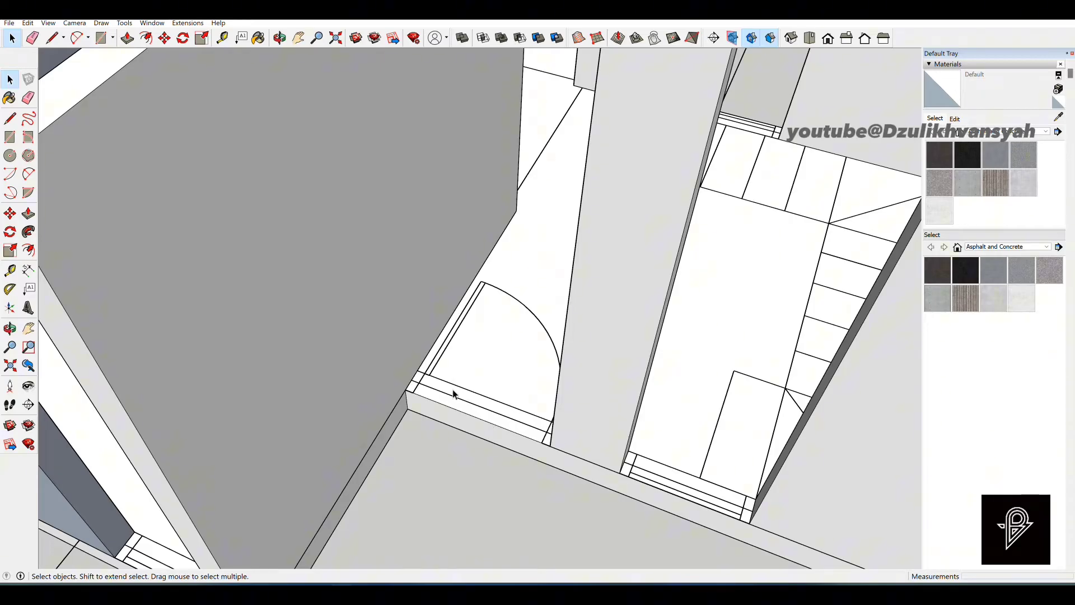
# Draw a 50 x 150 mm rectangle over the plan's entrance door jamb beside the long dividing wall.
pyautogui.scroll(6, 452, 388)
pyautogui.press('r')
pyautogui.click(389, 413)
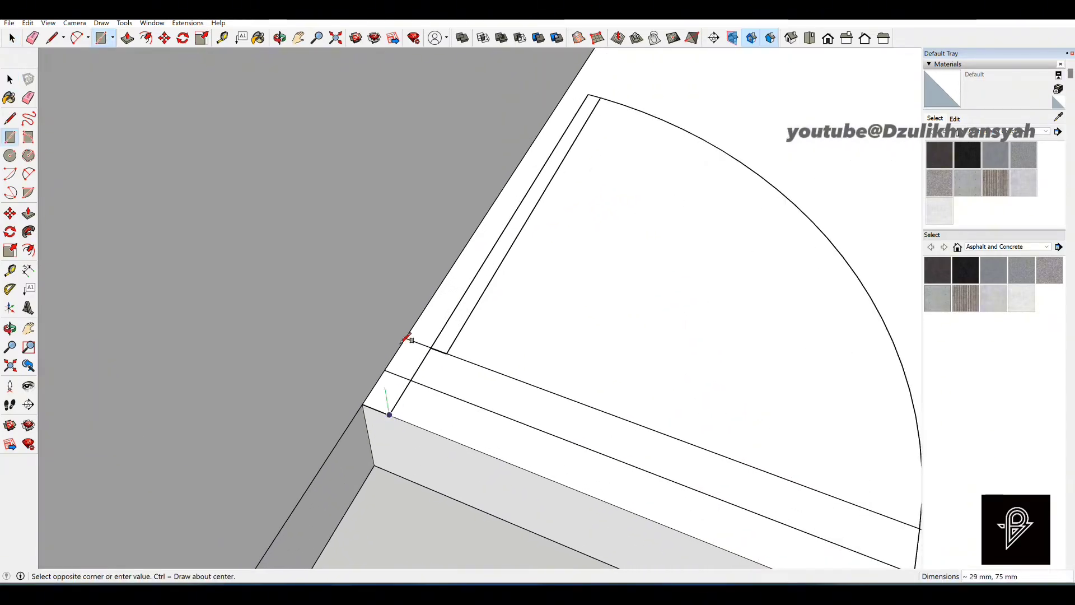
pyautogui.click(408, 340)
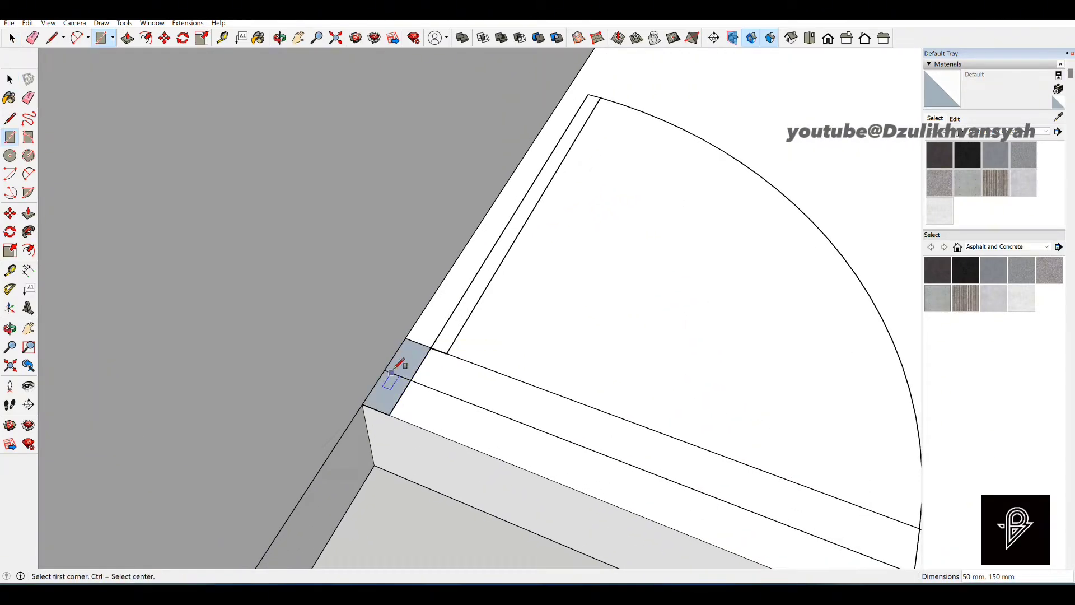
# Extrude the jamb rectangle upward to a height of 2250 mm.
pyautogui.press('p')
pyautogui.click(410, 363)
pyautogui.scroll(-7, 406, 359)
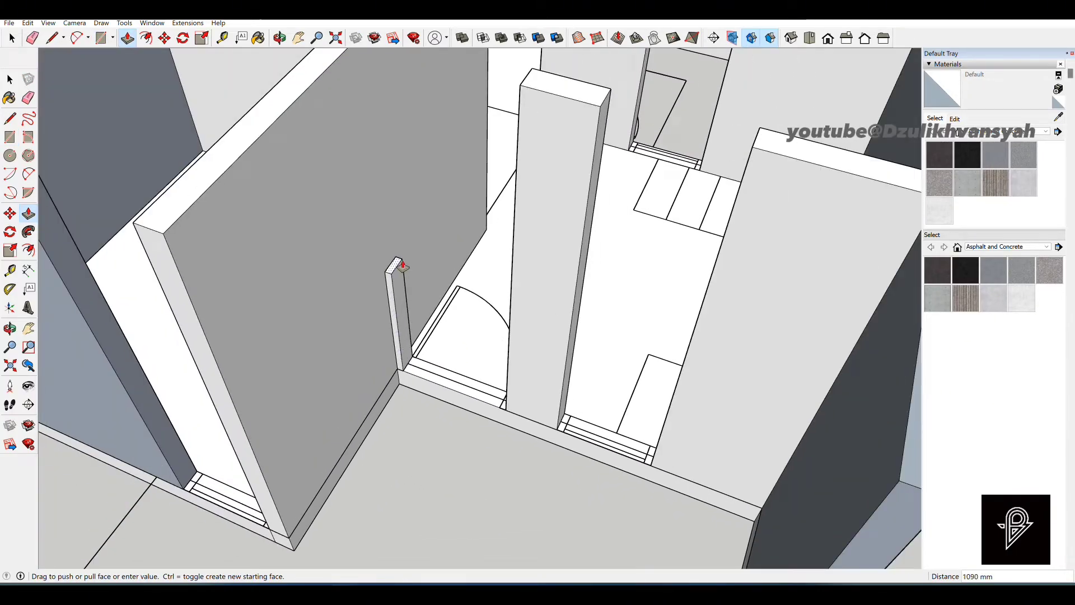
pyautogui.write('225')
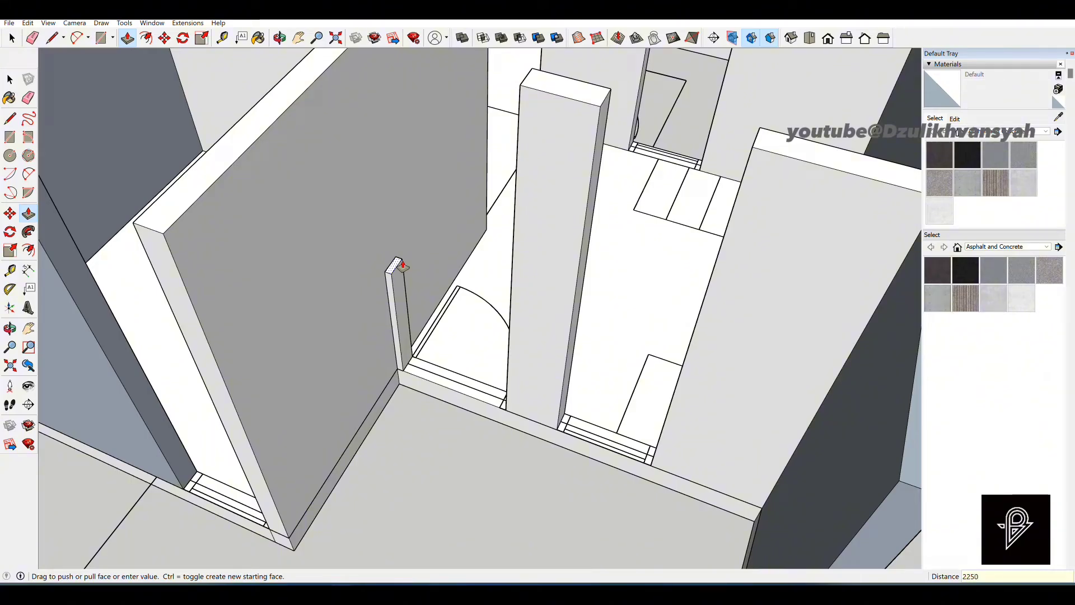
pyautogui.write('0')
pyautogui.press('Return')
# Select the whole jamb and paste a copy of it at the opposite side of the door opening, against the narrow wall segment.
pyautogui.press('space')
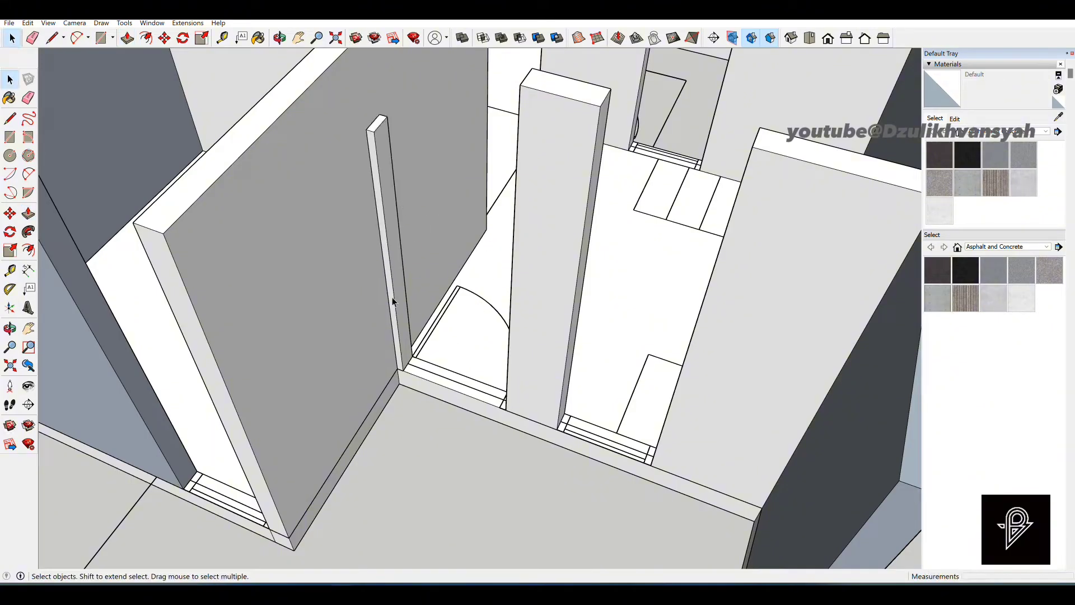
pyautogui.tripleClick(396, 280)
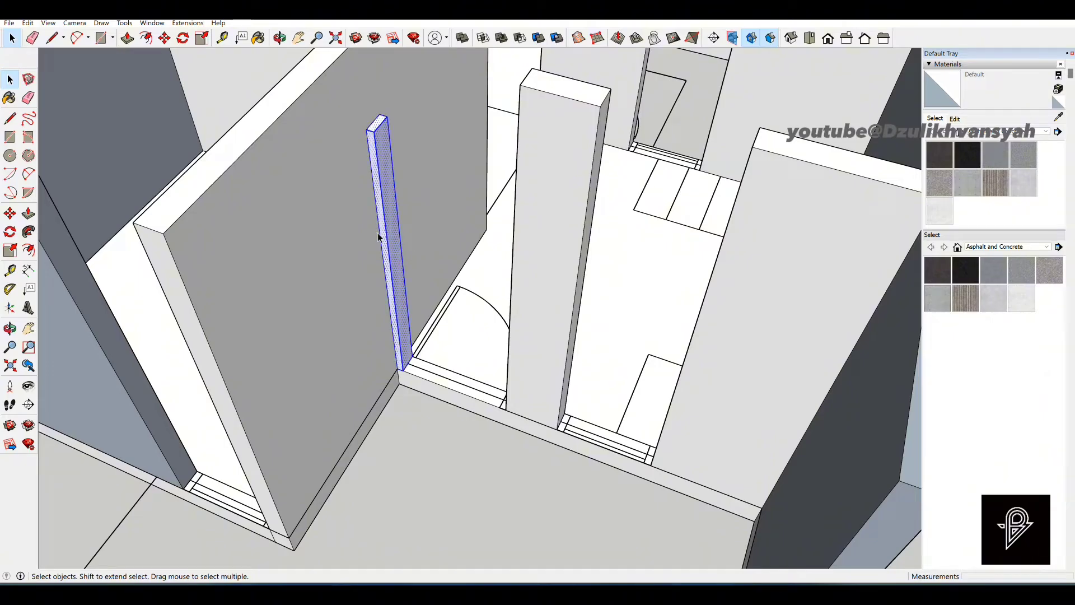
pyautogui.hotkey('ctrl', 'c')
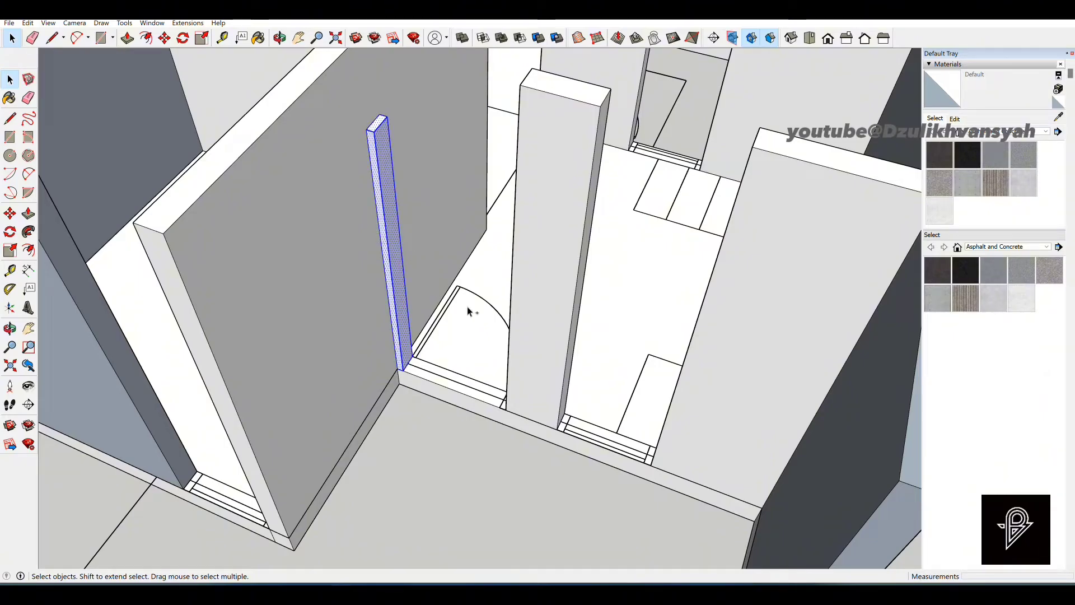
pyautogui.hotkey('ctrl', 'v')
pyautogui.scroll(5, 507, 407)
pyautogui.click(510, 405)
pyautogui.scroll(-6, 477, 463)
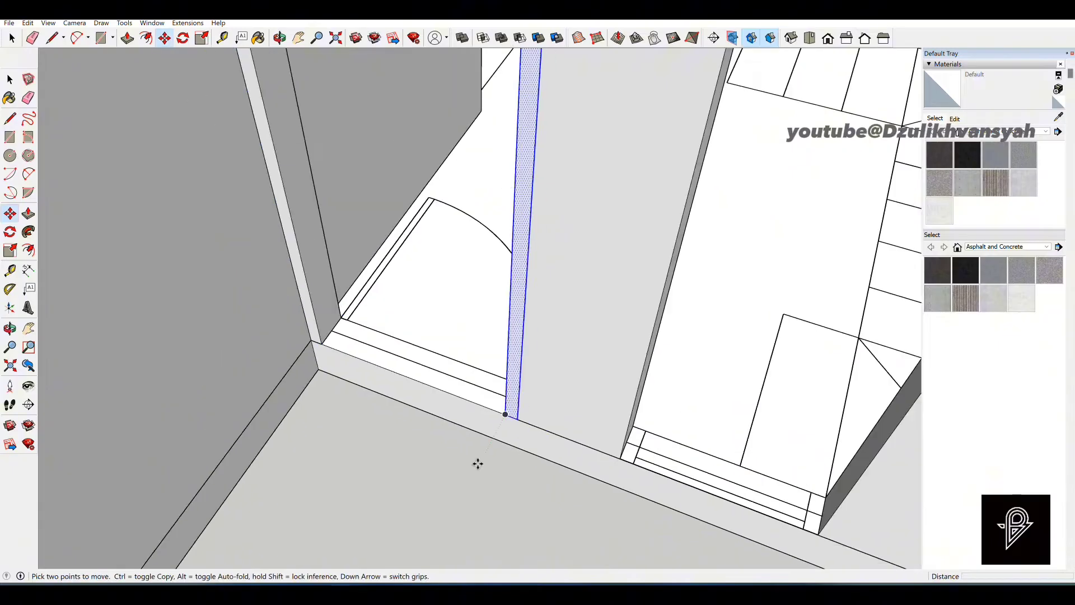
# Draw a line across the first jamb's inner face, 50 mm below its top edge.
pyautogui.scroll(3, 446, 266)
pyautogui.press('l')
pyautogui.scroll(2, 356, 234)
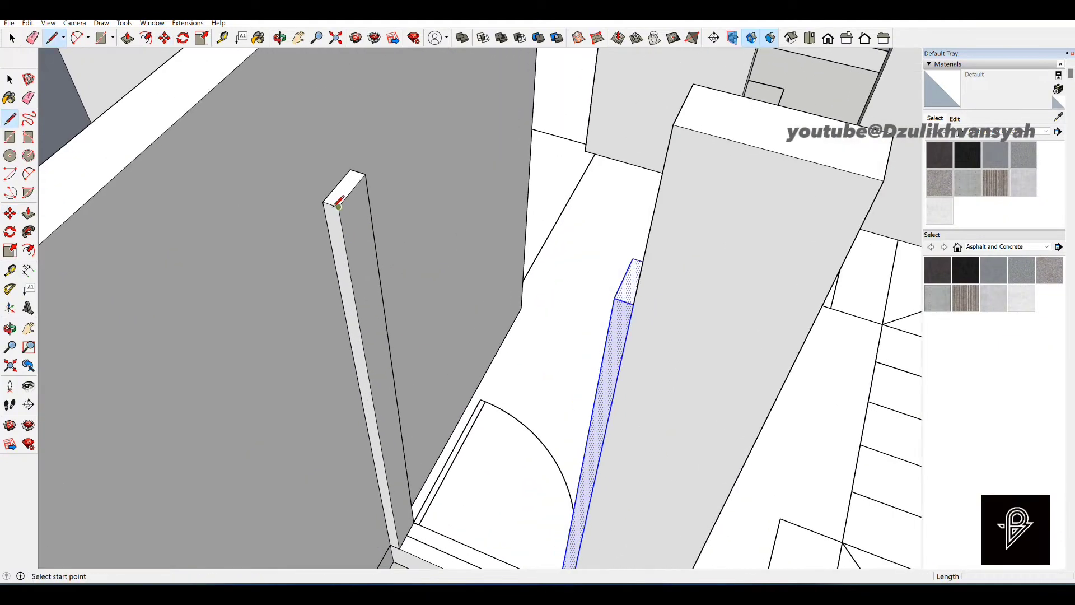
pyautogui.click(339, 207)
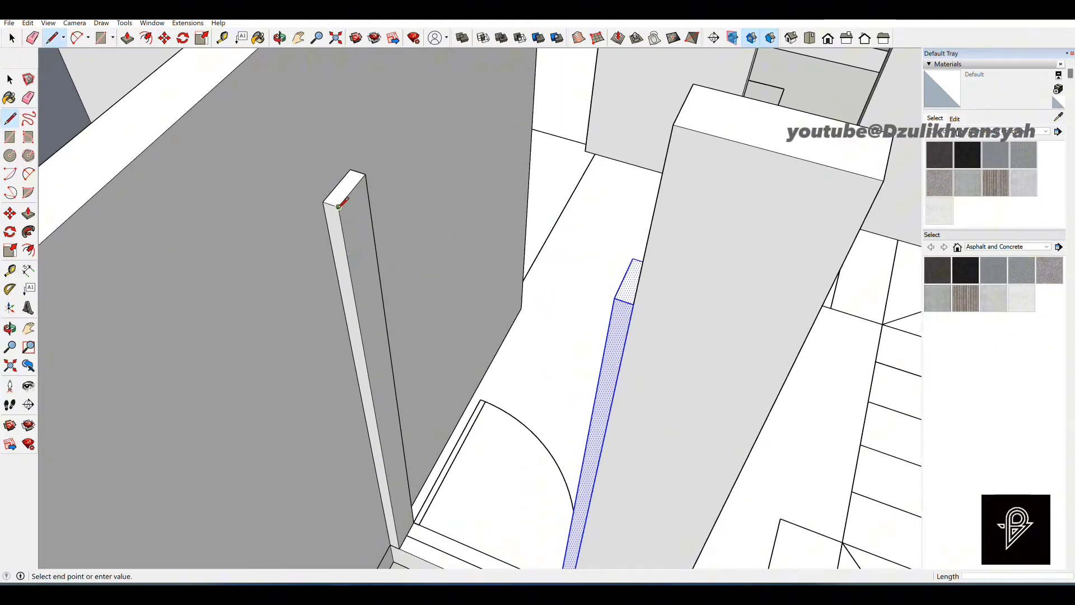
pyautogui.scroll(3, 342, 210)
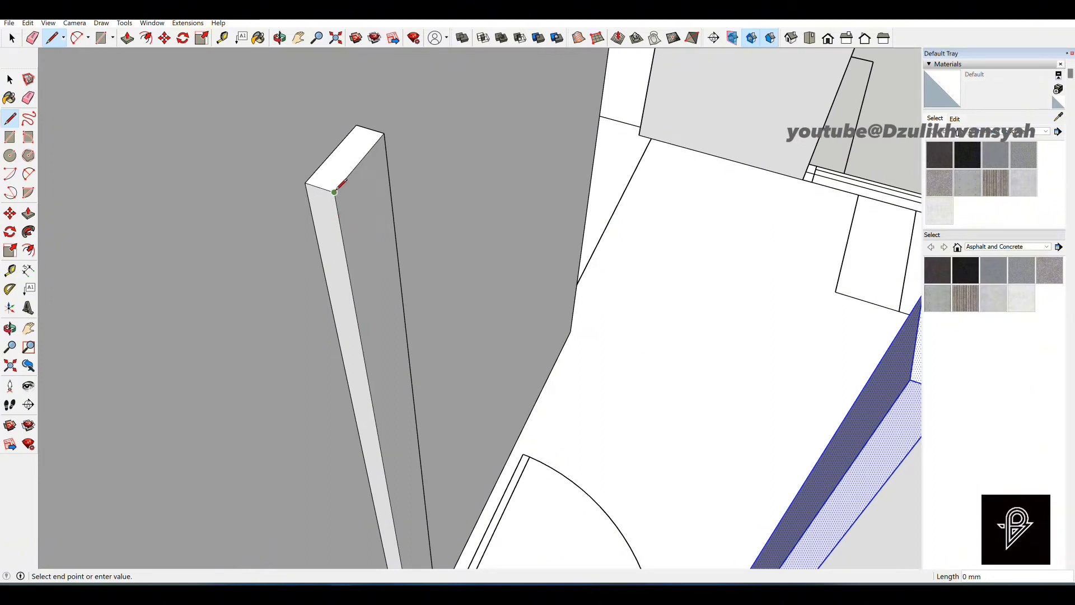
pyautogui.write('50')
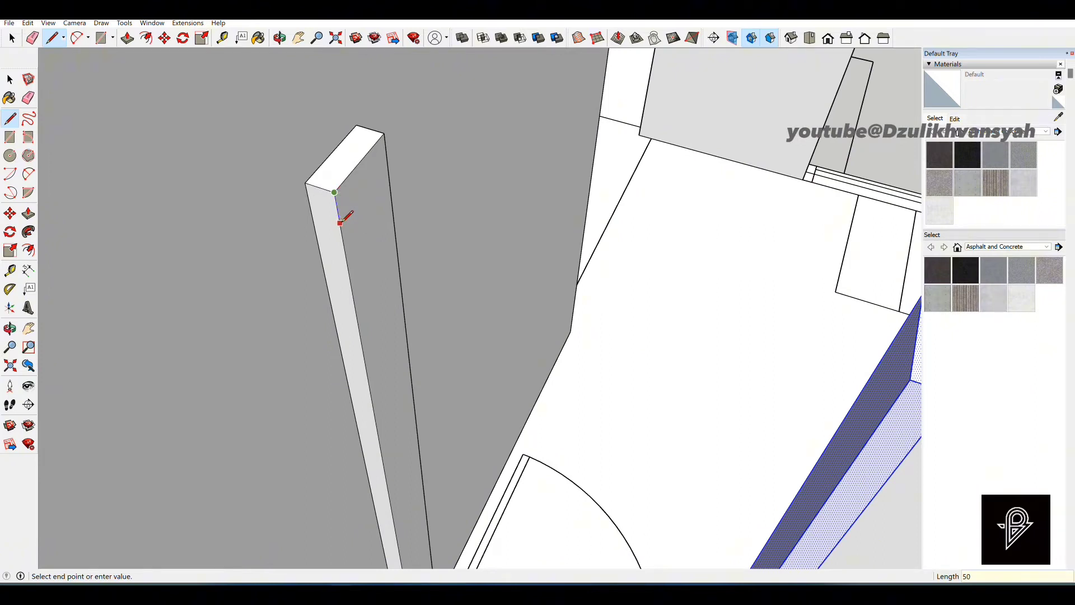
pyautogui.press('Return')
pyautogui.click(339, 217)
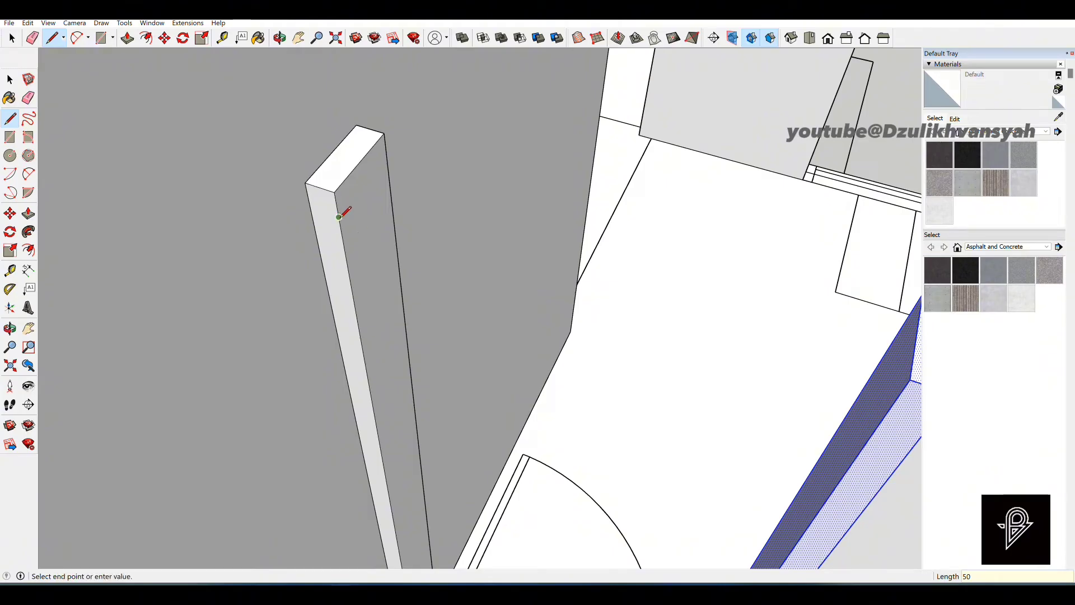
pyautogui.click(387, 158)
pyautogui.press('space')
# Extrude the 50 mm top strip 800 mm across to the opposite jamb and erase the seam edges where they meet.
pyautogui.press('p')
pyautogui.click(373, 180)
pyautogui.scroll(-1, 375, 182)
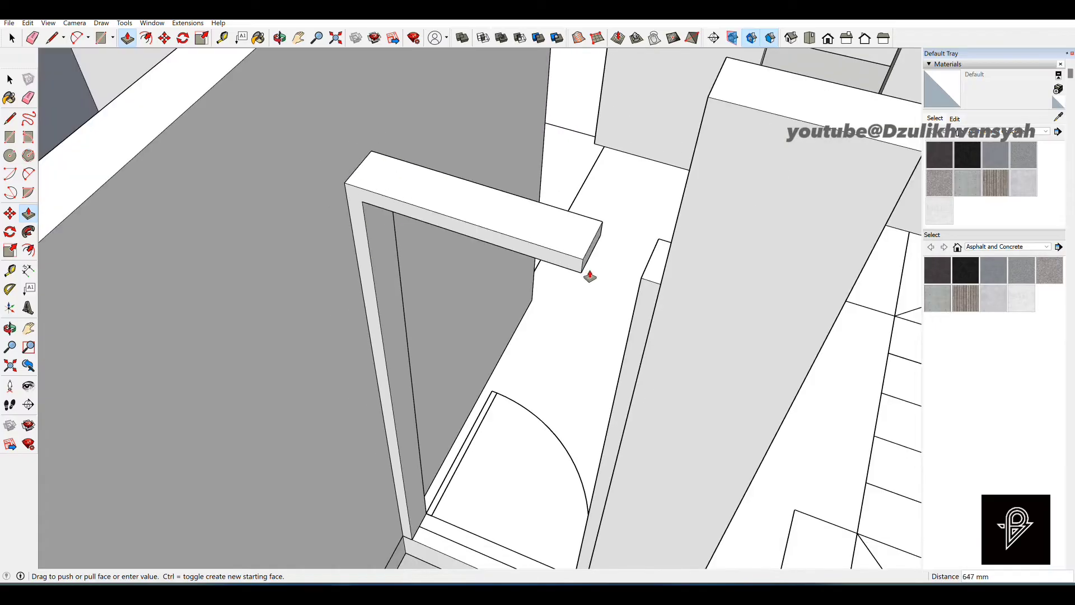
pyautogui.click(632, 320)
pyautogui.scroll(5, 643, 283)
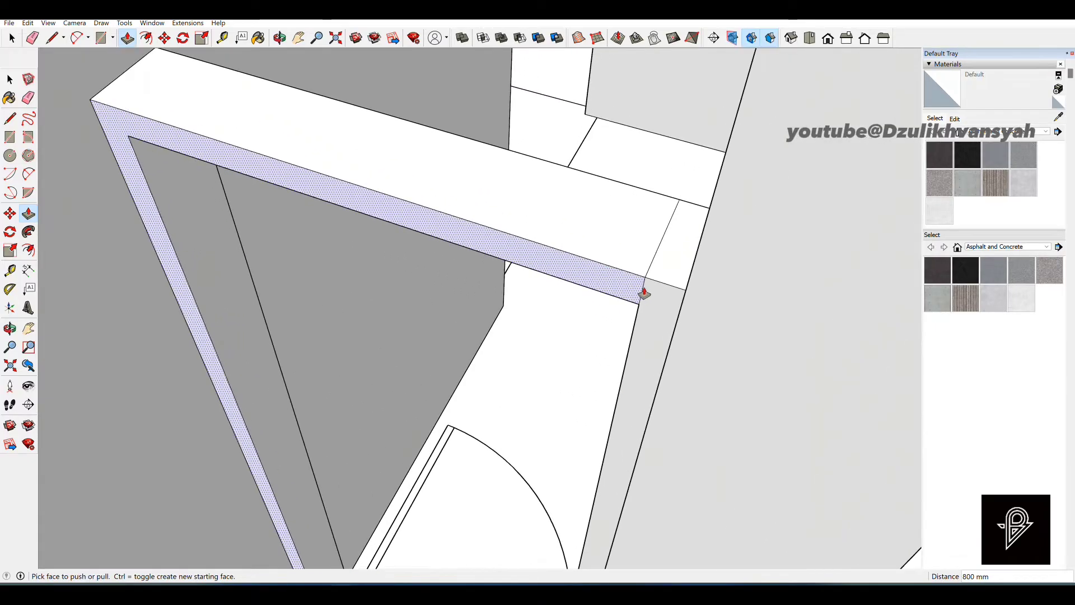
pyautogui.press('e')
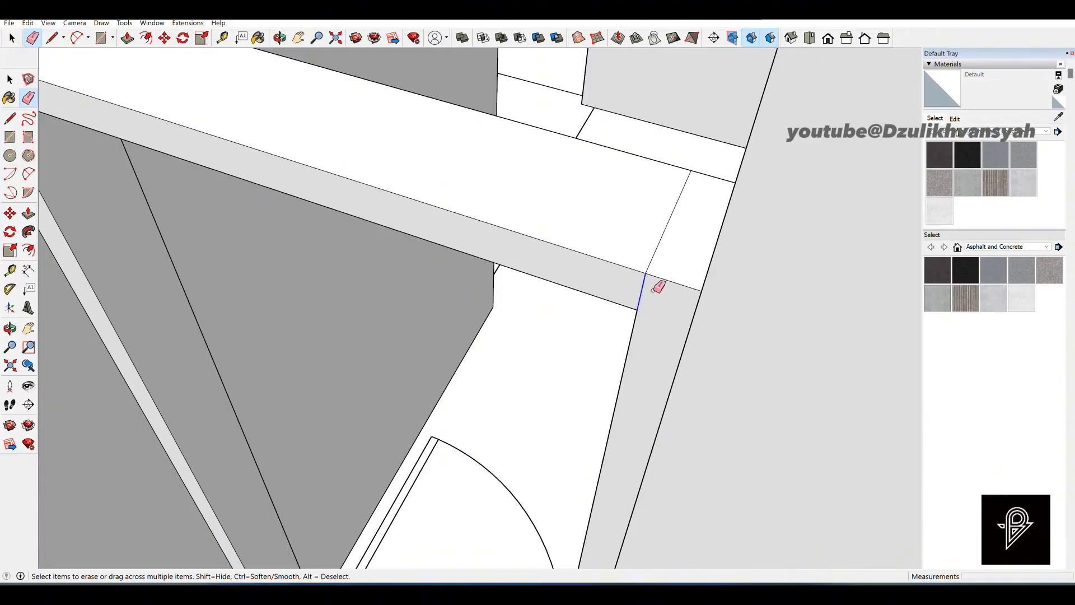
pyautogui.press('space')
# Select the complete door frame and make it a group.
pyautogui.scroll(-5, 607, 283)
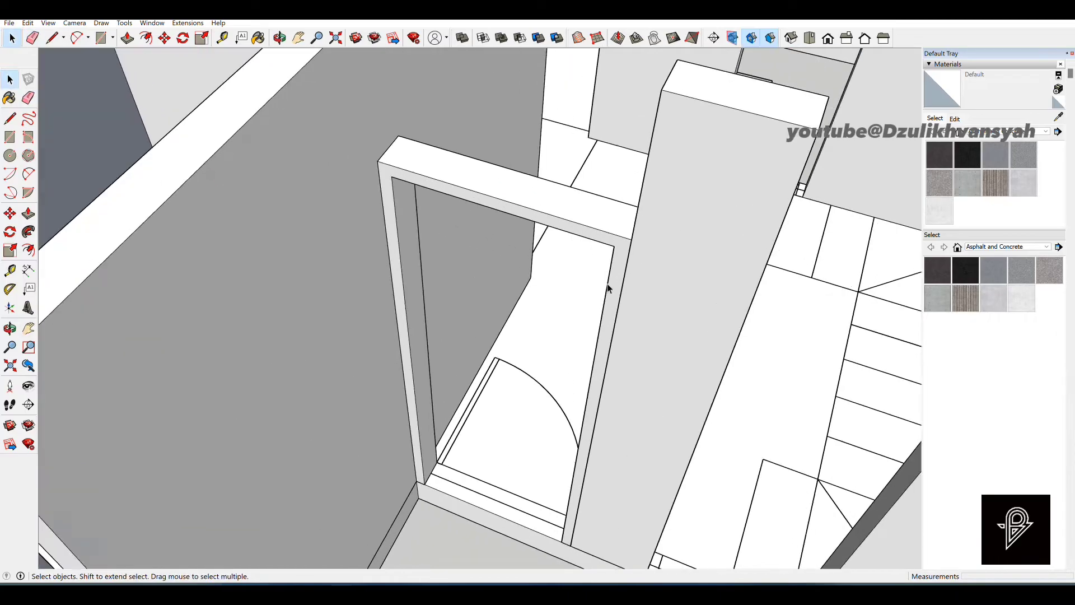
pyautogui.scroll(1, 600, 211)
pyautogui.tripleClick(599, 211)
pyautogui.rightClick(600, 213)
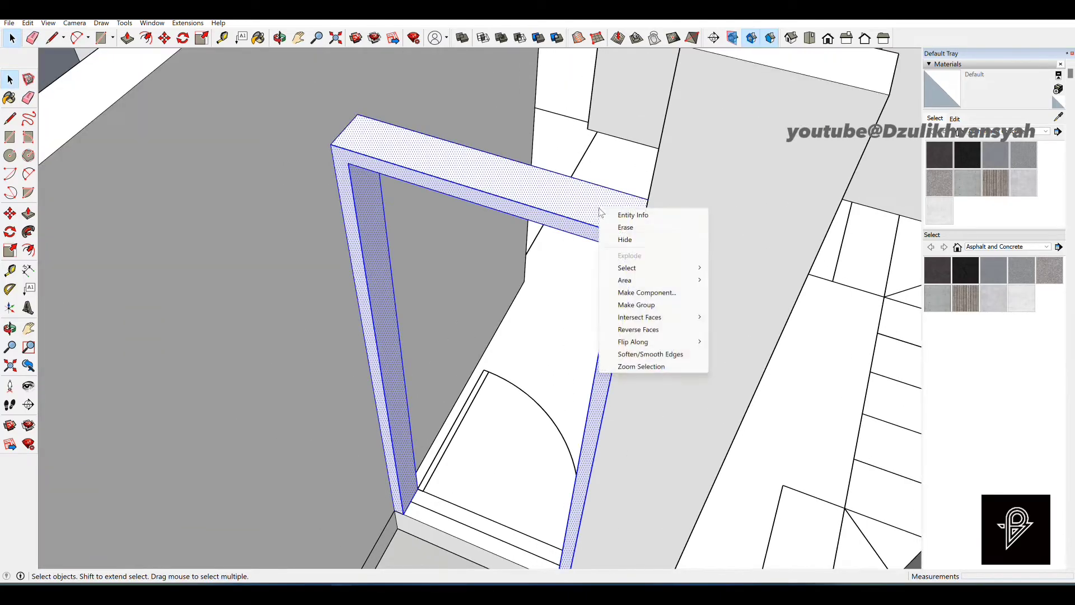
pyautogui.click(648, 307)
# Draw a rectangle filling the door frame's opening on the interior side, from the upper corner to the opposite lower corner.
pyautogui.scroll(-5, 646, 307)
pyautogui.scroll(2, 472, 255)
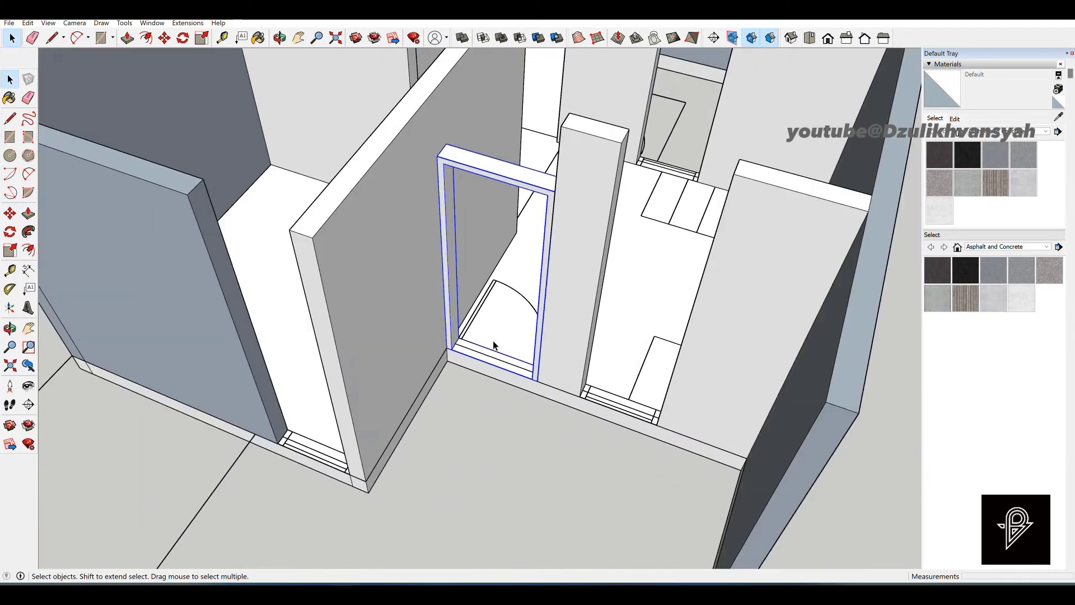
pyautogui.scroll(5, 494, 344)
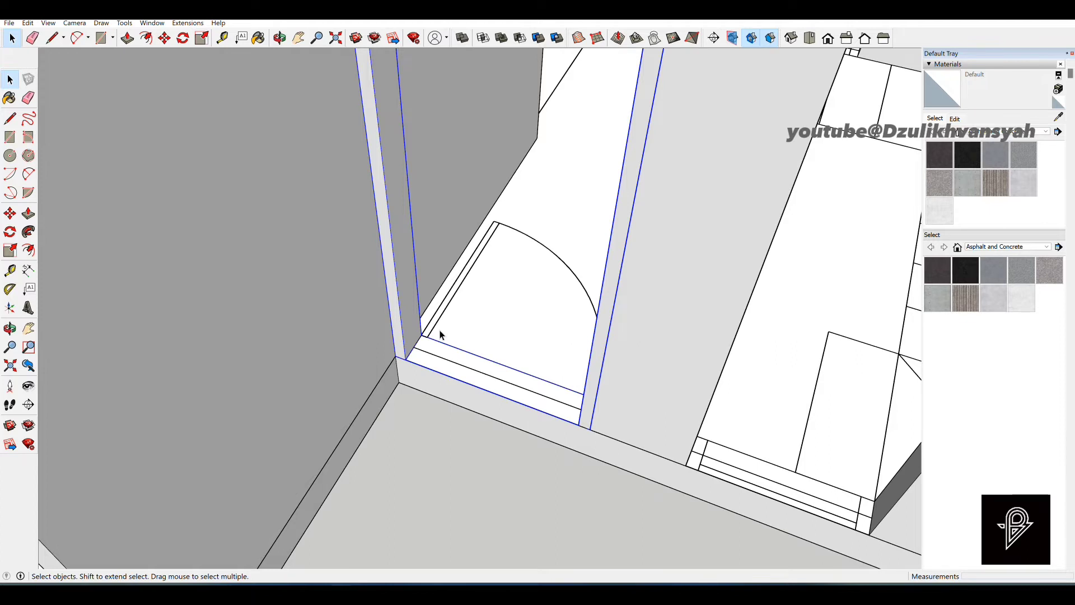
pyautogui.moveTo(448, 332); pyautogui.dragTo(493, 415, button='middle')
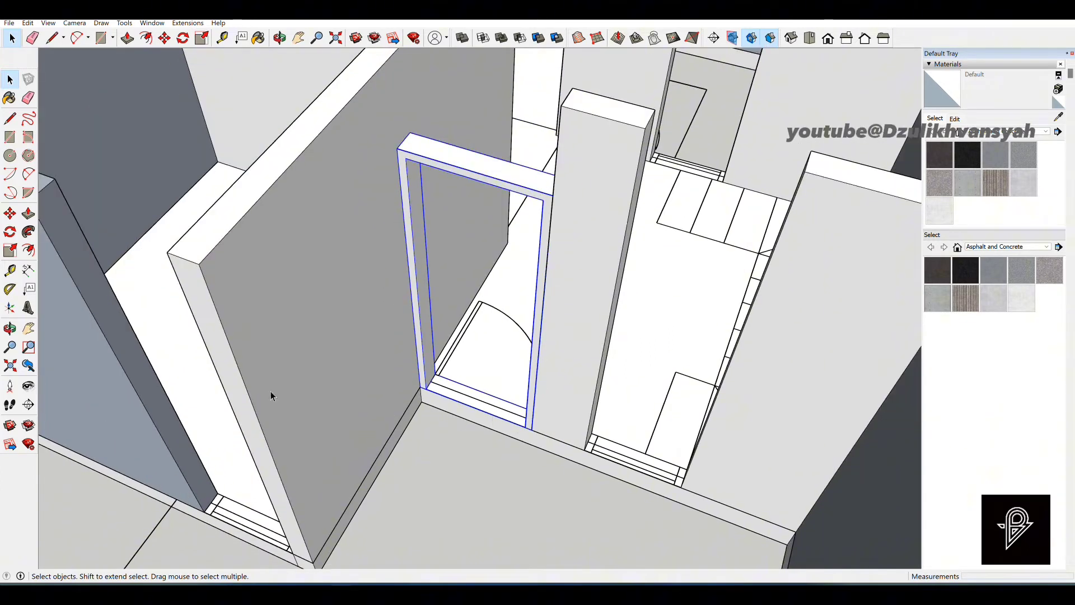
pyautogui.scroll(-2, 464, 367)
pyautogui.press('o')
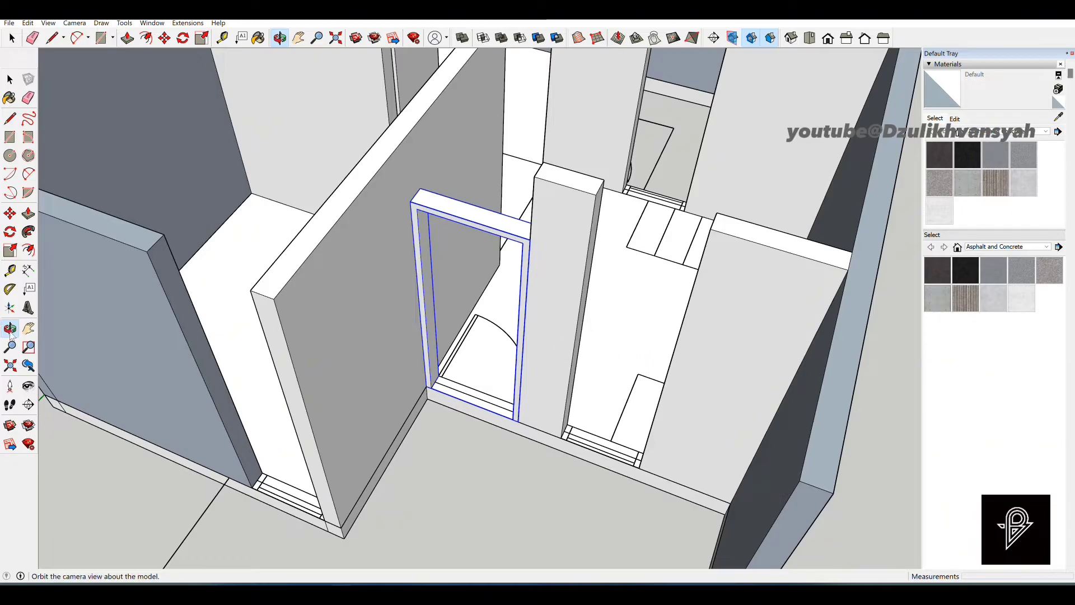
pyautogui.moveTo(640, 307); pyautogui.dragTo(509, 318)
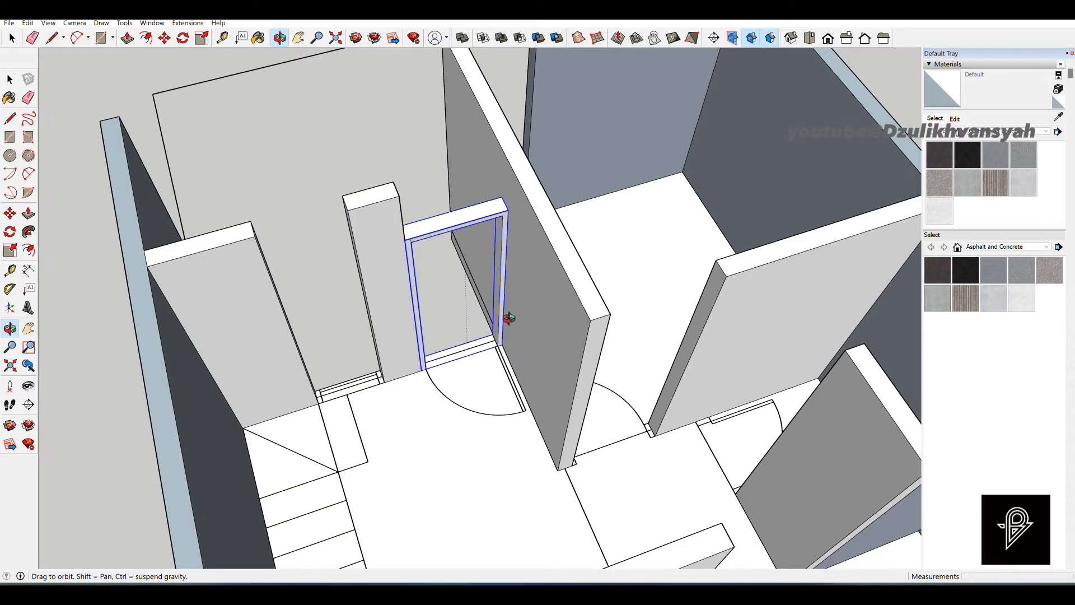
pyautogui.scroll(2, 456, 270)
pyautogui.scroll(2, 445, 370)
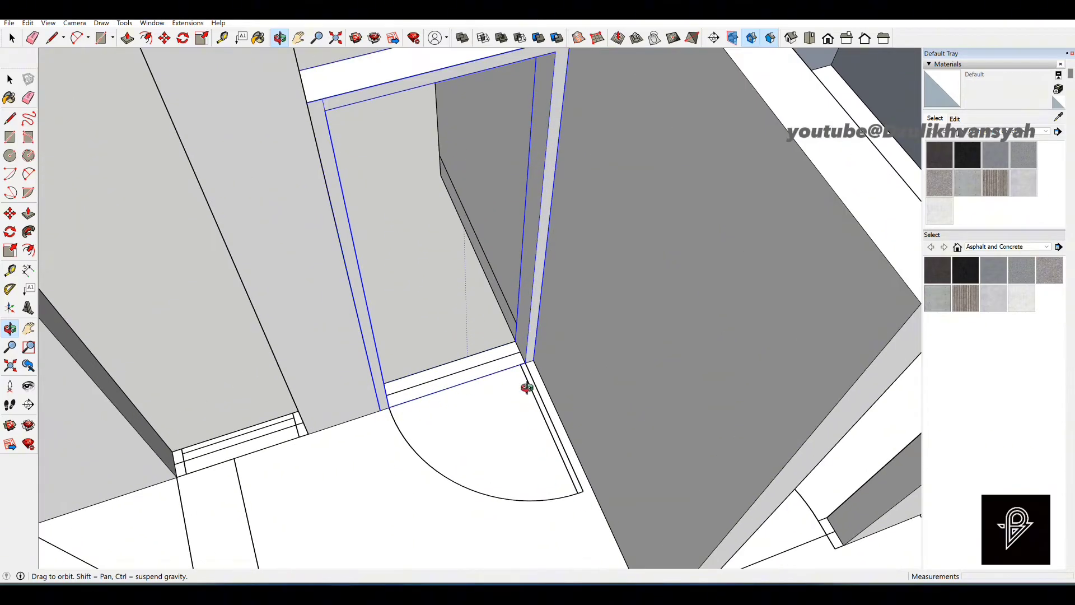
pyautogui.scroll(2, 527, 388)
pyautogui.scroll(-2, 500, 364)
pyautogui.press('r')
pyautogui.click(293, 102)
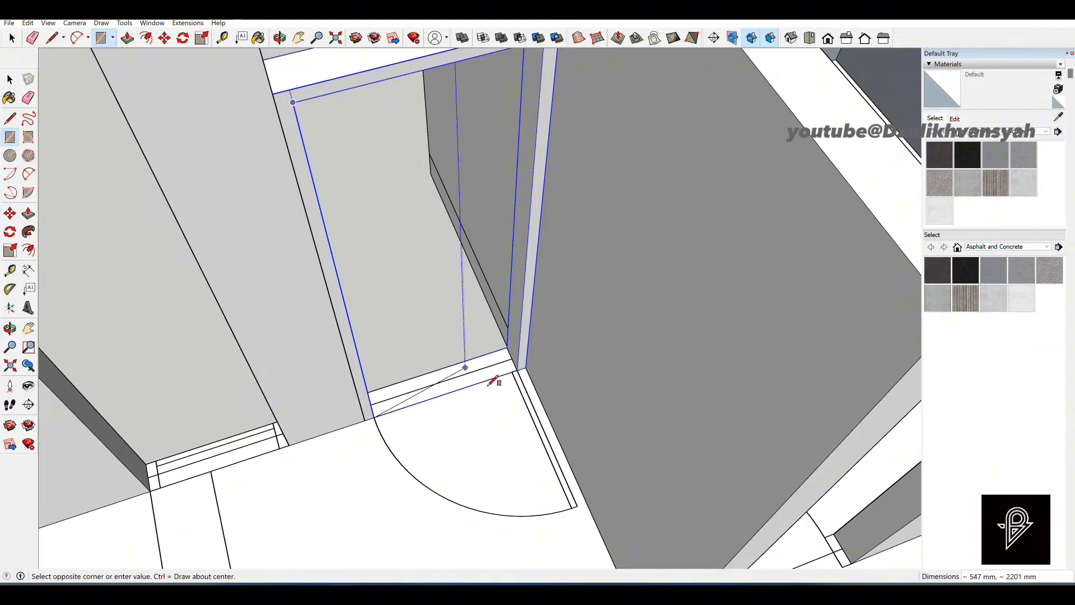
pyautogui.click(510, 350)
pyautogui.moveTo(504, 364); pyautogui.dragTo(448, 317, button='middle')
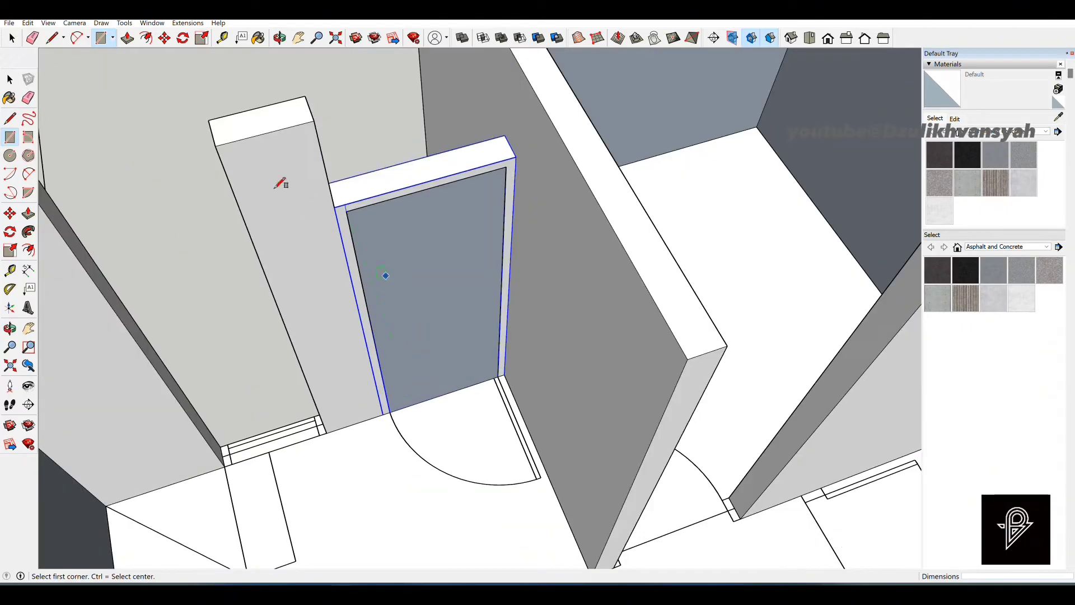
# Offset the door panel's outline 100 mm inward.
pyautogui.press('space')
pyautogui.scroll(3, 430, 254)
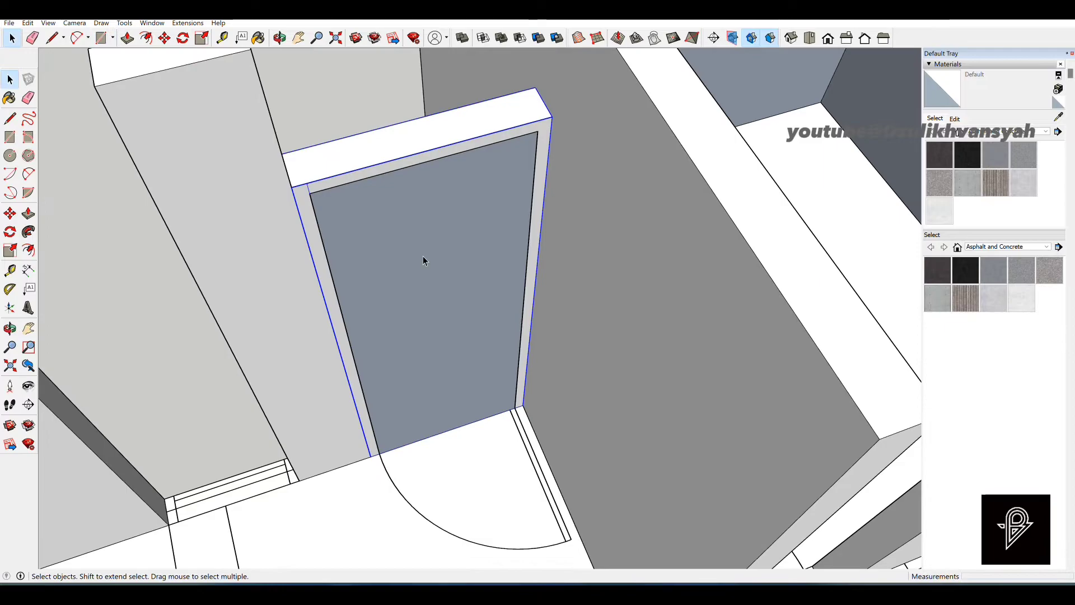
pyautogui.press('f')
pyautogui.moveTo(356, 110); pyautogui.dragTo(270, 121, button='middle')
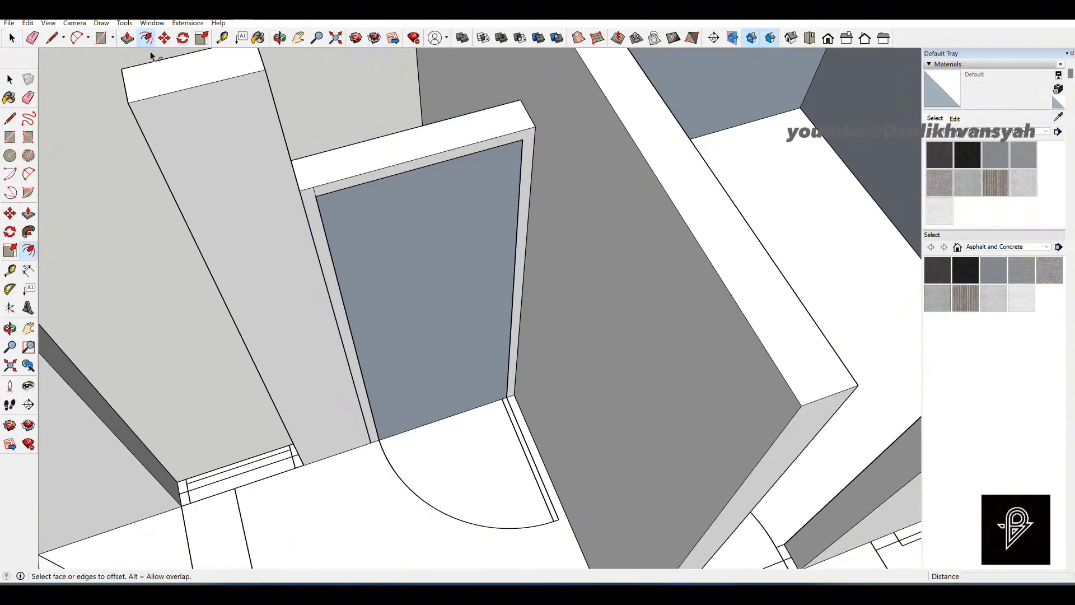
pyautogui.scroll(3, 331, 209)
pyautogui.click(326, 206)
pyautogui.press('Escape')
pyautogui.scroll(2, 319, 209)
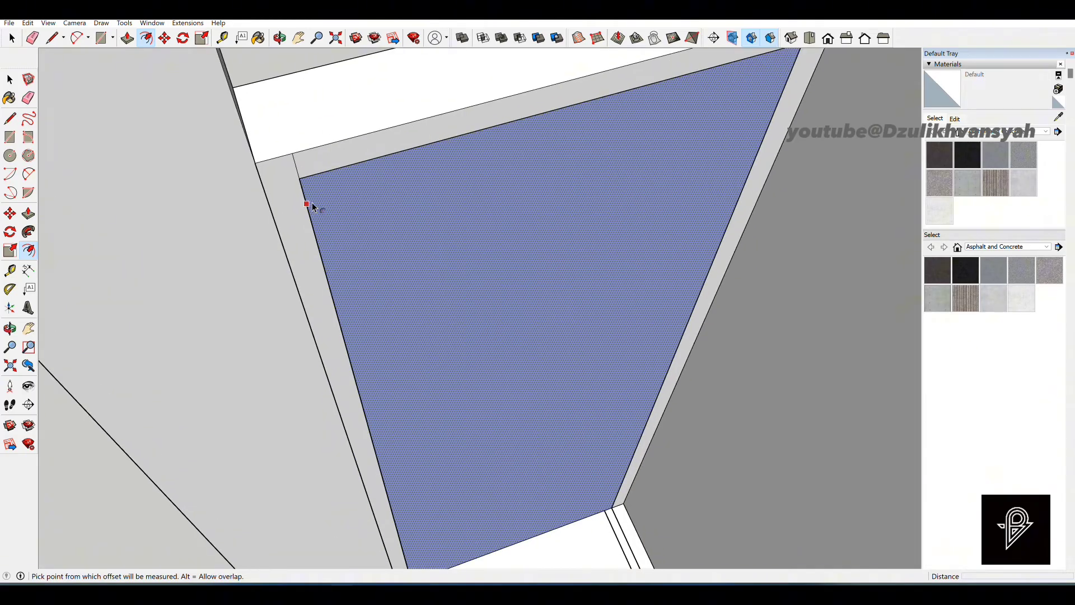
pyautogui.click(314, 207)
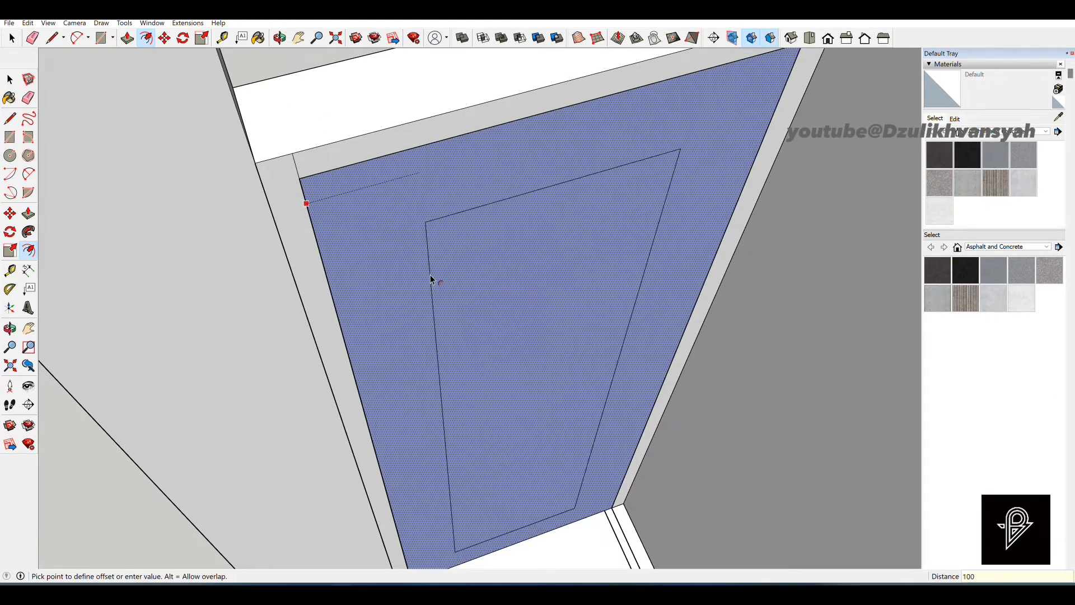
pyautogui.click(433, 279)
pyautogui.scroll(-5, 401, 289)
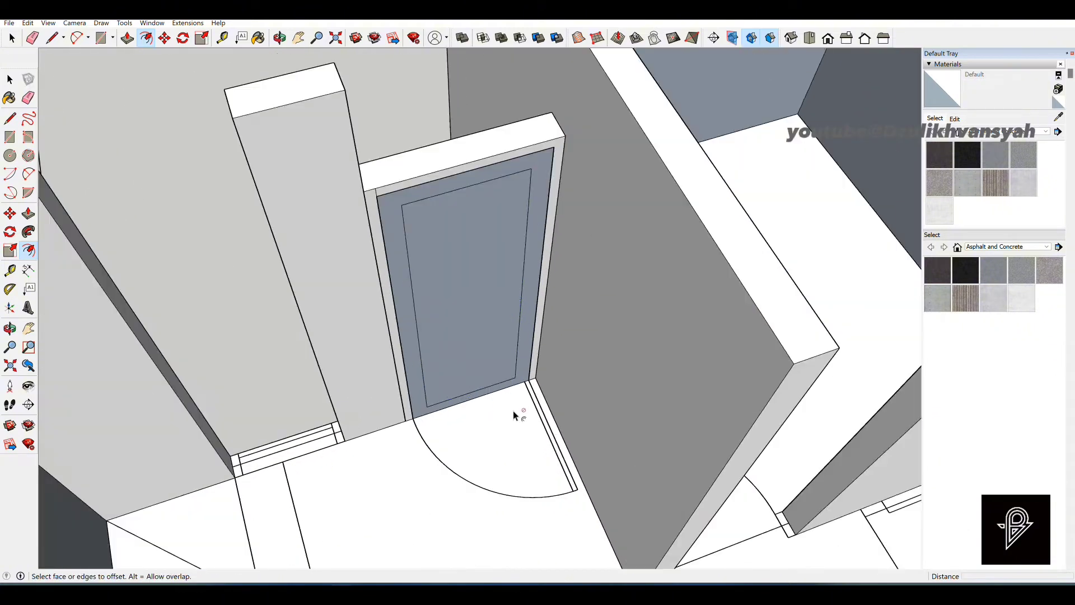
# Delete the inner face of the door panel, leaving only its 100 mm border.
pyautogui.scroll(3, 504, 392)
pyautogui.press('space')
pyautogui.click(443, 264)
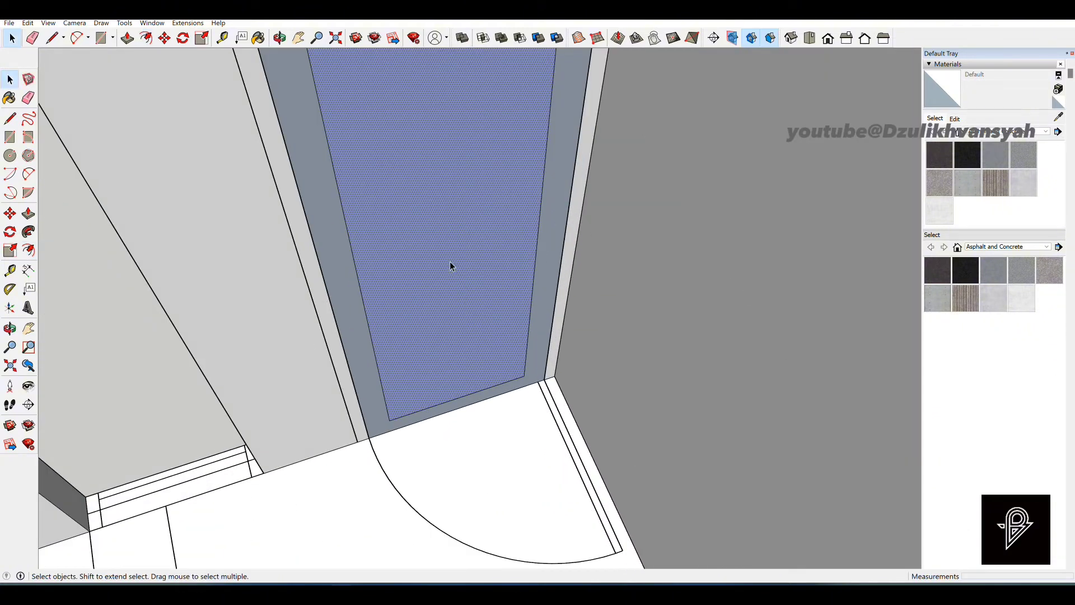
pyautogui.press('Delete')
# Extrude the door leaf's border face about 27 mm to give it thickness.
pyautogui.scroll(2, 521, 329)
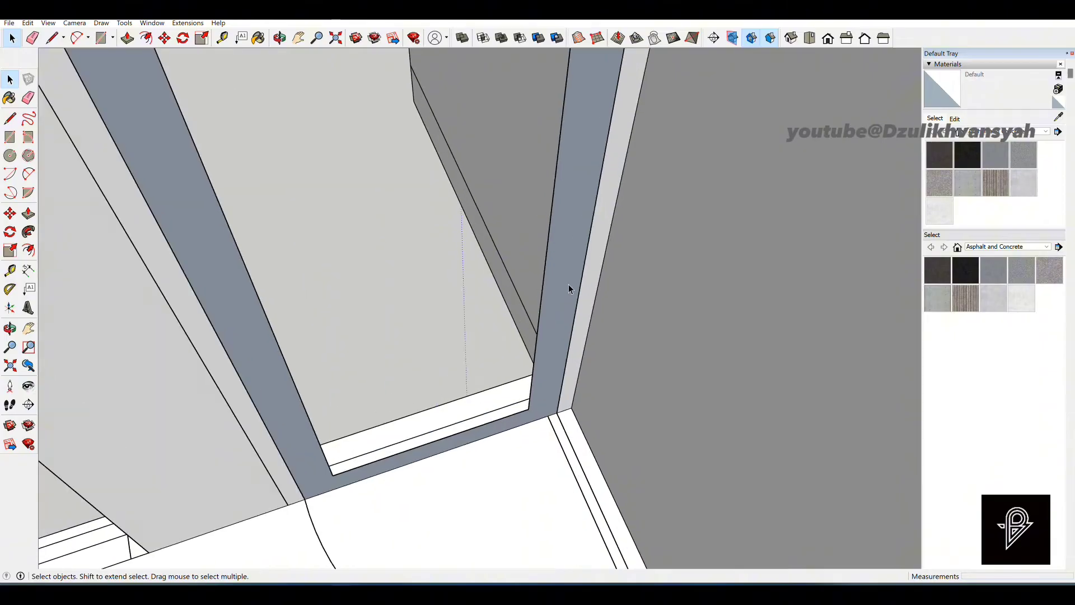
pyautogui.scroll(4, 522, 388)
pyautogui.press('p')
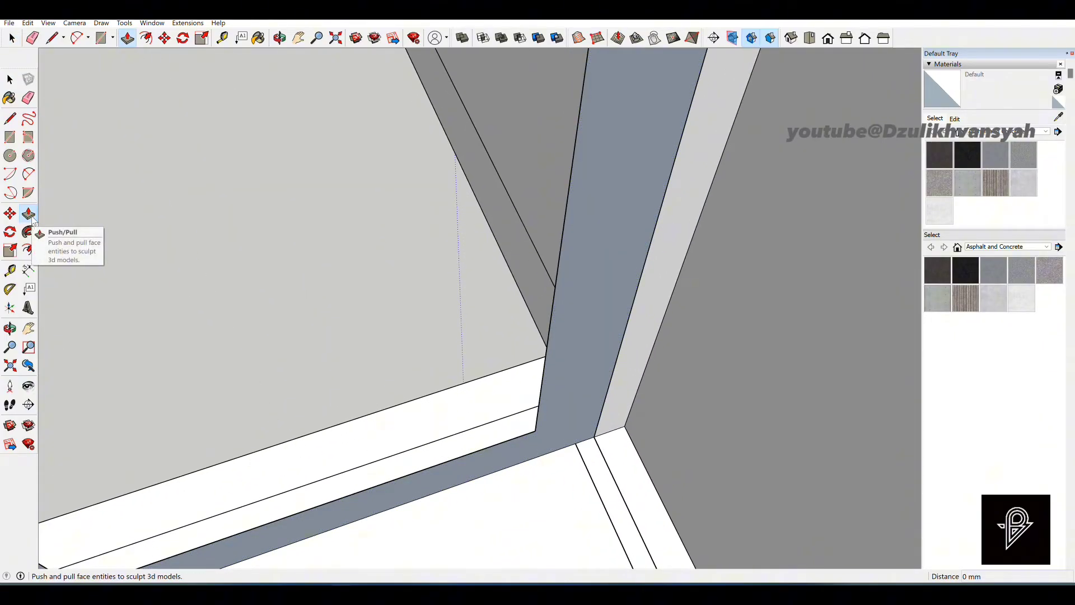
pyautogui.click(571, 412)
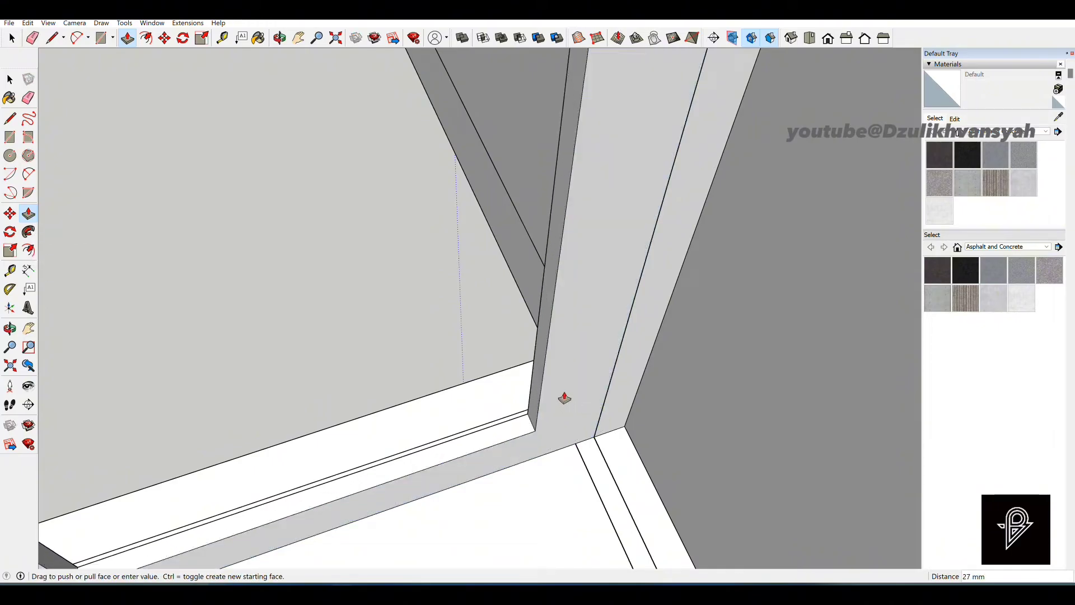
pyautogui.click(565, 398)
pyautogui.press('space')
# Pull the upper face of the door leaf's bottom rail by 50 mm.
pyautogui.scroll(-2, 563, 403)
pyautogui.moveTo(571, 383); pyautogui.dragTo(441, 349, button='middle')
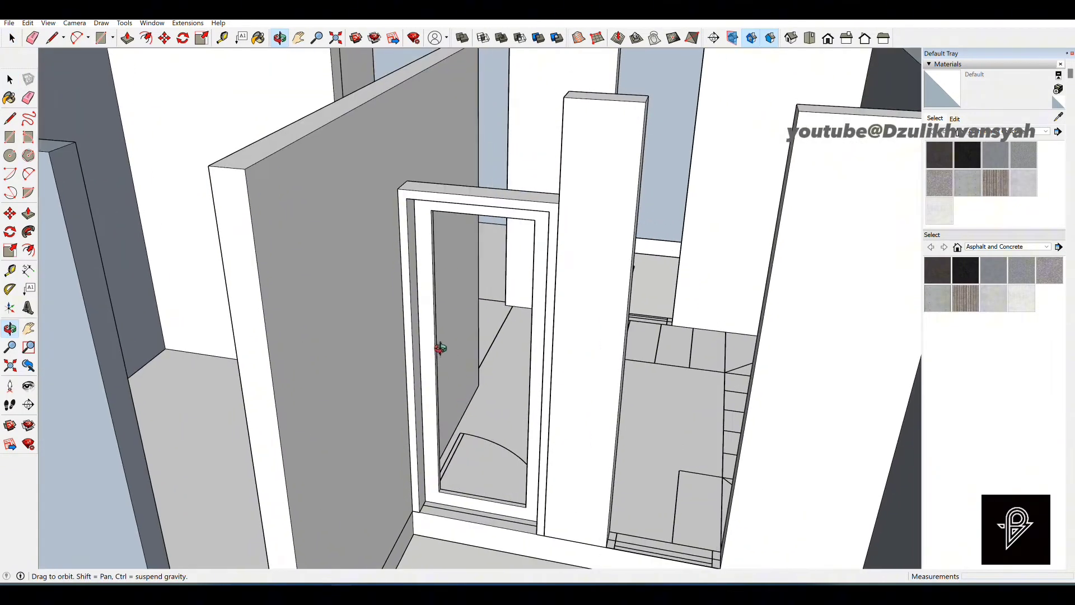
pyautogui.scroll(6, 478, 511)
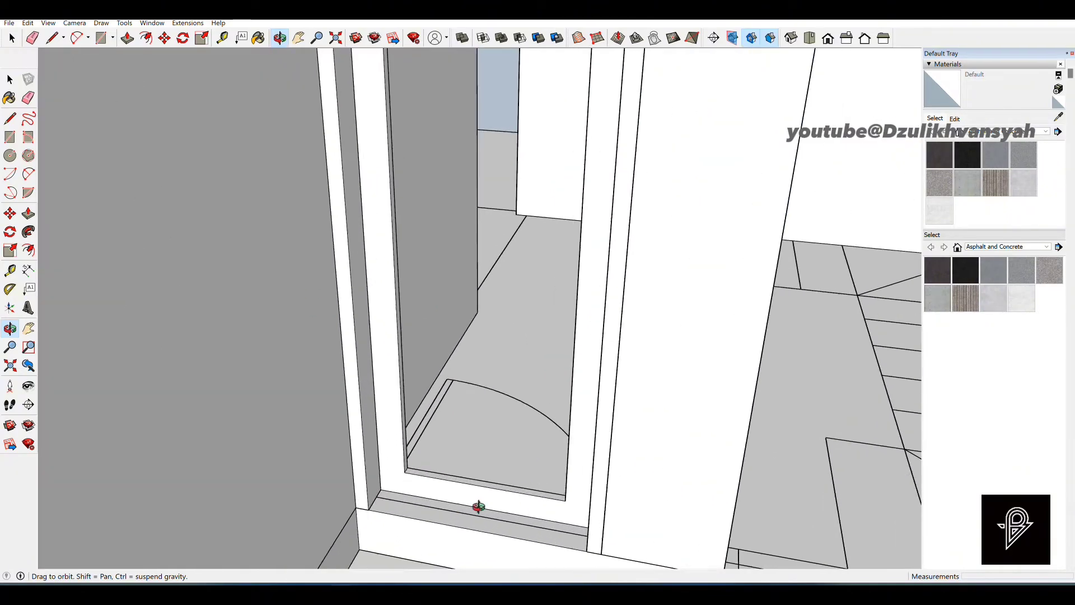
pyautogui.press('p')
pyautogui.scroll(4, 467, 477)
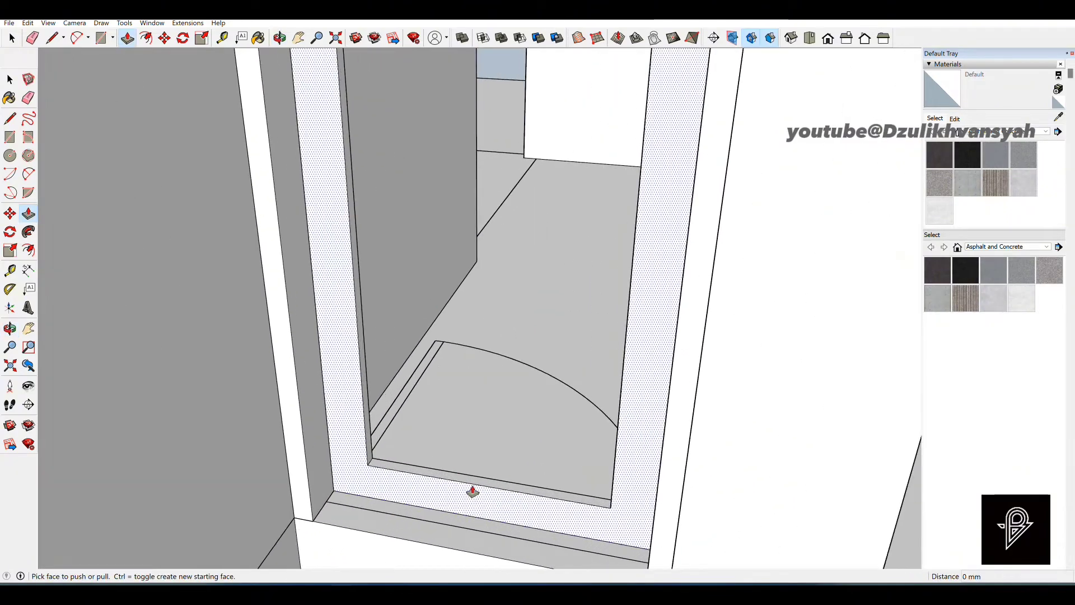
pyautogui.click(466, 469)
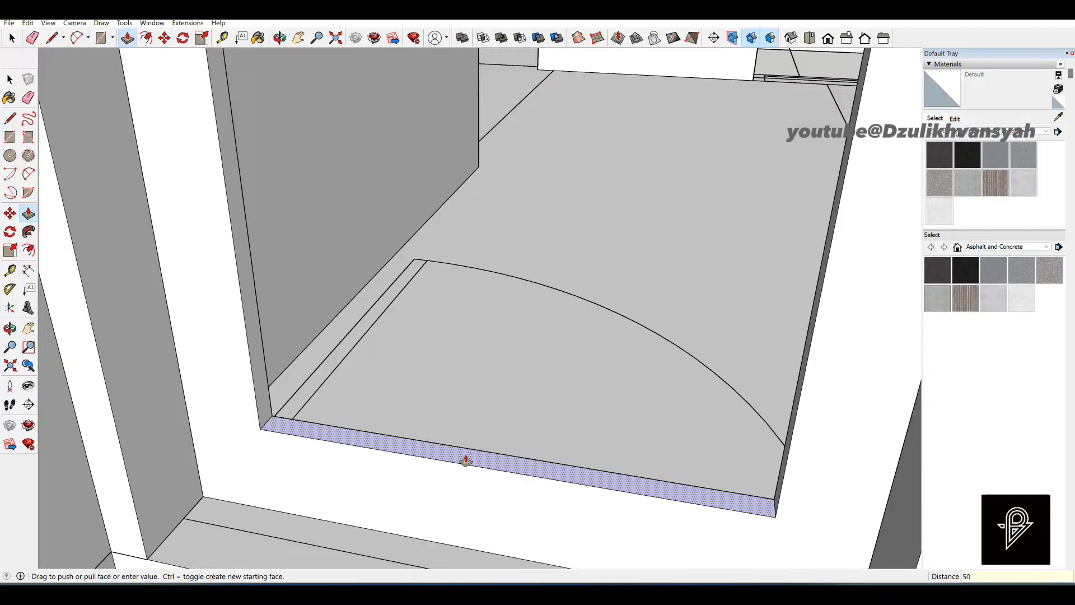
pyautogui.press('Return')
pyautogui.scroll(-3, 448, 431)
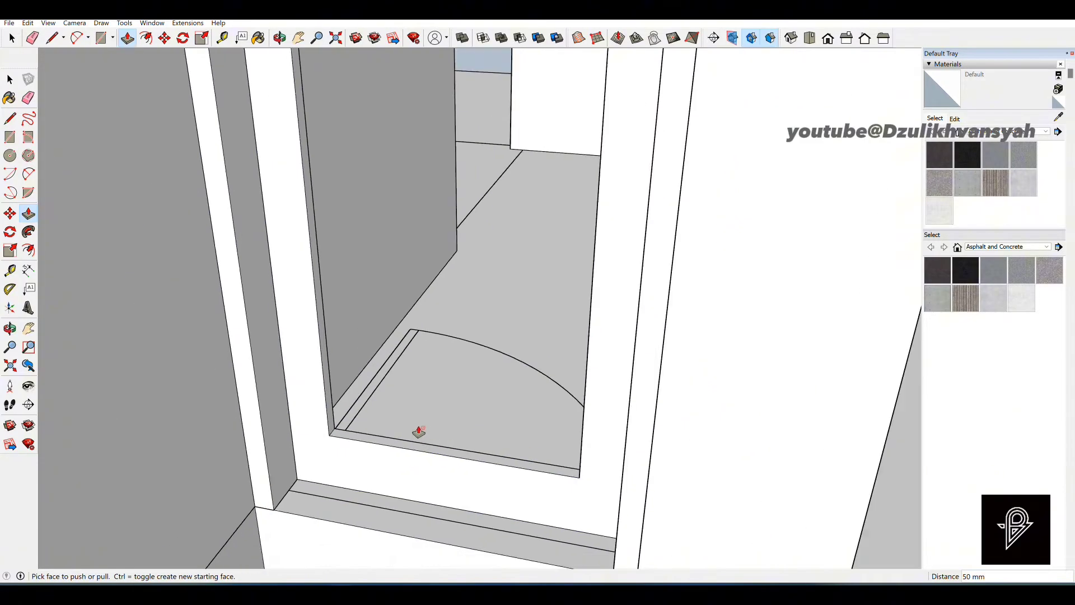
# Select the complete door leaf frame with all its connected geometry and make it a group.
pyautogui.press('space')
pyautogui.scroll(-3, 427, 431)
pyautogui.keyDown('shift'); pyautogui.moveTo(455, 430); pyautogui.dragTo(492, 440, button='middle'); pyautogui.keyUp('shift')
pyautogui.tripleClick(470, 457)
pyautogui.rightClick(471, 456)
pyautogui.click(502, 389)
# Draw a 600 x 1950 mm rectangle filling the leaf frame's opening, from the upper corner to the opposite lower corner.
pyautogui.scroll(-4, 453, 475)
pyautogui.scroll(2, 479, 341)
pyautogui.keyDown('shift'); pyautogui.moveTo(478, 342); pyautogui.dragTo(458, 290, button='middle'); pyautogui.keyUp('shift')
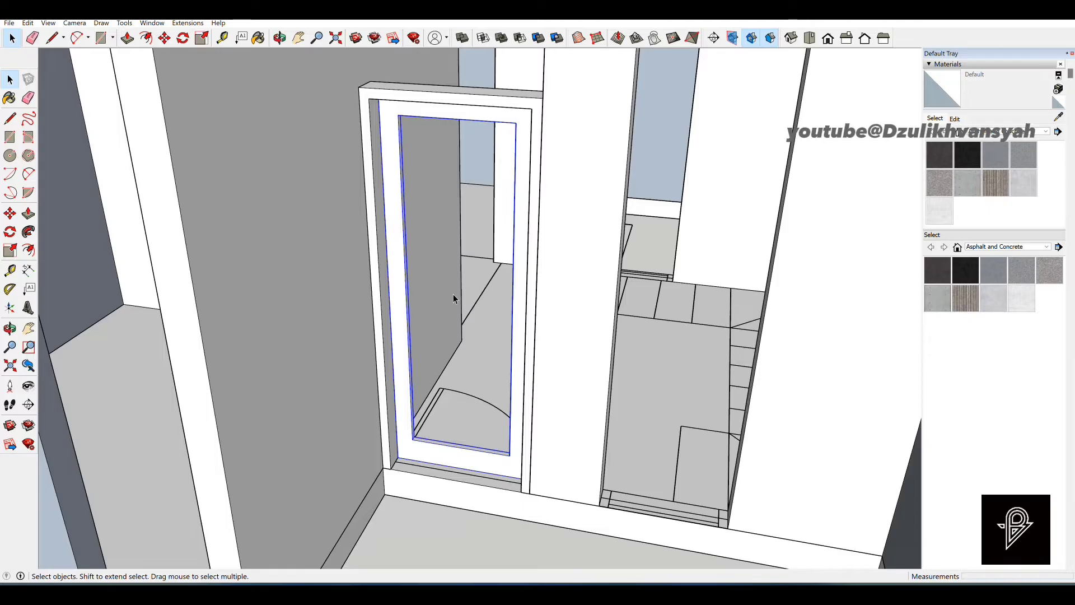
pyautogui.scroll(-1, 476, 396)
pyautogui.scroll(1, 519, 284)
pyautogui.click(10, 137)
pyautogui.scroll(1, 374, 193)
pyautogui.click(399, 124)
pyautogui.scroll(-2, 401, 127)
pyautogui.scroll(4, 483, 415)
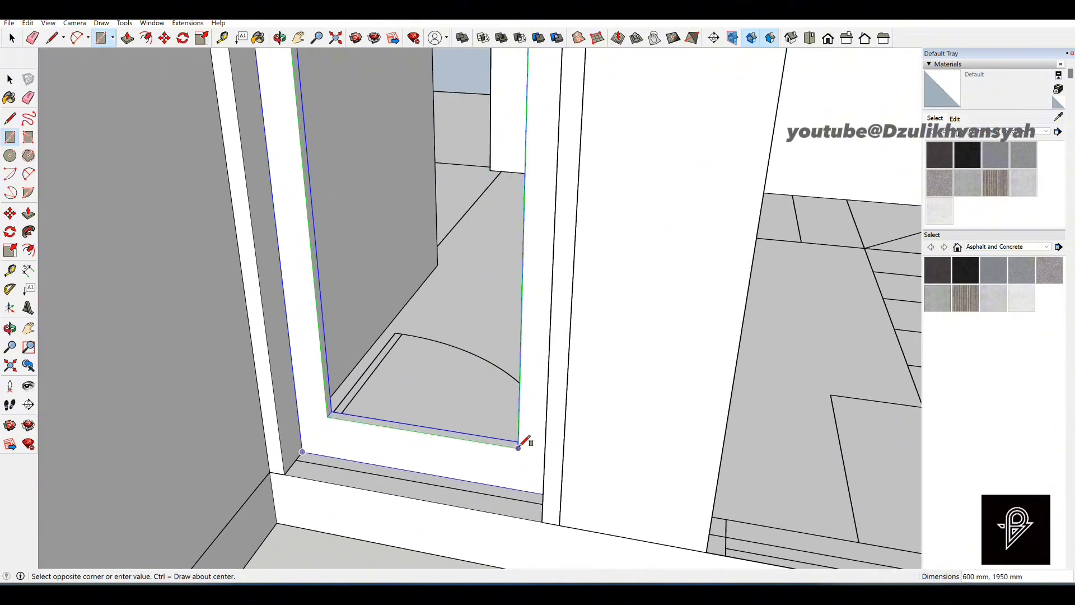
pyautogui.click(518, 446)
# Offset the outline of the rectangle in the leaf opening 10 mm inward.
pyautogui.scroll(-3, 437, 247)
pyautogui.scroll(2, 492, 408)
pyautogui.click(146, 38)
pyautogui.scroll(1, 316, 246)
pyautogui.click(314, 248)
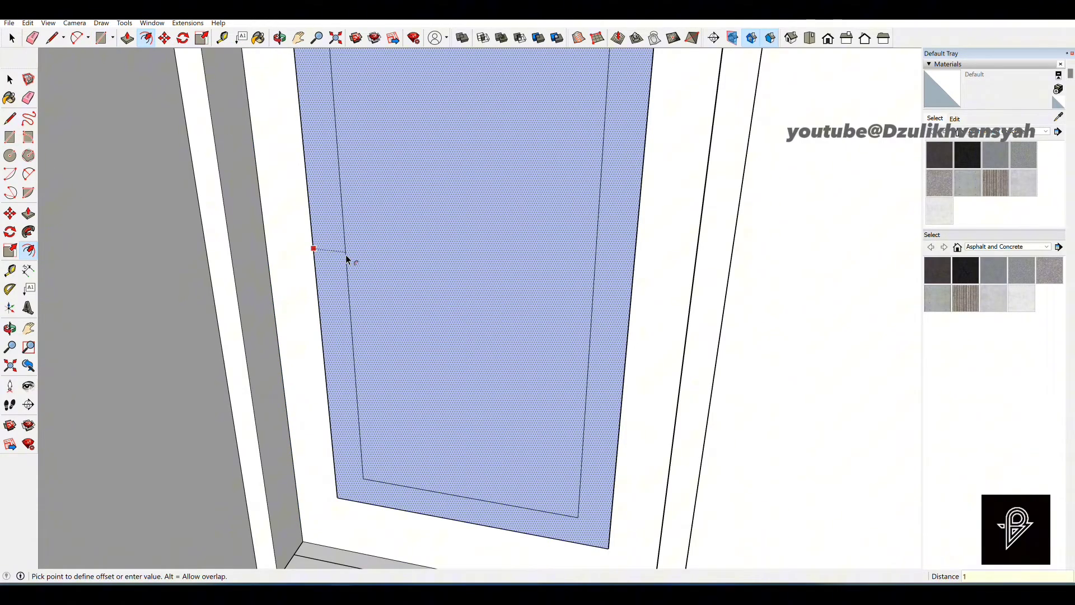
pyautogui.press('Return')
pyautogui.press('space')
# Draw a 580 mm horizontal line across the middle of the inset panel to divide it in half.
pyautogui.scroll(-5, 442, 407)
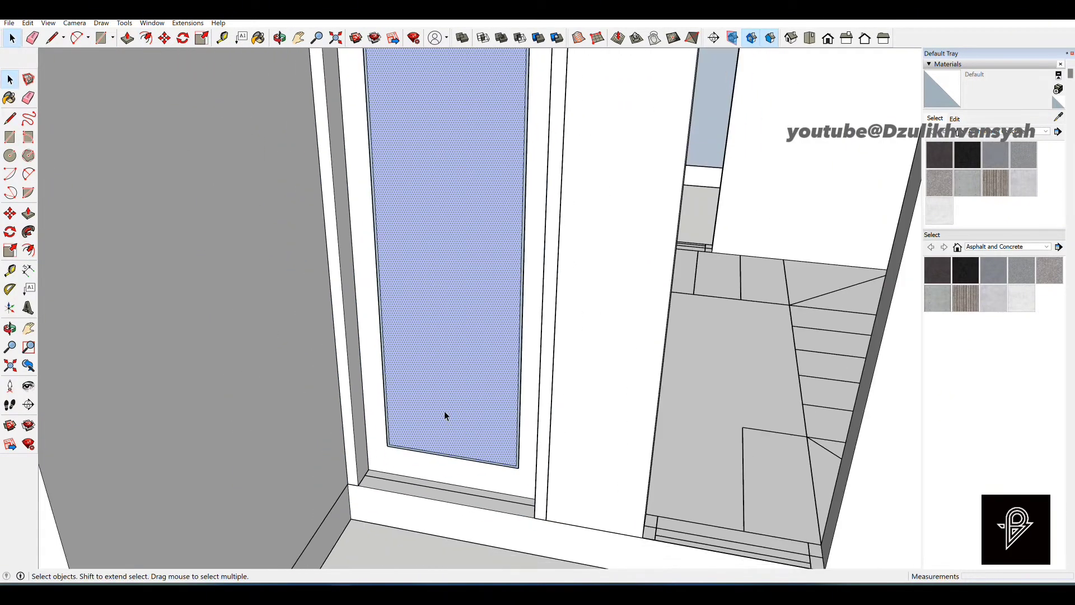
pyautogui.scroll(1, 430, 289)
pyautogui.press('l')
pyautogui.scroll(-2, 395, 276)
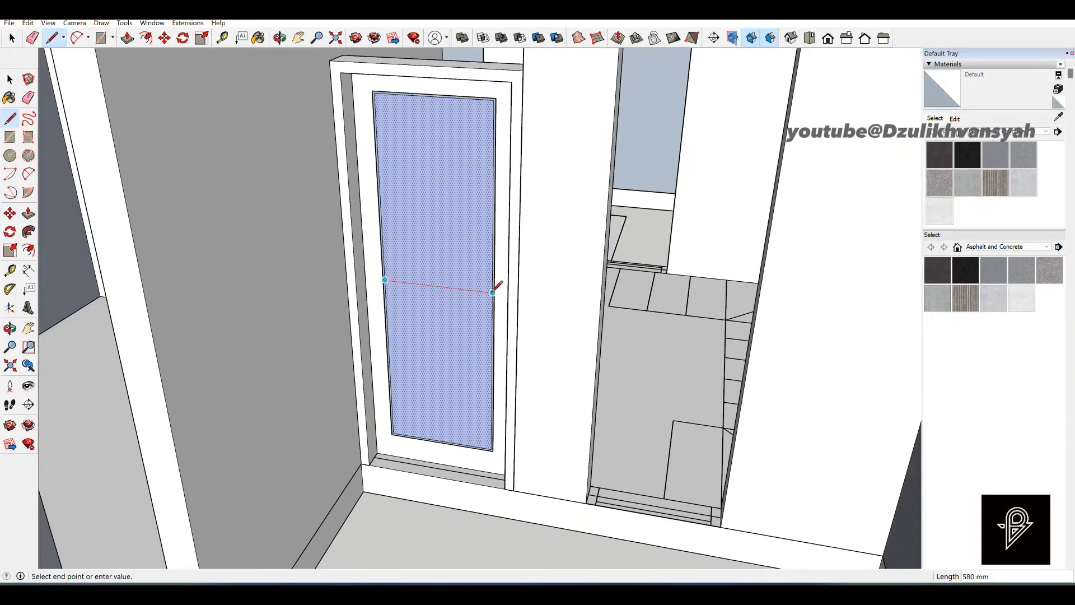
pyautogui.press('Escape')
pyautogui.scroll(2, 386, 281)
pyautogui.click(382, 281)
pyautogui.click(545, 301)
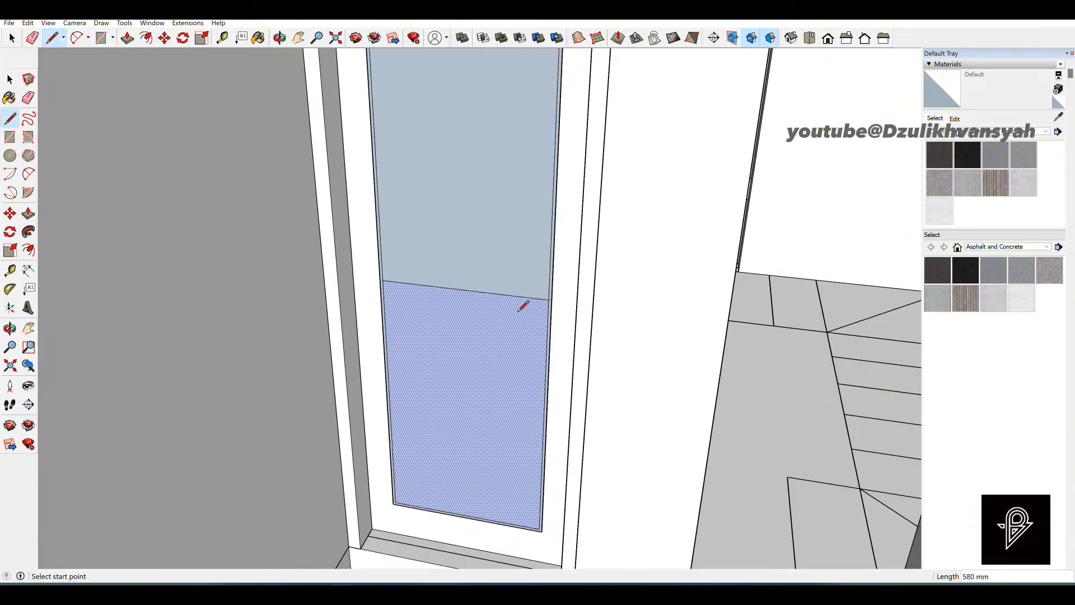
# Draw a 580 mm horizontal line across the midpoint of the upper half and another across the lower half.
pyautogui.scroll(-3, 434, 358)
pyautogui.click(401, 241)
pyautogui.scroll(2, 500, 245)
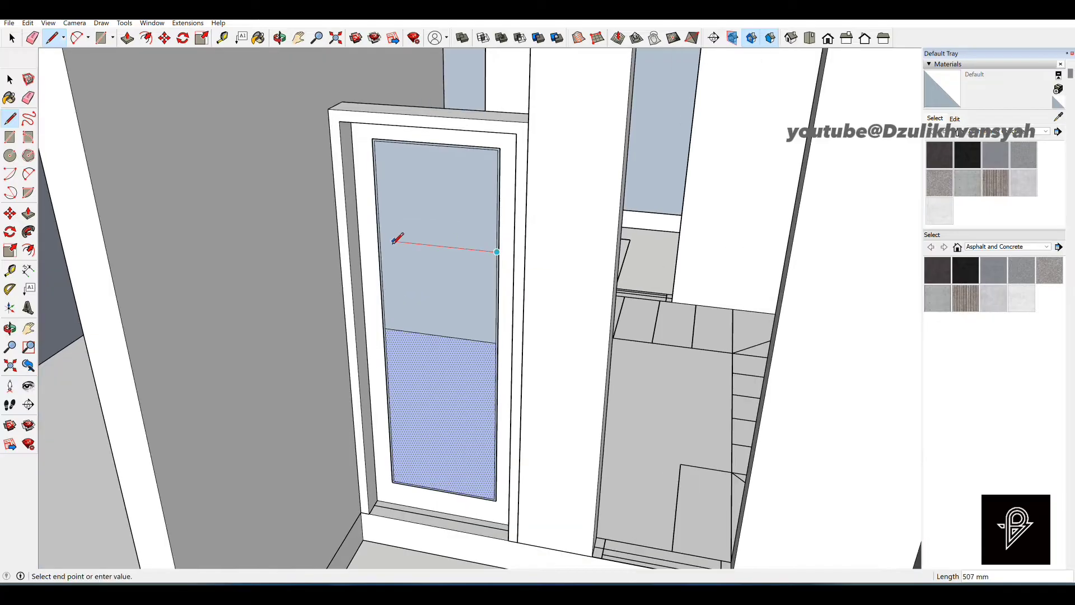
pyautogui.scroll(2, 474, 417)
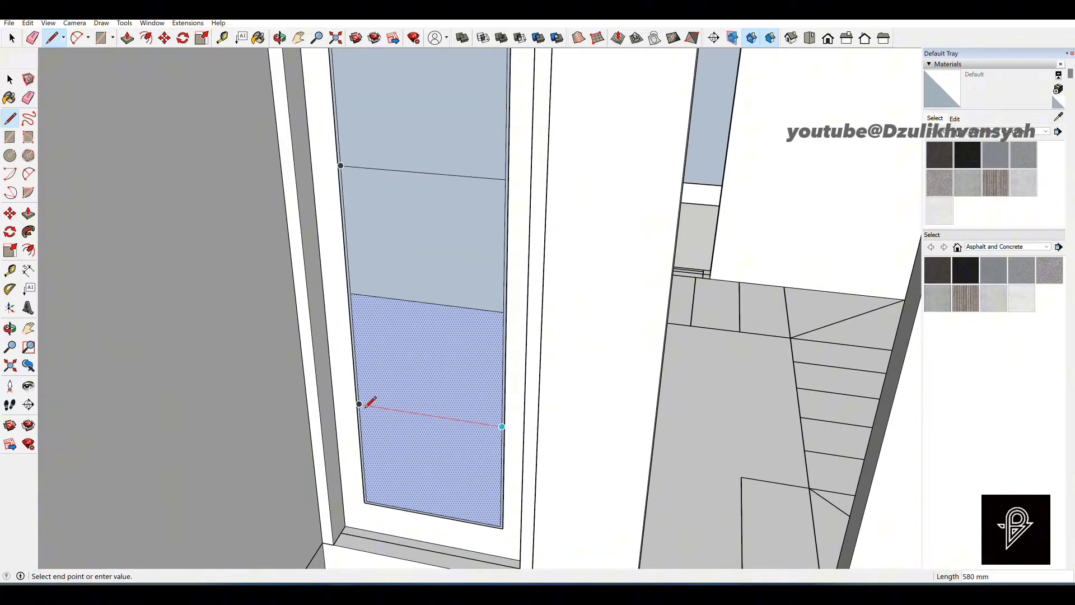
pyautogui.click(360, 404)
pyautogui.press('space')
# Offset the outline of the topmost pane 10 mm inward.
pyautogui.scroll(-3, 360, 404)
pyautogui.press('f')
pyautogui.scroll(3, 406, 235)
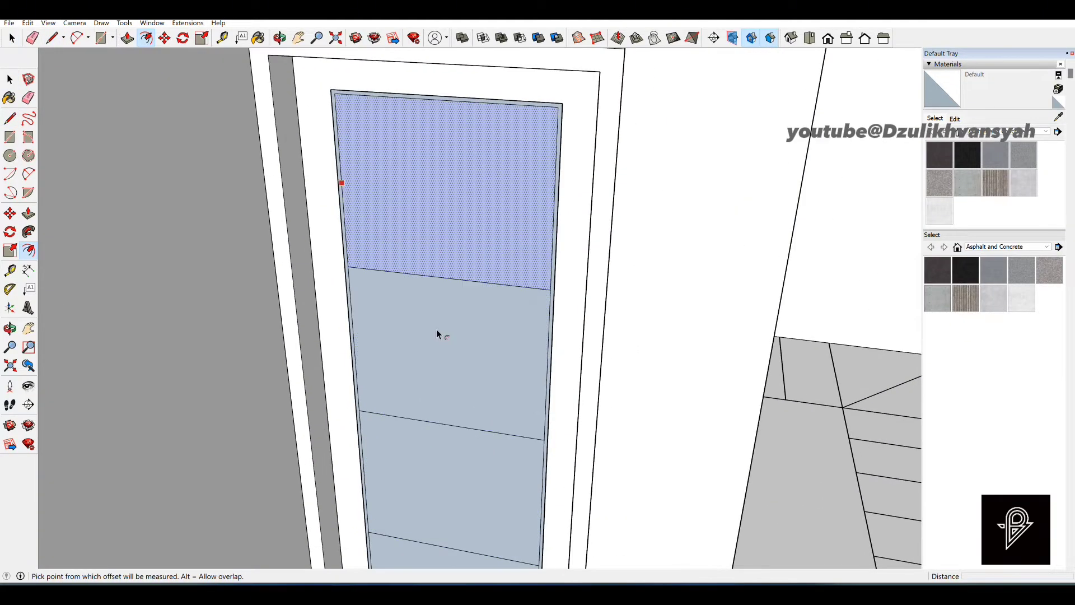
pyautogui.scroll(-1, 408, 231)
pyautogui.scroll(3, 386, 149)
pyautogui.click(344, 152)
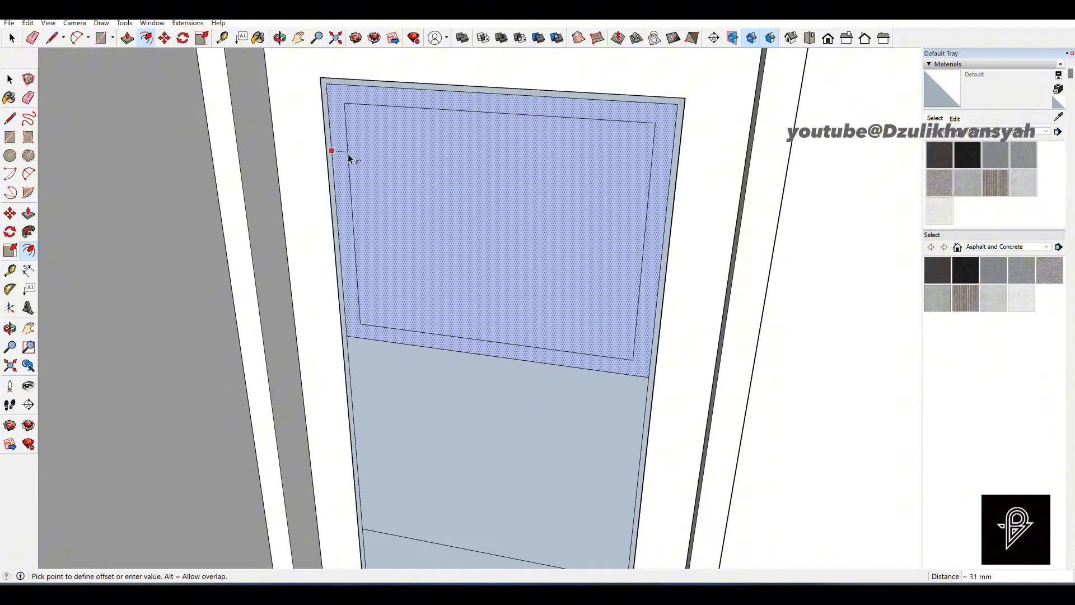
pyautogui.write('10')
pyautogui.press('Return')
# Repeat the same inward offset on the three panes below the topmost one.
pyautogui.doubleClick(377, 378)
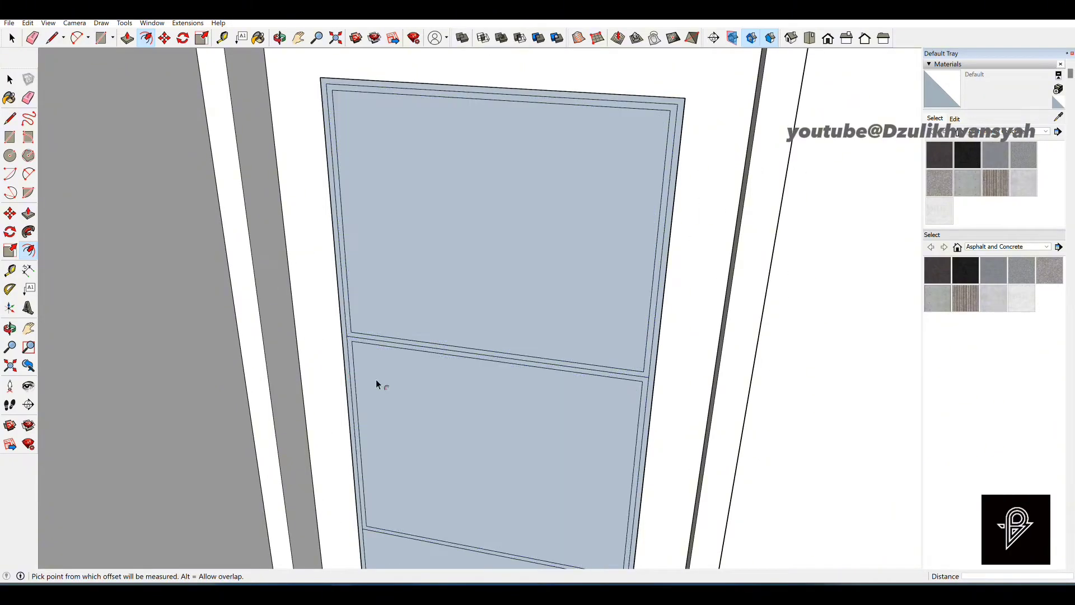
pyautogui.scroll(-3, 376, 379)
pyautogui.scroll(2, 392, 419)
pyautogui.scroll(2, 392, 418)
pyautogui.doubleClick(391, 417)
pyautogui.scroll(4, 351, 400)
pyautogui.doubleClick(351, 400)
pyautogui.press('space')
# Erase the leftover outline and dividing lines between the offset outlines of the lower panes.
pyautogui.scroll(-3, 429, 410)
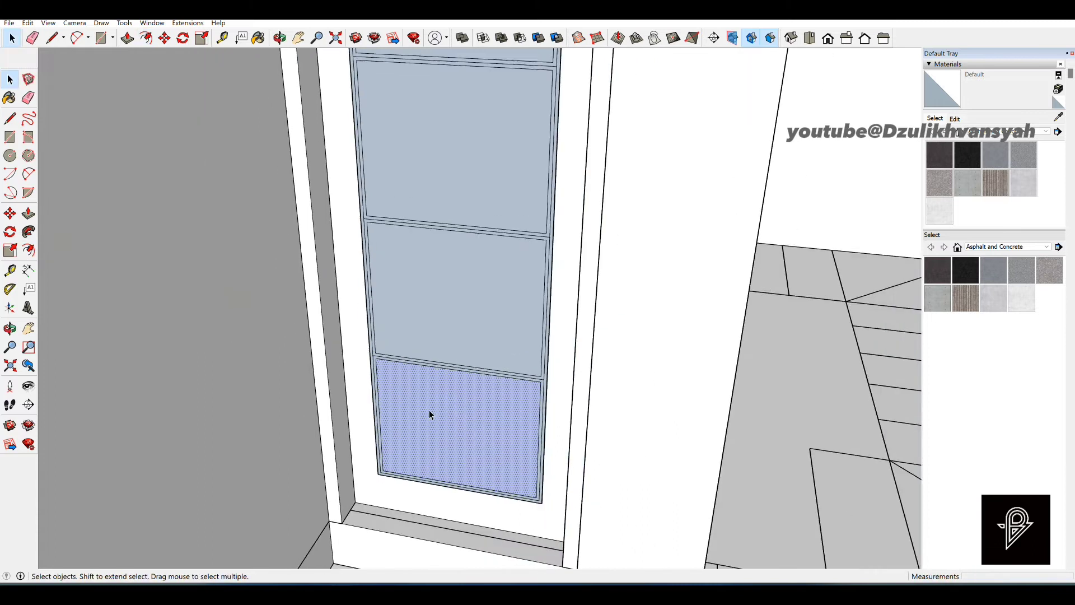
pyautogui.scroll(6, 374, 364)
pyautogui.press('e')
pyautogui.moveTo(371, 363); pyautogui.dragTo(374, 368)
pyautogui.scroll(-5, 365, 270)
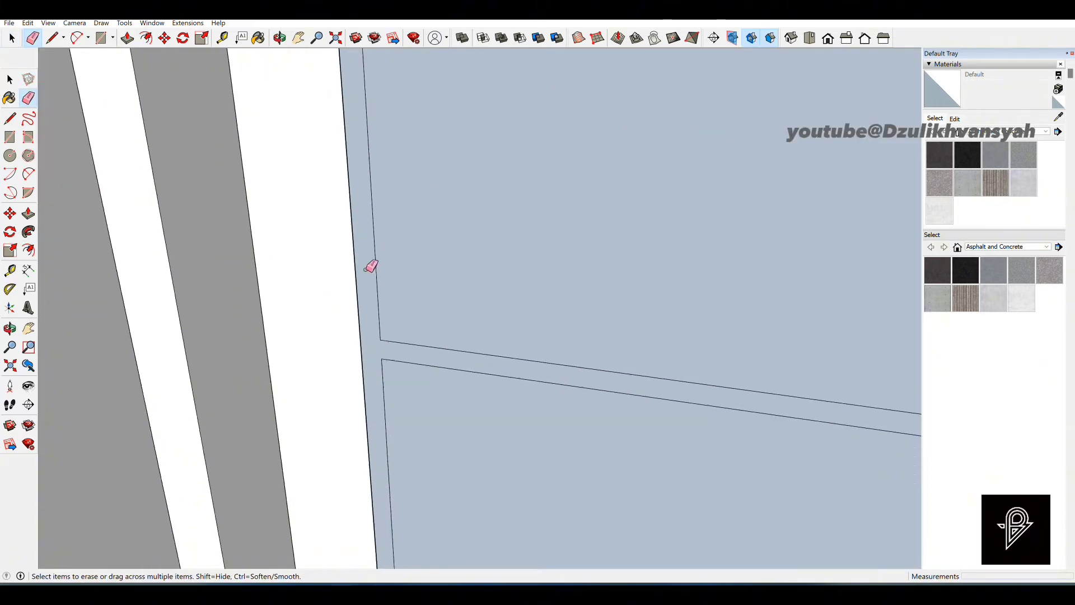
pyautogui.scroll(3, 601, 502)
pyautogui.scroll(1, 600, 501)
pyautogui.moveTo(601, 501); pyautogui.dragTo(609, 494)
pyautogui.scroll(-5, 583, 512)
pyautogui.scroll(5, 585, 289)
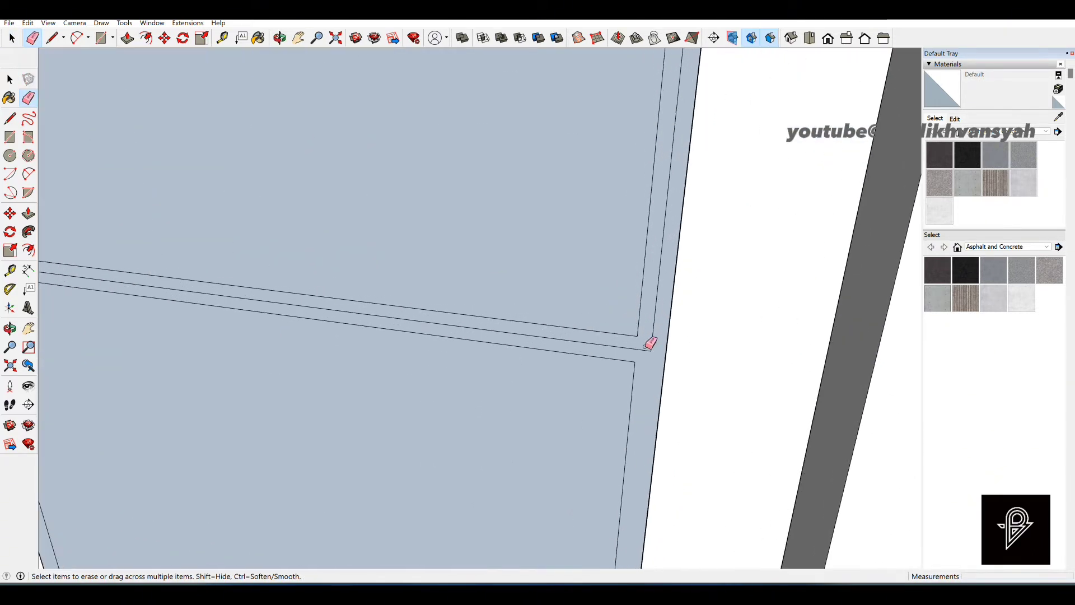
# Erase the leftover dividing line below the topmost pane and the extra outline edges around that pane.
pyautogui.moveTo(644, 347); pyautogui.dragTo(647, 344)
pyautogui.scroll(-2, 560, 454)
pyautogui.scroll(-3, 550, 454)
pyautogui.scroll(5, 372, 236)
pyautogui.scroll(1, 372, 236)
pyautogui.moveTo(372, 234); pyautogui.dragTo(382, 220)
pyautogui.scroll(-8, 392, 224)
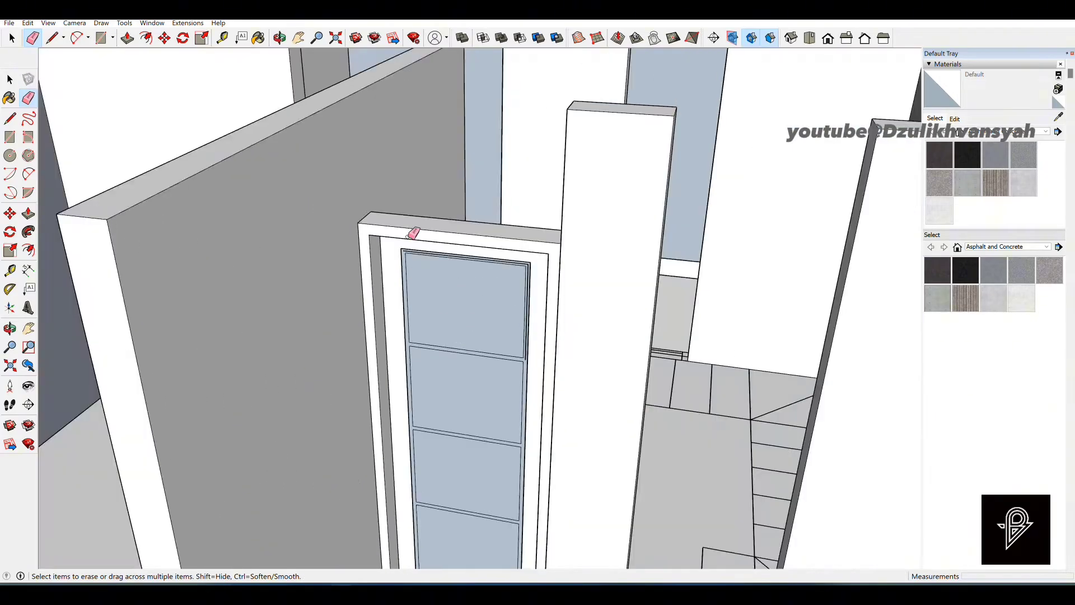
pyautogui.scroll(7, 406, 249)
pyautogui.click(406, 253)
pyautogui.press('space')
# Select all four pane faces and cut them out, leaving only the thin divider grid.
pyautogui.scroll(-8, 420, 185)
pyautogui.scroll(3, 472, 401)
pyautogui.scroll(-3, 472, 401)
pyautogui.click(473, 401)
pyautogui.keyDown('ctrl'); pyautogui.click(472, 320); pyautogui.keyUp('ctrl')
pyautogui.keyDown('ctrl'); pyautogui.click(471, 241); pyautogui.keyUp('ctrl')
pyautogui.keyDown('ctrl'); pyautogui.click(466, 139); pyautogui.keyUp('ctrl')
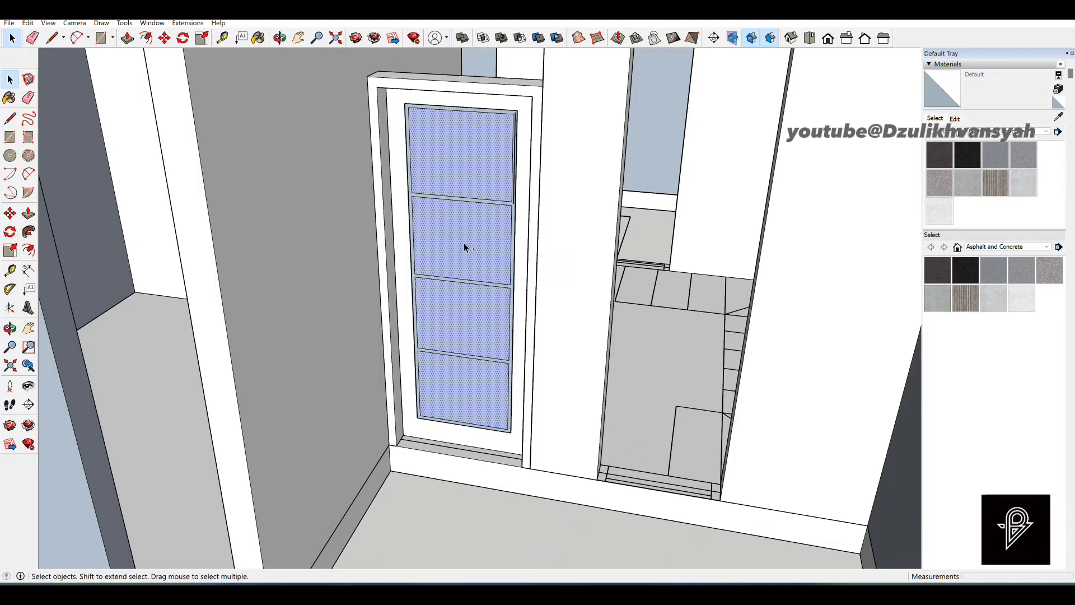
pyautogui.press('Delete')
# Extrude the divider grid's faces with Push/Pull to give the grid thickness.
pyautogui.scroll(10, 413, 188)
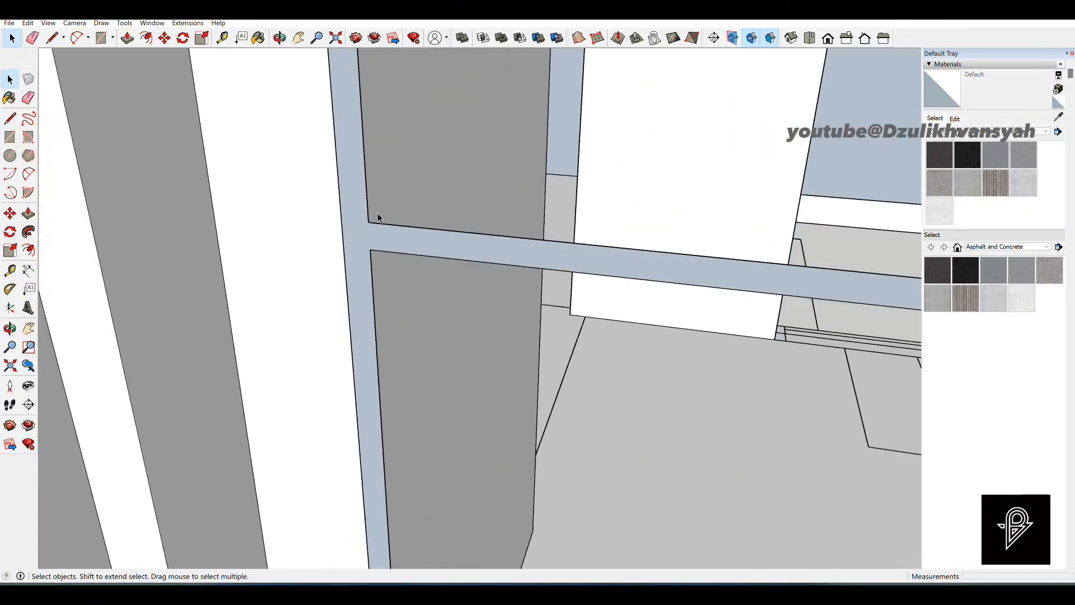
pyautogui.press('p')
pyautogui.click(358, 238)
pyautogui.write('2')
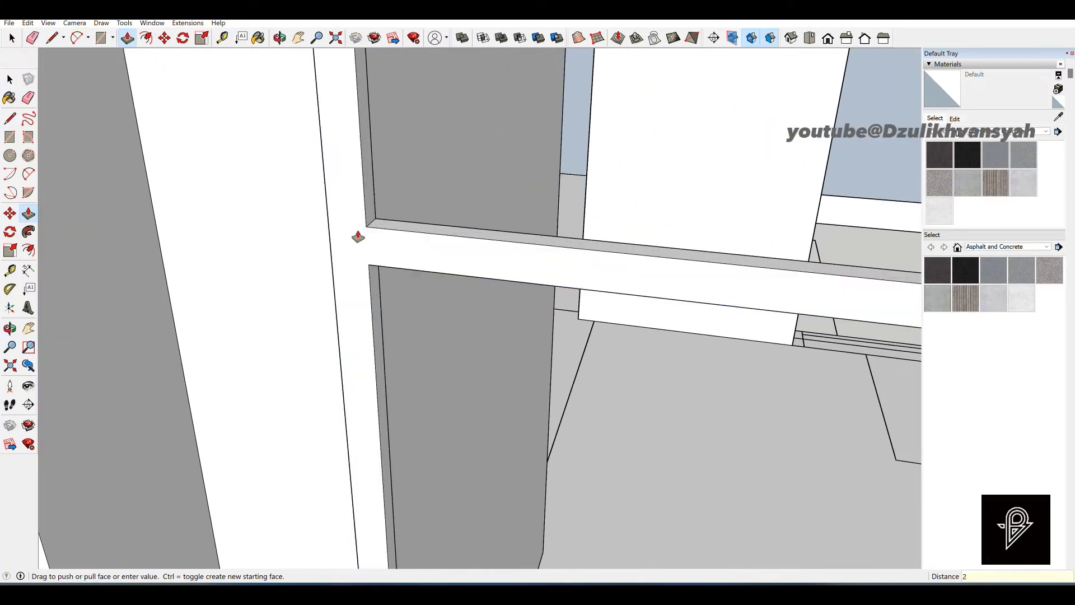
pyautogui.press('Return')
pyautogui.scroll(-1, 352, 250)
pyautogui.scroll(3, 360, 249)
pyautogui.scroll(-1, 318, 302)
pyautogui.click(318, 303)
pyautogui.press('Return')
pyautogui.press('space')
# Select the complete divider grid with its connected geometry, make it a group and clear the selection.
pyautogui.scroll(-6, 324, 289)
pyautogui.moveTo(432, 297); pyautogui.dragTo(328, 217, button='middle')
pyautogui.scroll(5, 345, 214)
pyautogui.moveTo(373, 189); pyautogui.dragTo(495, 207, button='middle')
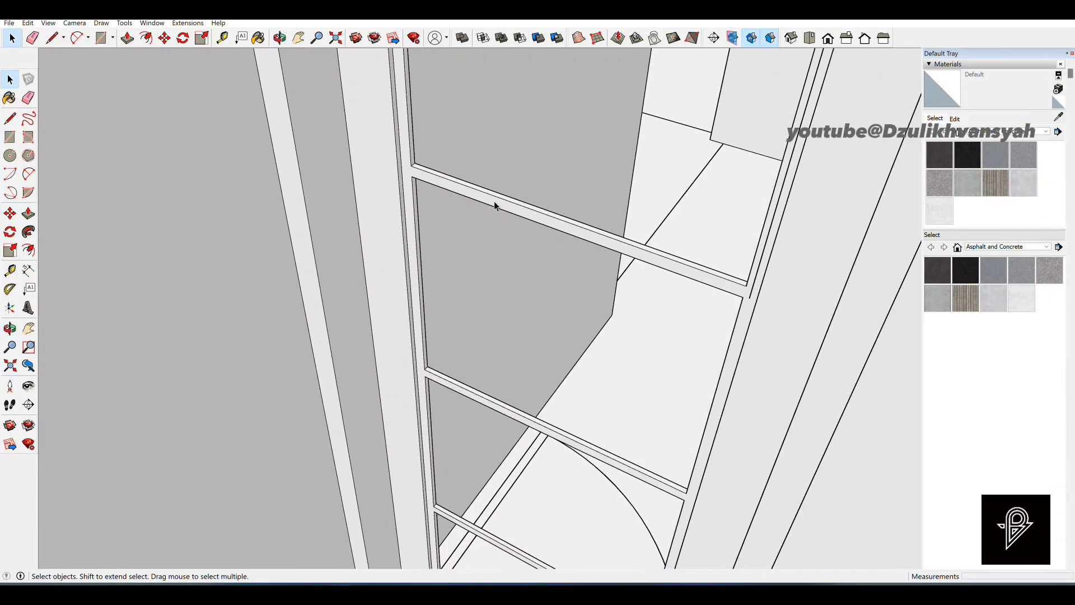
pyautogui.tripleClick(494, 201)
pyautogui.rightClick(494, 201)
pyautogui.click(496, 298)
pyautogui.scroll(-5, 514, 213)
pyautogui.click(514, 214)
# Paste the four cut pane faces into the grid, placed at its lower inner corner.
pyautogui.scroll(2, 489, 345)
pyautogui.scroll(3, 476, 364)
pyautogui.hotkey('ctrl', 'v')
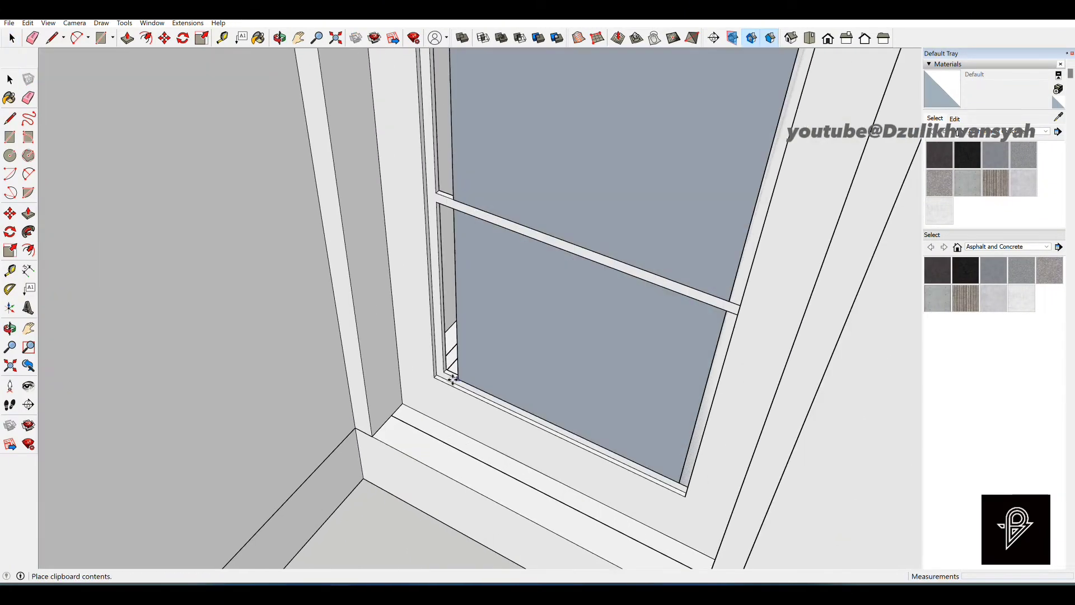
pyautogui.scroll(2, 452, 381)
pyautogui.click(441, 367)
pyautogui.scroll(-5, 445, 364)
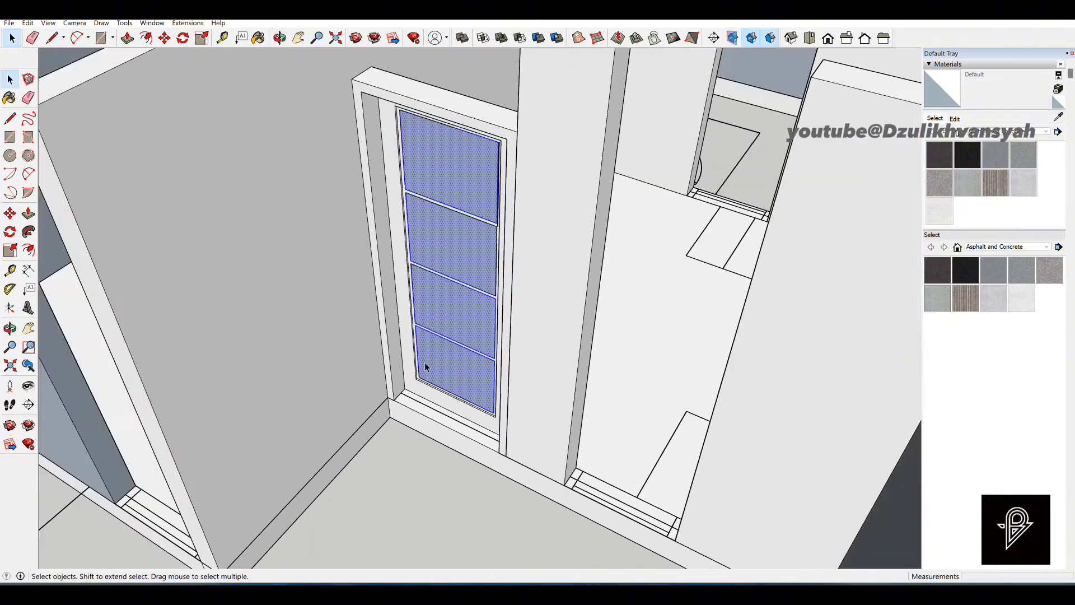
# Extrude the upper two panes 10 mm with Push/Pull, using the surrounding grid as reference.
pyautogui.press('p')
pyautogui.scroll(6, 483, 221)
pyautogui.scroll(-3, 563, 280)
pyautogui.click(530, 274)
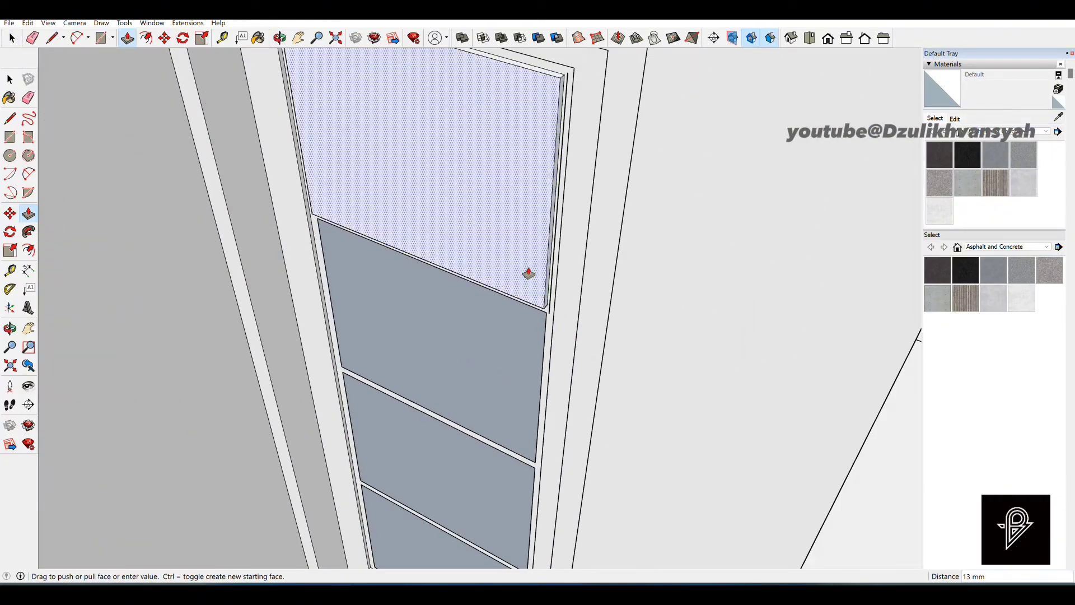
pyautogui.click(561, 271)
pyautogui.click(542, 335)
pyautogui.click(557, 335)
# Extrude the lower two panes to the same depth as the upper ones.
pyautogui.scroll(-4, 502, 170)
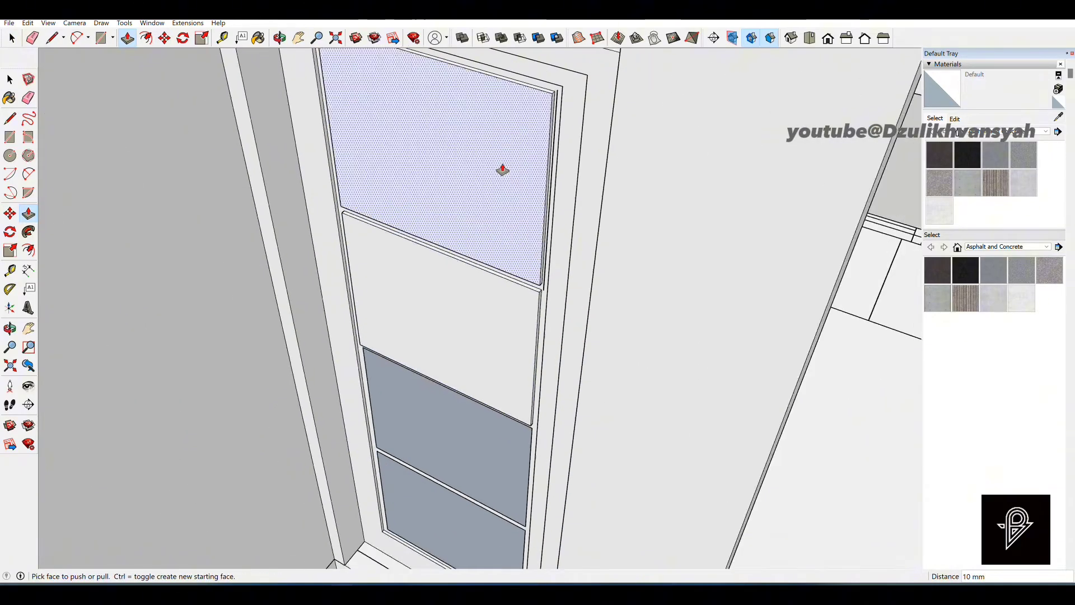
pyautogui.scroll(3, 487, 331)
pyautogui.click(486, 331)
pyautogui.click(547, 315)
pyautogui.click(488, 415)
pyautogui.click(499, 392)
# Adjust the upper two panes' faces on the door's other side with Push/Pull, using the surrounding frame as reference.
pyautogui.scroll(-4, 485, 400)
pyautogui.moveTo(485, 400); pyautogui.dragTo(434, 200, button='middle')
pyautogui.scroll(4, 394, 329)
pyautogui.scroll(5, 348, 174)
pyautogui.click(340, 178)
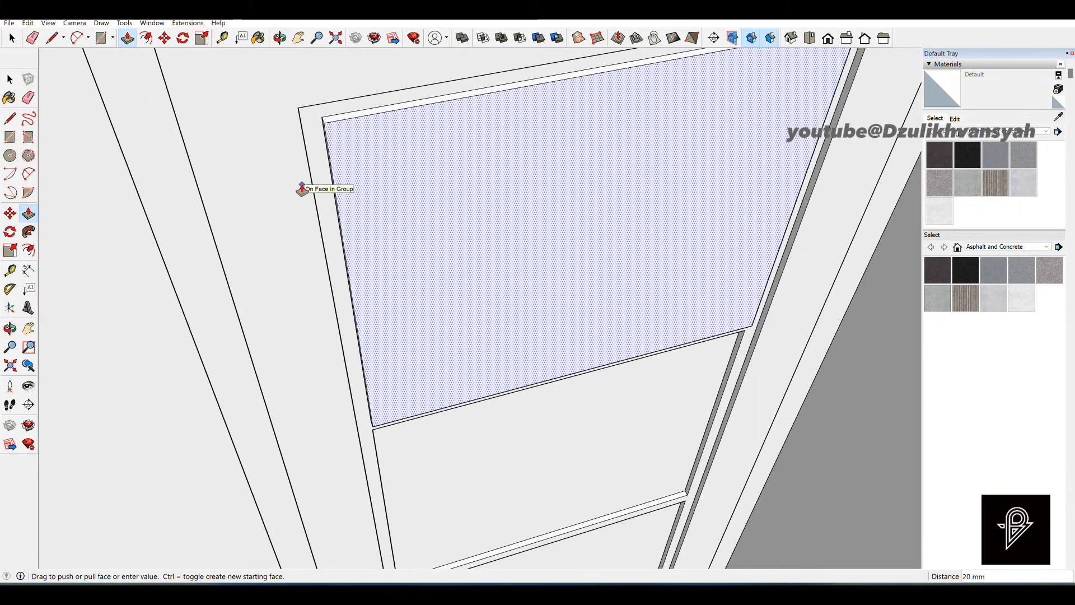
pyautogui.click(303, 190)
pyautogui.scroll(-2, 355, 181)
pyautogui.click(393, 425)
pyautogui.click(357, 430)
# Push/Pull the lower two panes' faces on this side of the door, using the surrounding frame as reference.
pyautogui.scroll(-3, 417, 107)
pyautogui.scroll(-1, 423, 186)
pyautogui.click(440, 387)
pyautogui.click(388, 398)
pyautogui.click(448, 450)
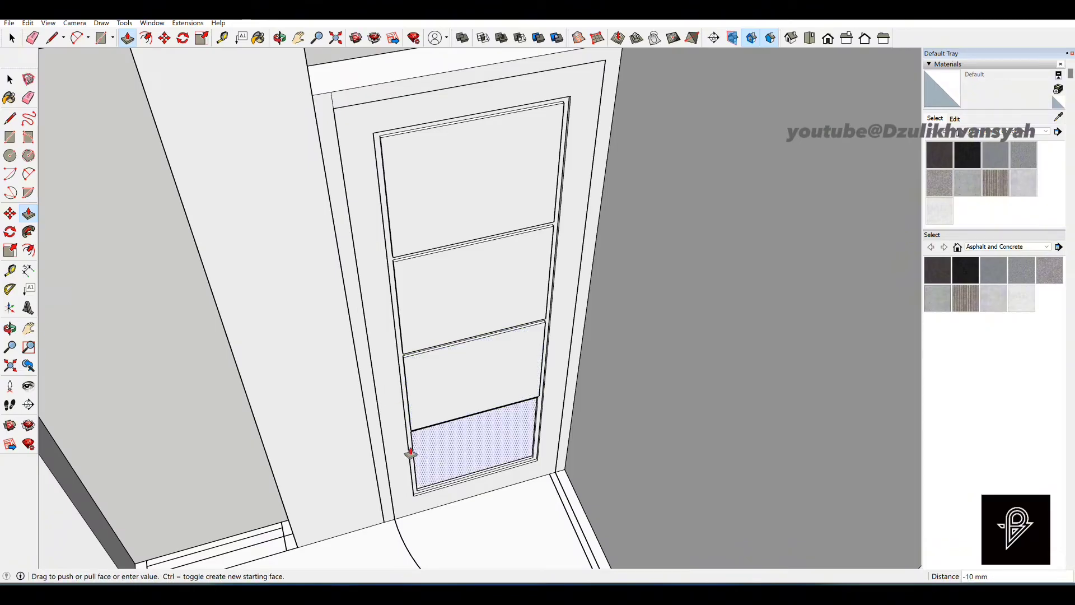
pyautogui.click(411, 452)
# Select all four extruded door panes and combine them into one group.
pyautogui.press('space')
pyautogui.scroll(2, 423, 440)
pyautogui.click(486, 415)
pyautogui.keyDown('ctrl'); pyautogui.click(495, 358); pyautogui.keyUp('ctrl')
pyautogui.keyDown('ctrl'); pyautogui.click(473, 242); pyautogui.keyUp('ctrl')
pyautogui.keyDown('ctrl'); pyautogui.doubleClick(461, 139); pyautogui.keyUp('ctrl')
pyautogui.scroll(-4, 507, 274)
pyautogui.rightClick(506, 275)
pyautogui.click(547, 285)
# Examine the grouped panes and the divider grid from the door's other side.
pyautogui.scroll(-2, 546, 285)
pyautogui.moveTo(112, 280); pyautogui.dragTo(442, 235, button='middle')
pyautogui.scroll(4, 443, 235)
pyautogui.moveTo(443, 236); pyautogui.dragTo(480, 207, button='middle')
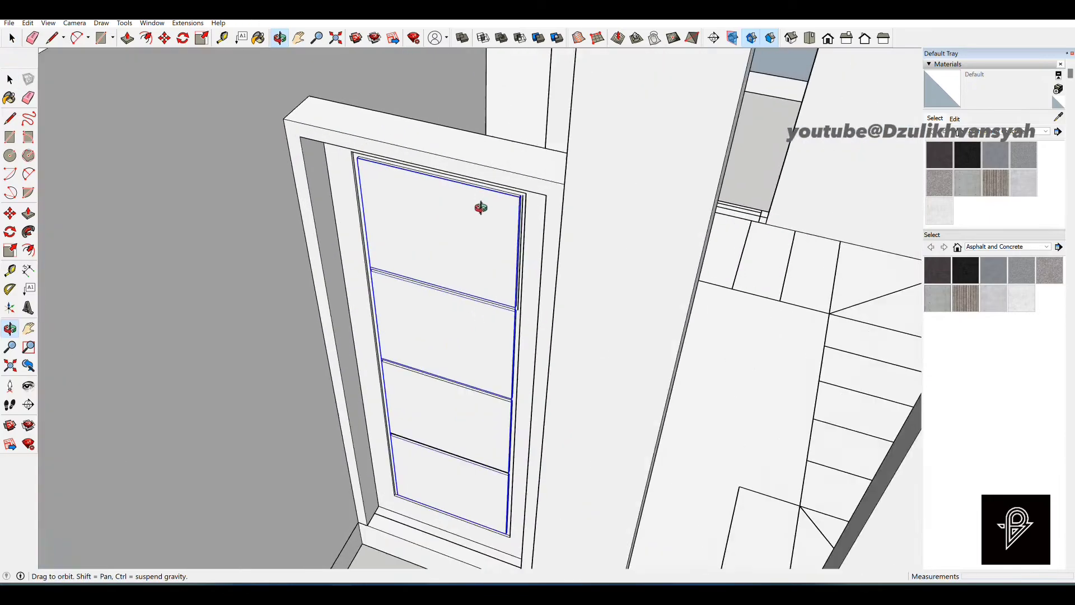
pyautogui.scroll(4, 521, 188)
pyautogui.moveTo(537, 171); pyautogui.dragTo(600, 144, button='middle')
pyautogui.scroll(2, 588, 144)
pyautogui.click(583, 144)
pyautogui.click(586, 147)
pyautogui.scroll(-3, 585, 147)
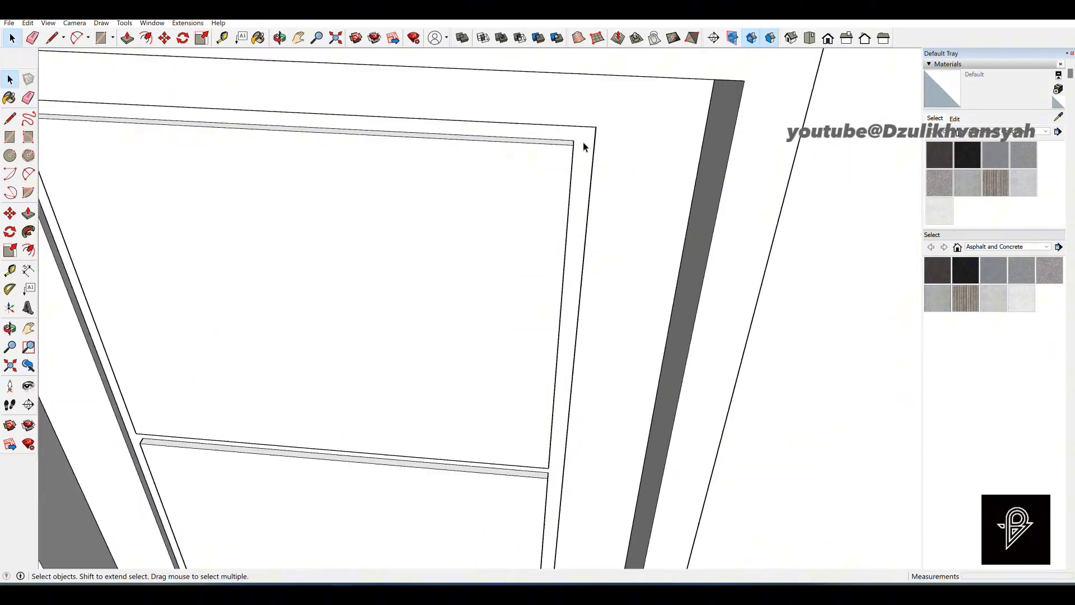
pyautogui.scroll(2, 585, 147)
pyautogui.scroll(-5, 585, 148)
pyautogui.scroll(3, 457, 287)
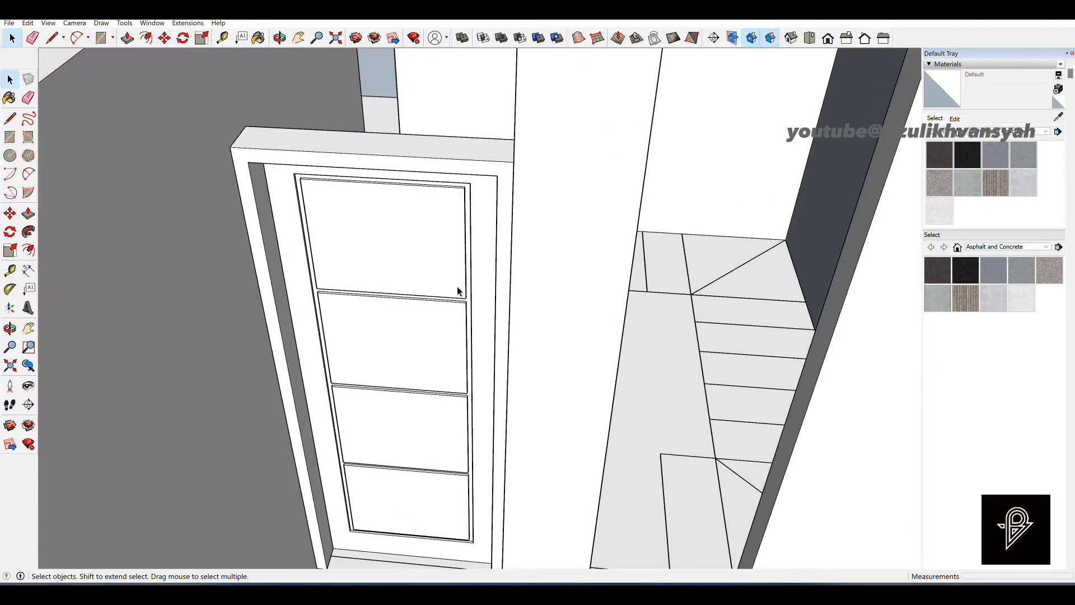
# Turn the entrance door's frame, leaf and pane group into one component that replaces the selection.
pyautogui.click(442, 242)
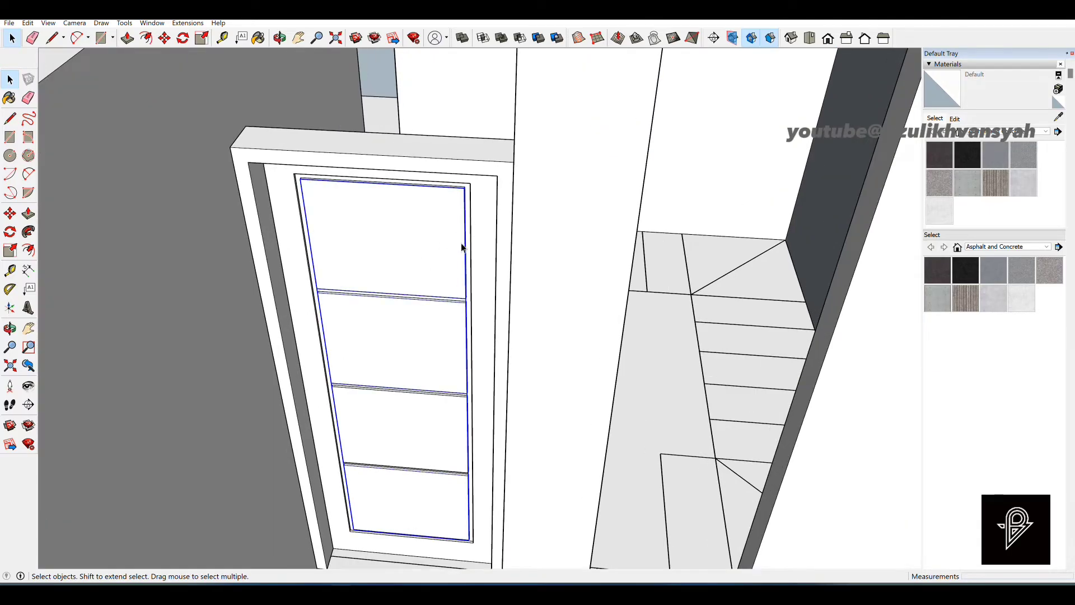
pyautogui.scroll(2, 468, 193)
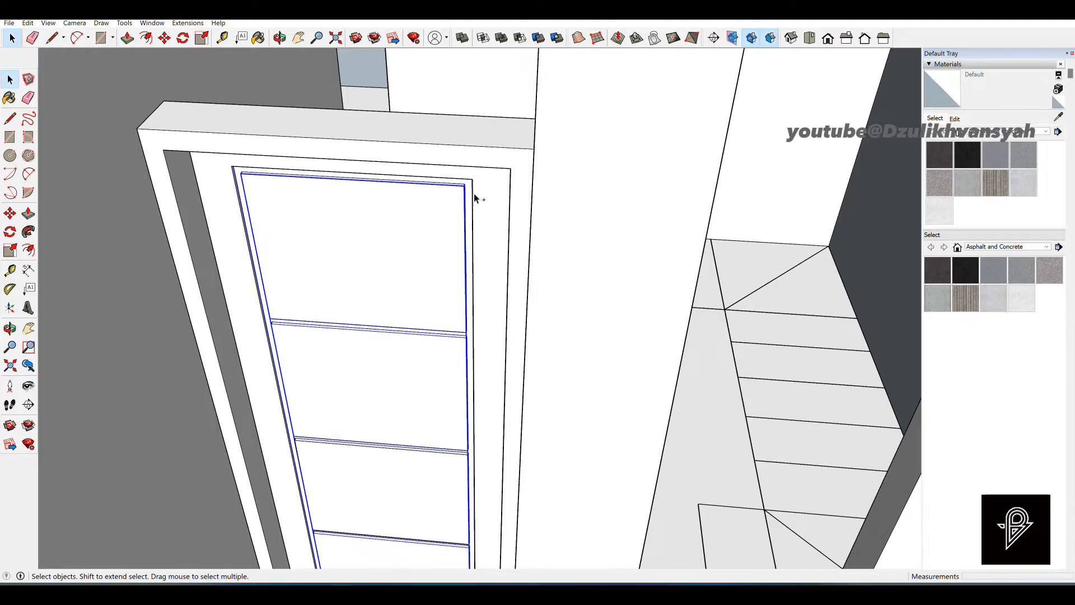
pyautogui.scroll(-5, 497, 165)
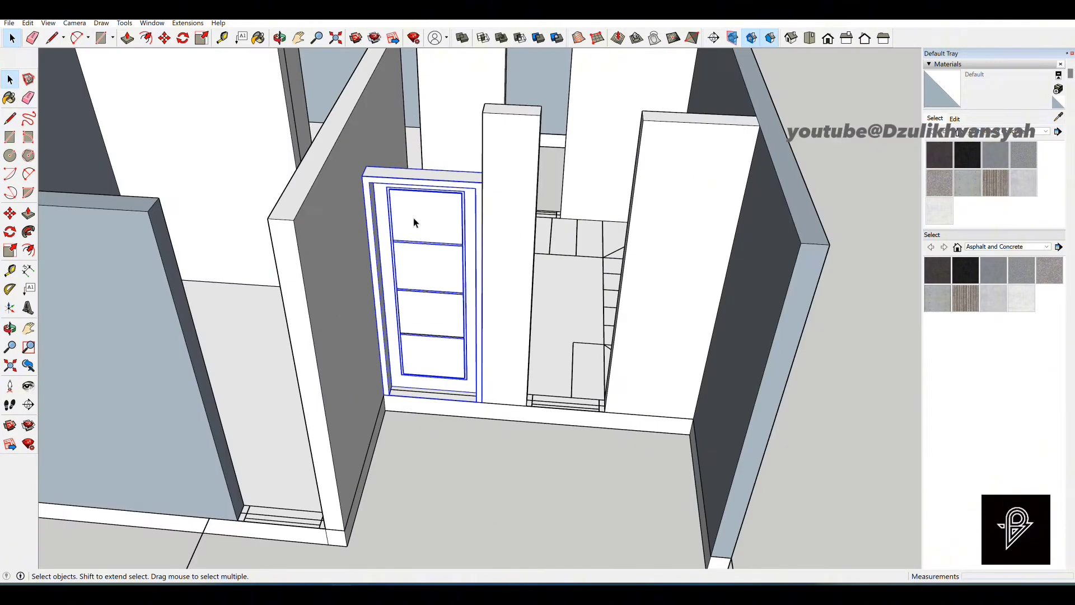
pyautogui.scroll(5, 442, 275)
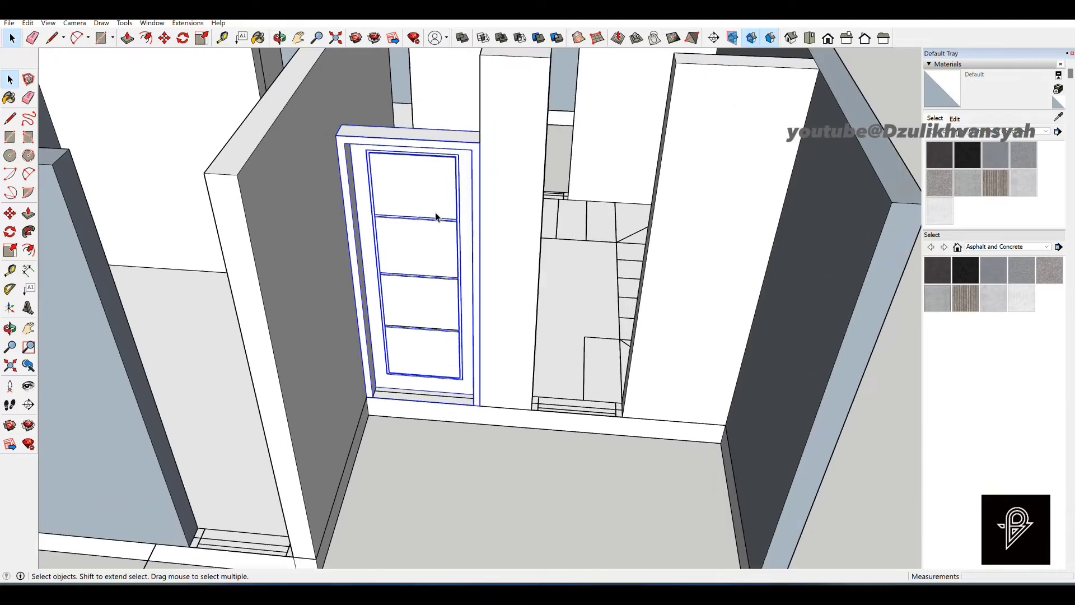
pyautogui.rightClick(418, 183)
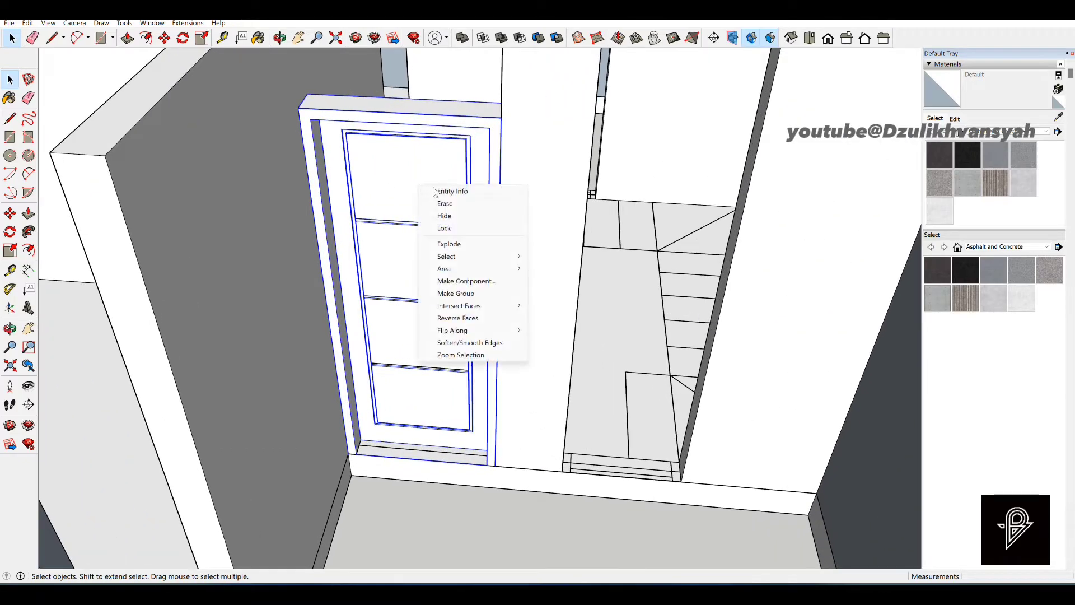
pyautogui.click(470, 283)
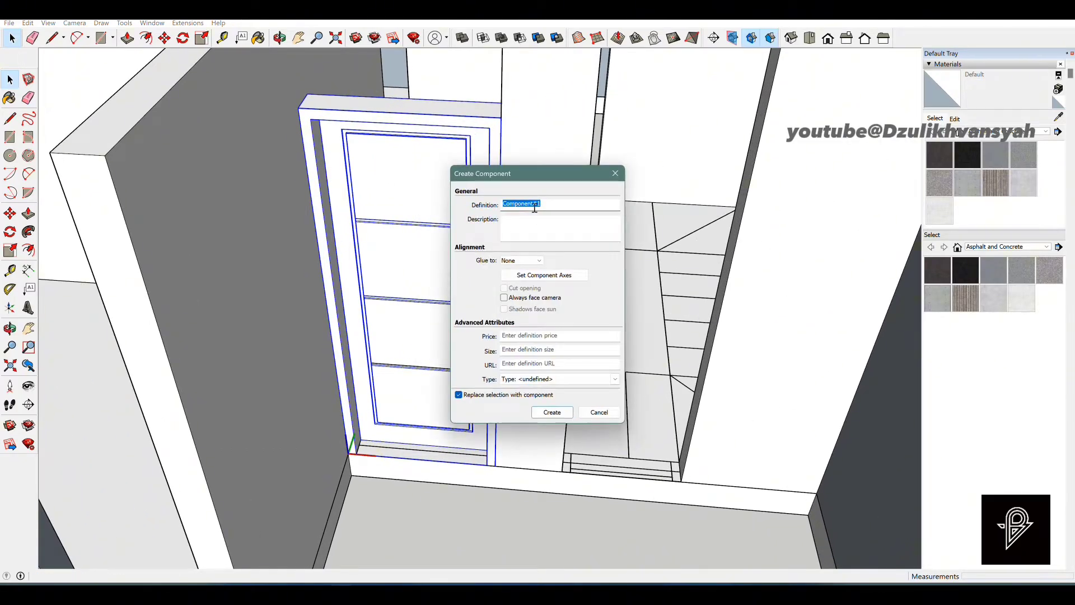
pyautogui.click(553, 204)
pyautogui.click(552, 412)
# Paste a copy of the door component into the adjoining room's doorway, placed at the opening's lower wall corner.
pyautogui.scroll(-3, 435, 244)
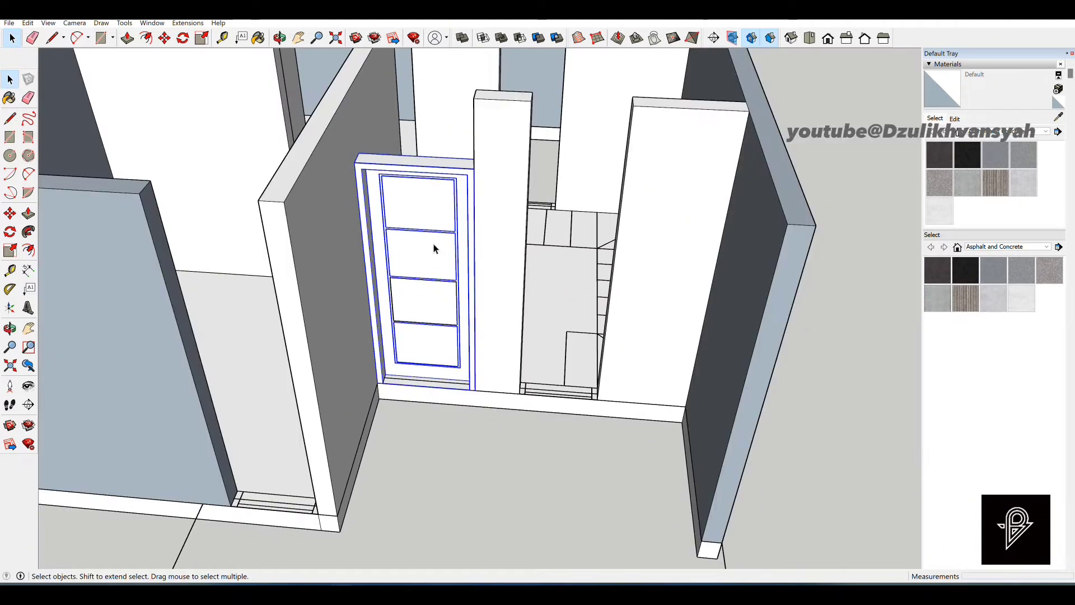
pyautogui.scroll(-6, 469, 319)
pyautogui.scroll(4, 476, 332)
pyautogui.moveTo(512, 378); pyautogui.dragTo(420, 332, button='middle')
pyautogui.keyDown('shift'); pyautogui.moveTo(441, 239); pyautogui.dragTo(394, 246, button='middle'); pyautogui.keyUp('shift')
pyautogui.moveTo(522, 186); pyautogui.dragTo(388, 177, button='middle')
pyautogui.scroll(5, 535, 409)
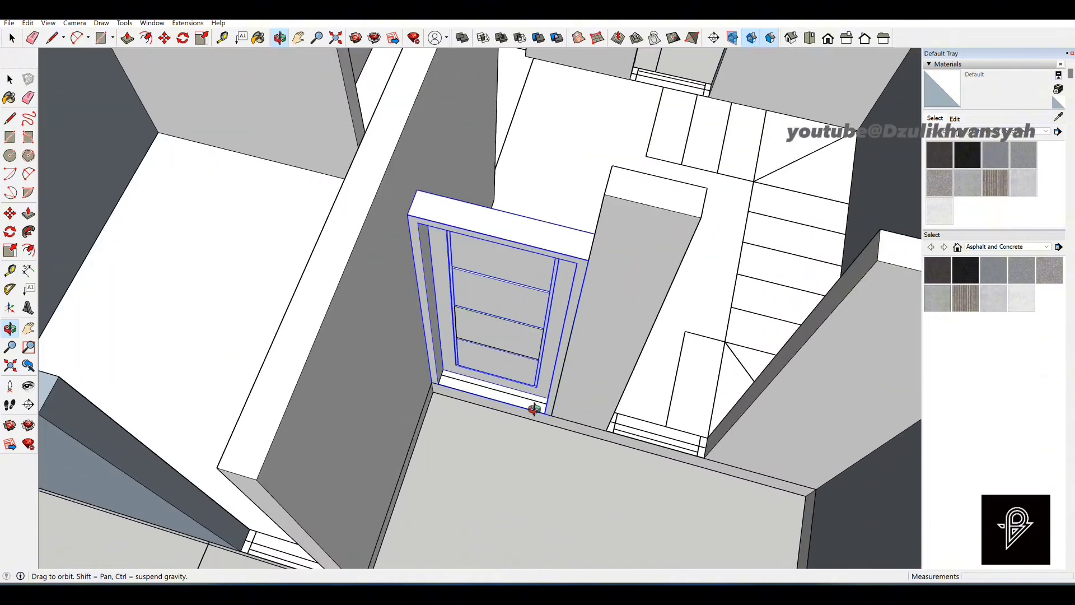
pyautogui.scroll(-6, 535, 409)
pyautogui.scroll(6, 539, 444)
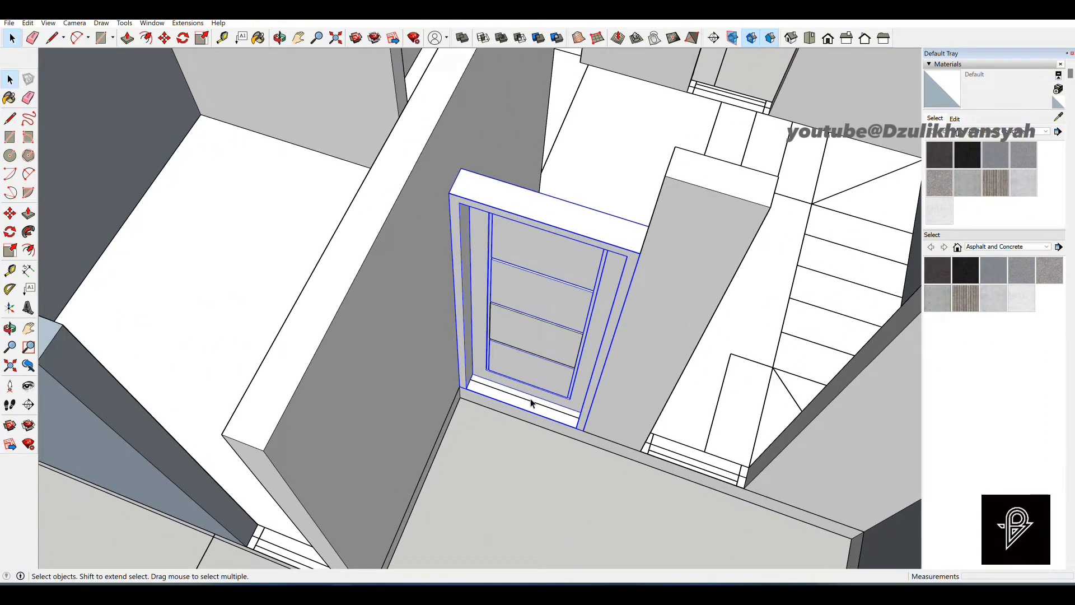
pyautogui.scroll(-6, 646, 476)
pyautogui.hotkey('ctrl', 'v')
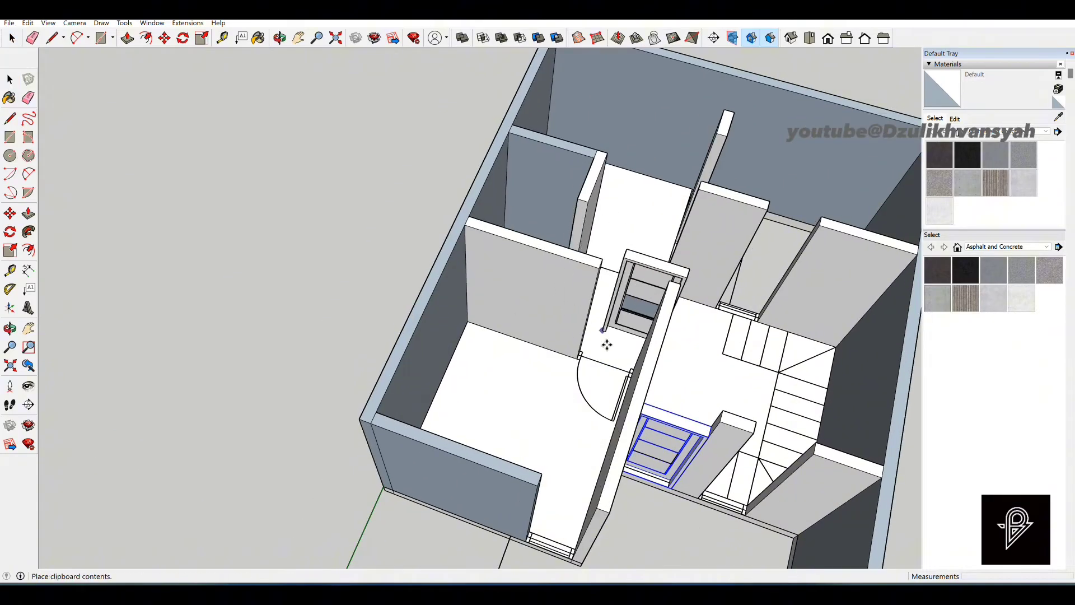
pyautogui.scroll(5, 603, 364)
pyautogui.scroll(4, 603, 368)
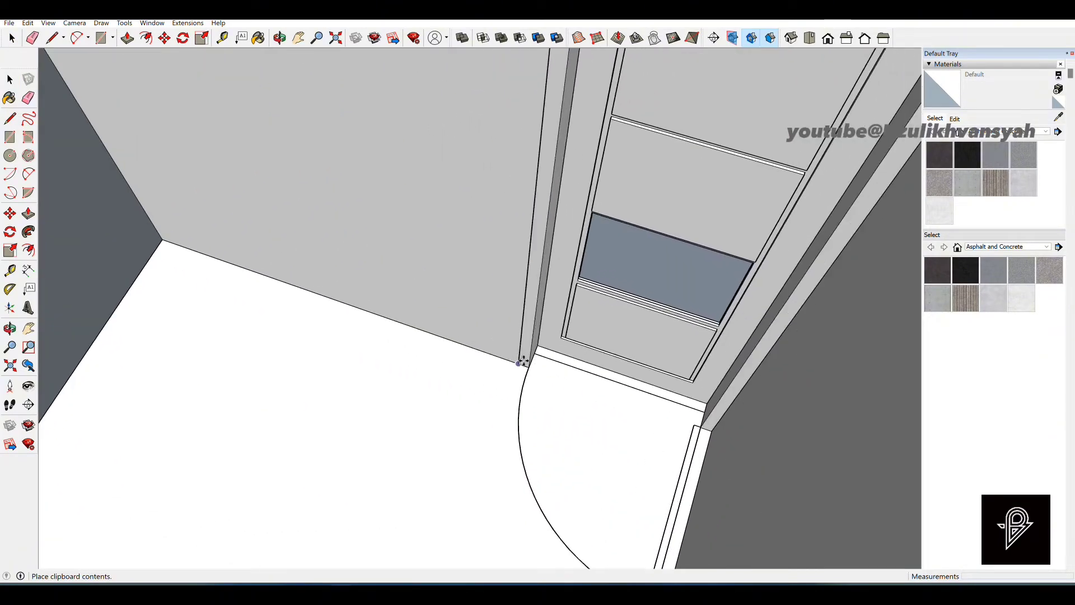
pyautogui.click(522, 363)
pyautogui.scroll(-4, 620, 291)
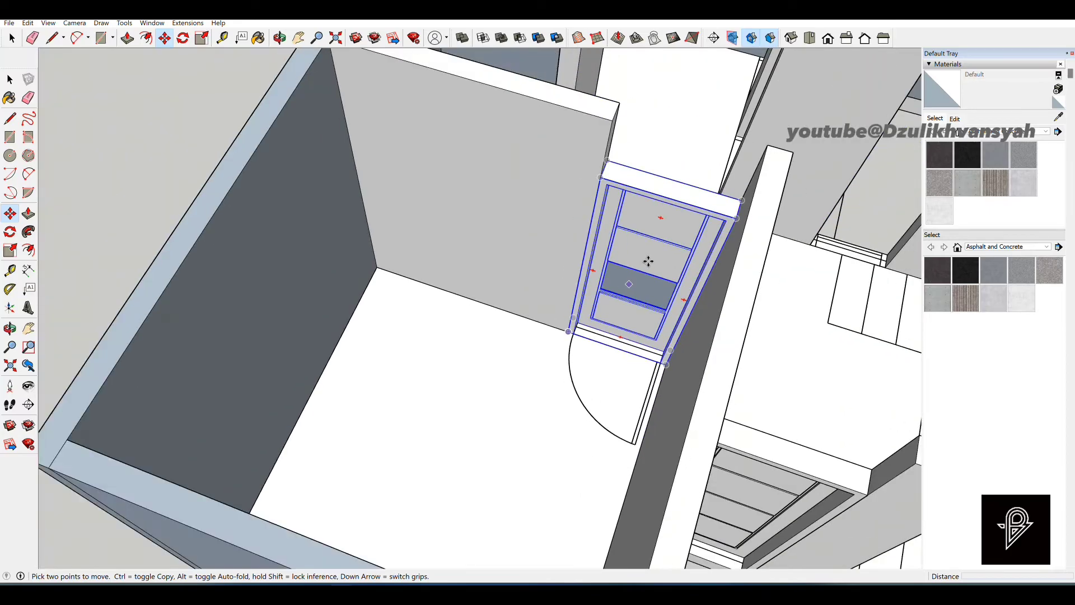
pyautogui.scroll(4, 644, 261)
pyautogui.press('space')
pyautogui.scroll(2, 632, 324)
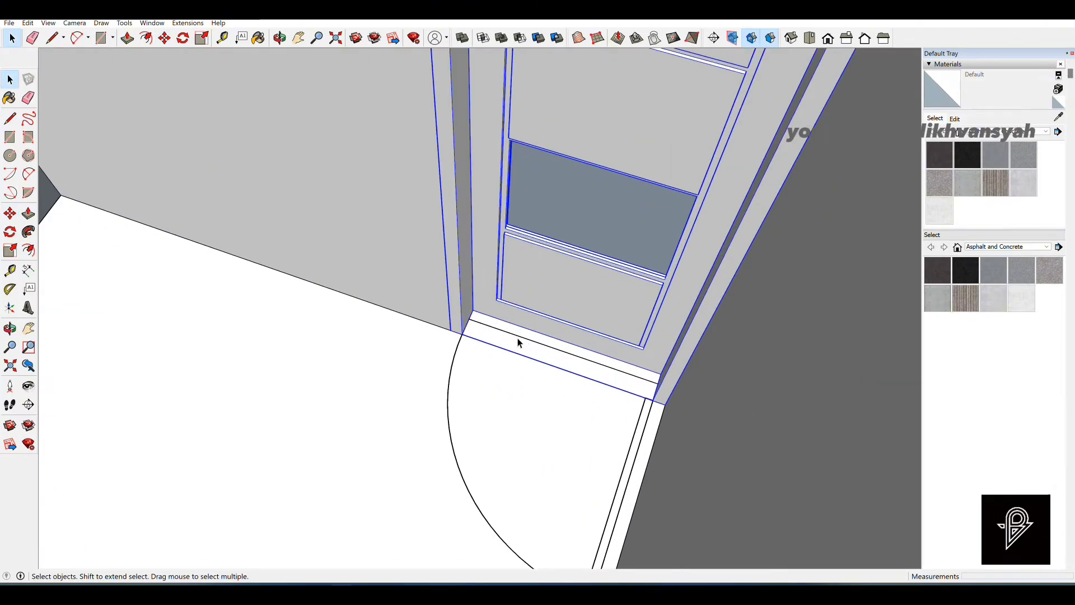
pyautogui.scroll(4, 494, 314)
pyautogui.scroll(-6, 489, 234)
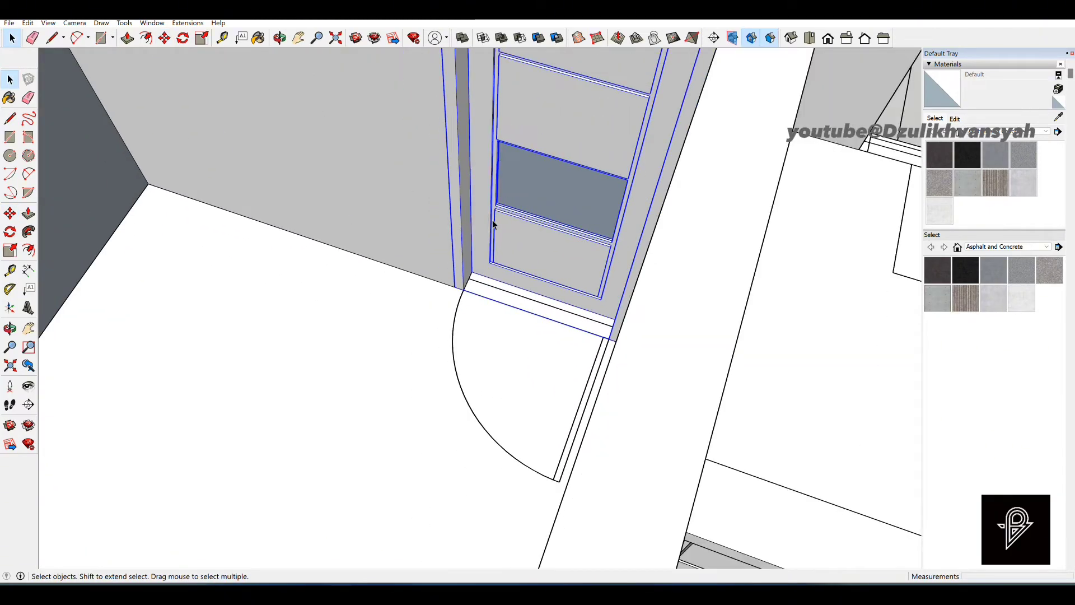
pyautogui.scroll(2, 494, 225)
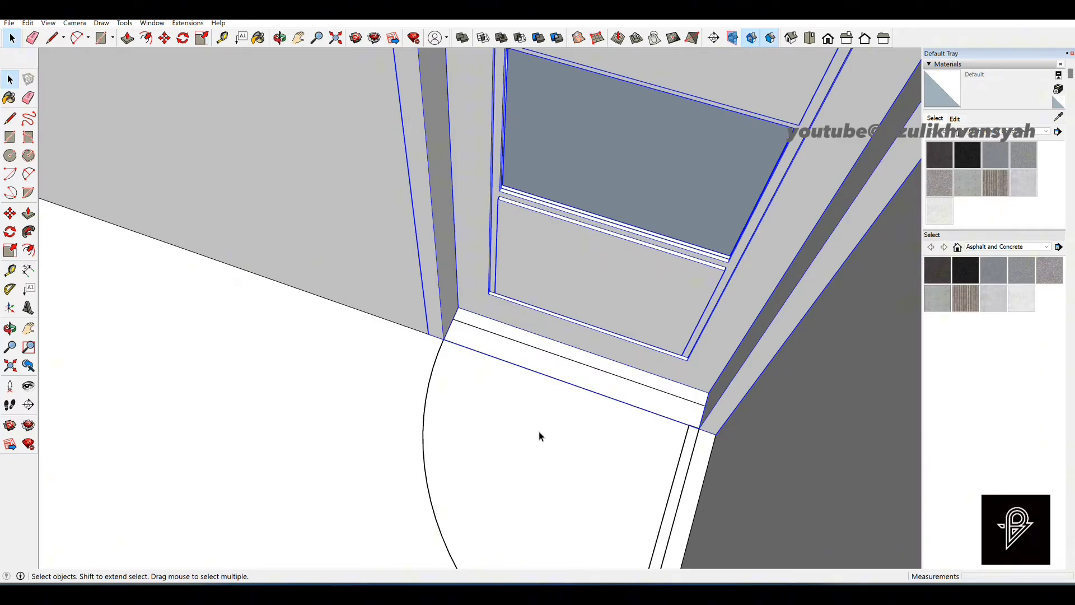
pyautogui.scroll(-3, 539, 432)
pyautogui.moveTo(539, 431)
pyautogui.mouseDown(button='middle')
pyautogui.moveTo(550, 350)
pyautogui.moveTo(539, 167)
pyautogui.mouseUp(button='middle')
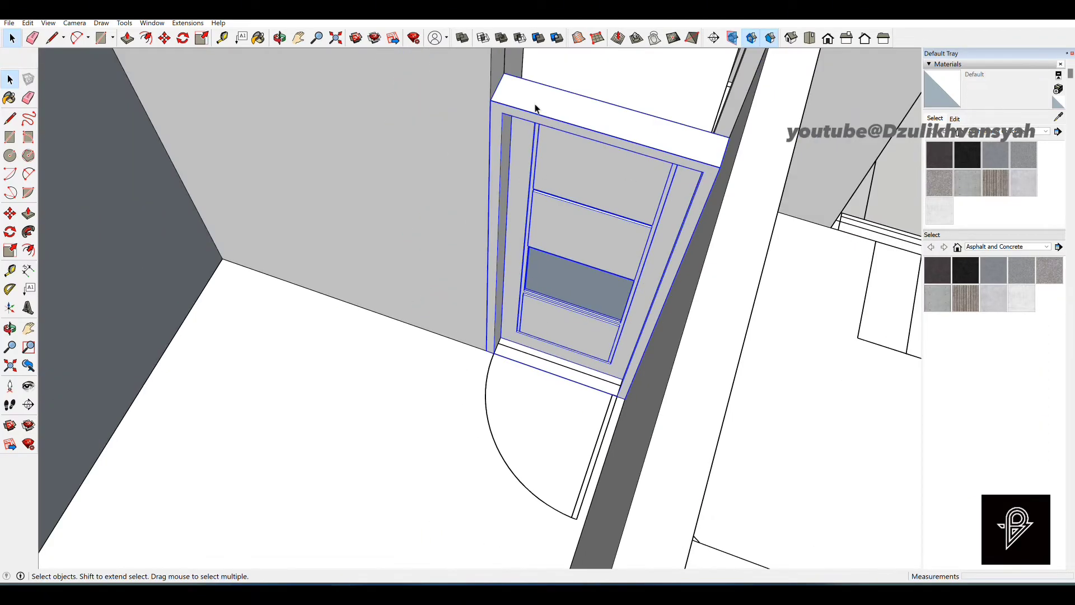
pyautogui.doubleClick(528, 156)
pyautogui.scroll(-5, 503, 130)
pyautogui.scroll(3, 464, 112)
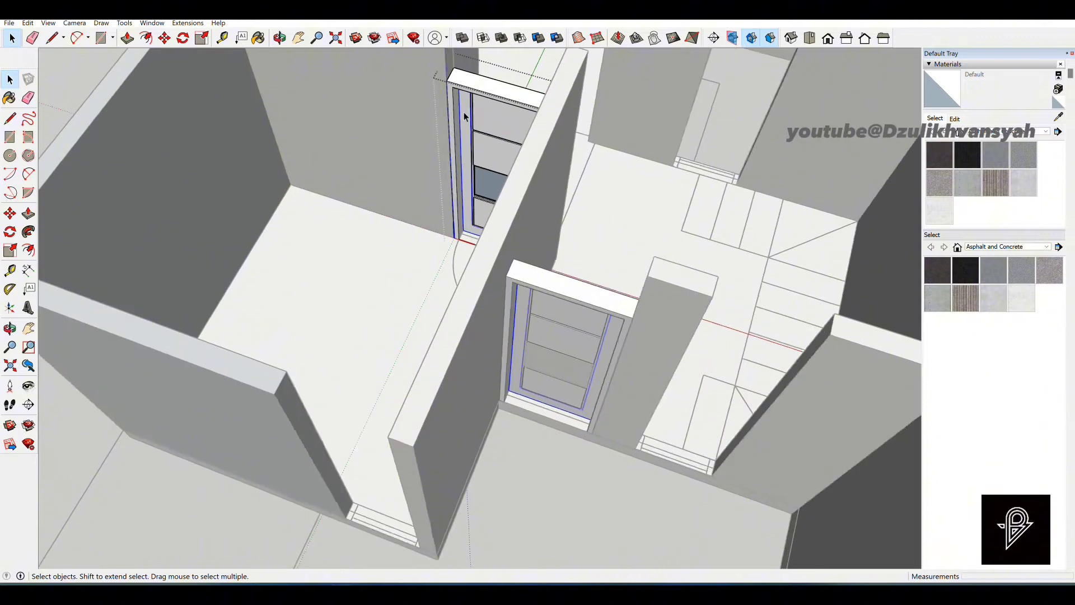
pyautogui.scroll(1, 459, 235)
pyautogui.press('m')
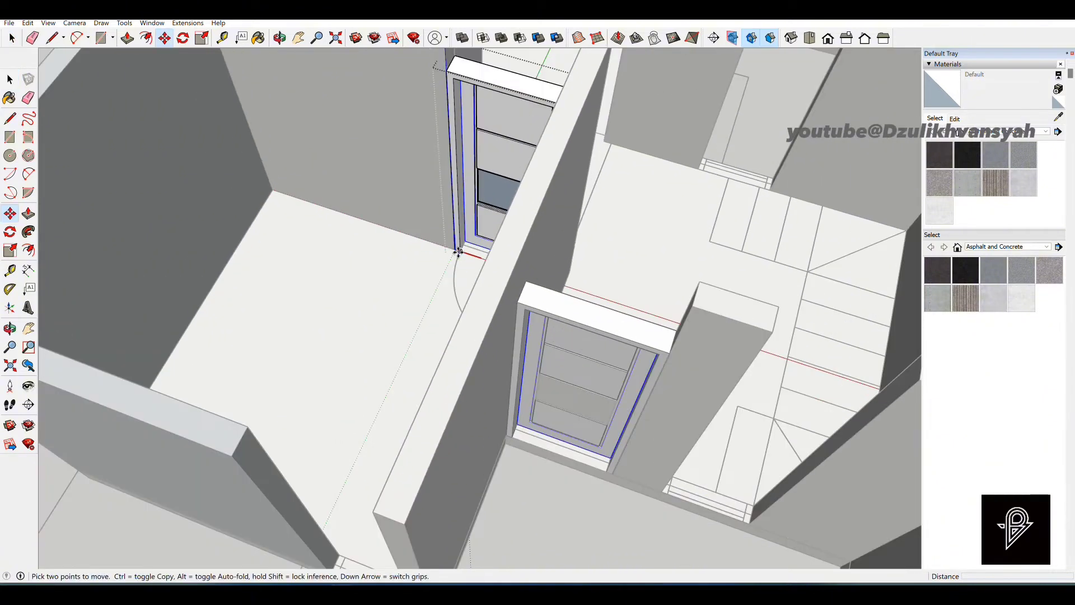
pyautogui.press('space')
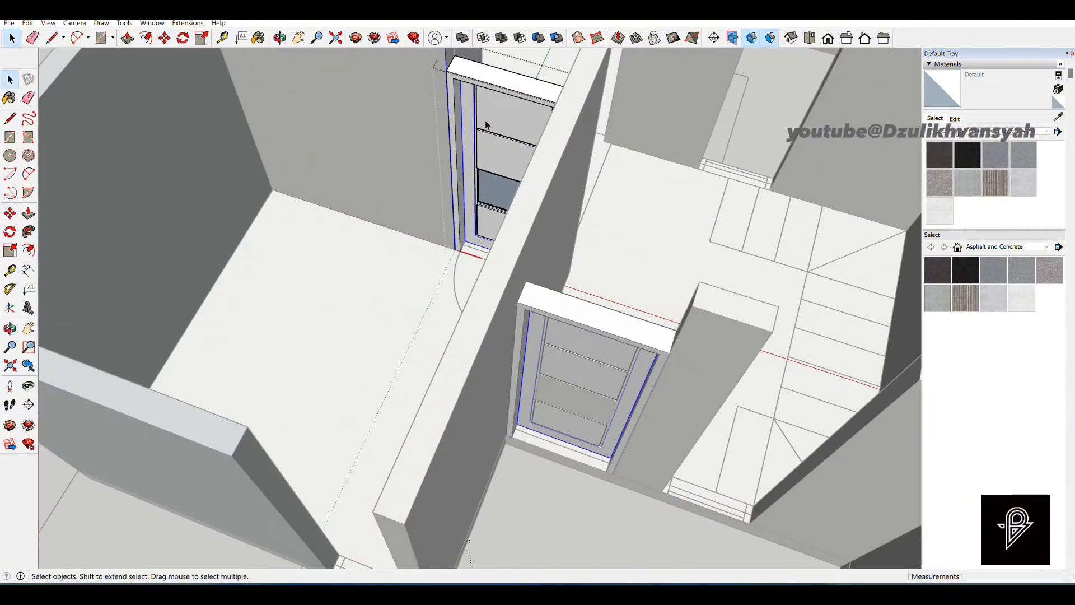
pyautogui.press('m')
pyautogui.click(454, 254)
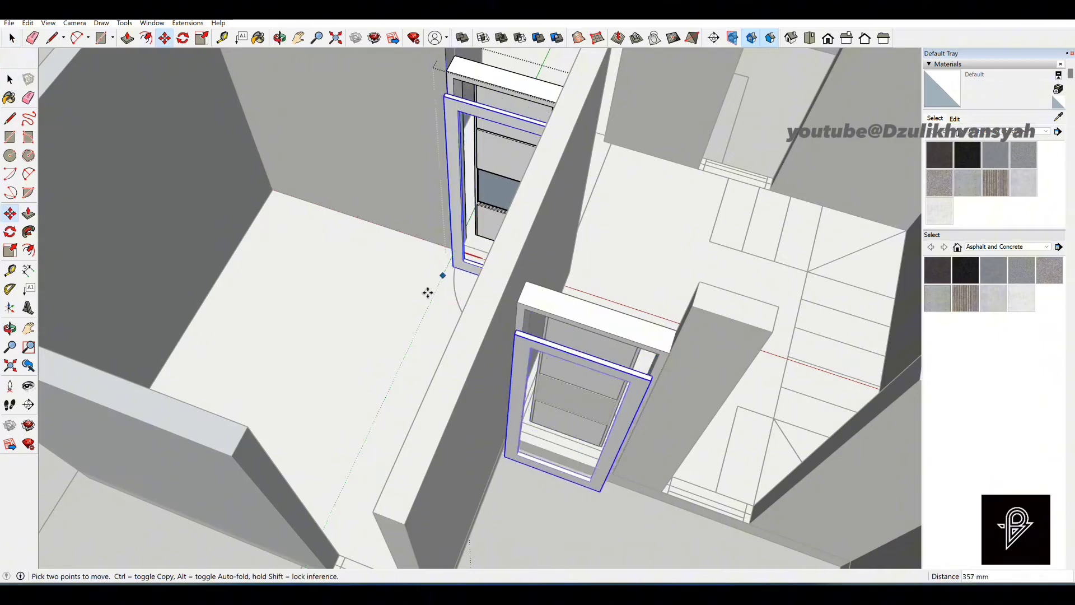
pyautogui.press('space')
pyautogui.scroll(-5, 484, 341)
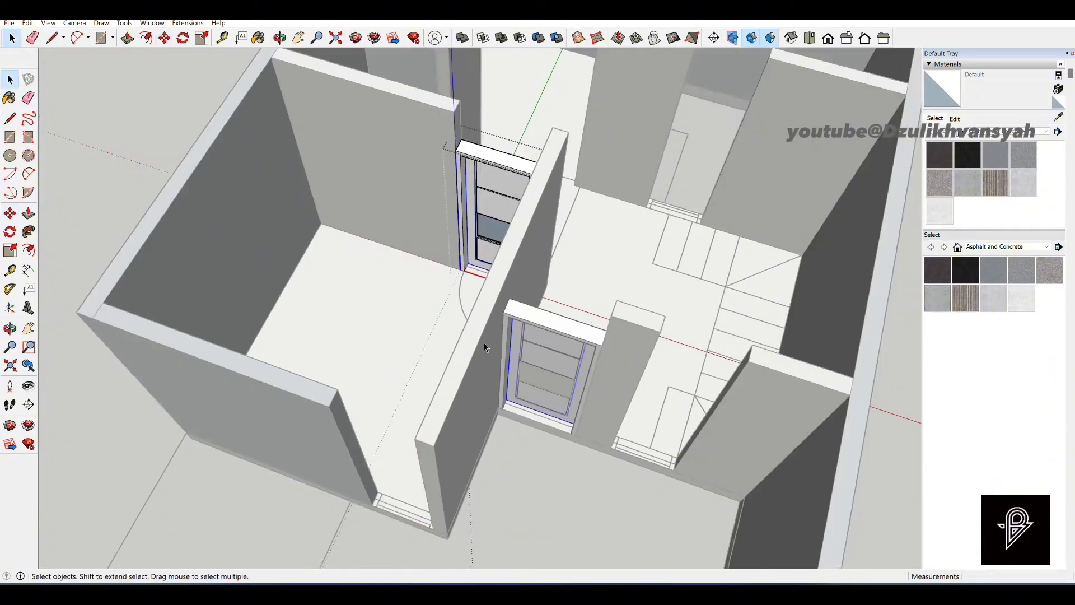
# Rotate the pasted room door horizontally about a point on its top face so it faces the other way.
pyautogui.moveTo(484, 341); pyautogui.dragTo(484, 196, button='middle')
pyautogui.scroll(-3, 484, 196)
pyautogui.scroll(4, 507, 226)
pyautogui.scroll(3, 509, 232)
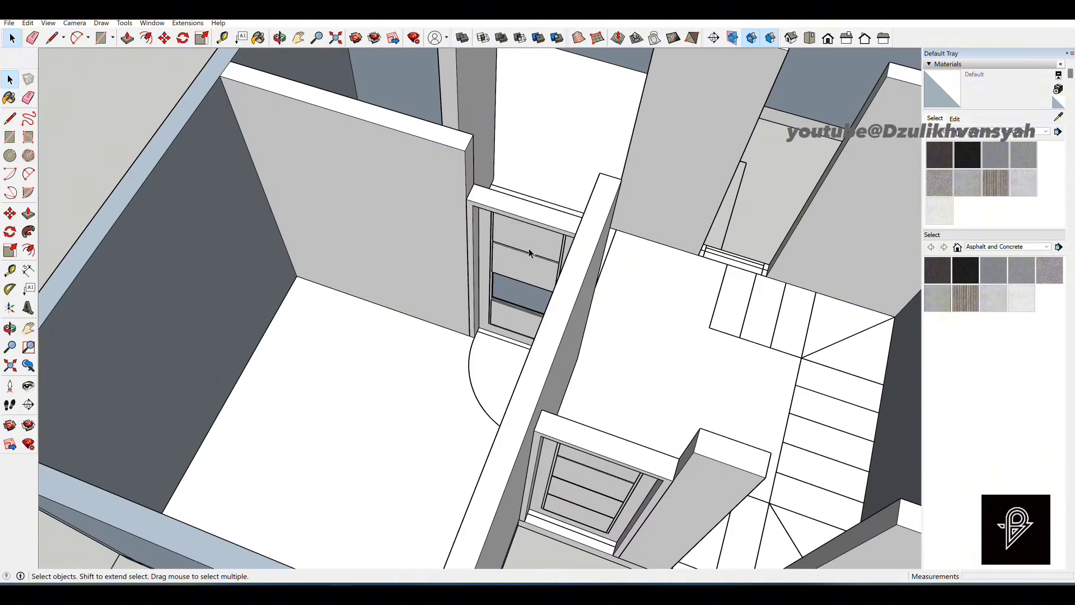
pyautogui.scroll(4, 520, 247)
pyautogui.click(182, 38)
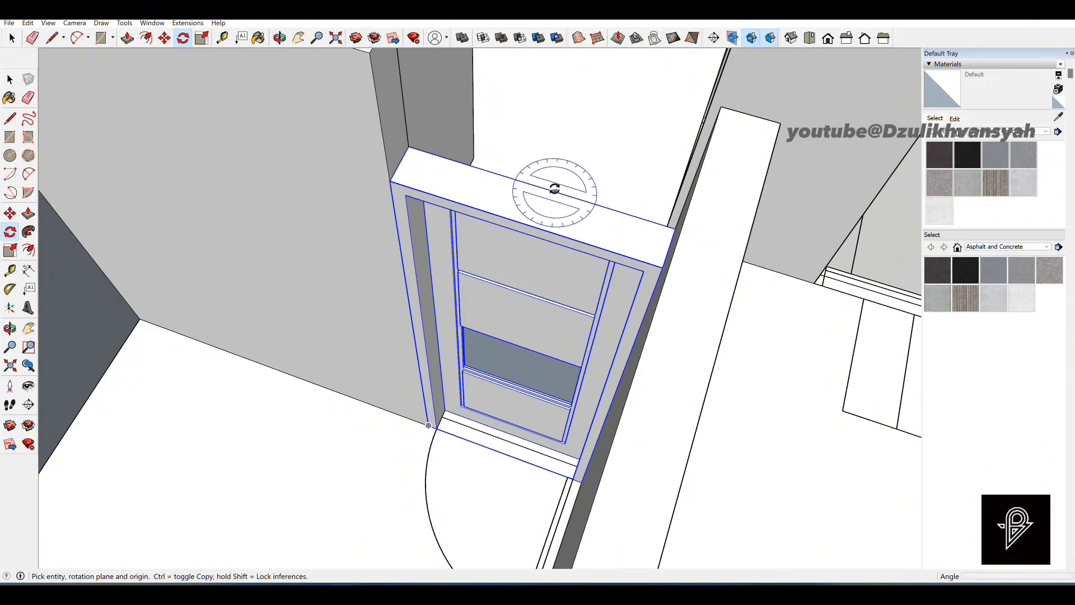
pyautogui.click(531, 184)
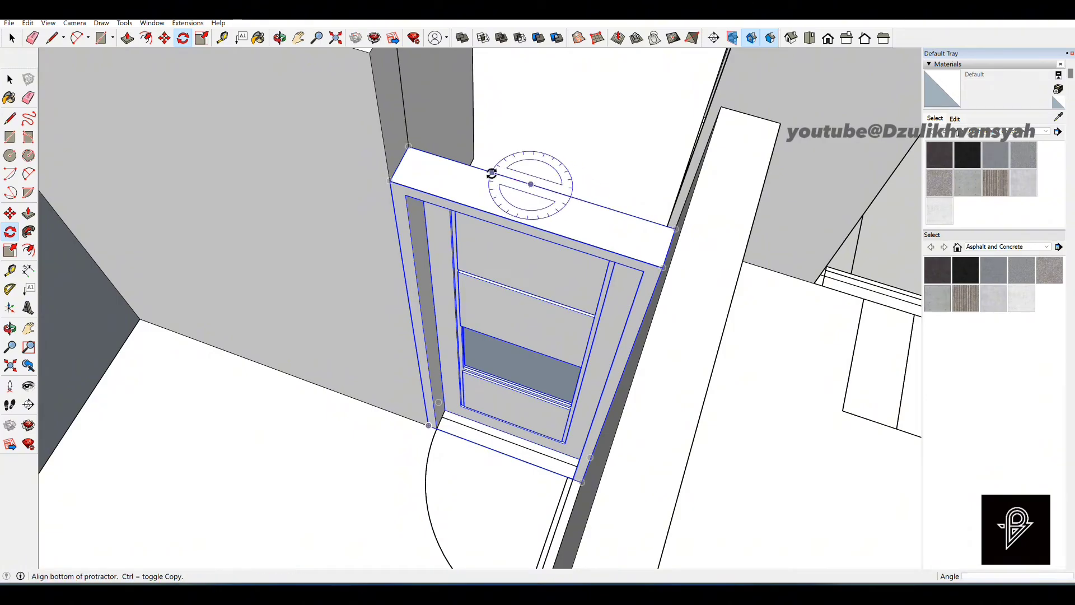
pyautogui.click(491, 173)
pyautogui.click(488, 200)
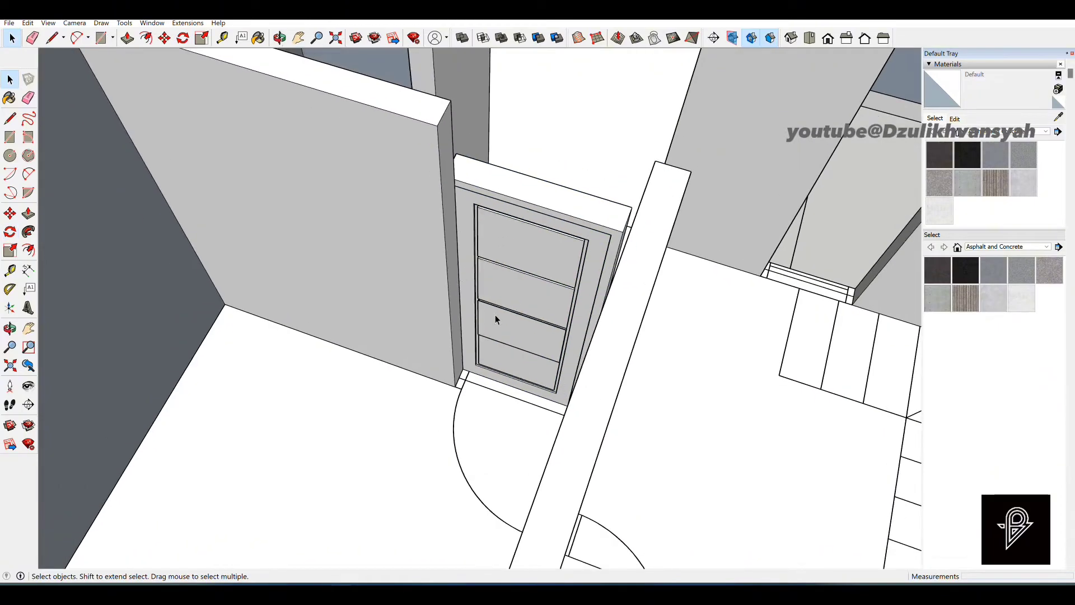
# Move the rotated room door 50 mm to adjust its position in the doorway.
pyautogui.press('m')
pyautogui.scroll(5, 554, 392)
pyautogui.press('space')
pyautogui.scroll(-2, 633, 440)
pyautogui.click(633, 439)
pyautogui.press('m')
pyautogui.scroll(2, 633, 445)
pyautogui.click(633, 448)
pyautogui.write('50')
pyautogui.press('Return')
# Paste another copy of the door at the lower corner of the rear doorway.
pyautogui.moveTo(633, 460); pyautogui.dragTo(443, 280, button='middle')
pyautogui.press('space')
pyautogui.scroll(-8, 458, 212)
pyautogui.hotkey('ctrl', 'v')
pyautogui.scroll(8, 465, 360)
pyautogui.click(462, 366)
# Rotate the newly pasted door about its lower corner to align it with the rear doorway.
pyautogui.click(183, 37)
pyautogui.click(461, 366)
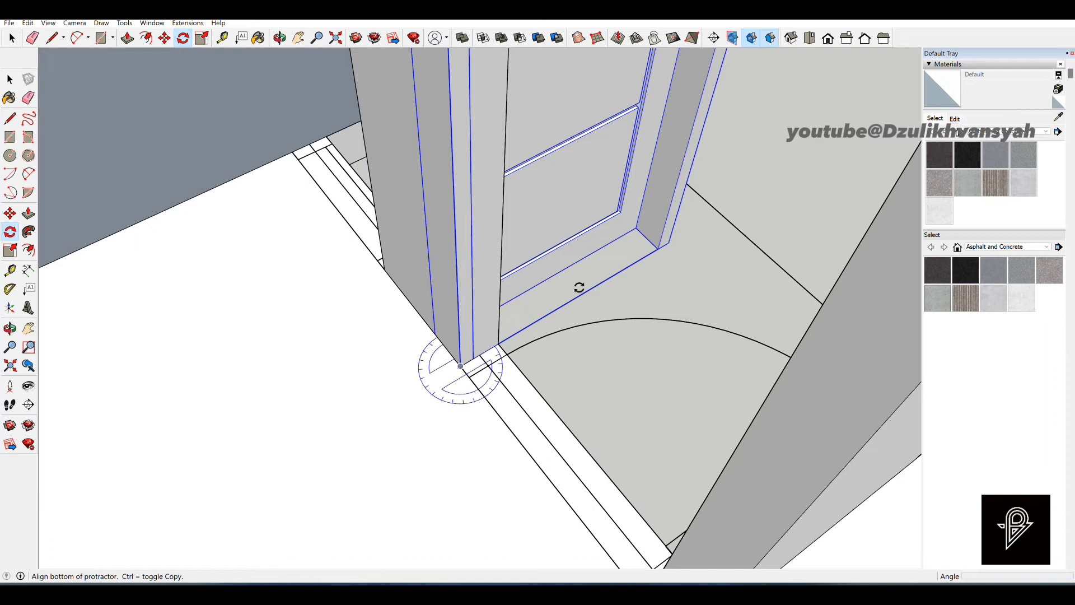
pyautogui.click(672, 245)
# On the front elevation, draw a line from the ground-floor line to the nearest lower corner of the narrow window beside the door.
pyautogui.scroll(-3, 672, 245)
pyautogui.scroll(-10, 667, 236)
pyautogui.moveTo(667, 235); pyautogui.dragTo(544, 295, button='middle')
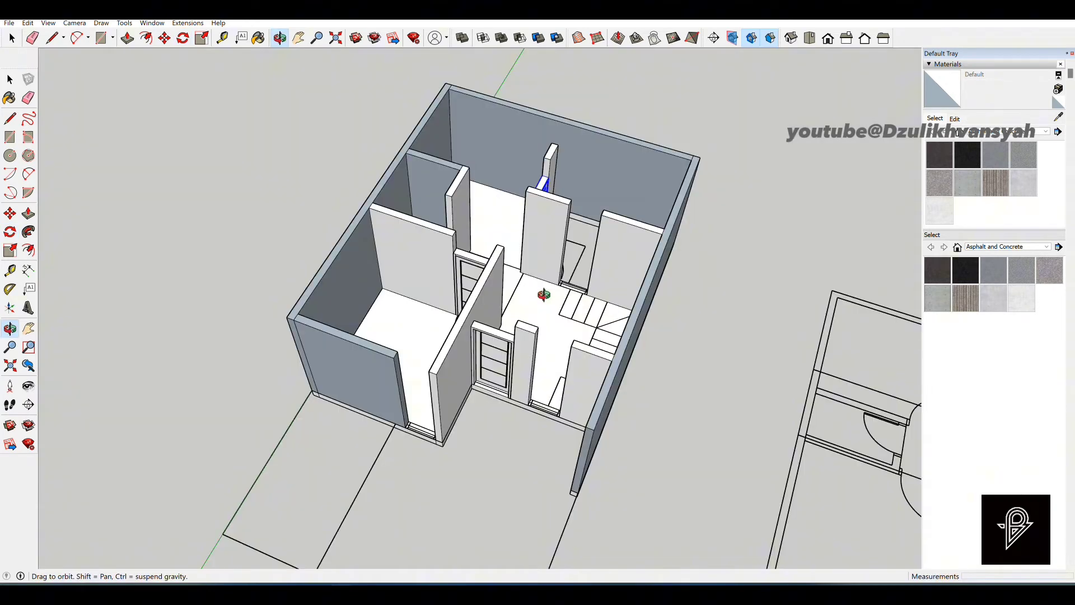
pyautogui.scroll(-10, 544, 295)
pyautogui.keyDown('shift'); pyautogui.moveTo(345, 408); pyautogui.dragTo(419, 289, button='middle'); pyautogui.keyUp('shift')
pyautogui.scroll(10, 484, 443)
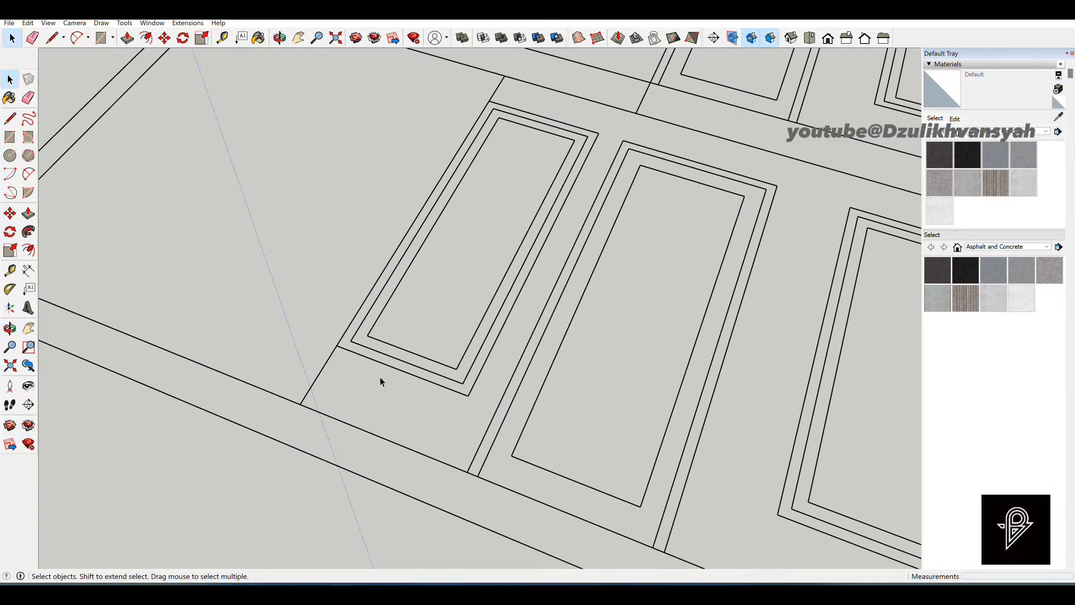
pyautogui.press('l')
pyautogui.scroll(3, 299, 401)
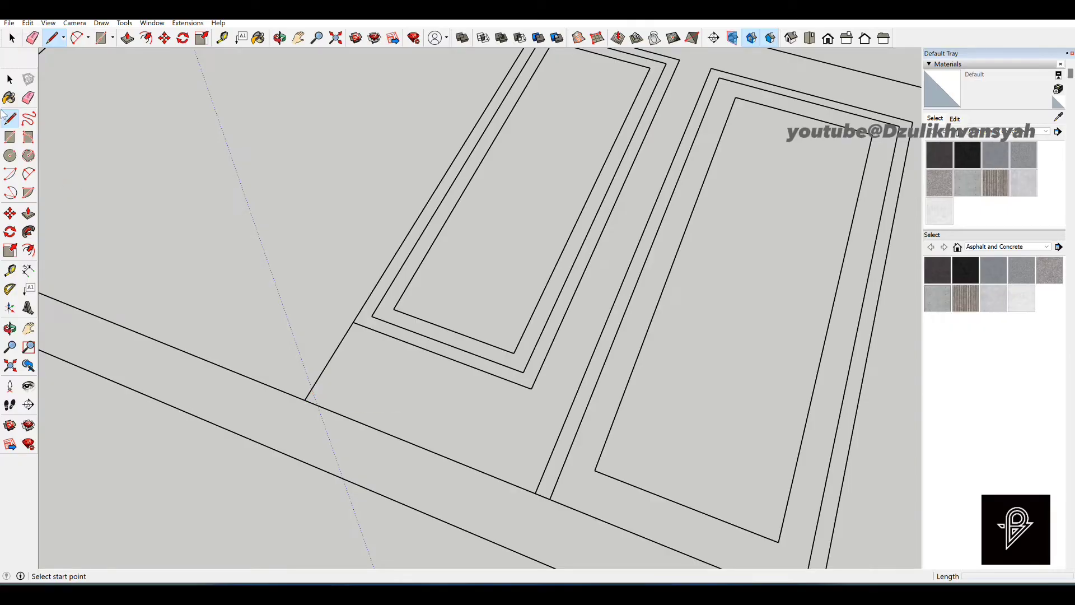
pyautogui.click(305, 399)
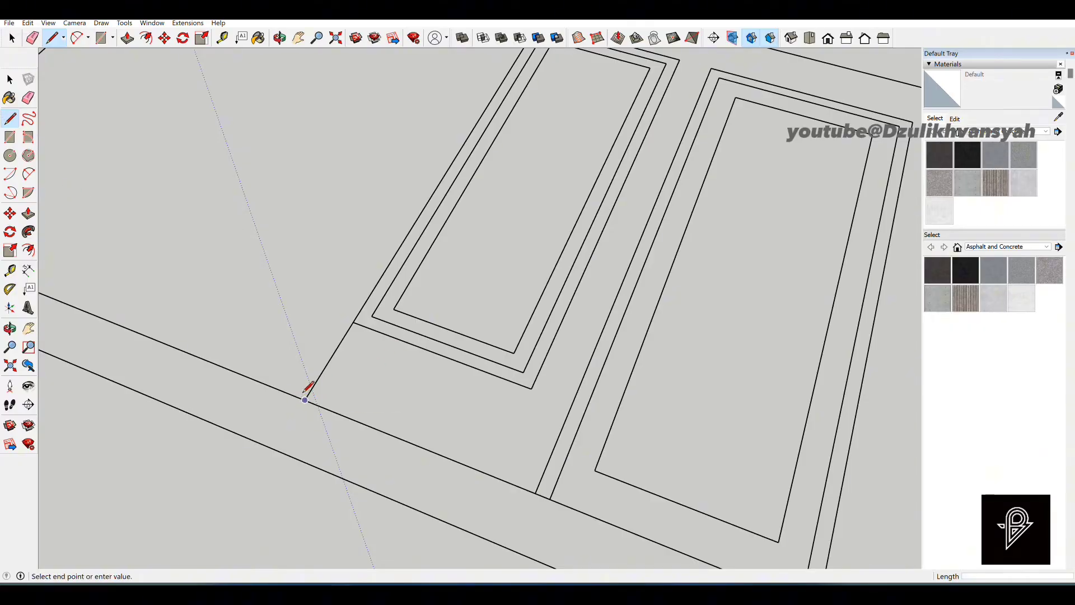
pyautogui.click(353, 322)
pyautogui.press('space')
pyautogui.scroll(-10, 384, 420)
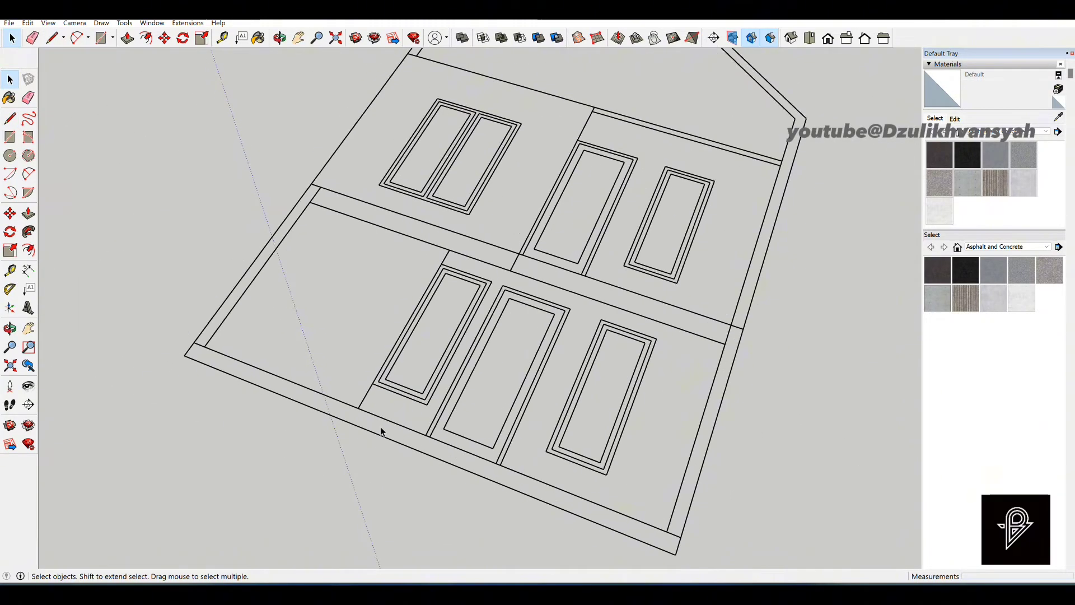
# Open the wall group of the 3D house model for editing near the front window opening.
pyautogui.scroll(-4, 408, 459)
pyautogui.scroll(3, 379, 115)
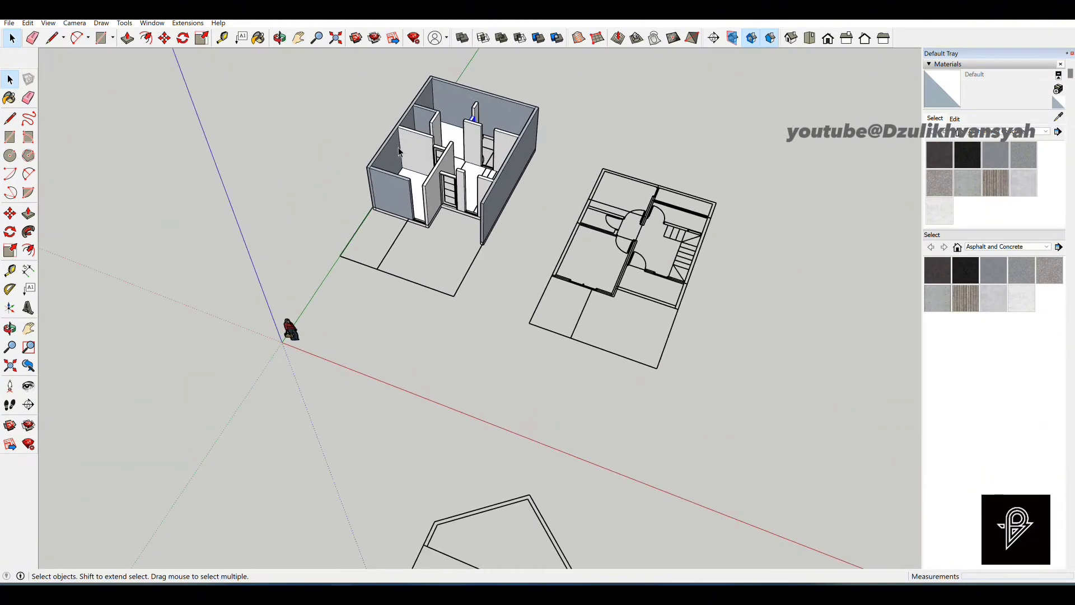
pyautogui.scroll(-2, 404, 154)
pyautogui.scroll(6, 388, 117)
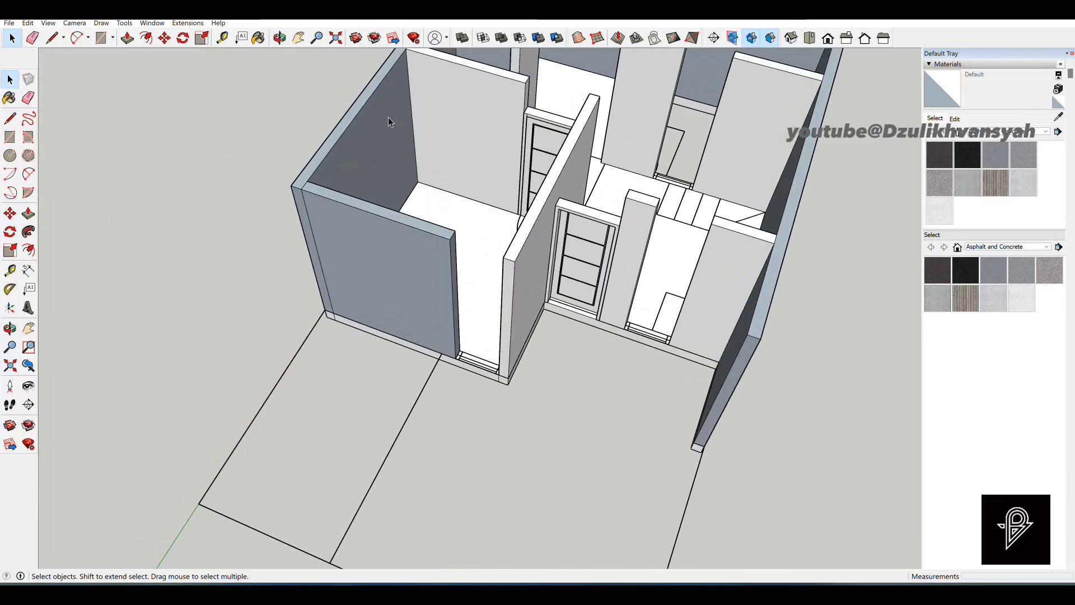
pyautogui.scroll(-3, 525, 391)
pyautogui.scroll(6, 492, 293)
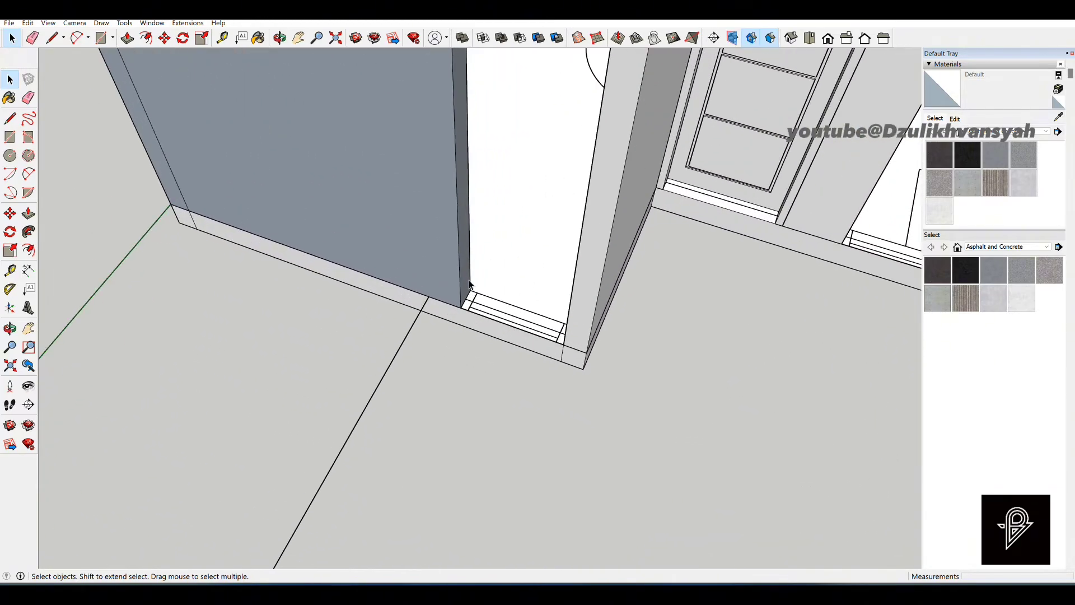
pyautogui.scroll(-3, 487, 282)
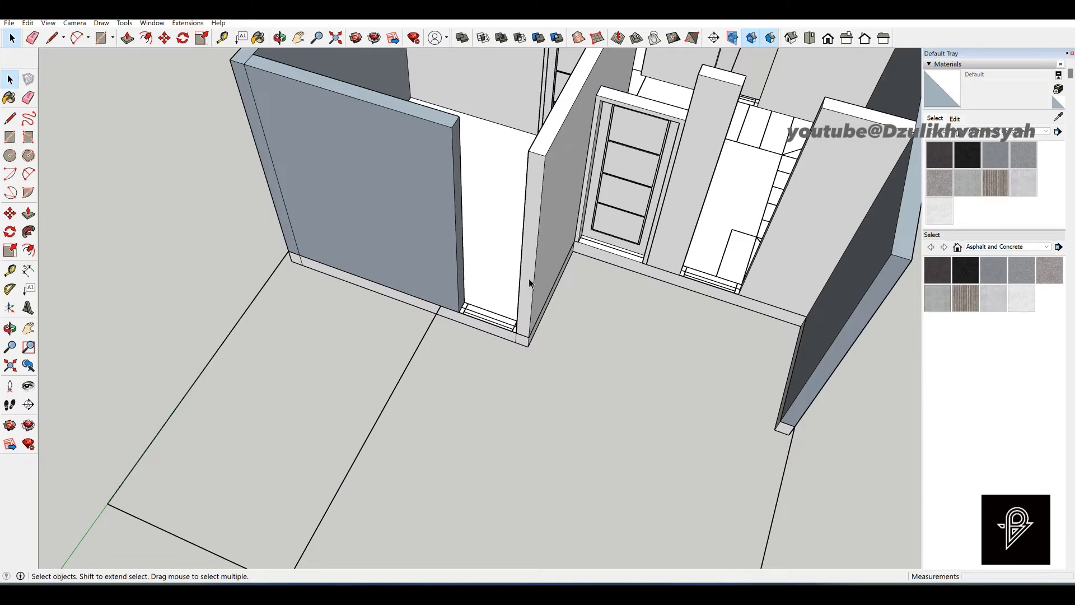
pyautogui.scroll(-2, 374, 343)
pyautogui.scroll(5, 447, 251)
pyautogui.scroll(2, 448, 235)
pyautogui.click(452, 221)
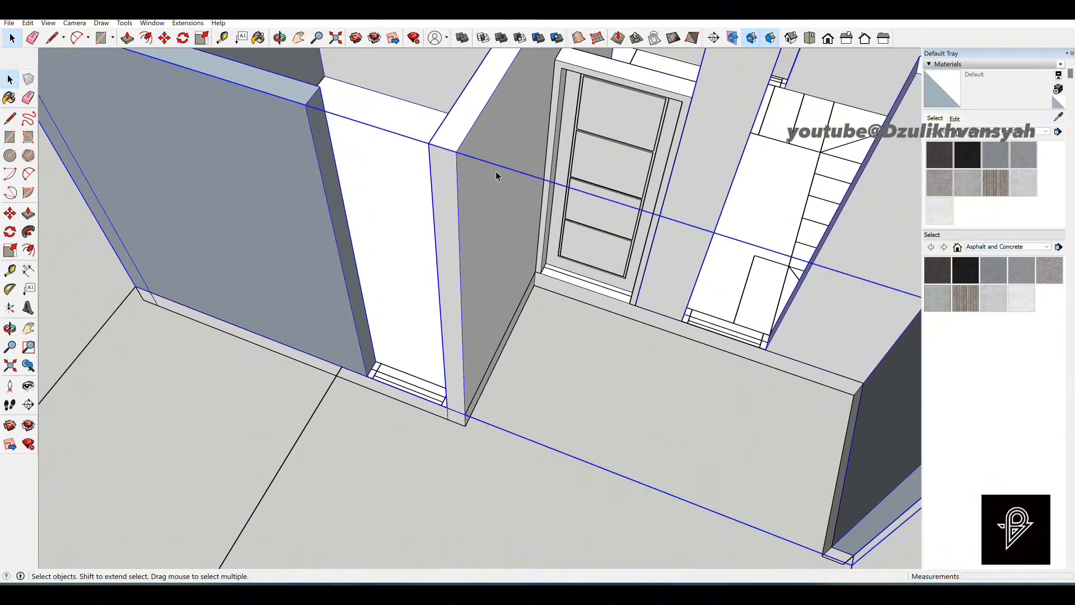
pyautogui.rightClick(494, 189)
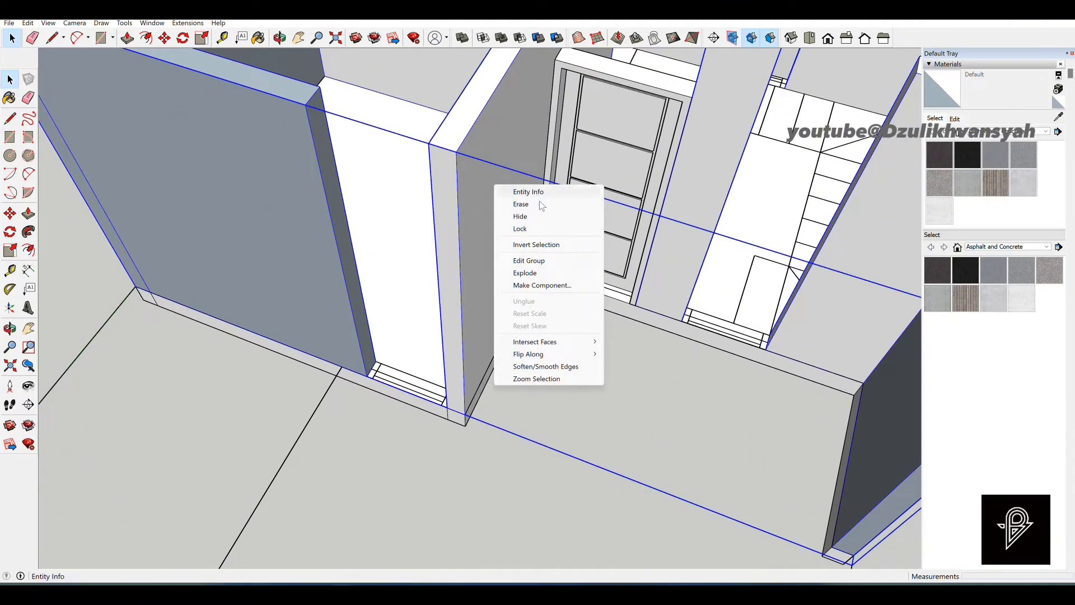
pyautogui.click(551, 259)
# Draw a rectangle across the base of the front room's narrow window opening and extrude it 350 mm upward as a sill wall.
pyautogui.scroll(4, 382, 346)
pyautogui.press('r')
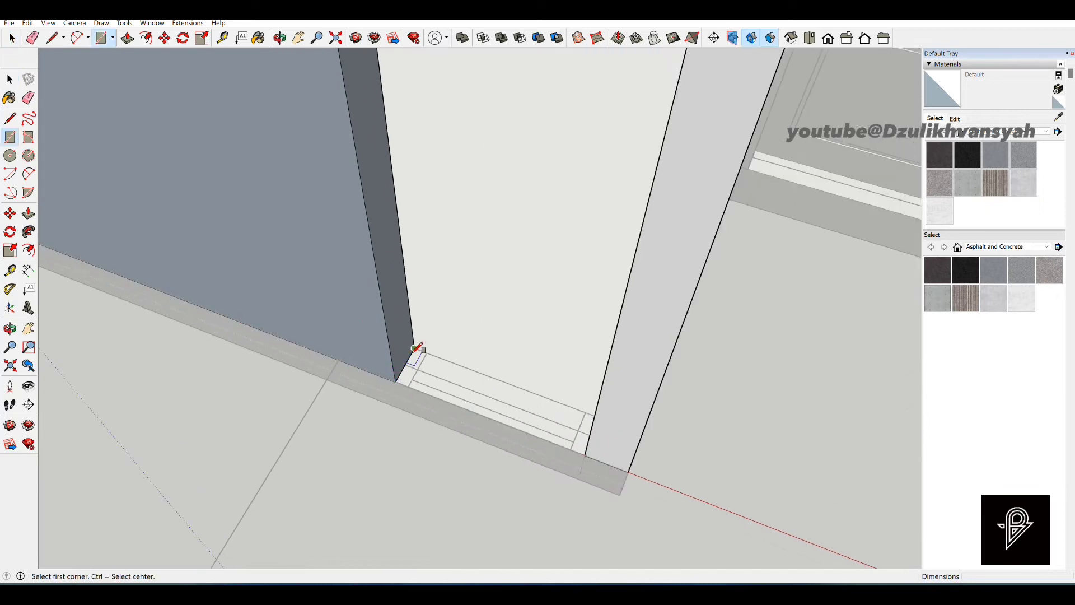
pyautogui.click(415, 349)
pyautogui.click(586, 454)
pyautogui.press('p')
pyautogui.click(499, 398)
pyautogui.write('35')
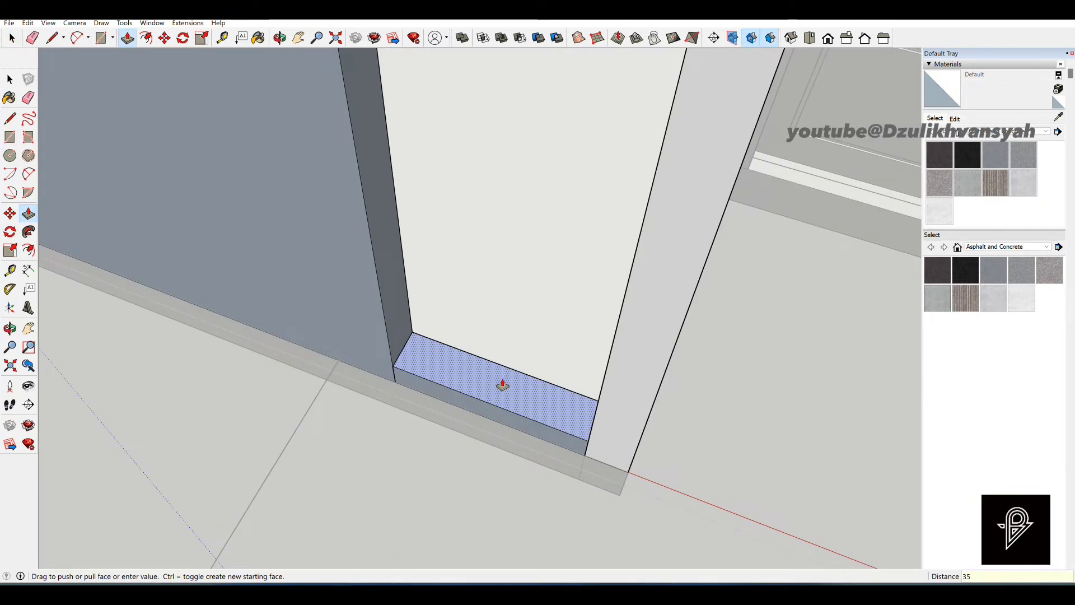
pyautogui.write('0')
pyautogui.press('Return')
# Draw a 700 × 150 mm rectangle at the base of the window opening beside the front door and extrude it 350 mm upward.
pyautogui.scroll(-6, 232, 262)
pyautogui.press('space')
pyautogui.scroll(6, 531, 259)
pyautogui.press('r')
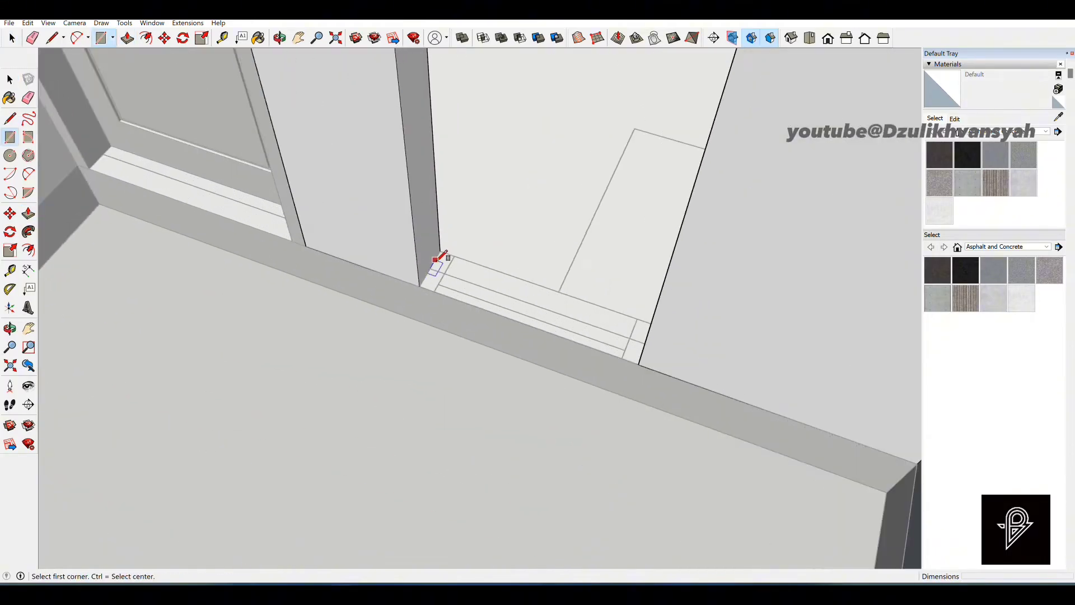
pyautogui.click(439, 252)
pyautogui.click(642, 366)
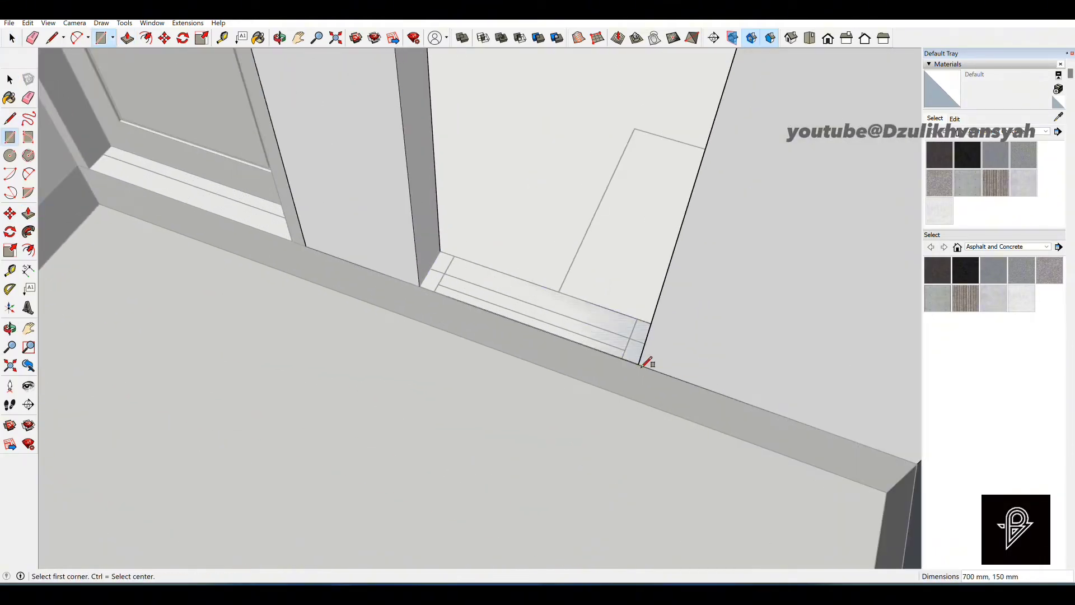
pyautogui.press('p')
pyautogui.click(595, 314)
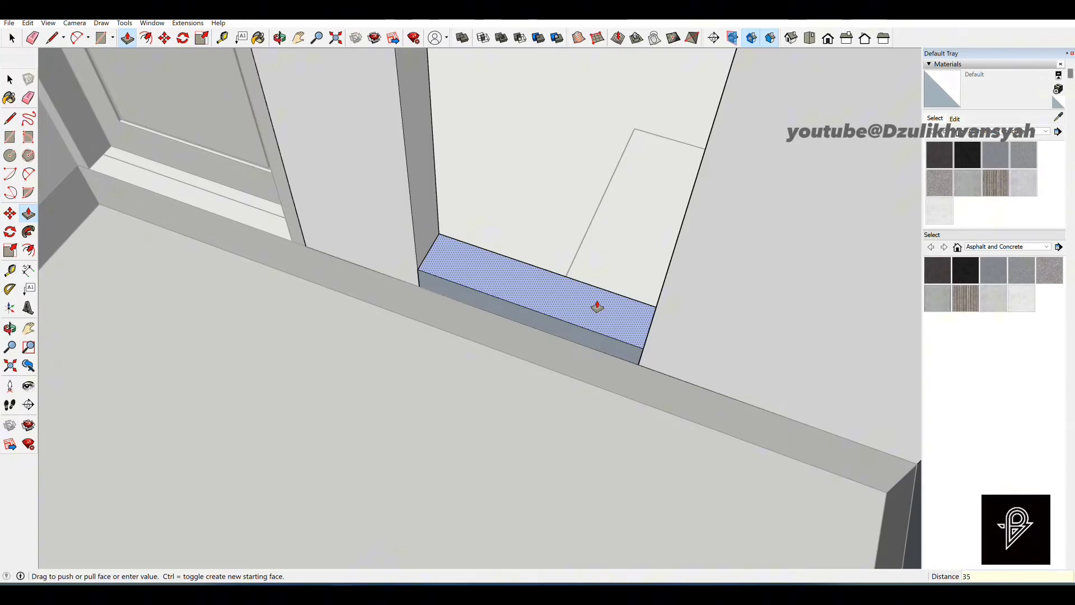
pyautogui.press('Return')
# Draw a rectangle across the base of the rear window opening beside the door and pull it up as a sill wall.
pyautogui.scroll(-6, 597, 307)
pyautogui.moveTo(555, 331); pyautogui.dragTo(619, 199, button='middle')
pyautogui.scroll(5, 609, 330)
pyautogui.scroll(-6, 610, 330)
pyautogui.moveTo(626, 312); pyautogui.dragTo(545, 288, button='middle')
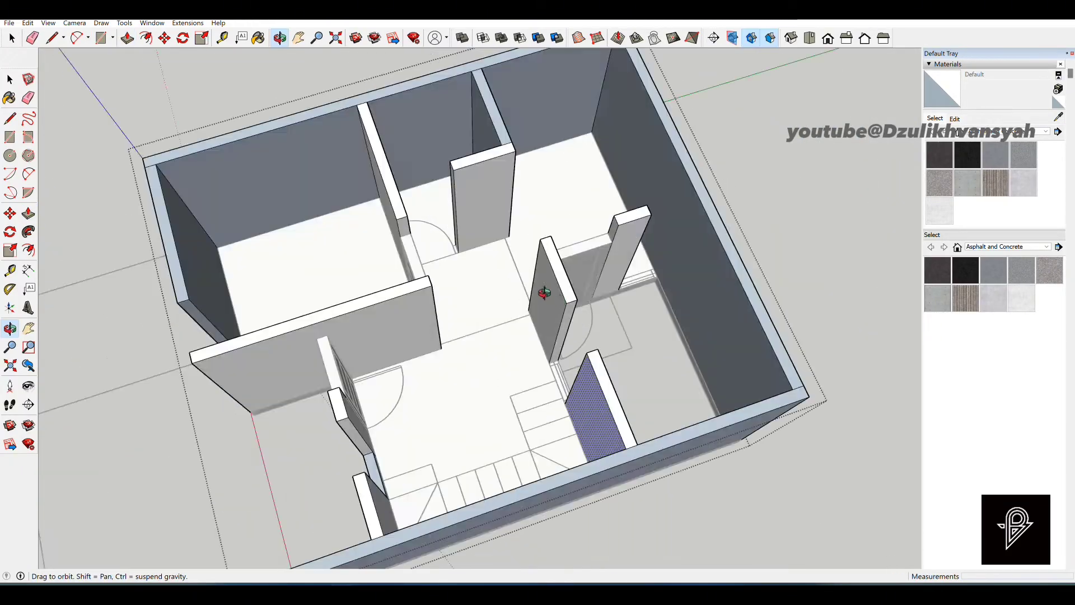
pyautogui.scroll(5, 678, 294)
pyautogui.scroll(6, 677, 294)
pyautogui.press('r')
pyautogui.click(523, 374)
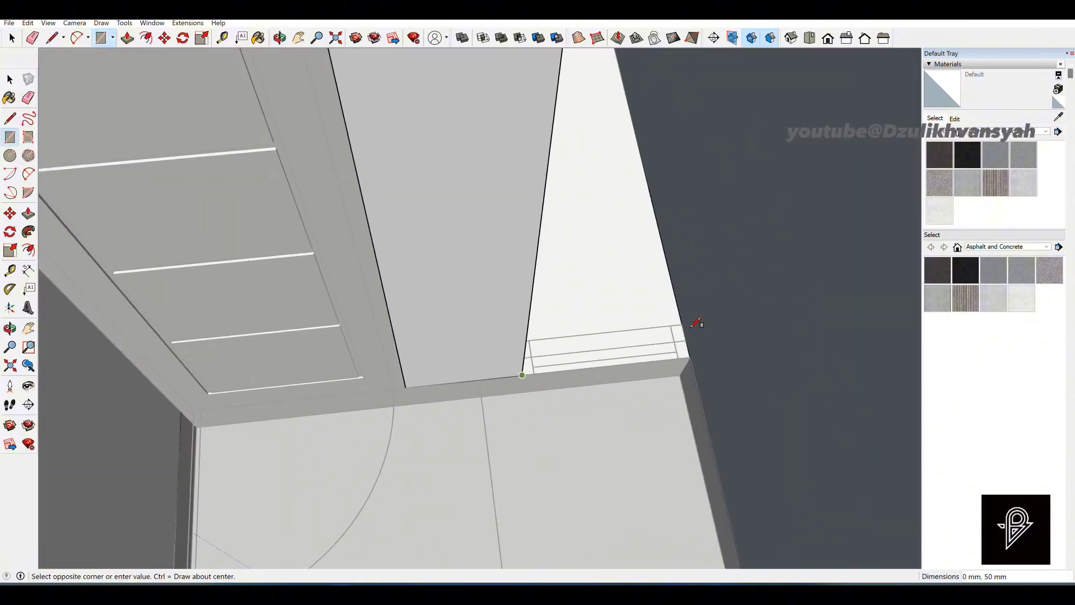
pyautogui.click(689, 321)
pyautogui.press('p')
pyautogui.moveTo(643, 341); pyautogui.dragTo(642, 333)
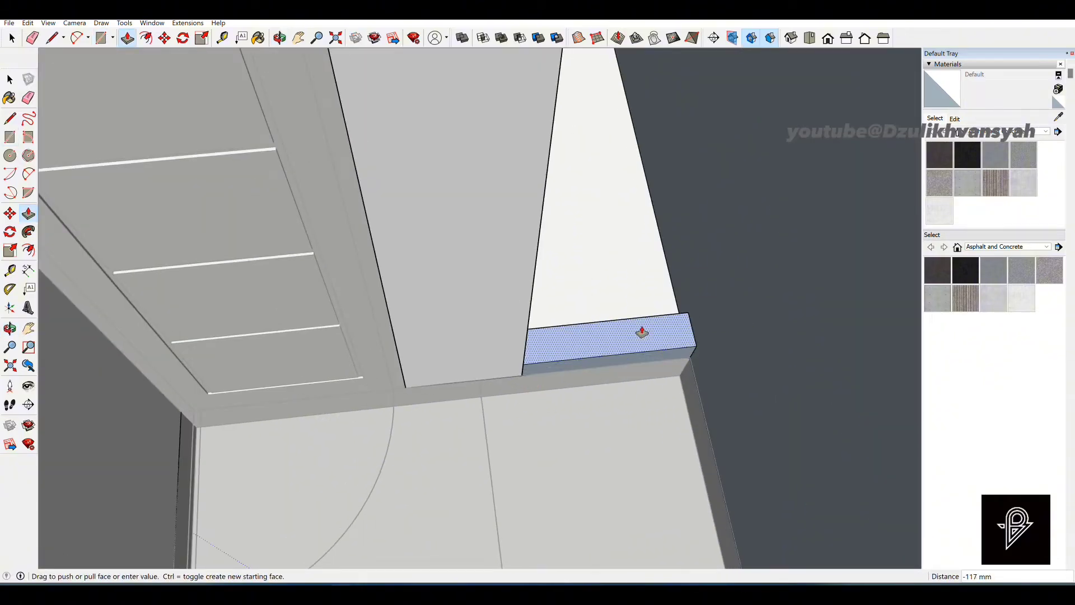
# Draw a line from the front door frame's upper corner across the wall pier to the edge of the adjacent window opening.
pyautogui.scroll(-8, 642, 333)
pyautogui.press('space')
pyautogui.moveTo(636, 276); pyautogui.dragTo(459, 310, button='middle')
pyautogui.scroll(5, 462, 313)
pyautogui.moveTo(640, 183); pyautogui.dragTo(434, 252, button='middle')
pyautogui.scroll(5, 559, 260)
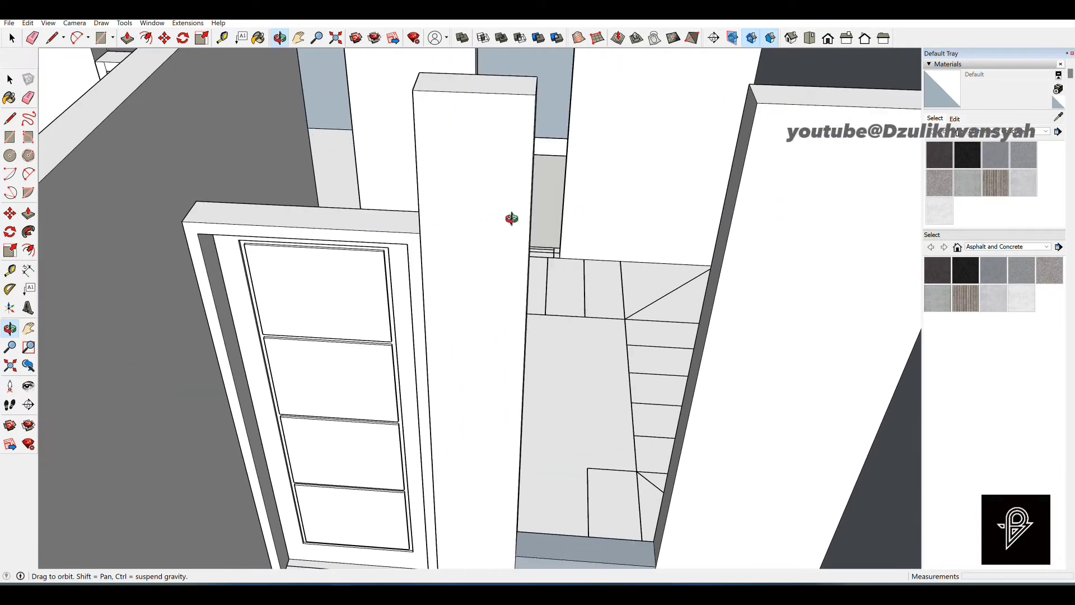
pyautogui.scroll(-3, 455, 259)
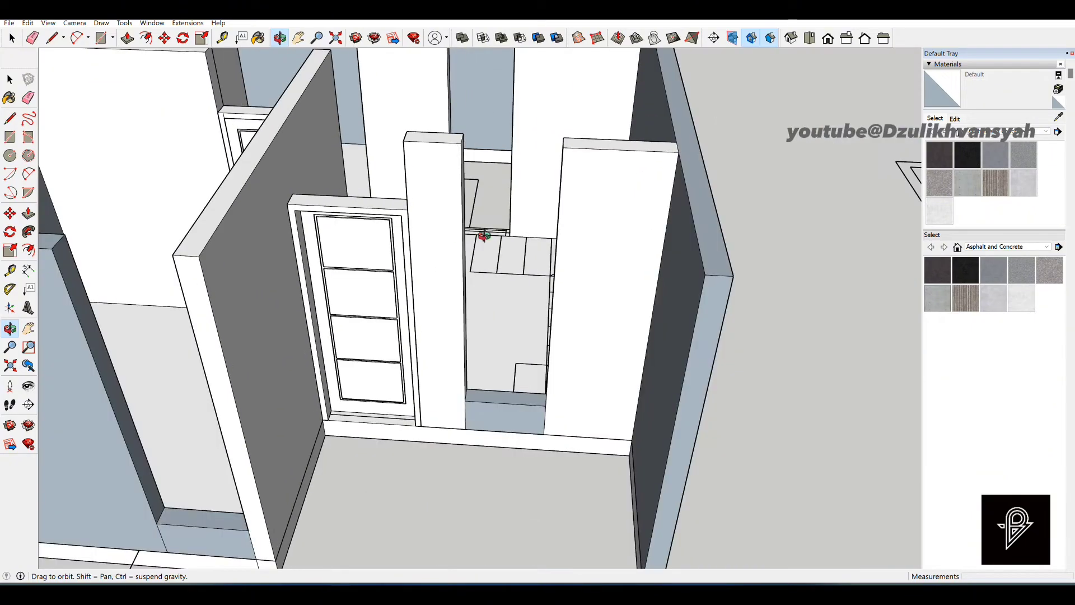
pyautogui.press('l')
pyautogui.scroll(1, 431, 211)
pyautogui.click(392, 207)
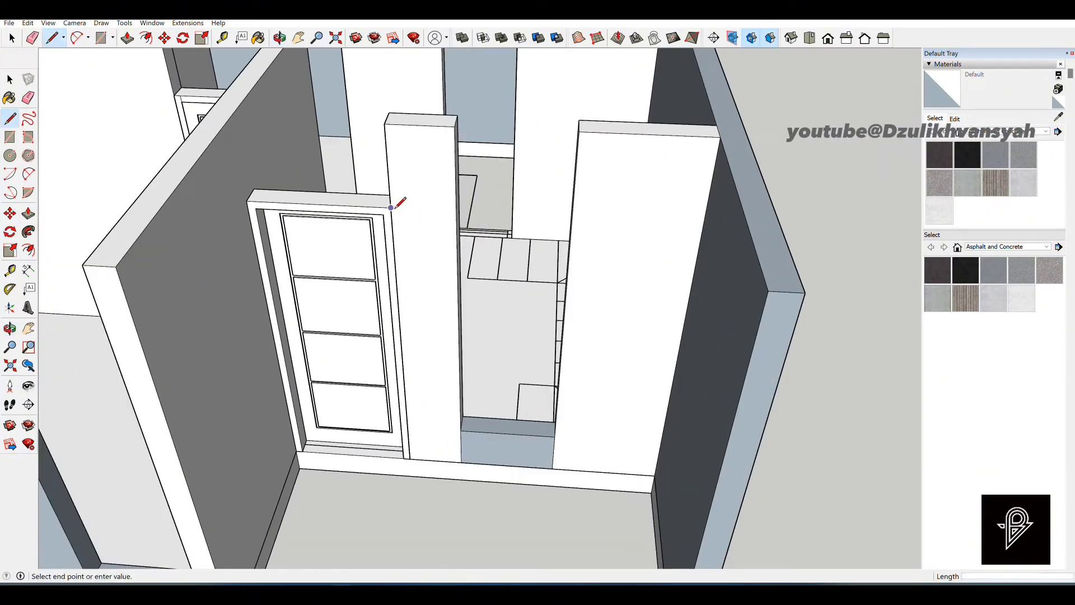
pyautogui.click(457, 211)
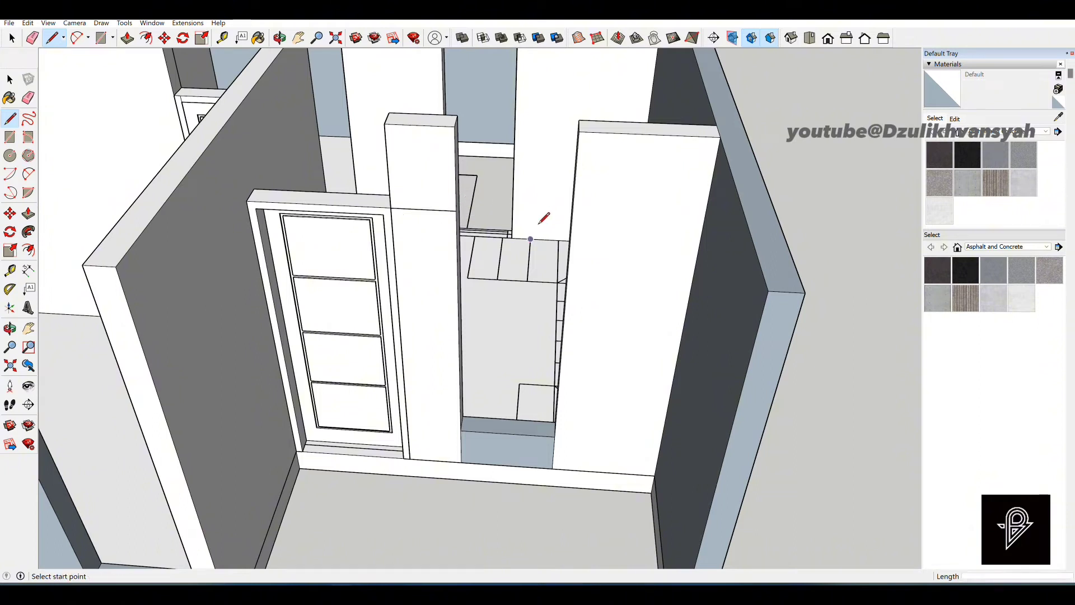
pyautogui.scroll(-2, 529, 231)
pyautogui.press('space')
# Draw a rectangle about 1900 mm high filling the window opening from the line's end to the sill's opposite corner.
pyautogui.scroll(4, 486, 238)
pyautogui.scroll(-2, 486, 239)
pyautogui.scroll(2, 513, 255)
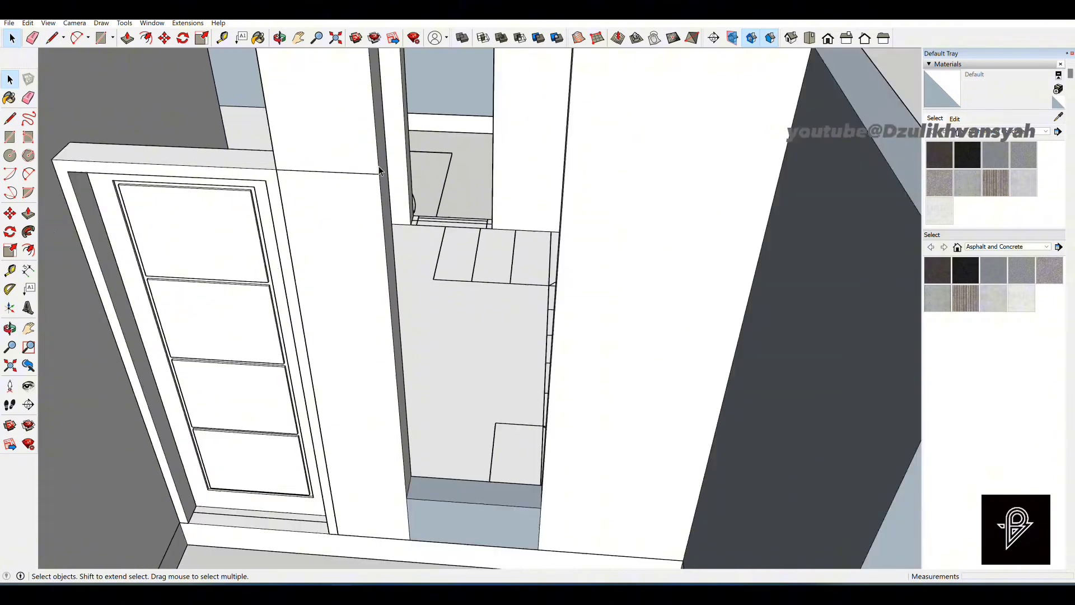
pyautogui.scroll(-1, 380, 171)
pyautogui.press('r')
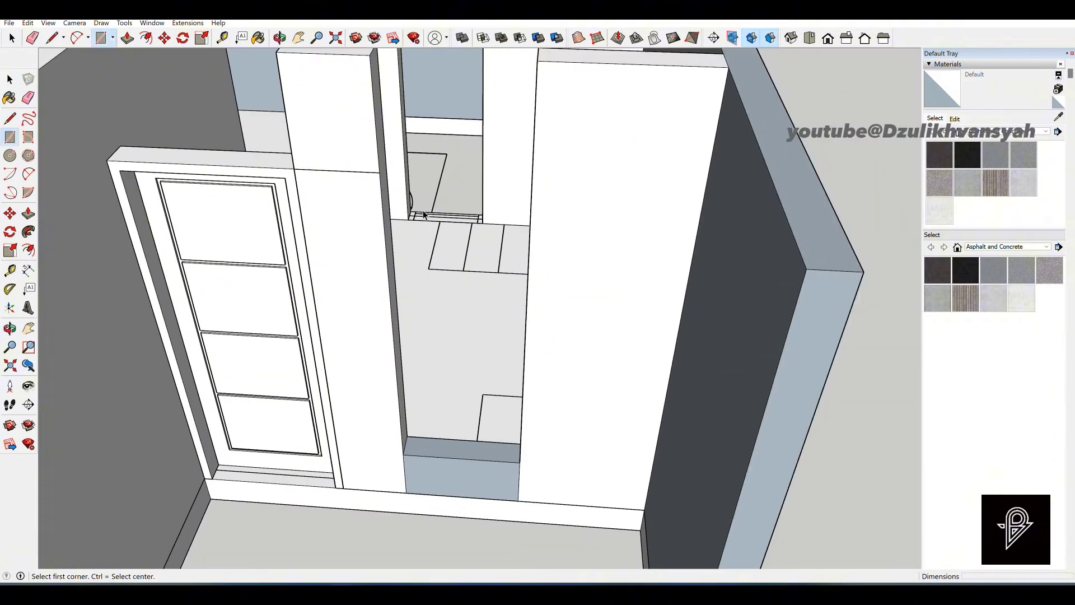
pyautogui.click(380, 172)
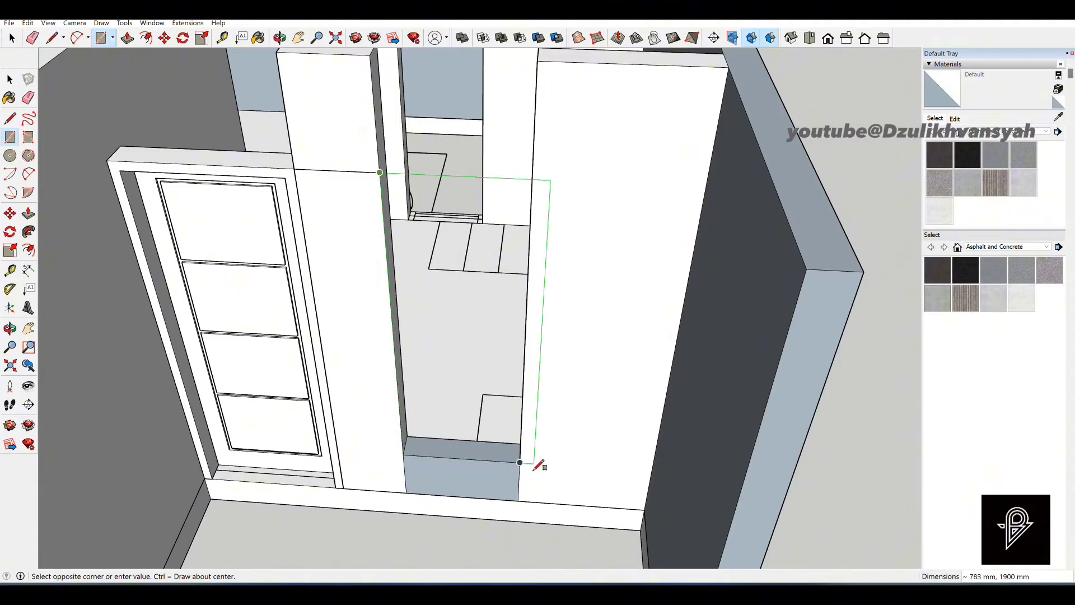
pyautogui.click(519, 462)
pyautogui.press('space')
# Offset the window rectangle's edges 50 mm inward and delete the inner face to leave a frame.
pyautogui.scroll(-2, 472, 288)
pyautogui.scroll(1, 471, 288)
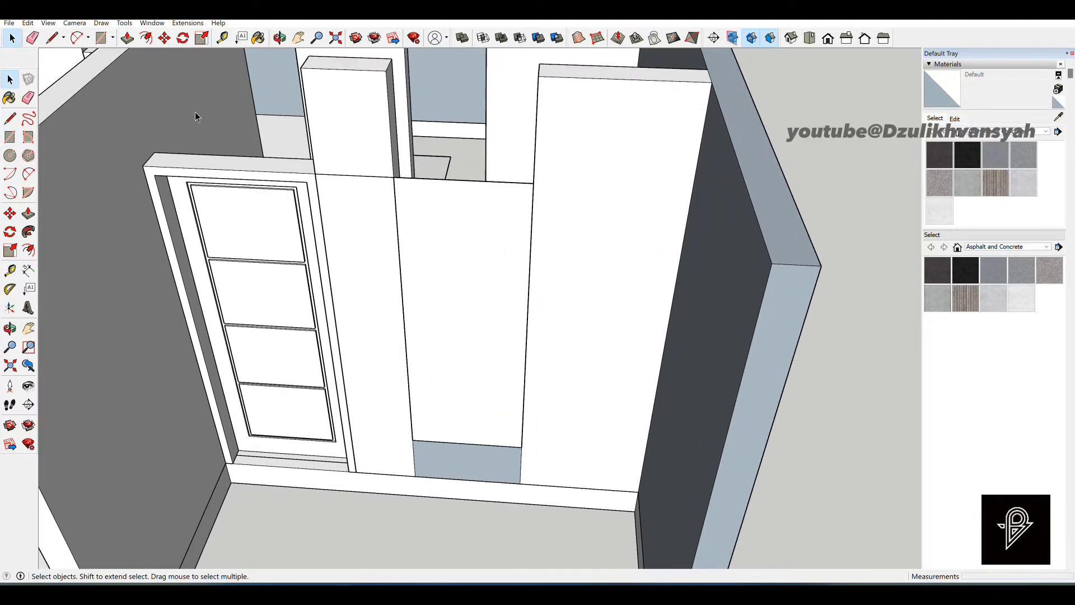
pyautogui.click(145, 38)
pyautogui.scroll(3, 408, 245)
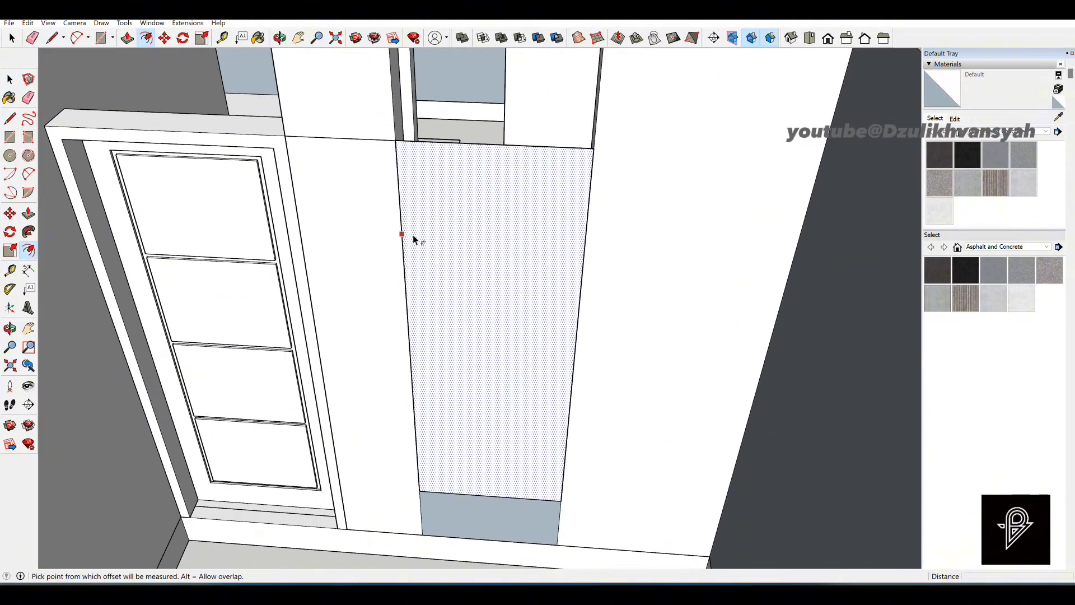
pyautogui.click(412, 234)
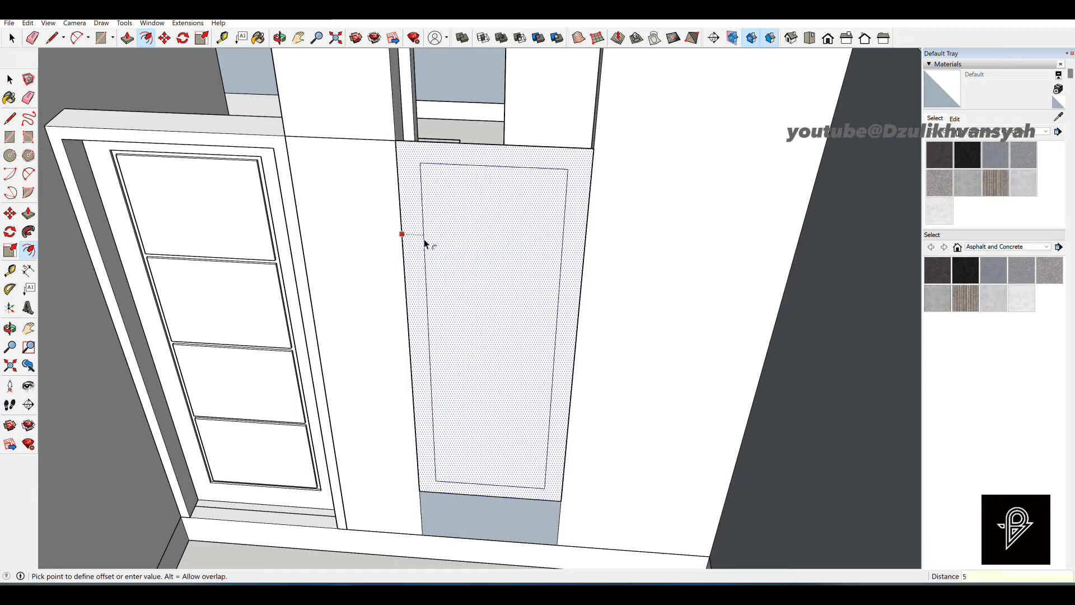
pyautogui.press('Return')
pyautogui.press('space')
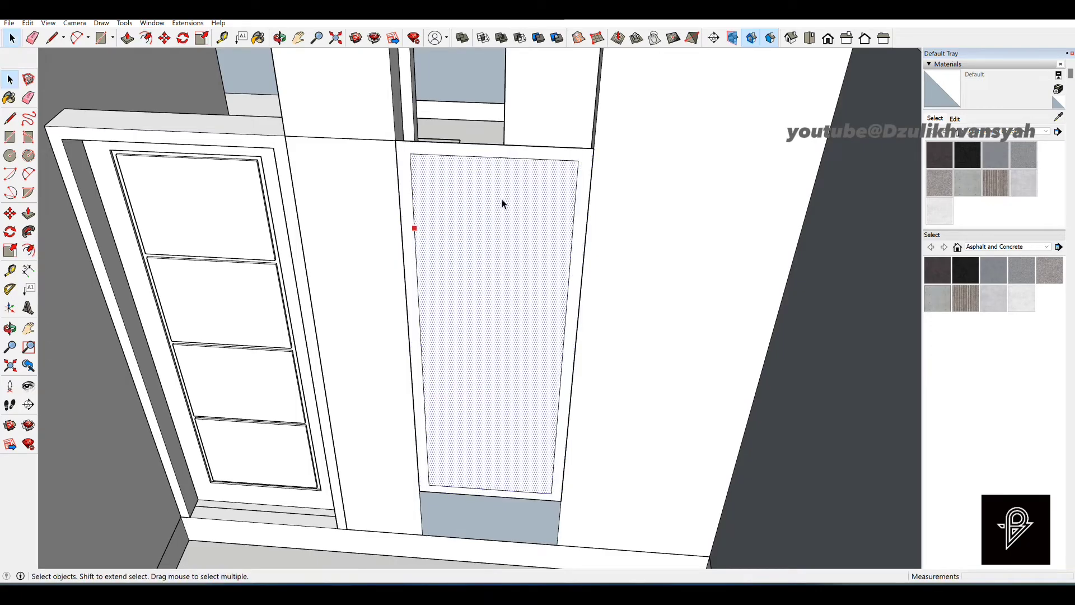
pyautogui.press('Delete')
# Extrude the window frame face 150 mm through the wall's depth.
pyautogui.scroll(3, 469, 333)
pyautogui.press('p')
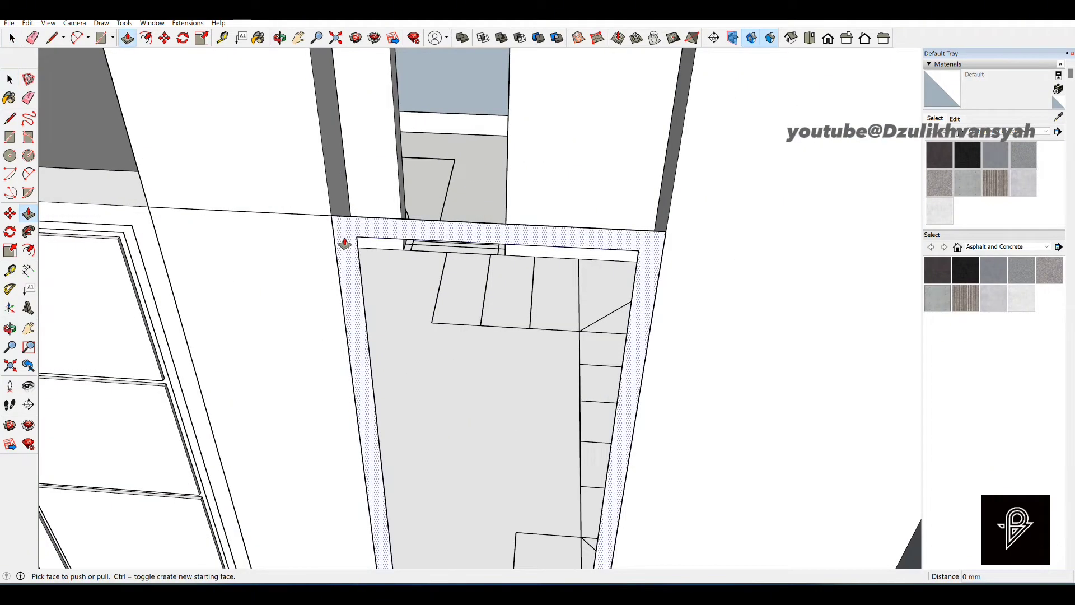
pyautogui.scroll(-2, 345, 244)
pyautogui.click(345, 242)
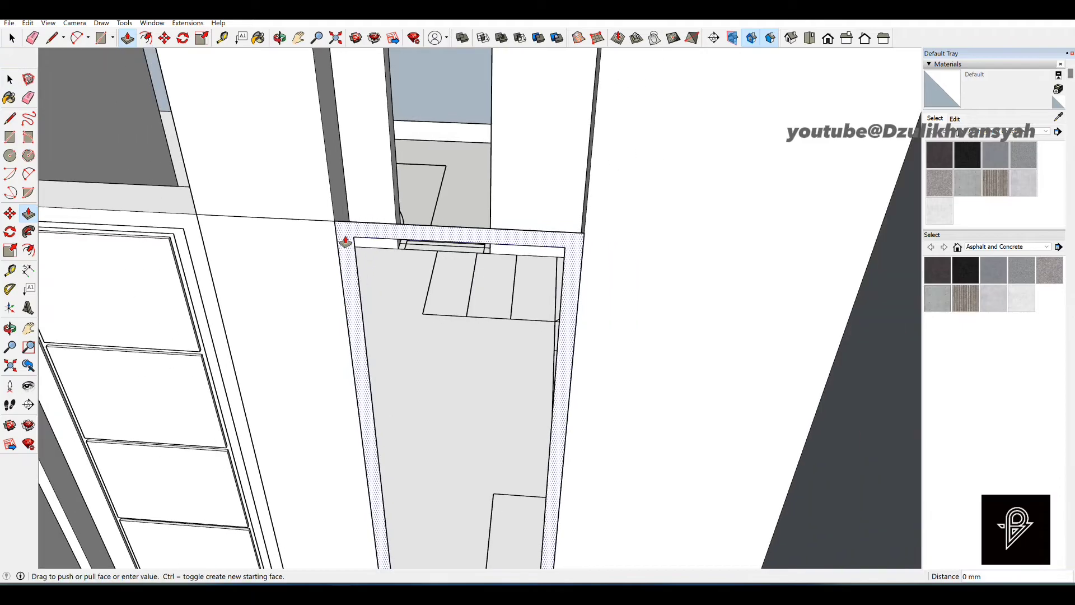
pyautogui.click(342, 163)
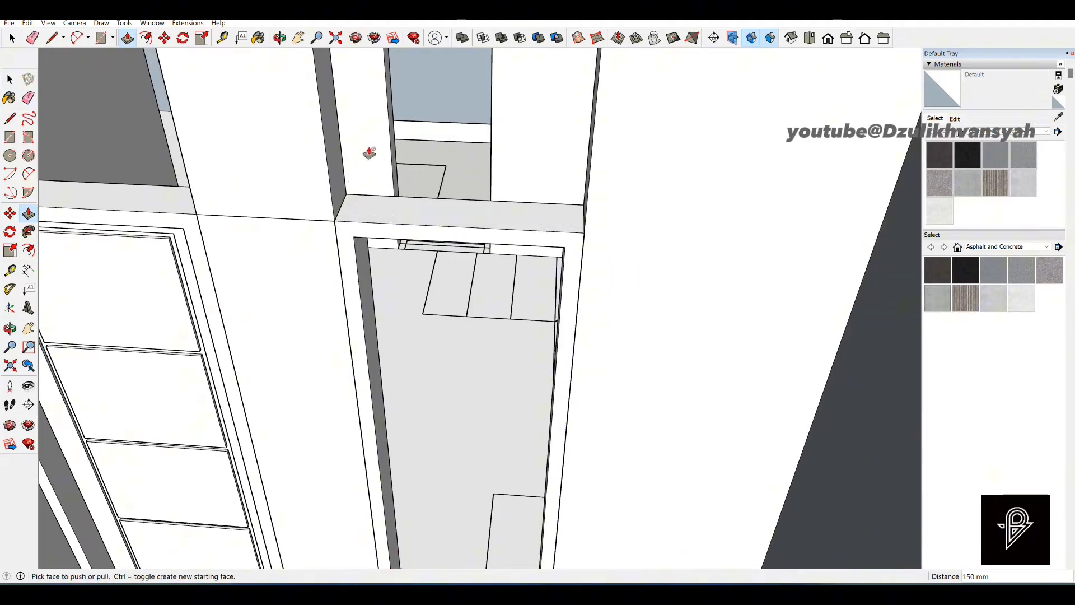
pyautogui.scroll(-2, 358, 227)
pyautogui.scroll(2, 362, 226)
pyautogui.scroll(-4, 377, 165)
pyautogui.press('space')
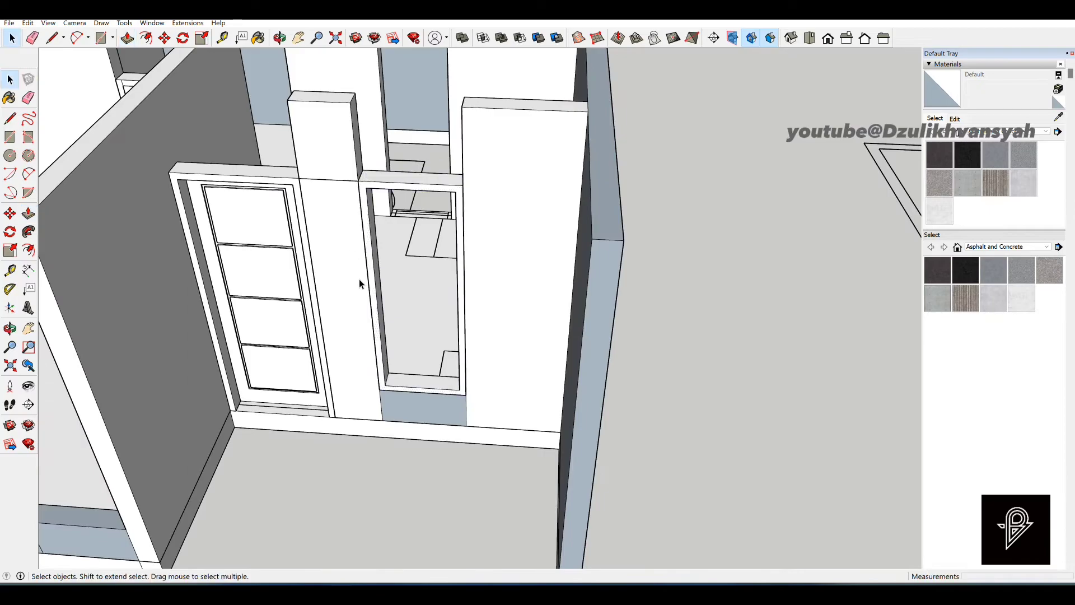
# Select the connected window frame geometry and make it a group.
pyautogui.scroll(3, 358, 279)
pyautogui.click(368, 170)
pyautogui.rightClick(368, 171)
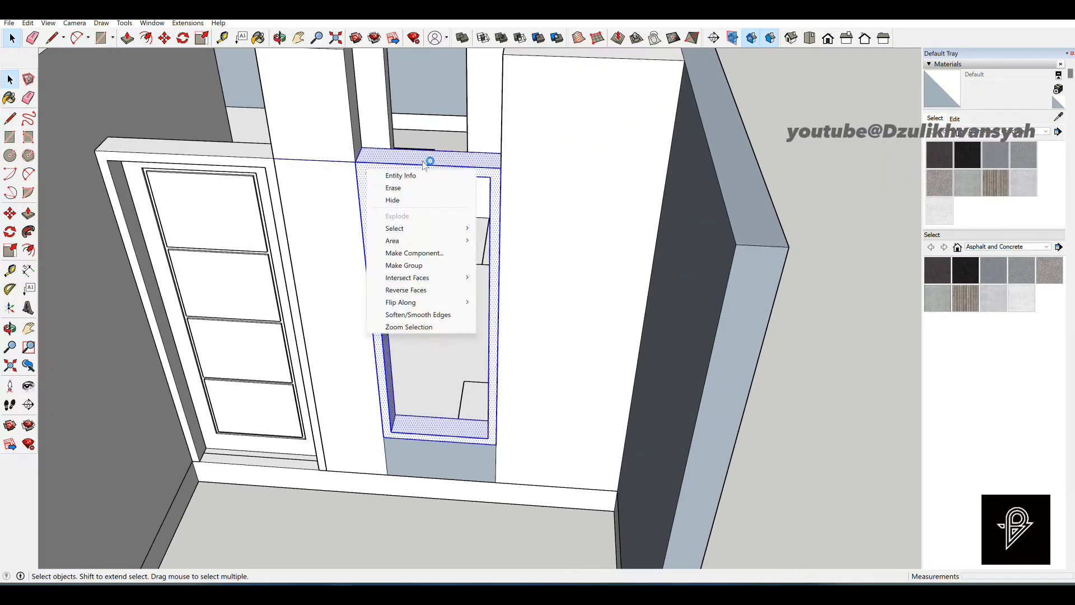
pyautogui.click(433, 268)
pyautogui.scroll(-2, 321, 189)
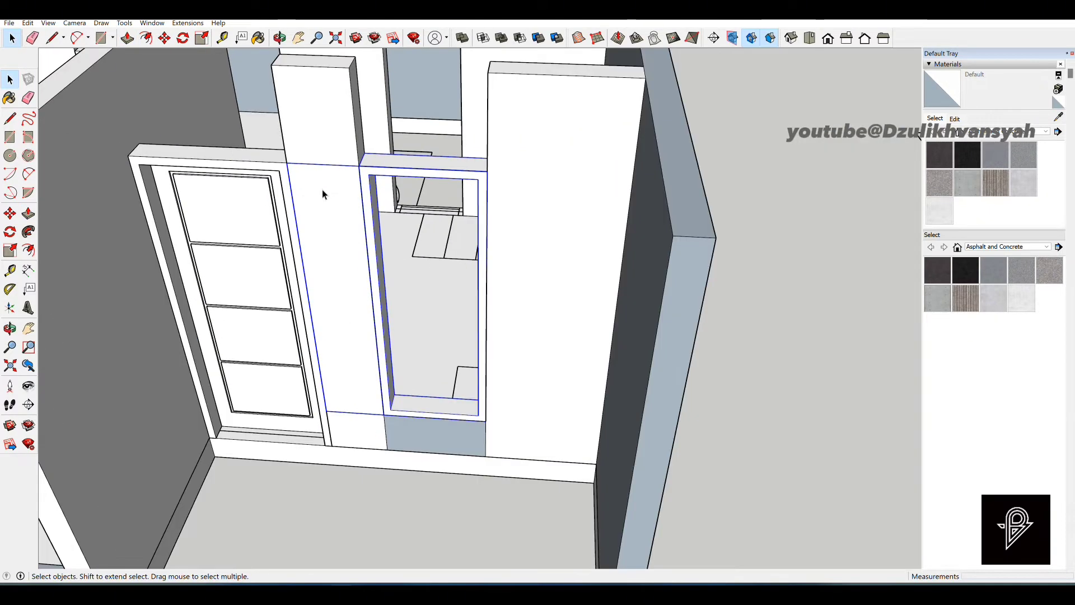
# Erase the leftover line between the door and window inside the window frame group, and leave the group.
pyautogui.scroll(3, 314, 162)
pyautogui.doubleClick(418, 157)
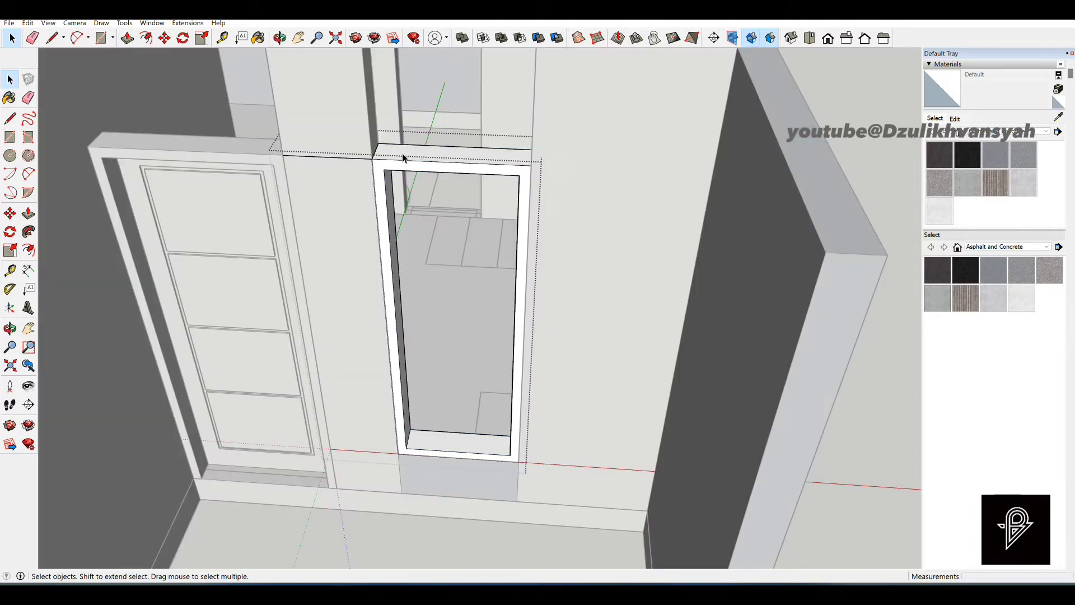
pyautogui.press('e')
pyautogui.moveTo(336, 149); pyautogui.dragTo(331, 167)
pyautogui.press('space')
pyautogui.scroll(-2, 346, 156)
pyautogui.click(351, 157)
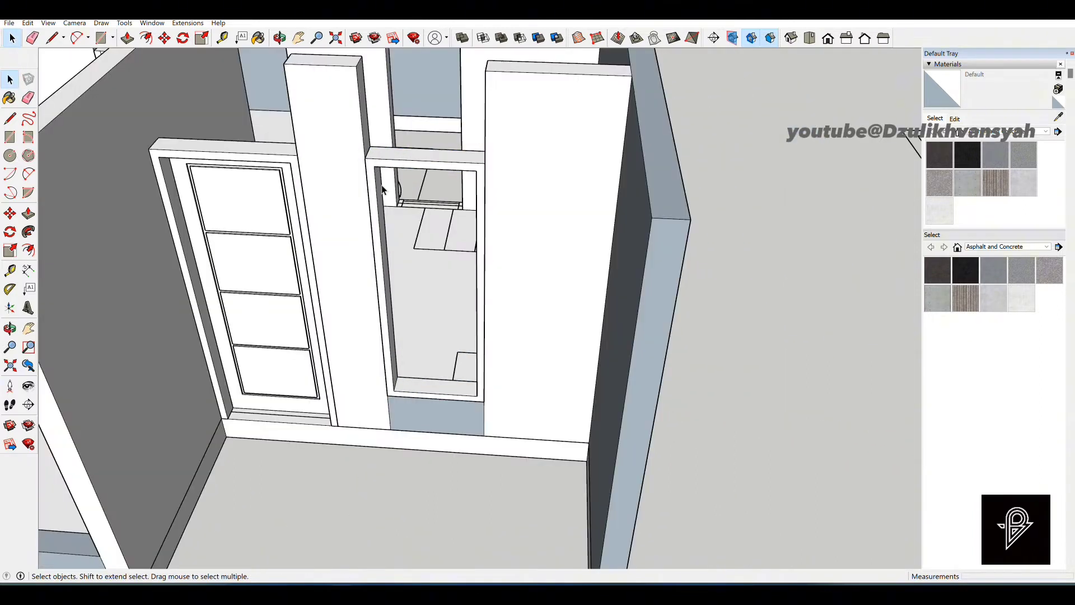
# Draw a rectangle filling the opening inside the front window frame, from its upper corner to the diagonally opposite lower corner.
pyautogui.press('r')
pyautogui.scroll(1, 358, 179)
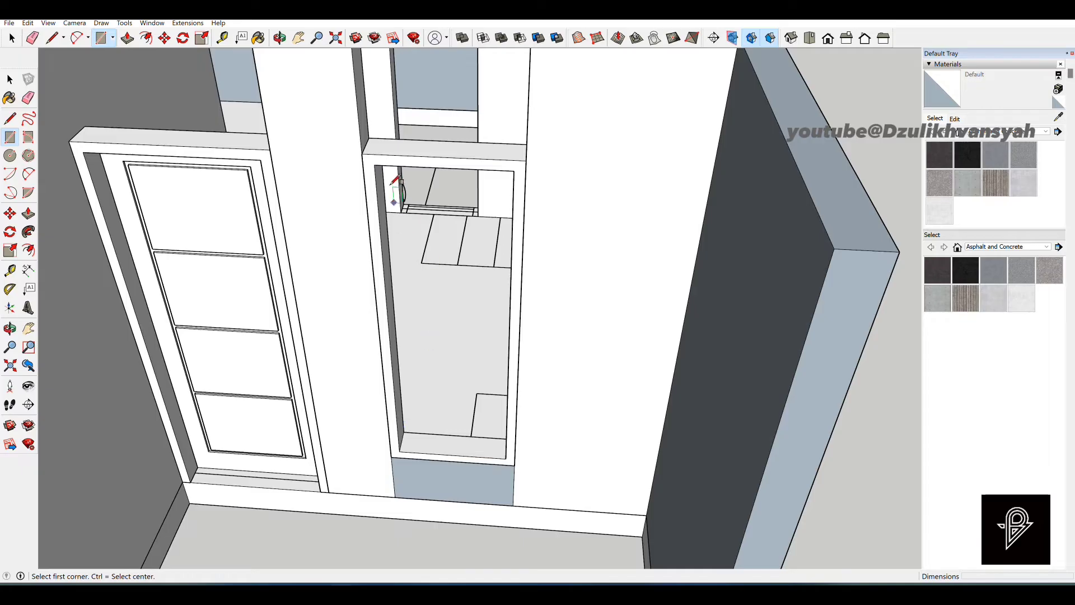
pyautogui.click(375, 165)
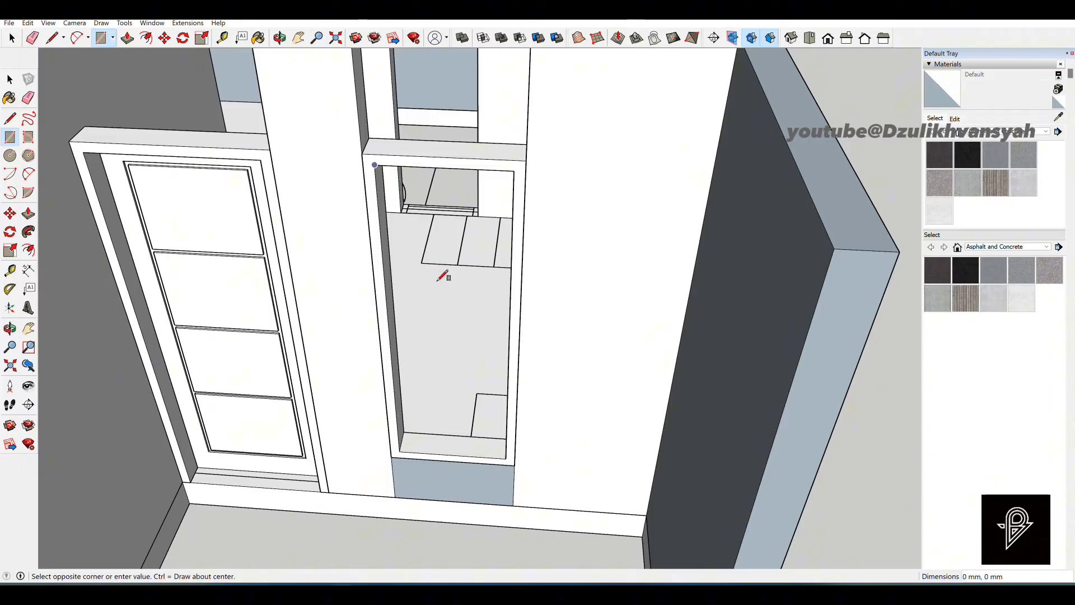
pyautogui.click(506, 458)
pyautogui.press('space')
# Offset the new window face's edges inward and delete the inner face to leave a narrow sash border.
pyautogui.press('f')
pyautogui.scroll(1, 445, 268)
pyautogui.click(413, 252)
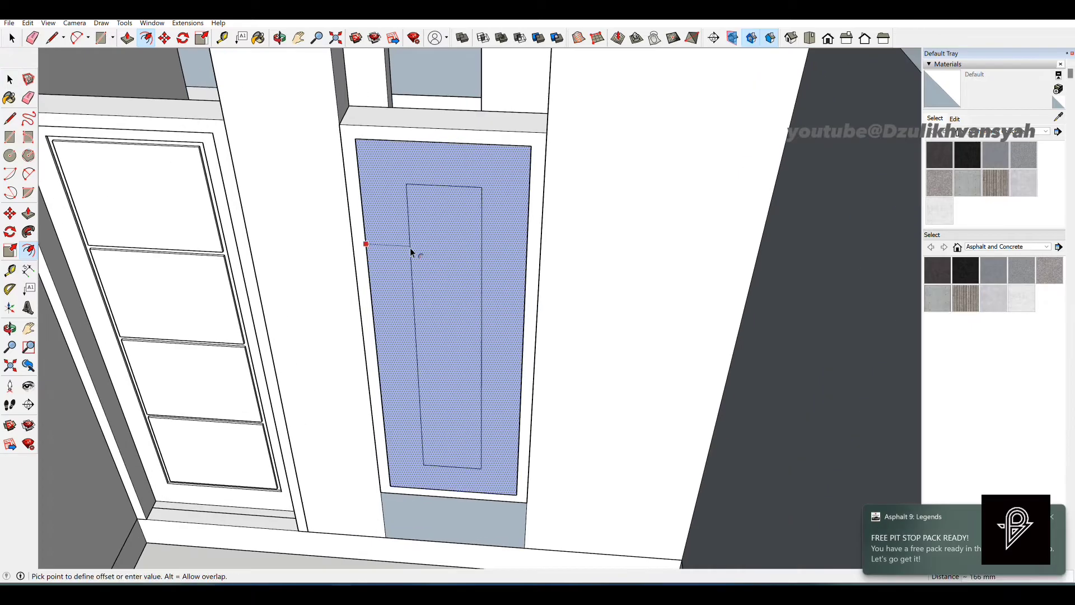
pyautogui.press('Return')
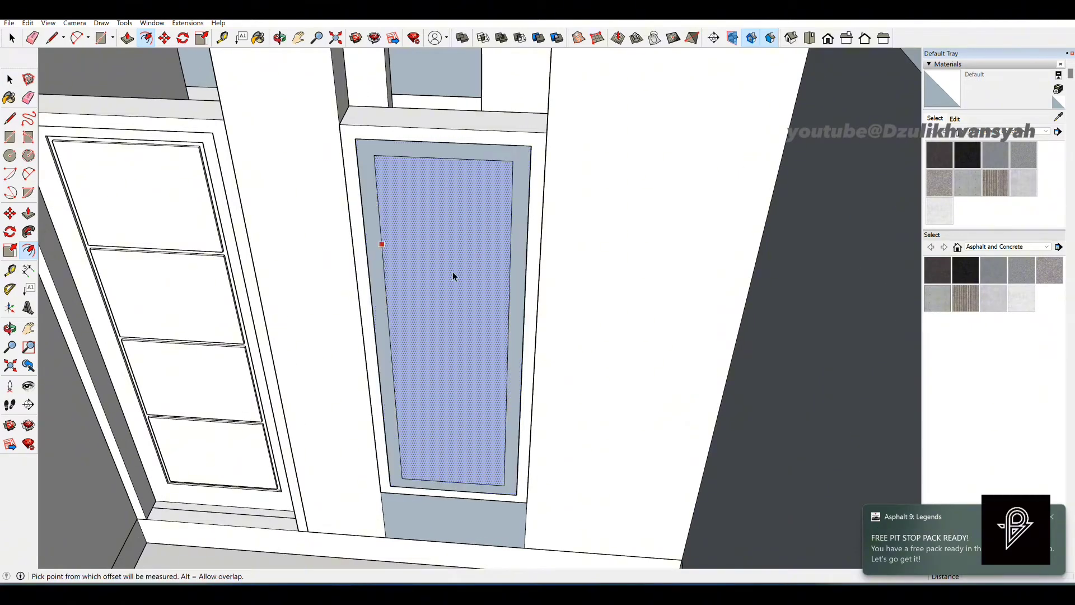
pyautogui.press('space')
pyautogui.scroll(-2, 462, 277)
pyautogui.scroll(2, 452, 347)
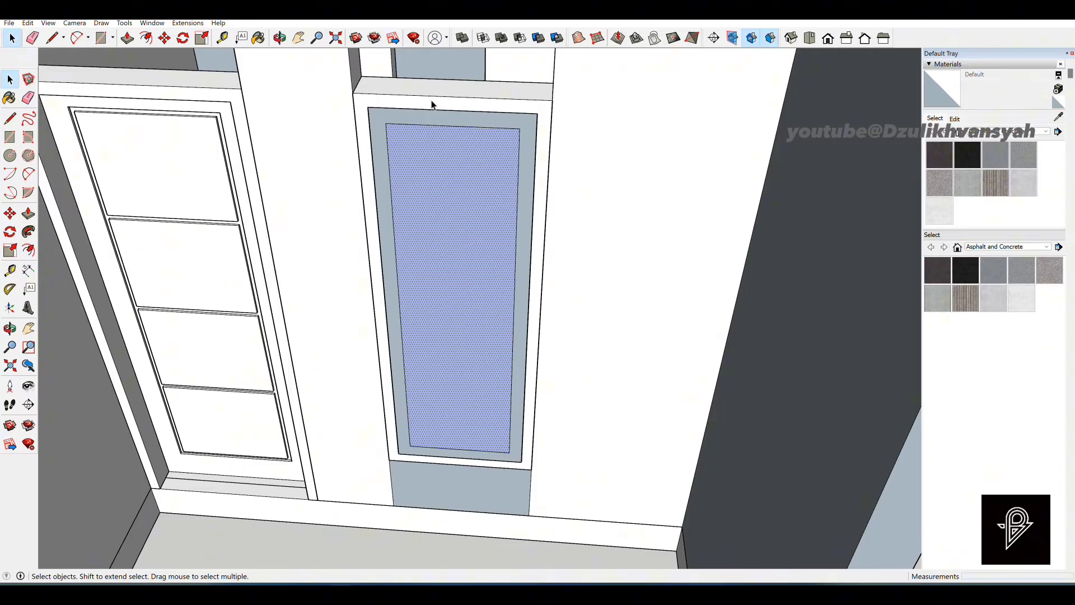
pyautogui.press('Delete')
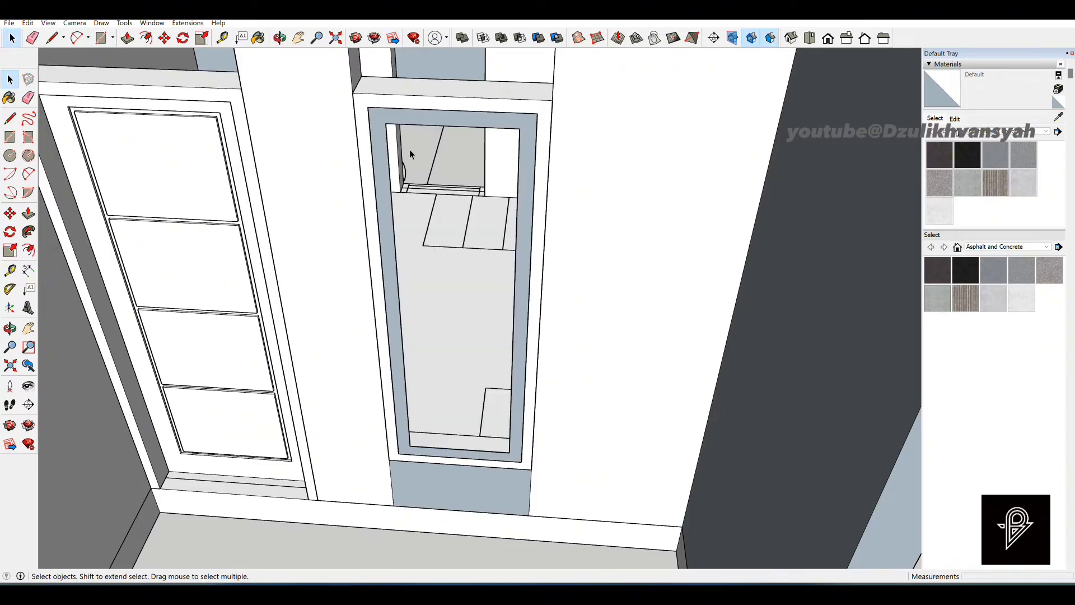
# Extrude the sash border to give it thickness, and make the sash a group.
pyautogui.press('p')
pyautogui.scroll(2, 373, 150)
pyautogui.scroll(2, 373, 150)
pyautogui.click(377, 149)
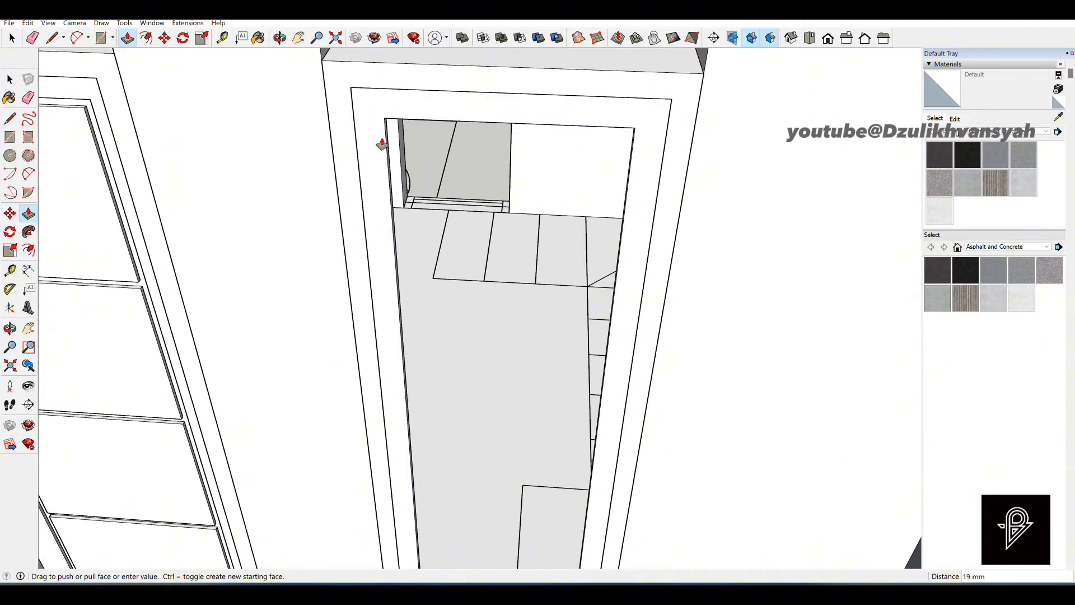
pyautogui.click(382, 145)
pyautogui.press('space')
pyautogui.click(384, 144)
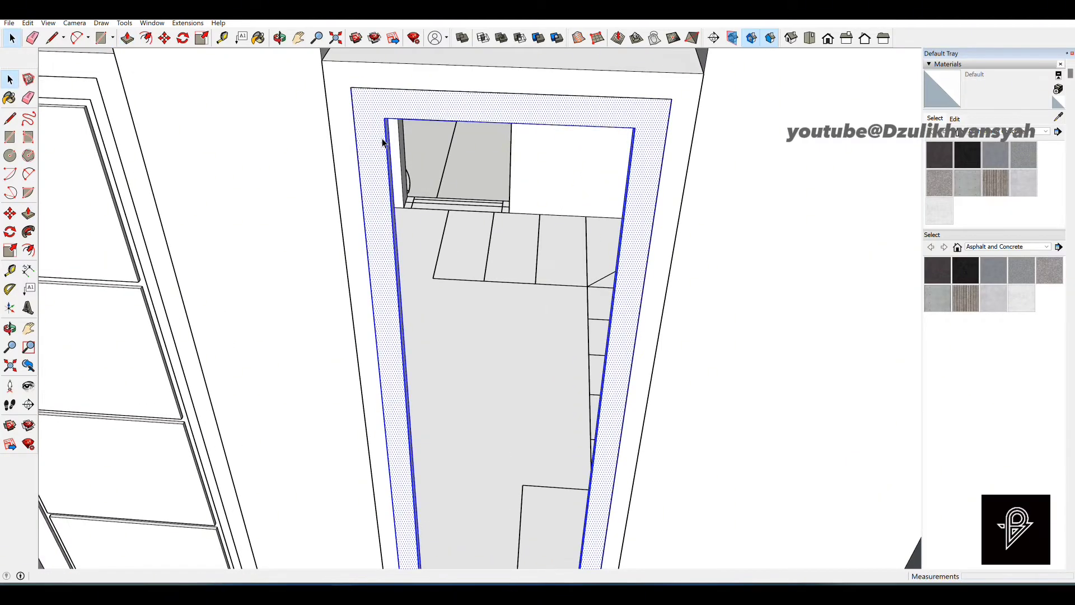
pyautogui.rightClick(382, 138)
pyautogui.click(422, 235)
pyautogui.scroll(-5, 419, 138)
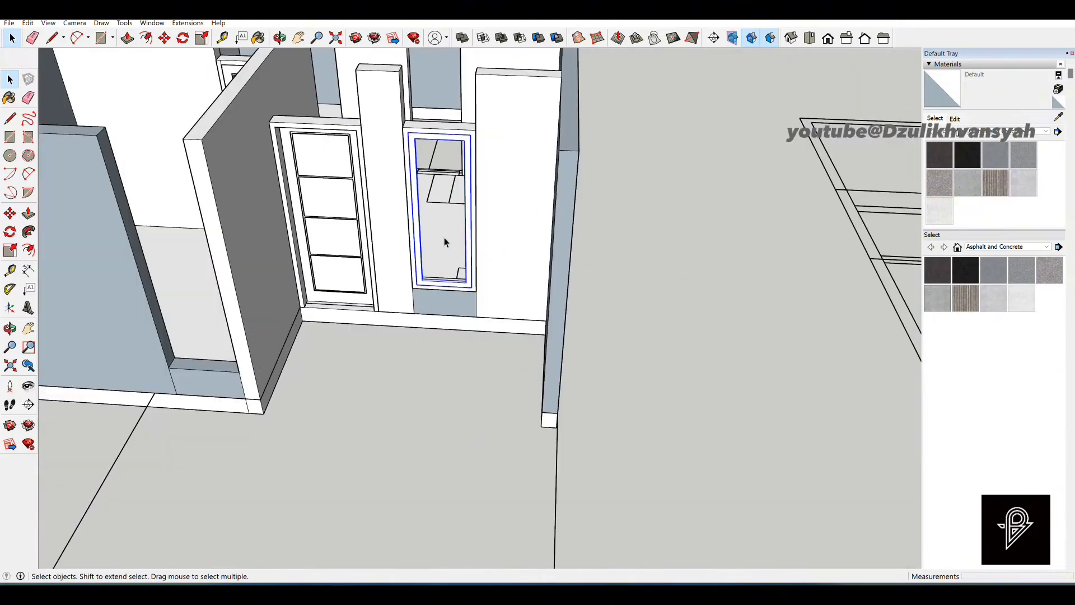
# Draw a rectangle across the sash's inner opening as the glass pane and make it a group.
pyautogui.scroll(6, 446, 243)
pyautogui.press('r')
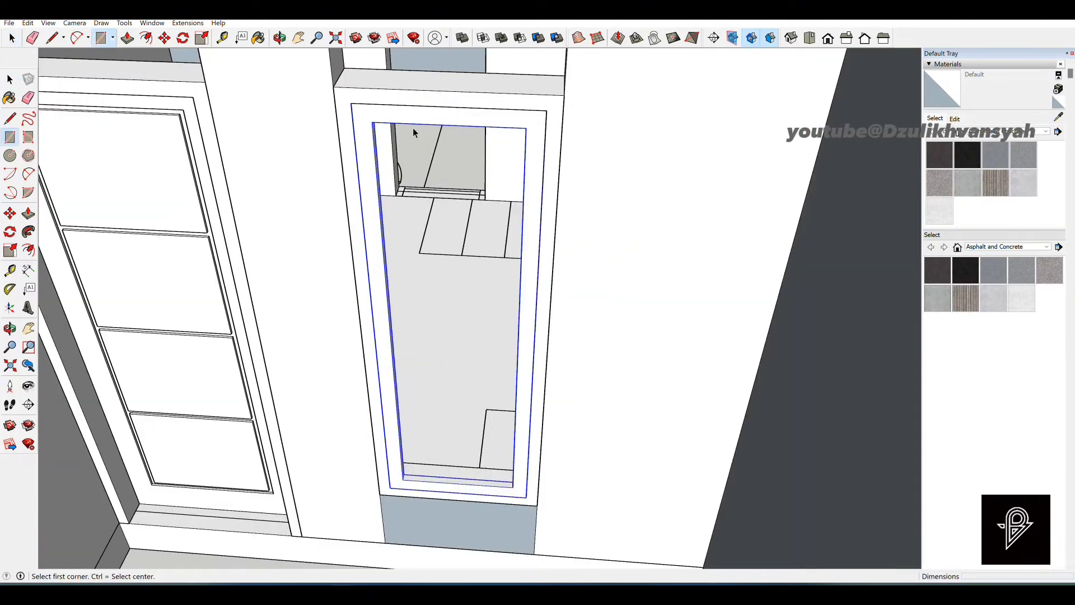
pyautogui.scroll(4, 392, 123)
pyautogui.scroll(-3, 352, 122)
pyautogui.click(345, 119)
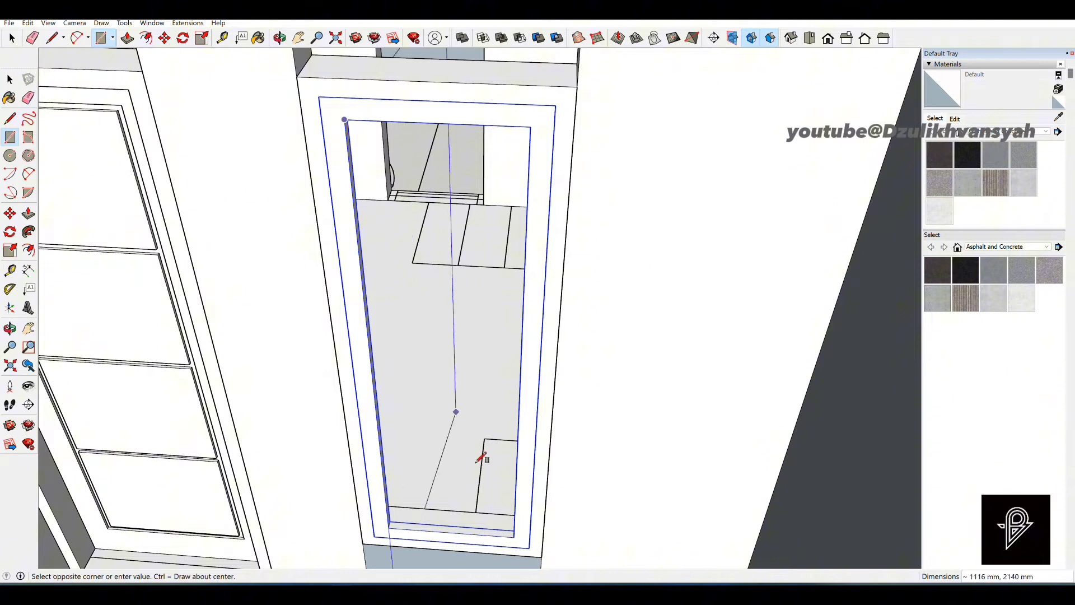
pyautogui.click(515, 536)
pyautogui.press('space')
pyautogui.scroll(-3, 425, 388)
pyautogui.click(425, 357)
pyautogui.rightClick(427, 356)
pyautogui.click(463, 453)
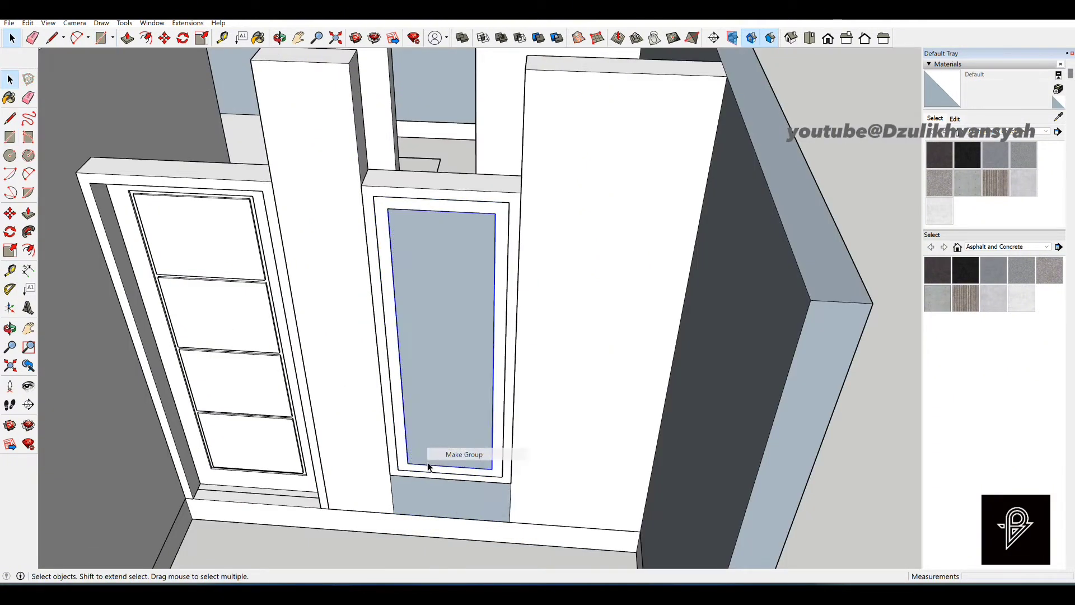
# Move the glass pane about 30 mm back into the sash's depth.
pyautogui.scroll(6, 392, 465)
pyautogui.press('m')
pyautogui.scroll(-3, 347, 415)
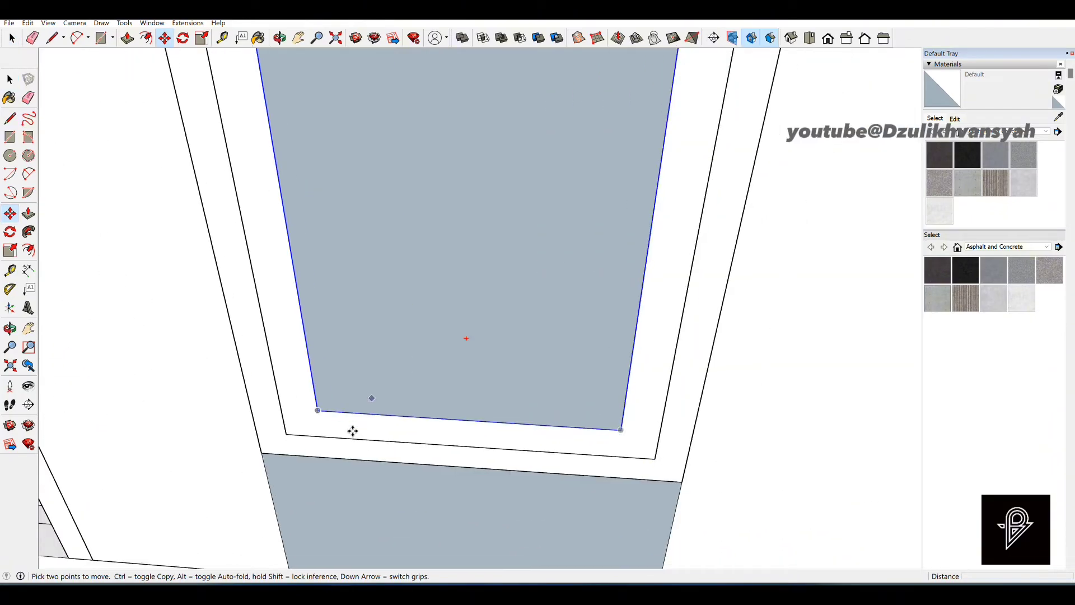
pyautogui.scroll(3, 300, 409)
pyautogui.click(303, 406)
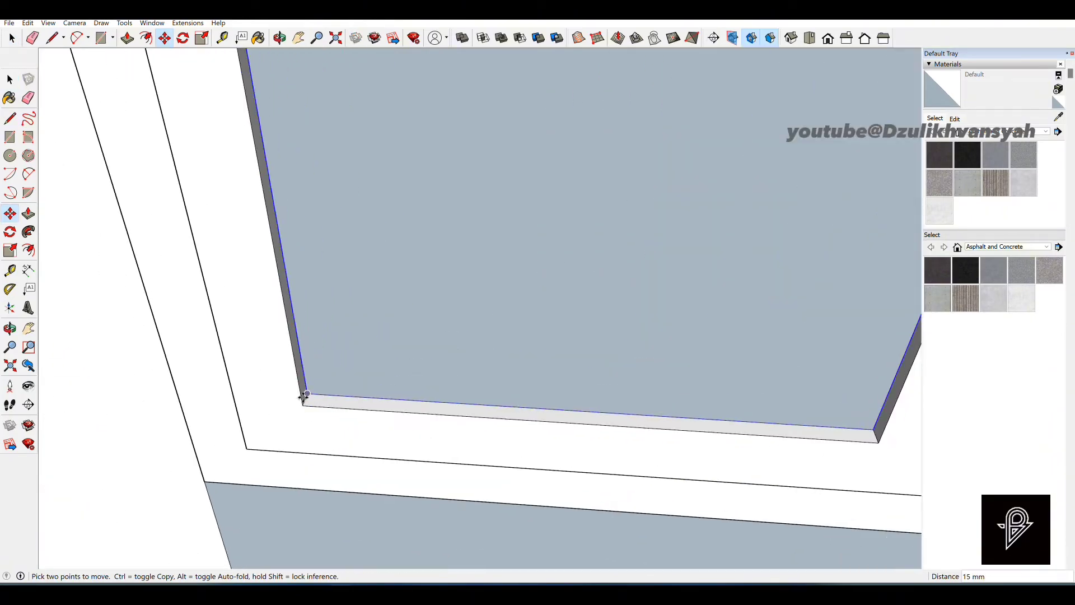
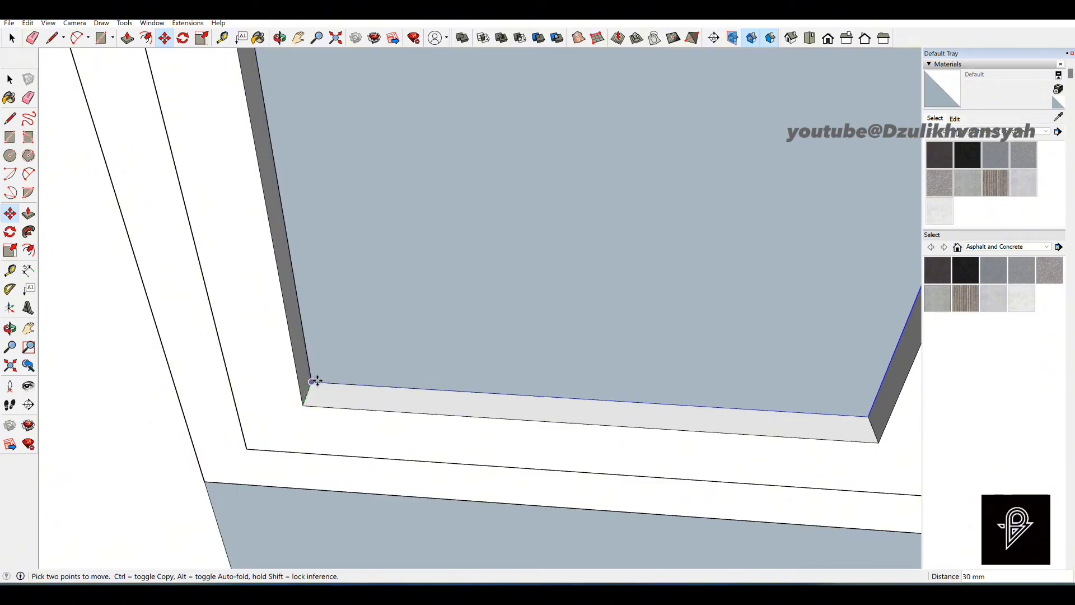
pyautogui.press('space')
pyautogui.scroll(-10, 439, 409)
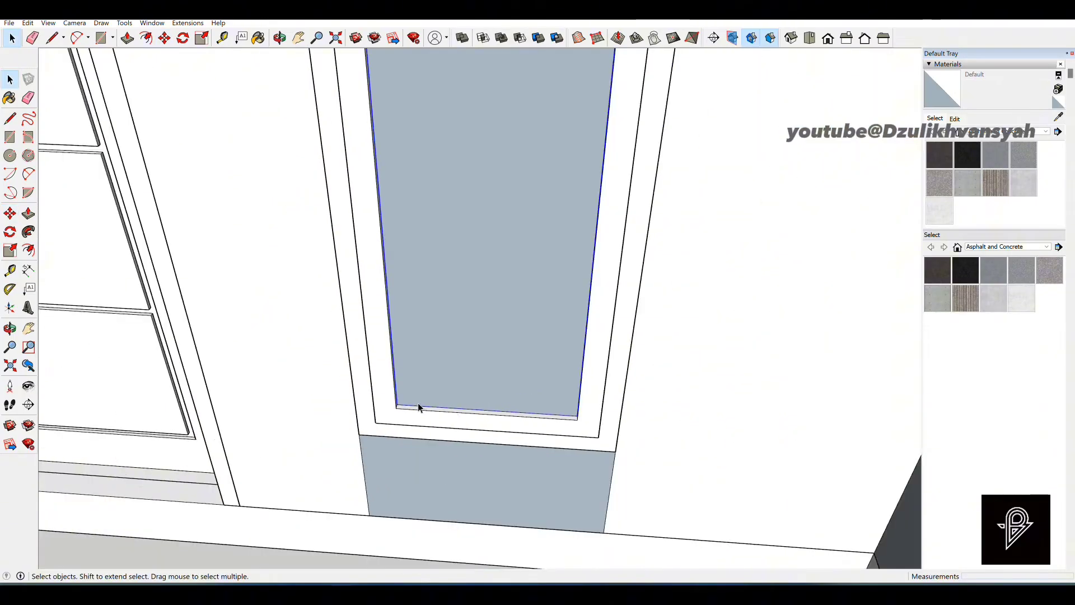
# Select the outer frame, sash and glass pane together and create a component from them with the default settings.
pyautogui.scroll(5, 413, 266)
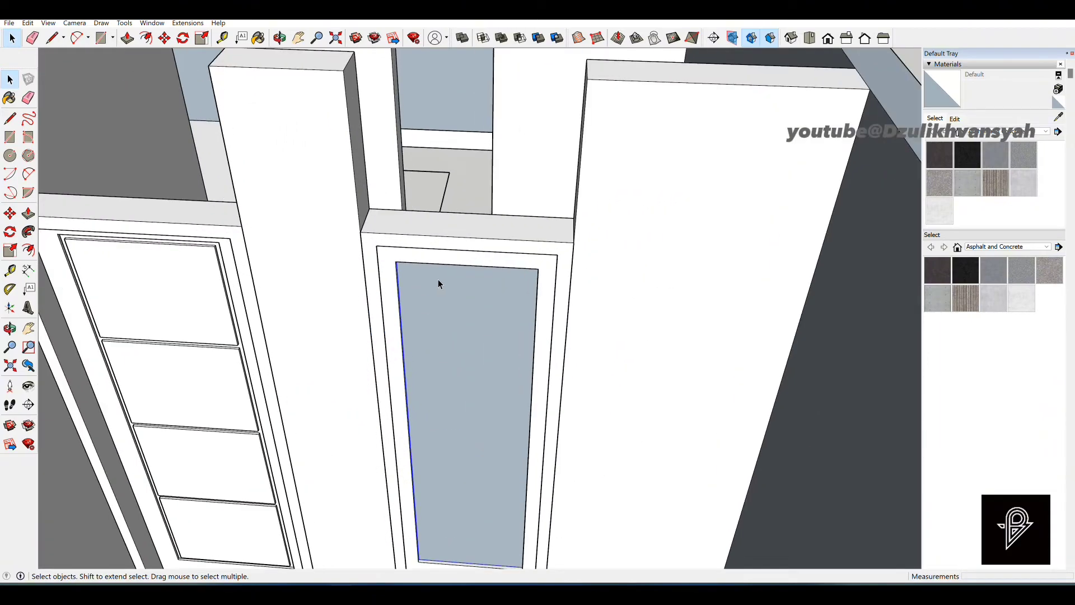
pyautogui.scroll(1, 477, 262)
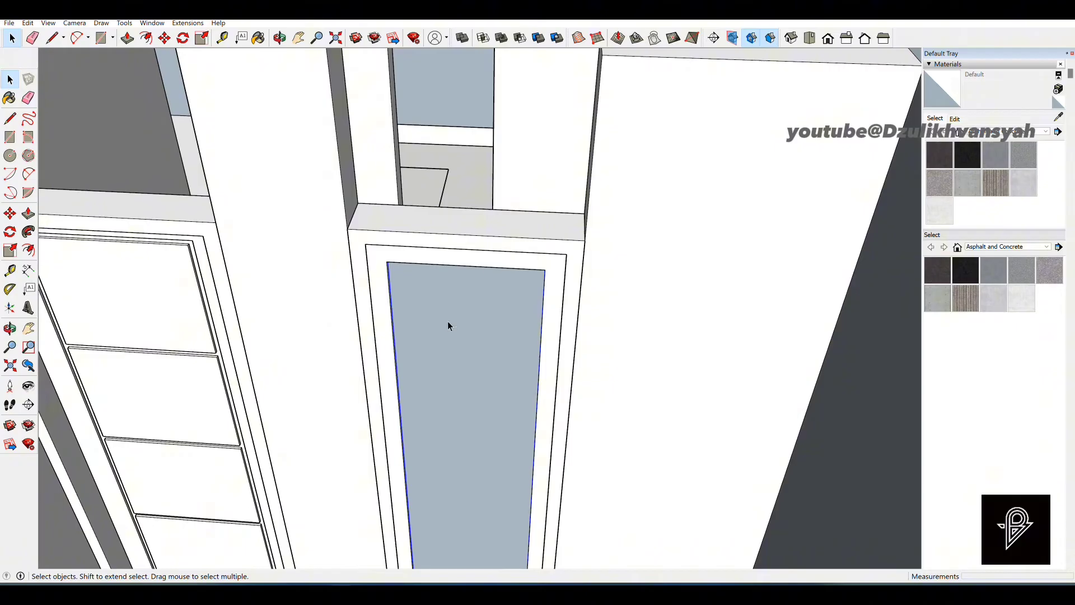
pyautogui.scroll(1, 426, 302)
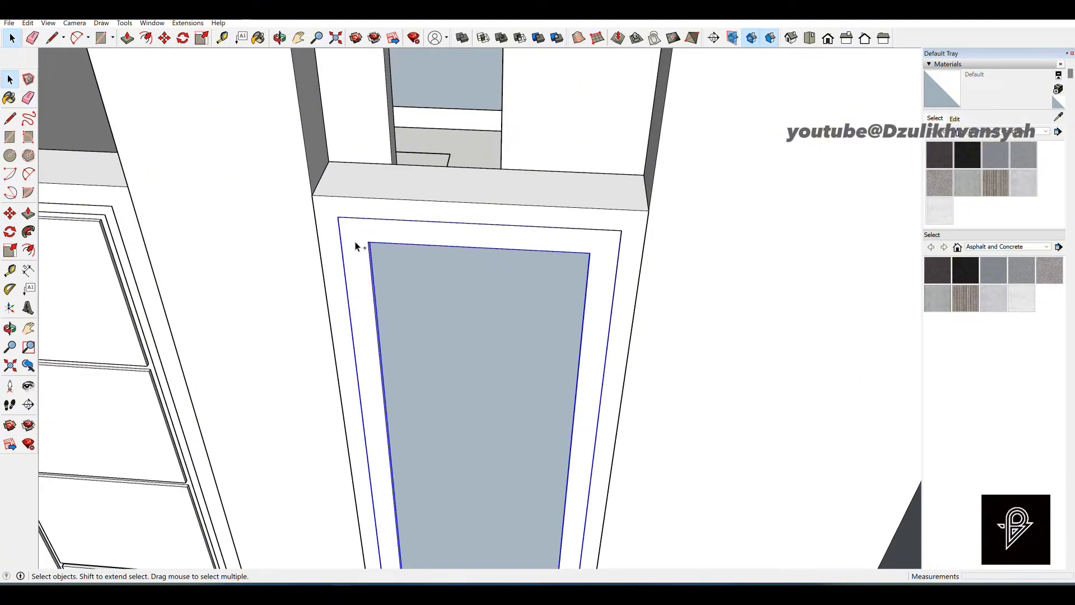
pyautogui.rightClick(362, 199)
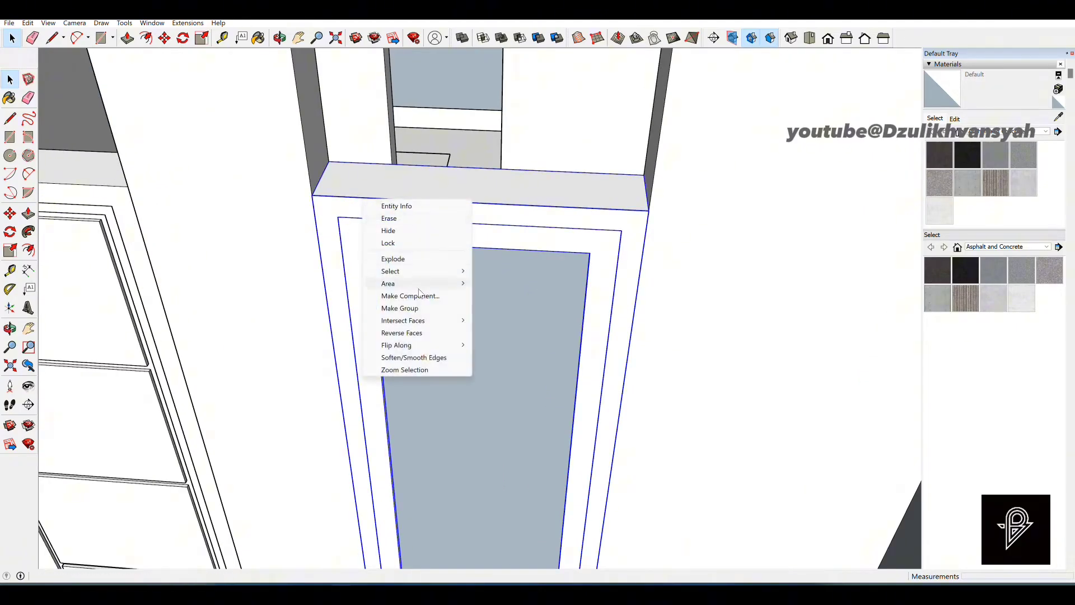
pyautogui.click(448, 290)
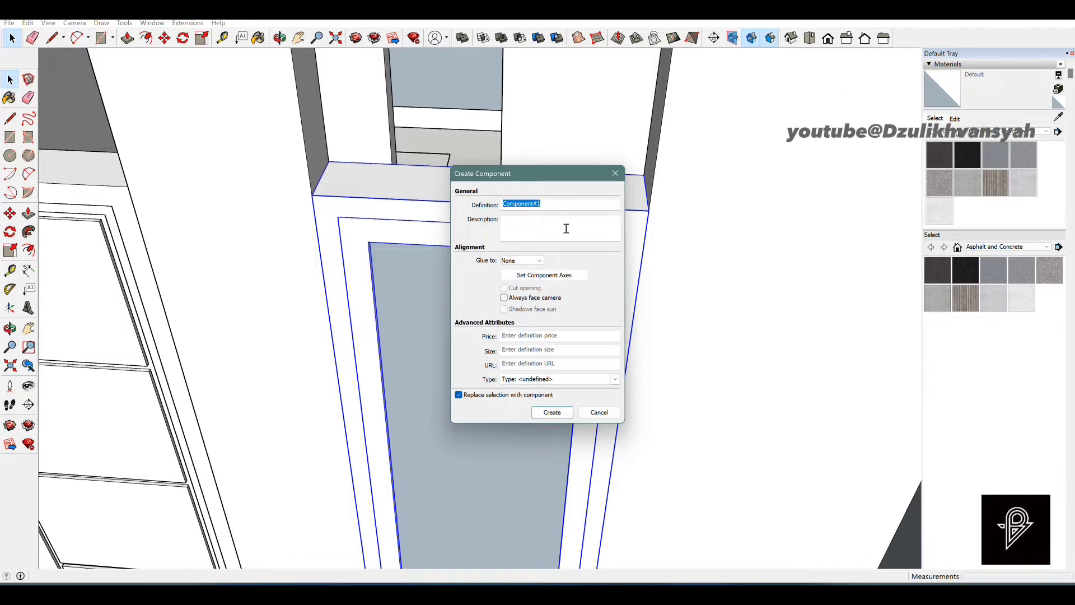
pyautogui.click(551, 412)
pyautogui.scroll(-5, 555, 345)
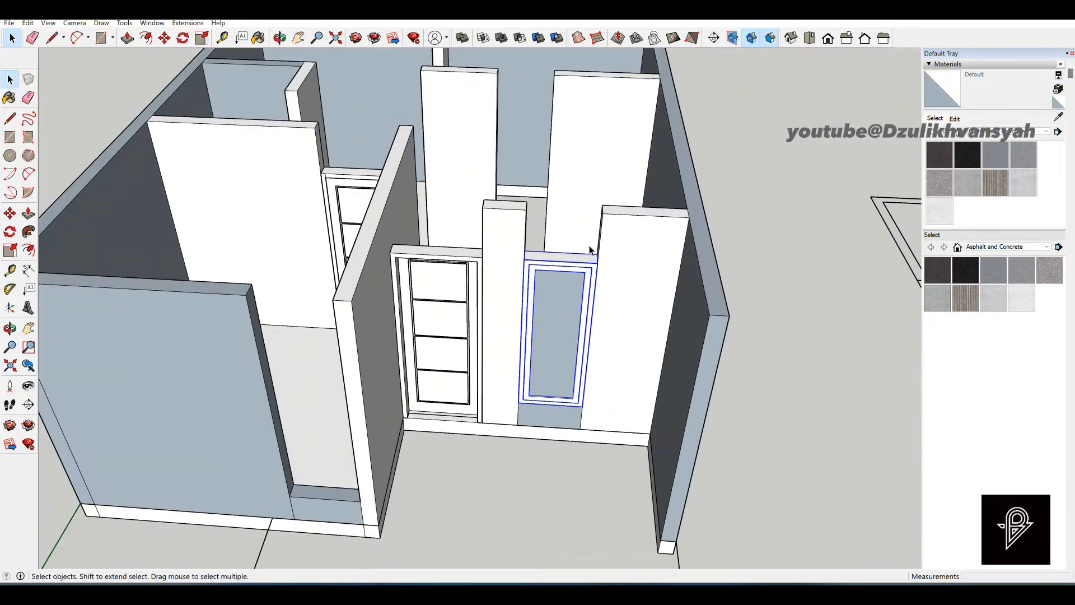
# Copy the window component and paste it into the other front window opening, aligned to the opening's lower corner above the sill.
pyautogui.scroll(3, 555, 347)
pyautogui.hotkey('ctrl', 'c')
pyautogui.hotkey('ctrl', 'v')
pyautogui.scroll(3, 277, 442)
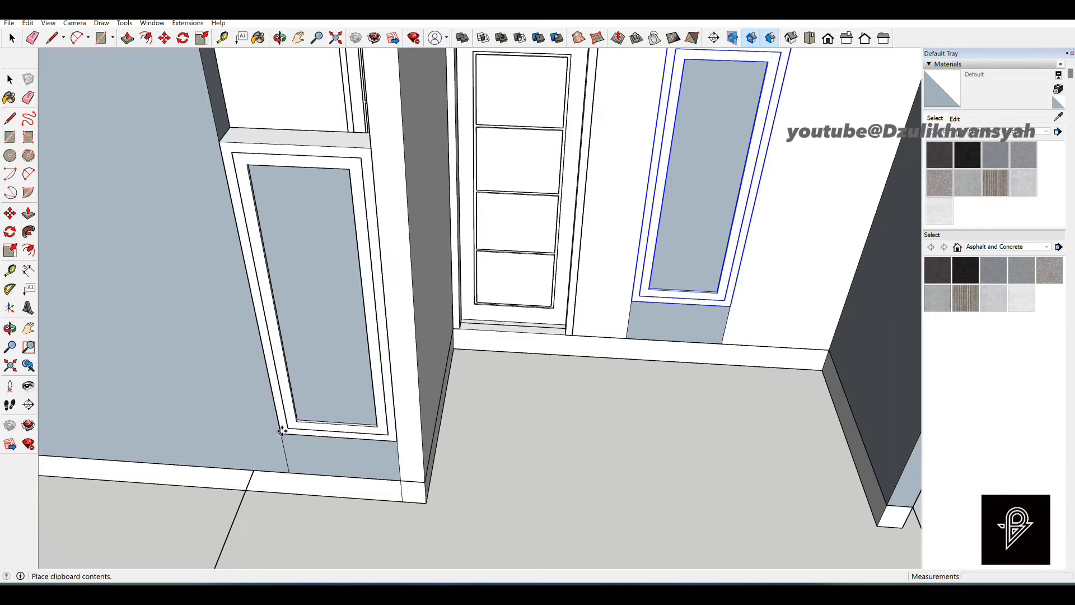
pyautogui.click(281, 431)
# Paste another copy of the window component at the sill corner of the window opening beside the interior door and outer wall.
pyautogui.scroll(-4, 308, 470)
pyautogui.moveTo(509, 319); pyautogui.dragTo(291, 342, button='middle')
pyautogui.keyDown('shift'); pyautogui.moveTo(291, 342); pyautogui.dragTo(535, 270, button='middle'); pyautogui.keyUp('shift')
pyautogui.hotkey('ctrl', 'v')
pyautogui.scroll(5, 566, 247)
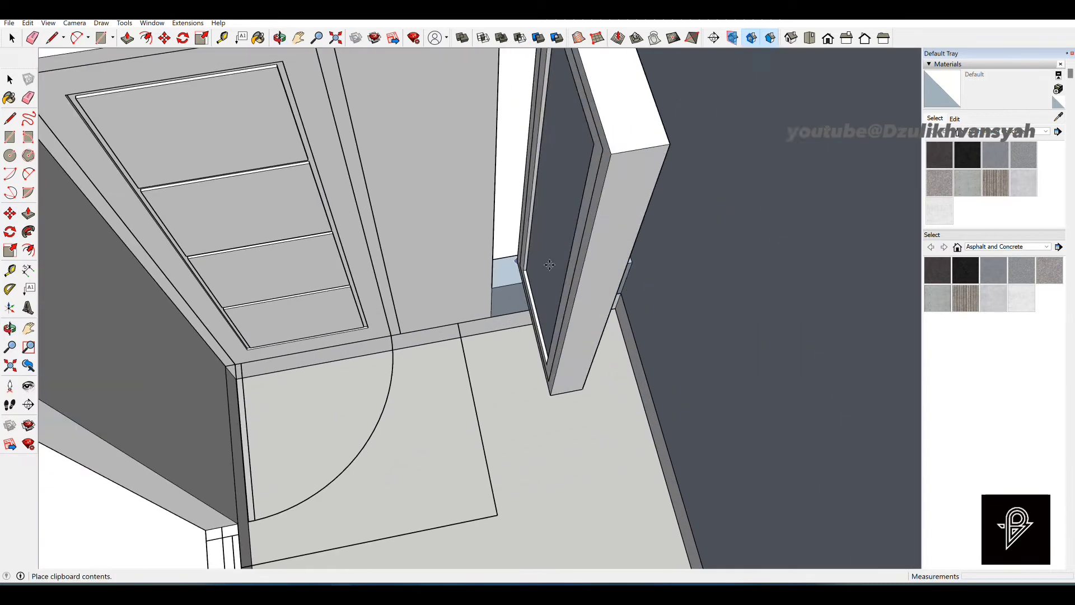
pyautogui.click(492, 300)
pyautogui.scroll(-1, 477, 367)
pyautogui.scroll(-3, 477, 370)
# Rotate the pasted window component 90 degrees about its corner so it sits in the wall opening.
pyautogui.moveTo(401, 364); pyautogui.dragTo(339, 276, button='middle')
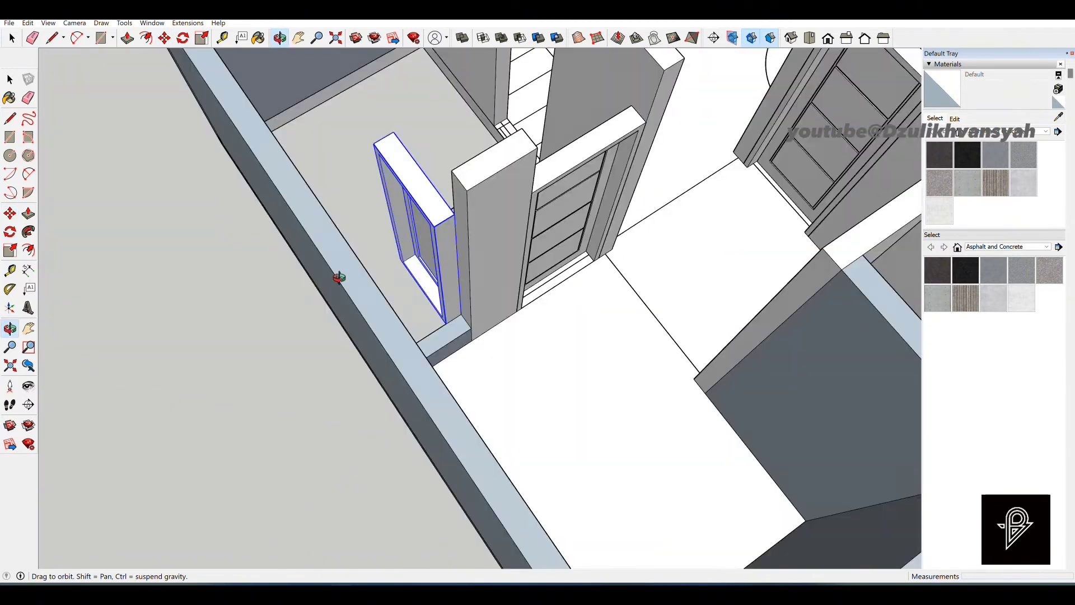
pyautogui.press('q')
pyautogui.scroll(5, 469, 302)
pyautogui.scroll(1, 469, 293)
pyautogui.click(470, 292)
pyautogui.click(411, 321)
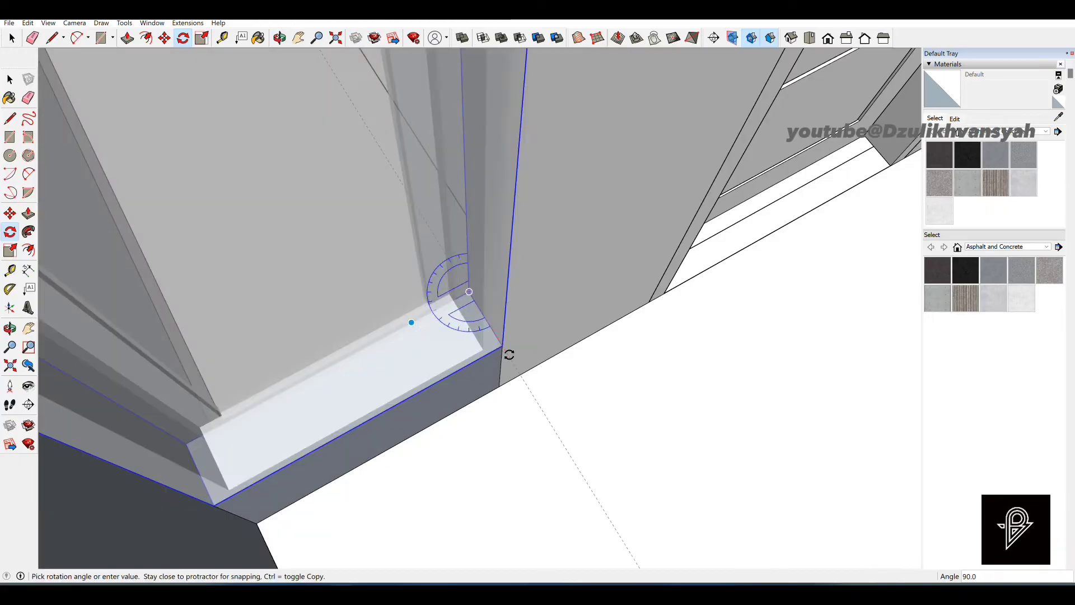
pyautogui.click(506, 344)
# Draw a small rectangle for the jamb in the unframed interior doorway and extrude it 2150 mm upward.
pyautogui.scroll(-8, 480, 413)
pyautogui.moveTo(480, 412)
pyautogui.mouseDown(button='middle')
pyautogui.moveTo(390, 317)
pyautogui.moveTo(413, 322)
pyautogui.mouseUp(button='middle')
pyautogui.scroll(6, 392, 317)
pyautogui.press('r')
pyautogui.click(372, 320)
pyautogui.click(412, 260)
pyautogui.press('p')
pyautogui.click(401, 299)
pyautogui.scroll(-4, 393, 264)
pyautogui.write('2150')
pyautogui.press('Return')
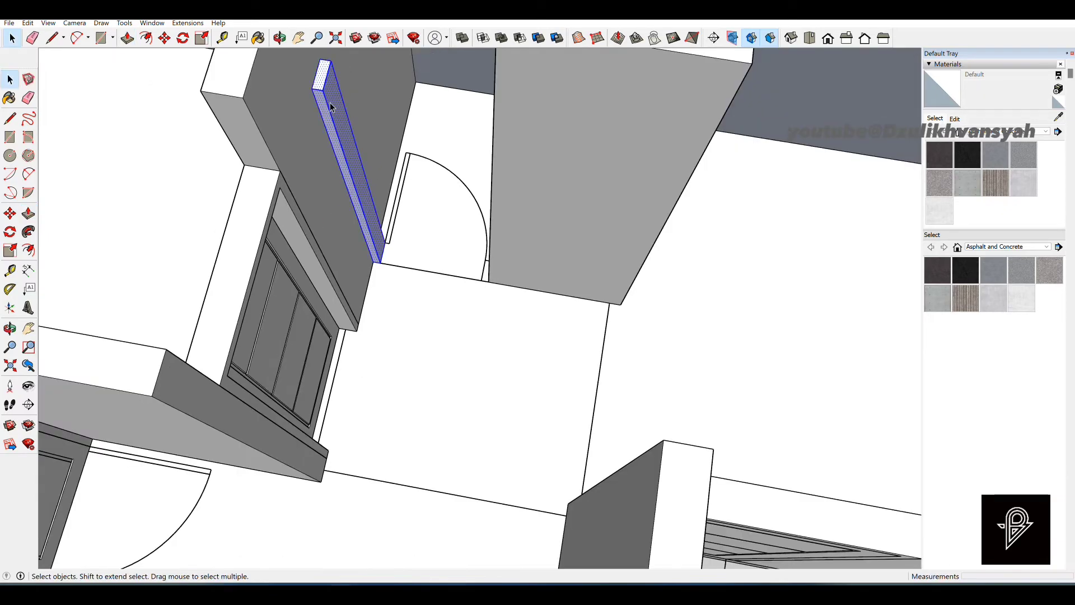
pyautogui.press('l')
pyautogui.moveTo(428, 195)
pyautogui.mouseDown(button='middle')
pyautogui.moveTo(499, 396)
pyautogui.moveTo(291, 191)
pyautogui.mouseUp(button='middle')
pyautogui.click(283, 185)
pyautogui.press('Escape')
pyautogui.scroll(-1, 304, 226)
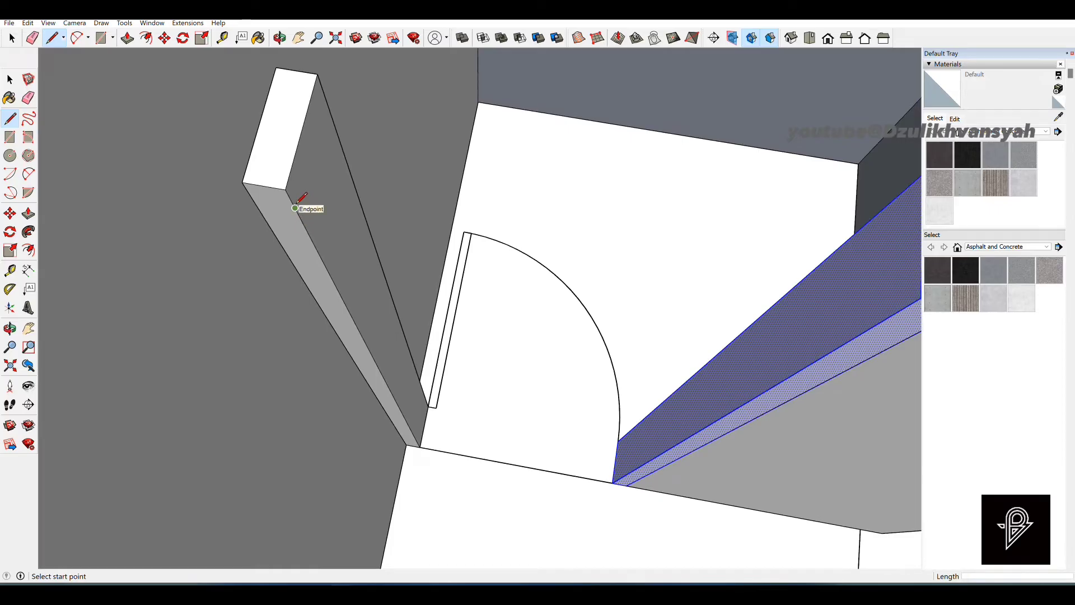
# Select all connected geometry of the extruded doorway frame and make it a group.
pyautogui.press('space')
pyautogui.moveTo(312, 101); pyautogui.dragTo(644, 324, button='middle')
pyautogui.tripleClick(650, 202)
pyautogui.rightClick(650, 202)
pyautogui.click(703, 301)
pyautogui.moveTo(703, 301); pyautogui.dragTo(432, 240, button='middle')
pyautogui.press('r')
pyautogui.scroll(3, 583, 377)
pyautogui.scroll(-2, 552, 387)
pyautogui.moveTo(552, 387); pyautogui.dragTo(514, 216, button='middle')
pyautogui.press('space')
pyautogui.rightClick(514, 212)
pyautogui.moveTo(551, 325); pyautogui.dragTo(338, 355, button='middle')
pyautogui.scroll(-3, 418, 357)
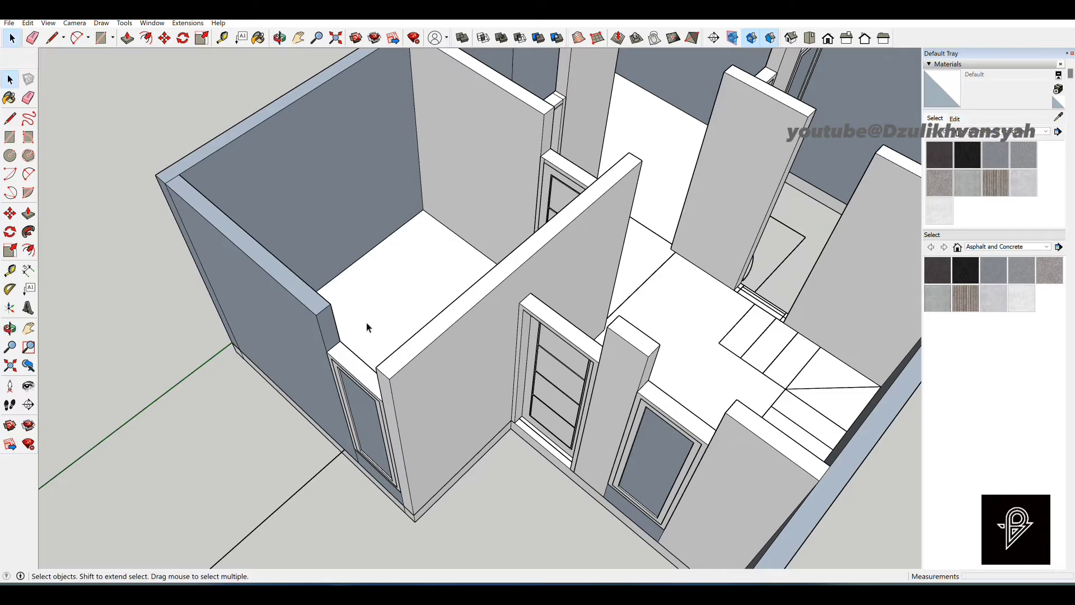
# Open the wall group for editing near the front window beside the projecting wall.
pyautogui.scroll(-2, 297, 291)
pyautogui.scroll(4, 290, 283)
pyautogui.click(290, 282)
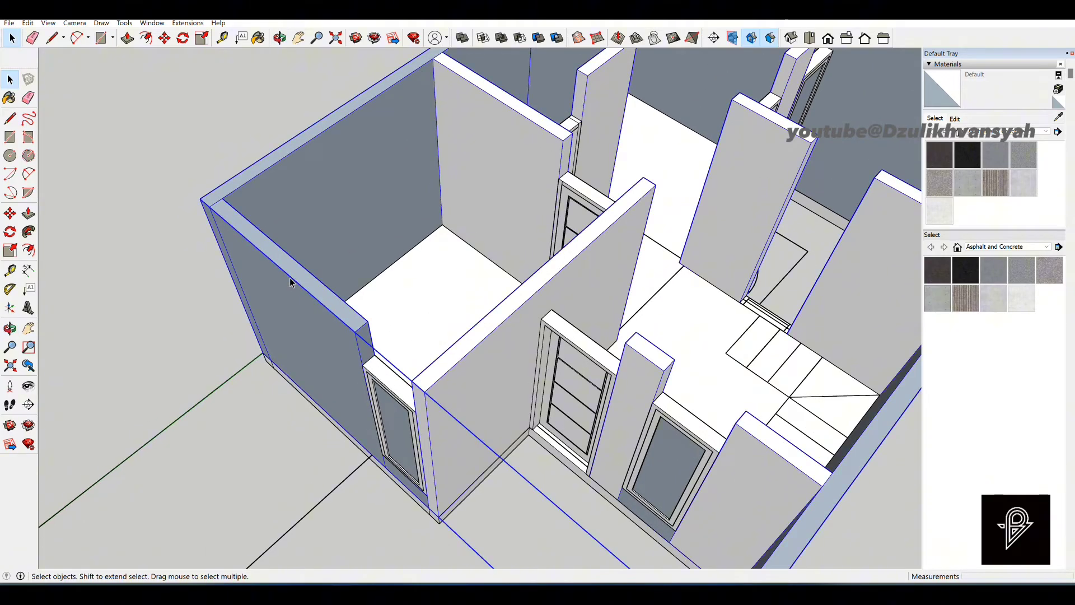
pyautogui.rightClick(328, 310)
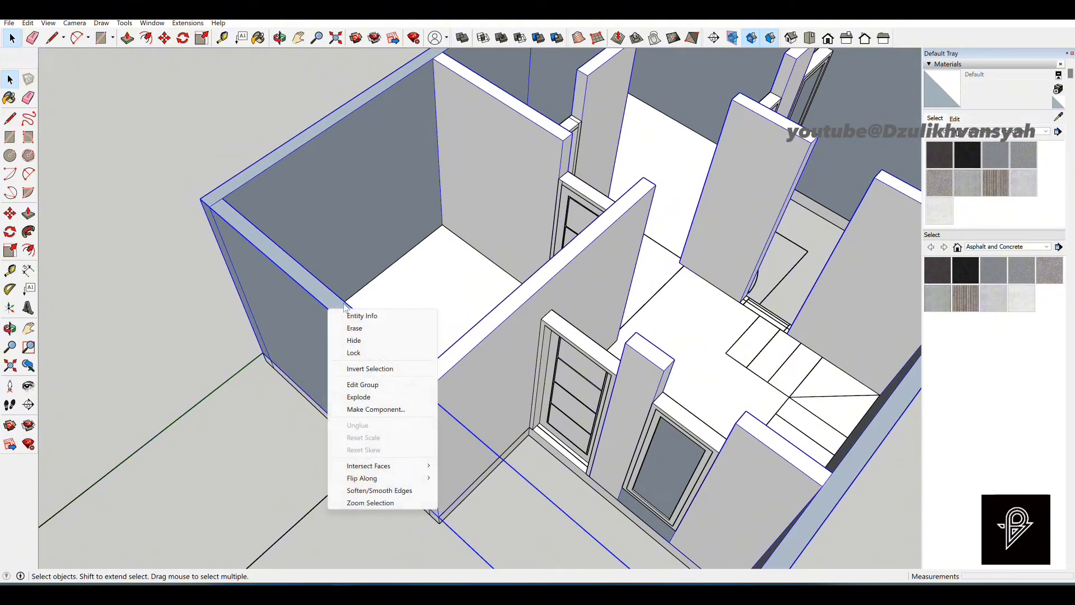
pyautogui.click(387, 384)
pyautogui.scroll(6, 381, 369)
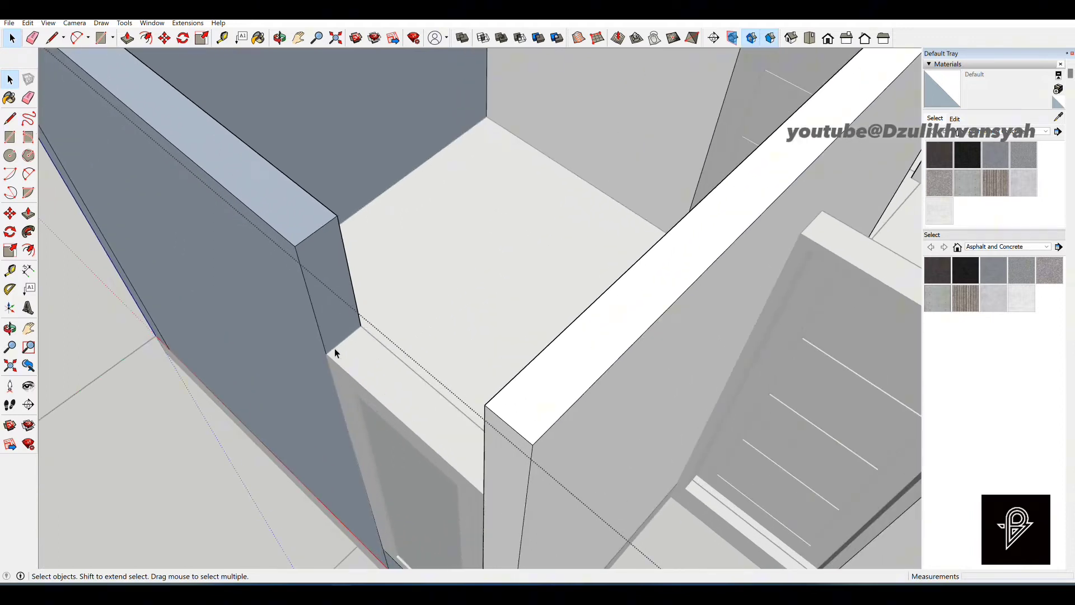
pyautogui.scroll(2, 334, 348)
pyautogui.press('p')
pyautogui.click(326, 283)
pyautogui.scroll(-2, 371, 312)
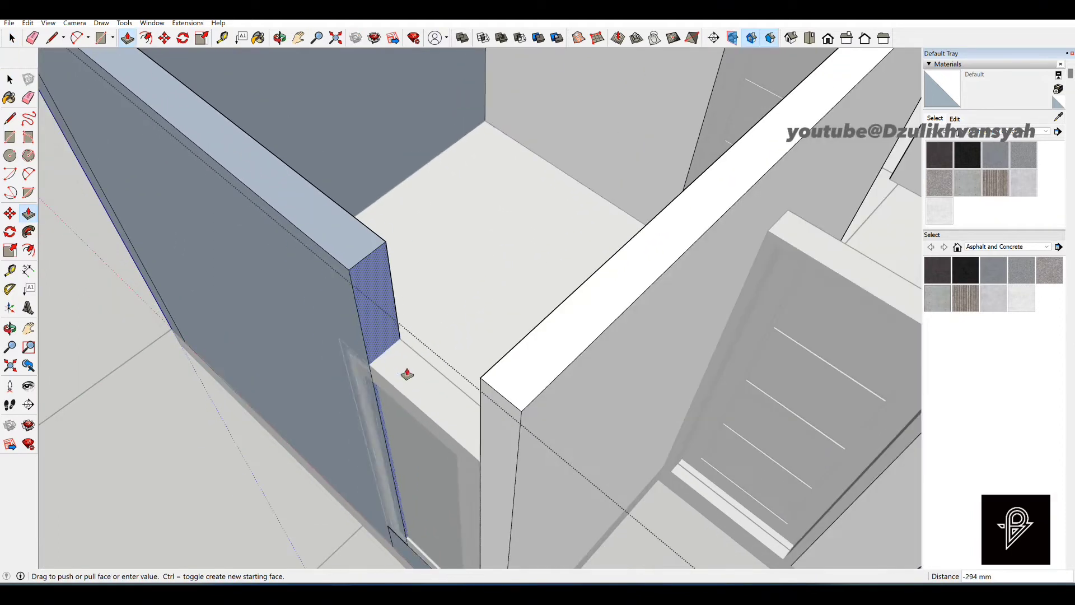
pyautogui.click(377, 321)
# Draw a line across the wall's end face at the height of the front window frame's head.
pyautogui.press('l')
pyautogui.scroll(2, 338, 342)
pyautogui.scroll(2, 336, 344)
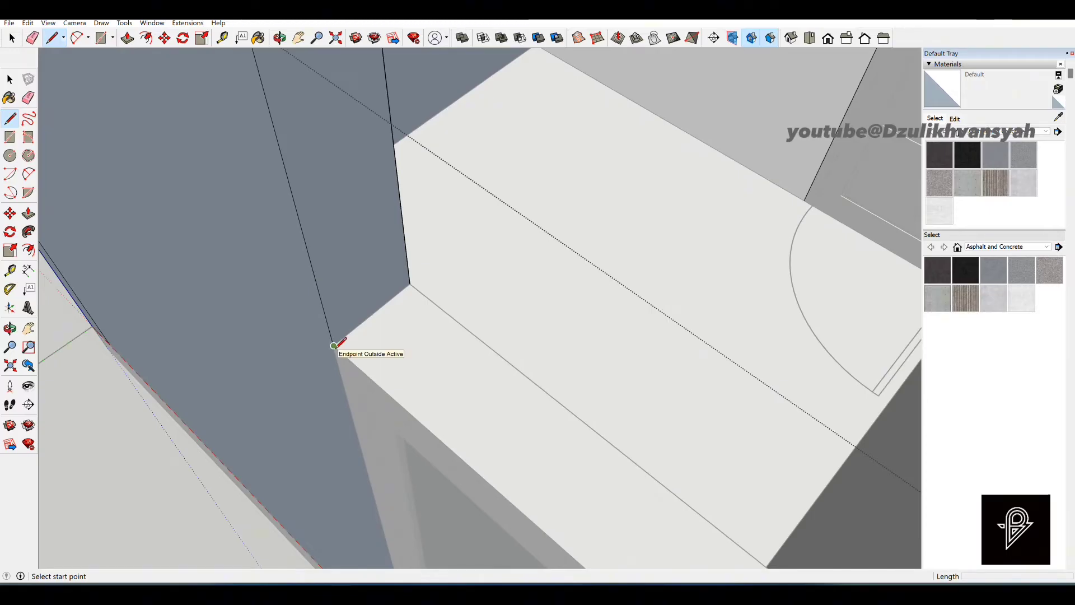
pyautogui.click(334, 346)
pyautogui.click(410, 284)
pyautogui.moveTo(409, 284); pyautogui.dragTo(385, 324, button='middle')
# Extend the wall's end face above the front window frame across the opening to the opposite wall and leave the wall group.
pyautogui.press('p')
pyautogui.moveTo(359, 271); pyautogui.dragTo(370, 280, button='middle')
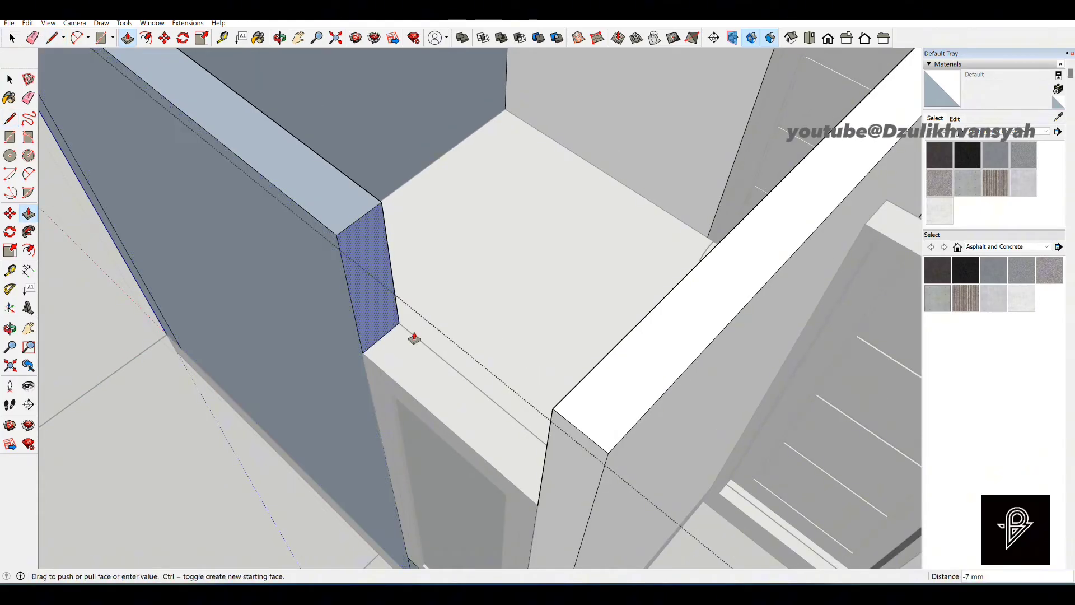
pyautogui.click(392, 320)
pyautogui.click(661, 308)
pyautogui.moveTo(526, 285); pyautogui.dragTo(312, 331, button='middle')
pyautogui.click(350, 212)
pyautogui.click(315, 233)
pyautogui.moveTo(468, 161); pyautogui.dragTo(470, 411, button='middle')
pyautogui.press('space')
# Draw a 775 × 300 mm rectangle over the first stair tread of the plan and extrude it 200 mm upward.
pyautogui.press('r')
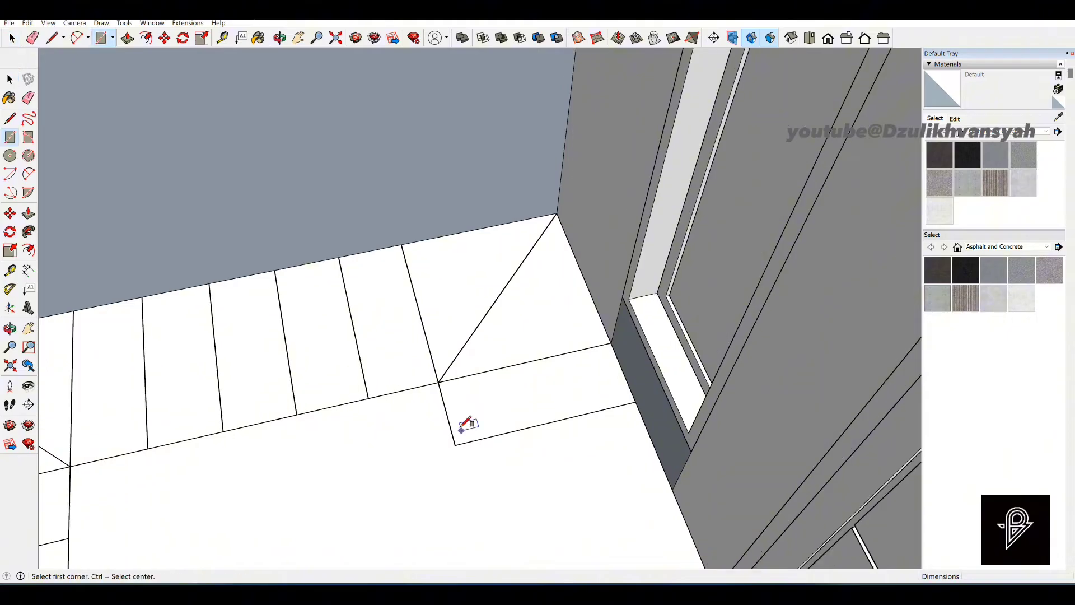
pyautogui.click(455, 445)
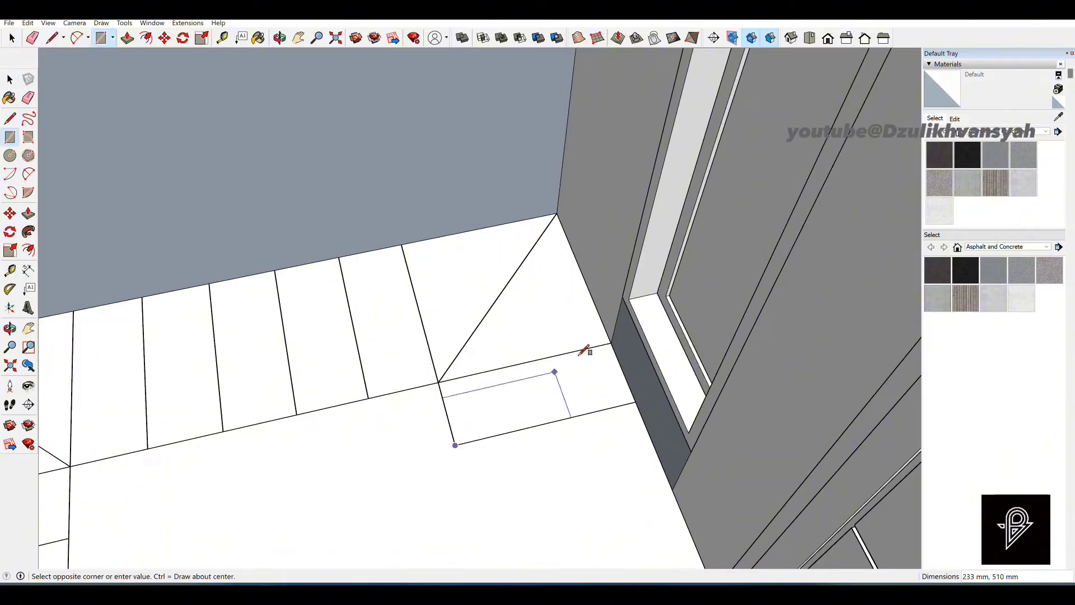
pyautogui.click(611, 343)
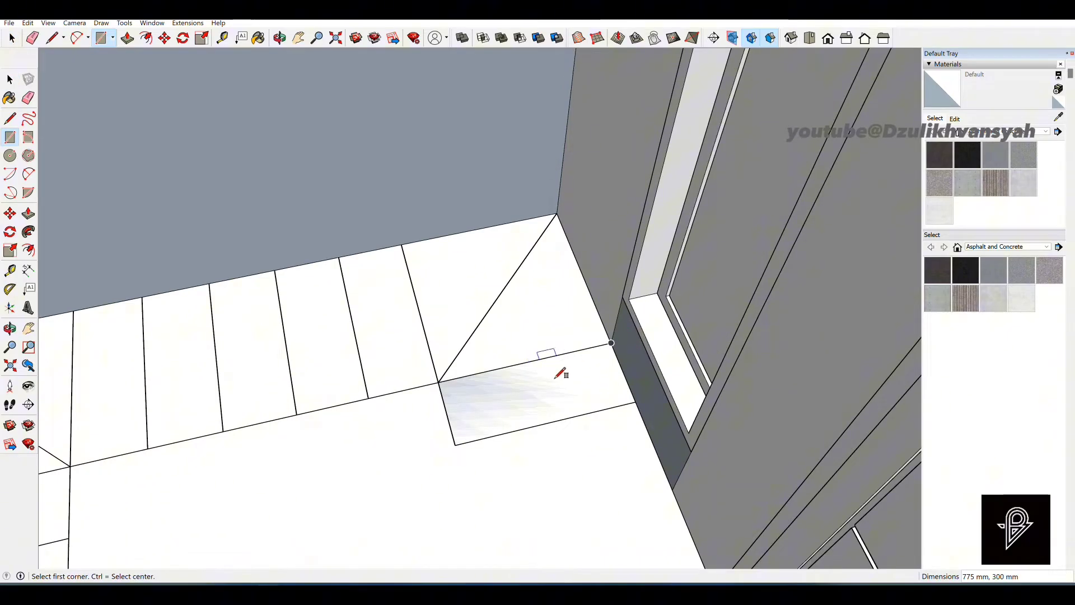
pyautogui.moveTo(550, 355); pyautogui.dragTo(614, 365, button='middle')
pyautogui.press('p')
pyautogui.click(610, 363)
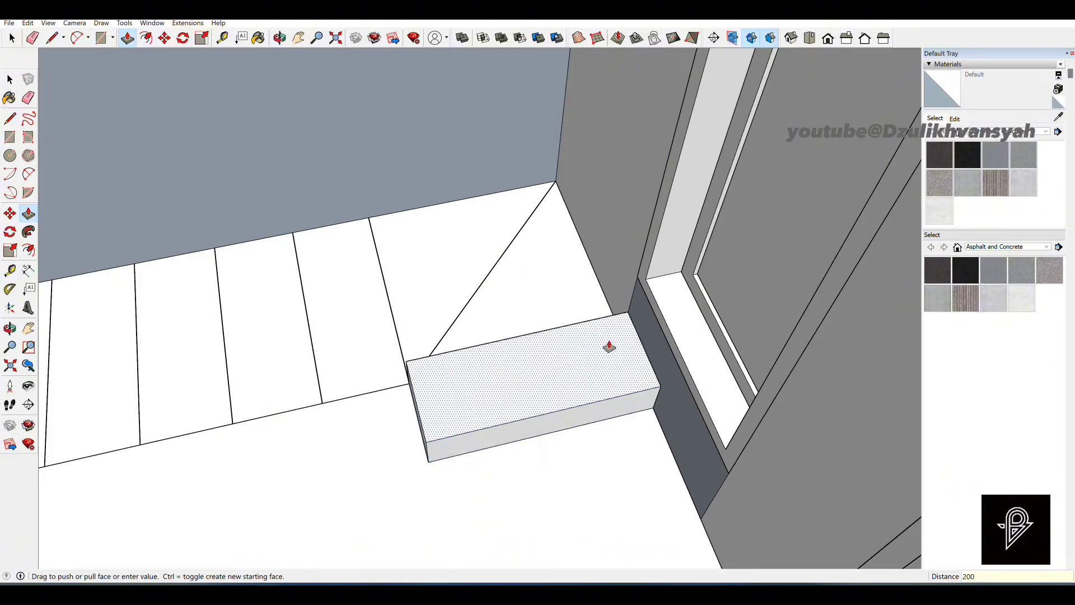
pyautogui.click(609, 347)
# Make all geometry of the extruded first step a group and open that group for editing.
pyautogui.moveTo(631, 355); pyautogui.dragTo(550, 377, button='middle')
pyautogui.press('space')
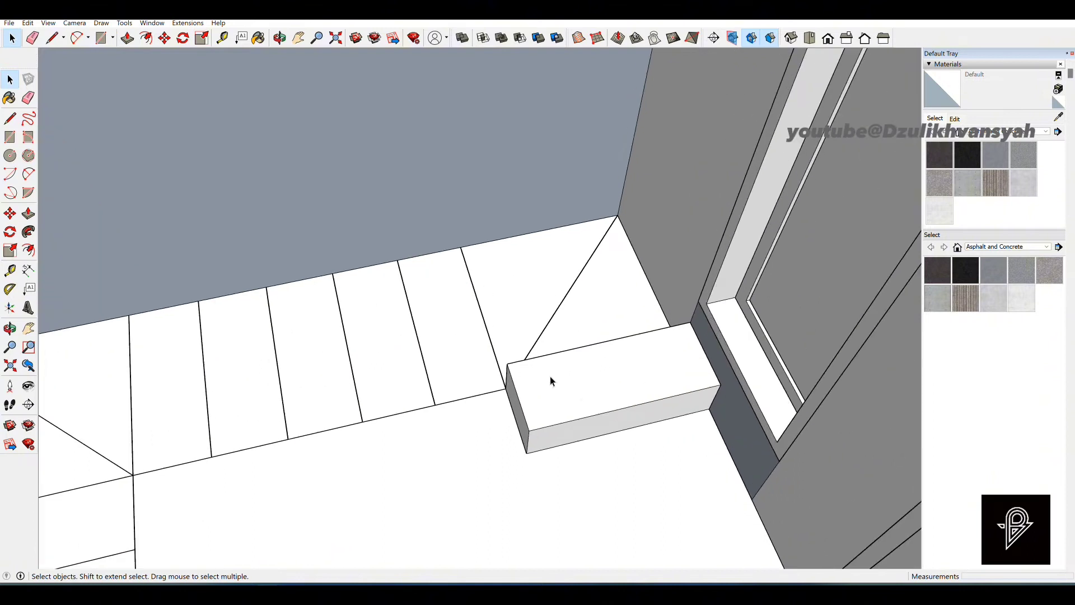
pyautogui.tripleClick(551, 381)
pyautogui.rightClick(551, 381)
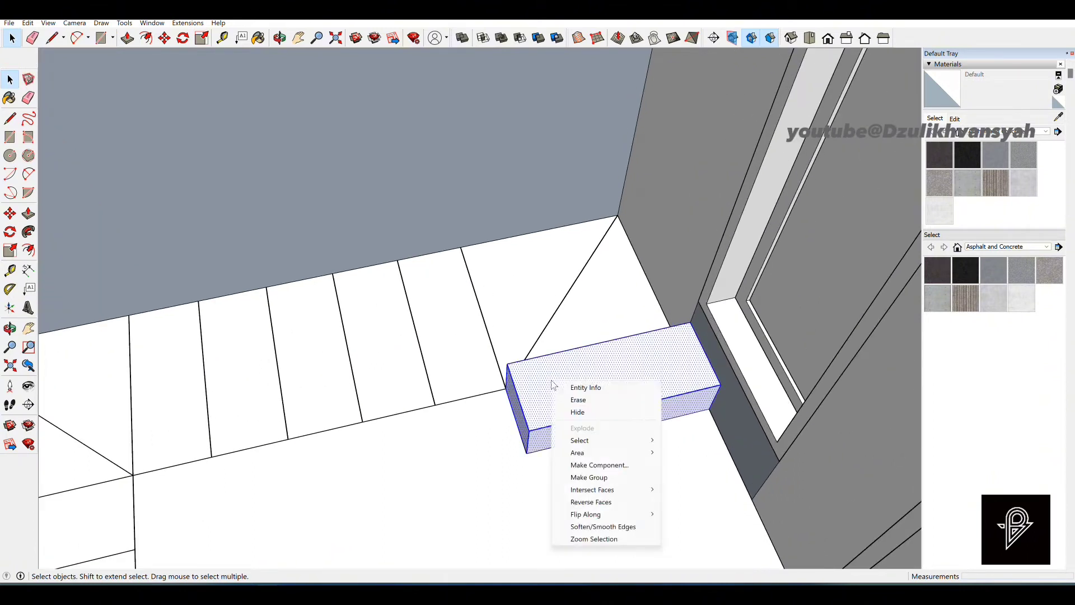
pyautogui.click(595, 482)
pyautogui.scroll(-6, 622, 355)
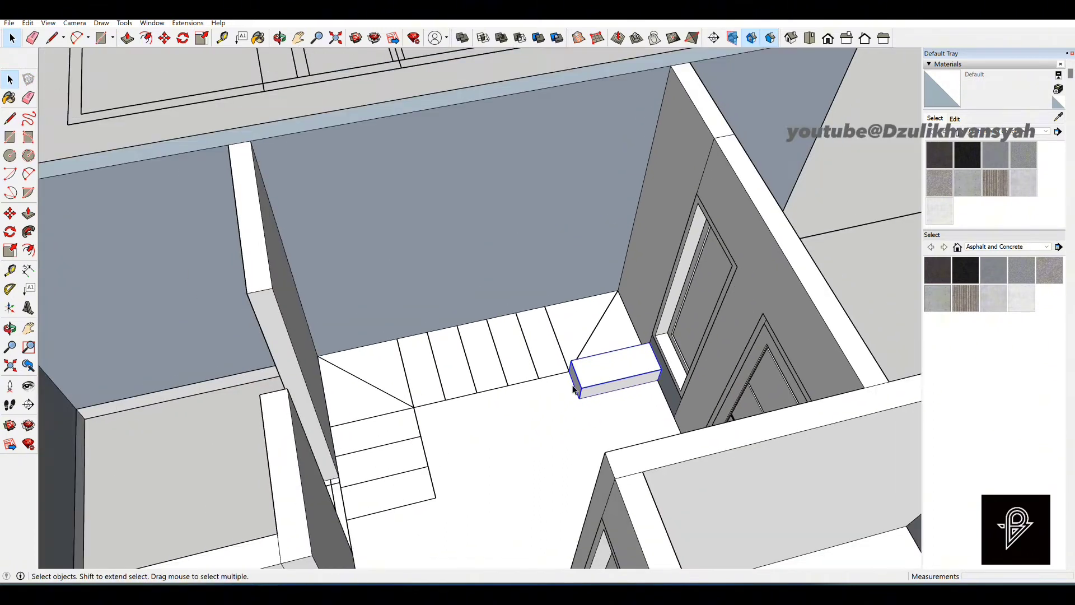
pyautogui.scroll(3, 600, 361)
pyautogui.scroll(-2, 594, 359)
pyautogui.scroll(4, 594, 361)
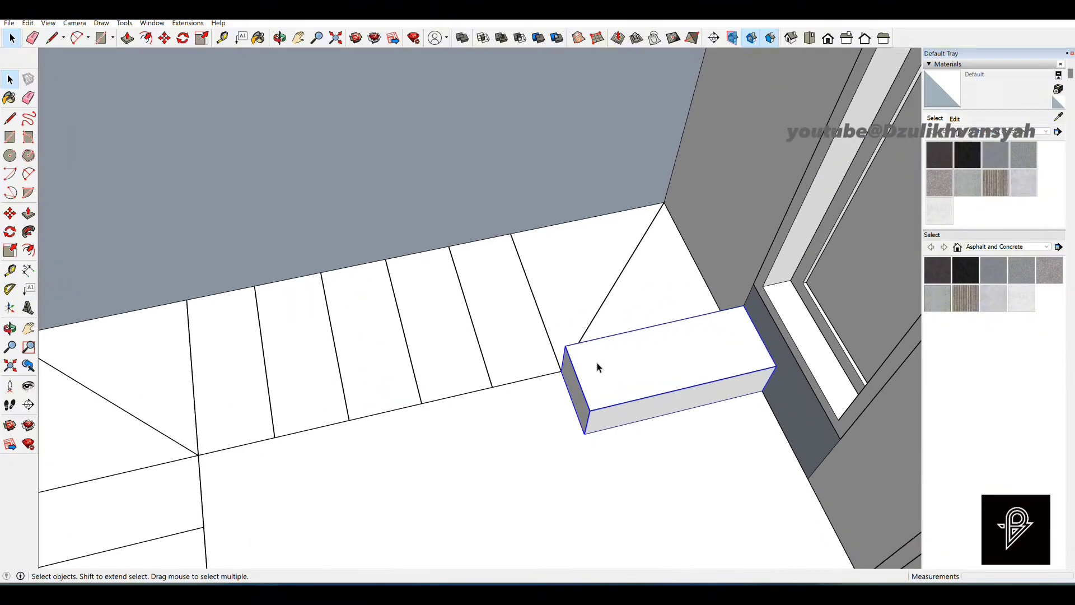
pyautogui.rightClick(597, 363)
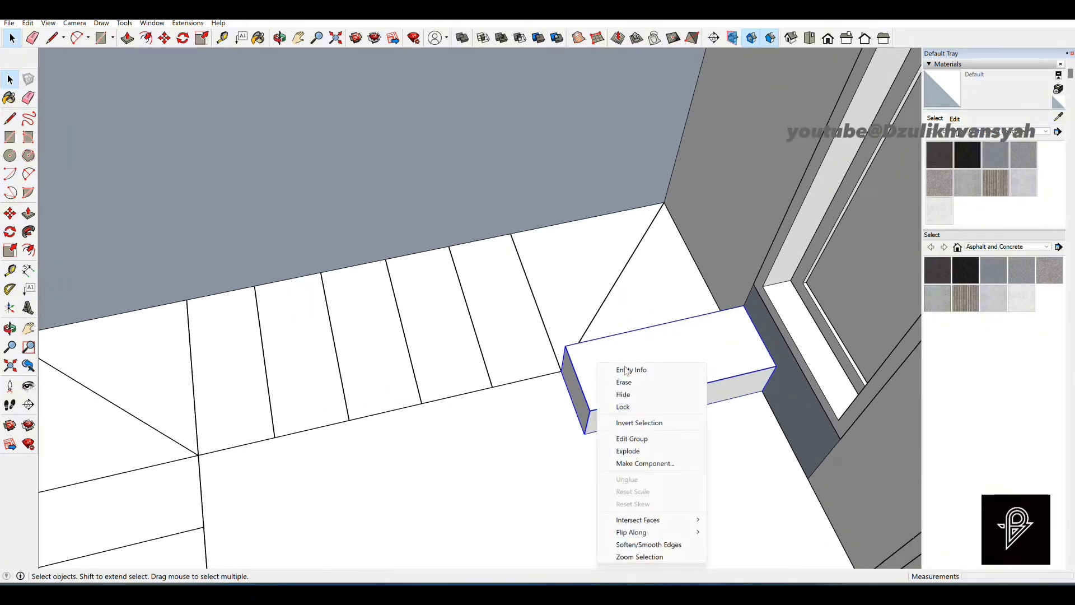
pyautogui.click(643, 439)
pyautogui.scroll(-2, 574, 430)
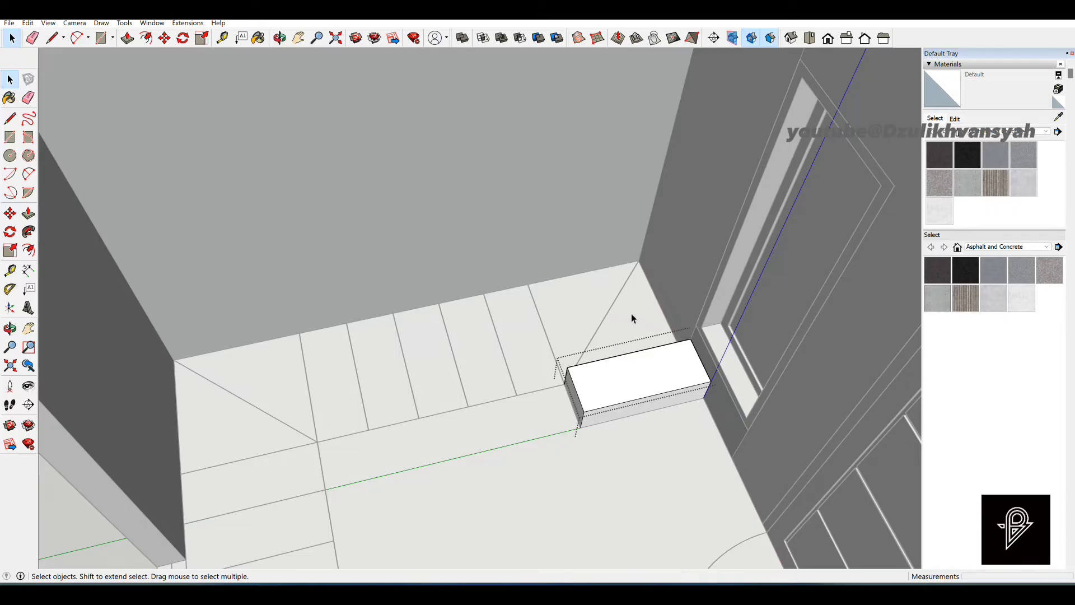
pyautogui.scroll(3, 630, 314)
# Draw a rectangle of 775 × about 740 mm over the corner winder and split it diagonally along the plan line.
pyautogui.press('r')
pyautogui.click(530, 430)
pyautogui.click(642, 243)
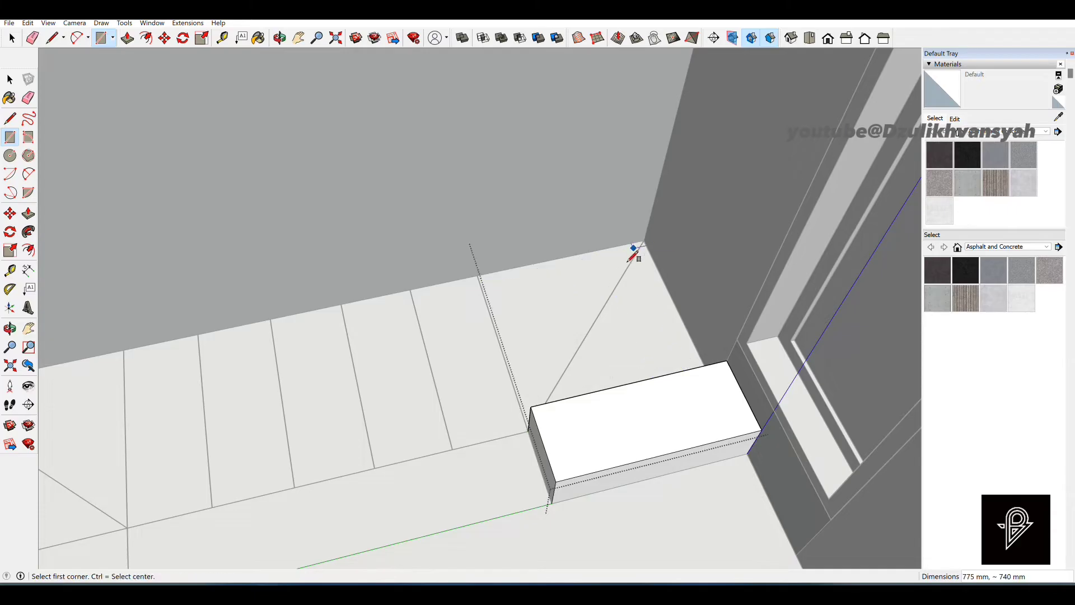
pyautogui.press('l')
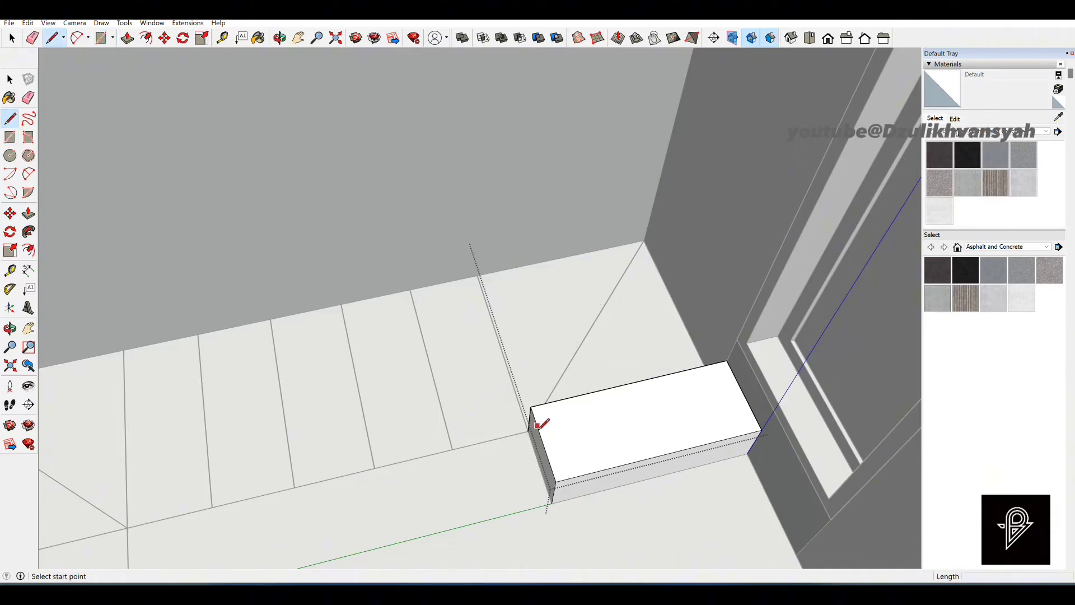
pyautogui.click(529, 432)
pyautogui.click(644, 242)
# Extrude the two triangular winder faces in 200 mm rises, each one riser higher than the step before it.
pyautogui.press('p')
pyautogui.click(616, 381)
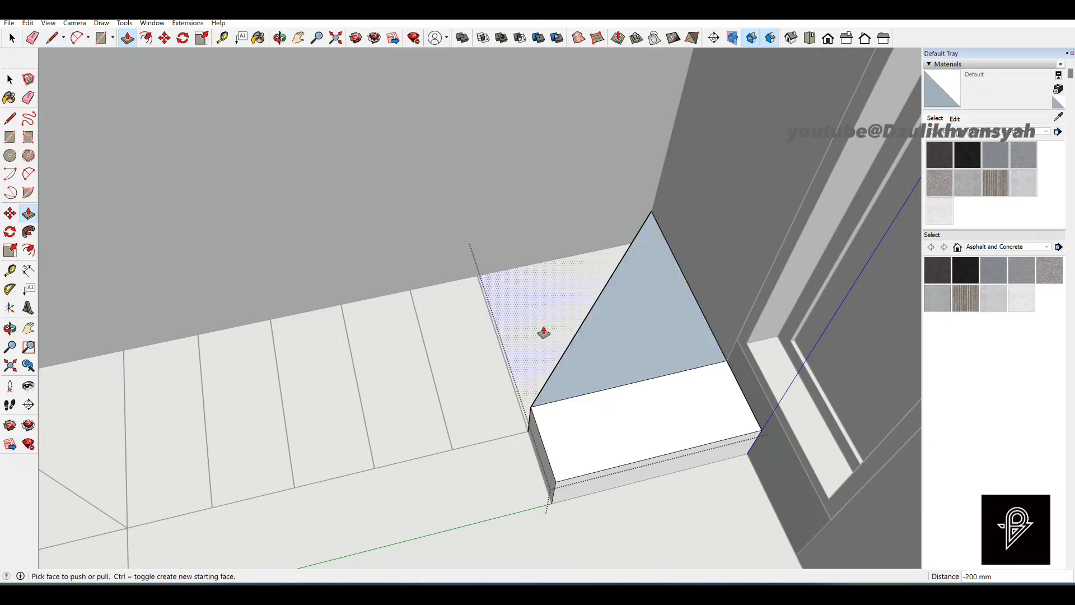
pyautogui.click(582, 342)
pyautogui.doubleClick(622, 359)
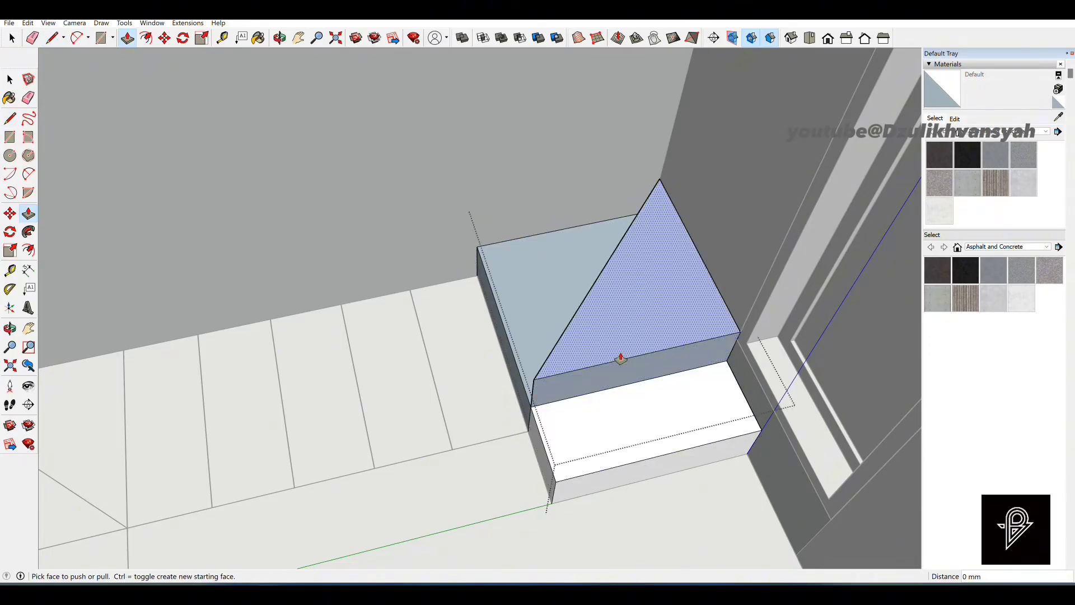
pyautogui.click(571, 310)
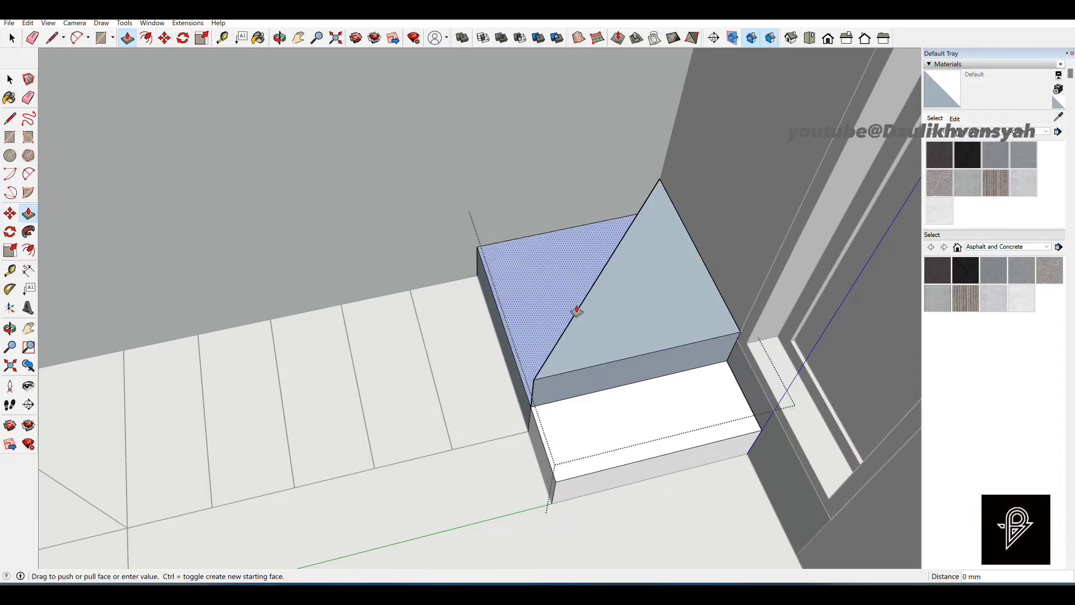
pyautogui.write('200')
pyautogui.press('Return')
pyautogui.scroll(-2, 633, 272)
pyautogui.press('space')
pyautogui.scroll(-2, 611, 304)
pyautogui.scroll(1, 570, 298)
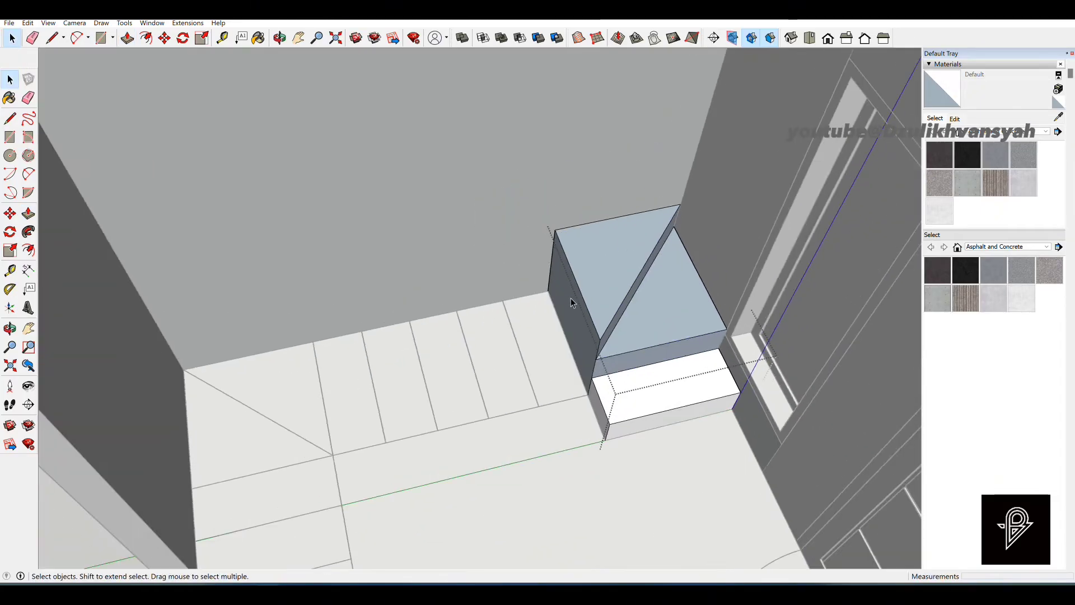
pyautogui.press('l')
pyautogui.scroll(4, 559, 219)
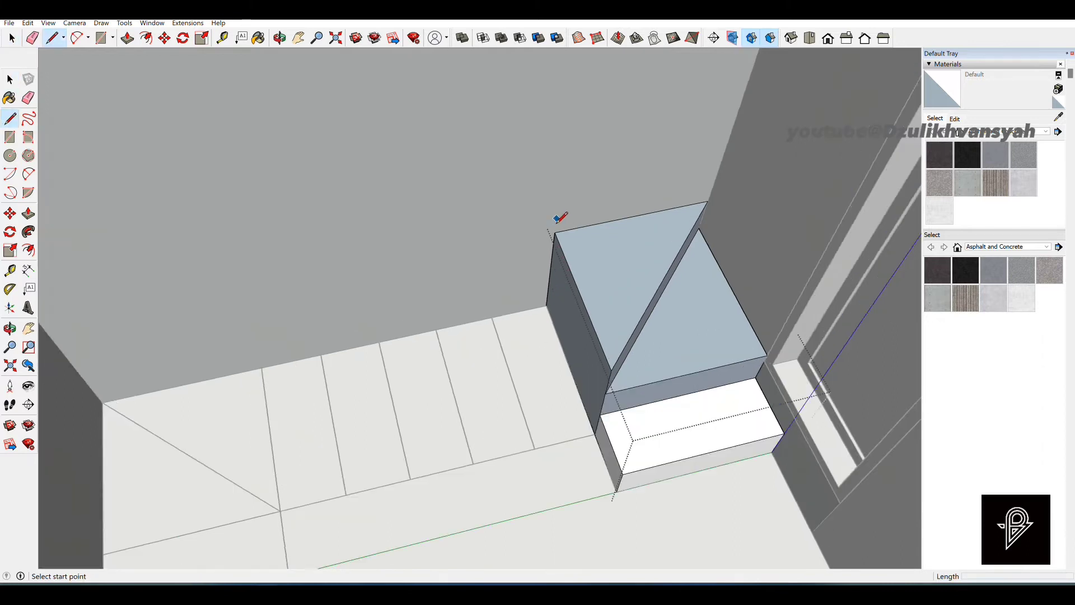
pyautogui.scroll(1, 612, 473)
pyautogui.click(601, 508)
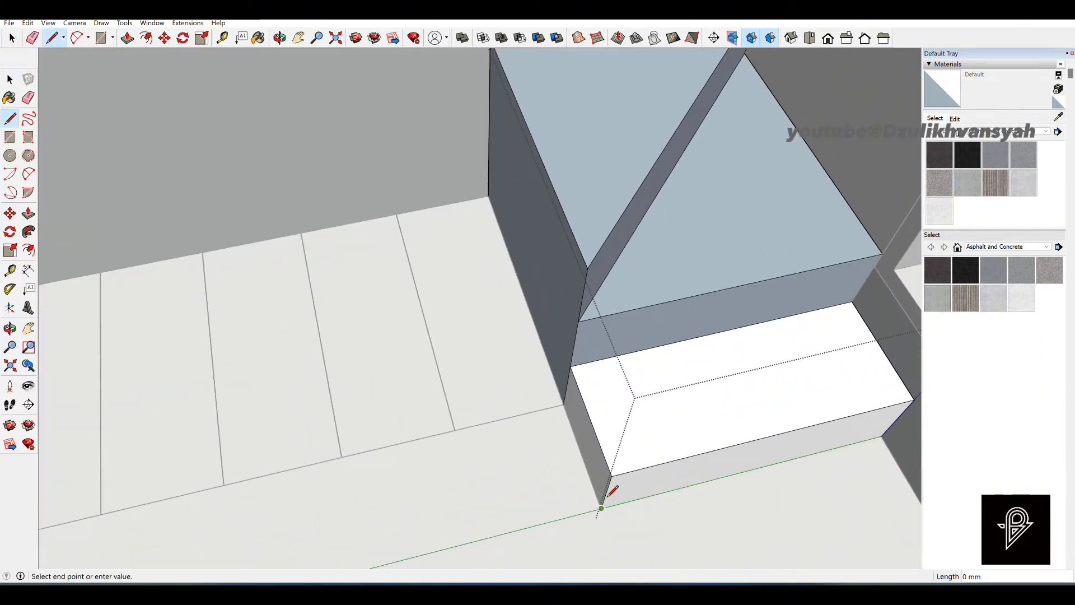
pyautogui.click(612, 477)
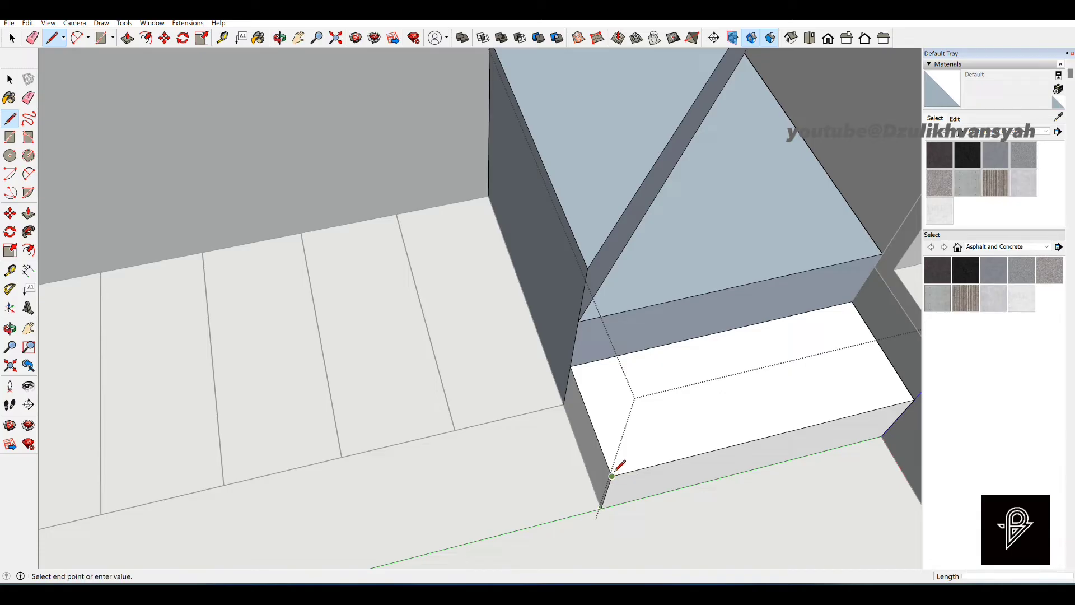
pyautogui.scroll(-4, 585, 424)
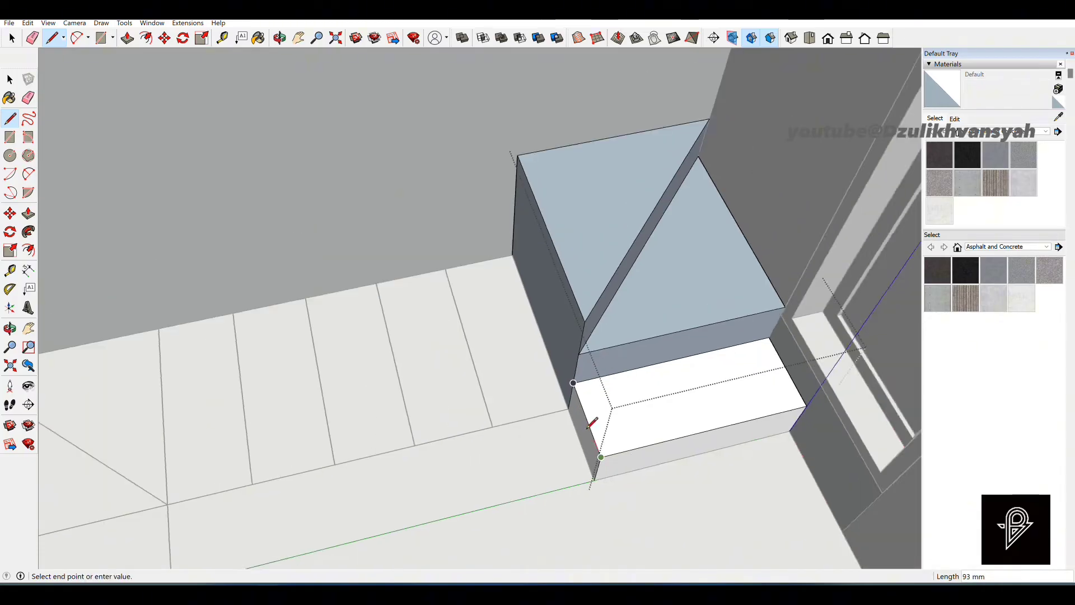
pyautogui.press('Escape')
# Draw the next step's profile on the wall: a riser line up from the winder's back corner and a 300 mm tread line.
pyautogui.click(529, 200)
pyautogui.write('2')
pyautogui.press('Return')
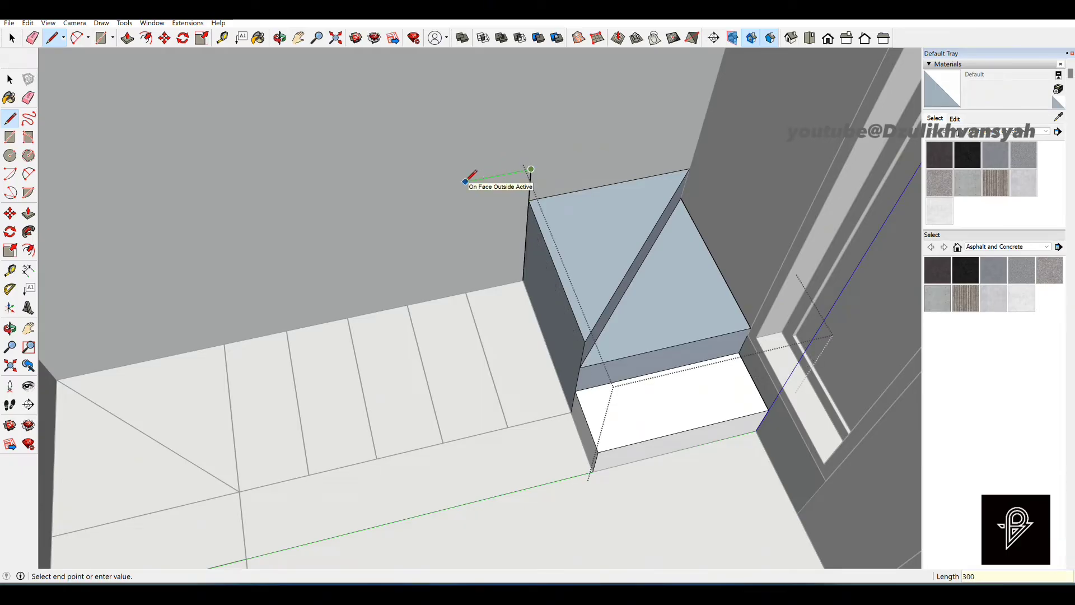
pyautogui.write('300')
pyautogui.press('Return')
pyautogui.scroll(2, 473, 175)
pyautogui.press('Escape')
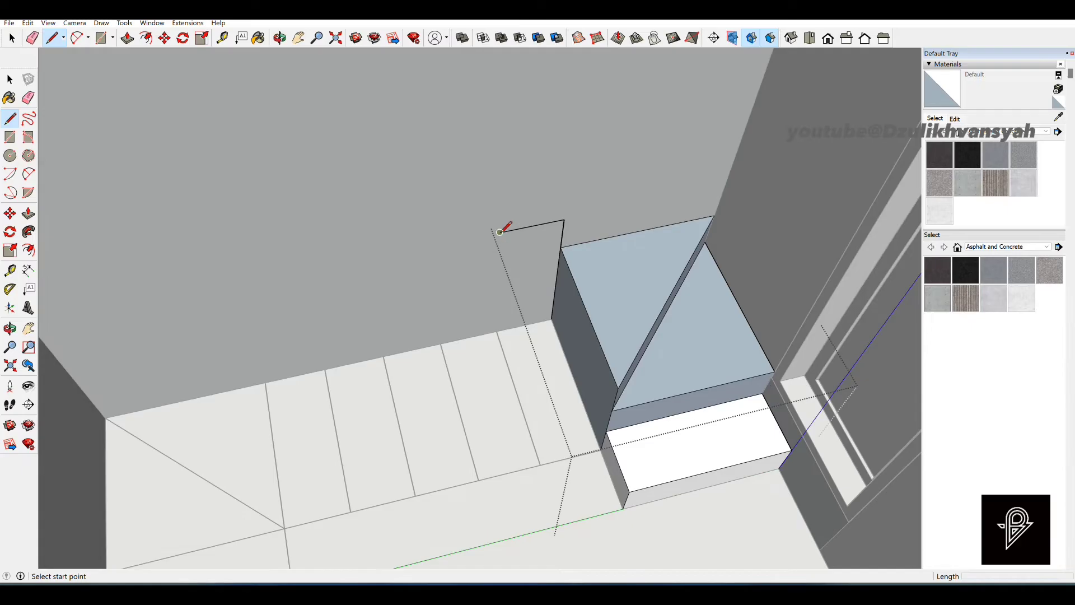
# Draw a 200 mm line down from the tread line's free end and close the step profile from the winder's back edge.
pyautogui.click(500, 232)
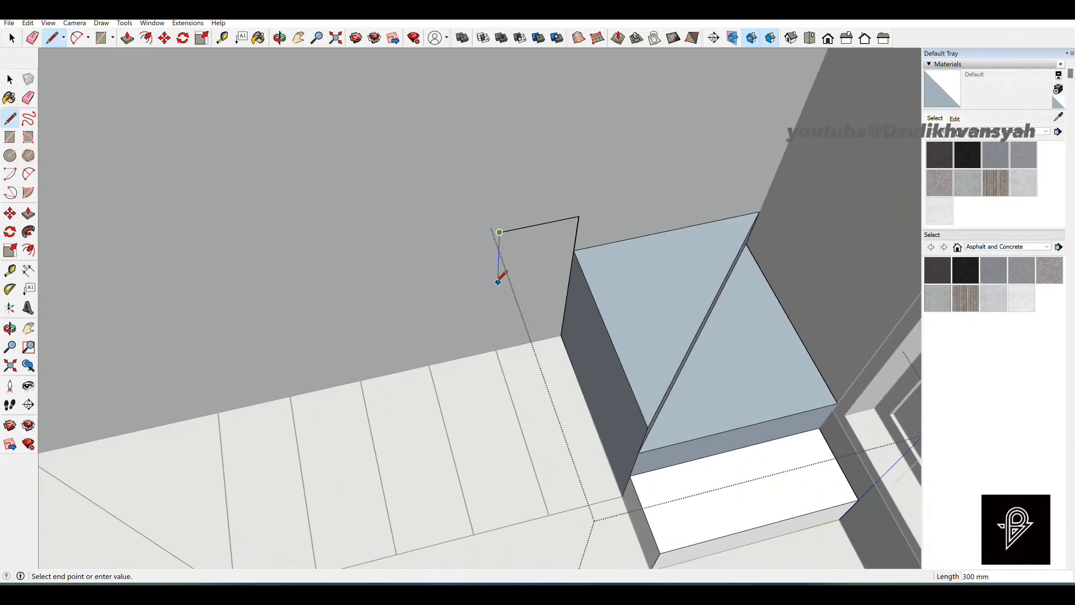
pyautogui.write('2')
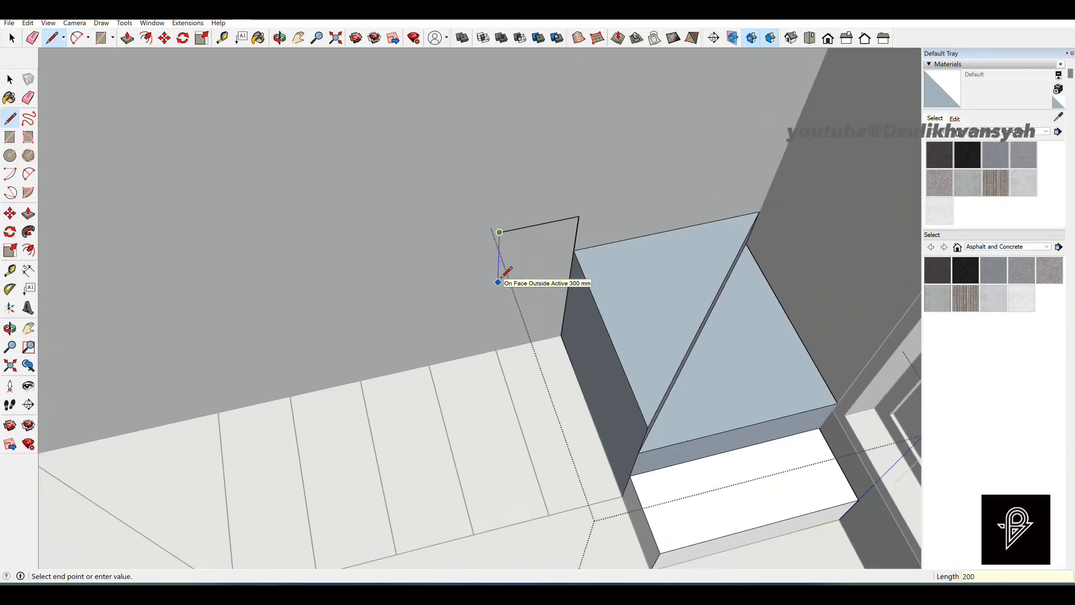
pyautogui.write('00')
pyautogui.press('Return')
pyautogui.press('Escape')
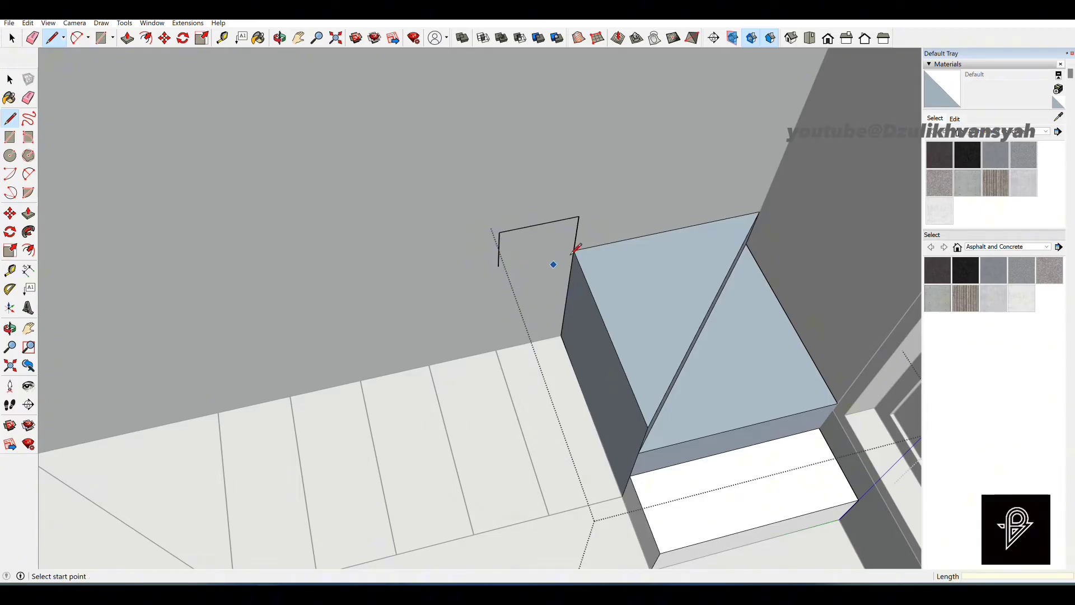
pyautogui.click(569, 282)
pyautogui.click(569, 281)
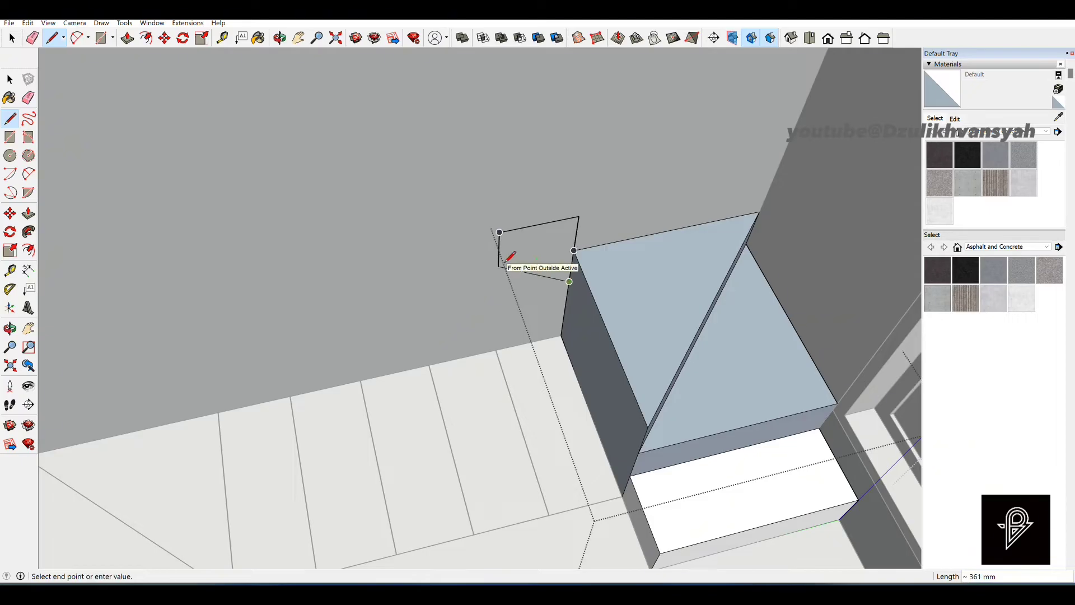
# Close the step profile on the wall beside the lower winder treads with a sloped line about 361 mm long.
pyautogui.click(499, 266)
pyautogui.press('space')
pyautogui.scroll(-1, 525, 258)
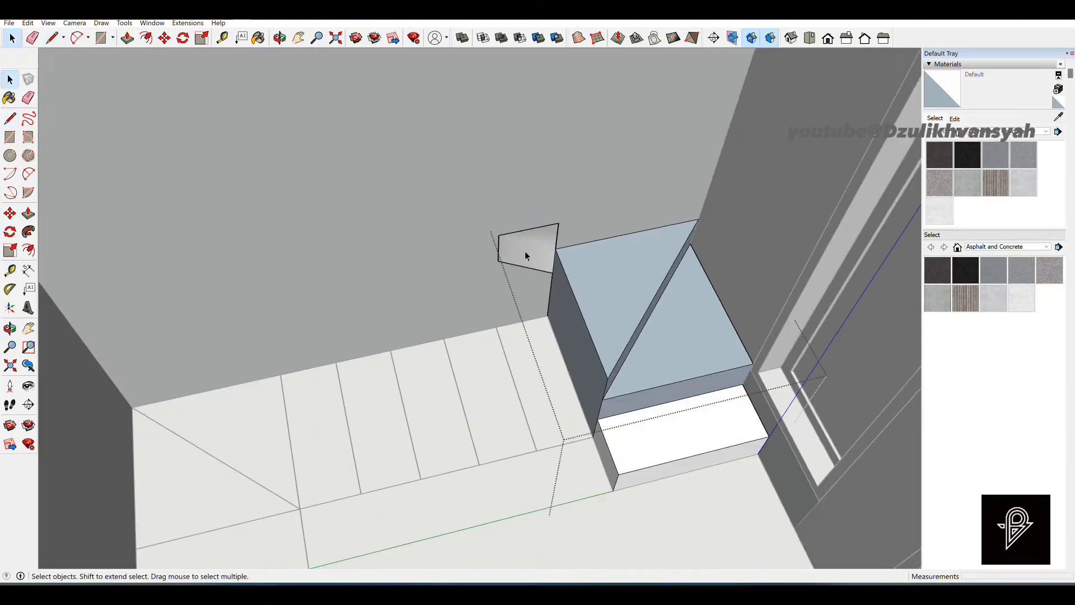
# Check the lengths of the step profile's vertical edges on both sides with the Line tool.
pyautogui.press('l')
pyautogui.scroll(1, 532, 249)
pyautogui.click(568, 216)
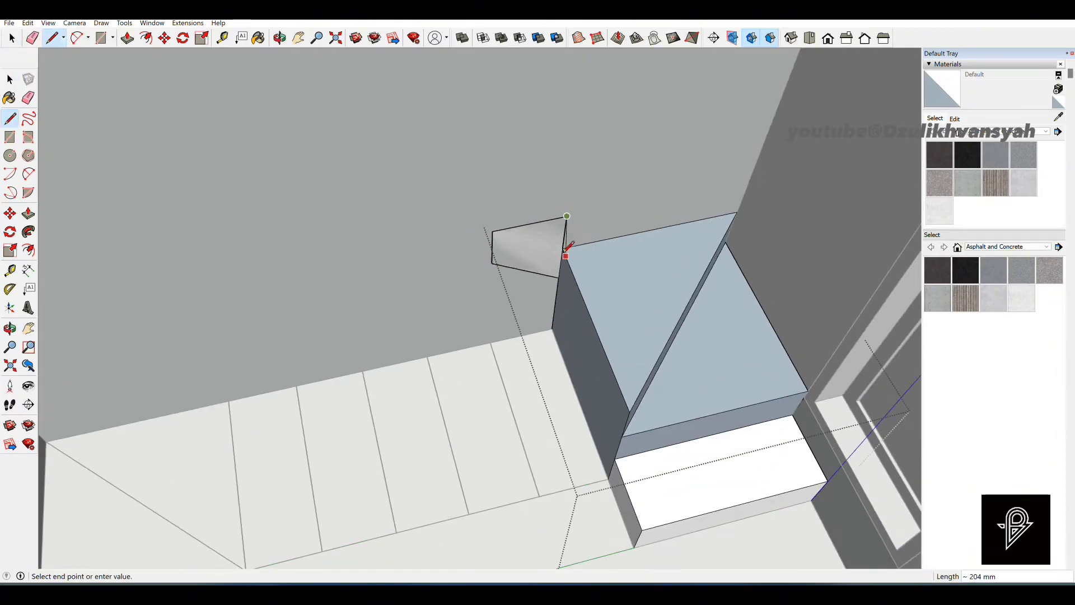
pyautogui.click(563, 248)
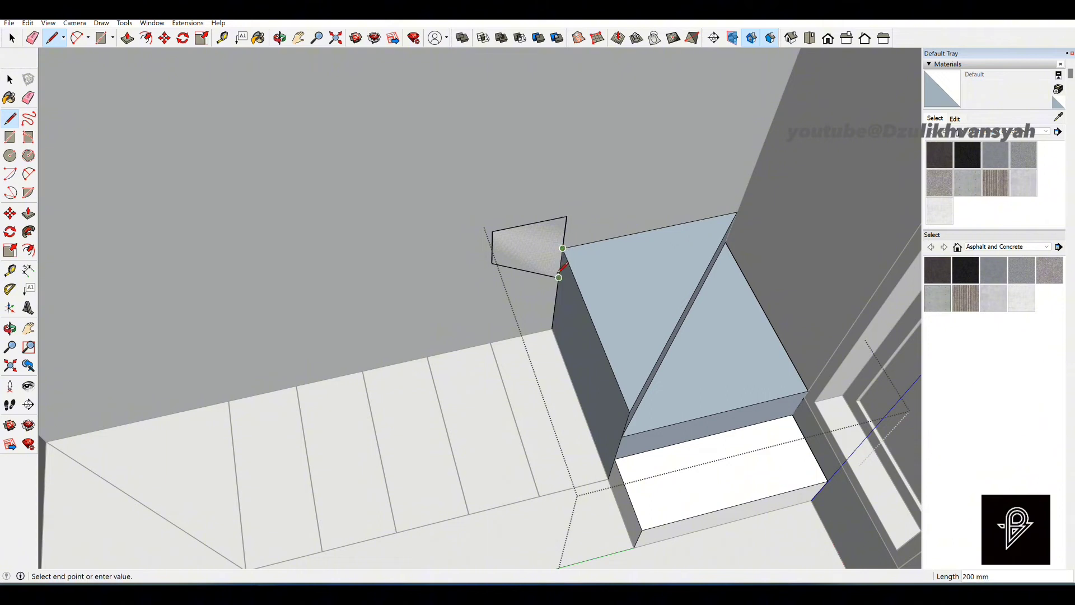
pyautogui.click(559, 277)
pyautogui.click(493, 231)
pyautogui.click(493, 263)
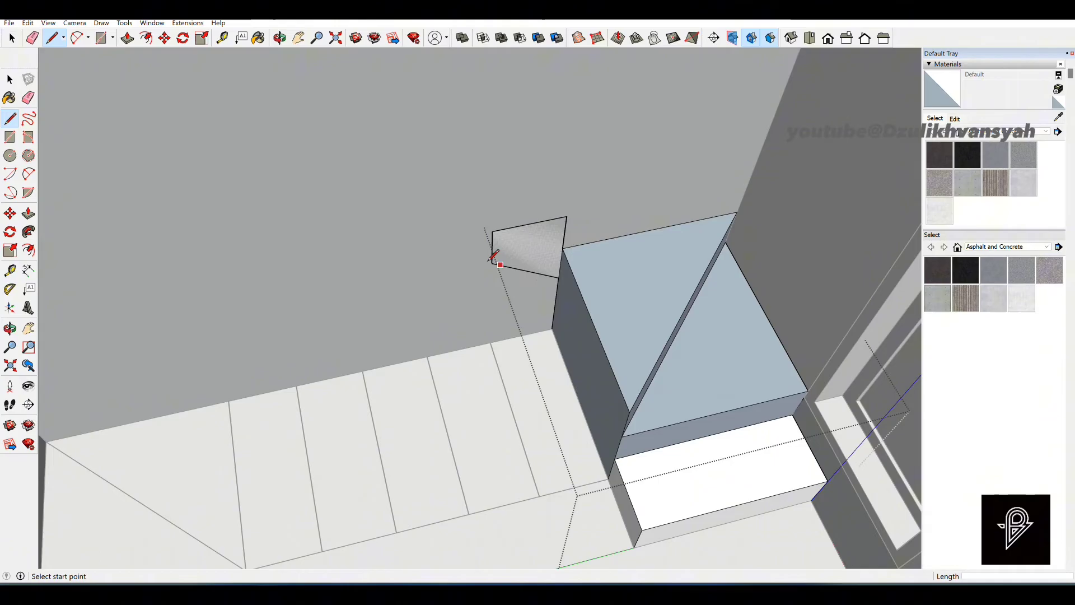
pyautogui.press('space')
# Copy the step profile corner to corner up the wall and array it as x4 for the straight flight.
pyautogui.scroll(2, 510, 206)
pyautogui.click(511, 205)
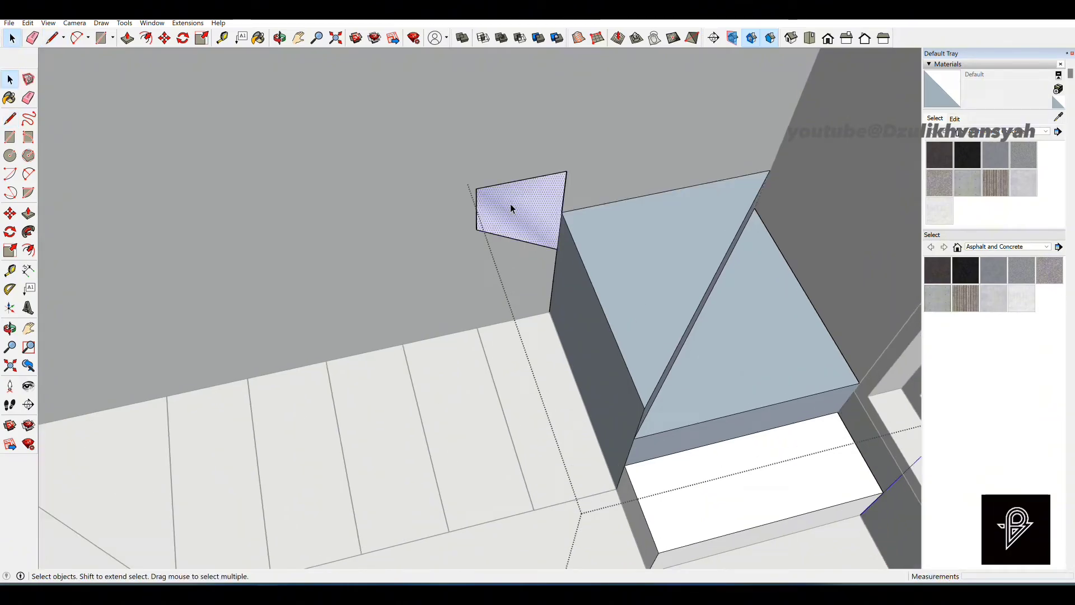
pyautogui.scroll(1, 558, 250)
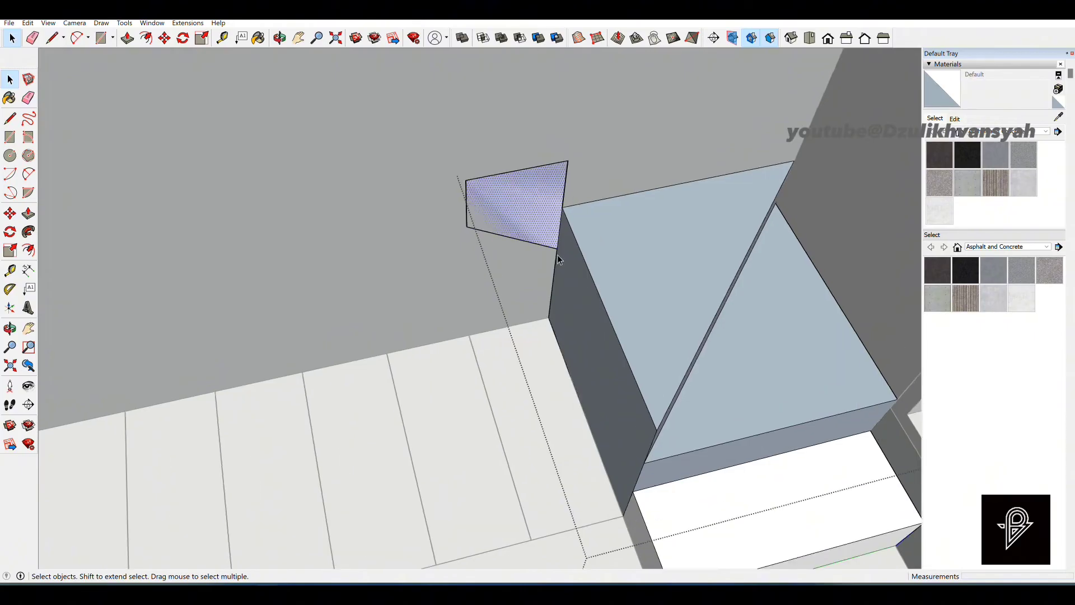
pyautogui.press('m')
pyautogui.click(559, 249)
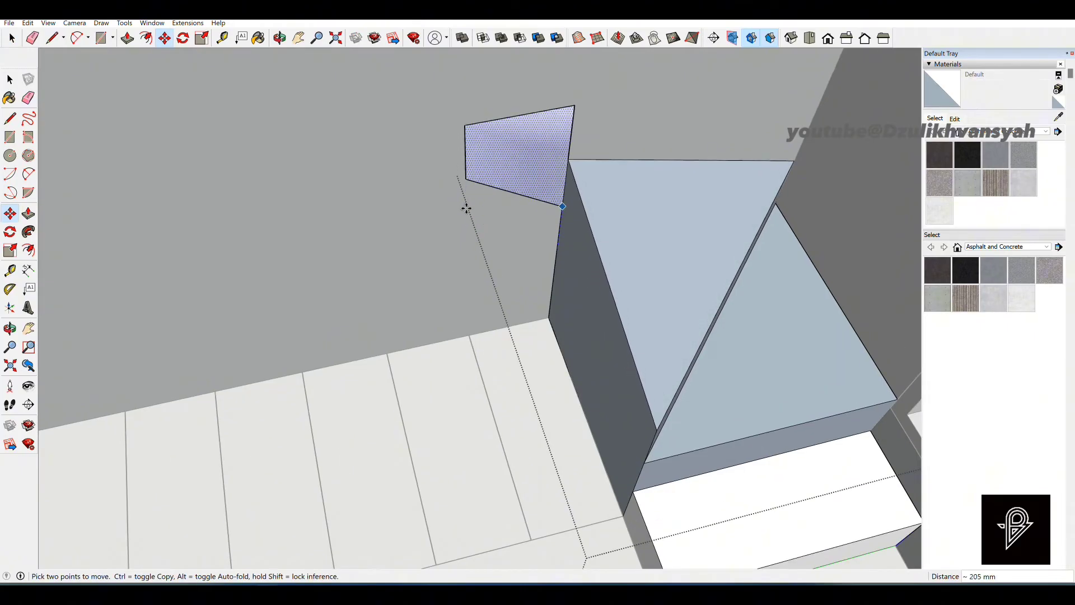
pyautogui.press('ctrl')
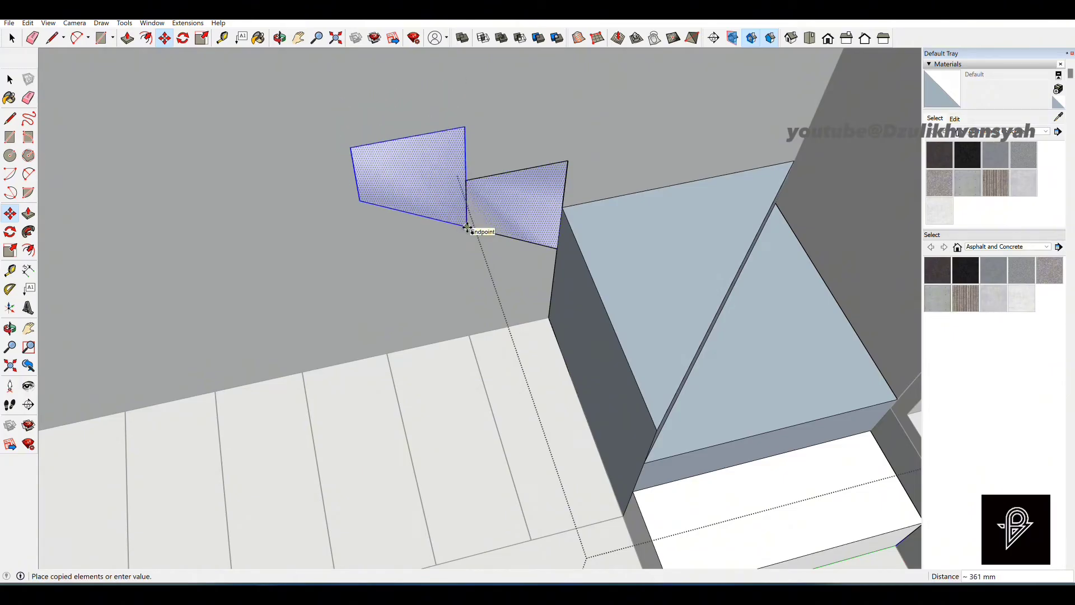
pyautogui.click(467, 228)
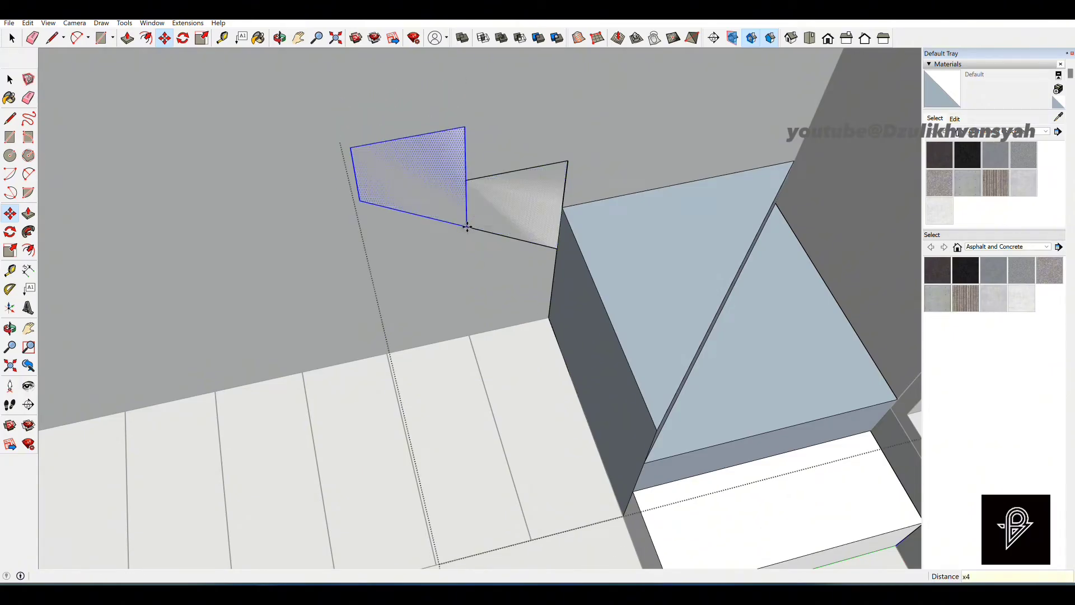
pyautogui.press('Return')
pyautogui.scroll(-3, 597, 248)
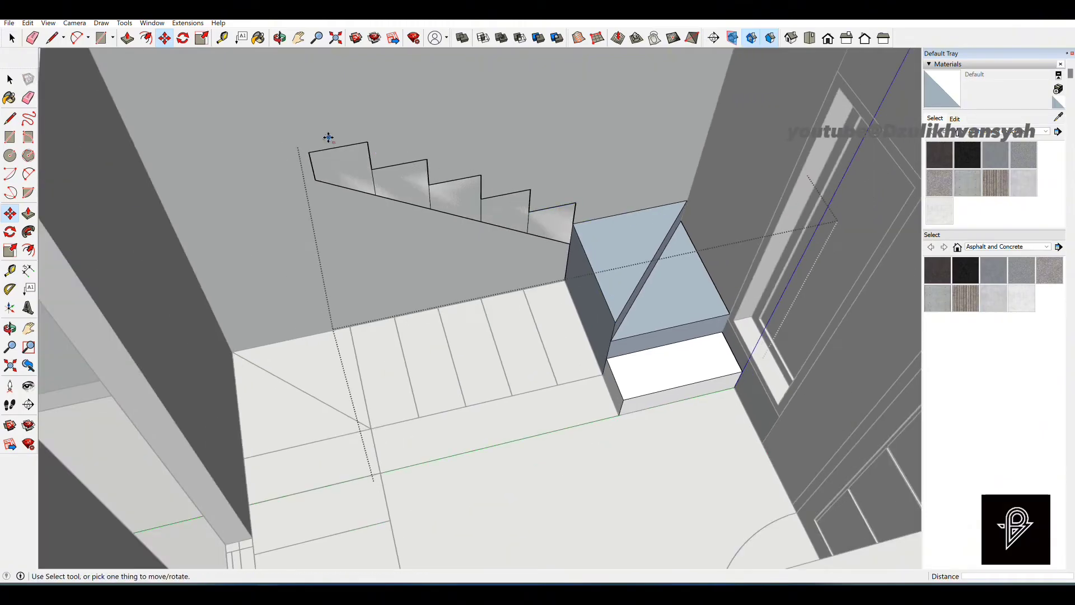
# Erase the dividing edges between the copied step profiles so they form one sawtooth face.
pyautogui.scroll(1, 450, 219)
pyautogui.scroll(1, 449, 219)
pyautogui.press('e')
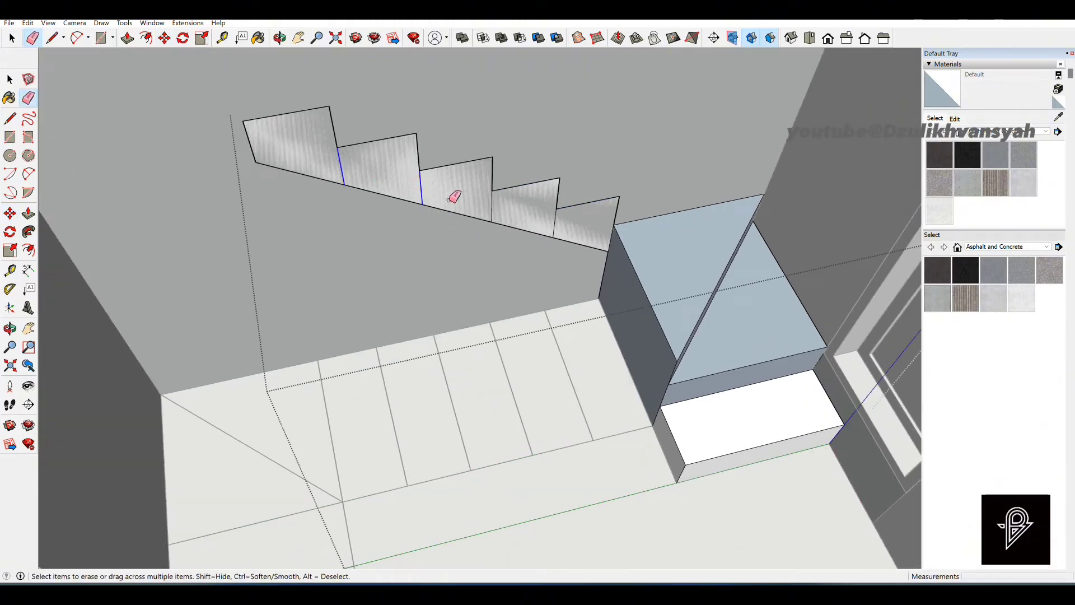
pyautogui.moveTo(564, 224); pyautogui.dragTo(562, 219)
pyautogui.scroll(-2, 561, 216)
# Extrude the sawtooth stair profile 775 mm out from the wall with Push/Pull.
pyautogui.press('p')
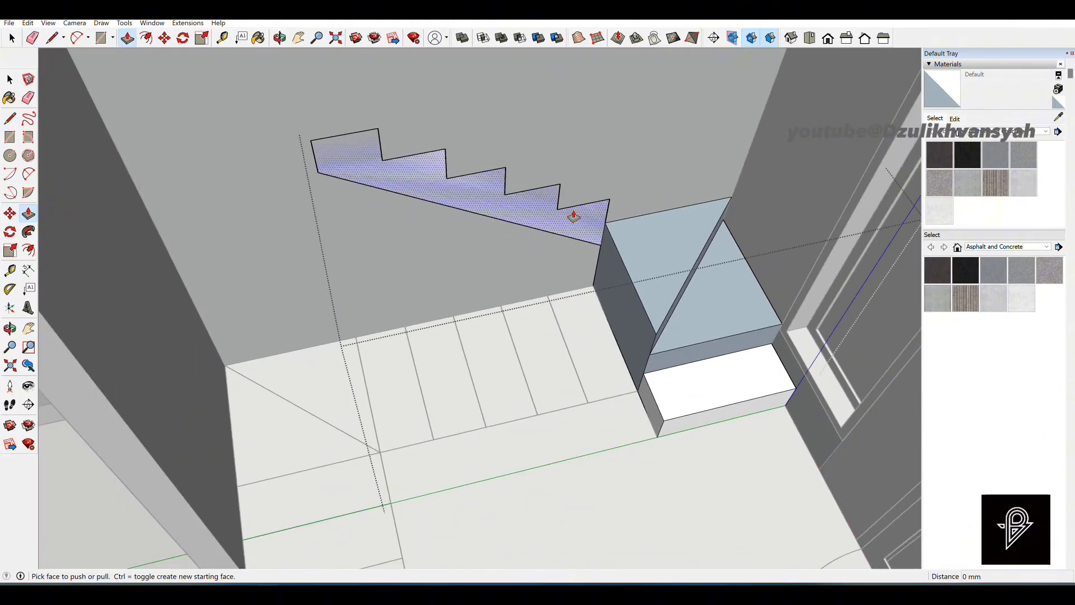
pyautogui.click(573, 218)
pyautogui.click(725, 341)
pyautogui.scroll(-3, 368, 198)
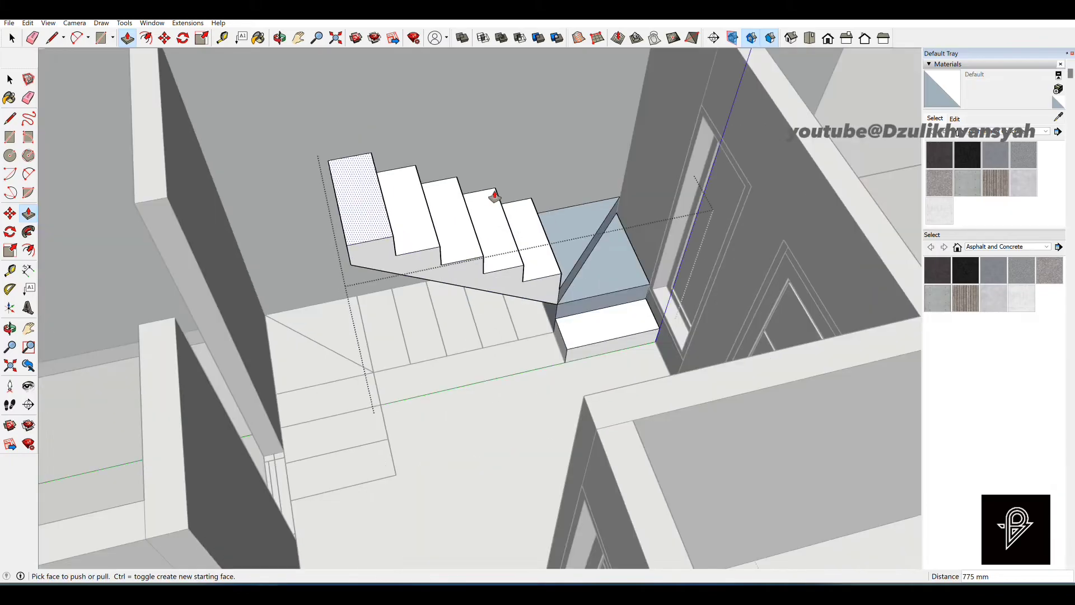
pyautogui.press('space')
pyautogui.scroll(2, 367, 198)
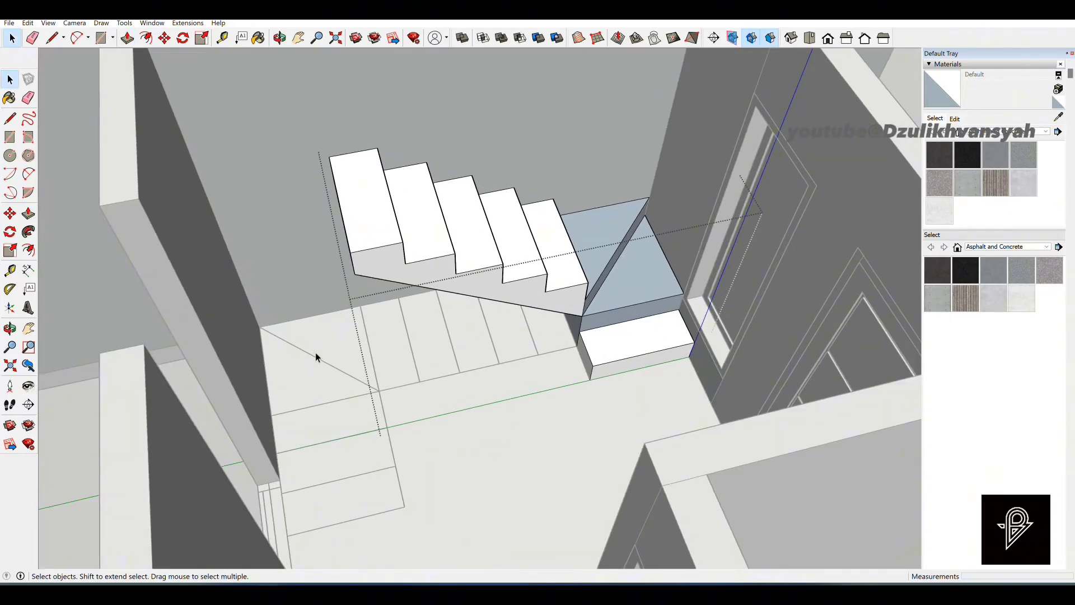
# Draw a 775 x 775 mm square landing from the top step's outer corner to the wall corner.
pyautogui.press('r')
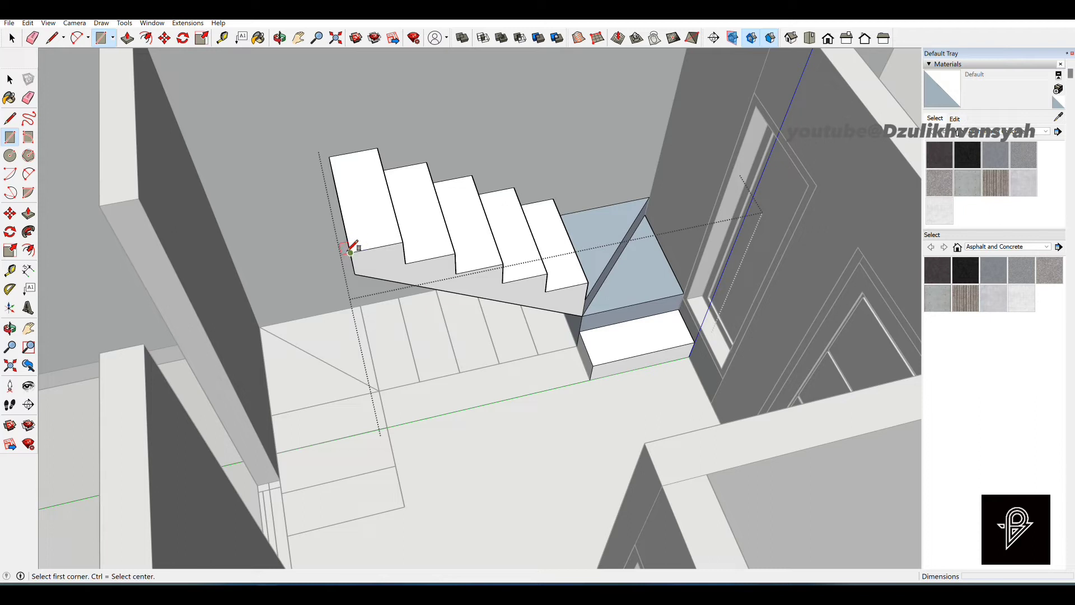
pyautogui.click(350, 252)
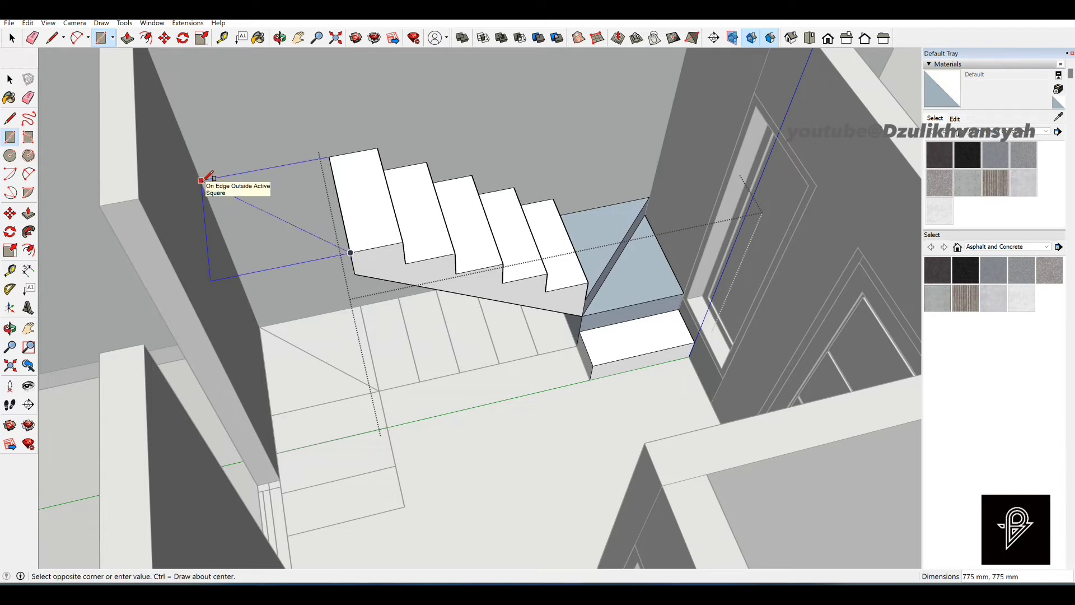
pyautogui.click(202, 181)
pyautogui.press('space')
pyautogui.press('l')
pyautogui.click(201, 180)
pyautogui.click(350, 252)
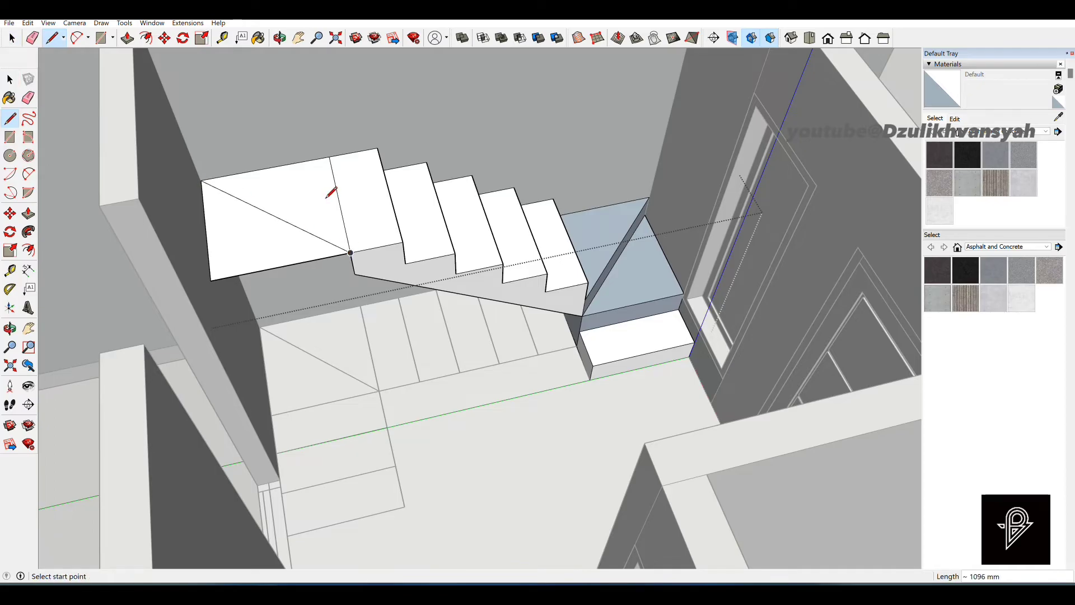
pyautogui.scroll(4, 336, 235)
pyautogui.press('p')
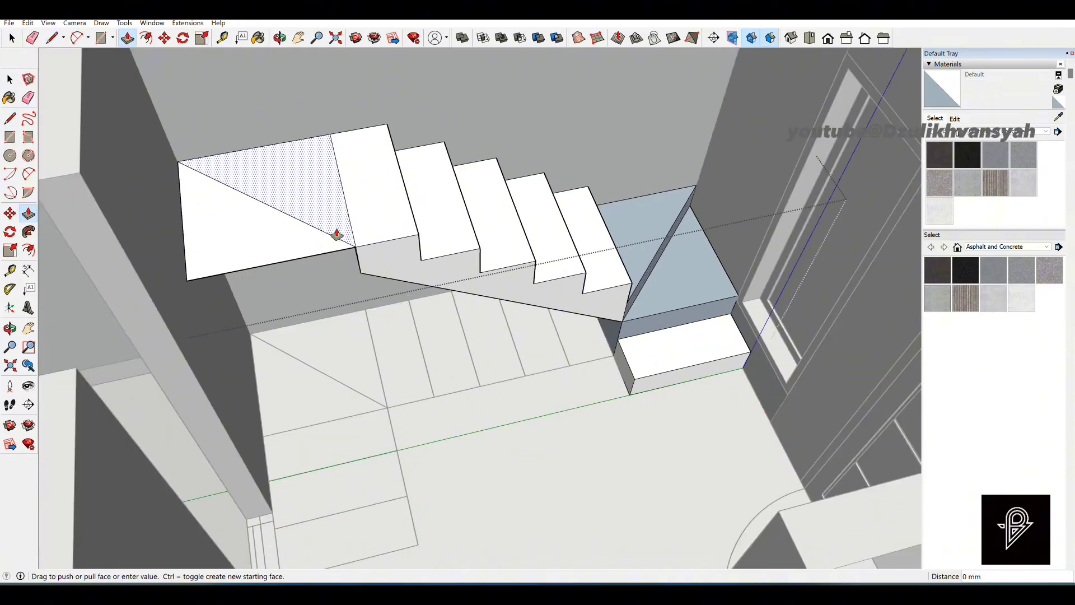
pyautogui.hotkey('ctrl', 'z')
# Extrude the square landing down to the flight's lower corner and split its top face diagonally with a line.
pyautogui.scroll(1, 334, 238)
pyautogui.click(348, 250)
pyautogui.click(368, 286)
pyautogui.scroll(-3, 375, 257)
pyautogui.press('l')
pyautogui.click(367, 250)
pyautogui.click(199, 170)
pyautogui.scroll(-1, 312, 228)
# Raise the landing's triangular halves in 200 mm rises to form two winder treads.
pyautogui.press('p')
pyautogui.click(312, 213)
pyautogui.write('200')
pyautogui.press('Return')
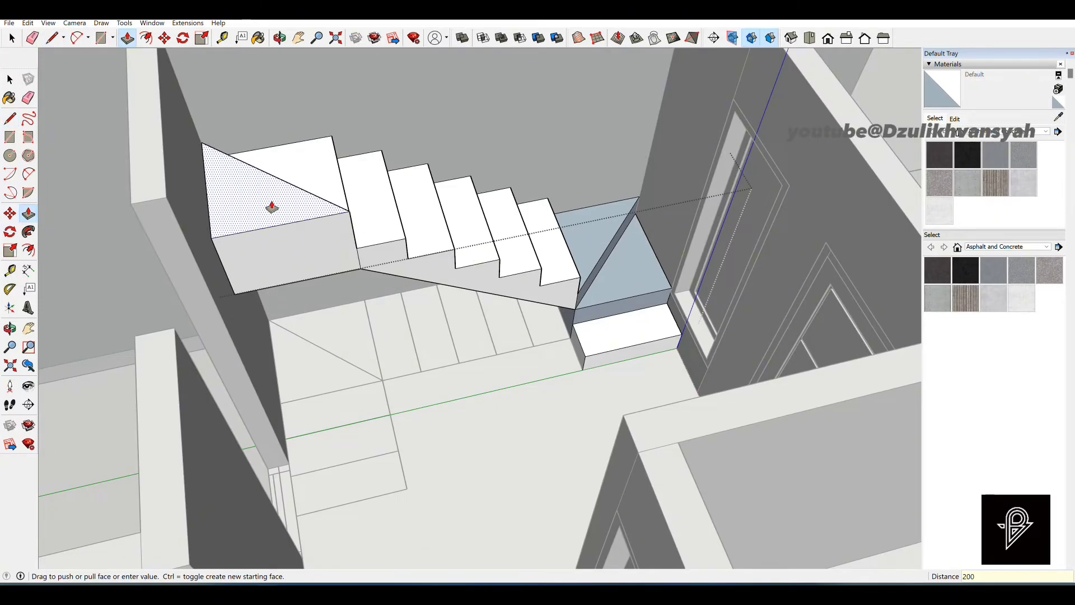
pyautogui.doubleClick(274, 223)
# Start the next flight's step profile at the upper winder's outer corner with a 200 mm vertical and a 300 mm horizontal line.
pyautogui.moveTo(332, 293); pyautogui.dragTo(414, 340, button='middle')
pyautogui.moveTo(460, 202); pyautogui.dragTo(469, 218, button='middle')
pyautogui.press('l')
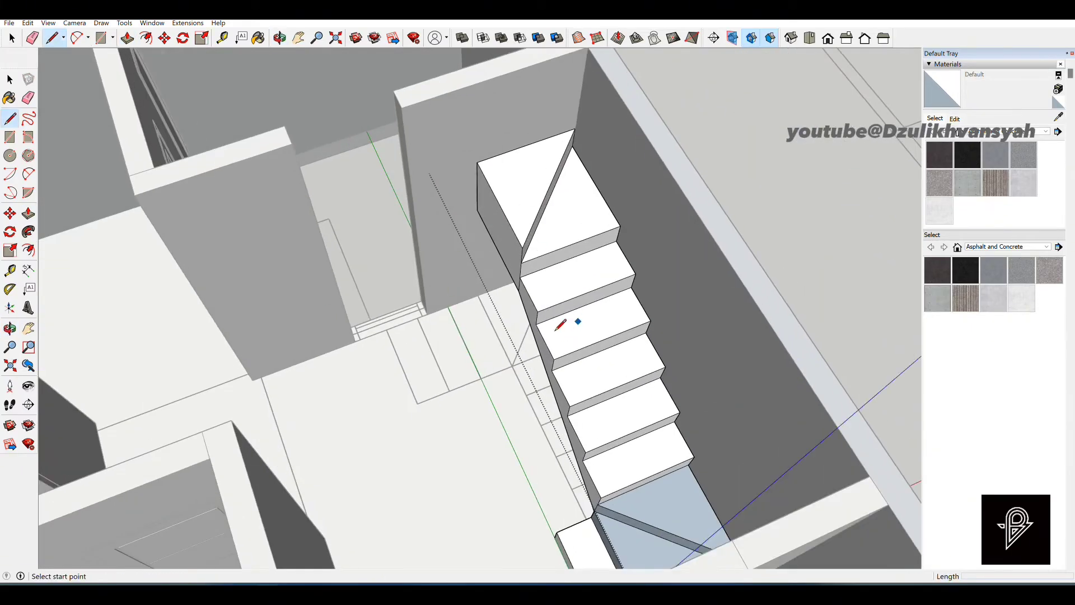
pyautogui.scroll(3, 541, 319)
pyautogui.press('space')
pyautogui.scroll(-1, 528, 315)
pyautogui.scroll(1, 468, 132)
pyautogui.press('l')
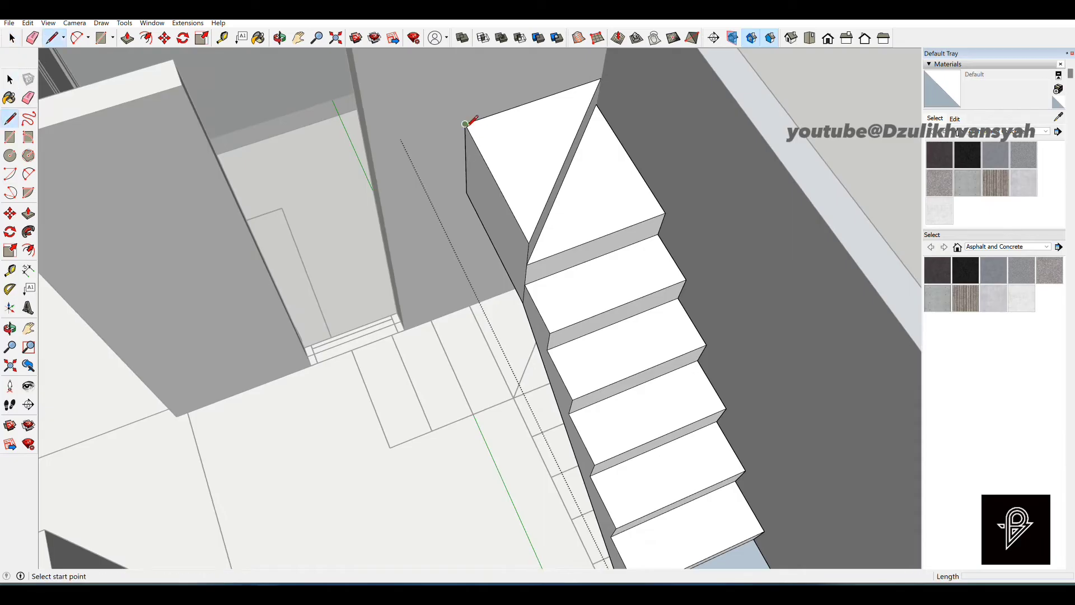
pyautogui.click(464, 123)
pyautogui.write('200')
pyautogui.press('Return')
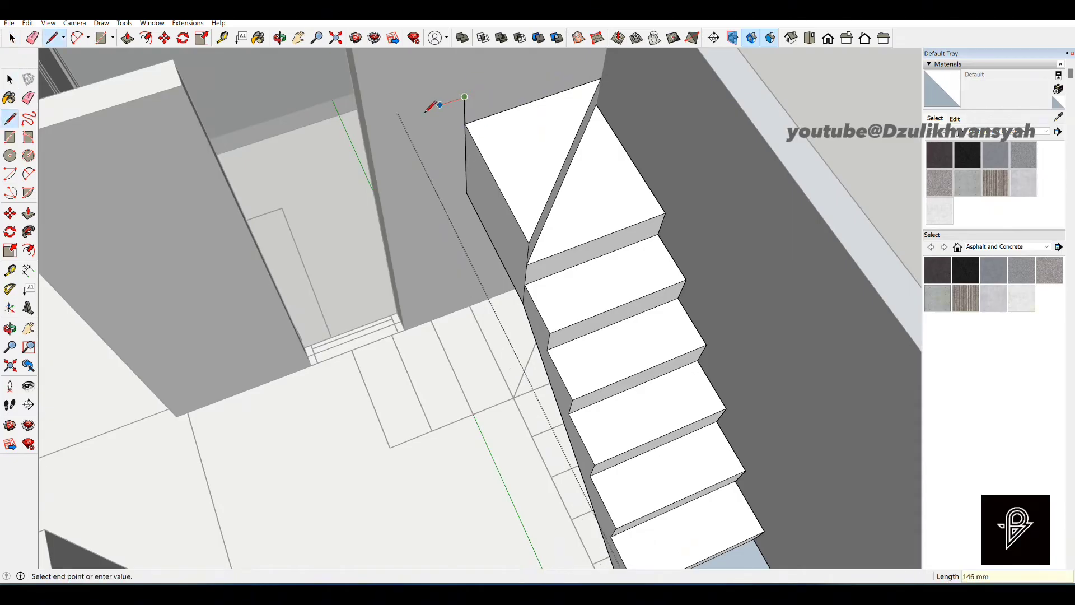
pyautogui.write('300')
pyautogui.press('Return')
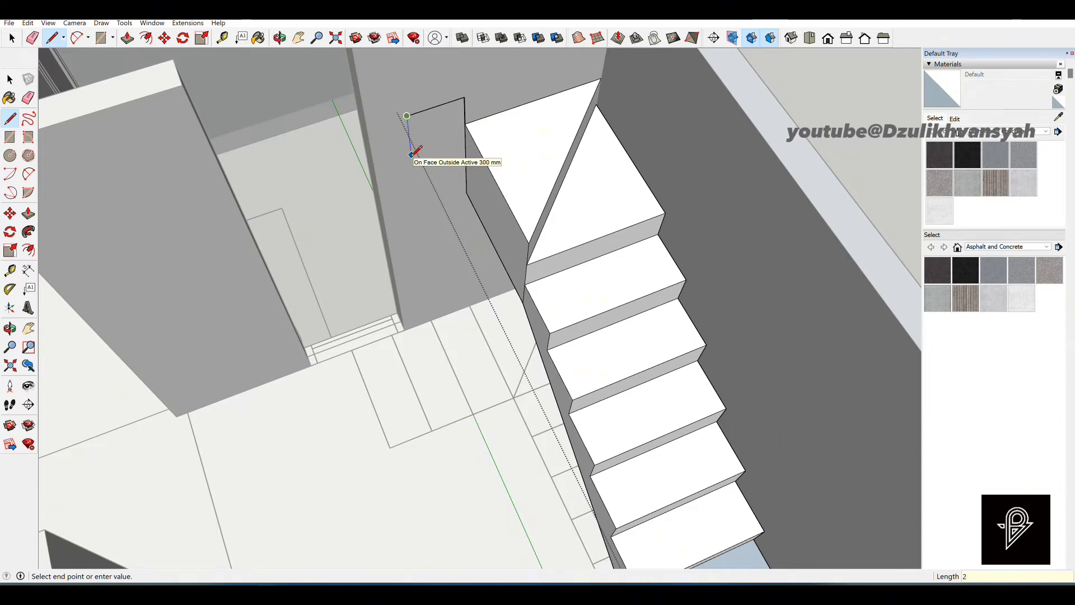
# Complete the step profile with a 200 mm line down, a 200 mm line down the winder's edge and a sloped closing line.
pyautogui.write('200')
pyautogui.press('Return')
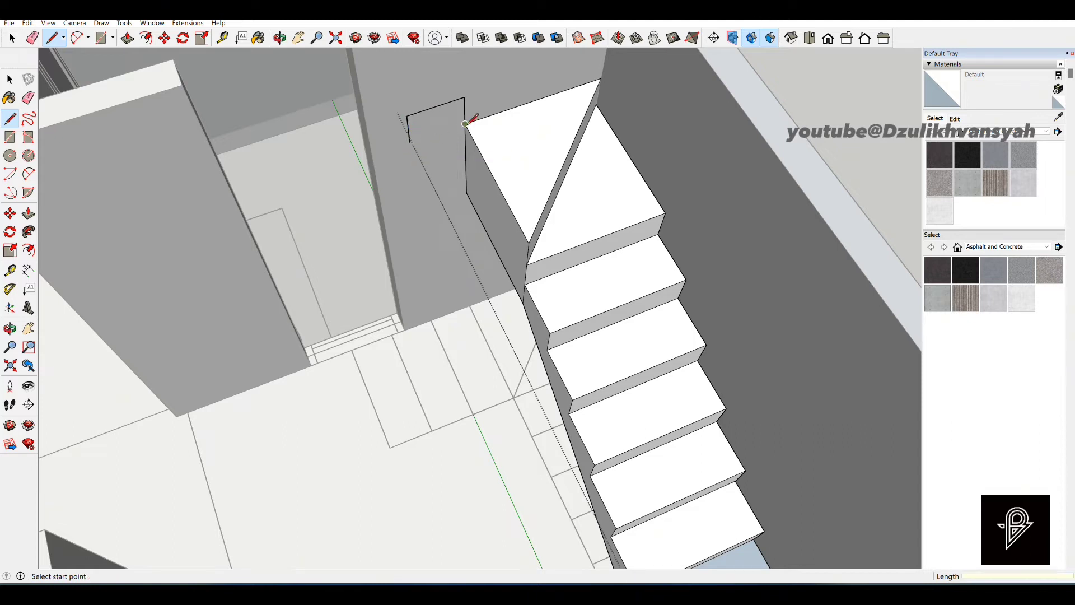
pyautogui.write('200')
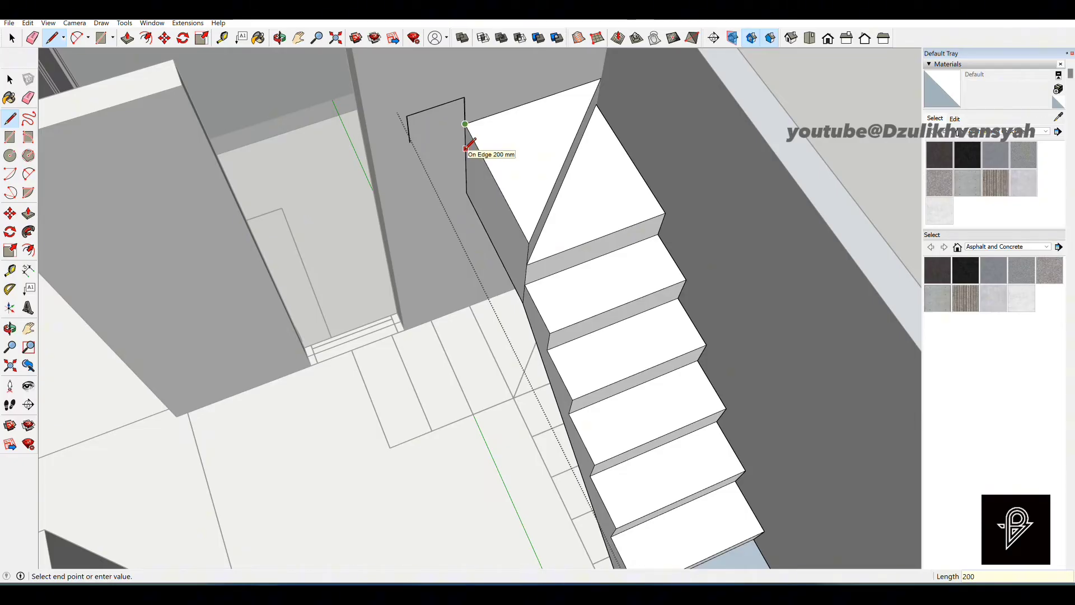
pyautogui.press('Return')
pyautogui.click(410, 143)
pyautogui.click(465, 149)
pyautogui.press('space')
pyautogui.scroll(-2, 443, 236)
pyautogui.scroll(2, 463, 326)
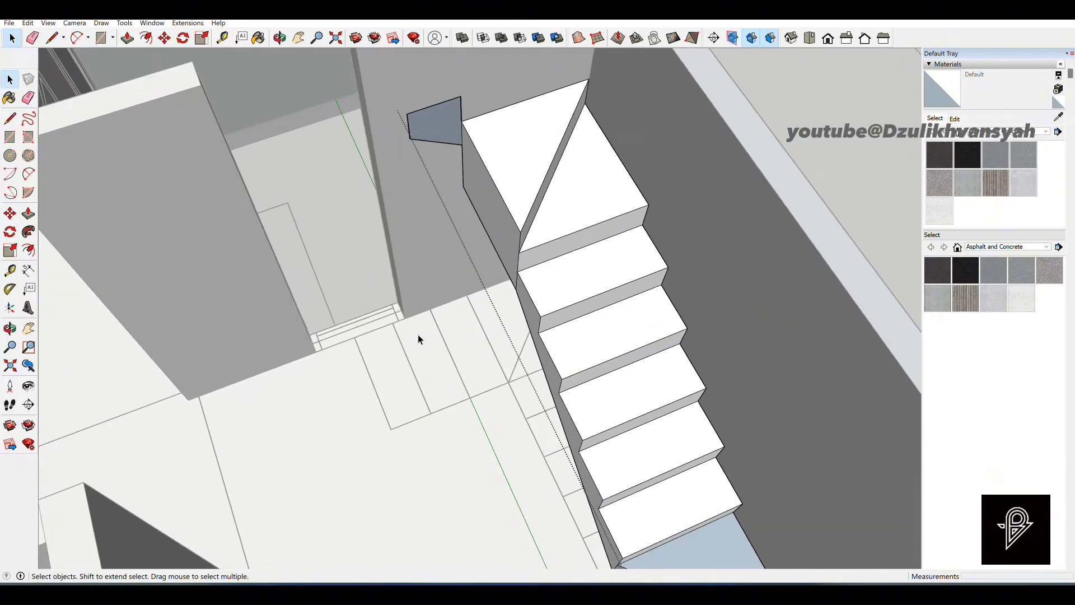
# Copy the new step profile corner to corner away from the upper winder and array it as x2.
pyautogui.click(437, 124)
pyautogui.scroll(1, 441, 128)
pyautogui.press('m')
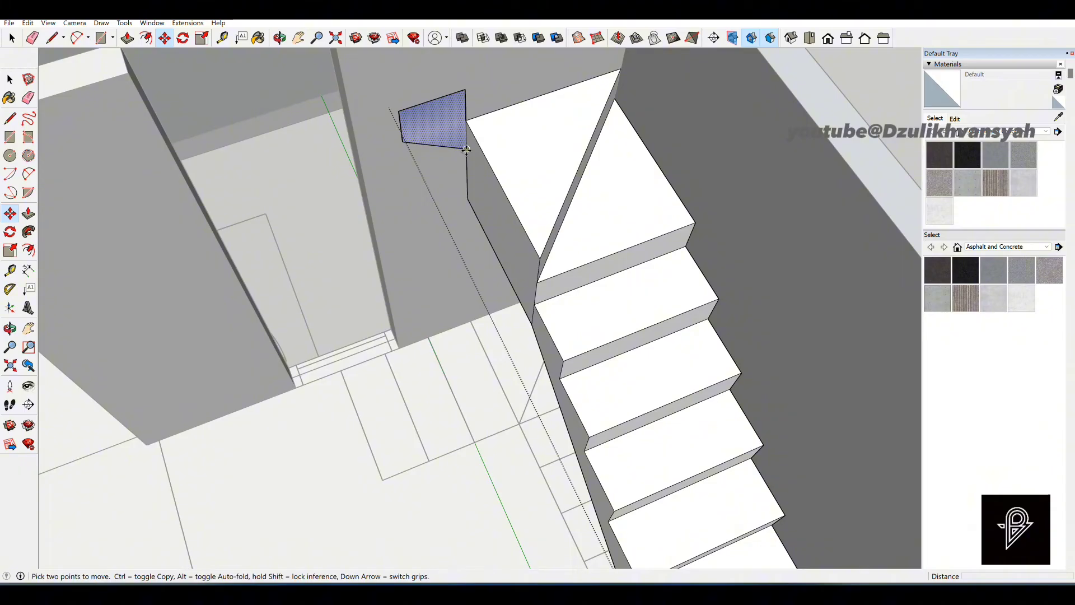
pyautogui.click(466, 150)
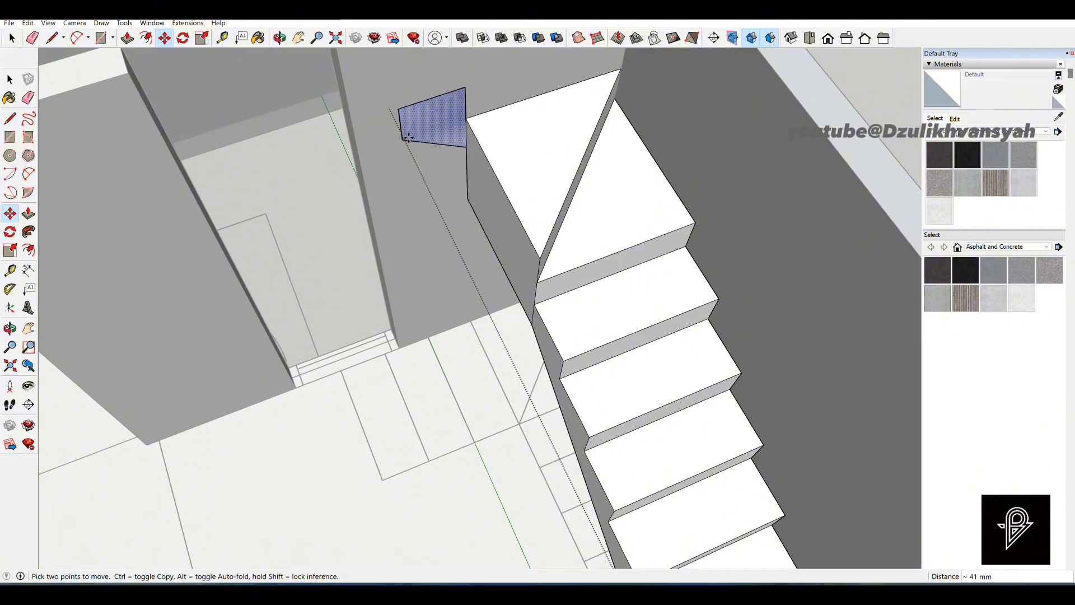
pyautogui.press('ctrl')
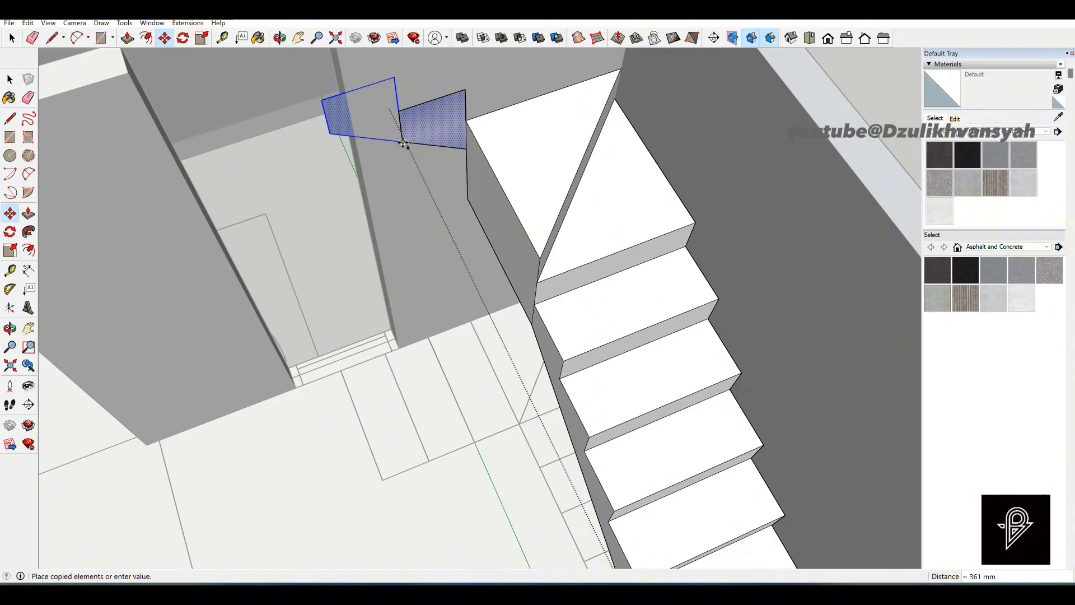
pyautogui.click(403, 143)
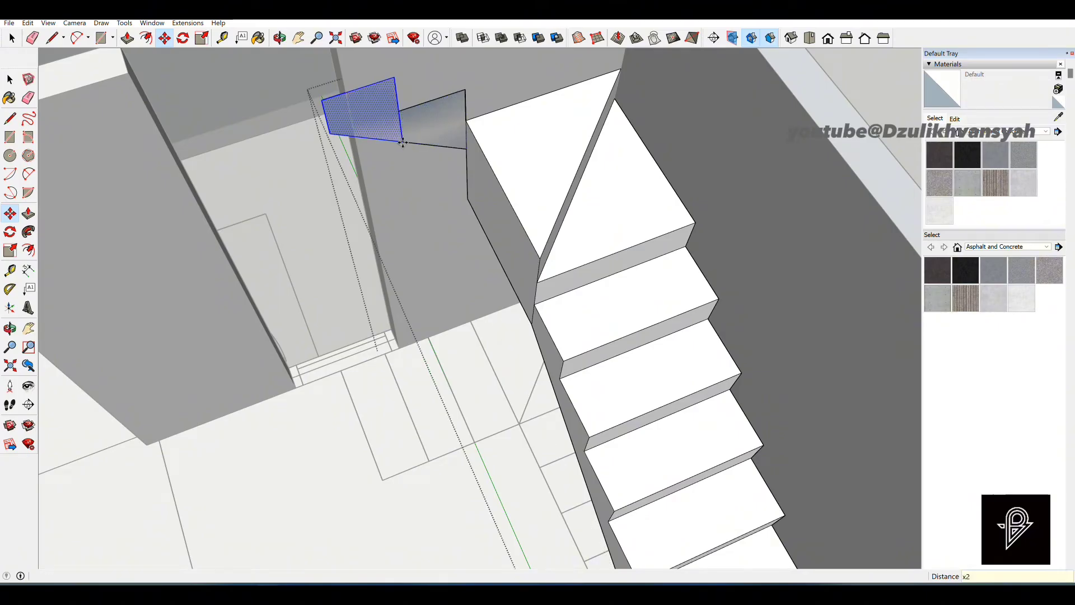
pyautogui.press('Return')
# Erase the two dividing edges between the upper flight's step profiles.
pyautogui.scroll(-1, 409, 202)
pyautogui.press('space')
pyautogui.press('e')
pyautogui.click(340, 126)
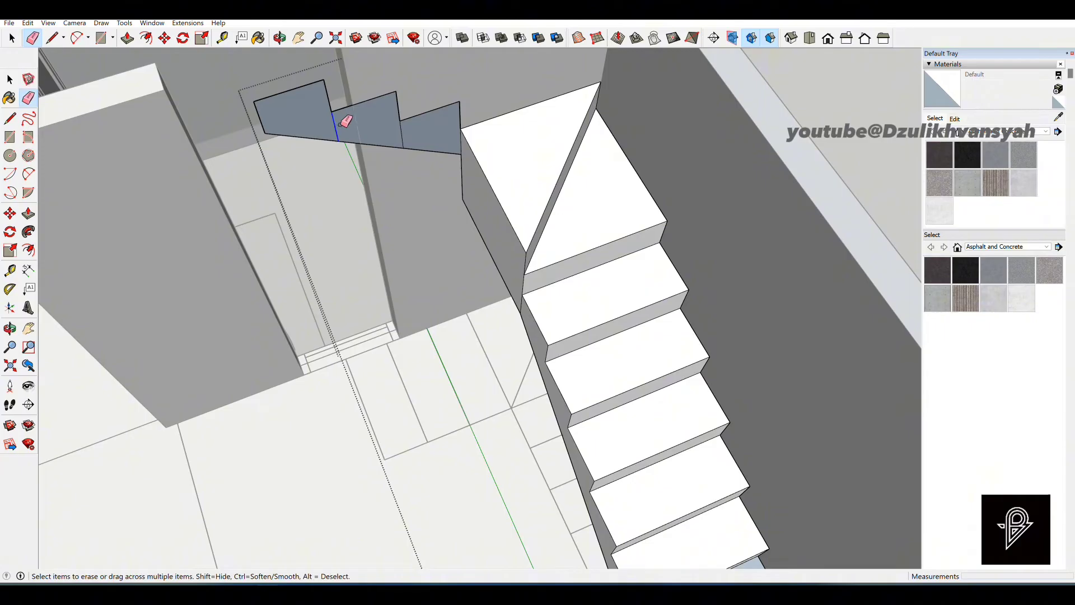
pyautogui.click(402, 136)
# Extrude the upper flight's merged profile across to the front edge of the winder landing.
pyautogui.click(420, 137)
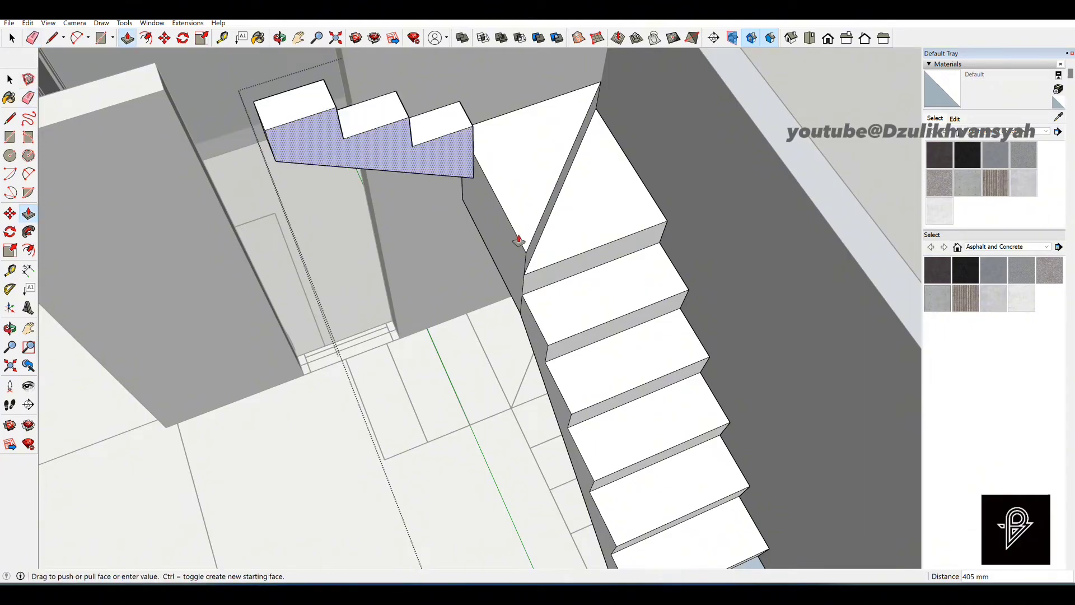
pyautogui.click(642, 234)
pyautogui.press('space')
pyautogui.scroll(-5, 456, 184)
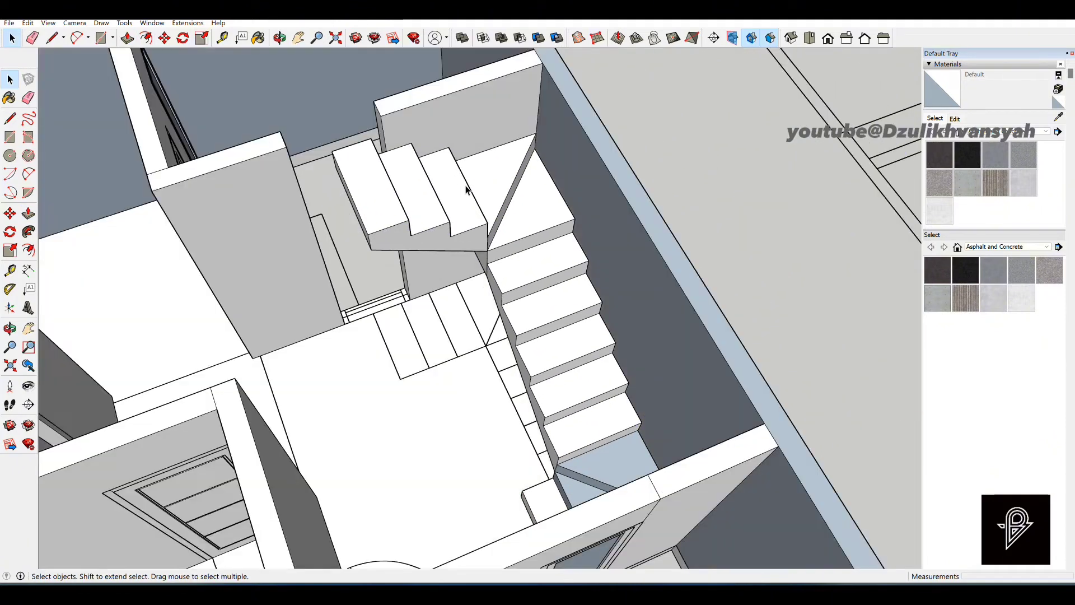
# Examine the modelled staircase from several sides, including how the upper flight meets the winder landing and walls.
pyautogui.moveTo(404, 239); pyautogui.dragTo(737, 233, button='middle')
pyautogui.scroll(3, 394, 334)
pyautogui.scroll(-3, 393, 334)
pyautogui.moveTo(576, 312); pyautogui.dragTo(426, 358, button='middle')
pyautogui.scroll(4, 360, 269)
pyautogui.scroll(-3, 359, 268)
pyautogui.moveTo(359, 268); pyautogui.dragTo(523, 178, button='middle')
pyautogui.scroll(3, 523, 177)
pyautogui.scroll(-3, 524, 178)
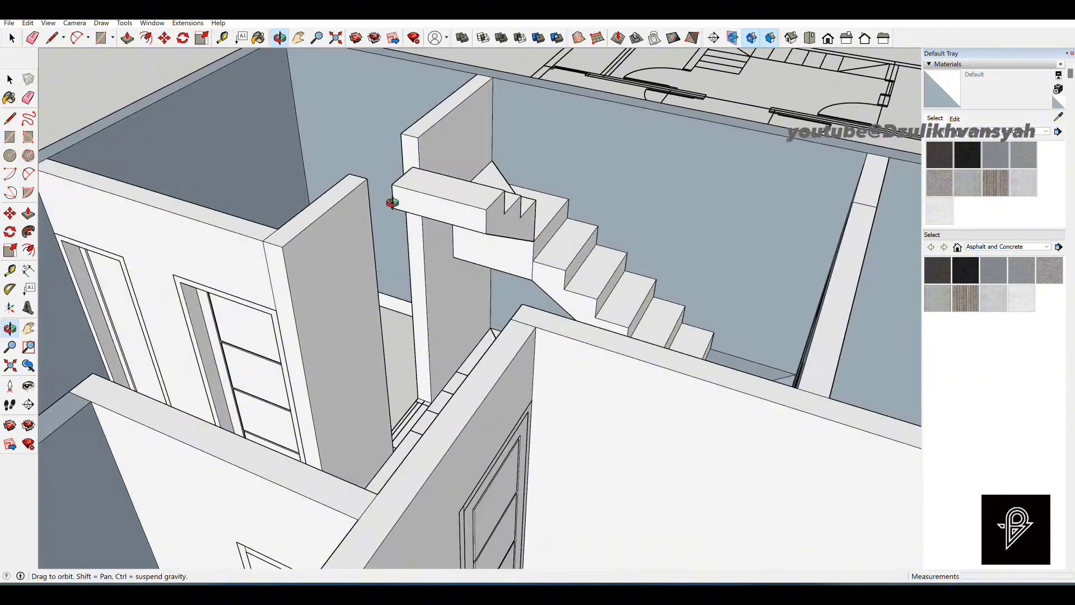
# Draw a level line on the wall from the upper flight's underside corner to the wall's free edge.
pyautogui.scroll(6, 391, 199)
pyautogui.keyDown('shift'); pyautogui.moveTo(523, 108); pyautogui.dragTo(549, 196, button='middle'); pyautogui.keyUp('shift')
pyautogui.press('space')
pyautogui.press('l')
pyautogui.click(702, 230)
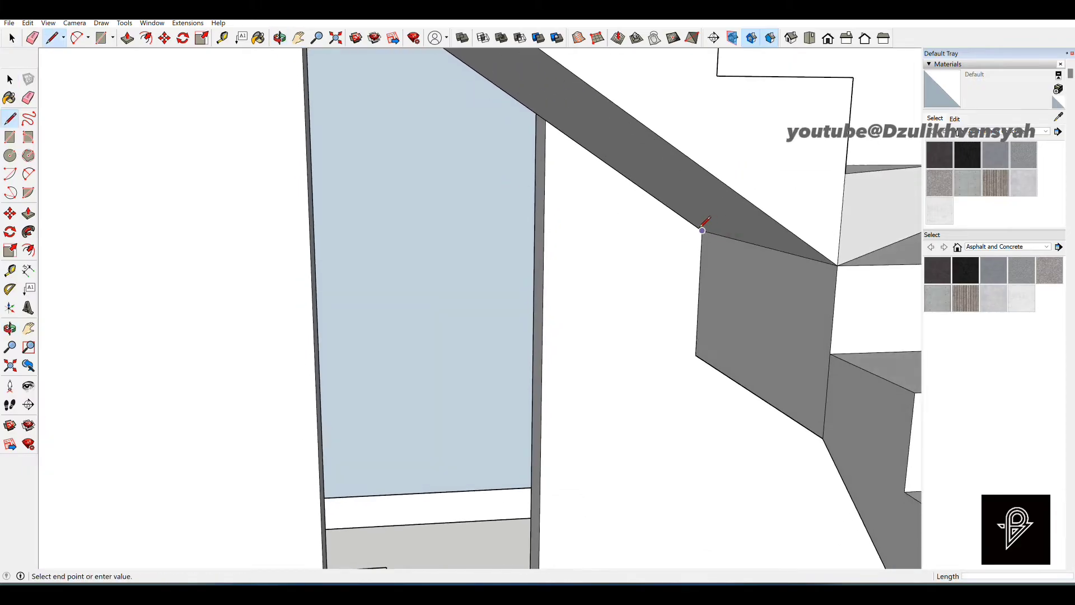
pyautogui.click(545, 231)
pyautogui.press('space')
pyautogui.press('o')
pyautogui.moveTo(533, 269); pyautogui.dragTo(601, 367)
pyautogui.scroll(-5, 523, 360)
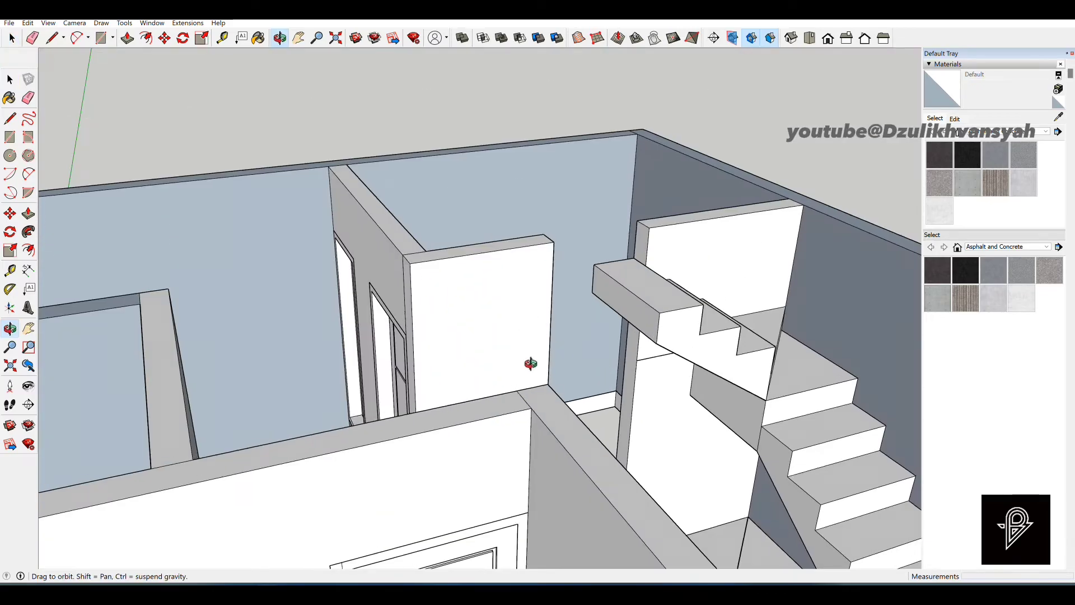
# Inside the walls group, split the wall's end face at the marked height with a 150 mm line and extend its upper part 700 mm.
pyautogui.scroll(3, 513, 308)
pyautogui.press('space')
pyautogui.scroll(2, 515, 307)
pyautogui.rightClick(518, 311)
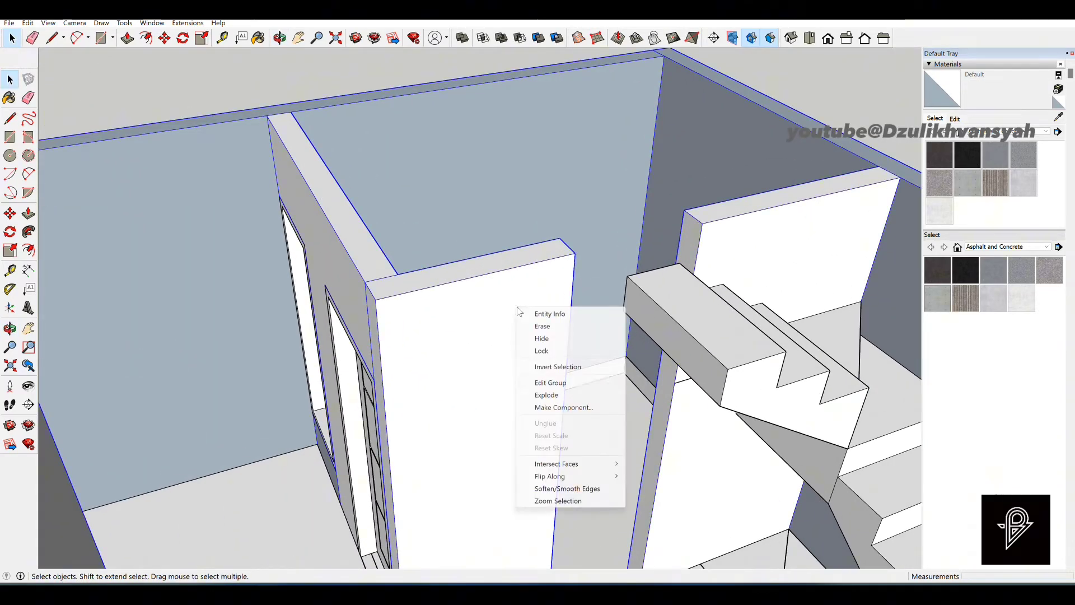
pyautogui.click(576, 382)
pyautogui.scroll(1, 665, 414)
pyautogui.scroll(2, 664, 414)
pyautogui.press('l')
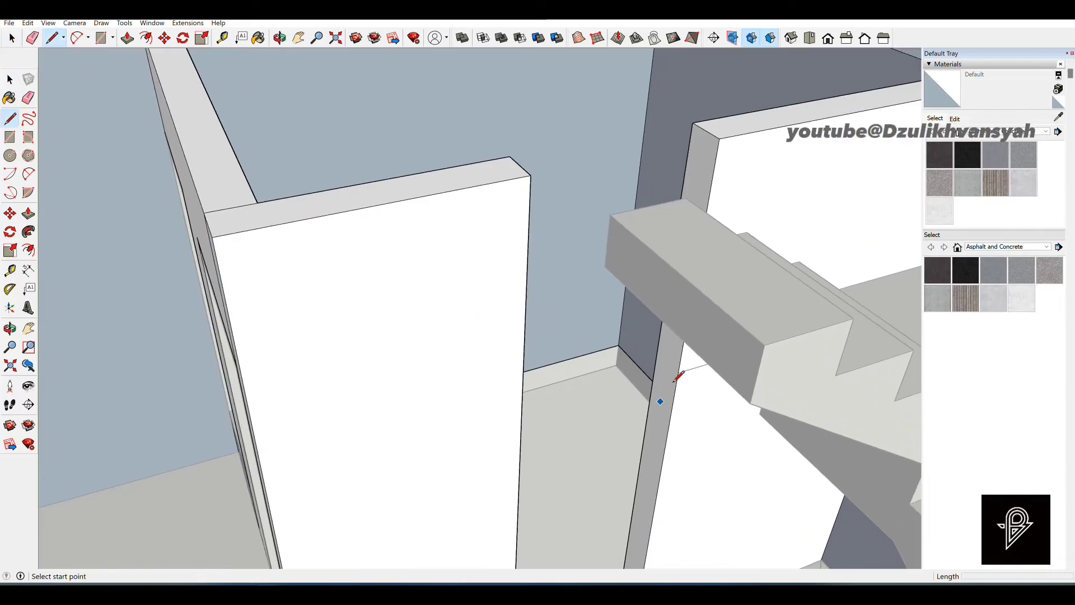
pyautogui.click(678, 372)
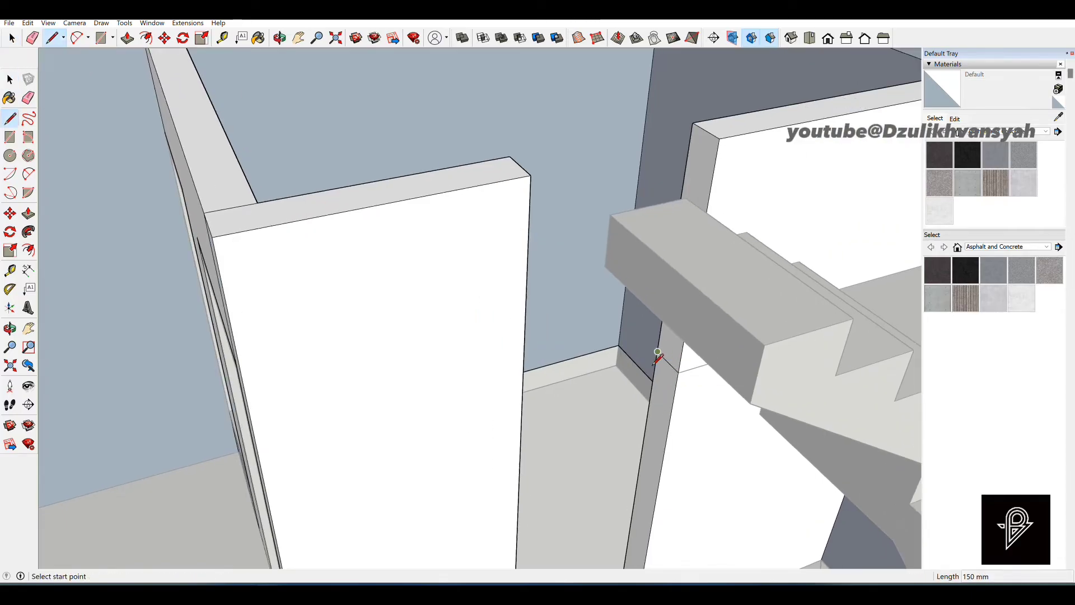
pyautogui.scroll(-3, 658, 358)
pyautogui.press('p')
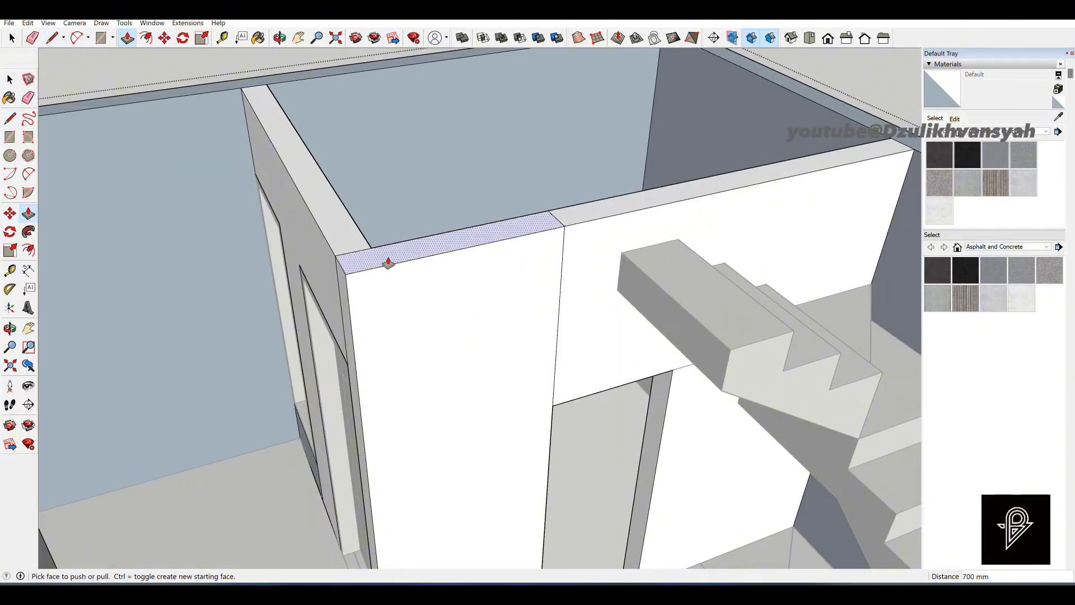
# Split the side face of the remaining opening partway down and extrude its lower part 700 mm across, leaving a small window opening.
pyautogui.scroll(-3, 387, 261)
pyautogui.scroll(5, 555, 425)
pyautogui.press('space')
pyautogui.press('l')
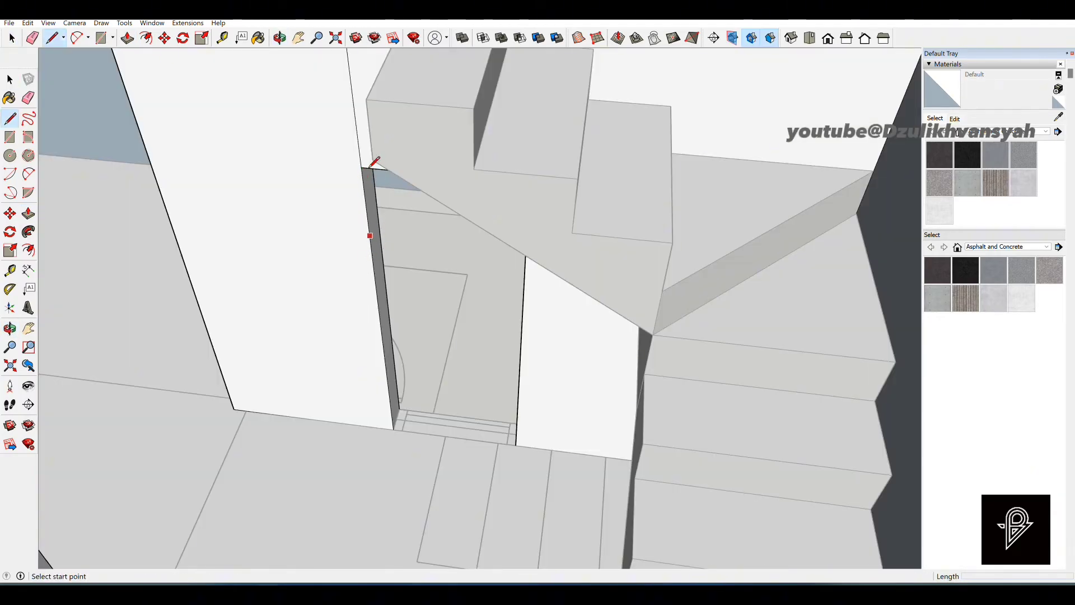
pyautogui.click(362, 168)
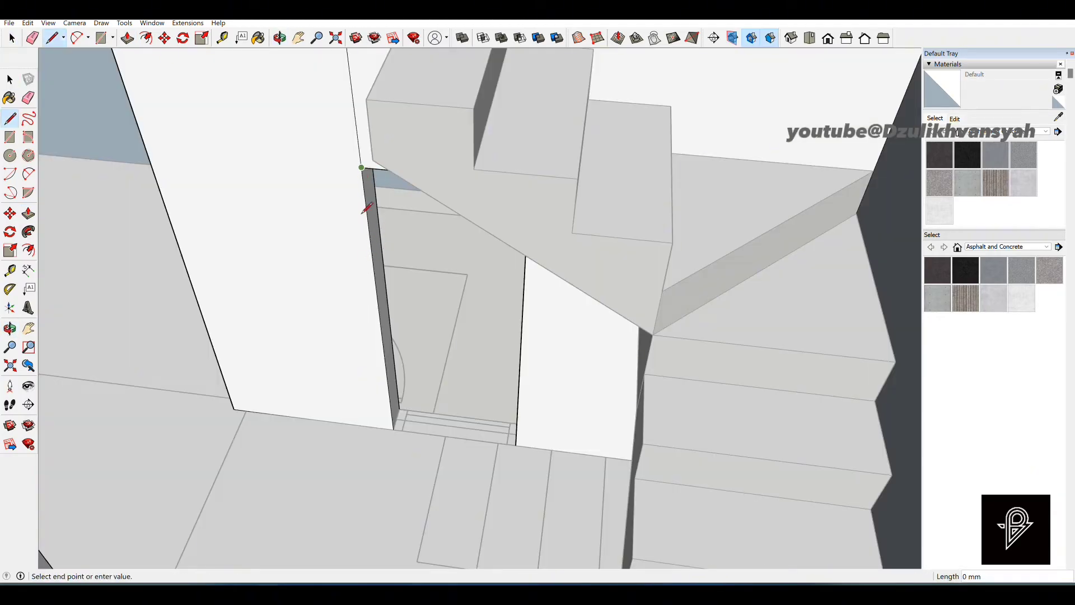
pyautogui.click(374, 274)
pyautogui.scroll(2, 379, 271)
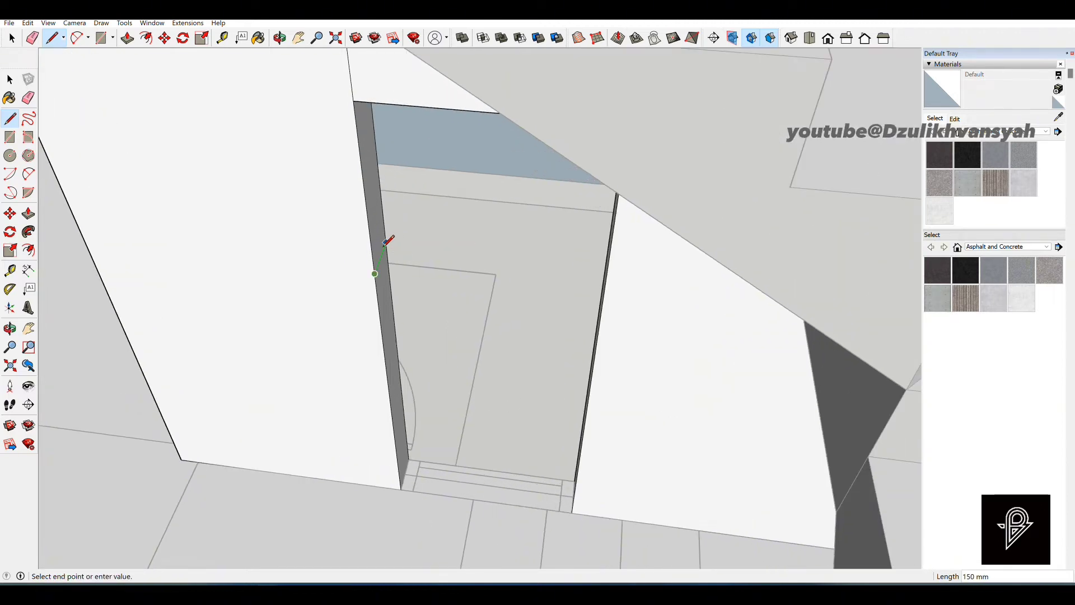
pyautogui.press('p')
pyautogui.click(385, 288)
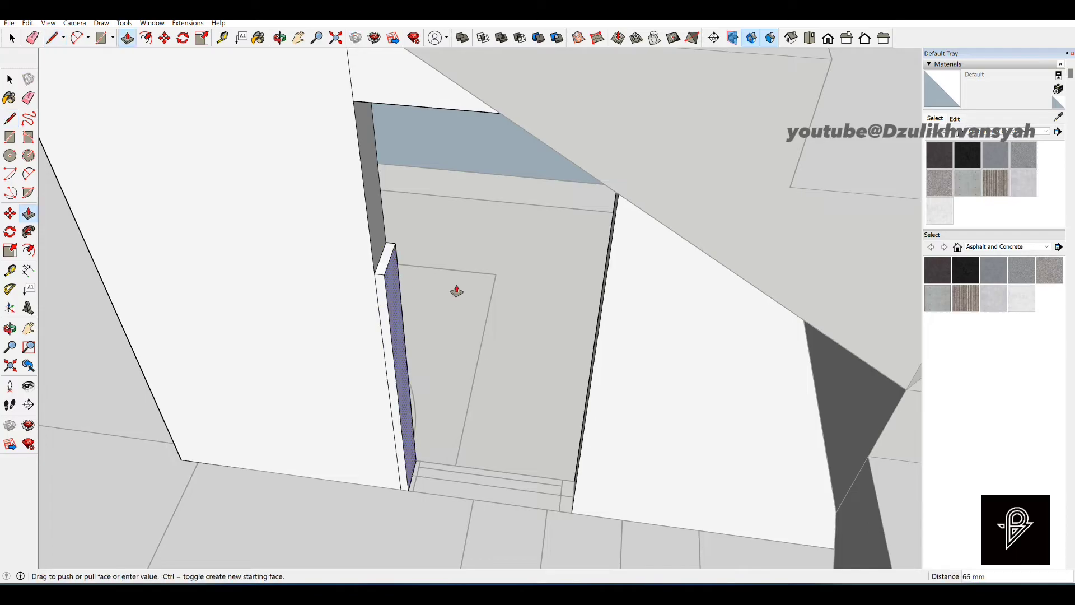
pyautogui.click(609, 254)
pyautogui.moveTo(588, 257); pyautogui.dragTo(496, 291, button='middle')
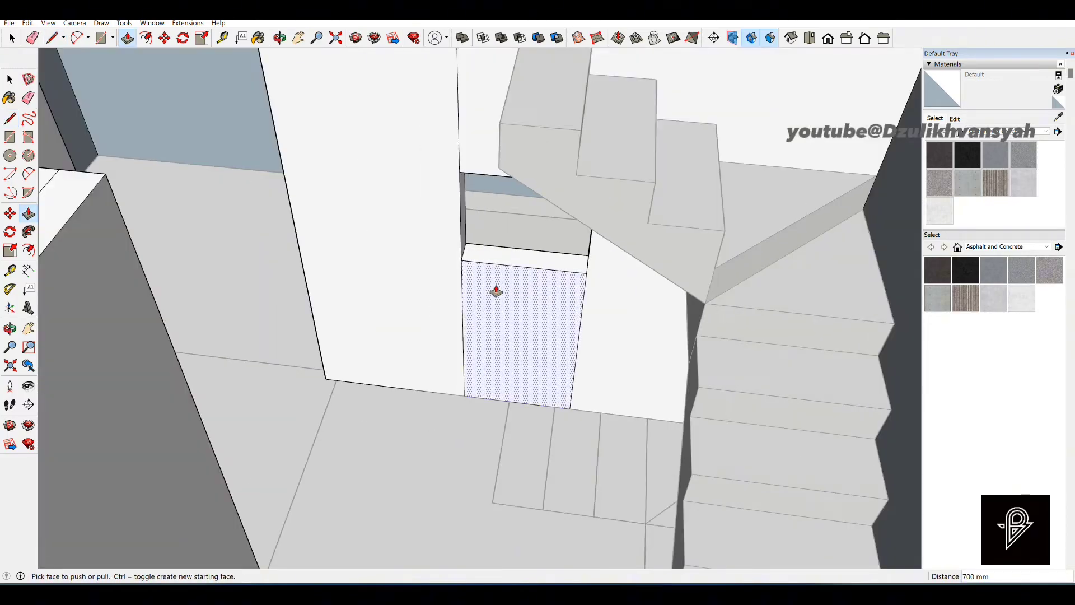
# Erase the leftover seam edges on the wall around the new window opening.
pyautogui.press('space')
pyautogui.scroll(-1, 549, 334)
pyautogui.press('e')
pyautogui.moveTo(576, 317)
pyautogui.mouseDown()
pyautogui.moveTo(456, 187)
pyautogui.moveTo(455, 100)
pyautogui.mouseUp()
pyautogui.scroll(-3, 502, 227)
# Draw a rectangle covering the window opening under the stairs and offset its outline inward.
pyautogui.press('r')
pyautogui.scroll(-3, 507, 224)
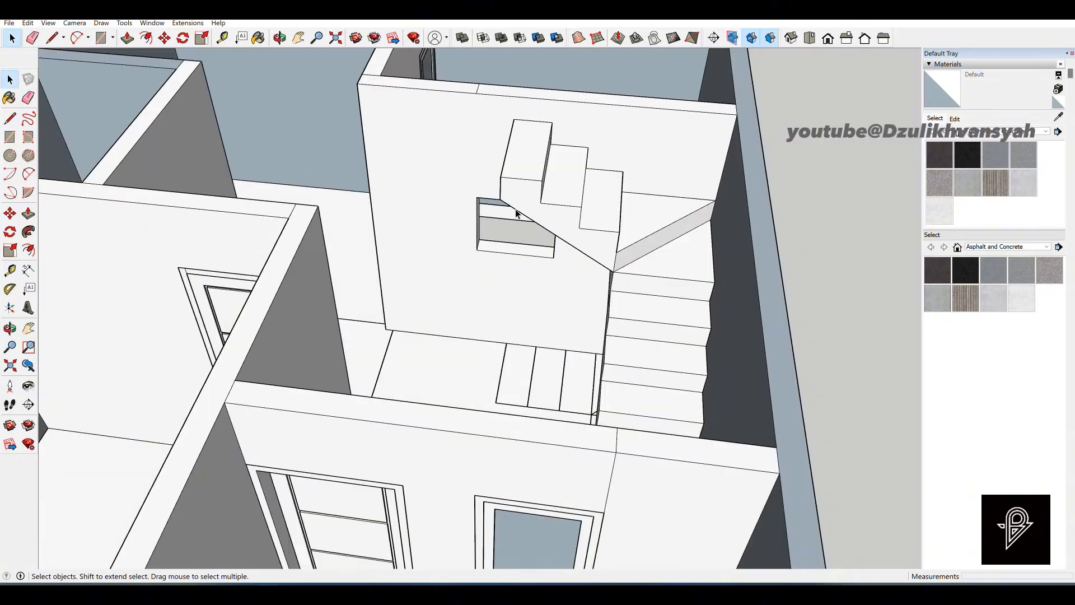
pyautogui.scroll(6, 521, 217)
pyautogui.scroll(-3, 481, 202)
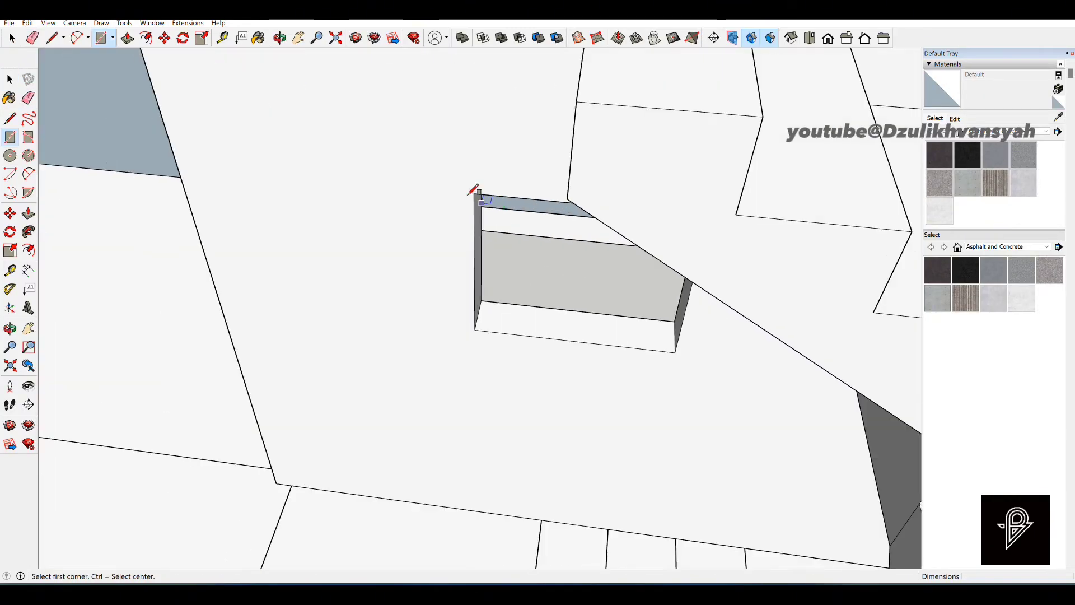
pyautogui.press('f')
pyautogui.click(478, 241)
pyautogui.scroll(3, 498, 243)
pyautogui.click(500, 247)
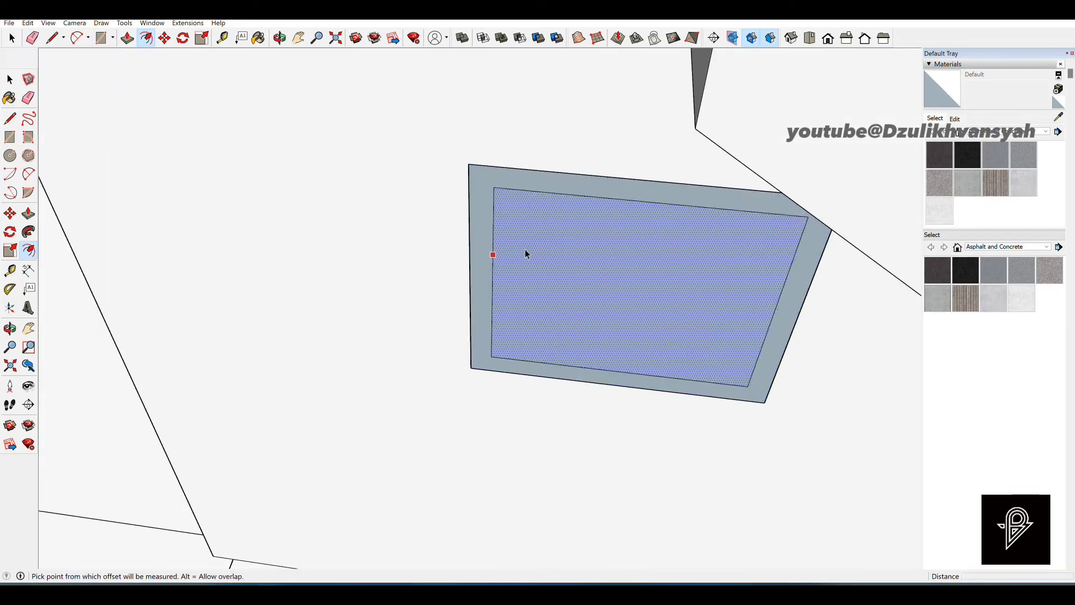
# Push the rectangle's inner face through to leave a hollow window frame, and make the frame a group.
pyautogui.press('p')
pyautogui.click(507, 238)
pyautogui.press('space')
pyautogui.tripleClick(488, 198)
pyautogui.rightClick(490, 193)
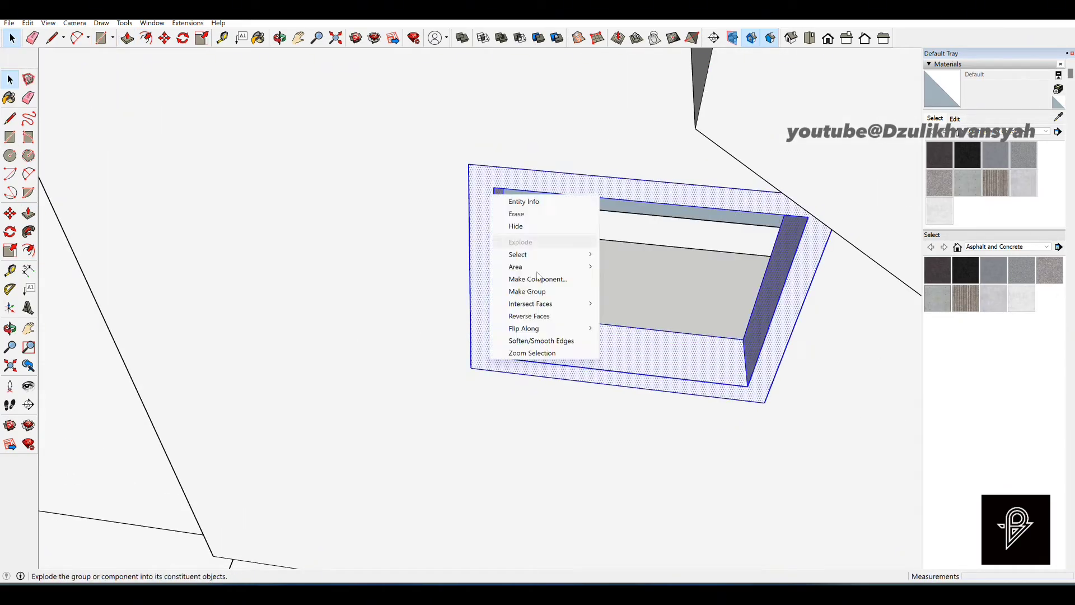
pyautogui.click(528, 291)
# Erase the leftover seam edges on the opposite side of the wall inside the walls group.
pyautogui.scroll(-3, 406, 247)
pyautogui.moveTo(408, 305); pyautogui.dragTo(651, 227, button='middle')
pyautogui.doubleClick(650, 157)
pyautogui.press('e')
pyautogui.moveTo(700, 140); pyautogui.dragTo(707, 280)
pyautogui.press('space')
# Draw a rectangle within the window frame and offset it 60 mm inward.
pyautogui.moveTo(632, 233)
pyautogui.mouseDown(button='middle')
pyautogui.moveTo(263, 261)
pyautogui.moveTo(361, 210)
pyautogui.mouseUp(button='middle')
pyautogui.press('r')
pyautogui.click(362, 200)
pyautogui.click(541, 232)
pyautogui.press('f')
pyautogui.click(369, 234)
pyautogui.write('60')
pyautogui.press('Return')
# Delete the inner face of the offset rectangle, extrude the remaining border and make it a group.
pyautogui.press('space')
pyautogui.click(417, 223)
pyautogui.press('Delete')
pyautogui.write('p0')
pyautogui.press('Return')
pyautogui.press('space')
pyautogui.tripleClick(567, 185)
pyautogui.rightClick(567, 185)
pyautogui.click(612, 282)
# Draw a rectangular glass pane across the inner window frame, group it and move it into place.
pyautogui.press('r')
pyautogui.click(290, 318)
pyautogui.click(580, 91)
pyautogui.rightClick(521, 138)
pyautogui.click(562, 237)
pyautogui.scroll(2, 561, 238)
pyautogui.press('m')
pyautogui.click(556, 237)
pyautogui.press('space')
pyautogui.scroll(-3, 525, 286)
pyautogui.keyDown('ctrl'); pyautogui.click(599, 117); pyautogui.keyUp('ctrl')
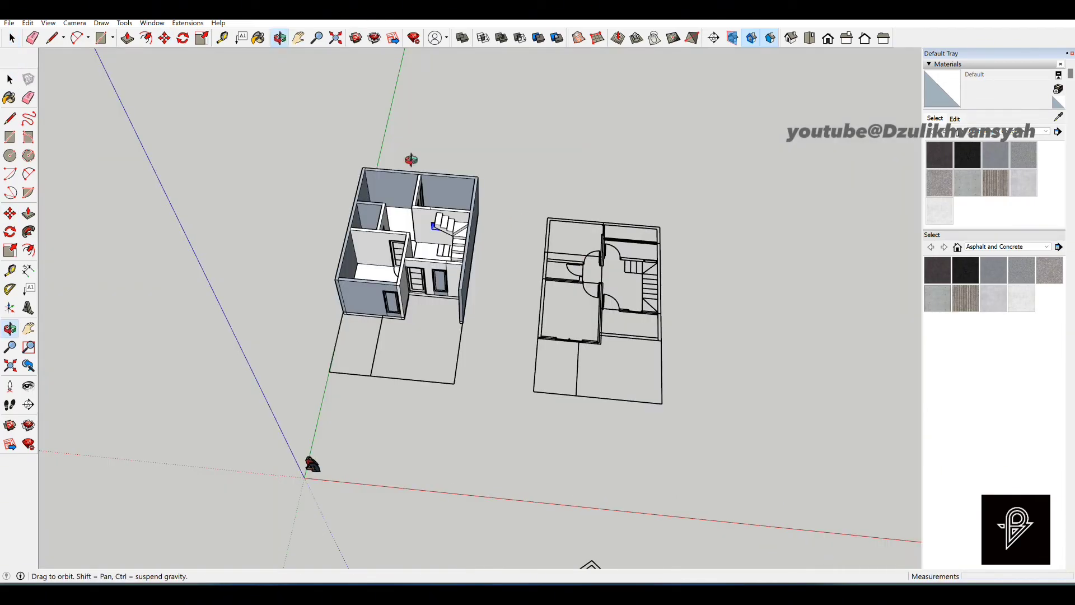
# Open the floor plan drawing component for editing.
pyautogui.scroll(3, 546, 280)
pyautogui.tripleClick(544, 264)
pyautogui.scroll(-3, 513, 245)
pyautogui.scroll(5, 504, 264)
pyautogui.rightClick(547, 258)
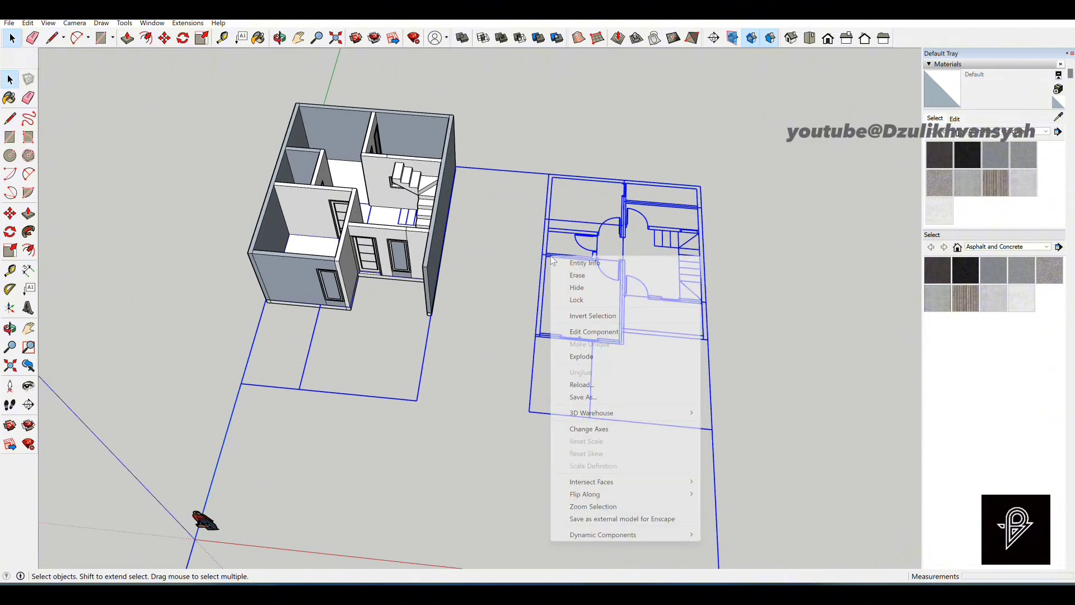
pyautogui.click(605, 332)
pyautogui.click(490, 103)
pyautogui.click(577, 243)
pyautogui.rightClick(575, 233)
pyautogui.click(626, 308)
# Copy the entire separate floor plan beside the house onto the top of the house walls, aligned at a corner.
pyautogui.moveTo(508, 137); pyautogui.dragTo(761, 452)
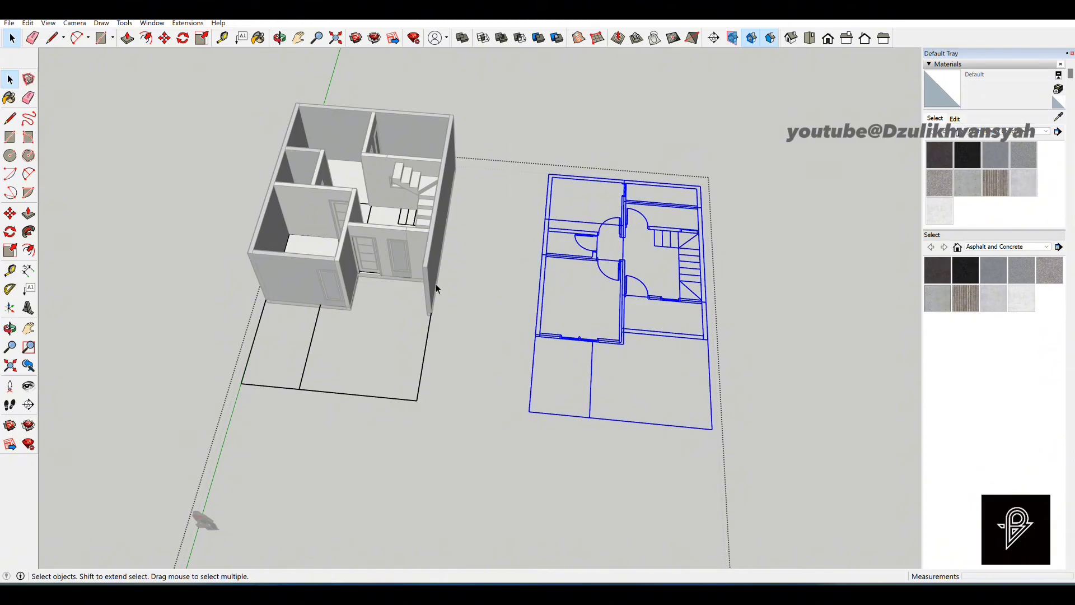
pyautogui.hotkey('ctrl', 'v')
pyautogui.click(58, 267)
pyautogui.click(283, 84)
pyautogui.moveTo(408, 133); pyautogui.dragTo(456, 312, button='middle')
pyautogui.scroll(5, 471, 308)
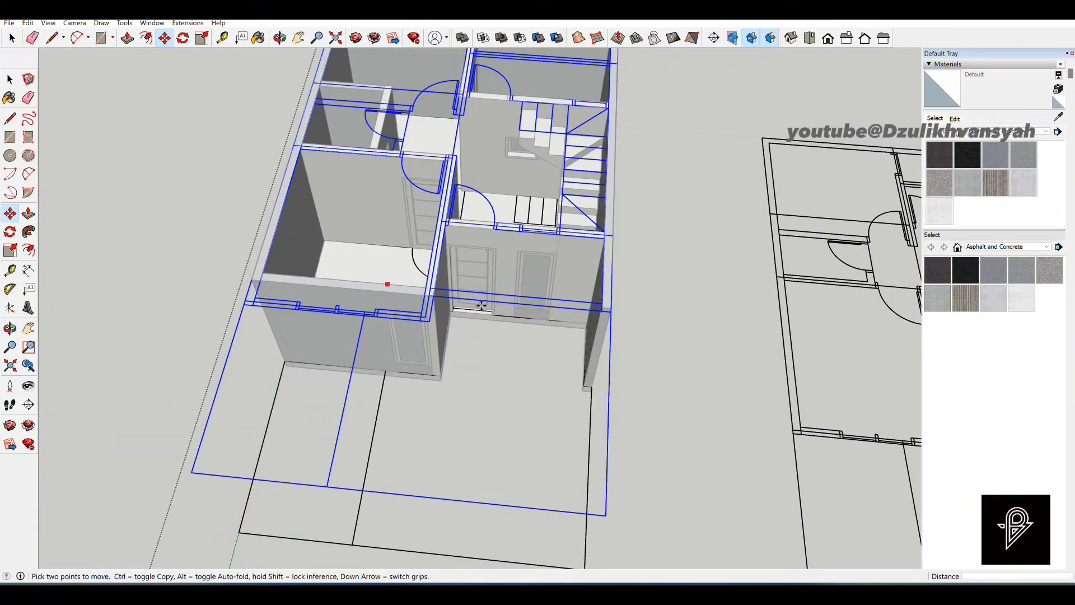
# Examine how the copied plan lines up with the front walls and the side wall's end, and close the component.
pyautogui.scroll(-3, 481, 306)
pyautogui.scroll(3, 280, 285)
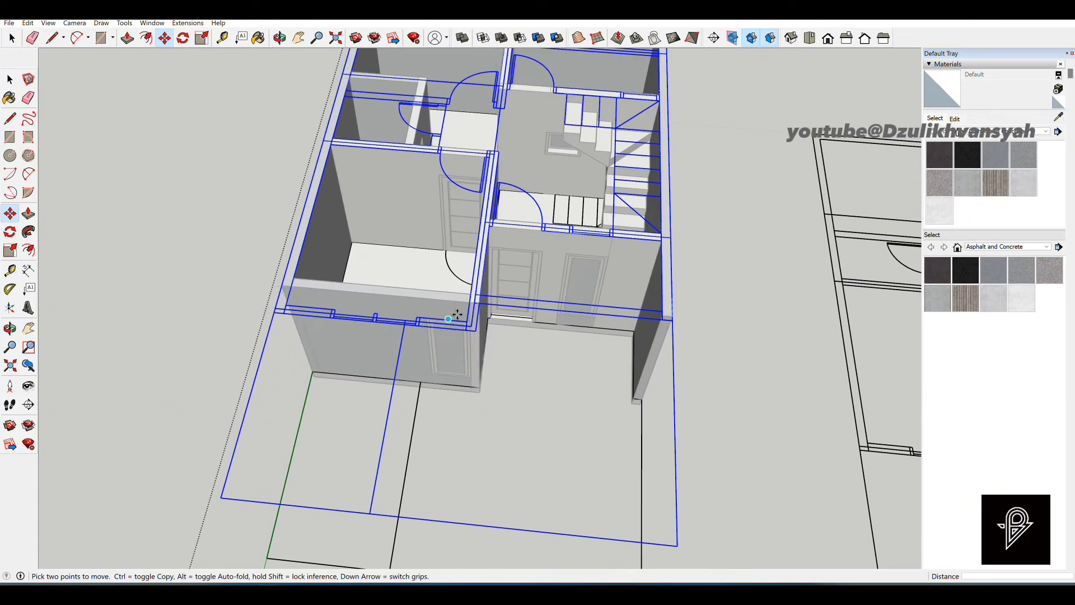
pyautogui.scroll(-3, 443, 330)
pyautogui.scroll(3, 480, 305)
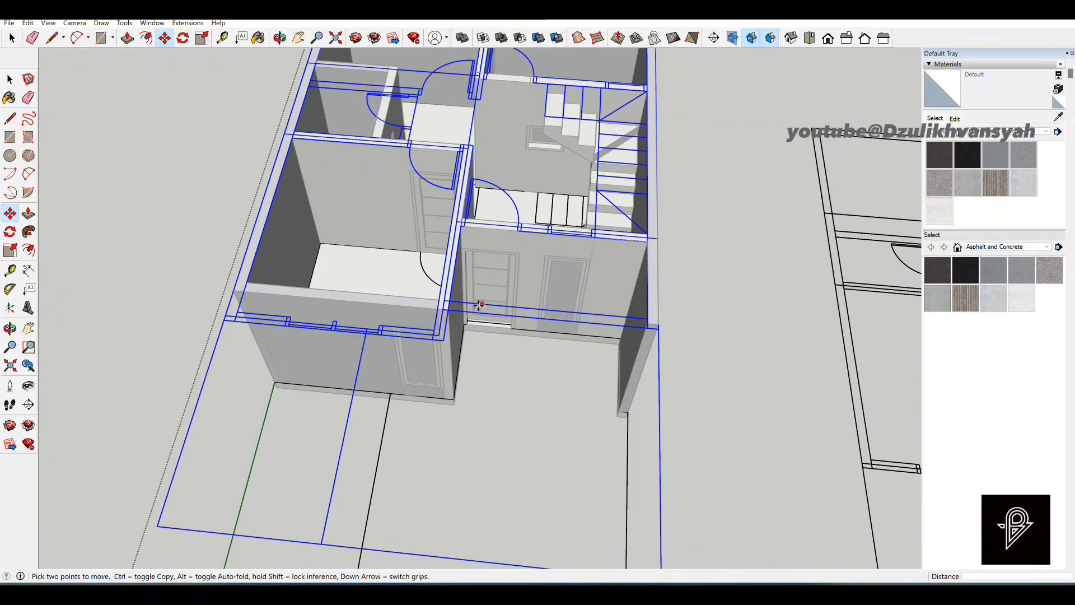
pyautogui.scroll(5, 671, 339)
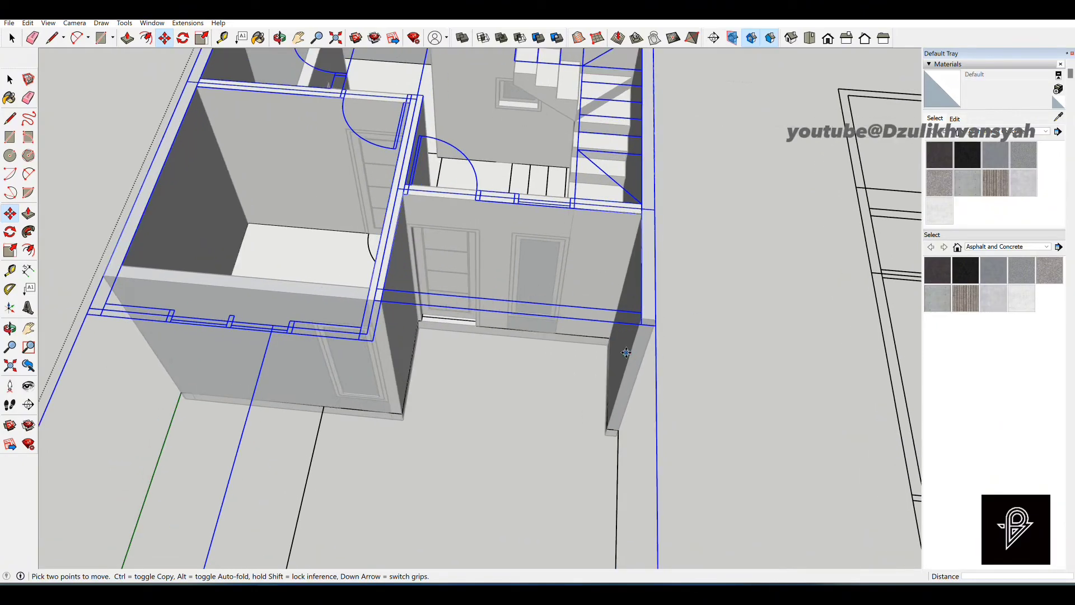
pyautogui.click(652, 335)
pyautogui.scroll(-3, 651, 334)
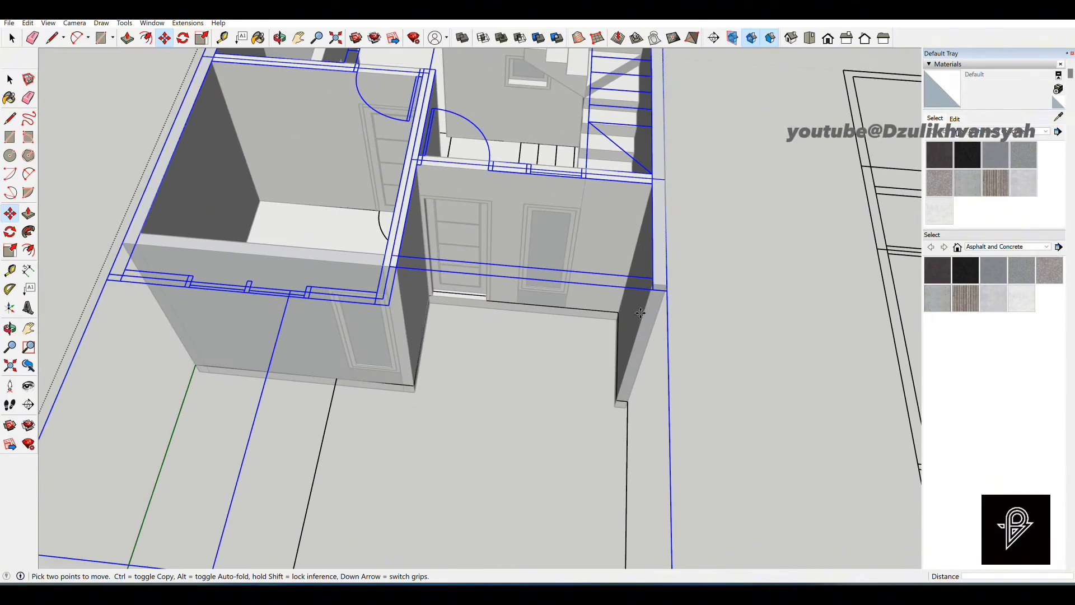
pyautogui.press('space')
pyautogui.scroll(5, 650, 314)
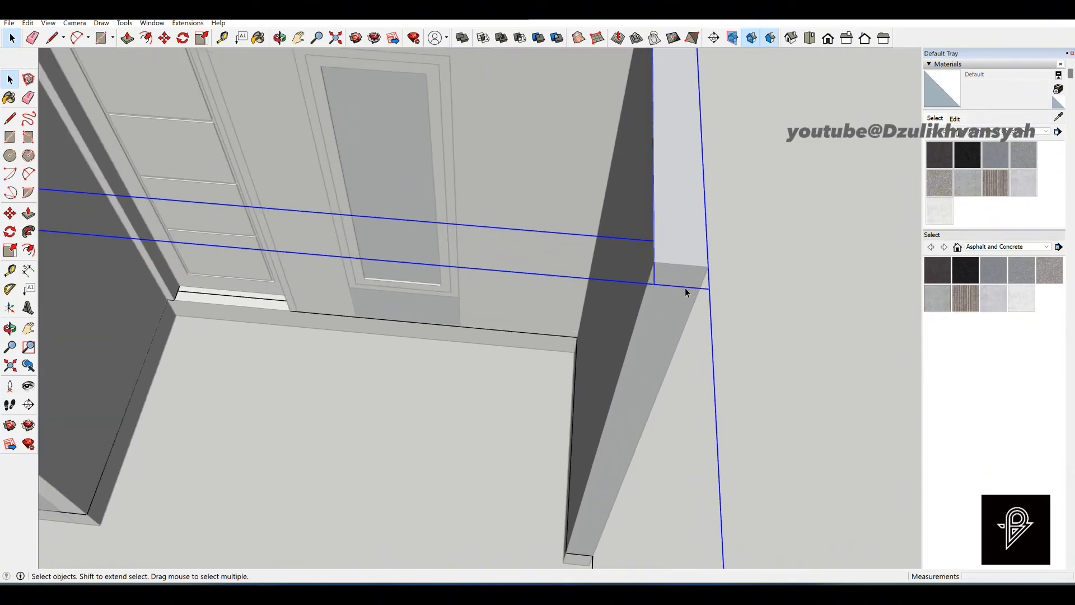
pyautogui.scroll(-4, 687, 289)
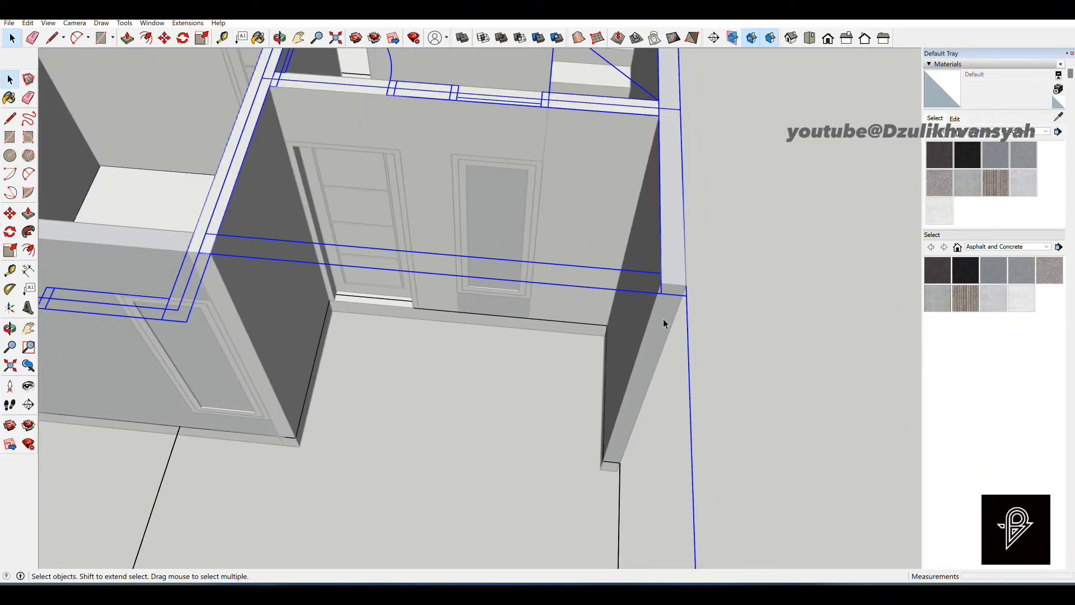
pyautogui.scroll(-5, 664, 318)
pyautogui.scroll(-2, 436, 395)
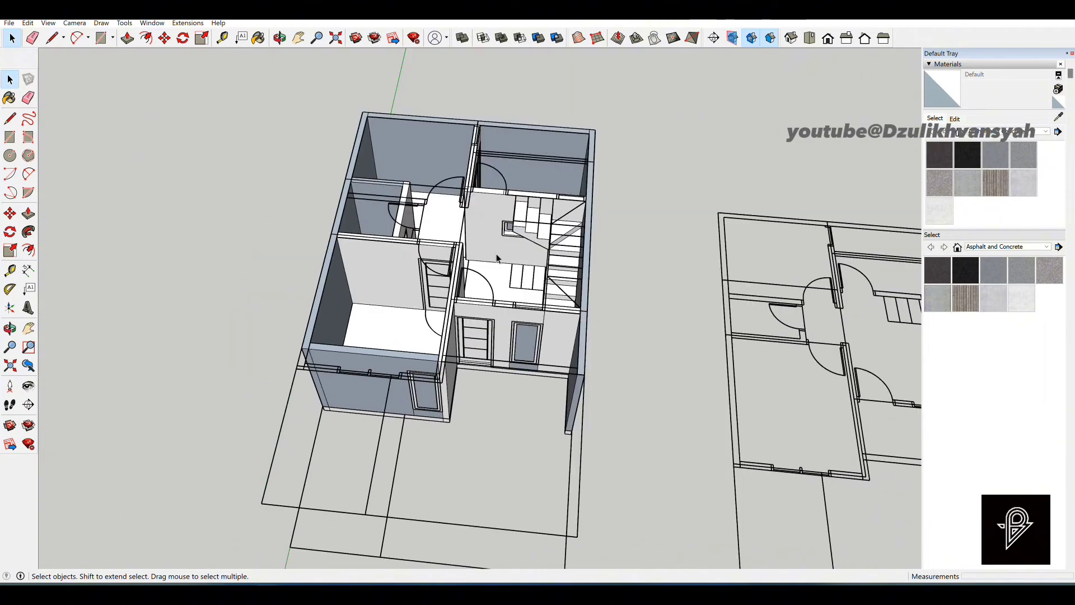
# Examine the copied plan's rooms, doors and stair lines over the modelled house from above.
pyautogui.scroll(3, 417, 197)
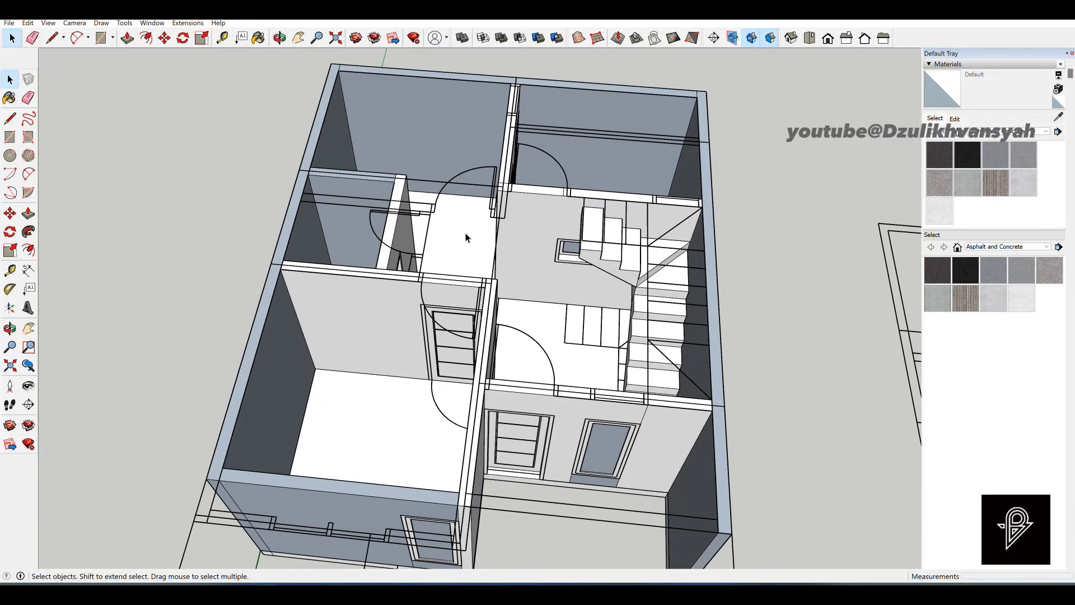
pyautogui.scroll(-2, 491, 218)
pyautogui.scroll(2, 462, 325)
pyautogui.scroll(-3, 393, 161)
pyautogui.scroll(3, 432, 380)
pyautogui.scroll(-3, 432, 385)
pyautogui.scroll(2, 437, 323)
pyautogui.scroll(2, 547, 167)
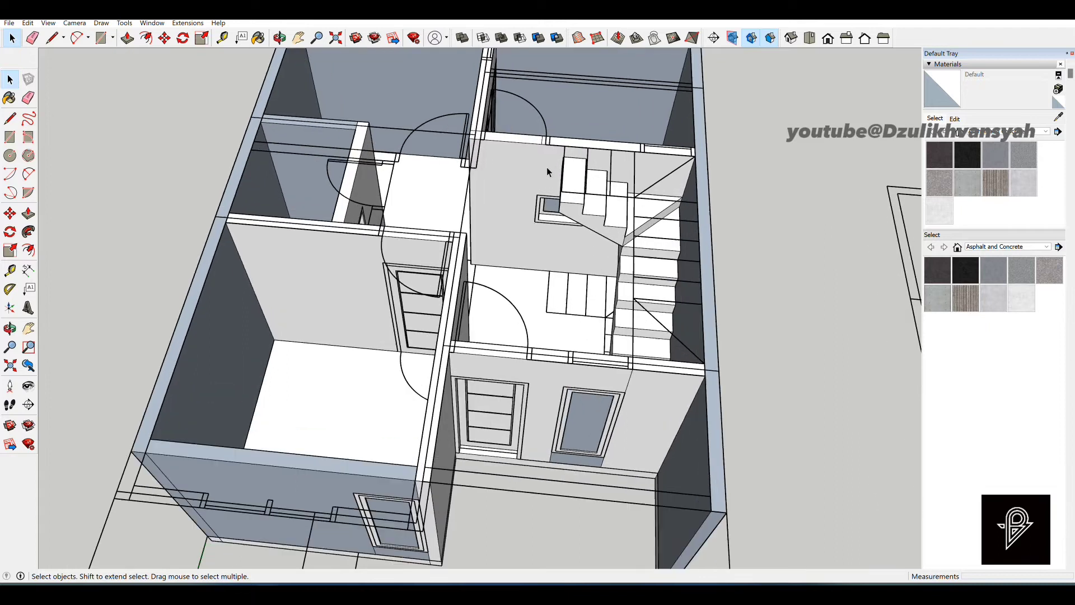
pyautogui.press('l')
pyautogui.scroll(2, 584, 158)
pyautogui.scroll(1, 584, 158)
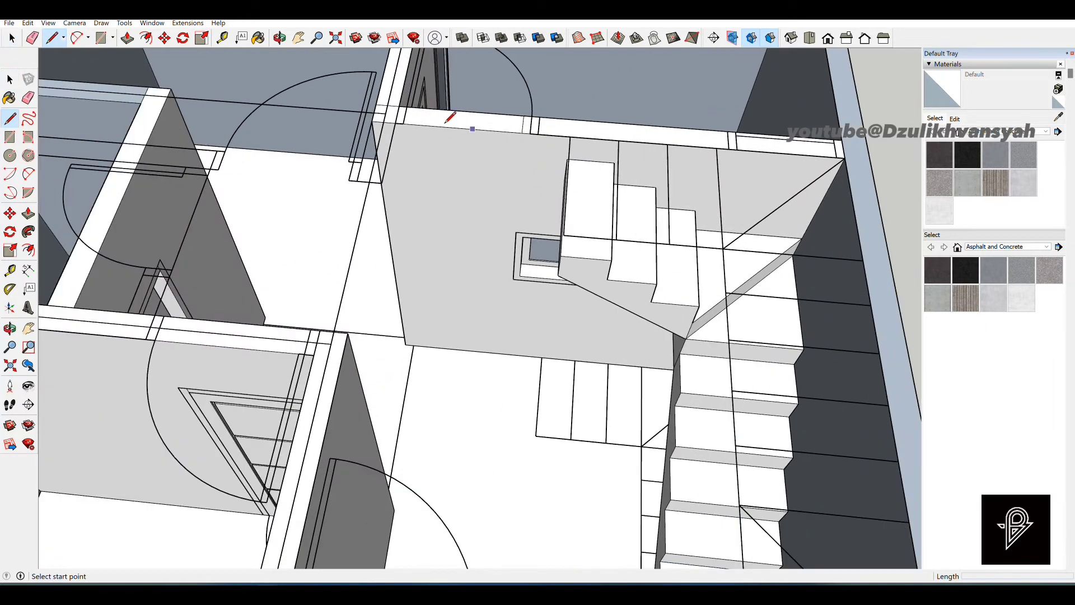
pyautogui.click(436, 126)
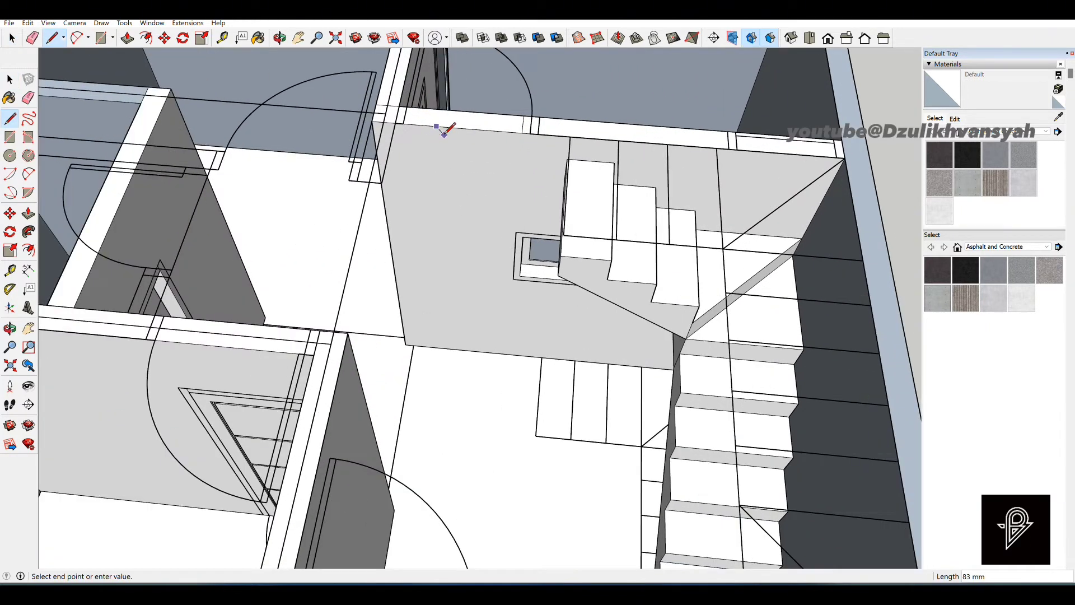
pyautogui.scroll(-3, 443, 134)
pyautogui.scroll(2, 446, 133)
pyautogui.press('Escape')
# Trace the upper floor outline from the front wall along the stair opening's edges to the central wall's corner.
pyautogui.scroll(-1, 606, 267)
pyautogui.scroll(-1, 549, 271)
pyautogui.scroll(2, 512, 198)
pyautogui.scroll(-1, 540, 241)
pyautogui.scroll(-1, 470, 143)
pyautogui.scroll(1, 464, 148)
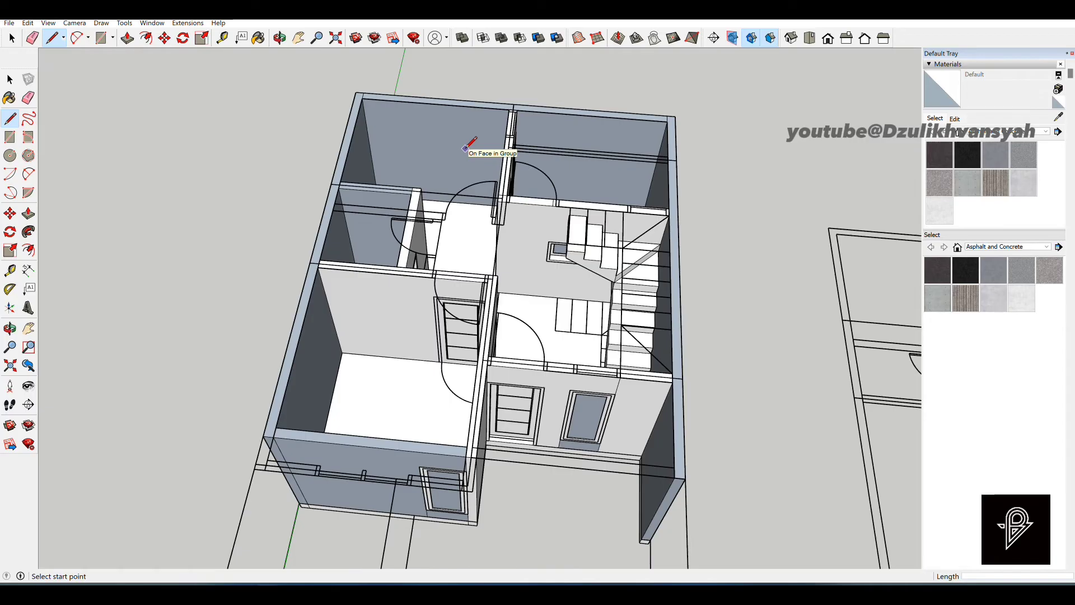
pyautogui.scroll(2, 541, 288)
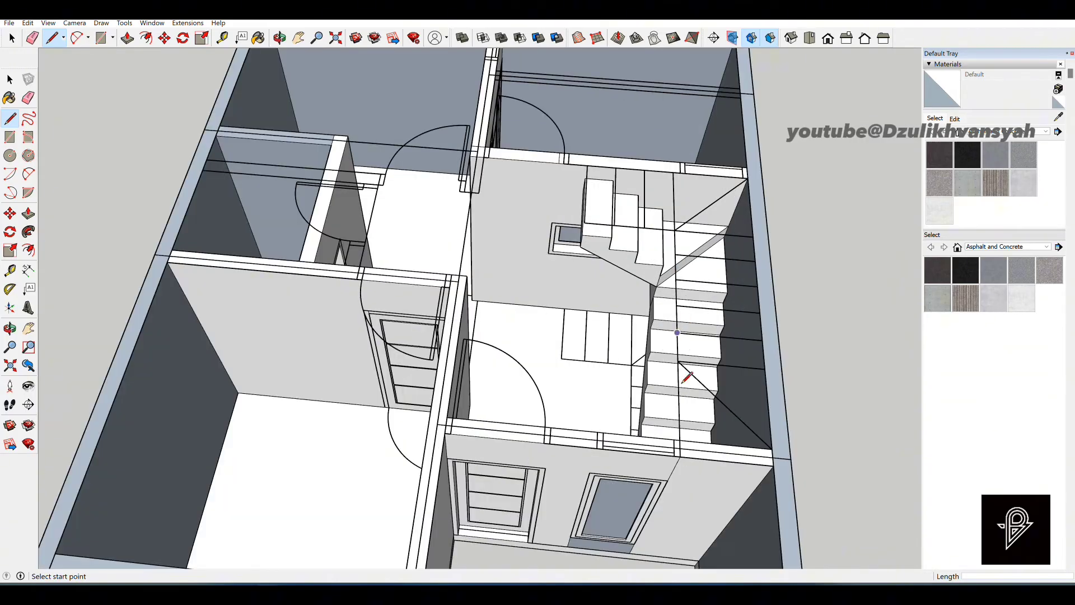
pyautogui.click(680, 441)
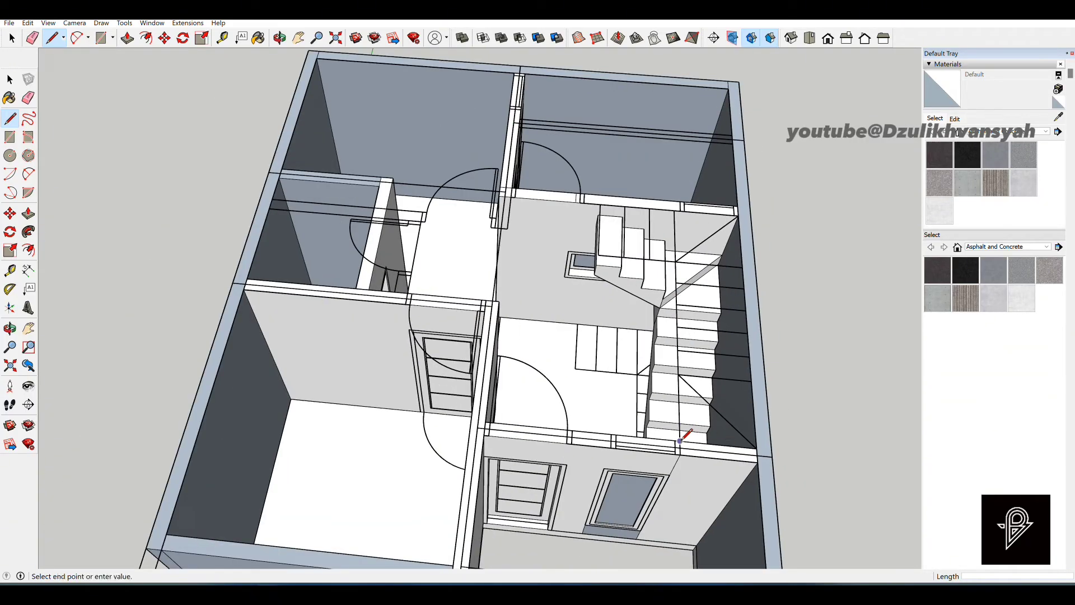
pyautogui.click(676, 262)
pyautogui.scroll(2, 676, 261)
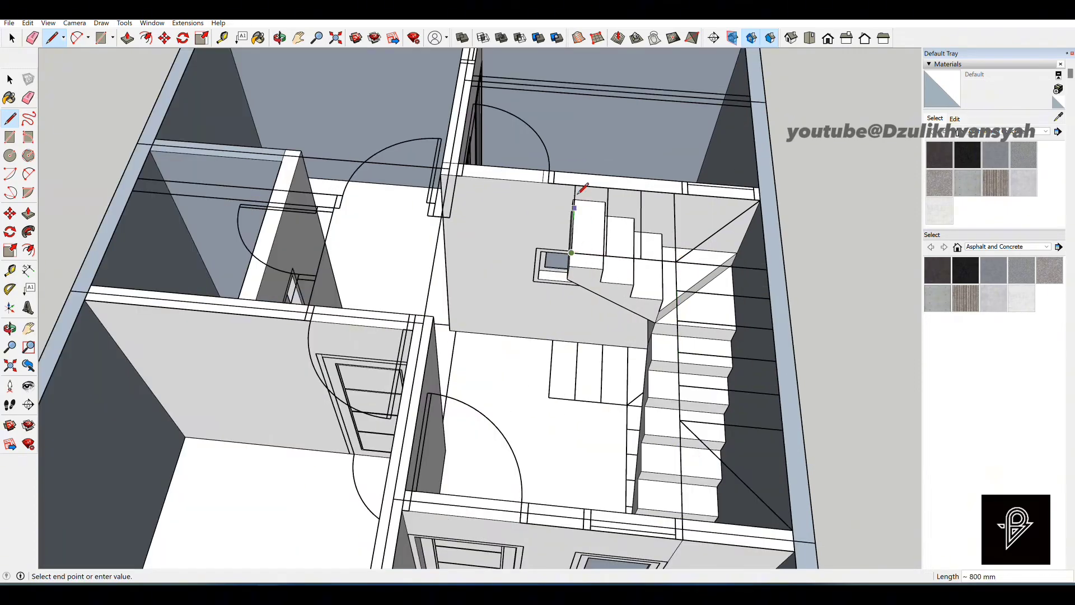
pyautogui.click(441, 173)
# Continue the floor outline around the rear room and the overhanging front, closing it along the entrance wall at the stair opening.
pyautogui.scroll(-3, 463, 82)
pyautogui.scroll(2, 463, 82)
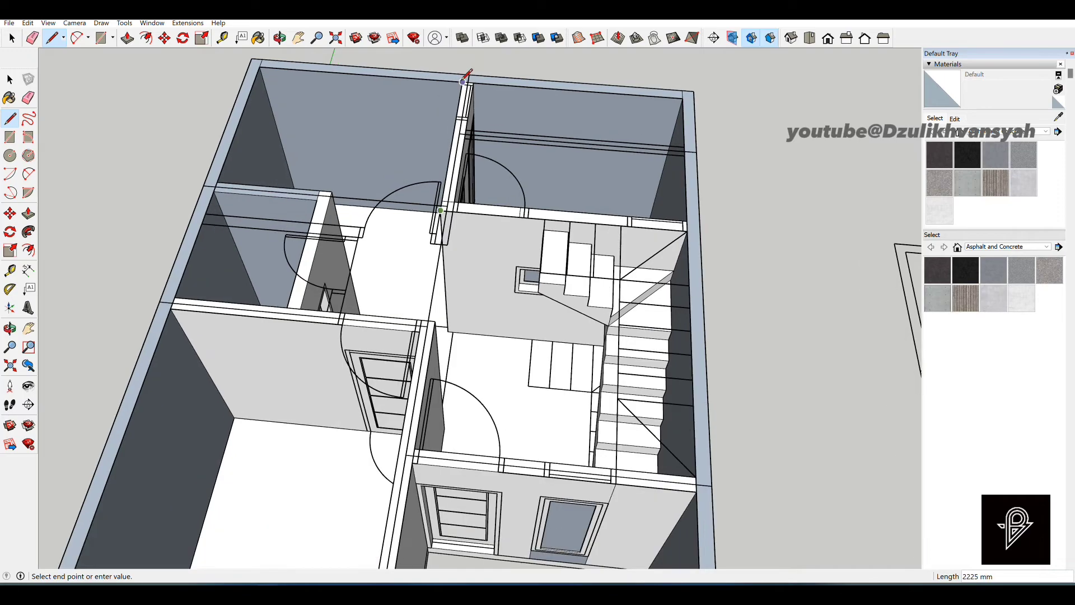
pyautogui.click(265, 69)
pyautogui.scroll(-1, 265, 68)
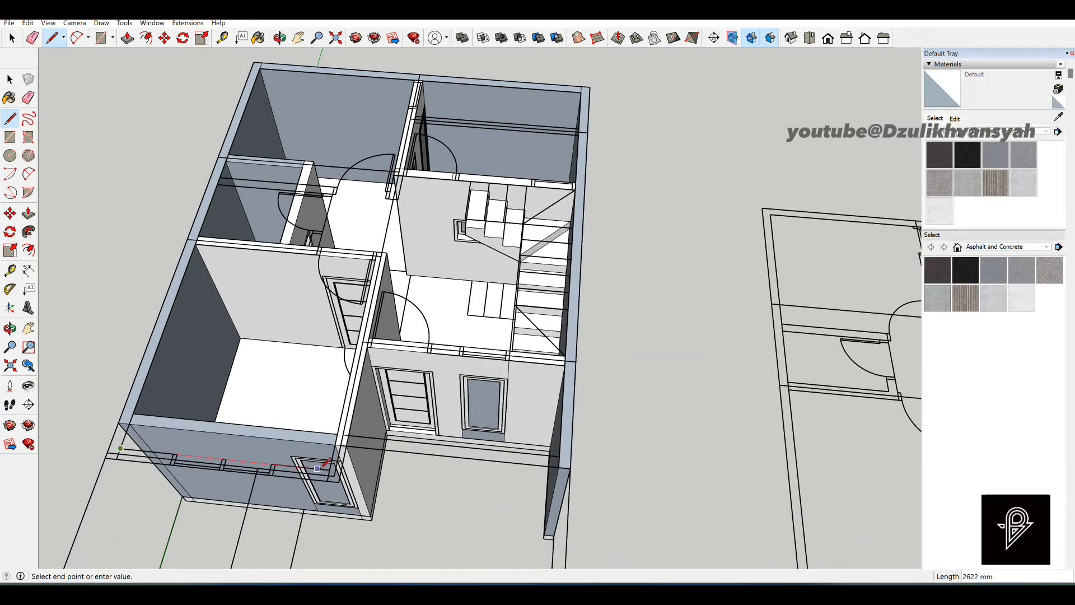
pyautogui.scroll(3, 360, 333)
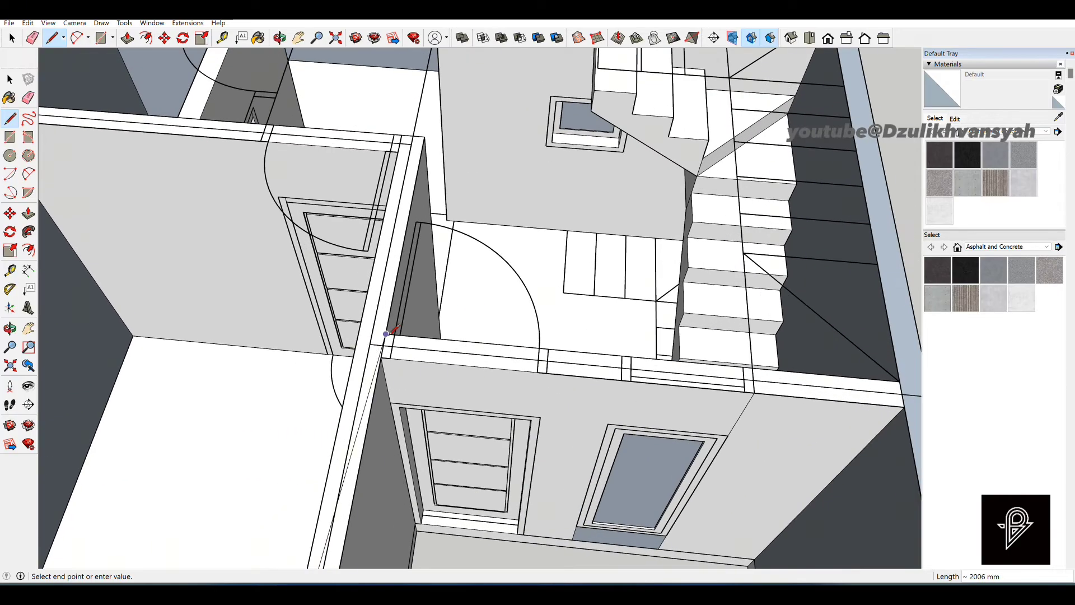
pyautogui.scroll(1, 360, 331)
pyautogui.click(363, 299)
pyautogui.scroll(-3, 363, 309)
pyautogui.press('Escape')
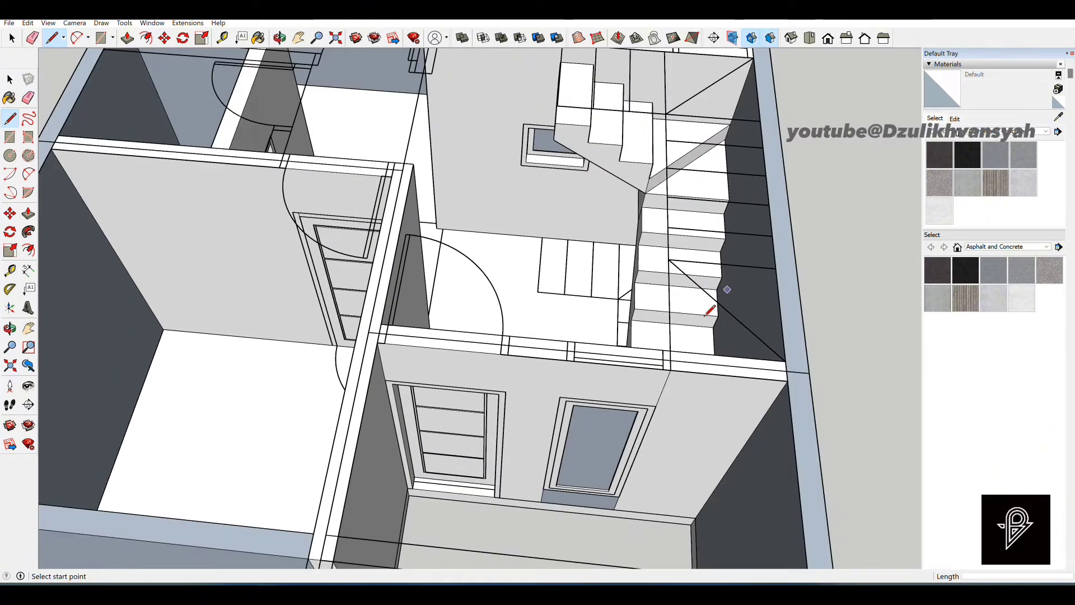
pyautogui.click(673, 351)
pyautogui.click(363, 324)
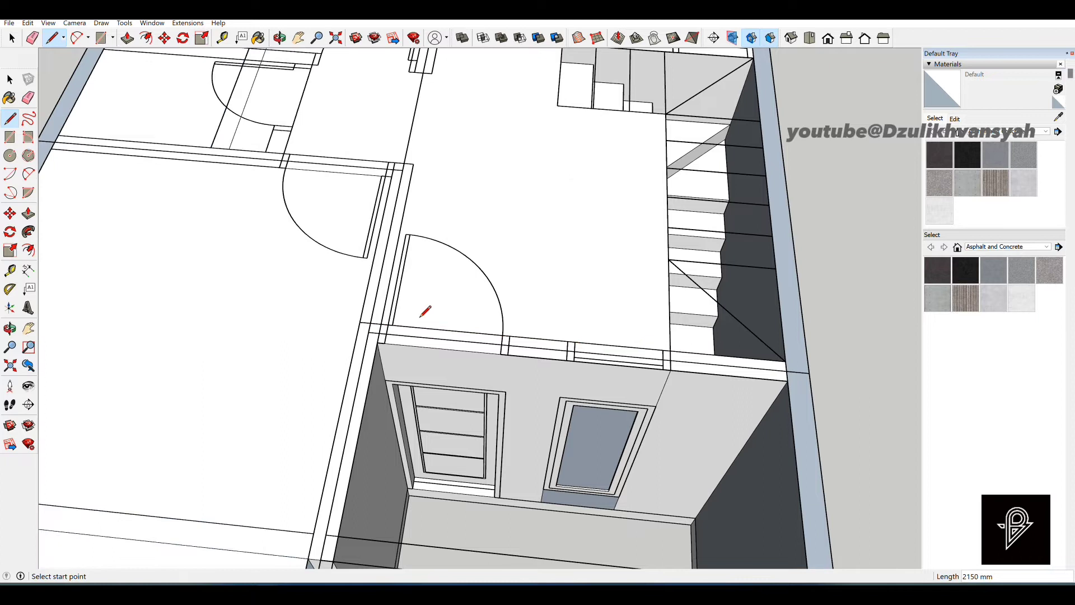
# Make the traced upper floor face a group.
pyautogui.scroll(-3, 466, 321)
pyautogui.press('space')
pyautogui.scroll(-2, 525, 280)
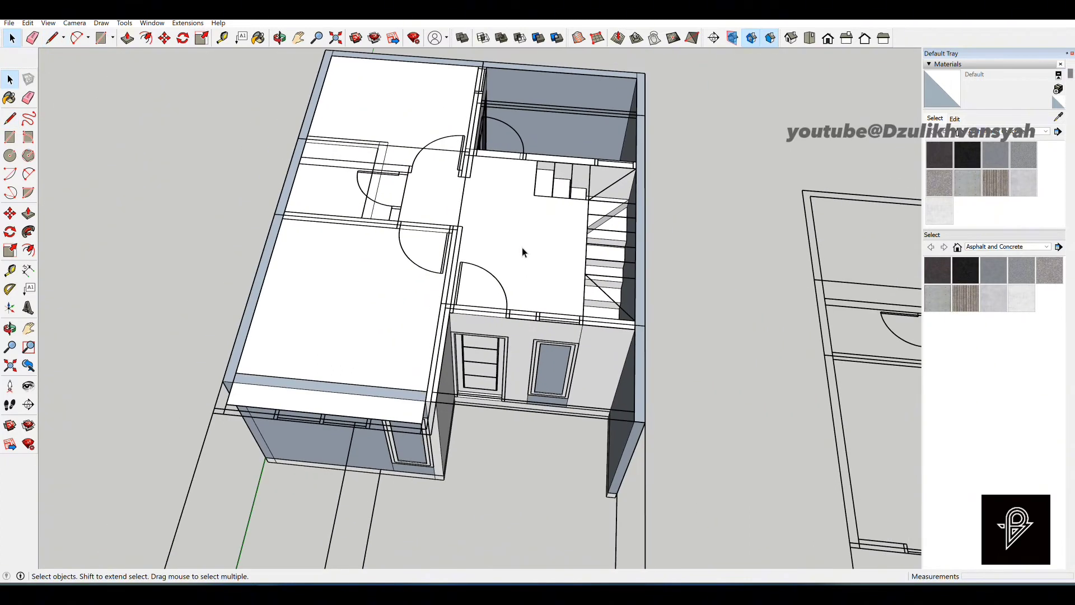
pyautogui.rightClick(524, 253)
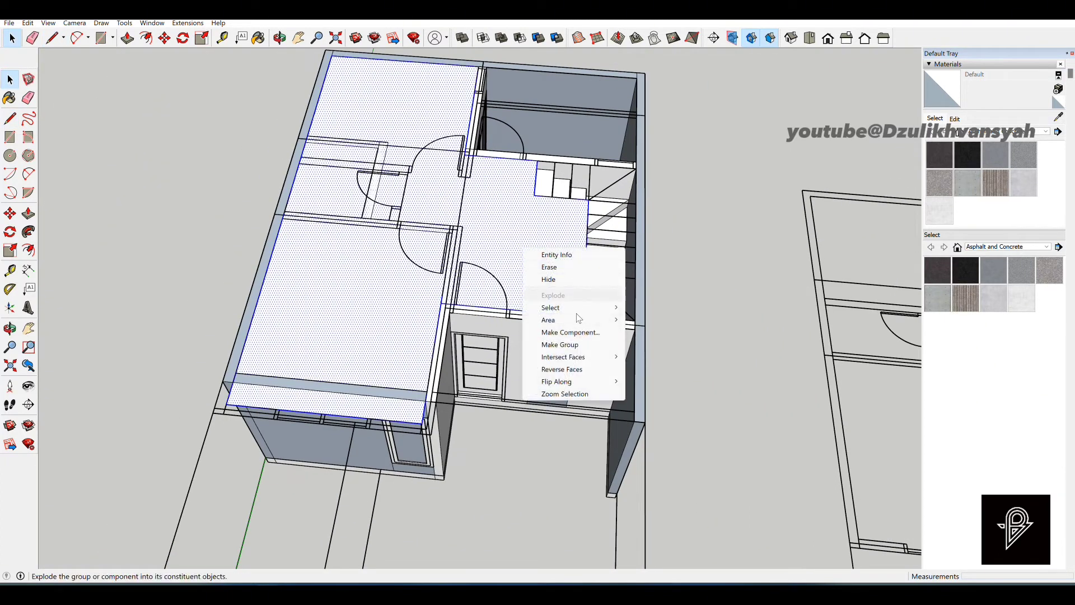
pyautogui.click(575, 346)
pyautogui.scroll(-2, 581, 343)
pyautogui.moveTo(554, 337); pyautogui.dragTo(483, 309, button='middle')
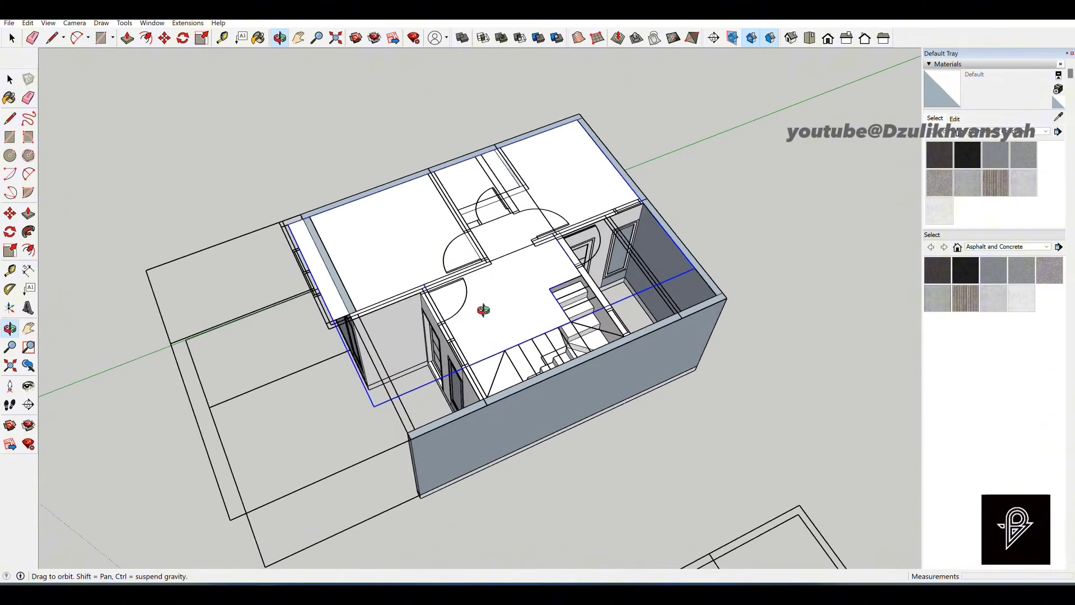
# Open the floor group, thicken its face downward by 100 mm with Push/Pull, and close the group.
pyautogui.scroll(5, 504, 286)
pyautogui.press('p')
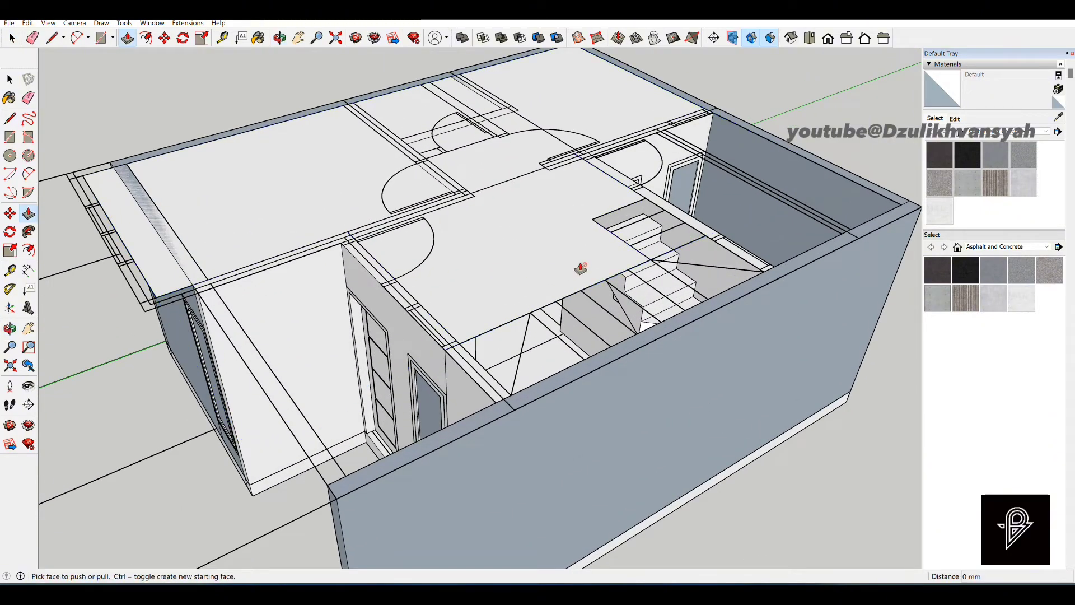
pyautogui.scroll(2, 581, 269)
pyautogui.press('space')
pyautogui.scroll(1, 619, 240)
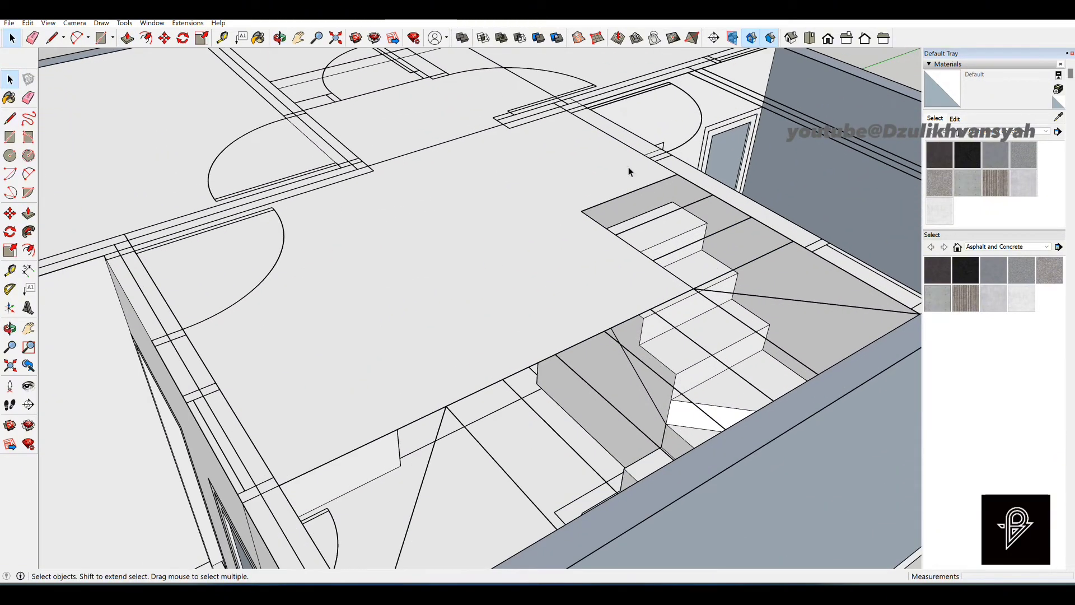
pyautogui.doubleClick(629, 167)
pyautogui.press('p')
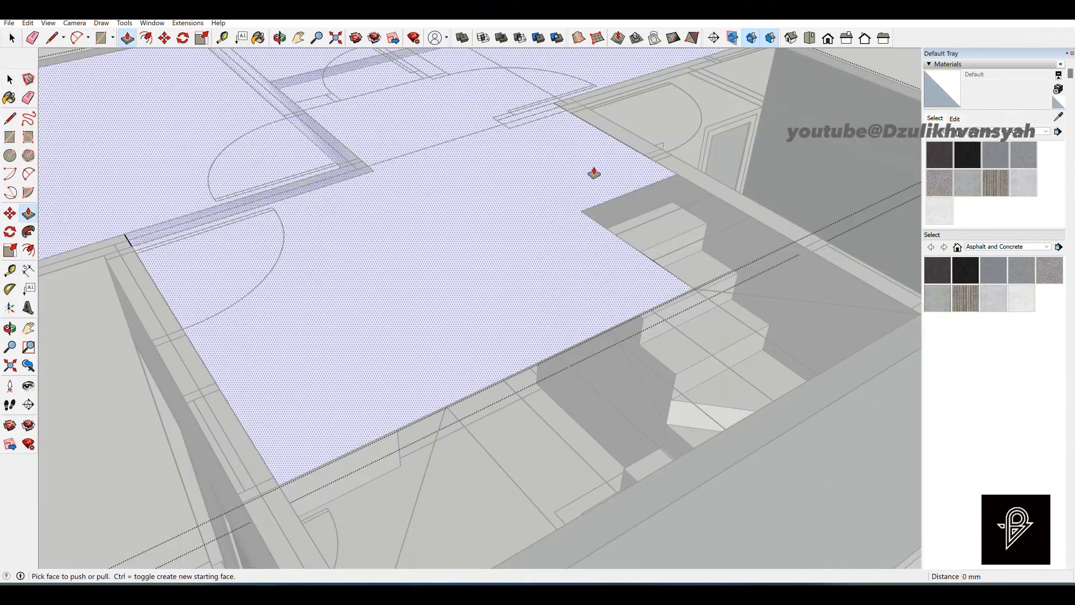
pyautogui.click(595, 173)
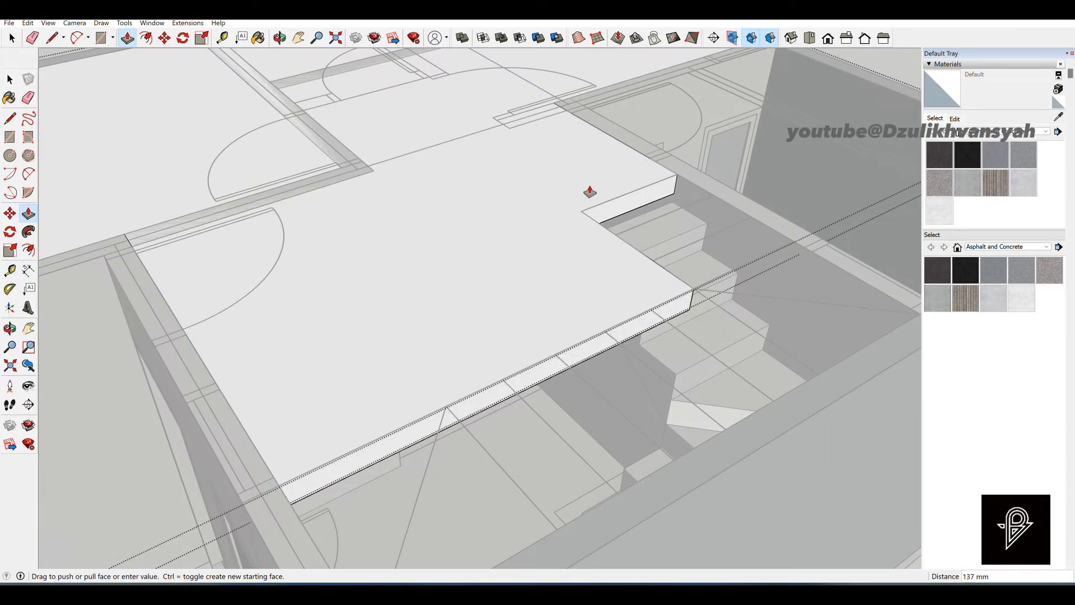
pyautogui.press('Return')
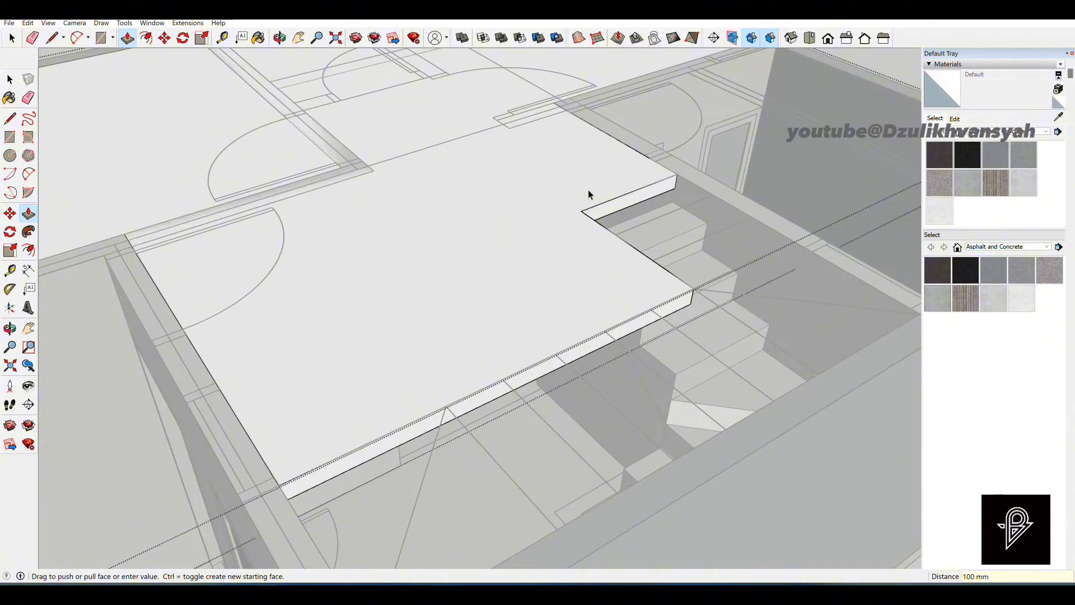
pyautogui.press('space')
pyautogui.scroll(-4, 603, 263)
pyautogui.press('Escape')
# Move the floor slab group down, using its corner at the stair opening as the base point.
pyautogui.click(536, 245)
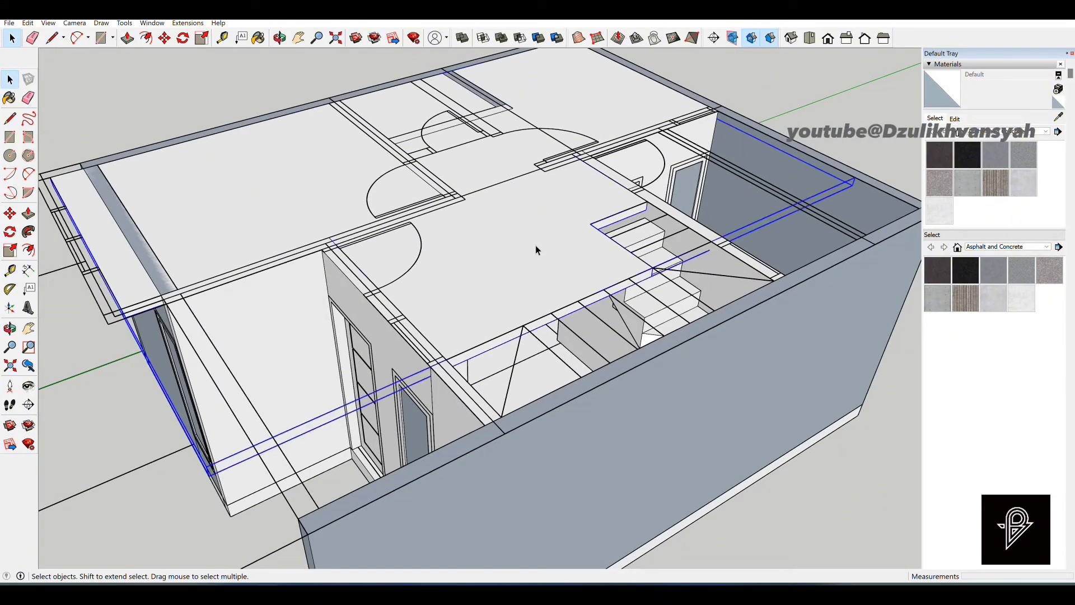
pyautogui.scroll(-1, 539, 242)
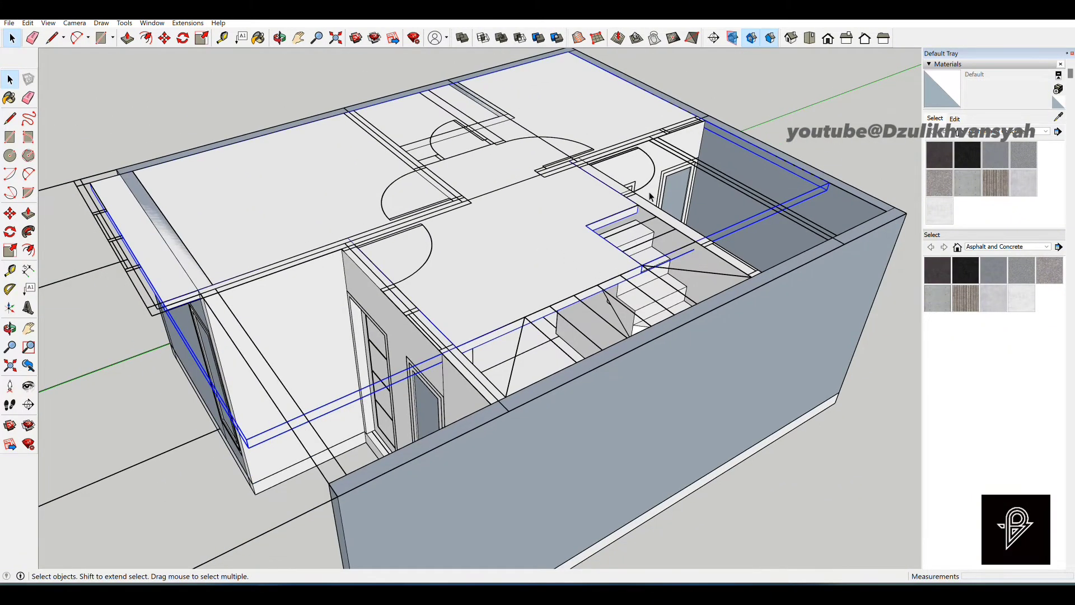
pyautogui.scroll(4, 652, 197)
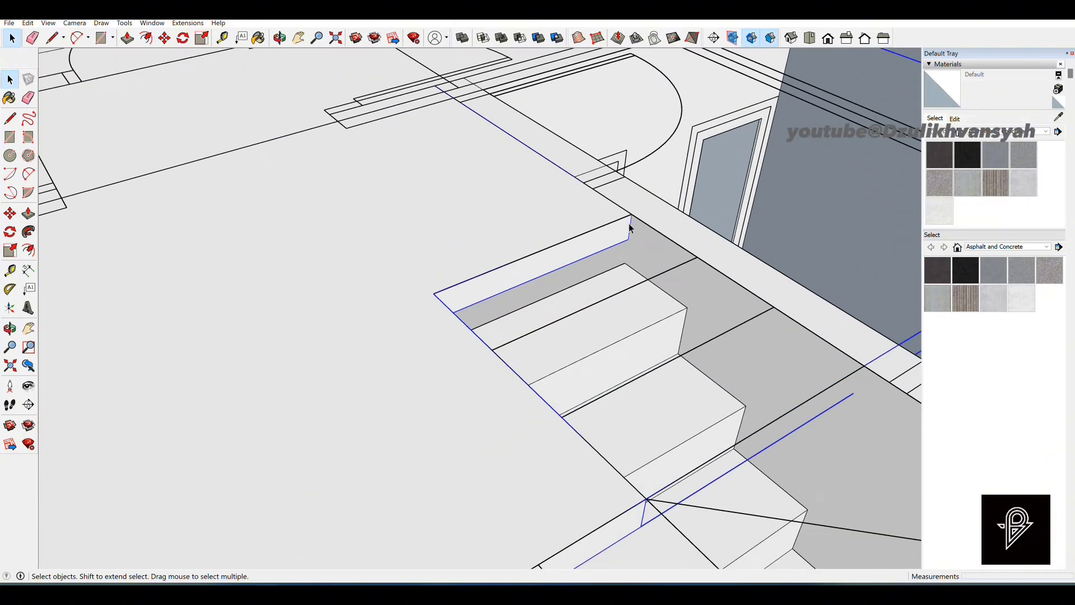
pyautogui.press('l')
pyautogui.scroll(1, 630, 235)
pyautogui.press('space')
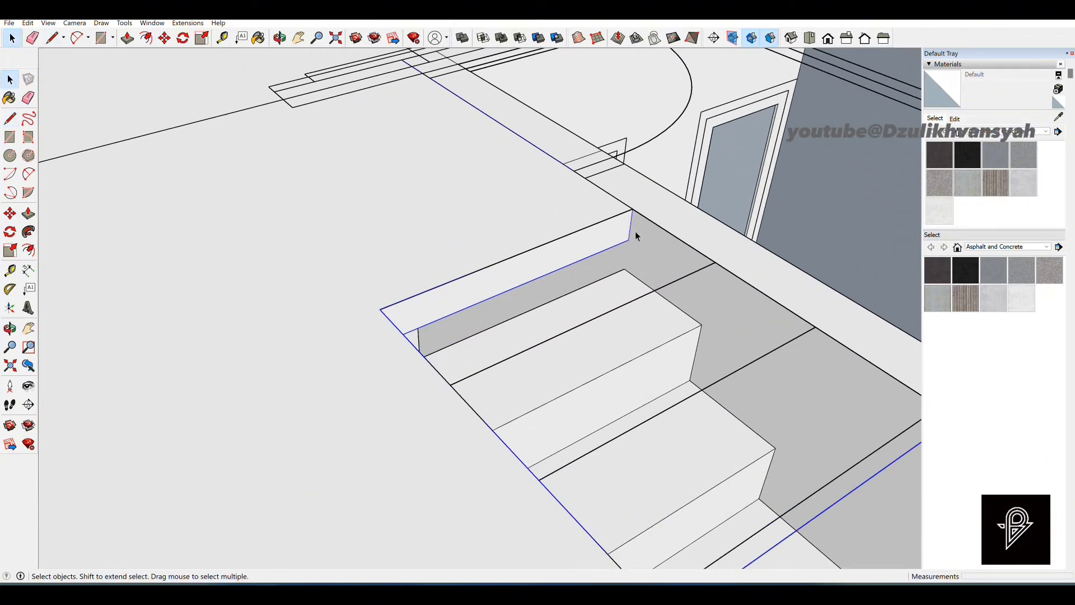
pyautogui.press('m')
pyautogui.click(631, 208)
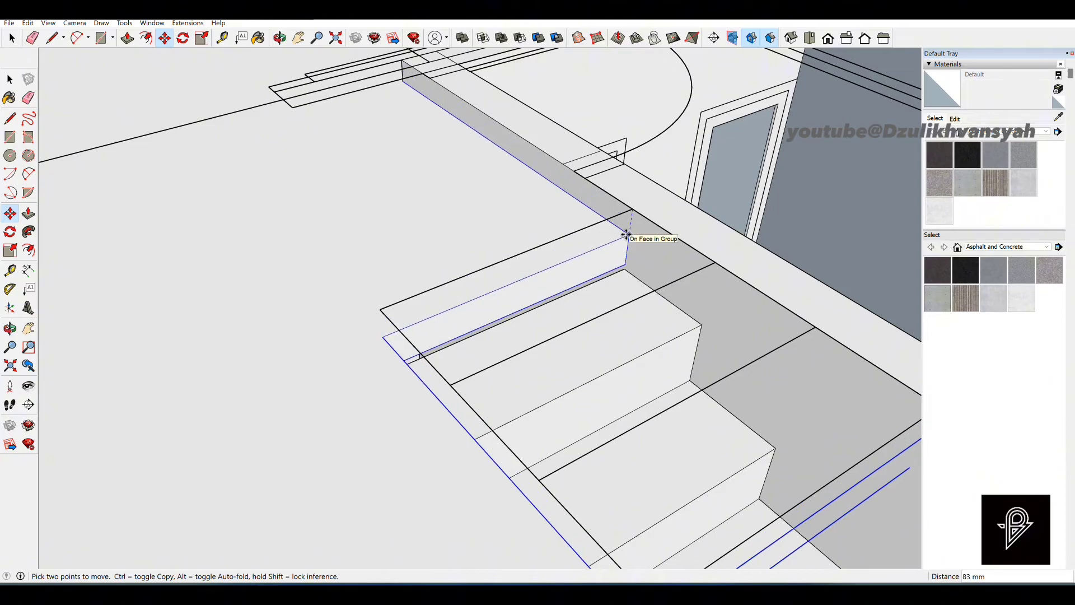
pyautogui.click(626, 232)
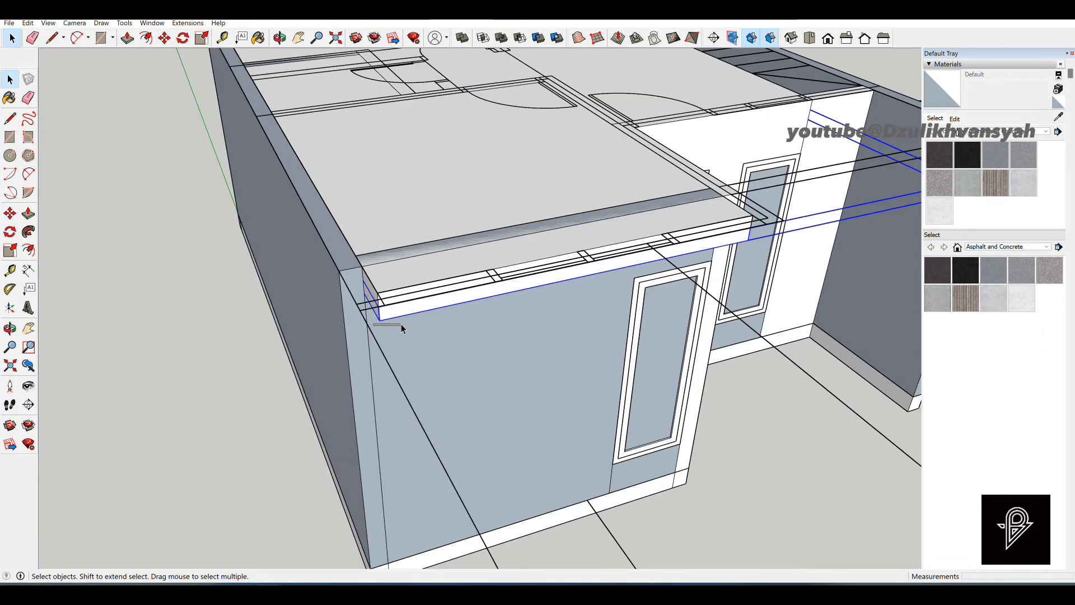
# Draw beam rectangles around the overhanging front: 500 × 150 mm on both sides and 2775 × 150 mm along the front edge.
pyautogui.press('r')
pyautogui.scroll(3, 355, 300)
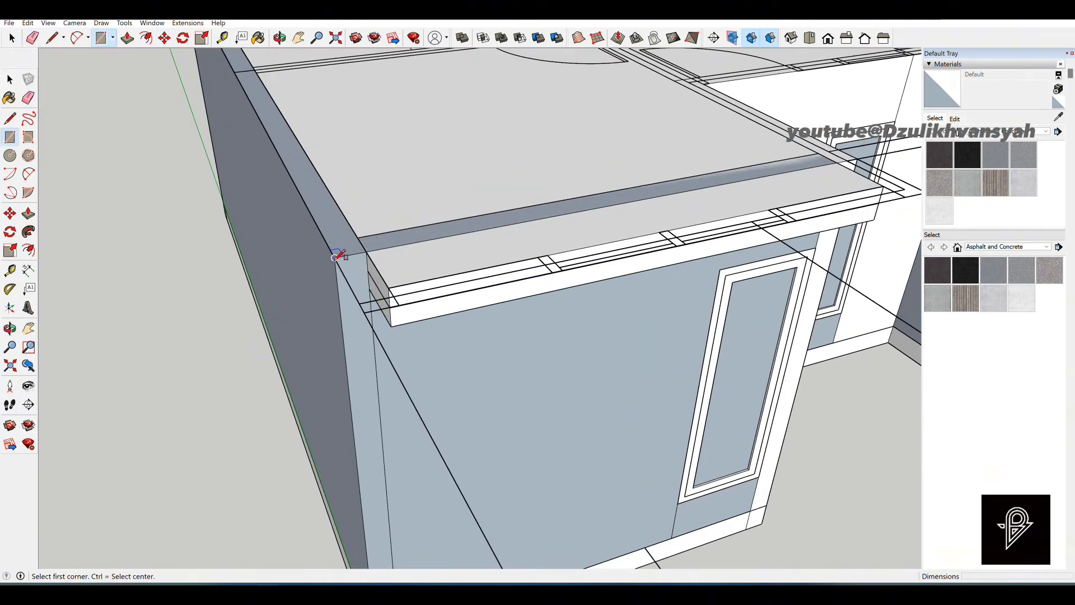
pyautogui.click(335, 257)
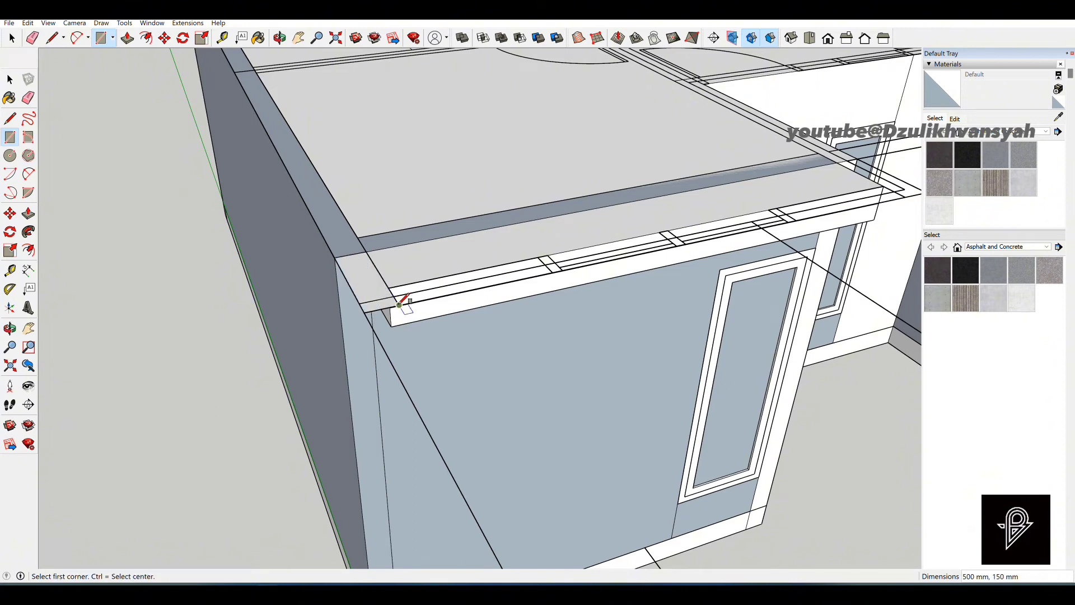
pyautogui.scroll(-3, 396, 302)
pyautogui.scroll(4, 691, 223)
pyautogui.click(721, 227)
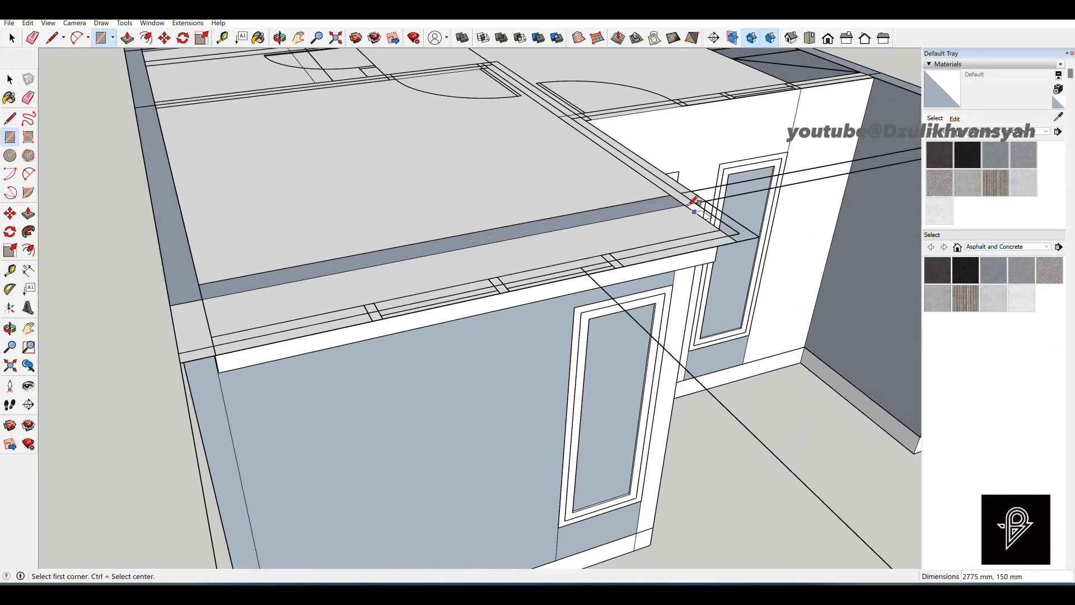
pyautogui.click(685, 204)
pyautogui.click(759, 236)
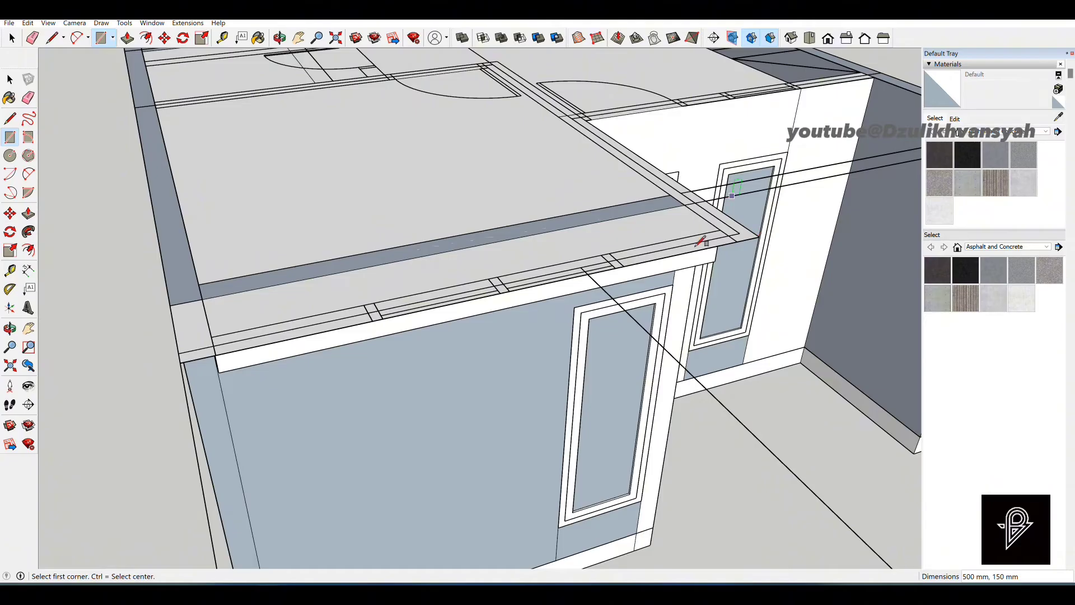
# Extrude the three beam rectangles around the overhang downward by 300 mm.
pyautogui.scroll(-1, 699, 238)
pyautogui.press('space')
pyautogui.click(278, 309)
pyautogui.scroll(1, 250, 320)
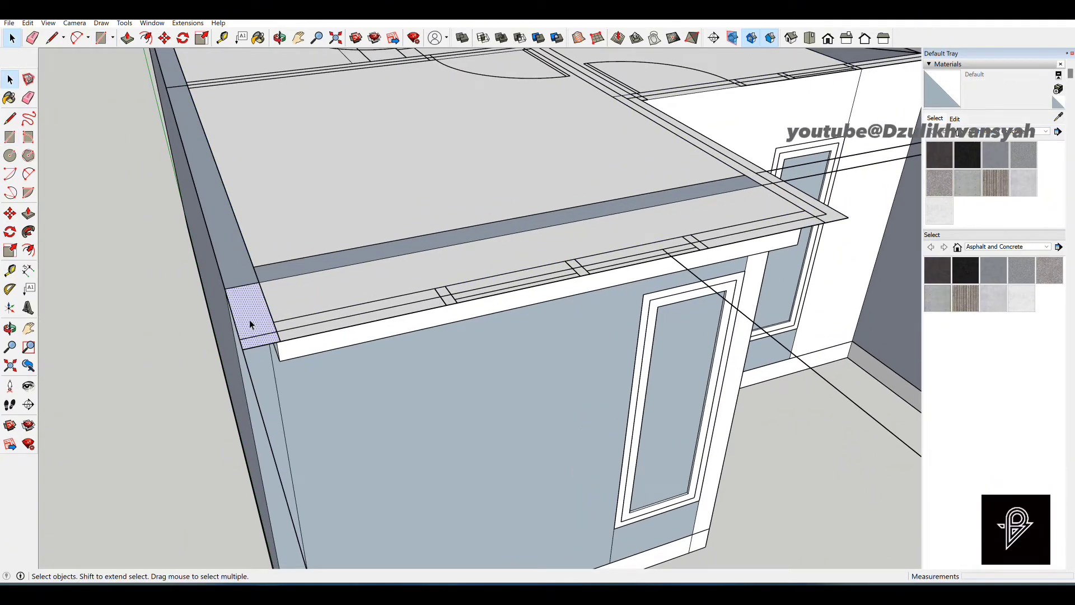
pyautogui.scroll(1, 250, 320)
pyautogui.press('p')
pyautogui.moveTo(250, 358); pyautogui.dragTo(257, 388)
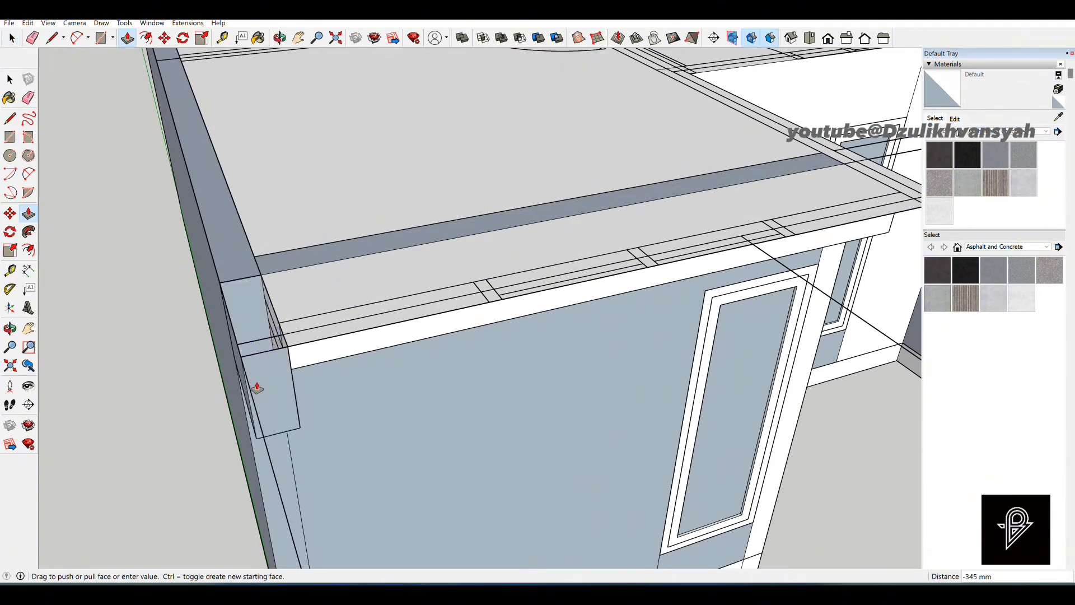
pyautogui.press('Return')
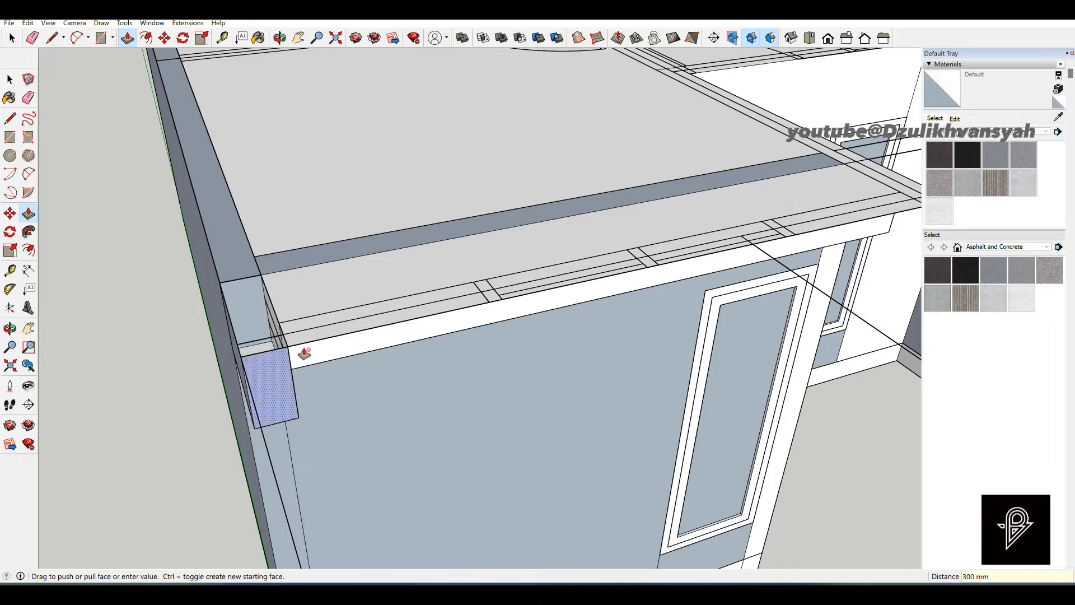
pyautogui.doubleClick(324, 331)
pyautogui.scroll(-3, 129, 408)
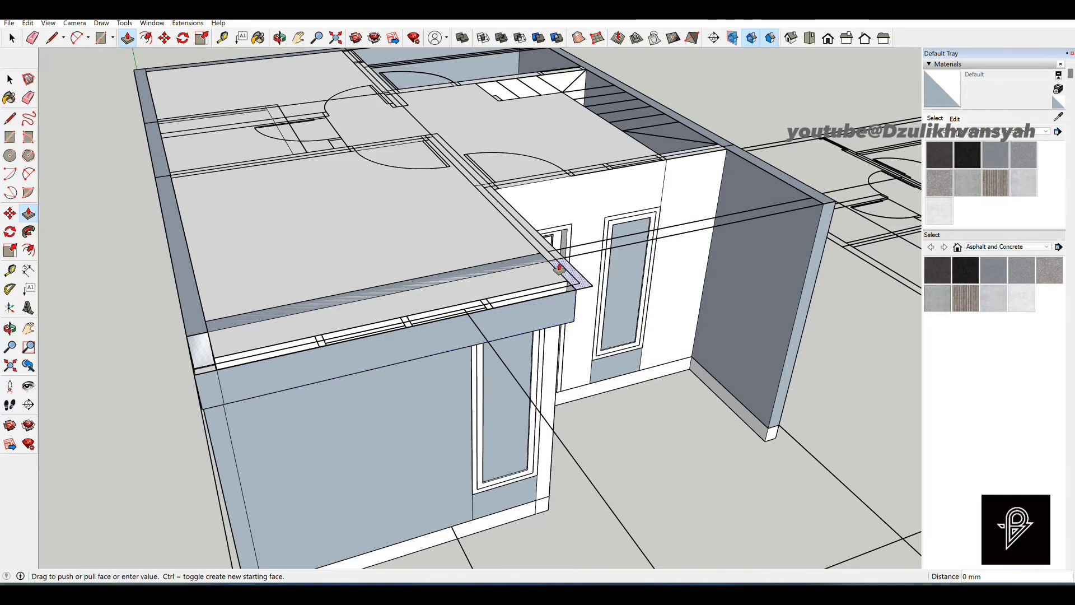
pyautogui.doubleClick(557, 269)
pyautogui.scroll(2, 560, 270)
# Draw a line across the beam's top at the corner near the entrance, closing the top face.
pyautogui.press('l')
pyautogui.click(562, 279)
pyautogui.click(575, 293)
pyautogui.press('space')
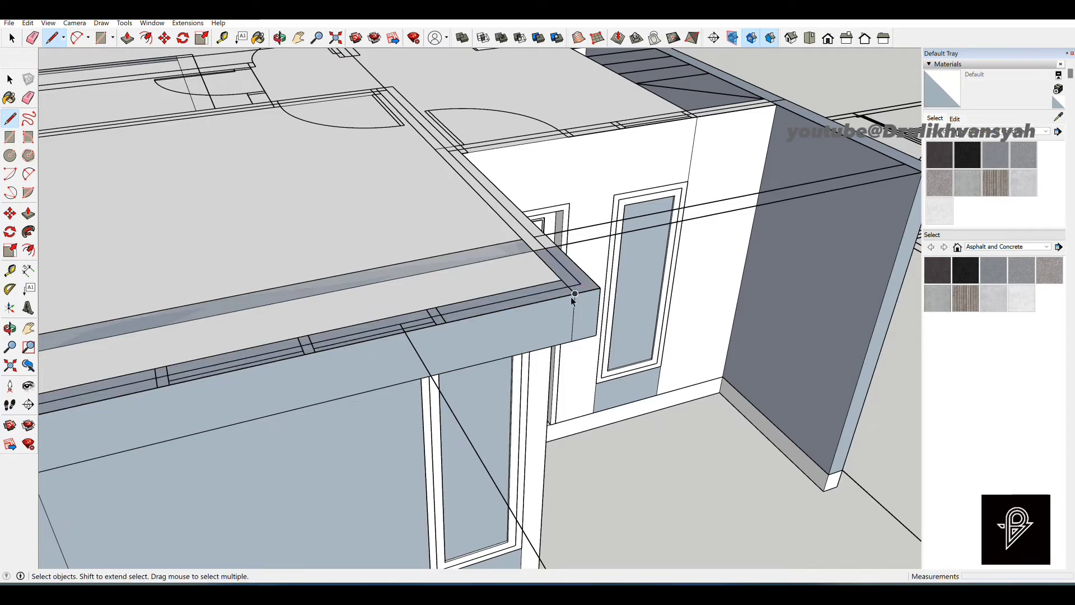
# Select all connected geometry of the overhang beam and make it a group.
pyautogui.scroll(-2, 571, 295)
pyautogui.doubleClick(226, 385)
pyautogui.tripleClick(227, 384)
pyautogui.rightClick(227, 383)
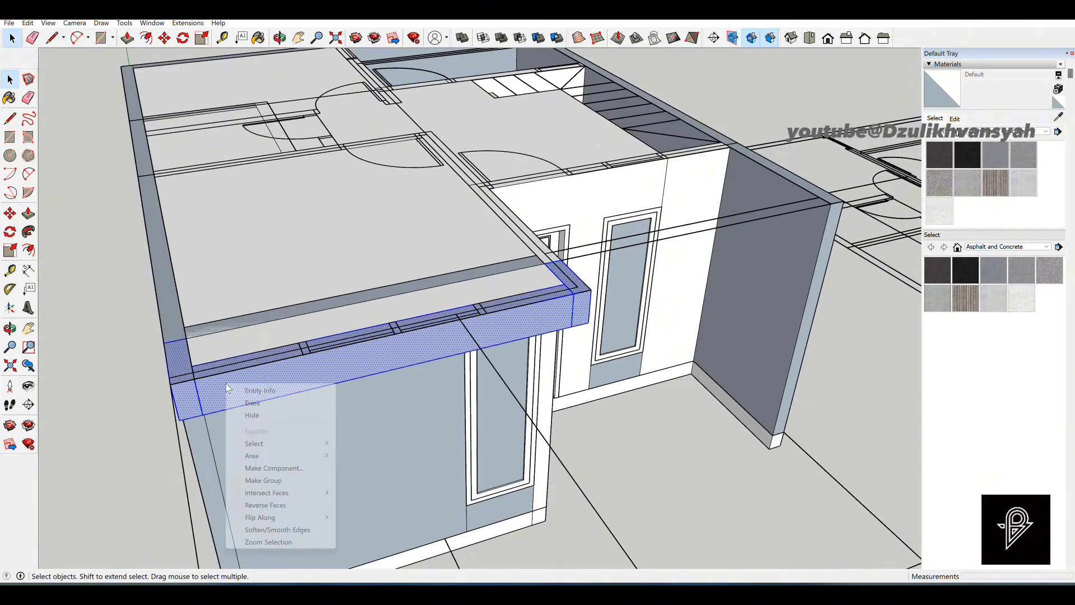
pyautogui.click(271, 480)
pyautogui.scroll(-3, 353, 380)
pyautogui.scroll(3, 434, 377)
pyautogui.moveTo(552, 416); pyautogui.dragTo(324, 321, button='middle')
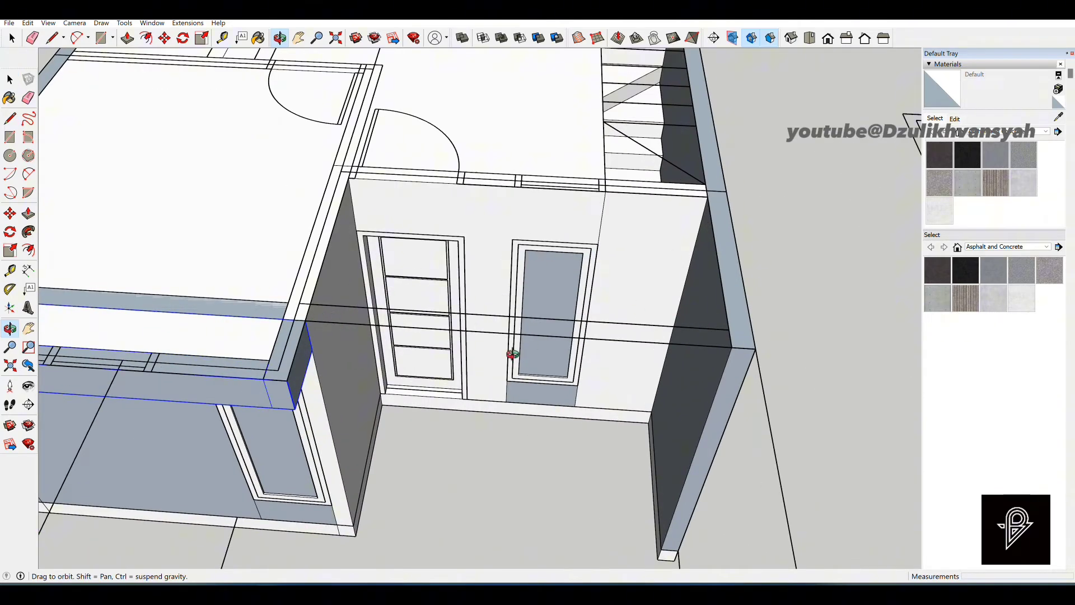
pyautogui.scroll(3, 325, 384)
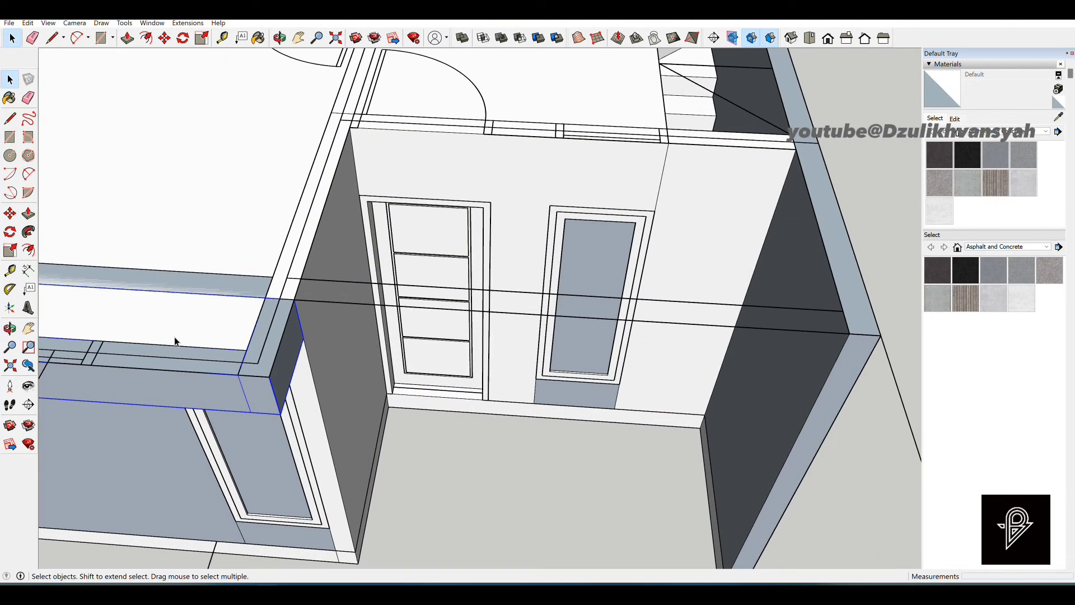
# Inside the overhang beam group, draw a 2775 × 150 mm rectangle from the beam corner across to the opposite side wall.
pyautogui.scroll(-3, 175, 342)
pyautogui.scroll(3, 240, 338)
pyautogui.doubleClick(252, 330)
pyautogui.press('r')
pyautogui.scroll(-1, 261, 311)
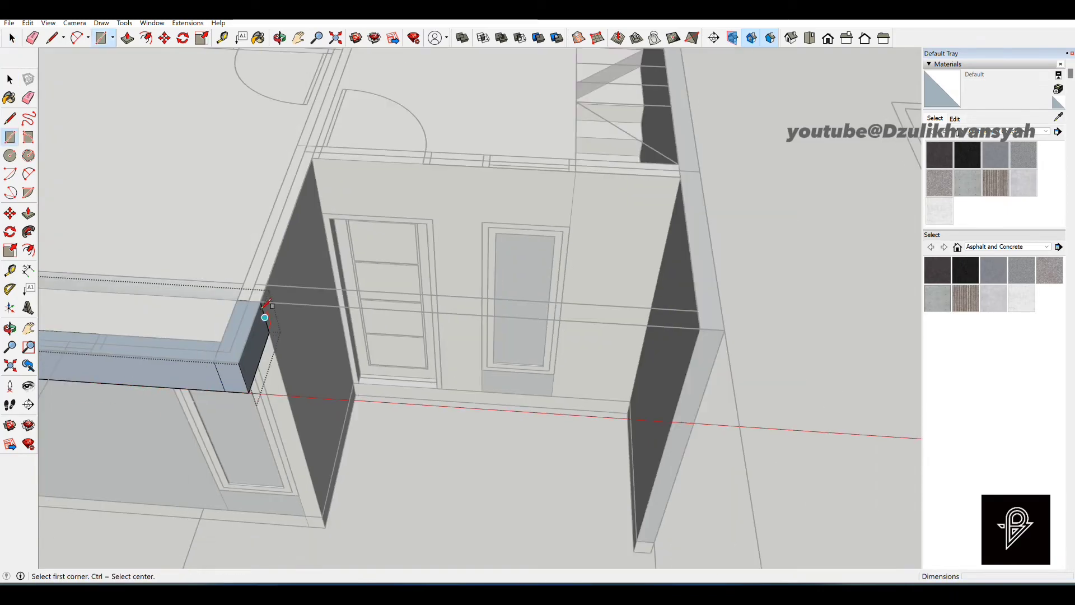
pyautogui.click(261, 302)
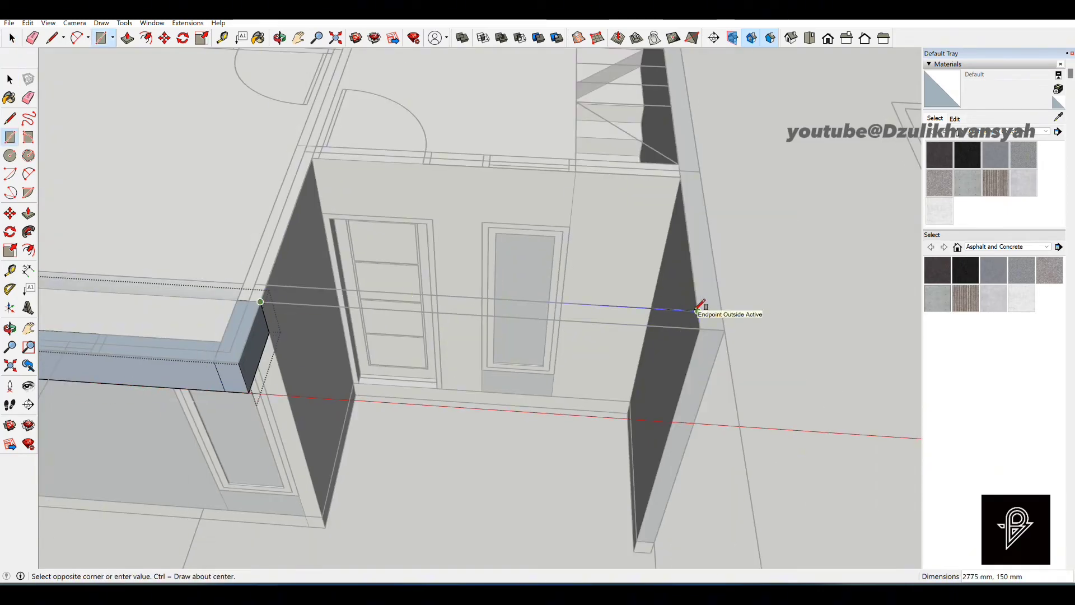
pyautogui.click(700, 308)
# Extrude the new beam rectangle across the entrance downward by 300 mm.
pyautogui.press('p')
pyautogui.scroll(2, 279, 300)
pyautogui.click(252, 312)
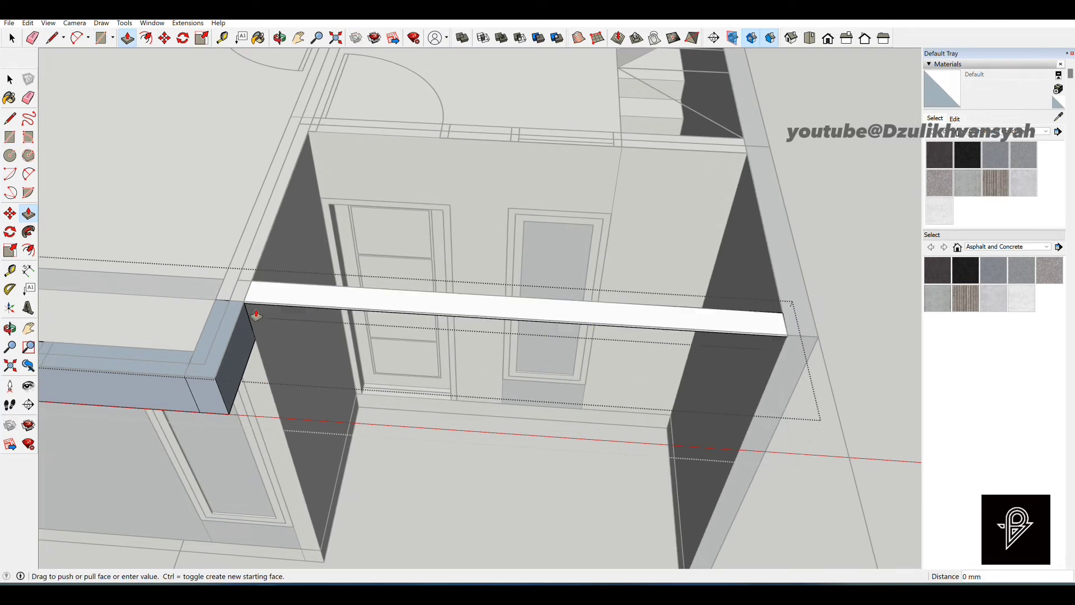
pyautogui.click(256, 344)
pyautogui.scroll(-5, 408, 312)
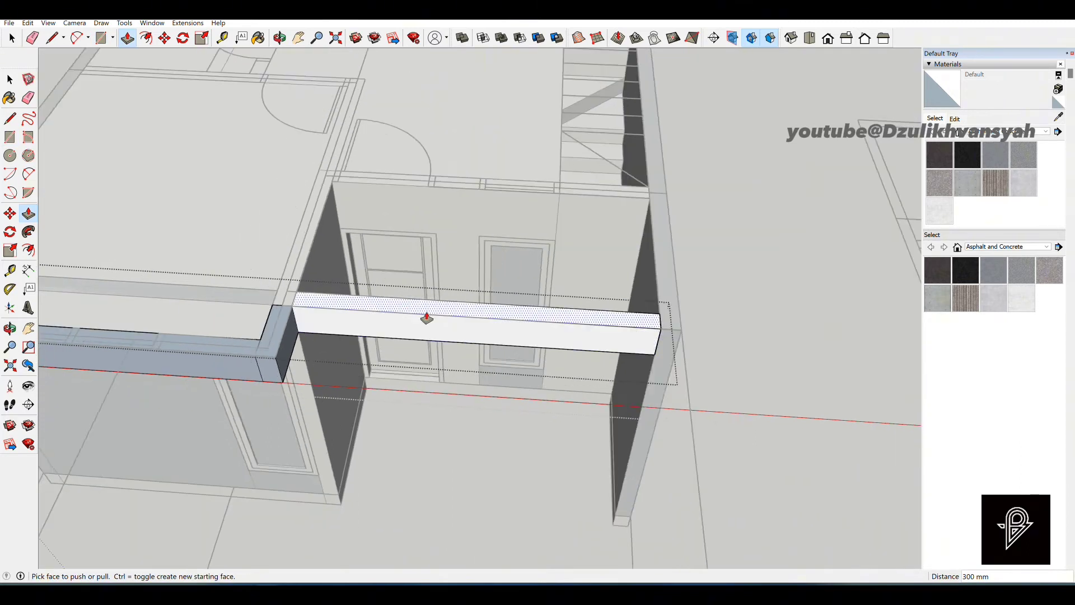
# Draw a 2775 × 1350 mm floor rectangle over the entrance, between the new beam and the upper-floor wall line.
pyautogui.press('space')
pyautogui.scroll(-4, 498, 307)
pyautogui.scroll(5, 603, 302)
pyautogui.press('r')
pyautogui.scroll(2, 345, 247)
pyautogui.click(348, 249)
pyautogui.click(749, 428)
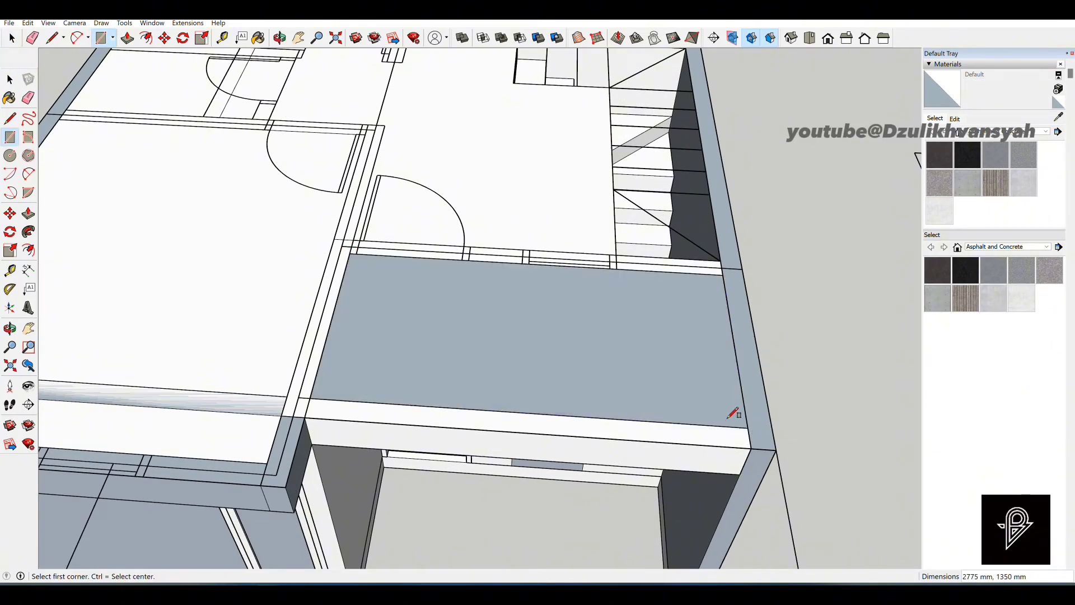
# Extrude the floor panel above the entrance to a 200 mm thickness and make it a group.
pyautogui.press('space')
pyautogui.scroll(-2, 472, 313)
pyautogui.press('p')
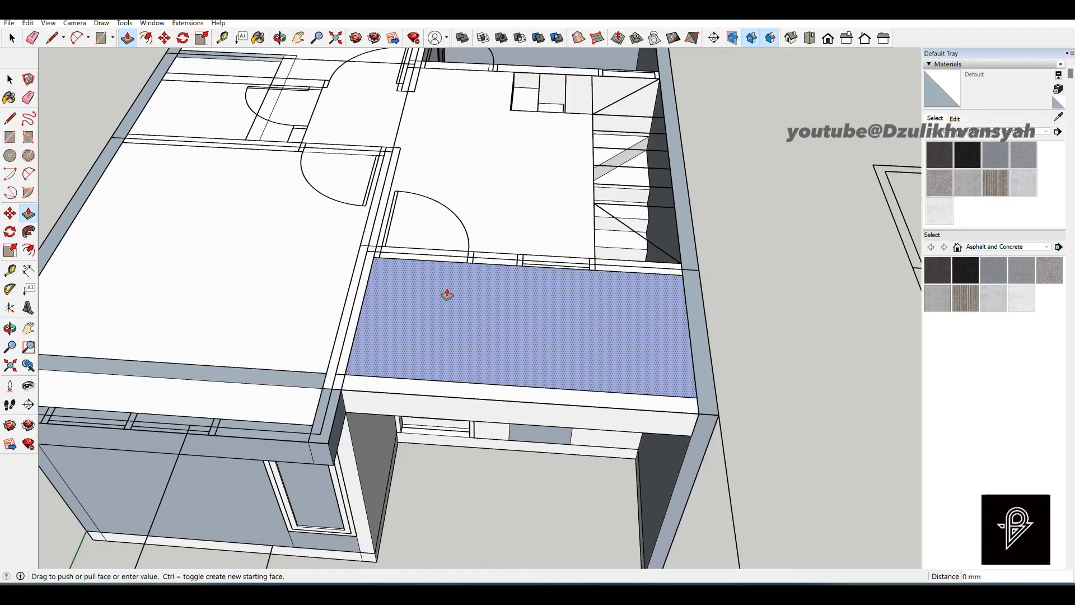
pyautogui.click(447, 295)
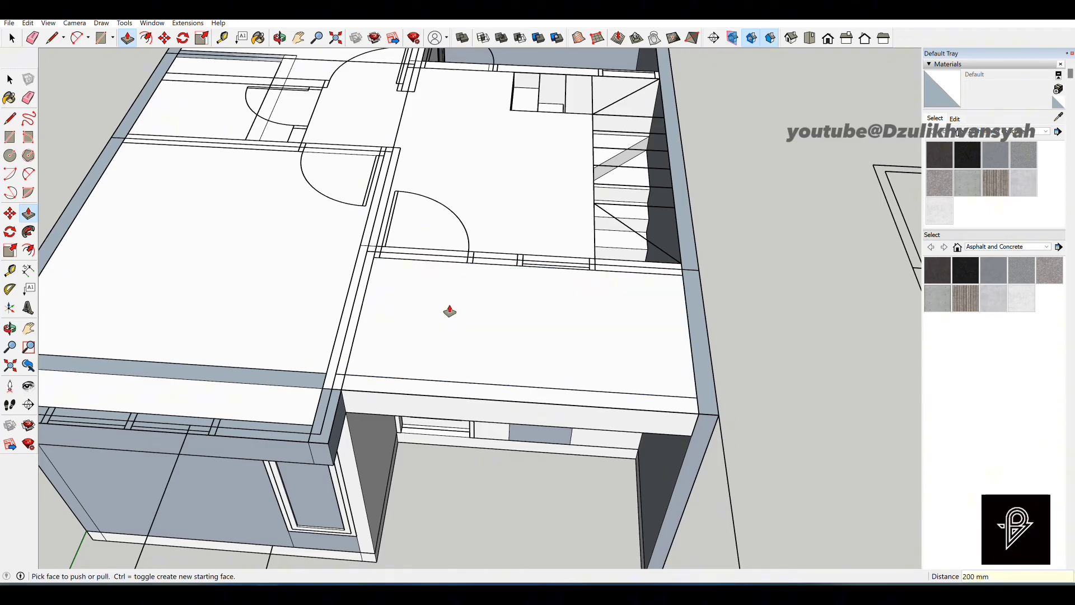
pyautogui.press('space')
pyautogui.click(450, 306)
pyautogui.rightClick(449, 306)
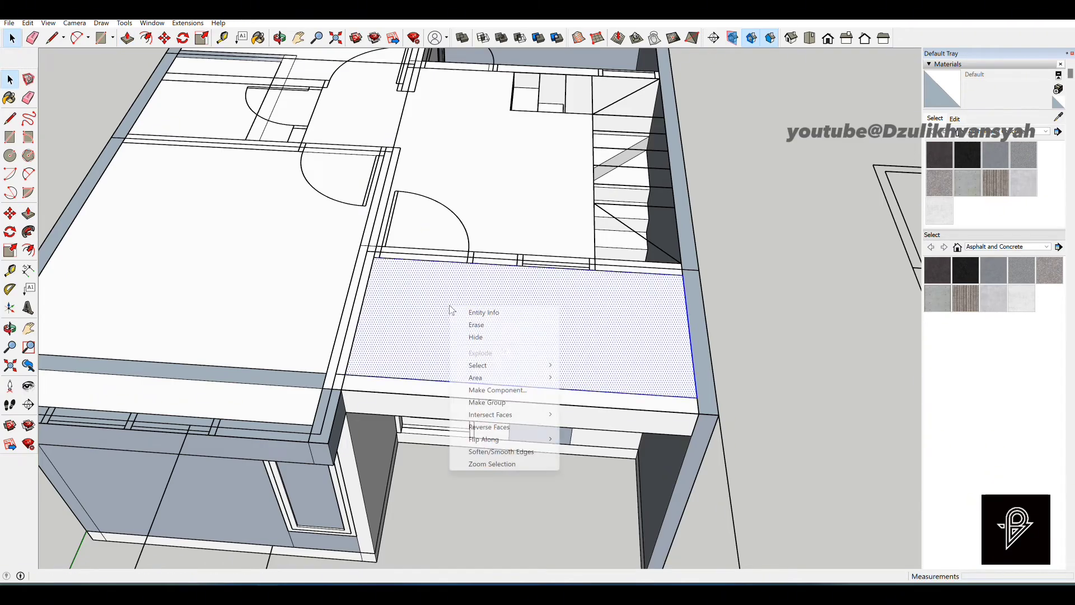
pyautogui.click(488, 402)
# Draw rectangles over the plan's left outer wall and the rear bedroom's back wall.
pyautogui.moveTo(477, 381); pyautogui.dragTo(312, 278, button='middle')
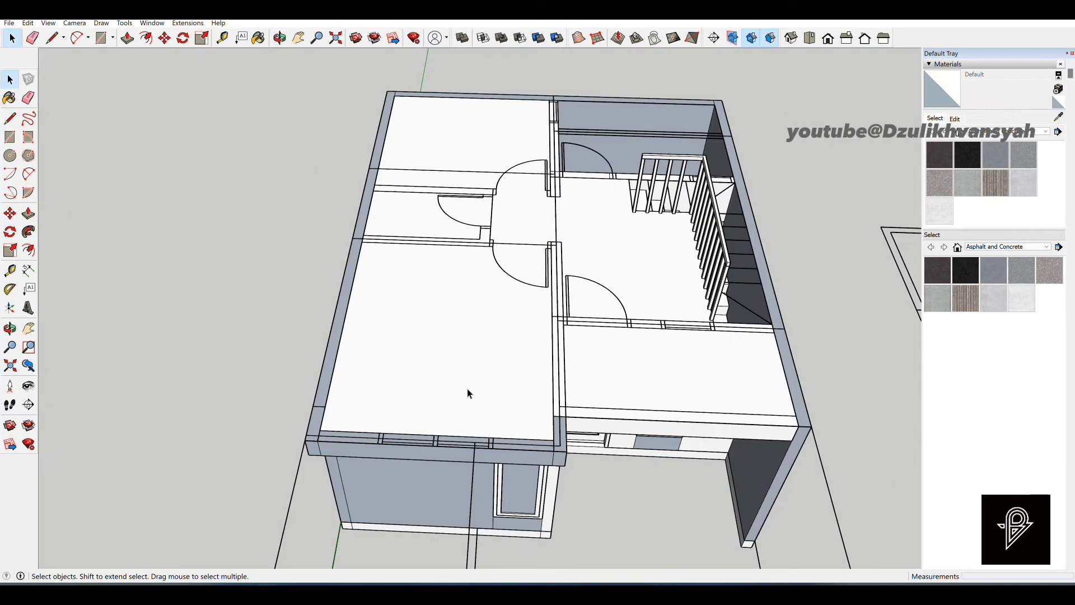
pyautogui.press('r')
pyautogui.scroll(3, 468, 392)
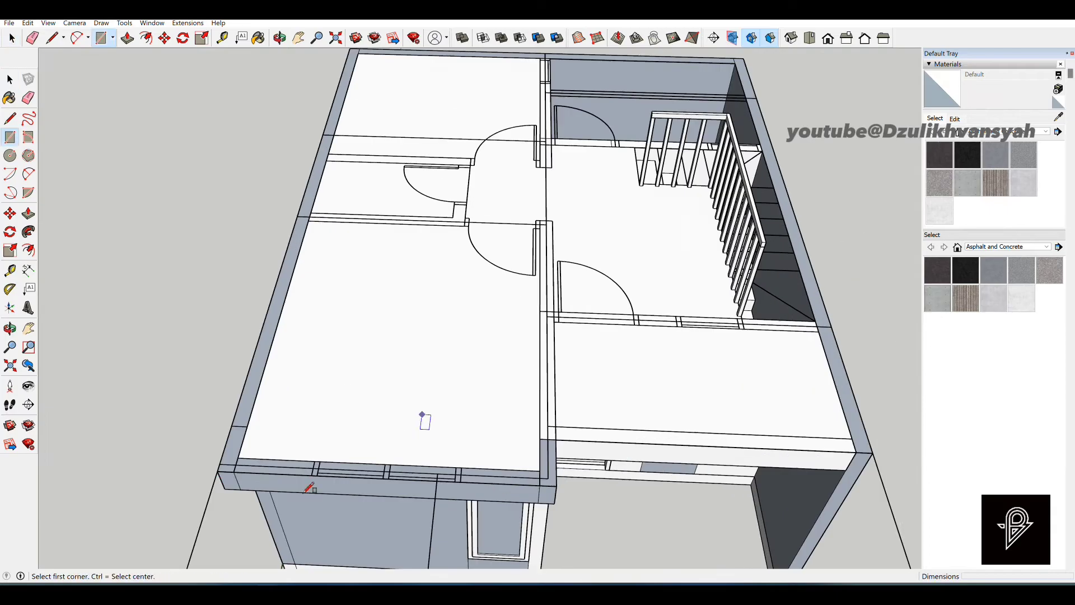
pyautogui.click(219, 473)
pyautogui.scroll(-3, 219, 473)
pyautogui.click(330, 152)
pyautogui.scroll(3, 484, 158)
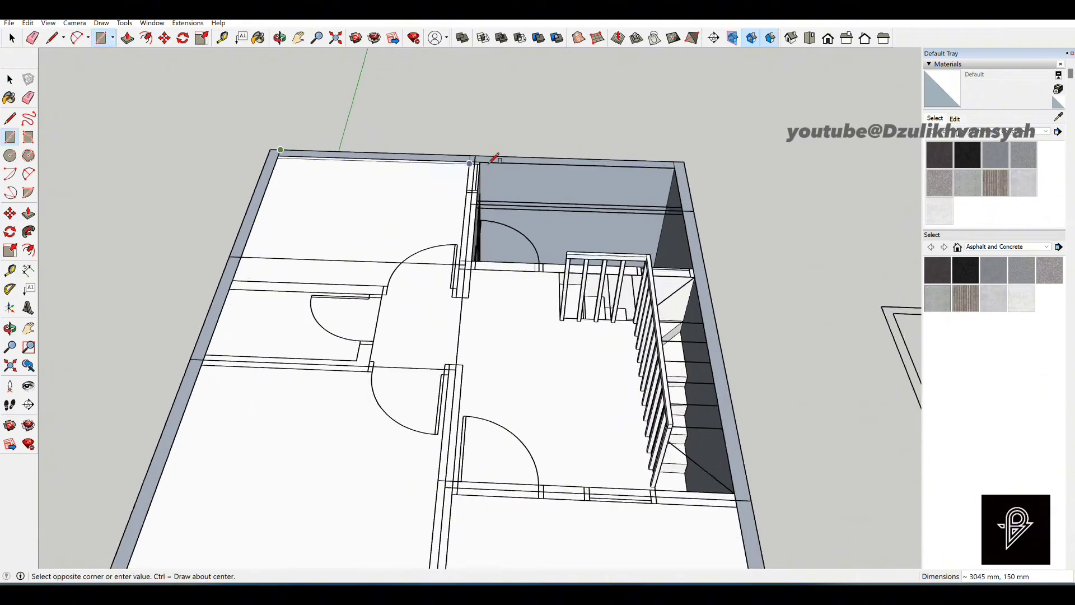
pyautogui.click(475, 158)
# Draw rectangles over the partitions of the small middle room and along the front bedroom's inner wall.
pyautogui.click(429, 419)
pyautogui.scroll(-2, 139, 365)
pyautogui.scroll(2, 392, 345)
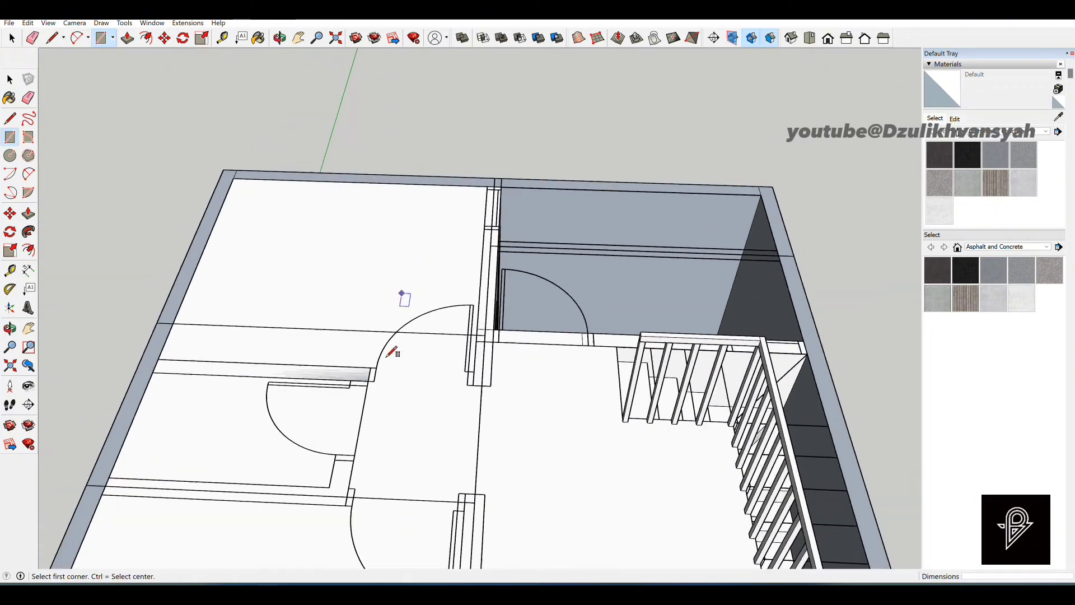
pyautogui.click(359, 410)
pyautogui.scroll(-3, 491, 440)
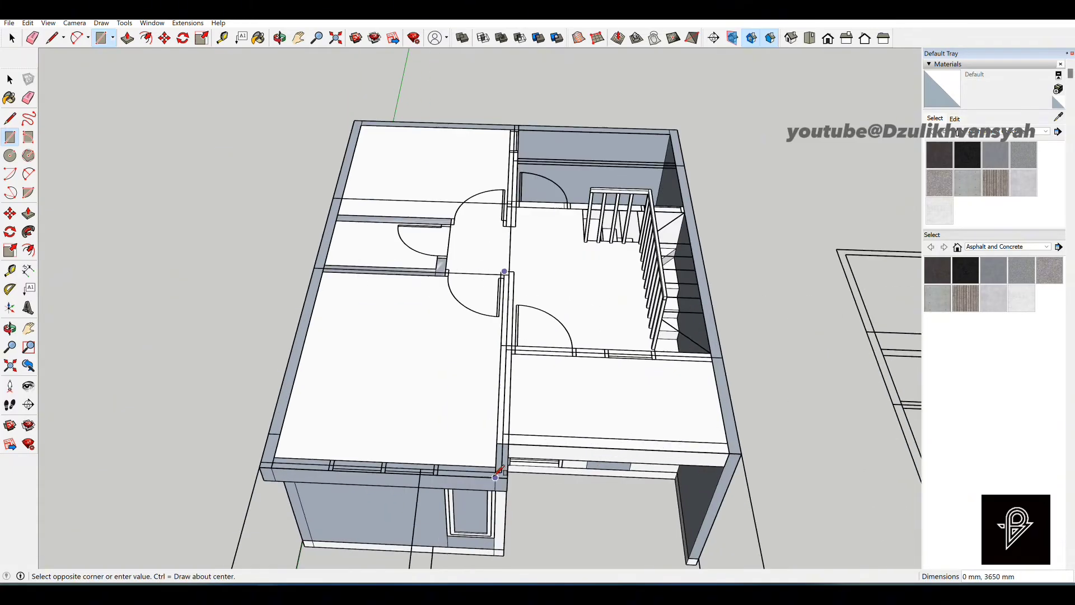
pyautogui.scroll(3, 496, 477)
pyautogui.scroll(-2, 98, 434)
pyautogui.scroll(3, 487, 319)
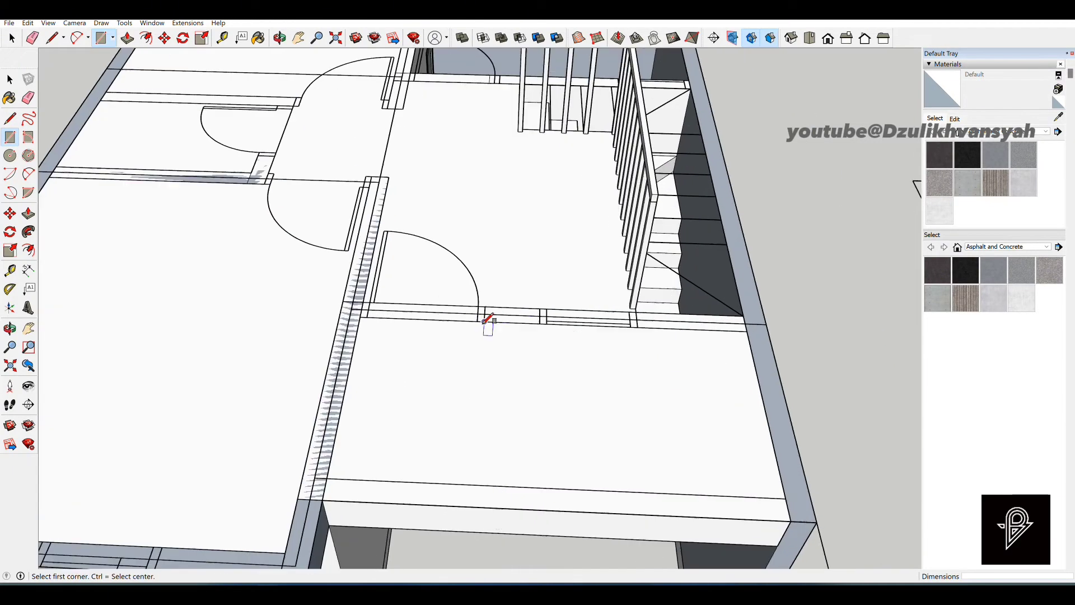
# Draw rectangles over the wall segments facing the front balcony and over the right outer wall.
pyautogui.scroll(-4, 782, 325)
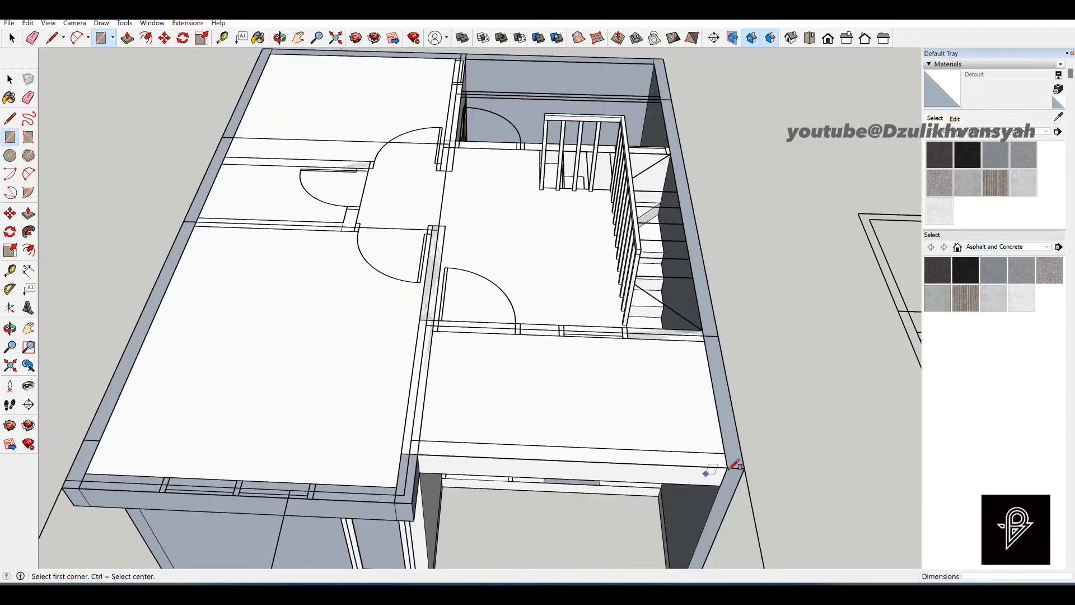
pyautogui.scroll(2, 684, 211)
pyautogui.scroll(-2, 738, 405)
pyautogui.click(735, 407)
pyautogui.scroll(2, 735, 408)
pyautogui.scroll(-2, 713, 364)
pyautogui.scroll(2, 664, 439)
# Draw rectangles over the rear bedroom's inner wall and a 1175 × 150 mm one over the wall behind the stairs.
pyautogui.scroll(3, 463, 148)
pyautogui.scroll(-2, 582, 279)
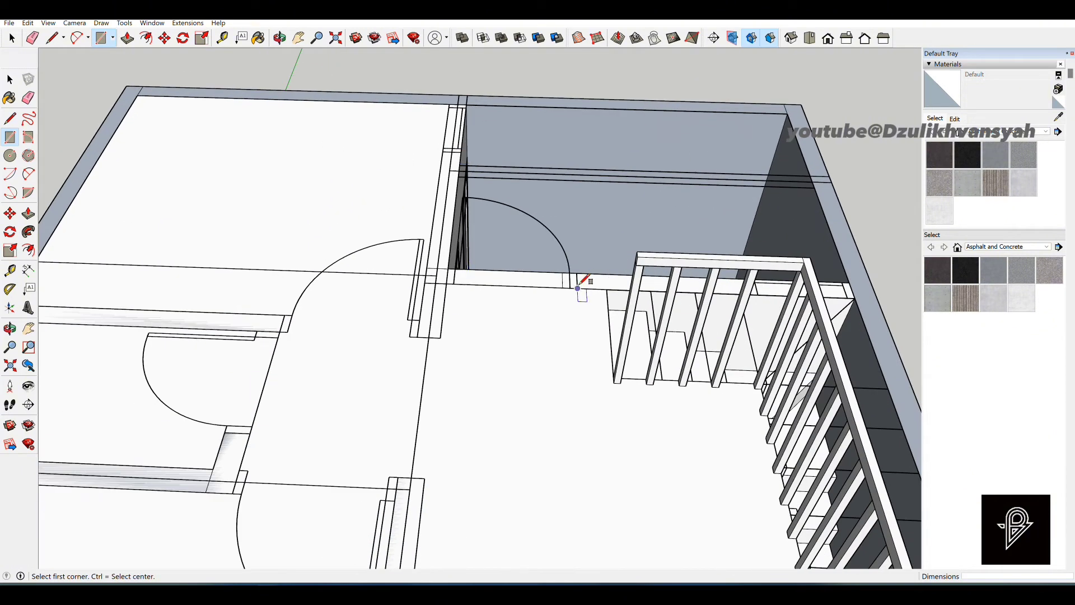
pyautogui.scroll(1, 571, 278)
pyautogui.scroll(2, 511, 302)
pyautogui.click(493, 321)
pyautogui.scroll(1, 493, 320)
pyautogui.scroll(2, 750, 310)
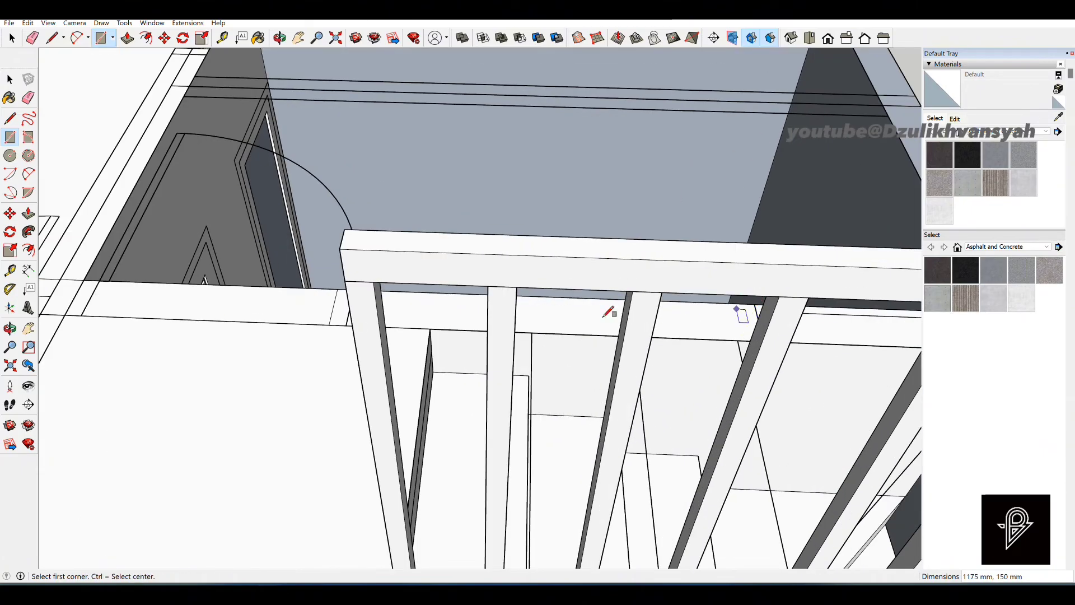
# Extrude the left outer wall, the rear bedroom's back wall and the small room's partitions up 3000 mm.
pyautogui.press('p')
pyautogui.scroll(-5, 521, 269)
pyautogui.doubleClick(258, 154)
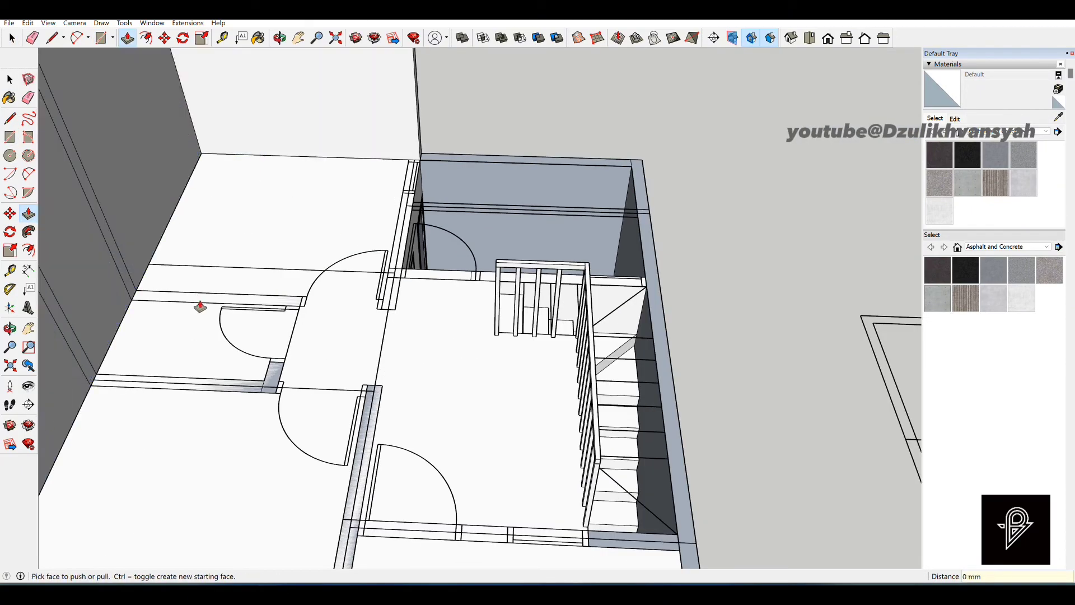
pyautogui.doubleClick(200, 305)
pyautogui.doubleClick(263, 376)
pyautogui.click(240, 377)
pyautogui.scroll(-2, 230, 358)
pyautogui.scroll(-1, 227, 351)
pyautogui.click(168, 179)
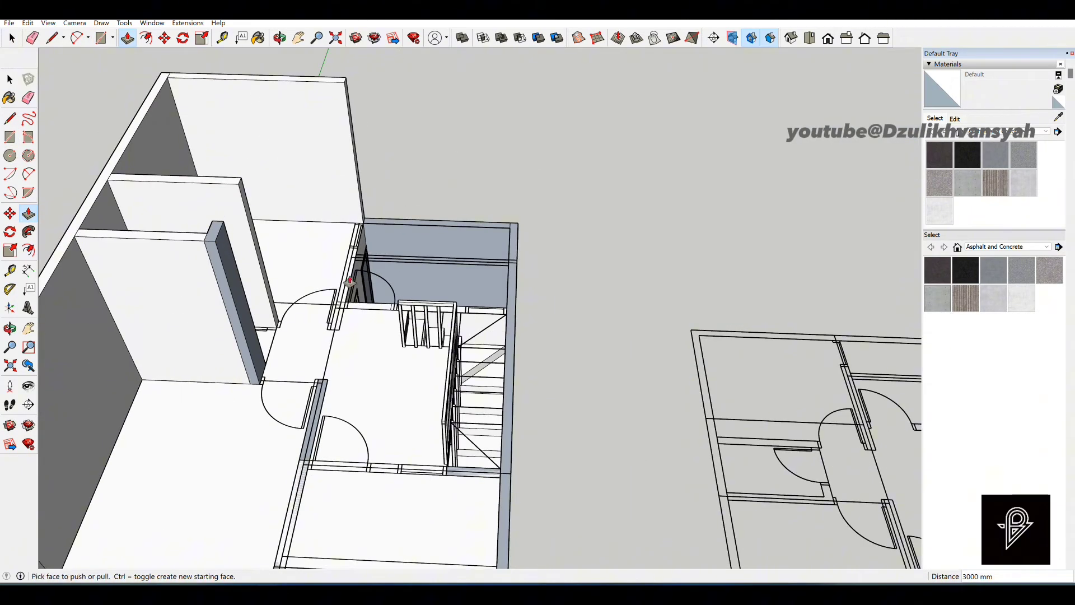
# Extrude both bedrooms' inner walls, the wall behind the stairs and the right outer wall up 3000 mm.
pyautogui.click(336, 314)
pyautogui.click(314, 112)
pyautogui.click(397, 308)
pyautogui.click(353, 174)
pyautogui.click(509, 319)
pyautogui.click(396, 174)
pyautogui.moveTo(396, 173); pyautogui.dragTo(368, 325, button='middle')
pyautogui.doubleClick(368, 325)
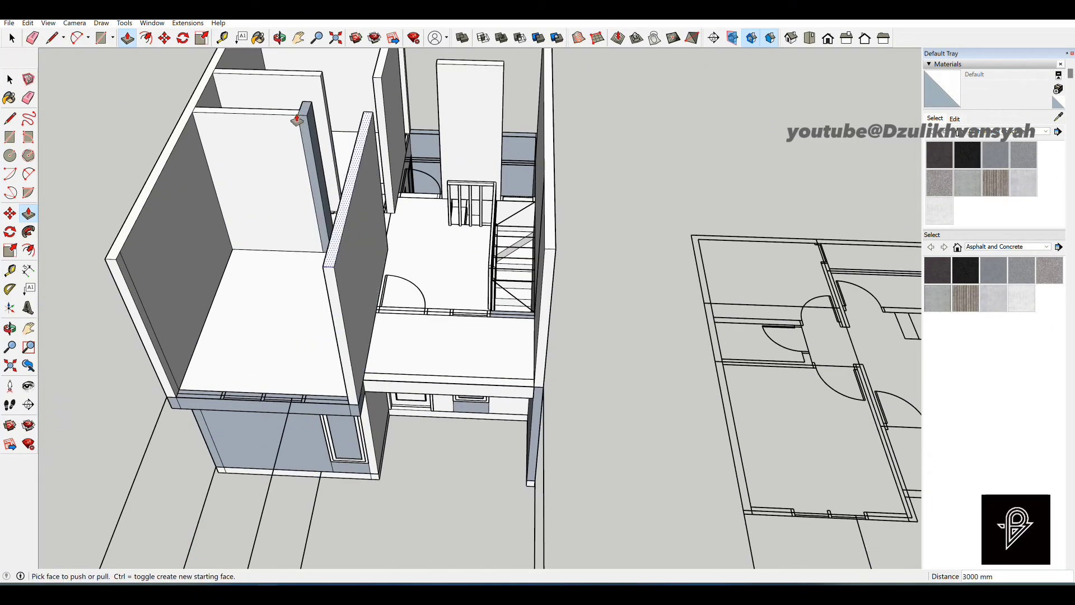
# Extrude the front wall segments beside the bedroom window opening and the balcony wall segments up 3000 mm.
pyautogui.doubleClick(187, 398)
pyautogui.doubleClick(314, 399)
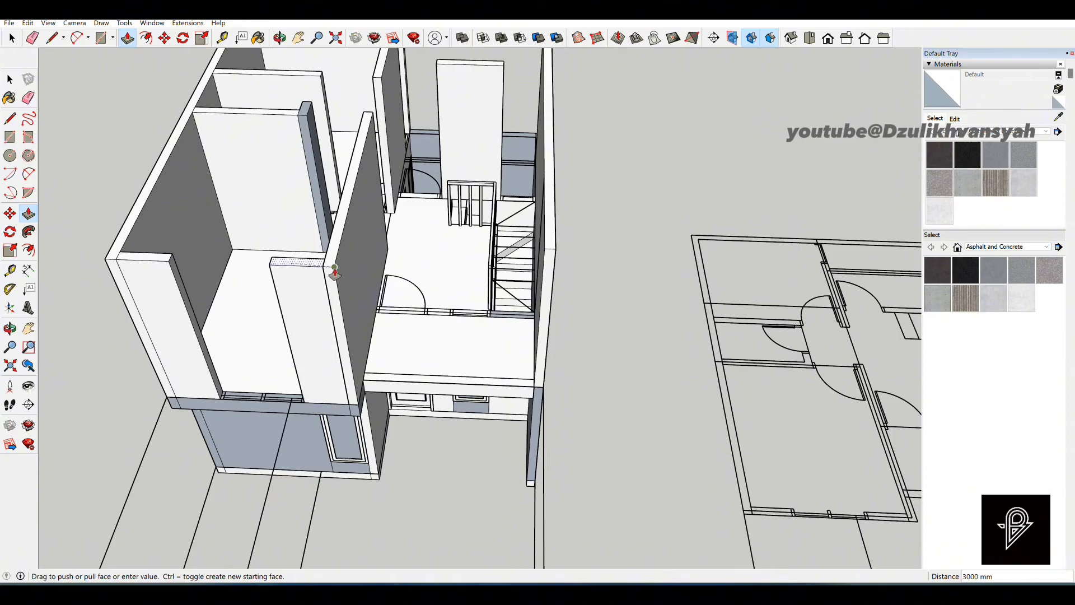
pyautogui.doubleClick(437, 312)
pyautogui.doubleClick(528, 273)
pyautogui.moveTo(529, 273); pyautogui.dragTo(486, 234, button='middle')
# Select all the upper-floor walls and make them a single group.
pyautogui.press('space')
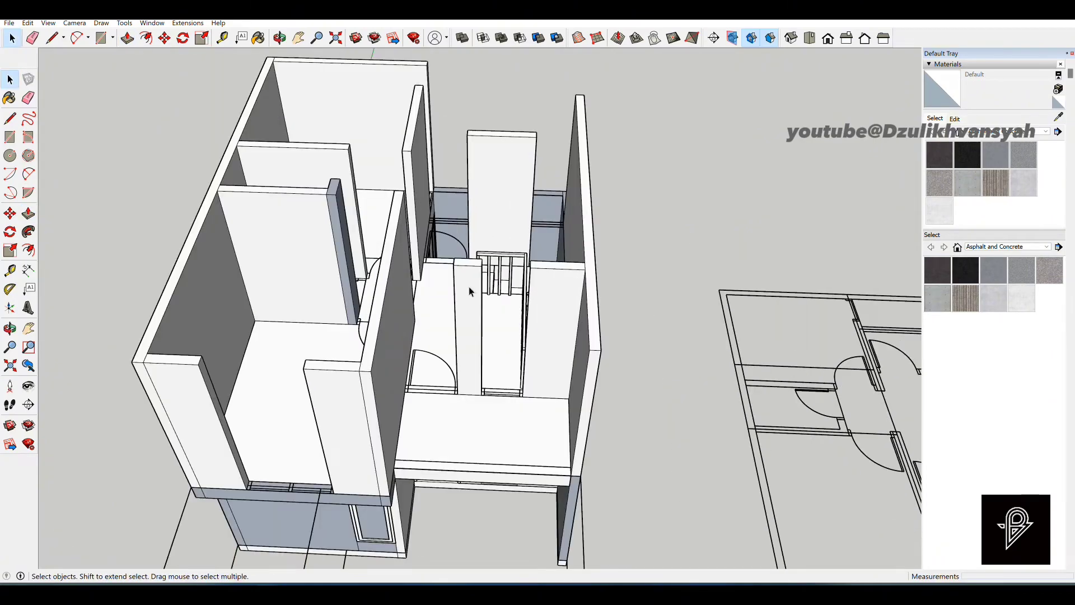
pyautogui.keyDown('ctrl'); pyautogui.click(553, 281); pyautogui.keyUp('ctrl')
pyautogui.keyDown('ctrl'); pyautogui.click(585, 224); pyautogui.keyUp('ctrl')
pyautogui.keyDown('ctrl'); pyautogui.click(489, 154); pyautogui.keyUp('ctrl')
pyautogui.keyDown('ctrl'); pyautogui.tripleClick(383, 279); pyautogui.keyUp('ctrl')
pyautogui.keyDown('ctrl'); pyautogui.tripleClick(298, 208); pyautogui.keyUp('ctrl')
pyautogui.rightClick(298, 209)
pyautogui.click(349, 307)
# Inside the wall group, fill the front bedroom's window opening with a 1350 × 150 mm rectangle and raise it 400 mm.
pyautogui.moveTo(235, 359); pyautogui.dragTo(491, 54, button='middle')
pyautogui.scroll(4, 513, 333)
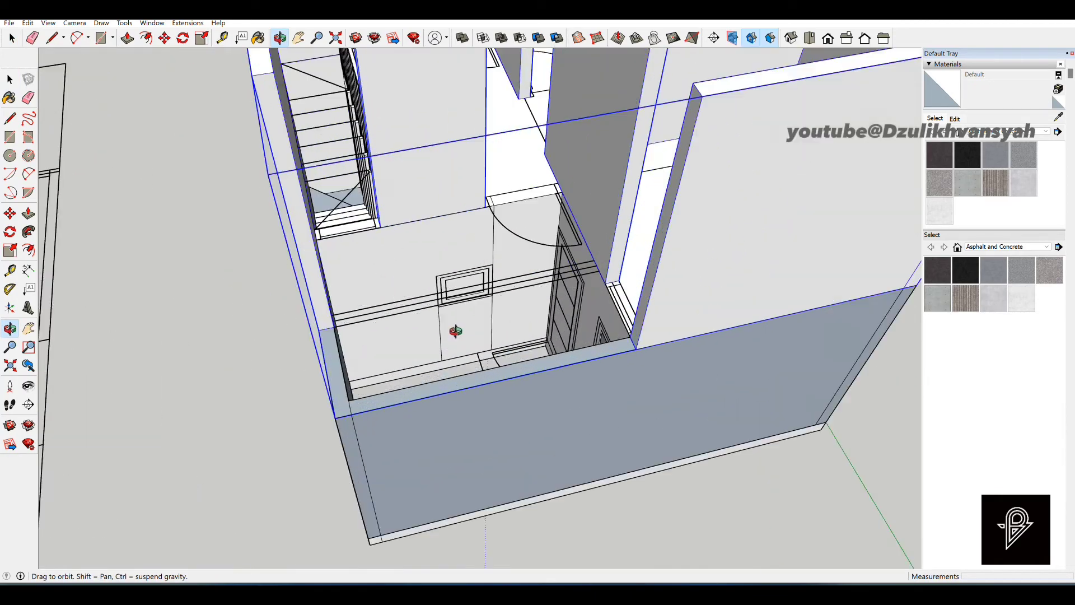
pyautogui.moveTo(456, 331); pyautogui.dragTo(195, 320, button='middle')
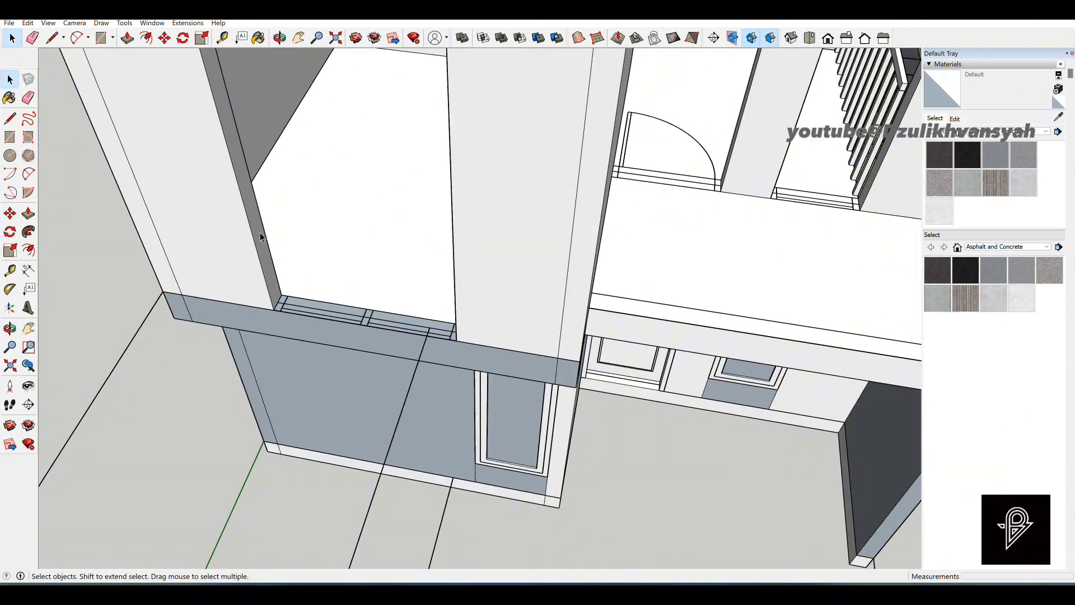
pyautogui.doubleClick(267, 248)
pyautogui.press('r')
pyautogui.click(281, 295)
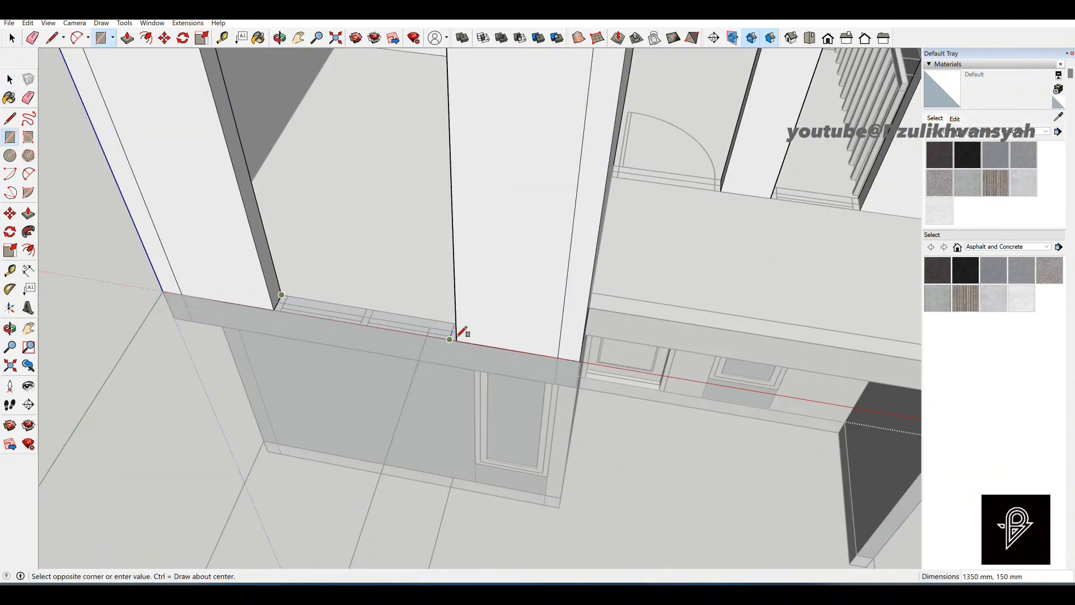
pyautogui.click(456, 340)
pyautogui.press('p')
pyautogui.click(418, 323)
pyautogui.write('400')
pyautogui.press('Return')
# Draw a rectangle across the base of the balcony wall's window opening and raise it 400 mm as a sill.
pyautogui.press('r')
pyautogui.click(599, 210)
pyautogui.click(750, 252)
pyautogui.press('p')
pyautogui.click(737, 246)
pyautogui.write('400')
pyautogui.press('Return')
# Draw a 700 × 150 mm rectangle in the window gap behind the stairs and raise it 400 mm.
pyautogui.scroll(-5, 592, 317)
pyautogui.press('r')
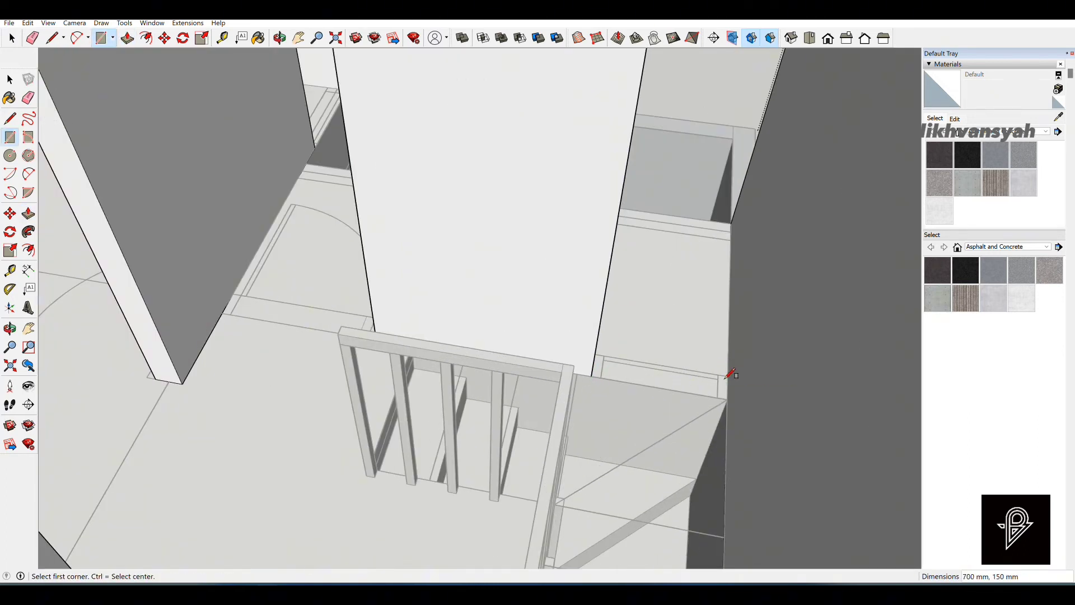
pyautogui.press('p')
pyautogui.click(704, 383)
pyautogui.write('400')
pyautogui.press('Return')
# Draw a rectangle in the rear bedroom's window gap beside the open well and raise it 400 mm.
pyautogui.scroll(-8, 665, 376)
pyautogui.press('r')
pyautogui.moveTo(504, 347); pyautogui.dragTo(622, 371, button='middle')
pyautogui.scroll(8, 560, 392)
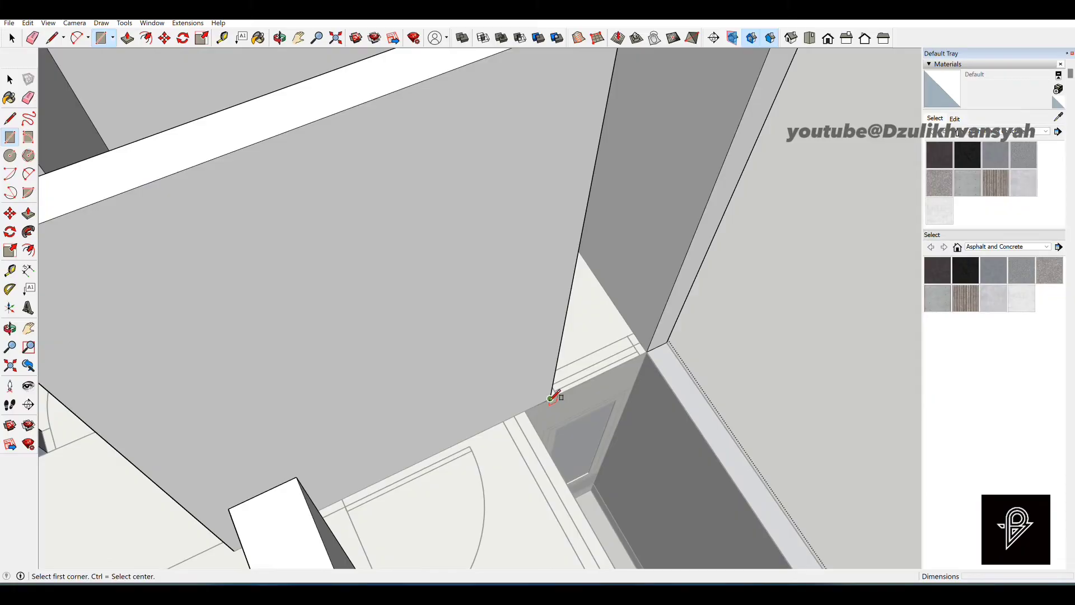
pyautogui.press('p')
pyautogui.click(627, 349)
pyautogui.write('400')
pyautogui.press('Return')
pyautogui.scroll(-10, 734, 304)
pyautogui.press('space')
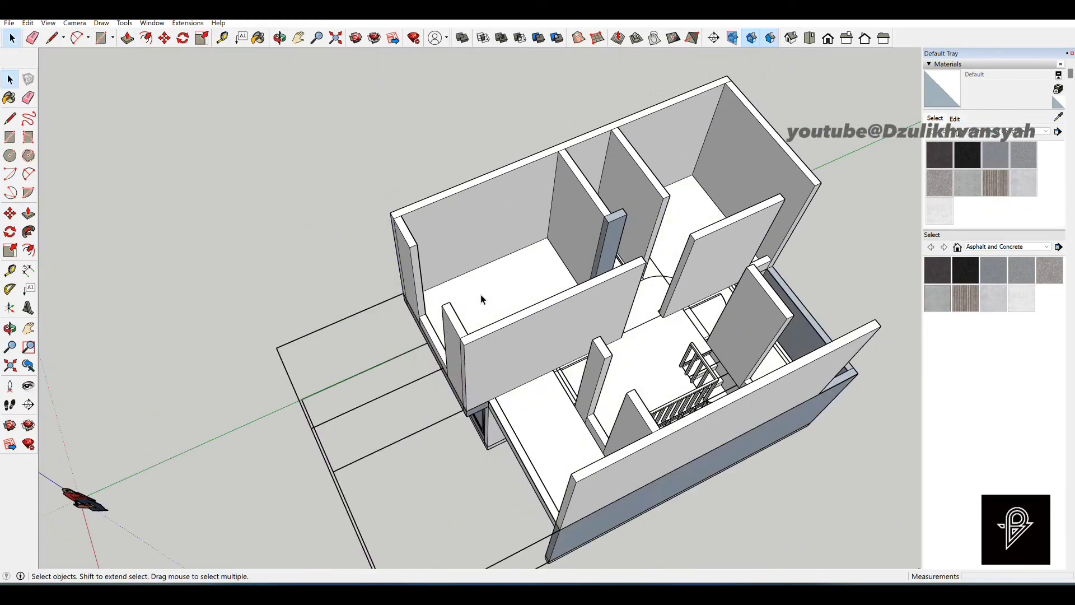
# Copy the ground-floor window and paste it onto the sill of the balcony wall's window opening.
pyautogui.moveTo(482, 301); pyautogui.dragTo(592, 426, button='middle')
pyautogui.scroll(4, 592, 418)
pyautogui.click(588, 389)
pyautogui.hotkey('ctrl', 'c')
pyautogui.hotkey('ctrl', 'v')
pyautogui.click(594, 224)
# Paste another copy of the window into the gap behind the stairs and rotate it.
pyautogui.moveTo(519, 387); pyautogui.dragTo(375, 331, button='middle')
pyautogui.scroll(4, 398, 283)
pyautogui.hotkey('ctrl', 'v')
pyautogui.click(424, 263)
pyautogui.press('q')
pyautogui.scroll(-1, 392, 336)
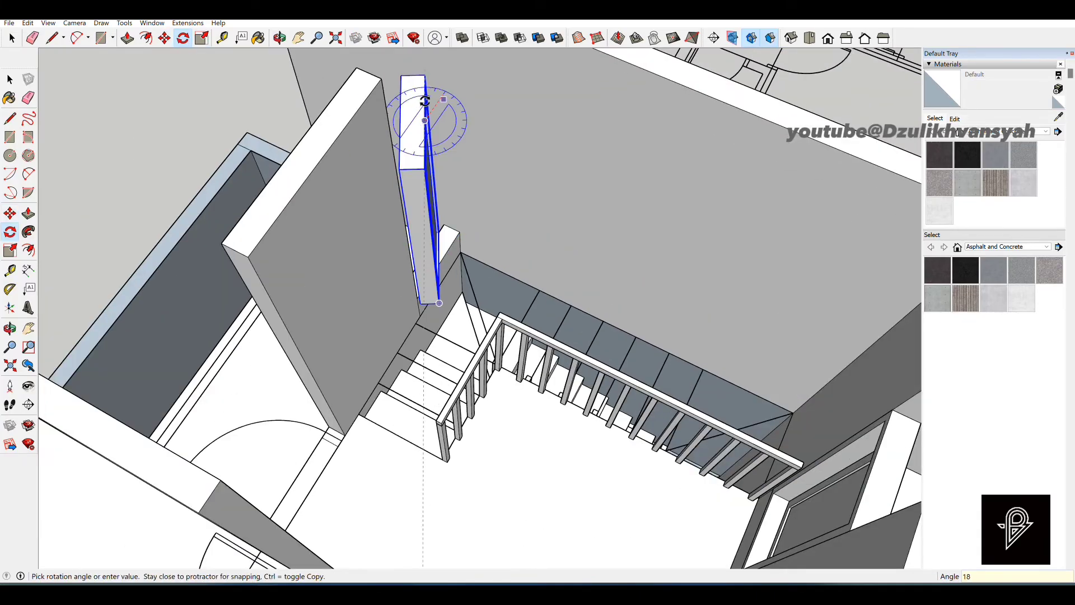
# Rotate the window copy at the rear bedroom's gap about its base corner to line up with the inner wall.
pyautogui.scroll(6, 425, 101)
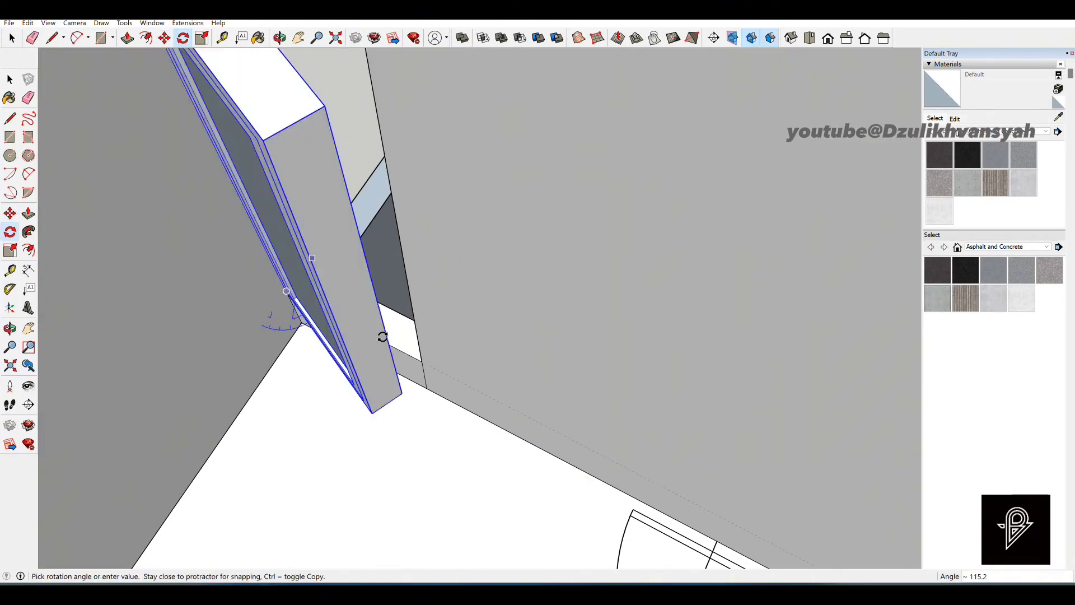
pyautogui.click(286, 291)
pyautogui.click(312, 259)
pyautogui.click(417, 353)
# Flip the placed window copy along its component axes so it sits correctly in the rear bedroom's gap.
pyautogui.press('space')
pyautogui.scroll(-2, 418, 355)
pyautogui.rightClick(307, 134)
pyautogui.click(496, 387)
pyautogui.rightClick(354, 196)
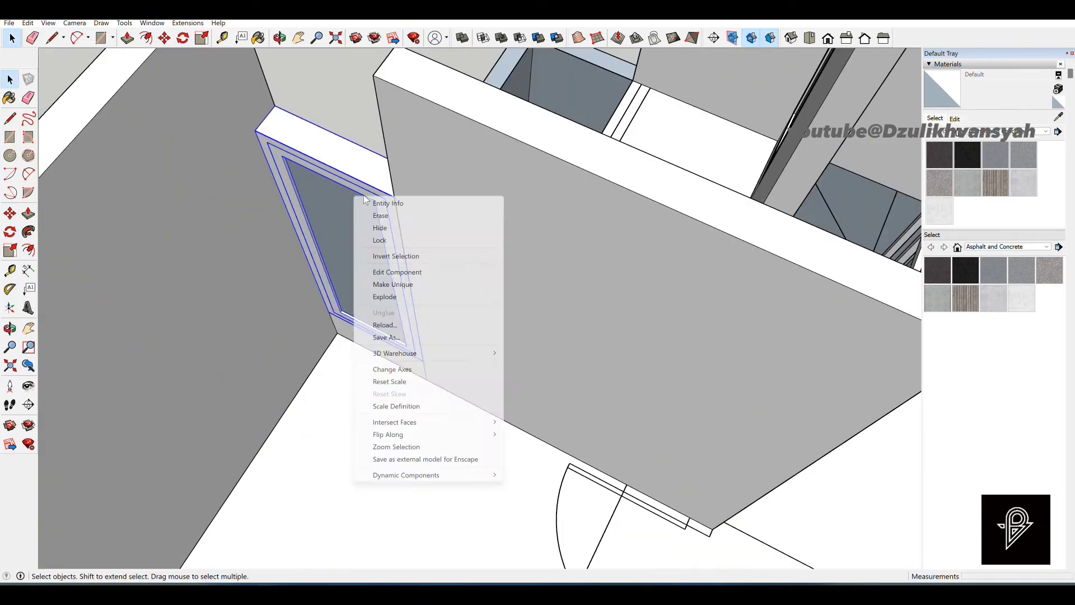
pyautogui.click(543, 436)
pyautogui.scroll(-8, 414, 249)
pyautogui.scroll(6, 409, 239)
pyautogui.rightClick(351, 257)
pyautogui.moveTo(385, 494)
pyautogui.click(543, 495)
pyautogui.scroll(-7, 403, 258)
# Copy the ground-floor door and paste it into the upper floor's balcony doorway.
pyautogui.moveTo(364, 280); pyautogui.dragTo(190, 247, button='middle')
pyautogui.click(448, 444)
pyautogui.hotkey('ctrl', 'c')
pyautogui.hotkey('ctrl', 'v')
pyautogui.click(432, 313)
# Paste another copy of the door into the doorway between the stair's rear wall and the bedroom's inner wall.
pyautogui.moveTo(432, 312); pyautogui.dragTo(513, 221, button='middle')
pyautogui.hotkey('ctrl', 'v')
pyautogui.click(494, 385)
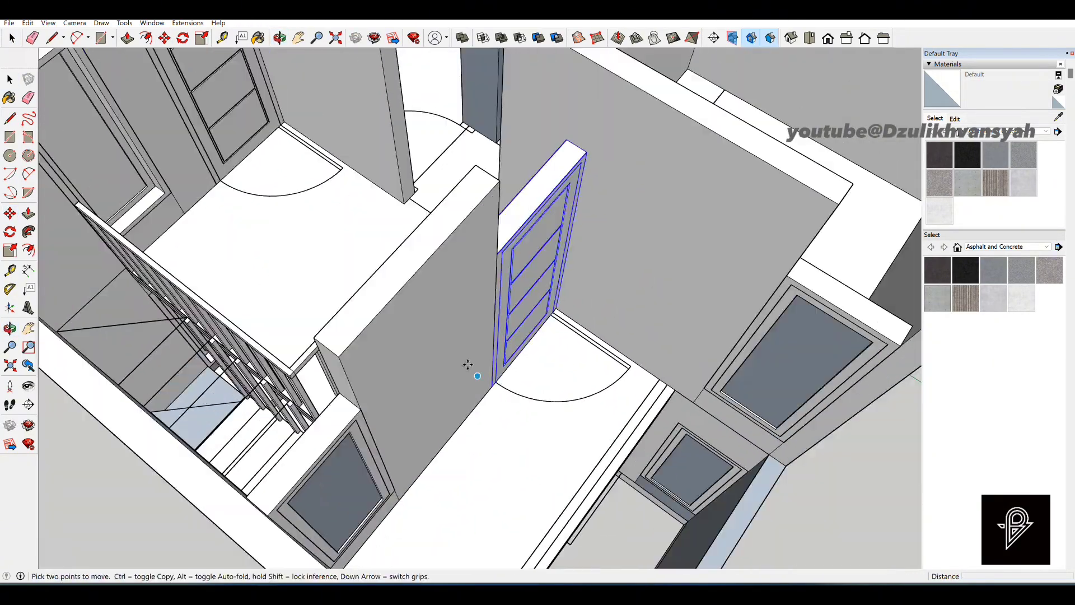
# Paste further door copies into the upper floor's remaining doorways and flip the placed door along its component axes to fit.
pyautogui.hotkey('ctrl', 'v')
pyautogui.click(488, 263)
pyautogui.press('space')
pyautogui.rightClick(456, 198)
pyautogui.click(653, 451)
pyautogui.rightClick(457, 188)
pyautogui.click(648, 451)
pyautogui.hotkey('ctrl', 'v')
pyautogui.click(480, 350)
# Copy the ground-floor front window and paste it at the lower corner of the upper floor's front window opening.
pyautogui.scroll(-5, 543, 342)
pyautogui.moveTo(543, 342); pyautogui.dragTo(492, 459, button='middle')
pyautogui.scroll(5, 491, 459)
pyautogui.click(491, 459)
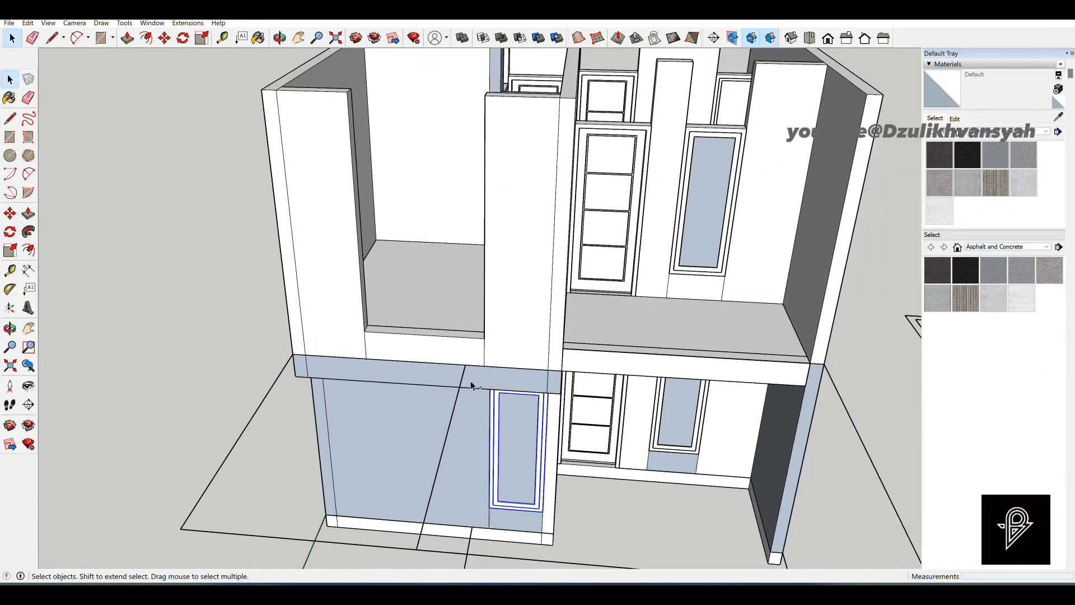
pyautogui.hotkey('ctrl', 'v')
pyautogui.scroll(6, 392, 336)
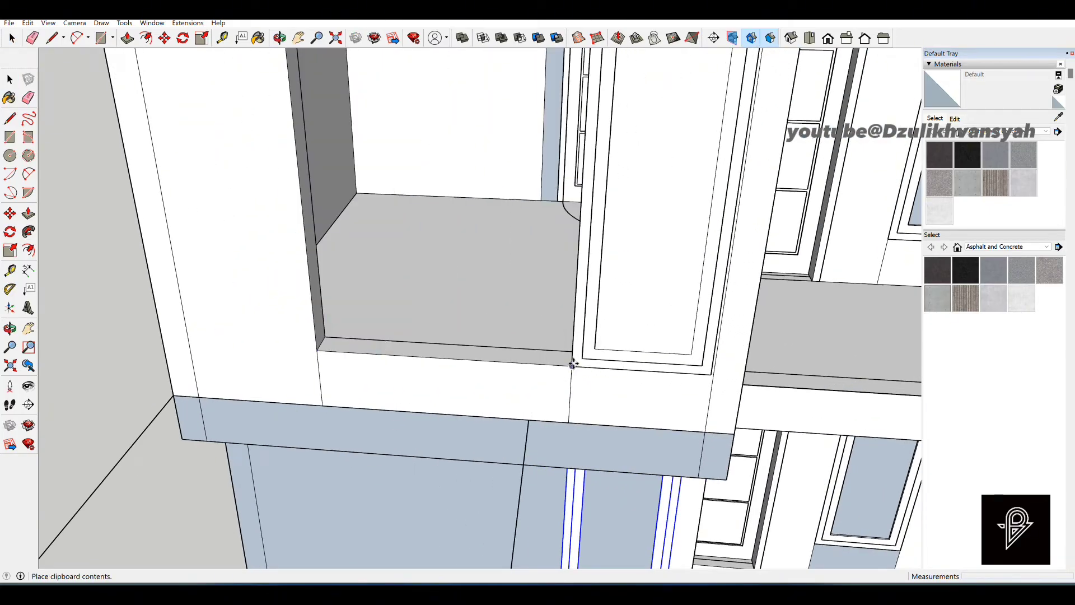
pyautogui.click(574, 364)
pyautogui.scroll(-3, 577, 267)
pyautogui.scroll(1, 585, 182)
pyautogui.scroll(1, 586, 184)
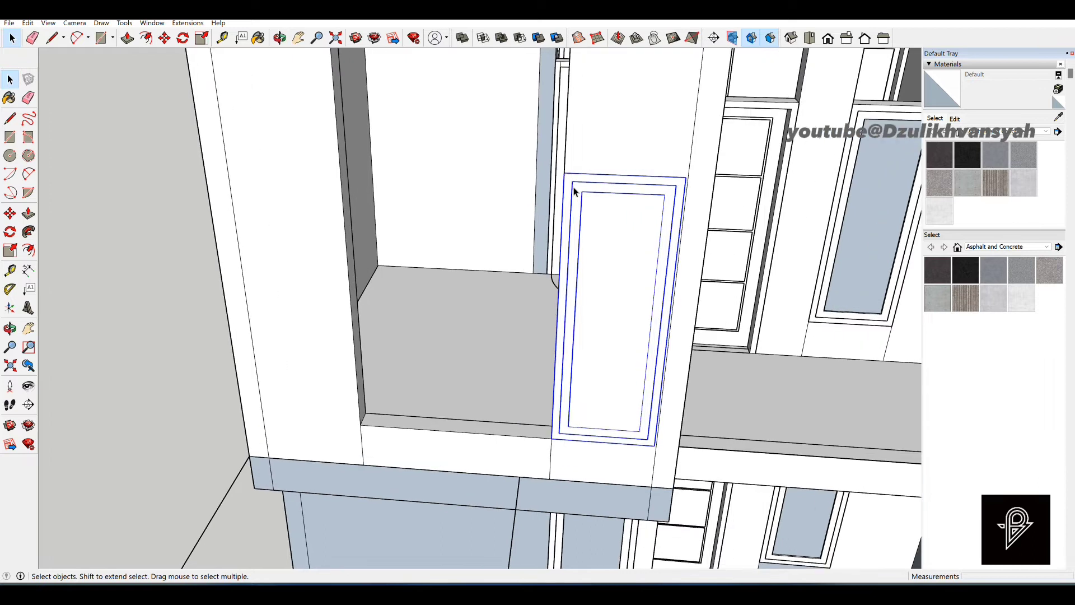
# Draw a 1350 mm line across the front opening level with the pasted window's top, and fill below it with a 1350 × 1900 mm rectangle.
pyautogui.press('l')
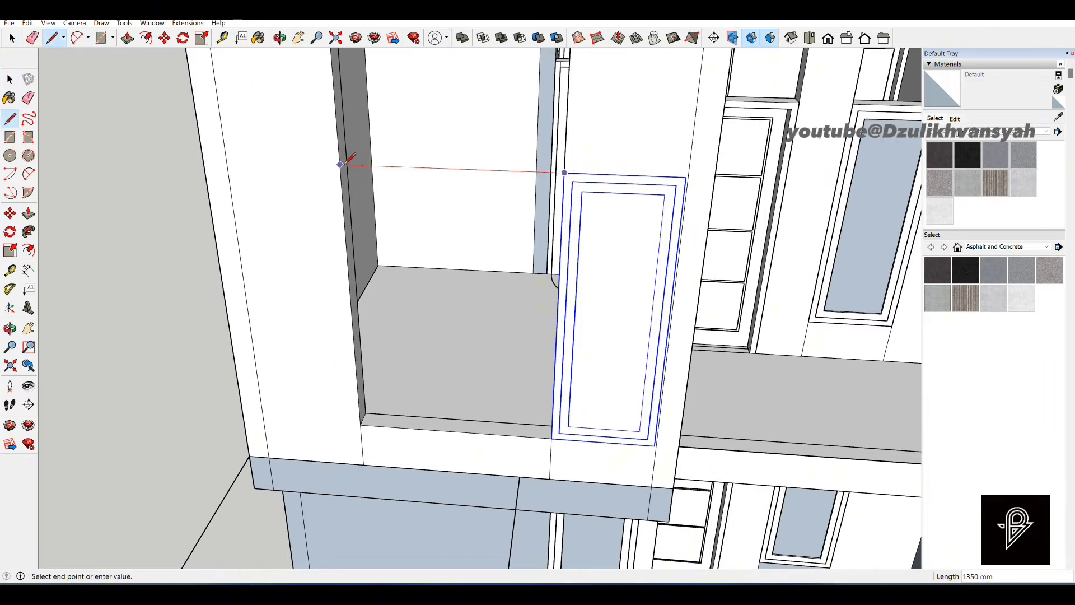
pyautogui.press('r')
pyautogui.click(340, 164)
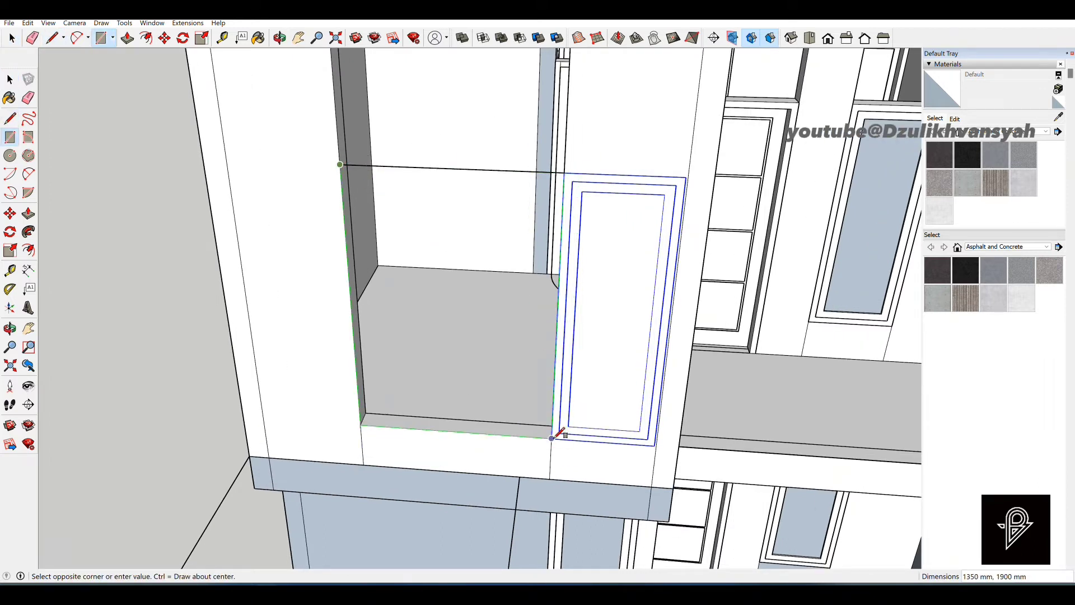
pyautogui.click(553, 428)
pyautogui.press('space')
pyautogui.scroll(-2, 577, 290)
pyautogui.scroll(2, 569, 288)
pyautogui.scroll(1, 606, 191)
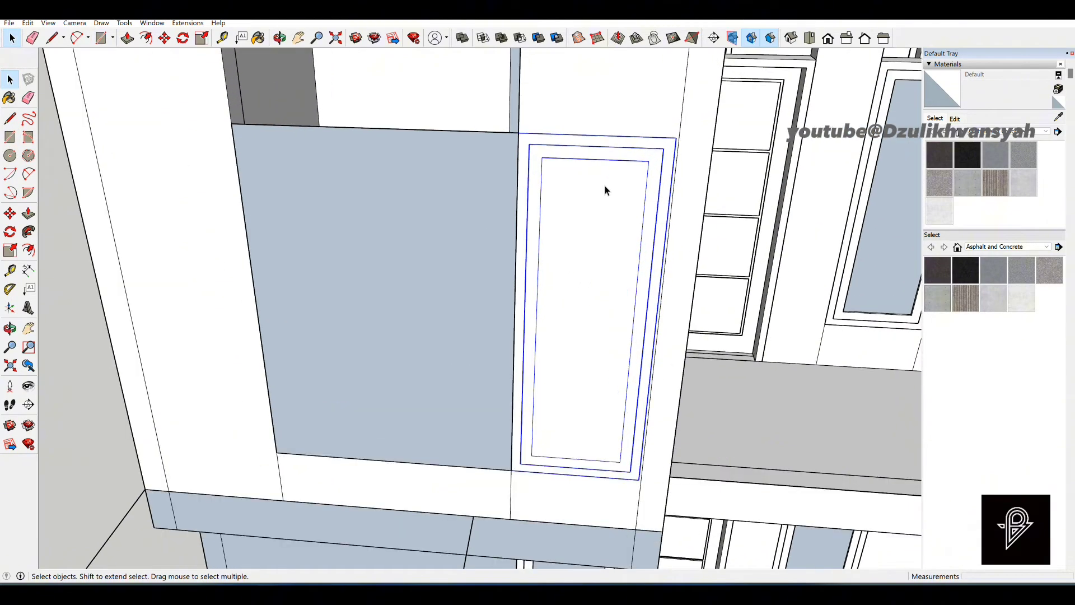
pyautogui.scroll(1, 537, 140)
pyautogui.press('l')
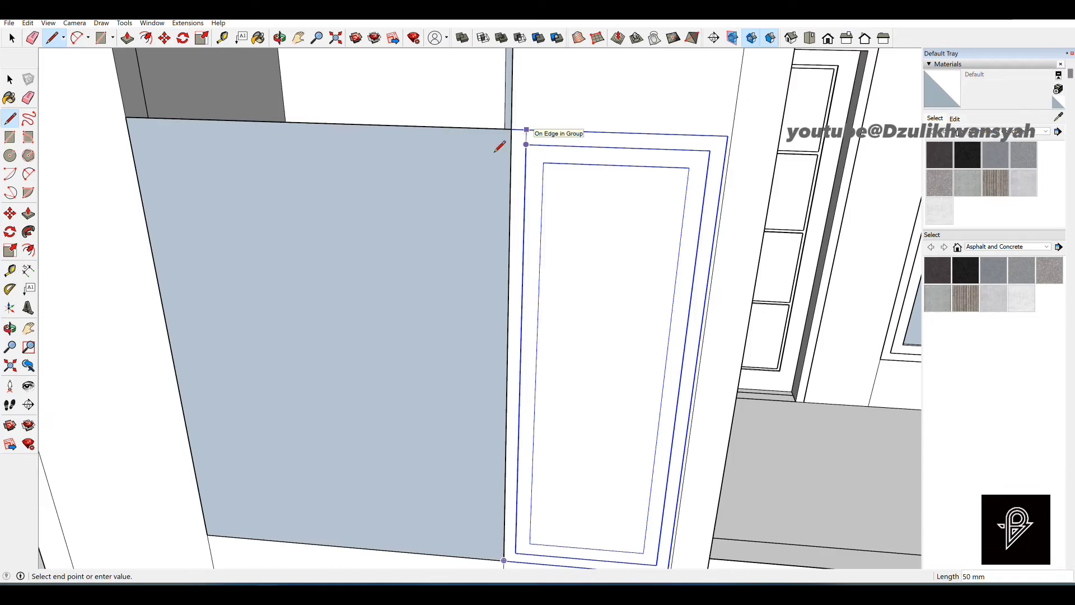
pyautogui.click(146, 38)
pyautogui.click(218, 214)
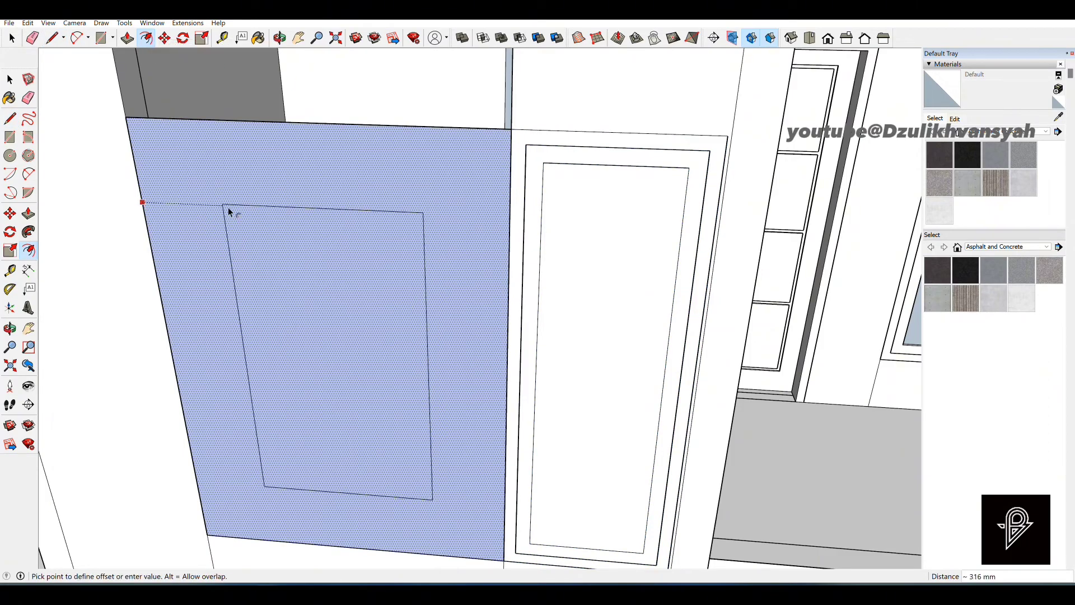
pyautogui.write('50')
pyautogui.press('Return')
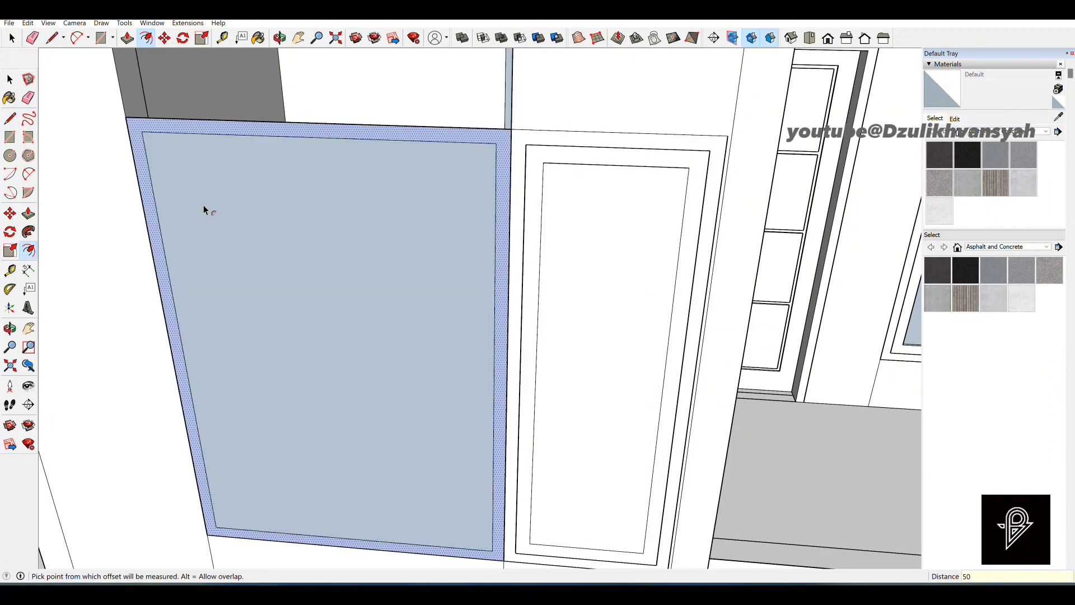
pyautogui.hotkey('ctrl', 'z')
pyautogui.press('space')
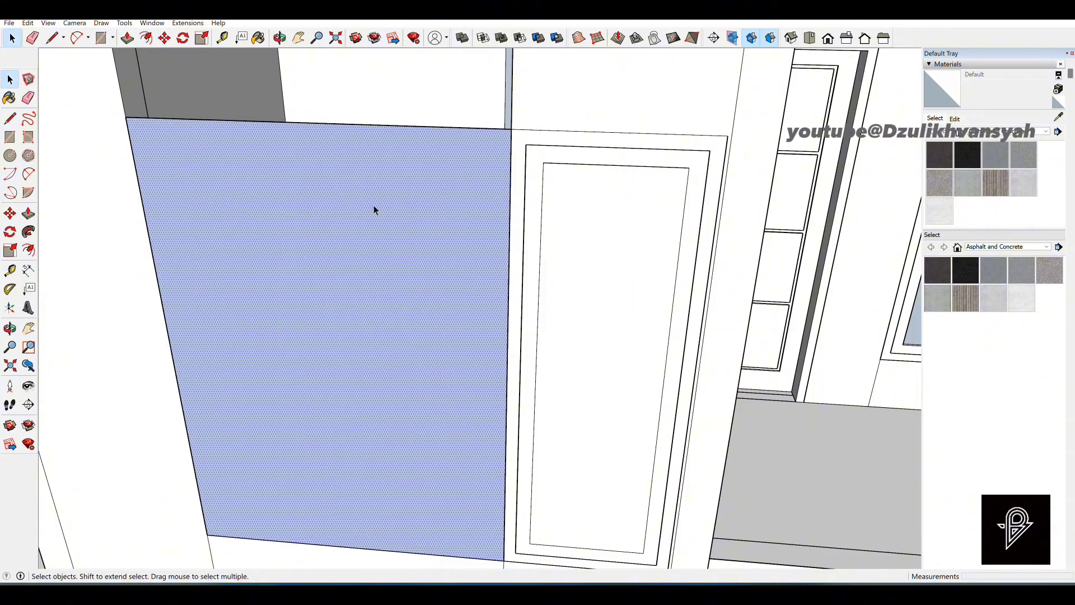
# Offset the front opening's rectangle inward by 25 mm.
pyautogui.scroll(-2, 374, 204)
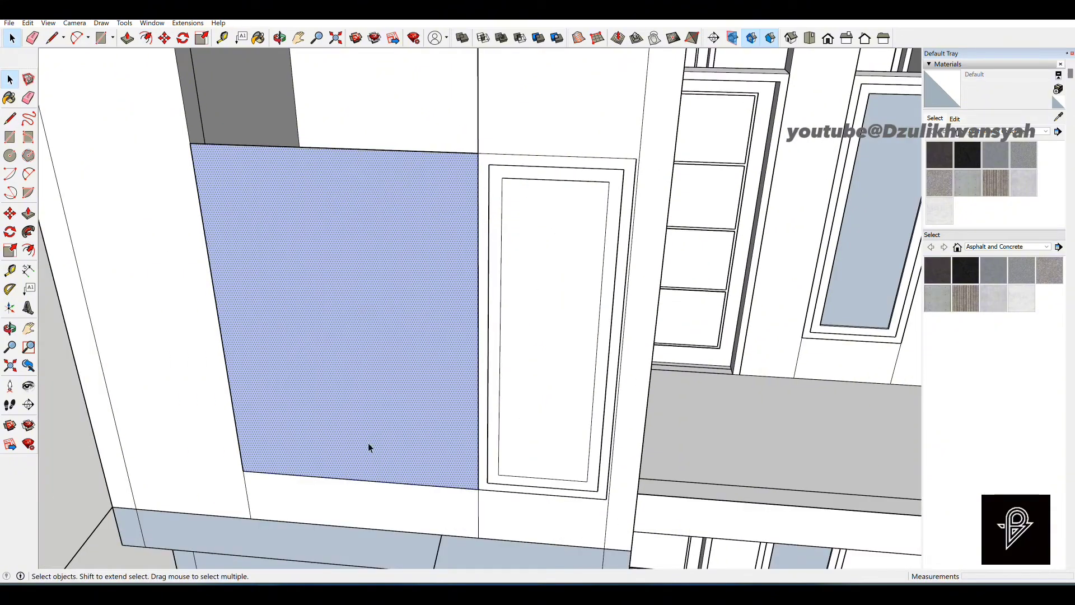
pyautogui.scroll(-2, 574, 304)
pyautogui.scroll(2, 563, 217)
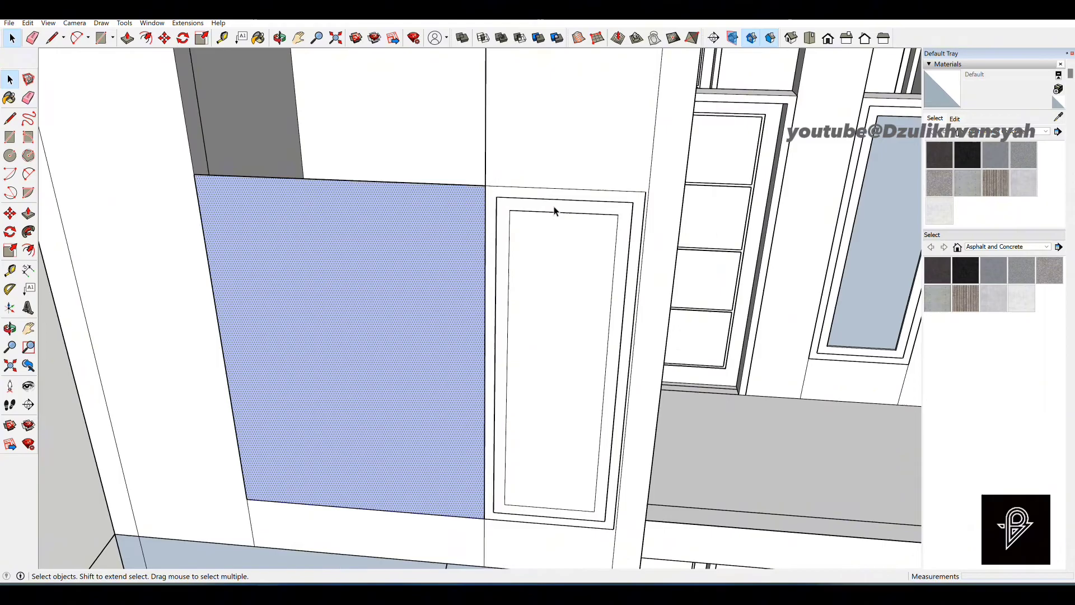
pyautogui.scroll(-2, 554, 209)
pyautogui.click(148, 38)
pyautogui.scroll(3, 291, 207)
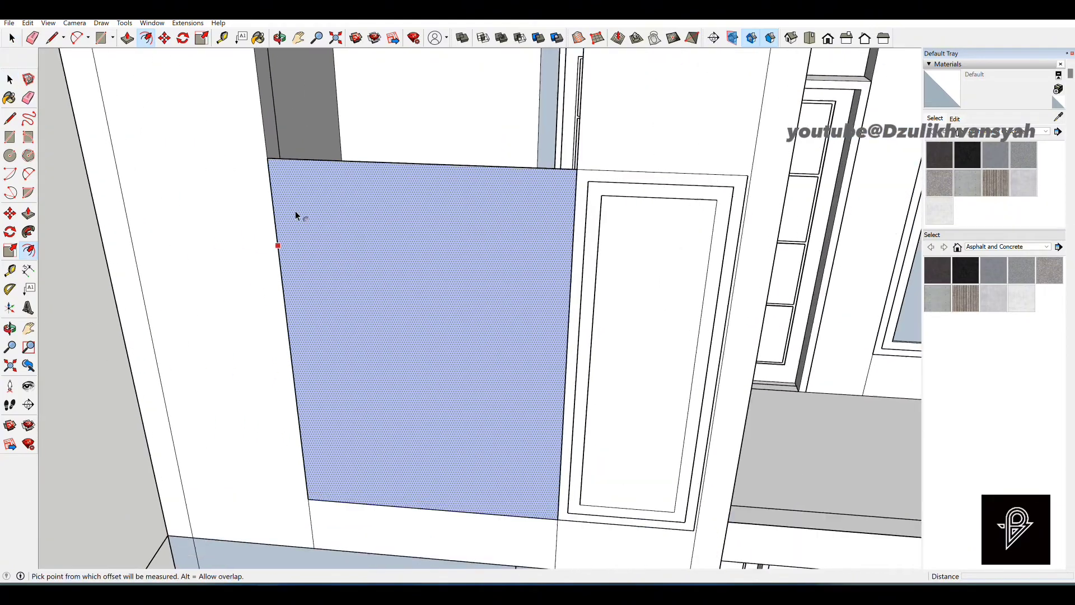
pyautogui.scroll(-1, 272, 192)
pyautogui.click(268, 187)
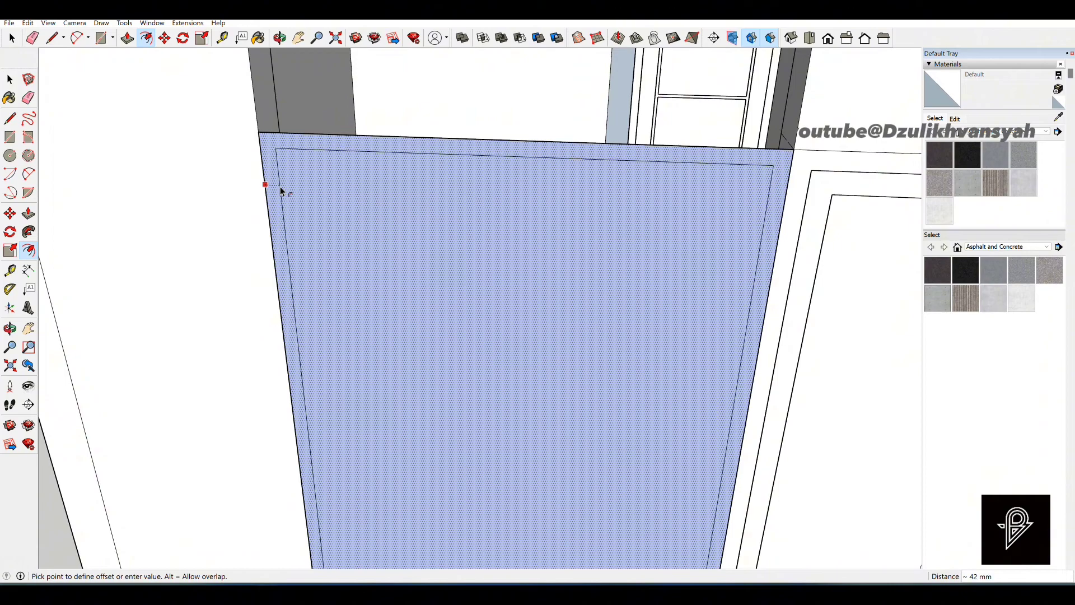
pyautogui.write('25')
pyautogui.press('Return')
pyautogui.scroll(-3, 511, 211)
# Divide the inner face with a vertical centre line and offset each half inward by 25 mm.
pyautogui.press('l')
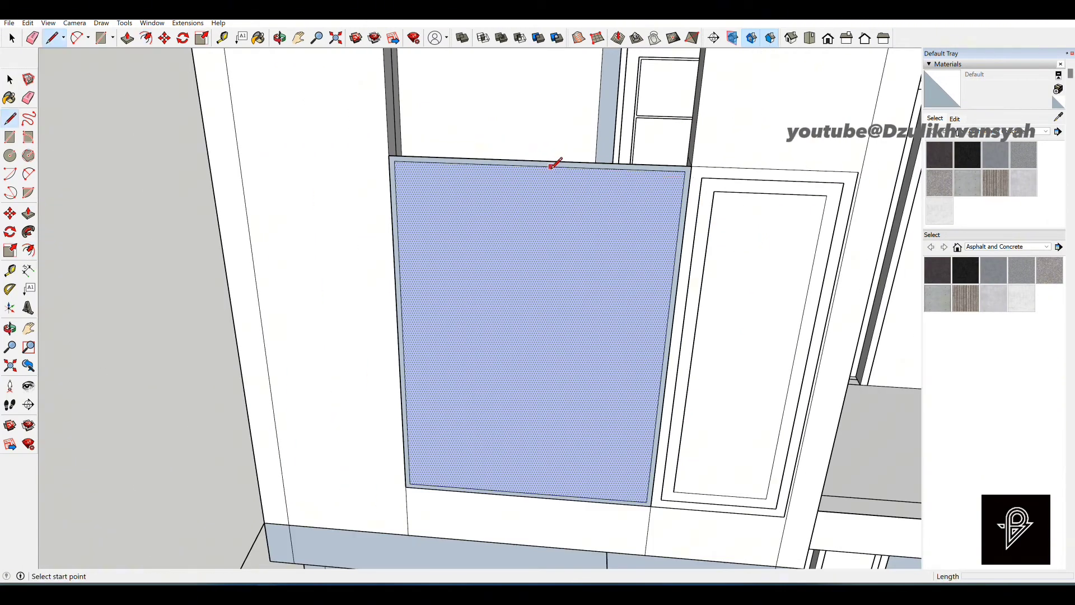
pyautogui.click(526, 492)
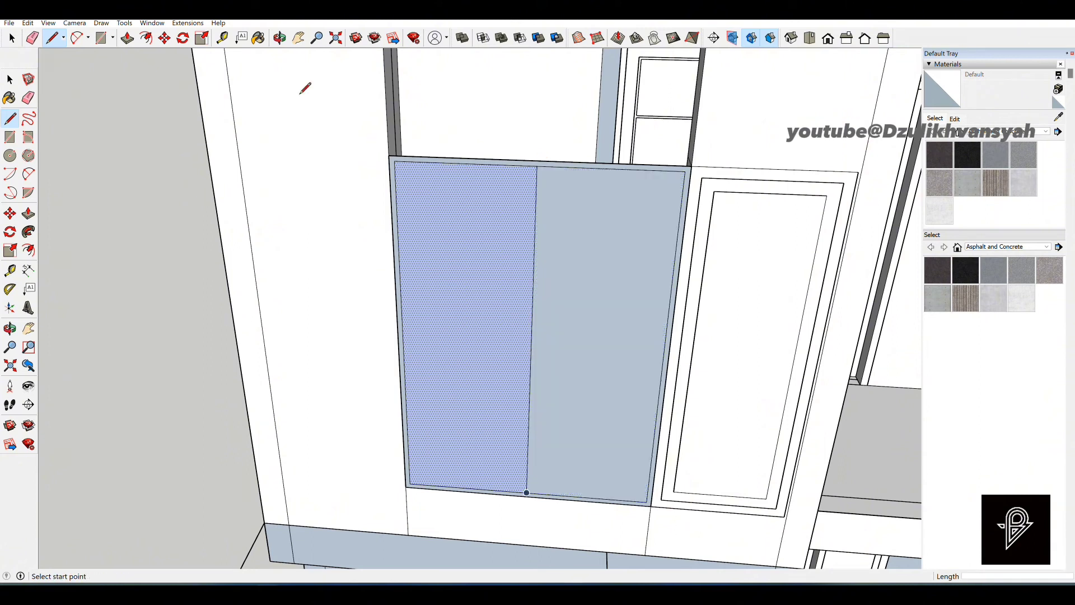
pyautogui.press('f')
pyautogui.click(434, 211)
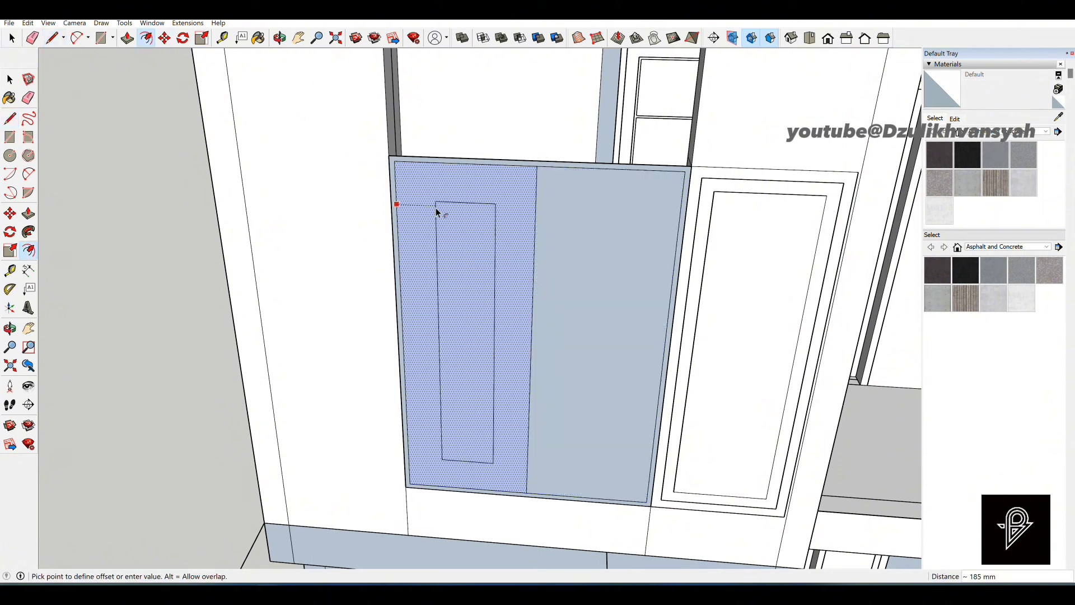
pyautogui.write('25')
pyautogui.press('Return')
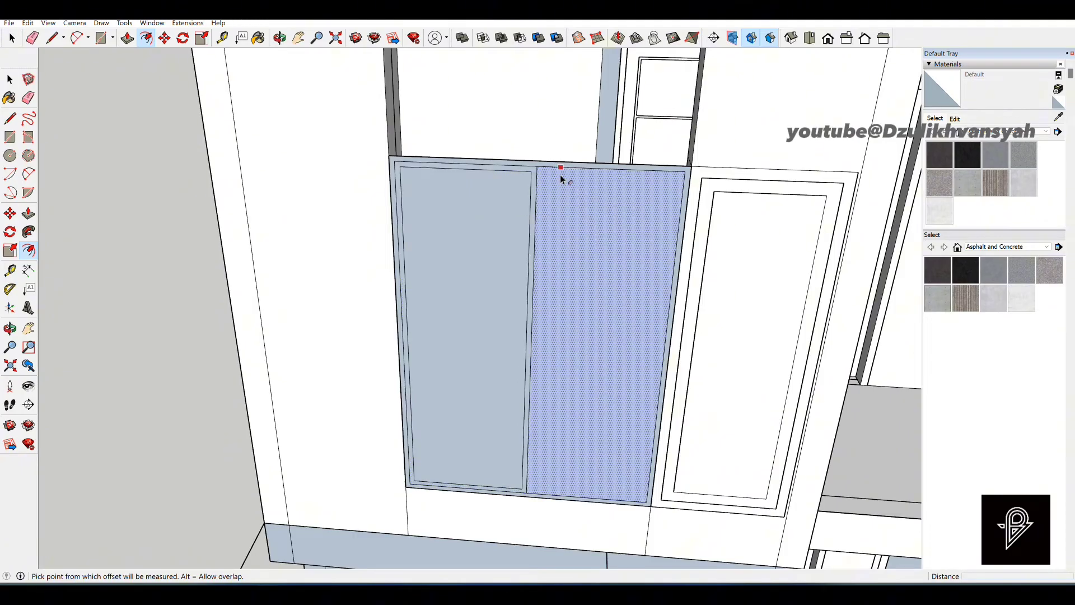
pyautogui.click(560, 176)
pyautogui.write('2')
pyautogui.press('Return')
# Erase the leftover edges between the two offset panels so the window frame becomes one continuous face.
pyautogui.press('space')
pyautogui.scroll(1, 546, 187)
pyautogui.press('e')
pyautogui.moveTo(542, 162); pyautogui.dragTo(543, 164)
pyautogui.scroll(2, 643, 525)
pyautogui.moveTo(671, 526); pyautogui.dragTo(669, 527)
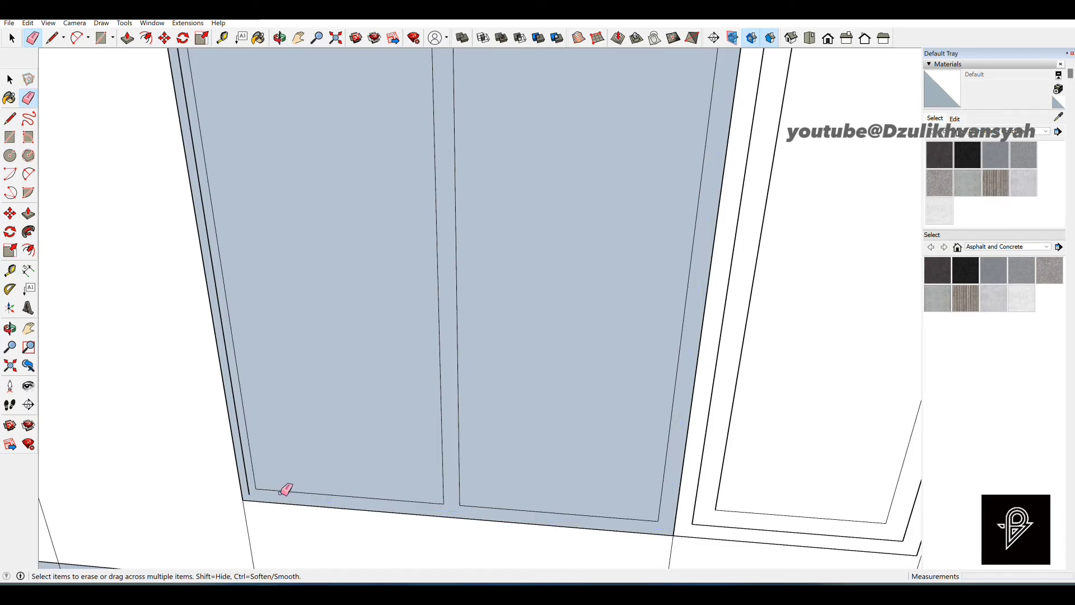
pyautogui.moveTo(248, 486); pyautogui.dragTo(250, 486)
# Delete the two pane faces inside the window frame.
pyautogui.press('space')
pyautogui.scroll(-2, 356, 427)
pyautogui.click(357, 426)
pyautogui.keyDown('shift'); pyautogui.click(483, 415); pyautogui.keyUp('shift')
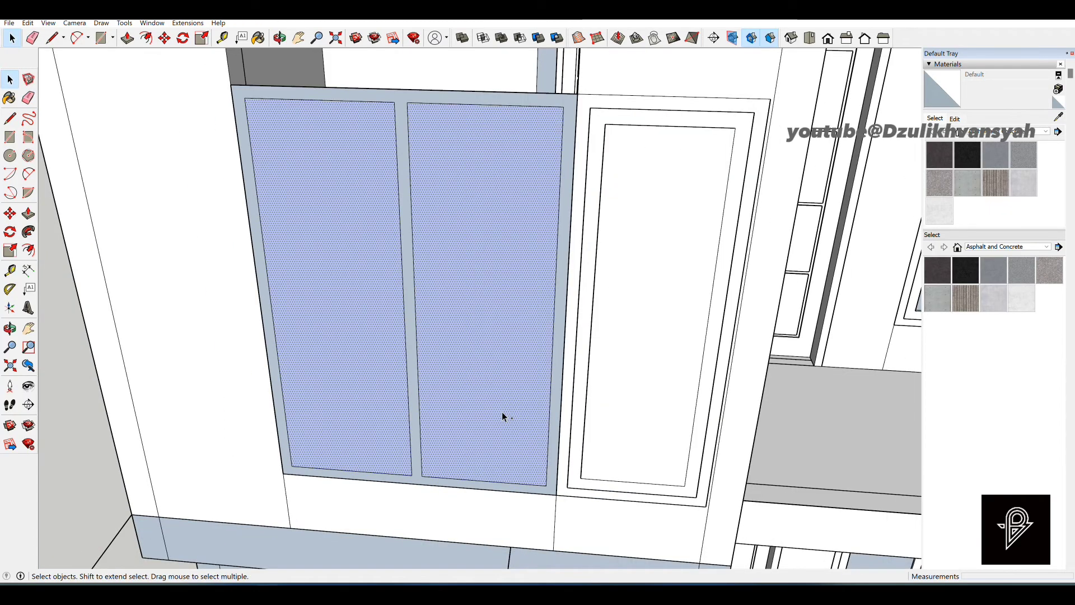
pyautogui.press('Delete')
# Push/Pull the two-bay window frame to give it thickness, and make it a group.
pyautogui.scroll(-3, 490, 469)
pyautogui.press('p')
pyautogui.scroll(2, 331, 264)
pyautogui.click(335, 252)
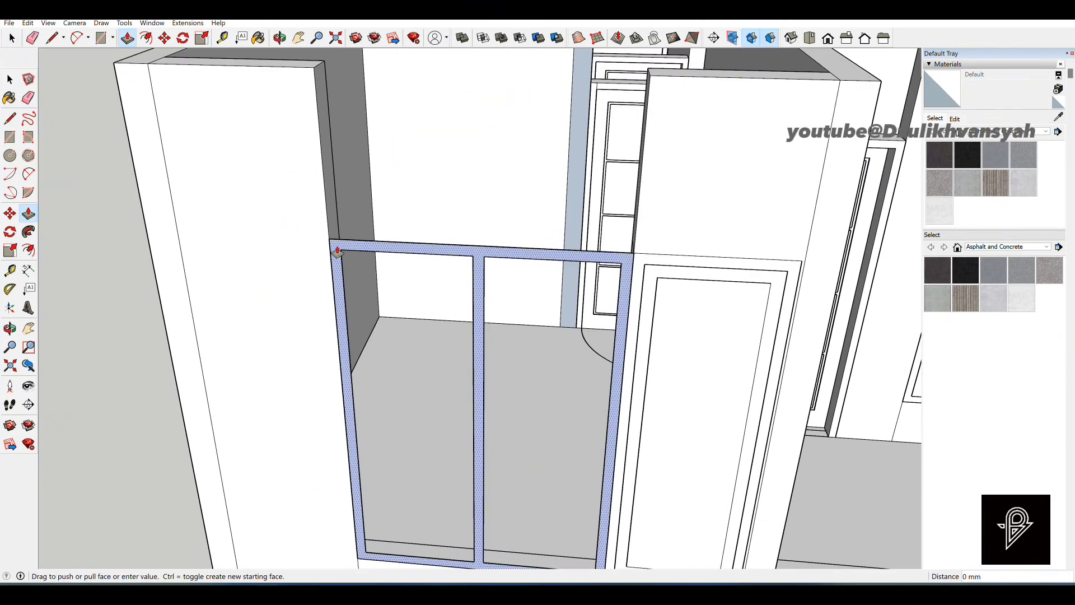
pyautogui.click(336, 210)
pyautogui.press('space')
pyautogui.tripleClick(350, 245)
pyautogui.rightClick(350, 245)
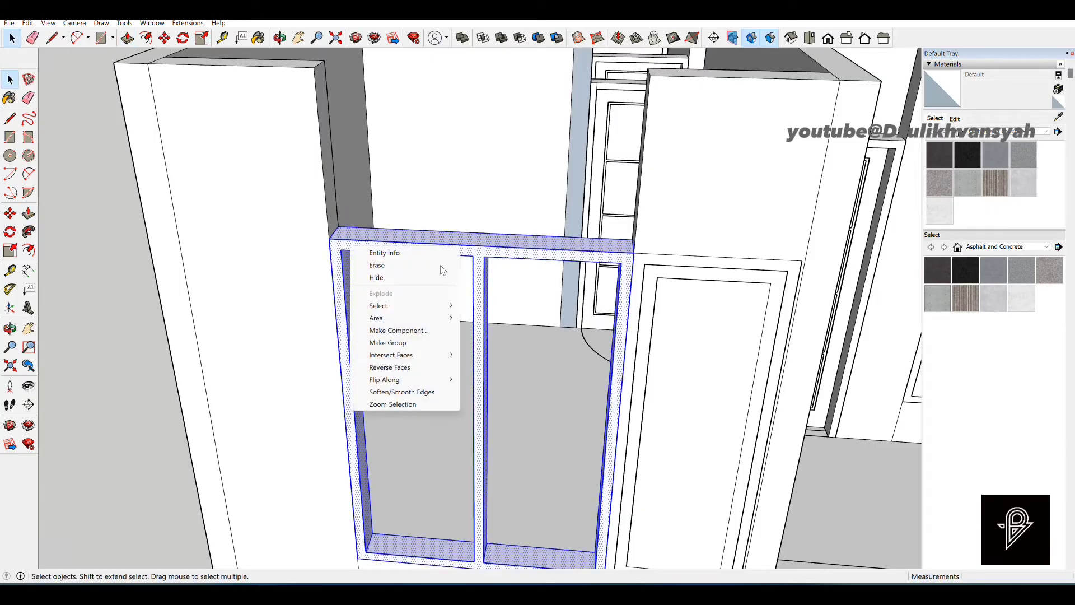
pyautogui.click(407, 342)
# Delete the pasted reference window beside the new frame.
pyautogui.click(657, 267)
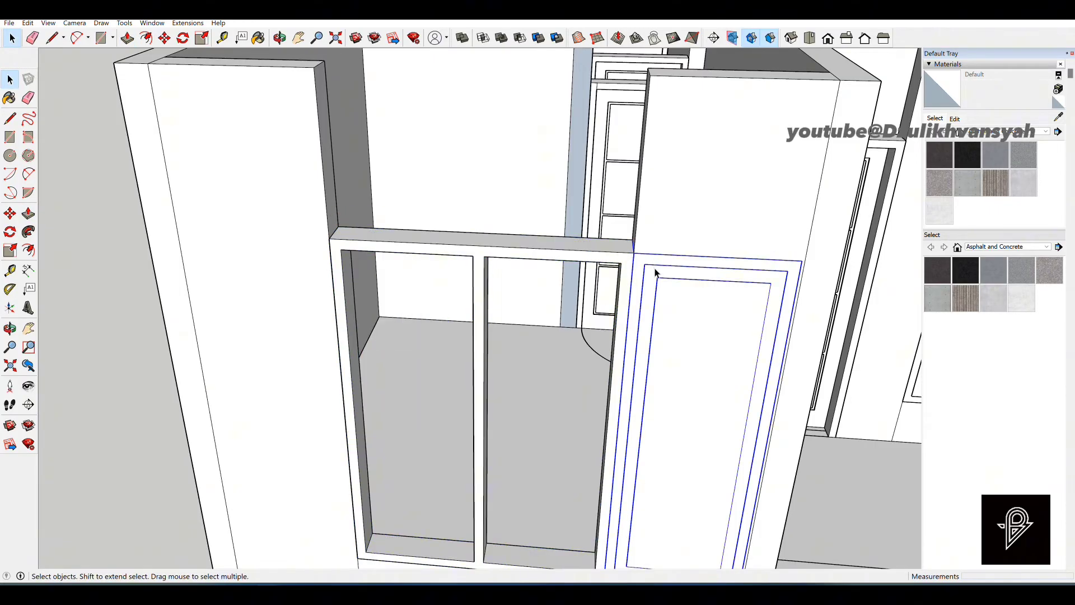
pyautogui.press('Delete')
pyautogui.scroll(-4, 560, 291)
pyautogui.scroll(2, 522, 341)
# Draw a 600 × 1800 mm rectangle over the frame's left bay and offset it inward for the sash.
pyautogui.press('r')
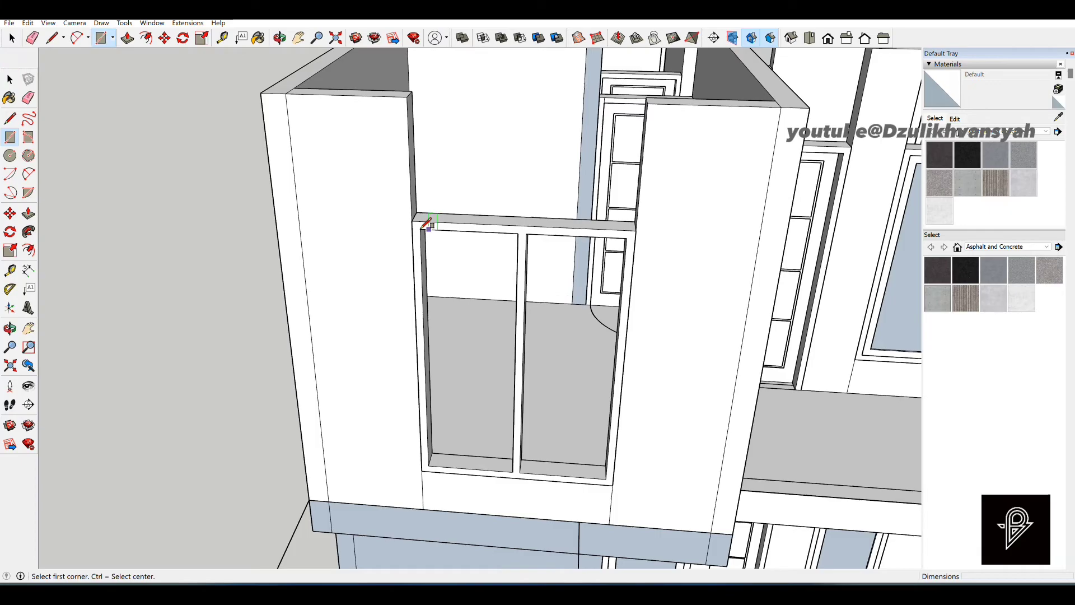
pyautogui.click(421, 229)
pyautogui.click(513, 472)
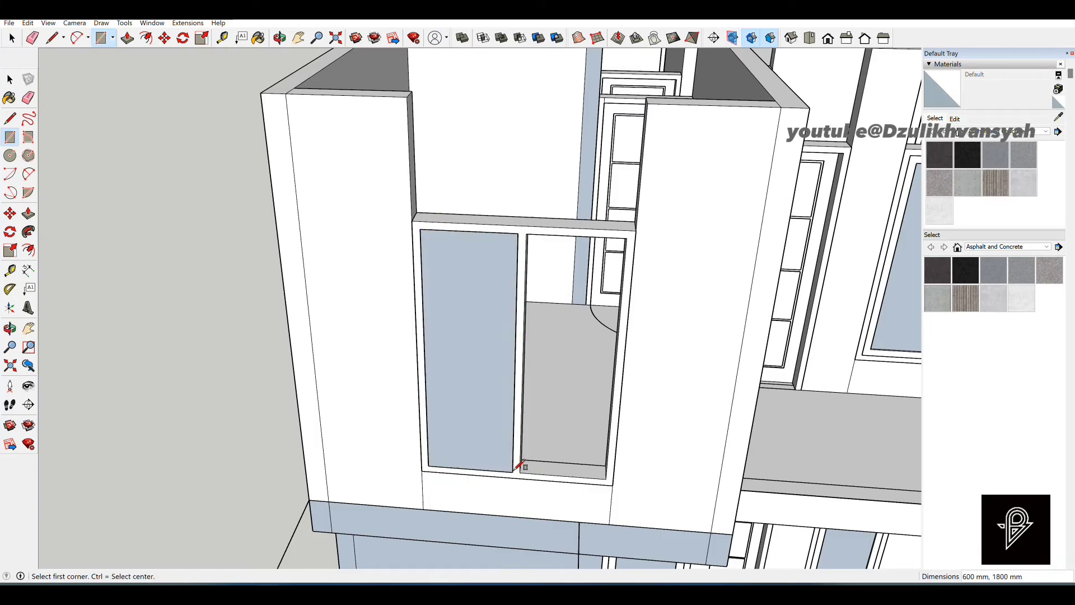
pyautogui.click(146, 39)
pyautogui.scroll(3, 428, 274)
pyautogui.click(428, 254)
pyautogui.click(428, 254)
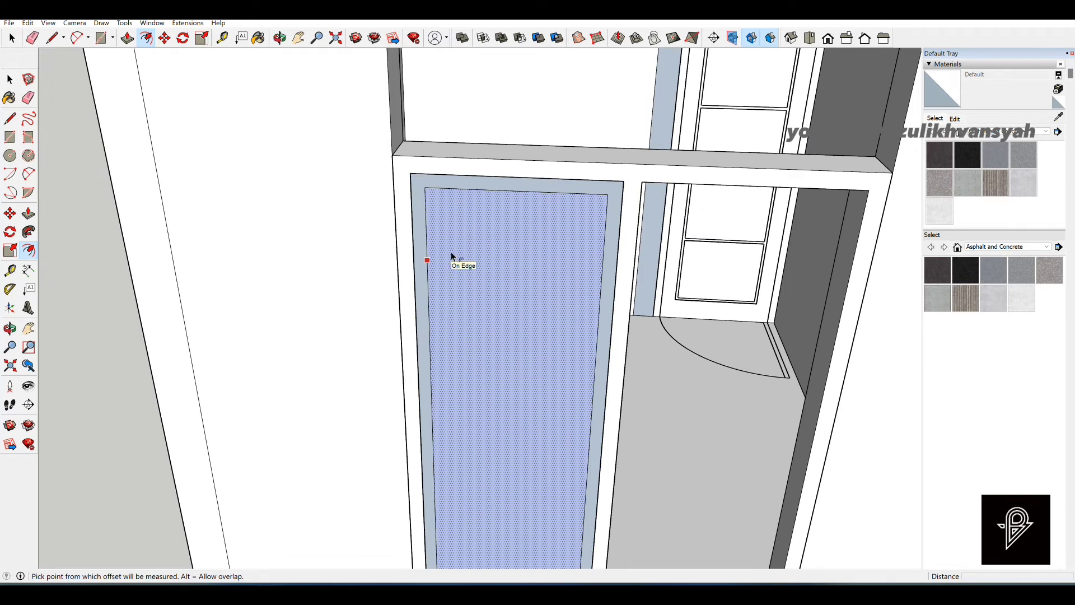
# Delete the inner face of the left bay's sash outline.
pyautogui.press('space')
pyautogui.click(479, 265)
pyautogui.scroll(-3, 479, 265)
pyautogui.press('Delete')
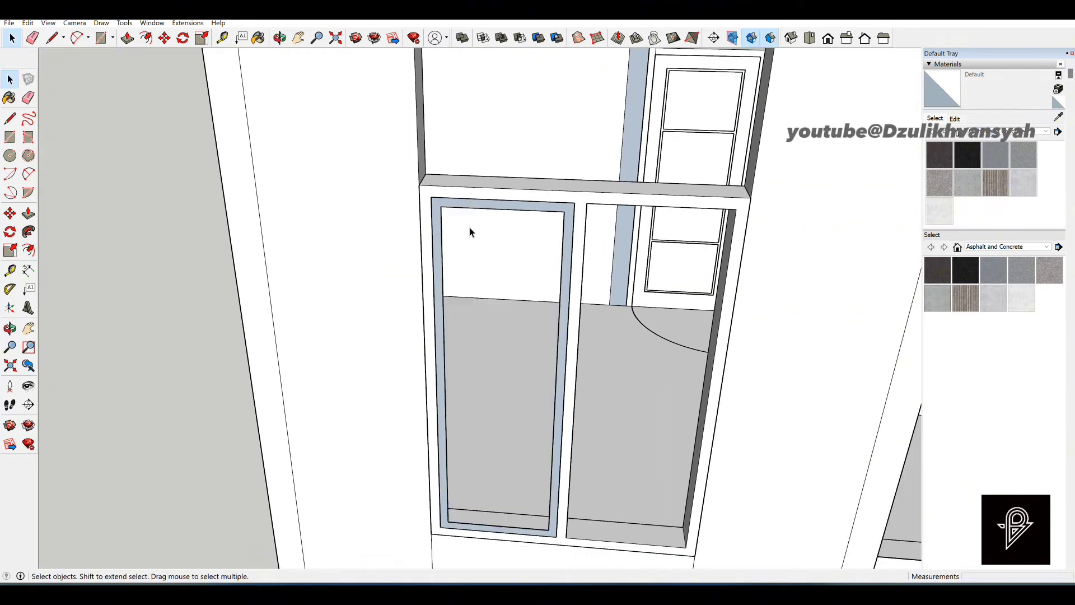
# Push/Pull the left bay's sash frame to give it thickness, and make it a group.
pyautogui.scroll(2, 469, 227)
pyautogui.press('p')
pyautogui.scroll(2, 436, 268)
pyautogui.click(432, 257)
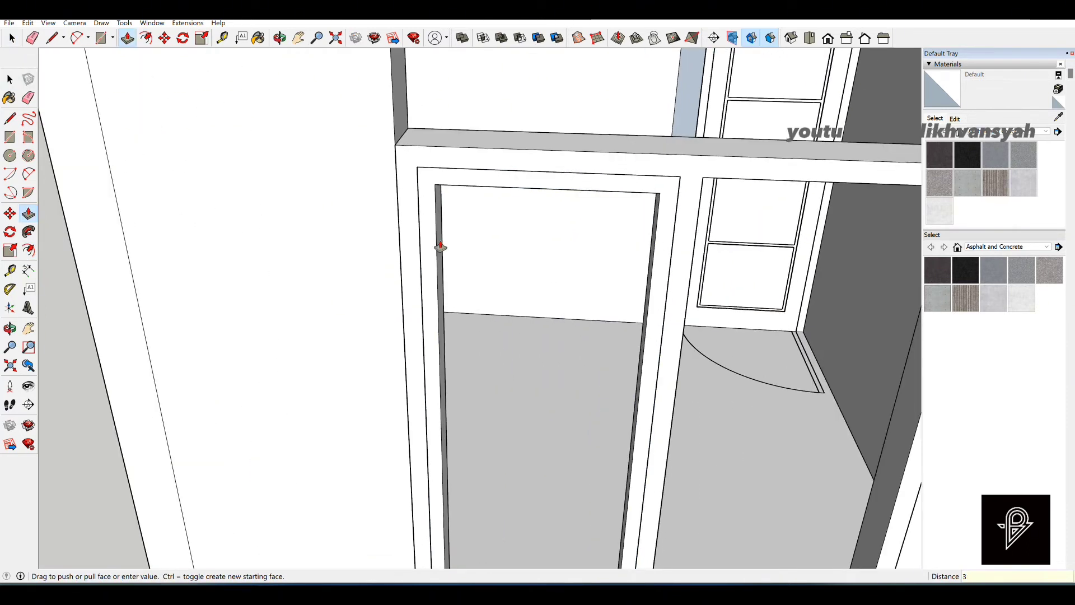
pyautogui.press('Return')
pyautogui.press('space')
pyautogui.click(433, 237)
pyautogui.rightClick(433, 238)
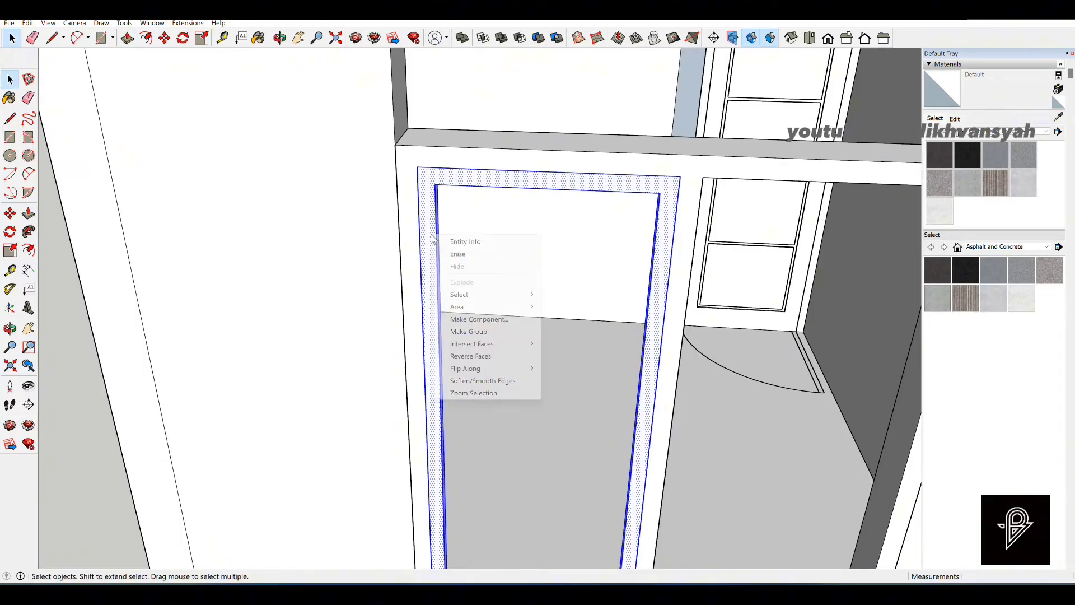
pyautogui.click(474, 333)
# Draw a rectangle filling the left sash's opening as the glass pane, and make it a group.
pyautogui.scroll(-5, 479, 224)
pyautogui.press('r')
pyautogui.scroll(3, 482, 262)
pyautogui.click(466, 177)
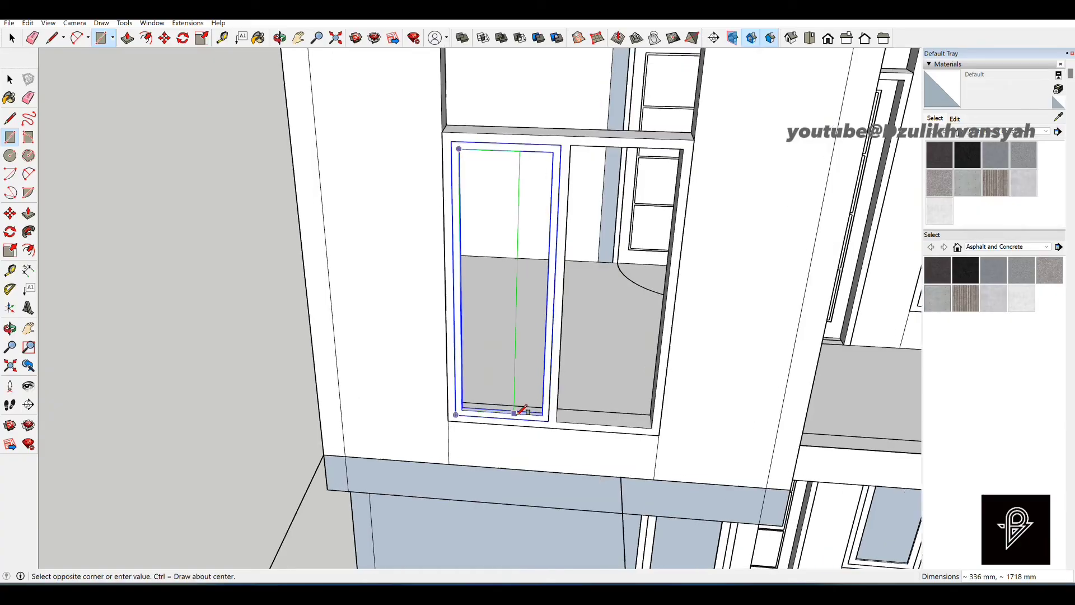
pyautogui.scroll(3, 538, 408)
pyautogui.click(555, 414)
pyautogui.press('space')
pyautogui.rightClick(525, 374)
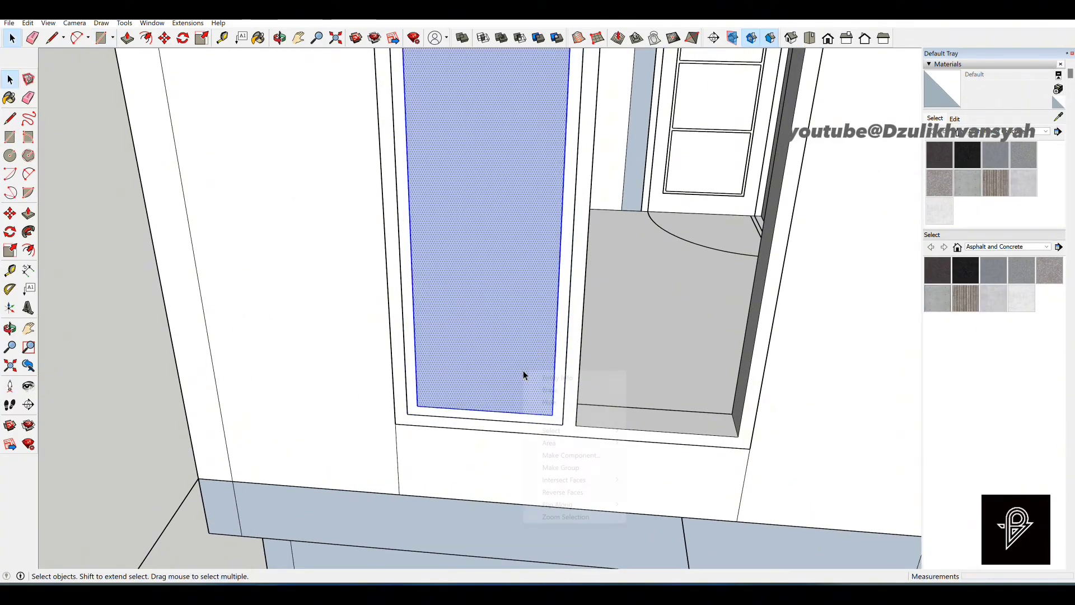
pyautogui.click(571, 465)
# Move the glass pane back from the sash's front corner to the middle of the sash frame's thickness.
pyautogui.scroll(3, 465, 399)
pyautogui.press('m')
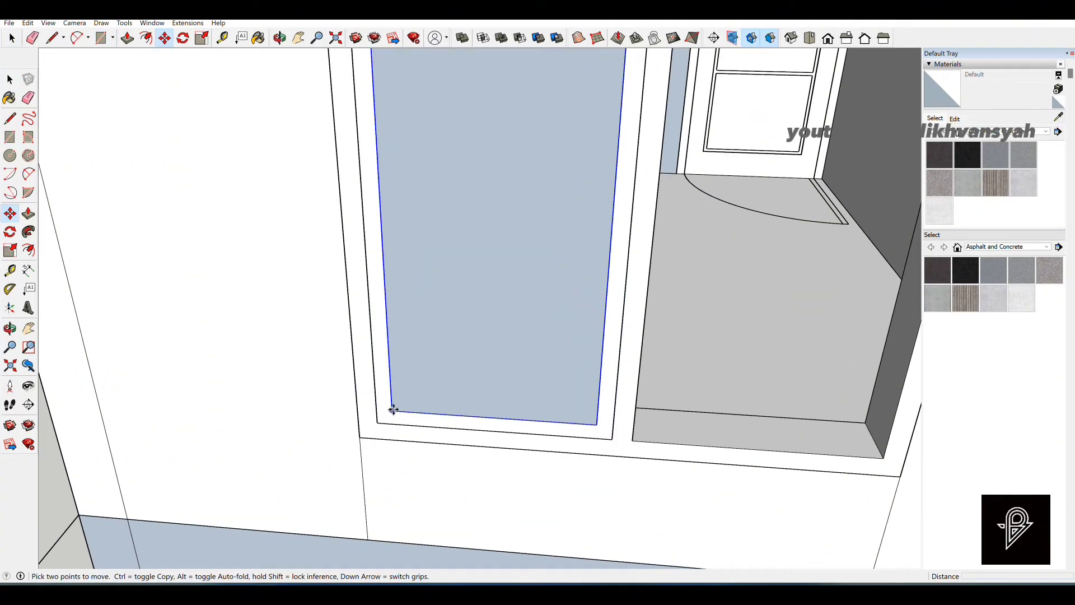
pyautogui.click(394, 410)
pyautogui.scroll(3, 413, 386)
pyautogui.scroll(3, 384, 437)
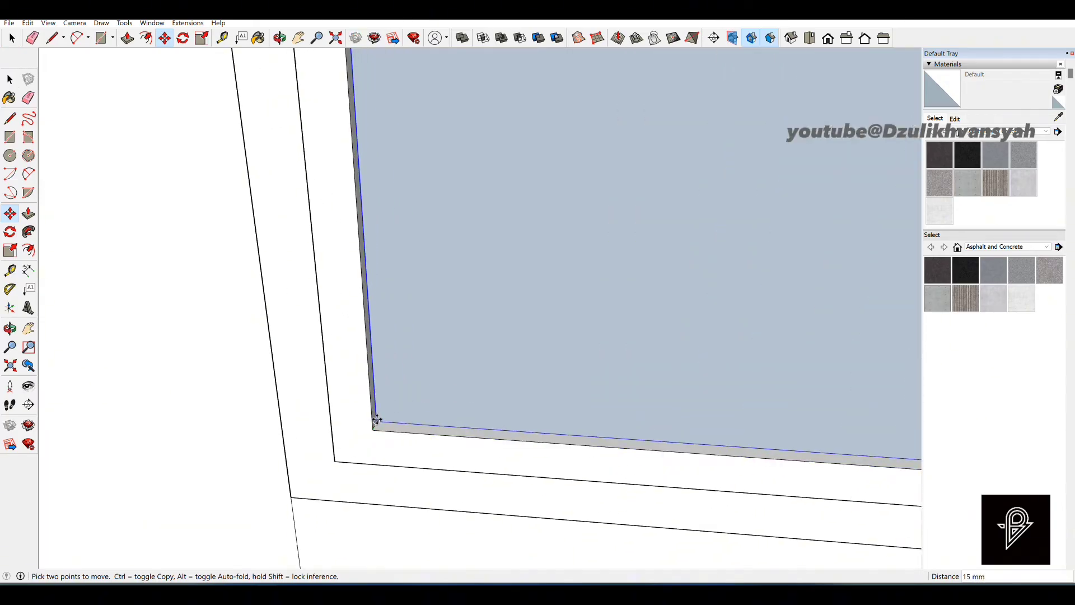
pyautogui.scroll(3, 381, 419)
pyautogui.scroll(1, 429, 384)
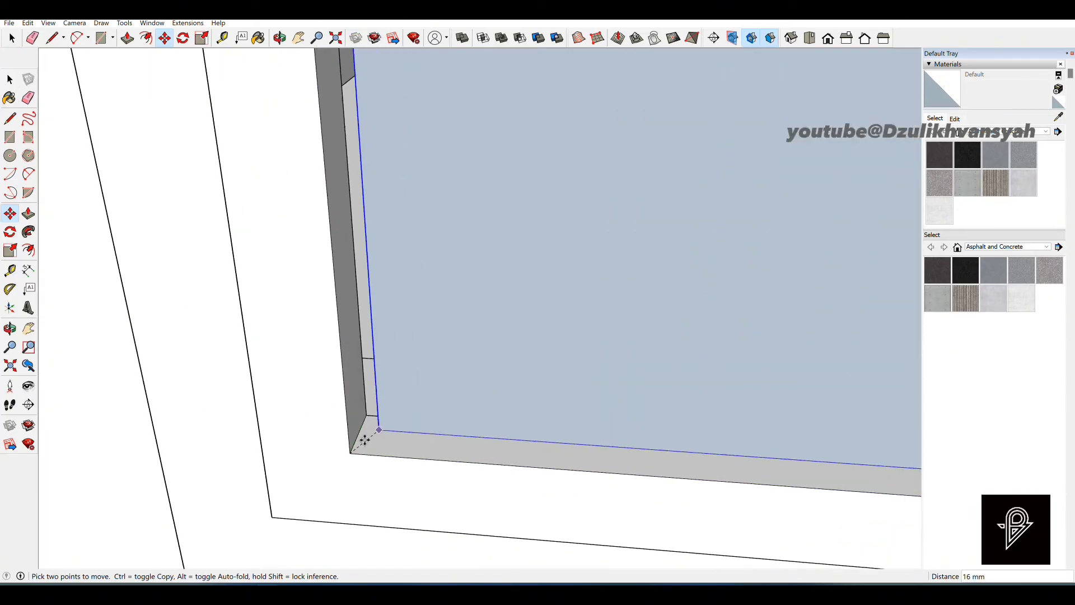
pyautogui.click(358, 440)
pyautogui.press('space')
pyautogui.scroll(-1, 358, 439)
pyautogui.scroll(-5, 358, 439)
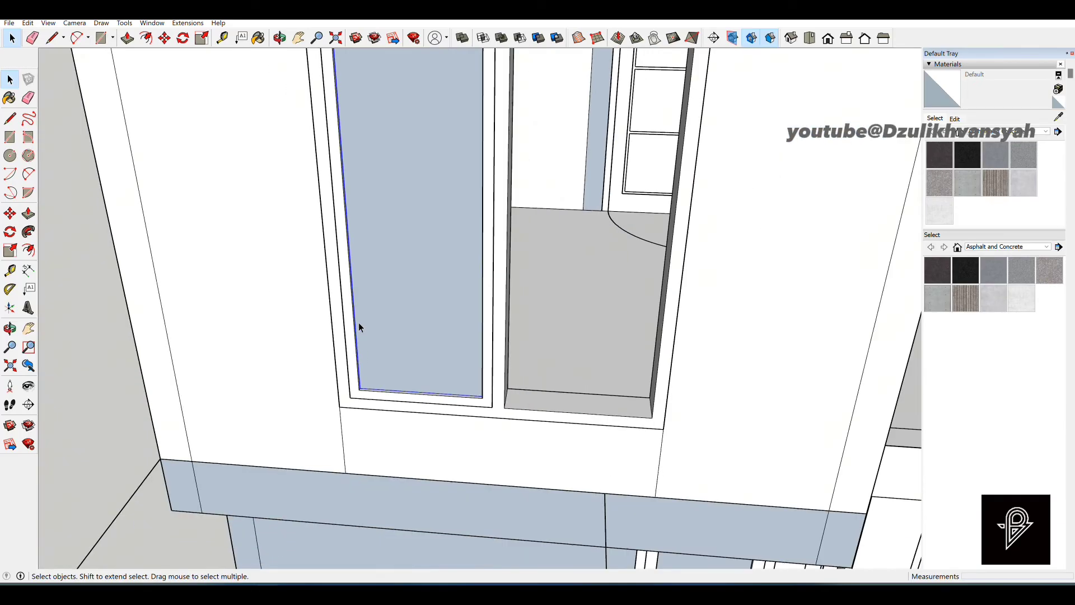
# Copy the left bay's sash with its glass pane into the right bay of the front window.
pyautogui.scroll(2, 353, 314)
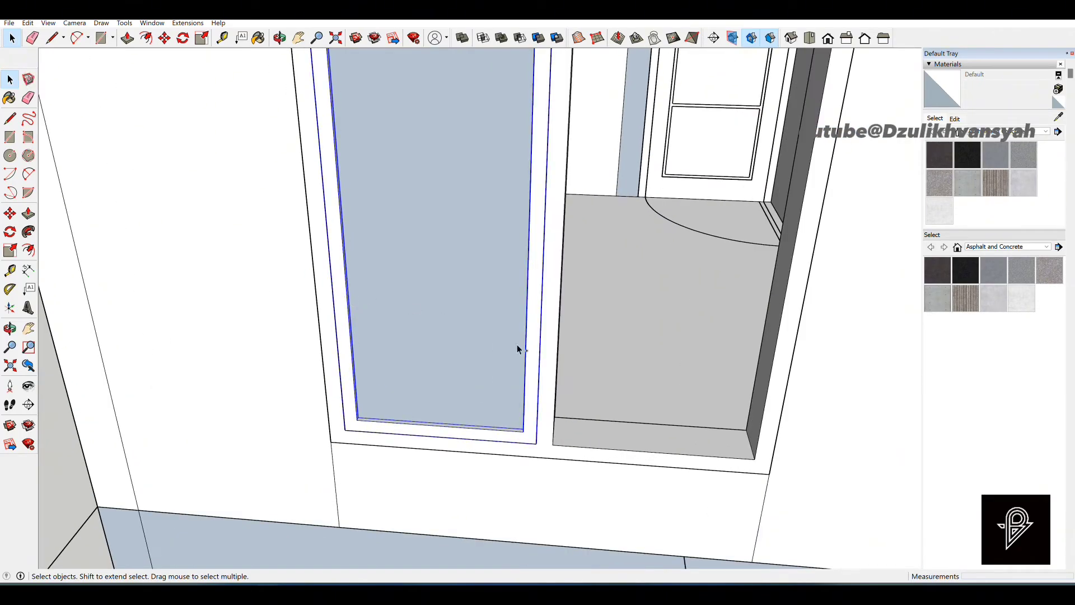
pyautogui.hotkey('ctrl', 'v')
pyautogui.click(549, 437)
pyautogui.scroll(-3, 549, 381)
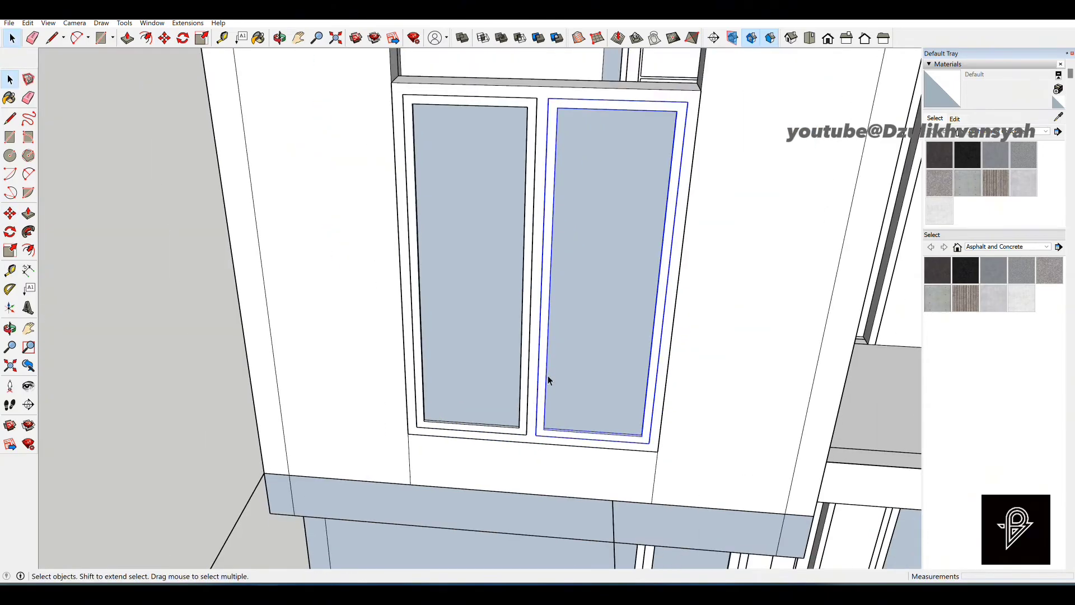
# Group the two-bay window's outer frame together with its sashes.
pyautogui.keyDown('ctrl'); pyautogui.click(527, 337); pyautogui.keyUp('ctrl')
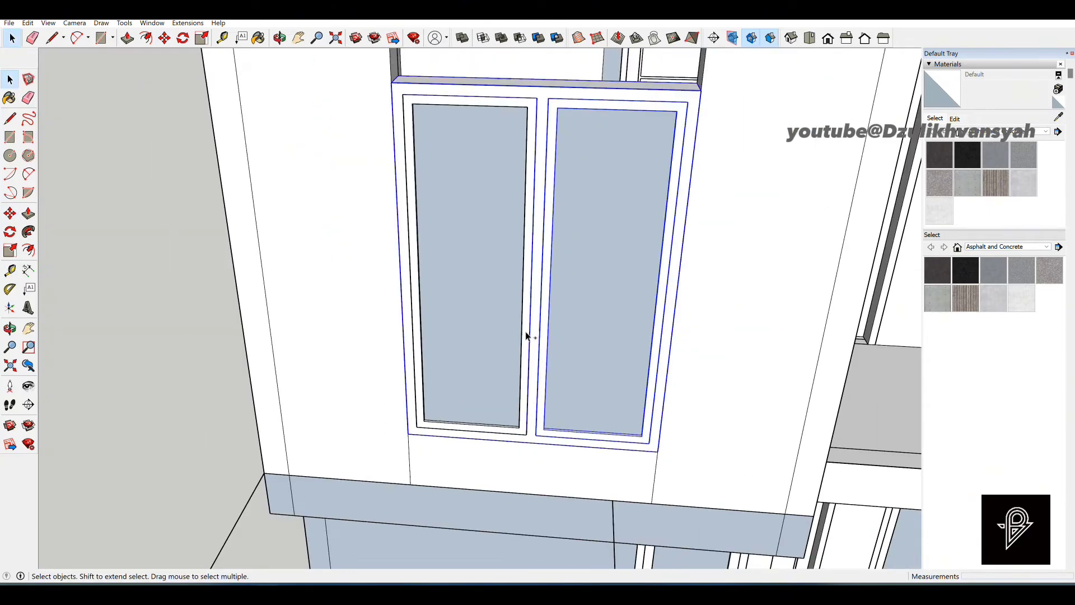
pyautogui.rightClick(541, 260)
pyautogui.click(582, 370)
# Open the upper-floor wall group and fill the gap above the two-bay front window with a 1350 mm Push/Pull extrusion.
pyautogui.moveTo(422, 385); pyautogui.dragTo(379, 391, button='middle')
pyautogui.scroll(-1, 351, 302)
pyautogui.scroll(4, 335, 285)
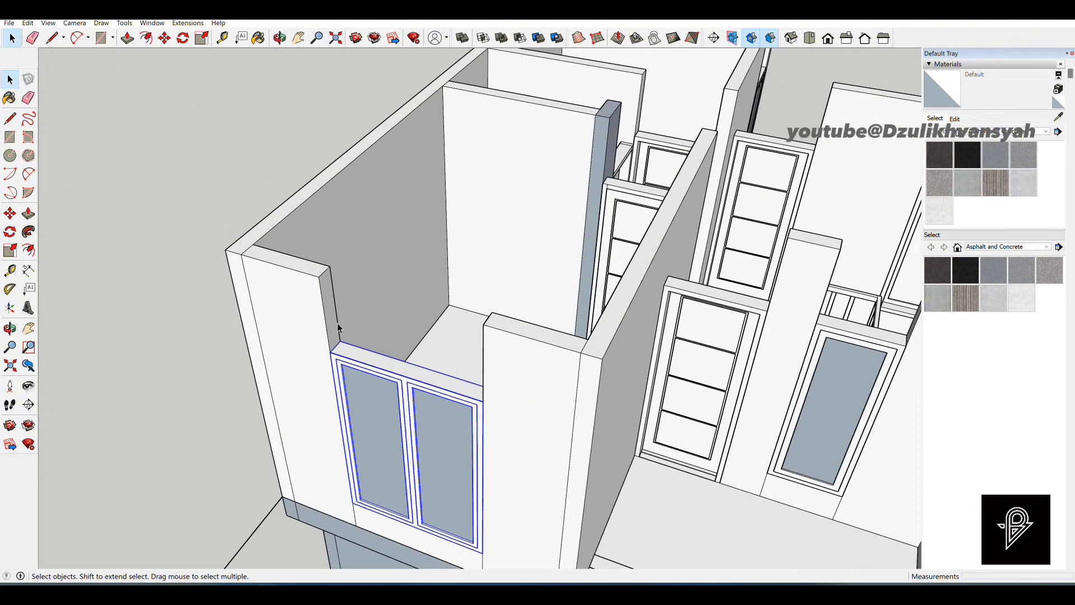
pyautogui.doubleClick(338, 332)
pyautogui.press('r')
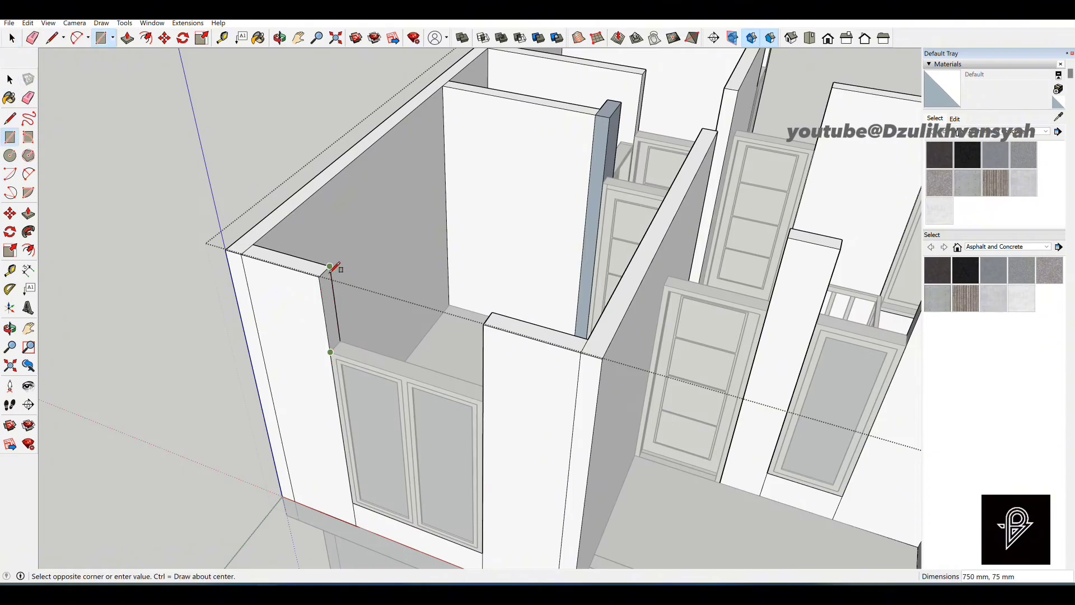
pyautogui.press('l')
pyautogui.scroll(-3, 487, 320)
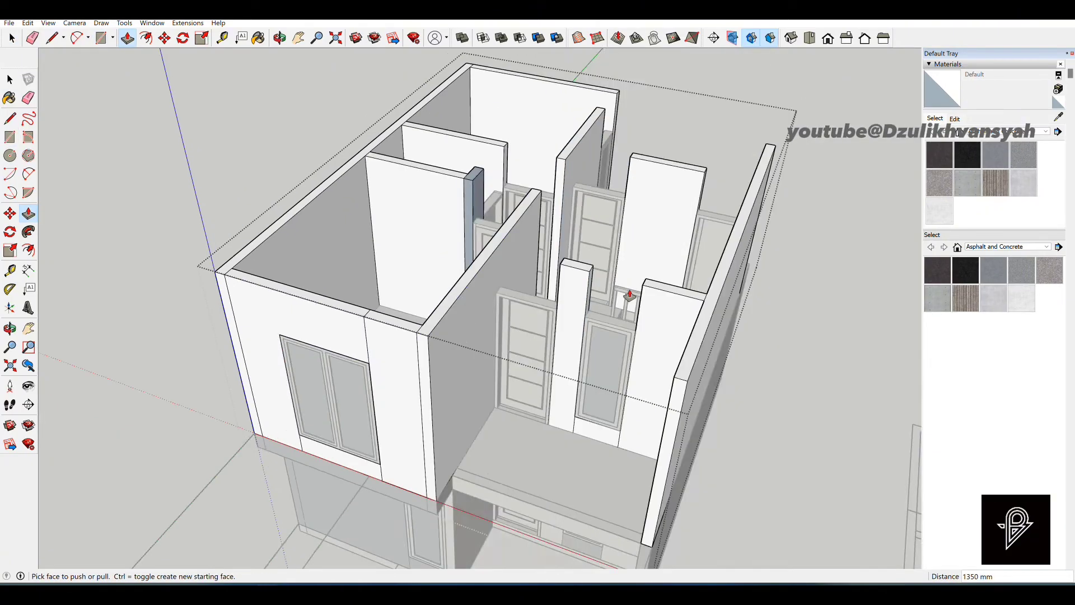
# Close the wall gaps above the remaining upper-floor doors and windows by extruding wall faces across the openings.
pyautogui.scroll(8, 532, 344)
pyautogui.click(544, 321)
pyautogui.click(531, 346)
pyautogui.press('p')
pyautogui.click(543, 268)
pyautogui.click(771, 216)
pyautogui.moveTo(770, 216); pyautogui.dragTo(831, 439, button='middle')
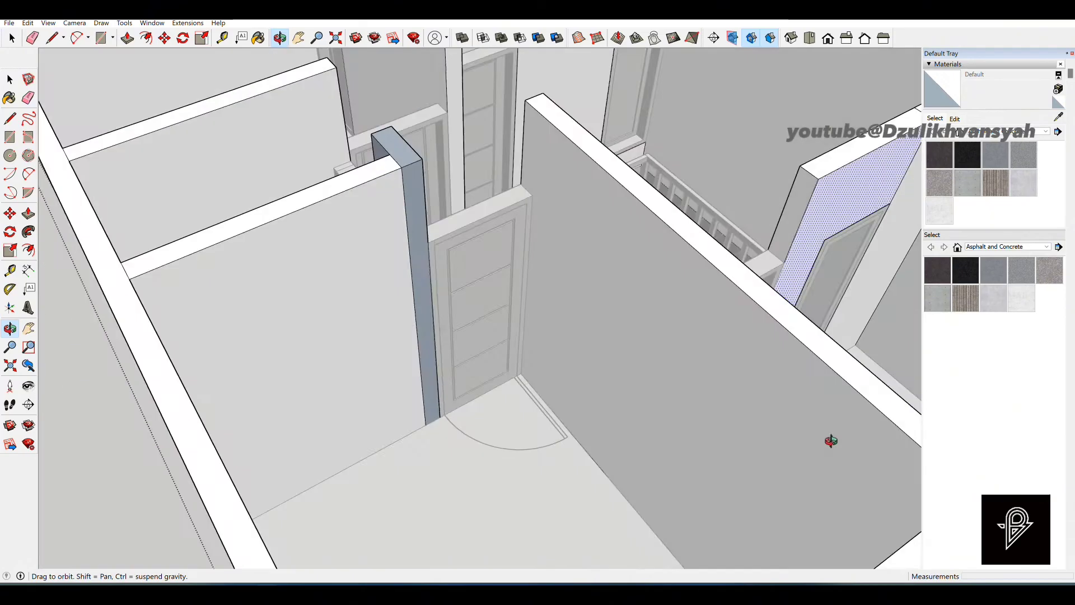
pyautogui.press('l')
pyautogui.click(739, 337)
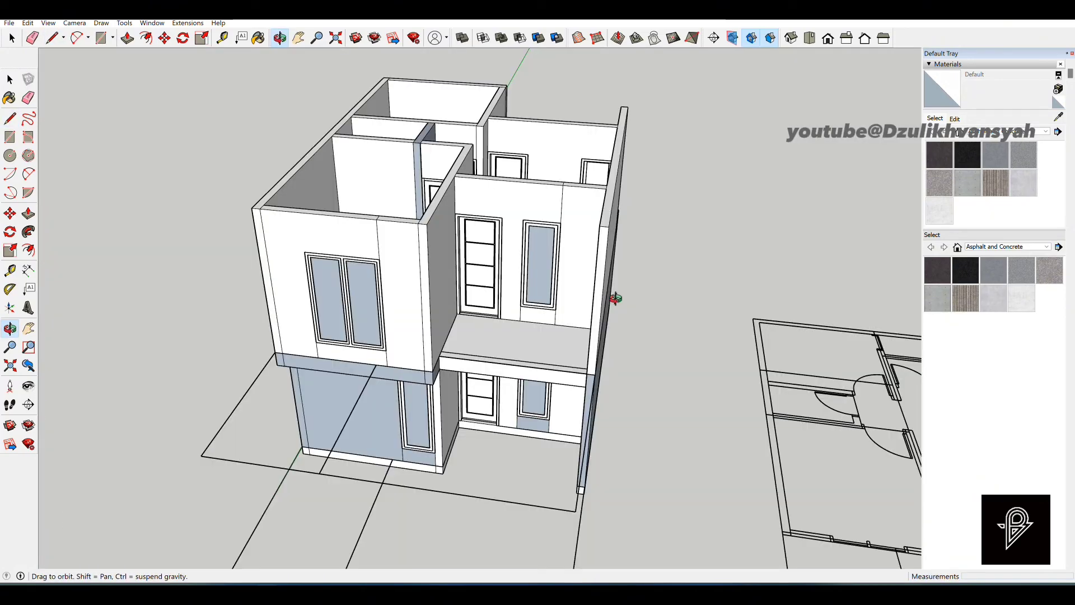
# Open the imported drawing group, copy the front elevation's linework with its gable roof, and leave the group.
pyautogui.scroll(-10, 606, 301)
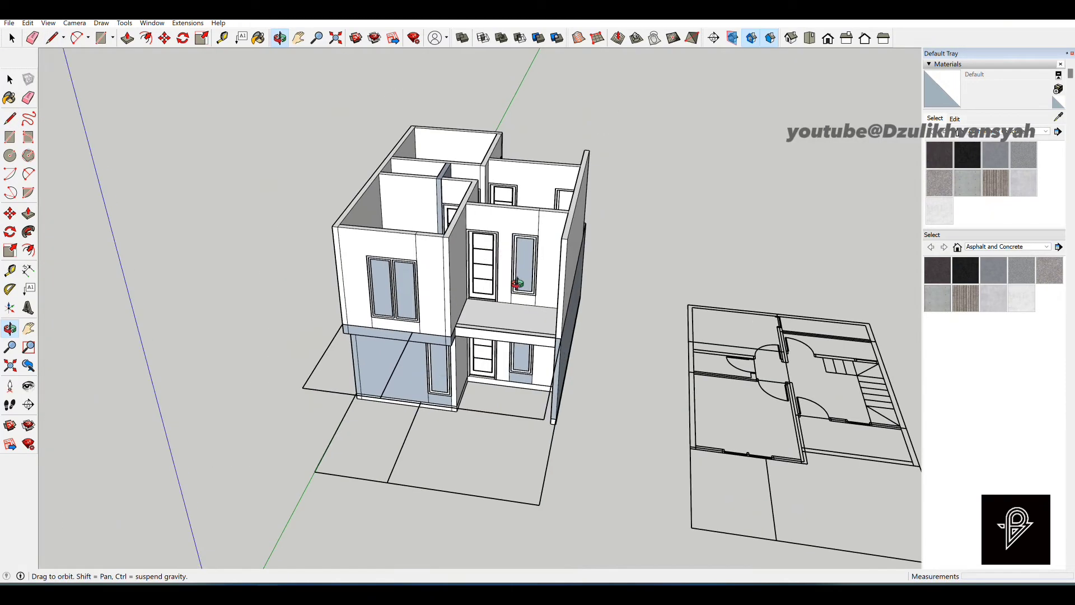
pyautogui.moveTo(580, 419); pyautogui.dragTo(560, 429)
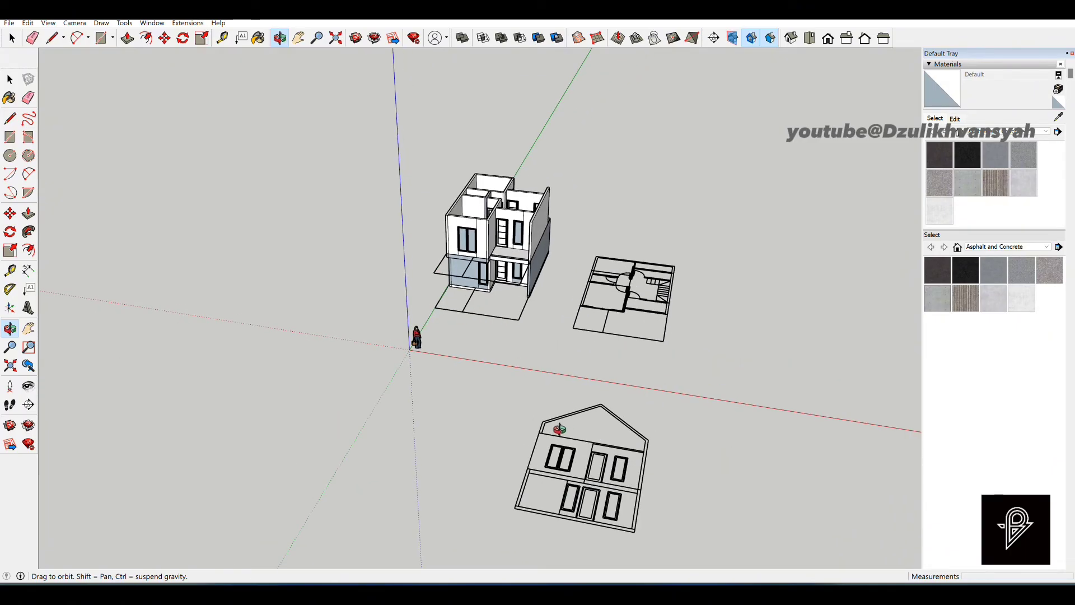
pyautogui.moveTo(700, 486); pyautogui.dragTo(622, 460)
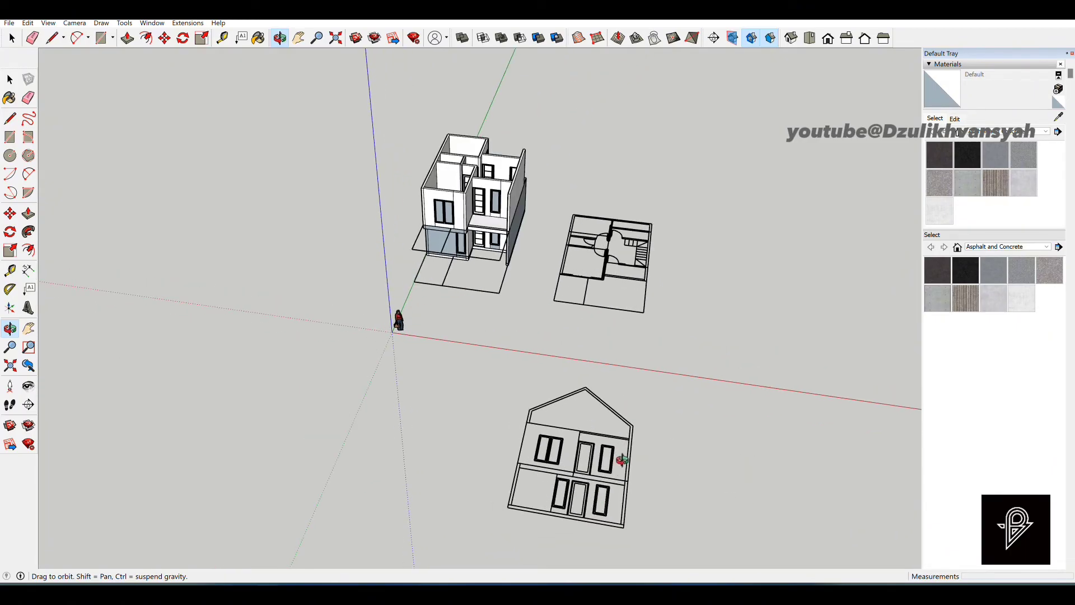
pyautogui.press('space')
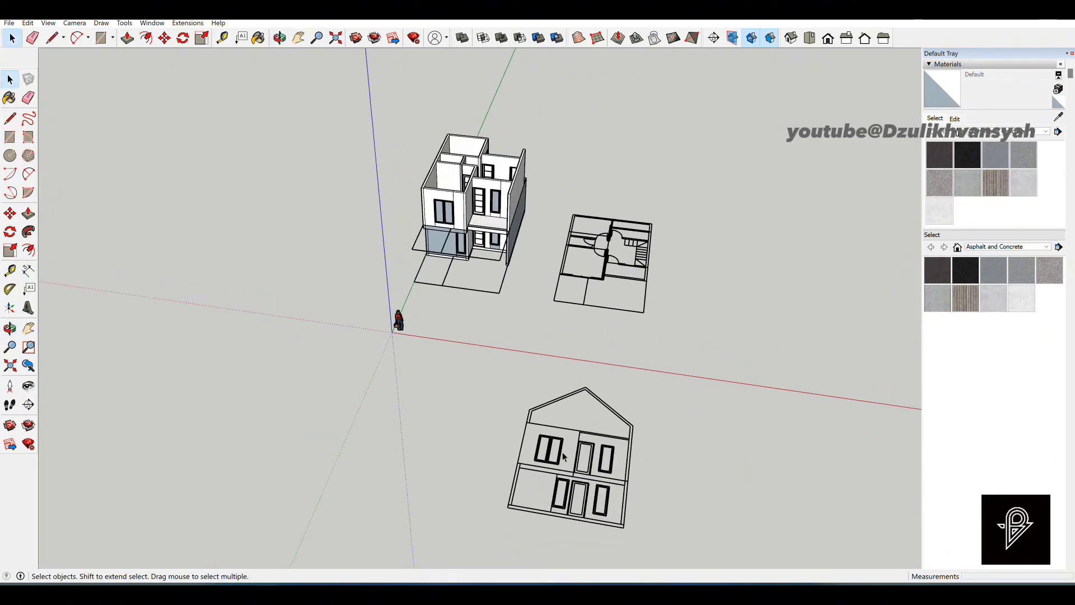
pyautogui.scroll(2, 563, 453)
pyautogui.click(587, 448)
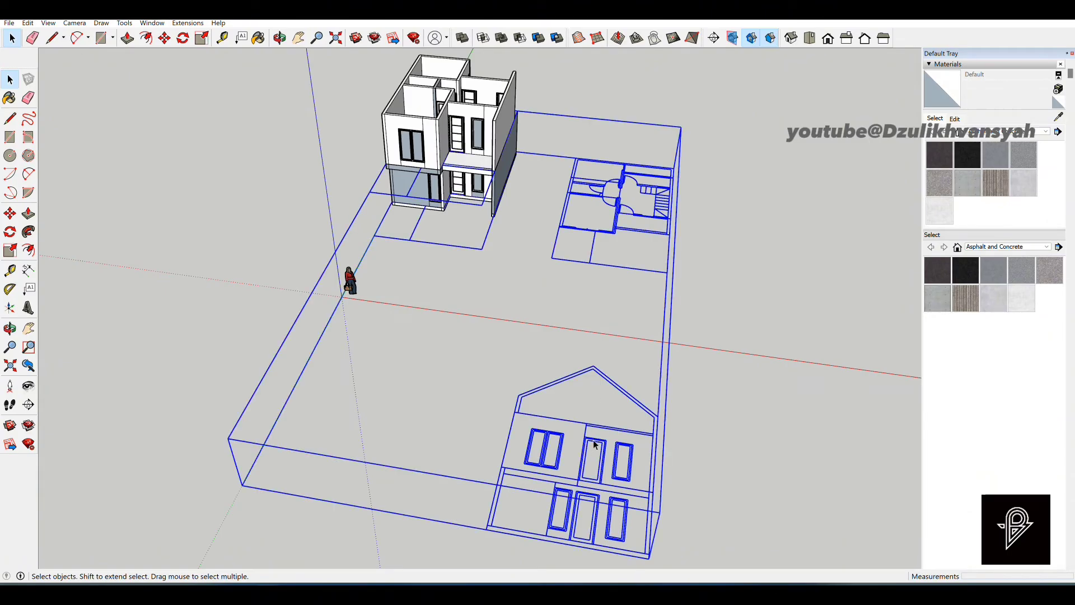
pyautogui.doubleClick(597, 445)
pyautogui.scroll(-2, 513, 348)
pyautogui.scroll(-2, 452, 314)
pyautogui.moveTo(452, 313); pyautogui.dragTo(659, 515)
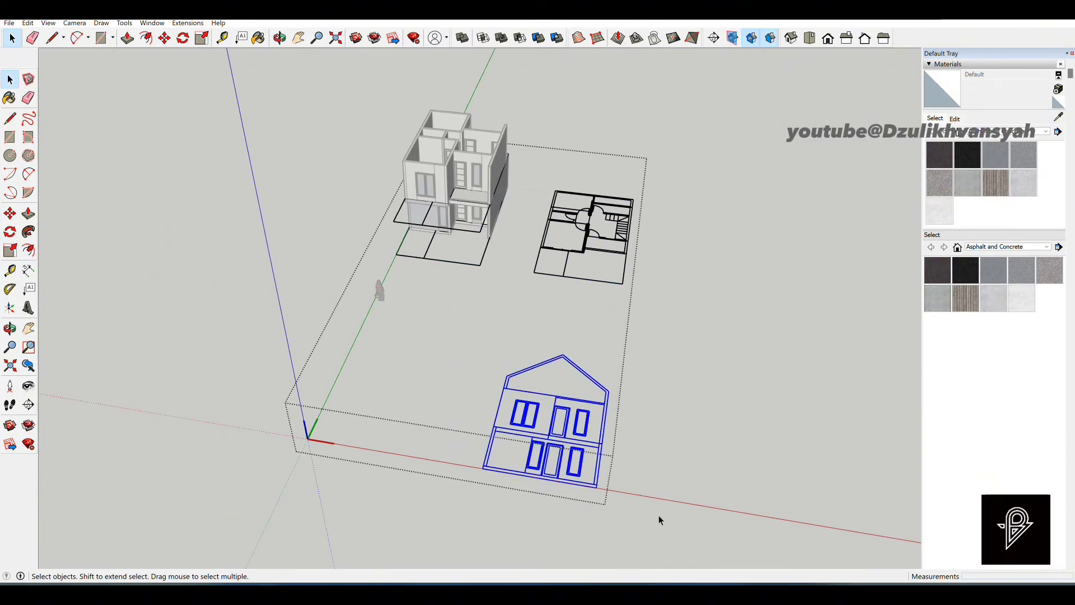
pyautogui.press('Escape')
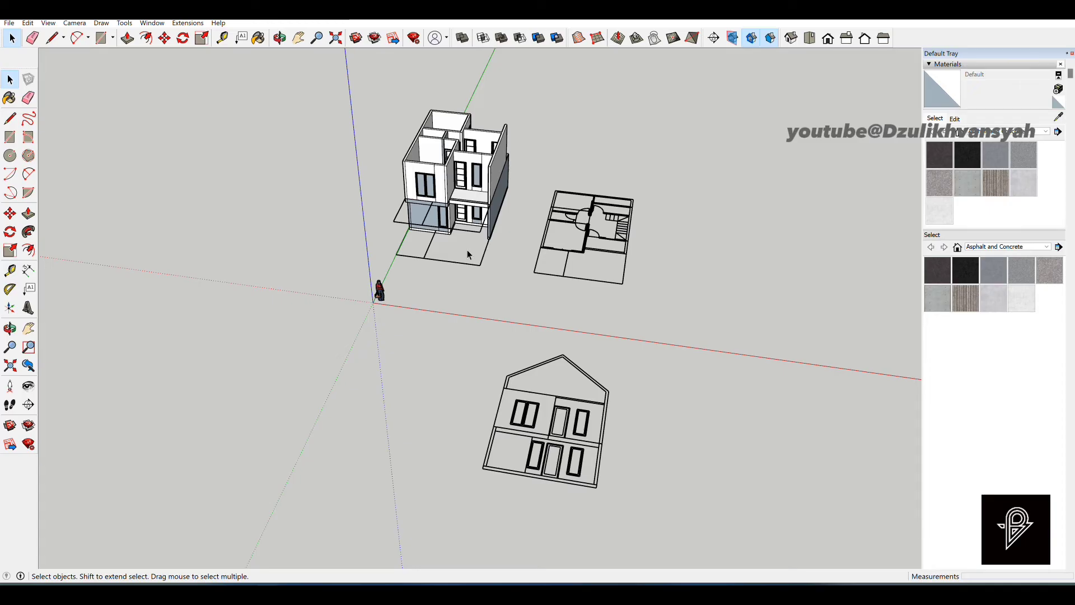
pyautogui.hotkey('ctrl', 'v')
pyautogui.scroll(4, 419, 147)
pyautogui.scroll(-3, 368, 259)
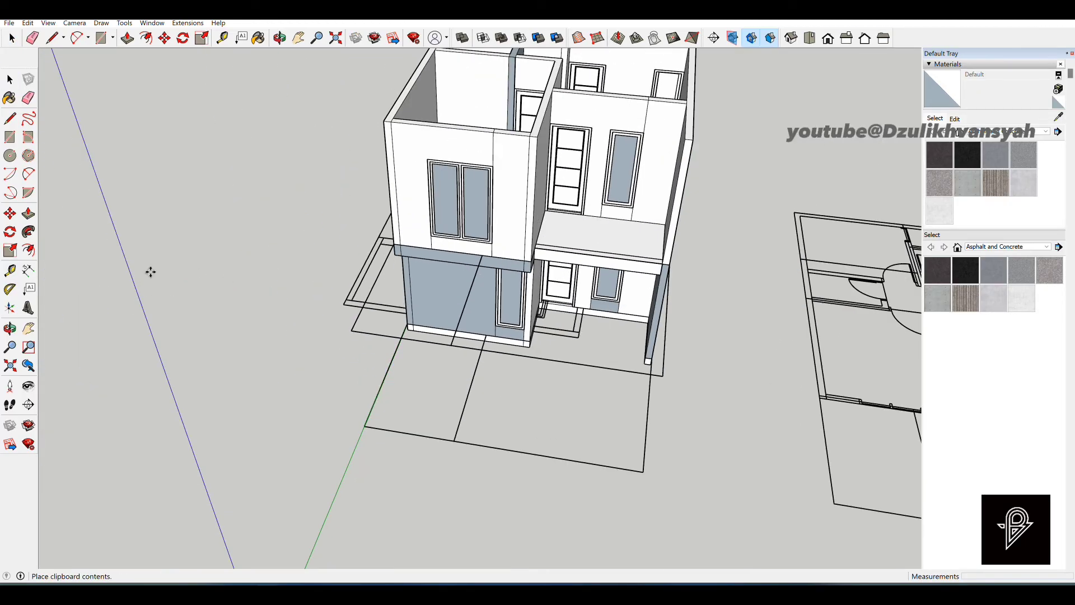
pyautogui.scroll(-3, 421, 307)
pyautogui.press('space')
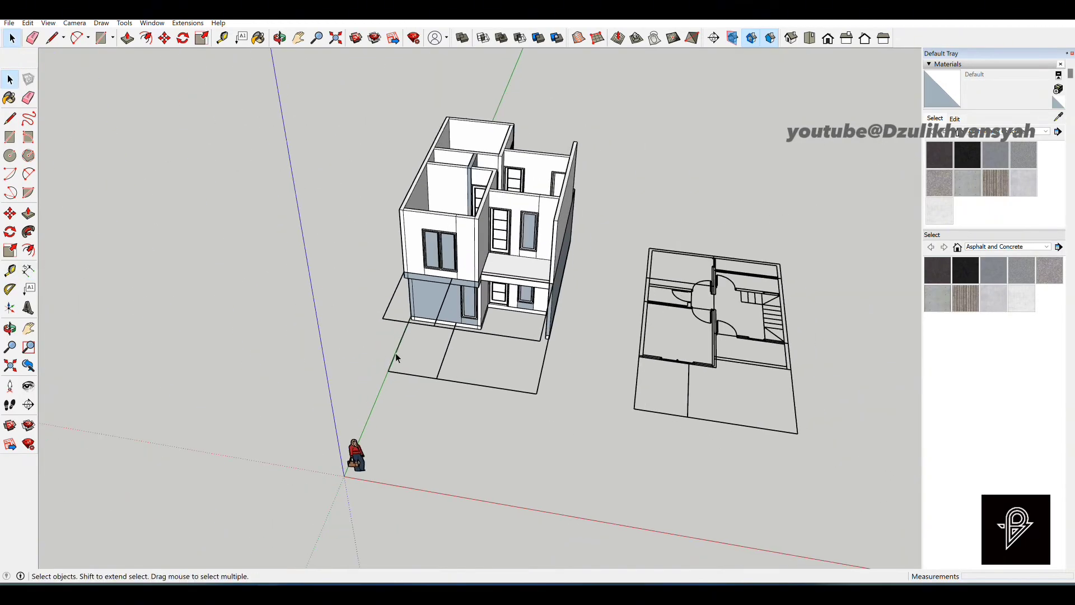
# Paste the copied front elevation on the open ground beside the house and make it a group.
pyautogui.hotkey('ctrl', 'v')
pyautogui.click(235, 269)
pyautogui.scroll(2, 235, 269)
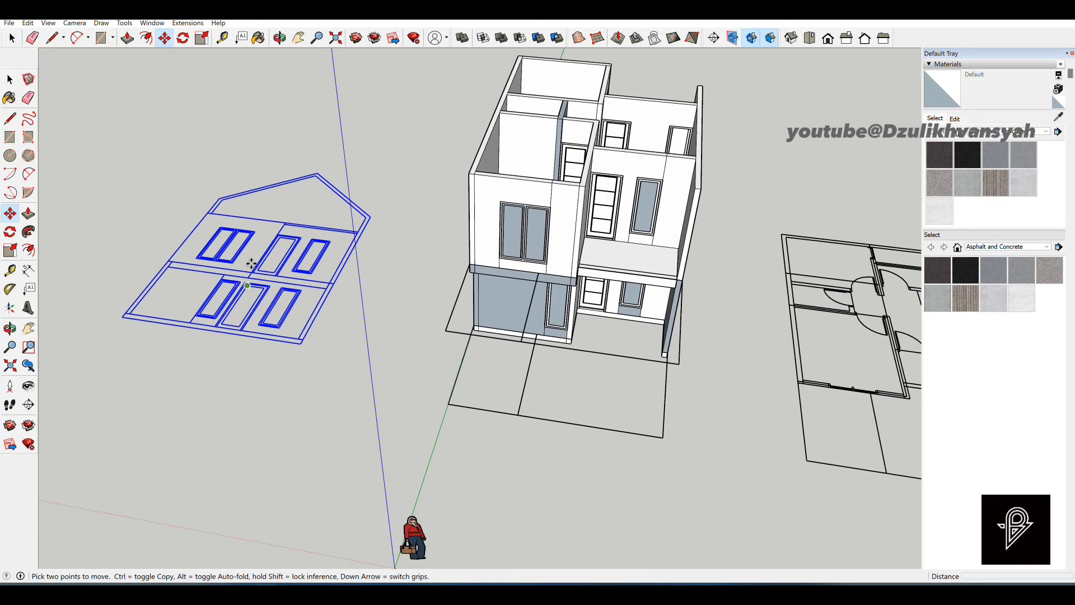
pyautogui.rightClick(239, 282)
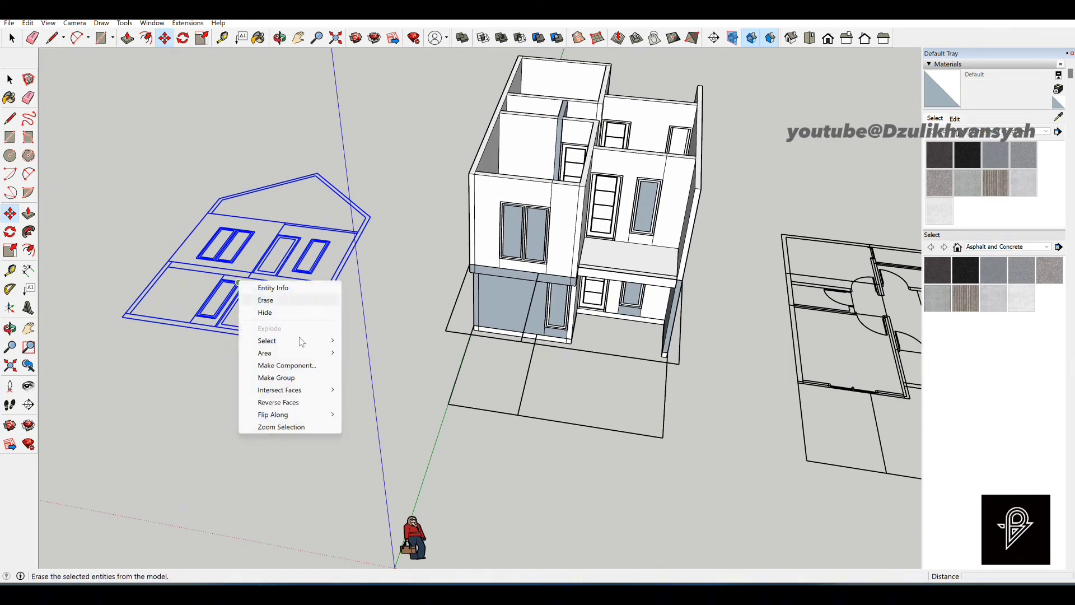
pyautogui.click(274, 377)
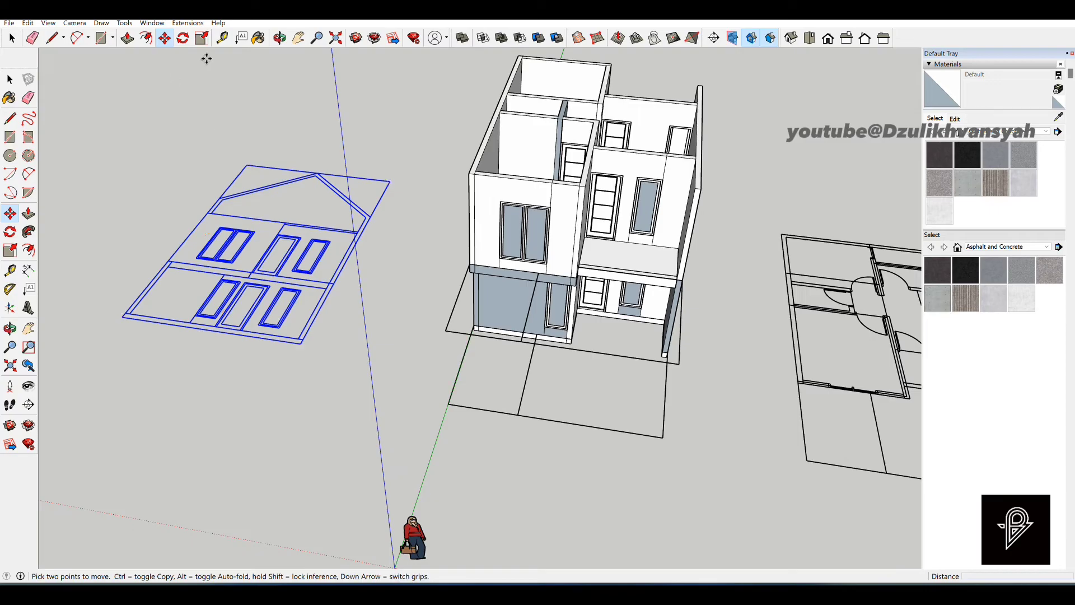
# Rotate the elevation group 90 degrees upright about the red axis, using the front upper wall corner as the pivot.
pyautogui.click(183, 38)
pyautogui.scroll(1, 599, 203)
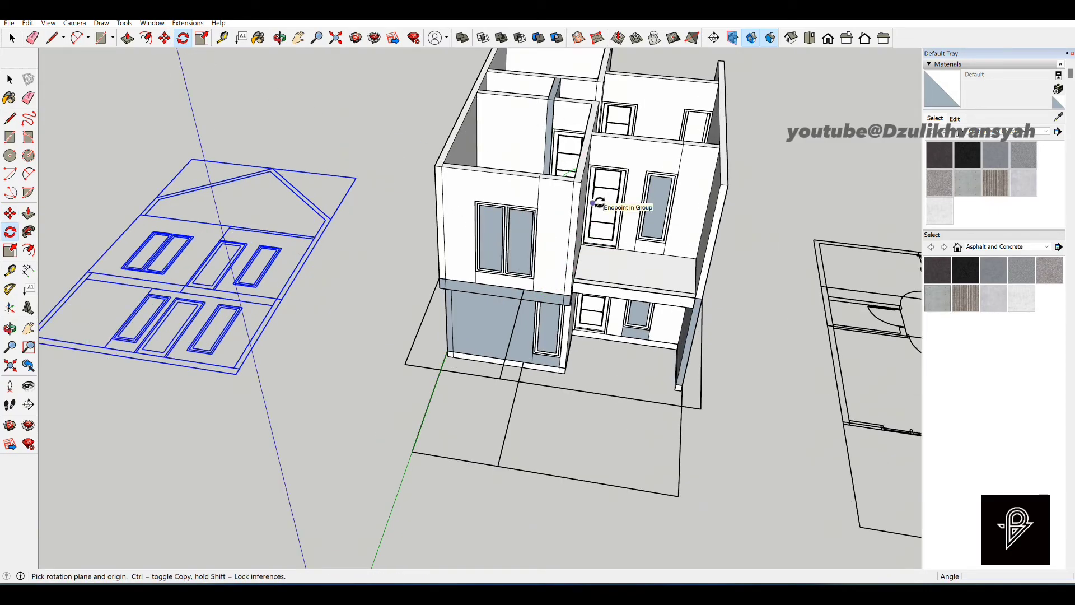
pyautogui.scroll(1, 599, 202)
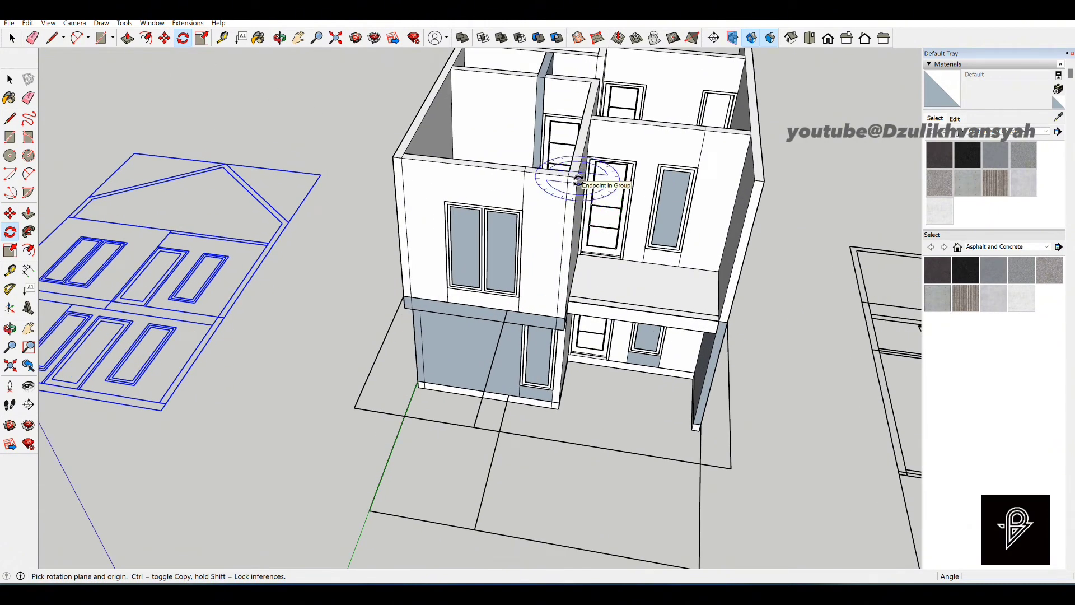
pyautogui.moveTo(578, 180); pyautogui.dragTo(347, 190, button='middle')
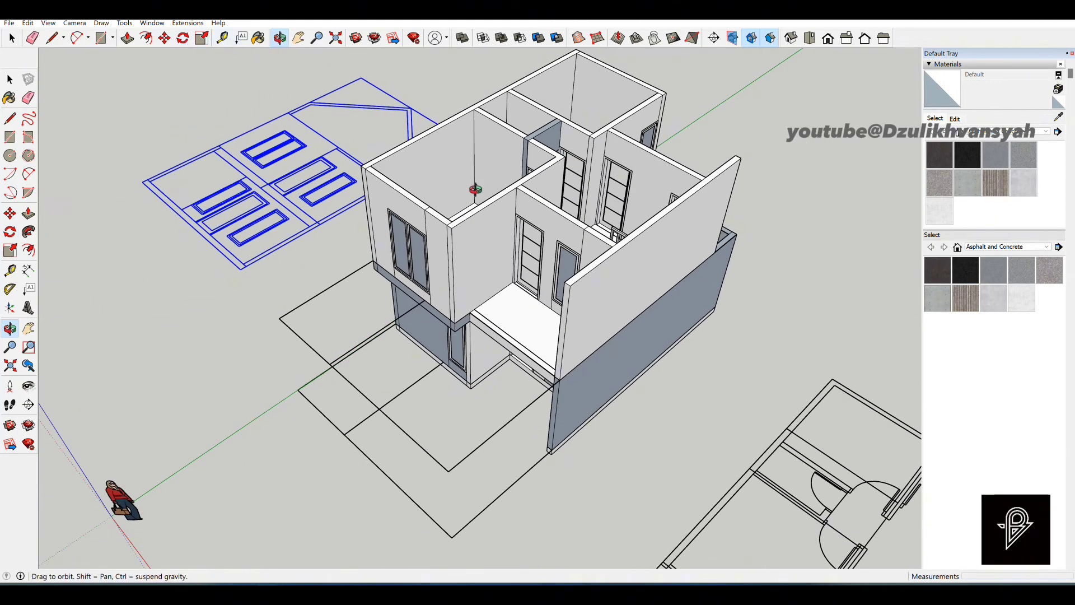
pyautogui.scroll(1, 475, 189)
pyautogui.press('space')
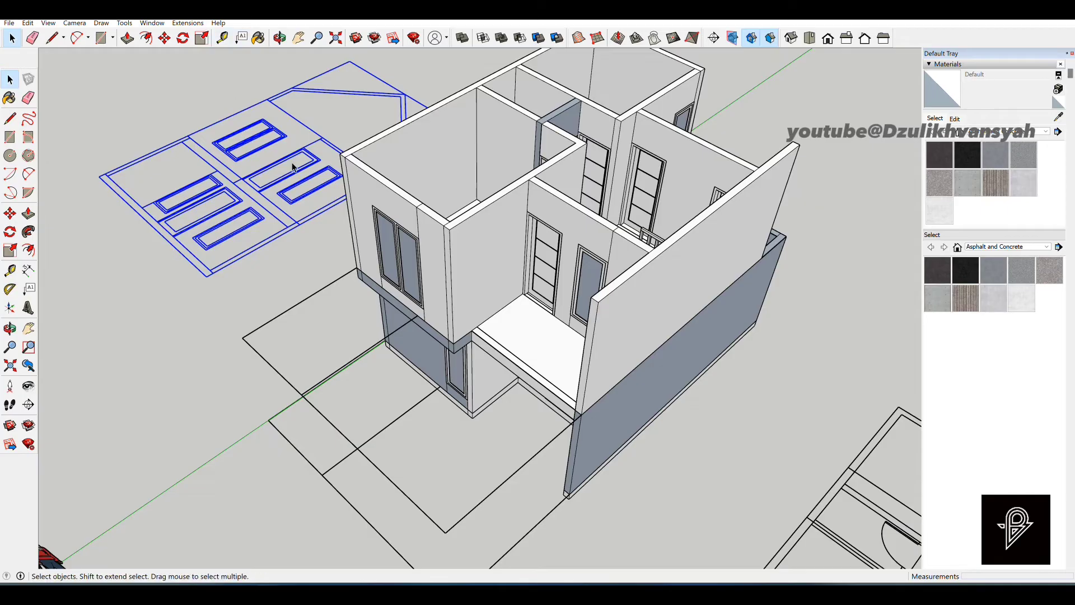
pyautogui.click(184, 40)
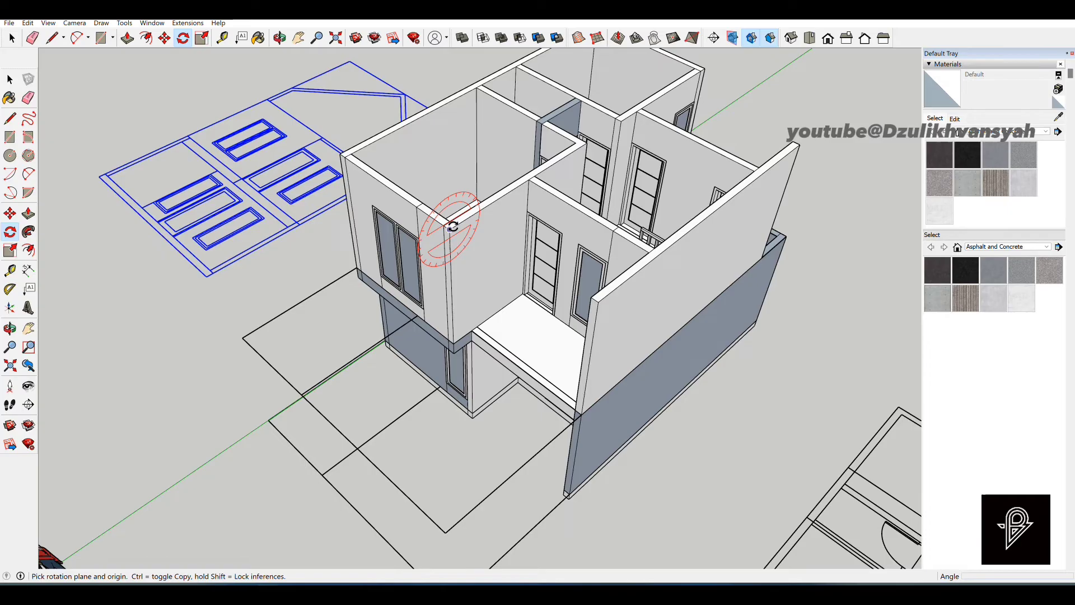
pyautogui.click(449, 230)
pyautogui.click(482, 209)
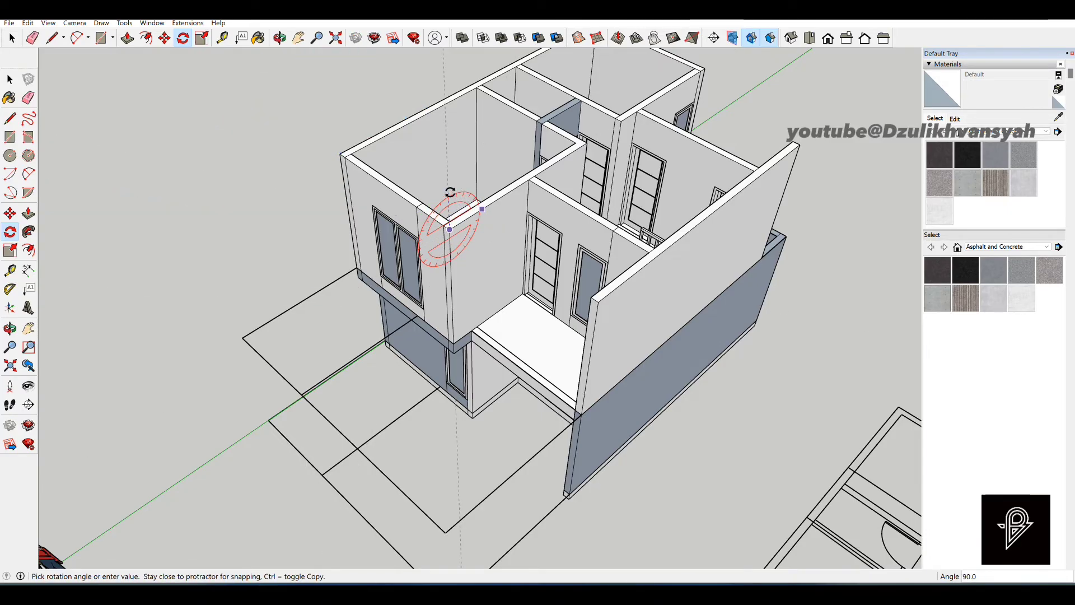
pyautogui.click(447, 193)
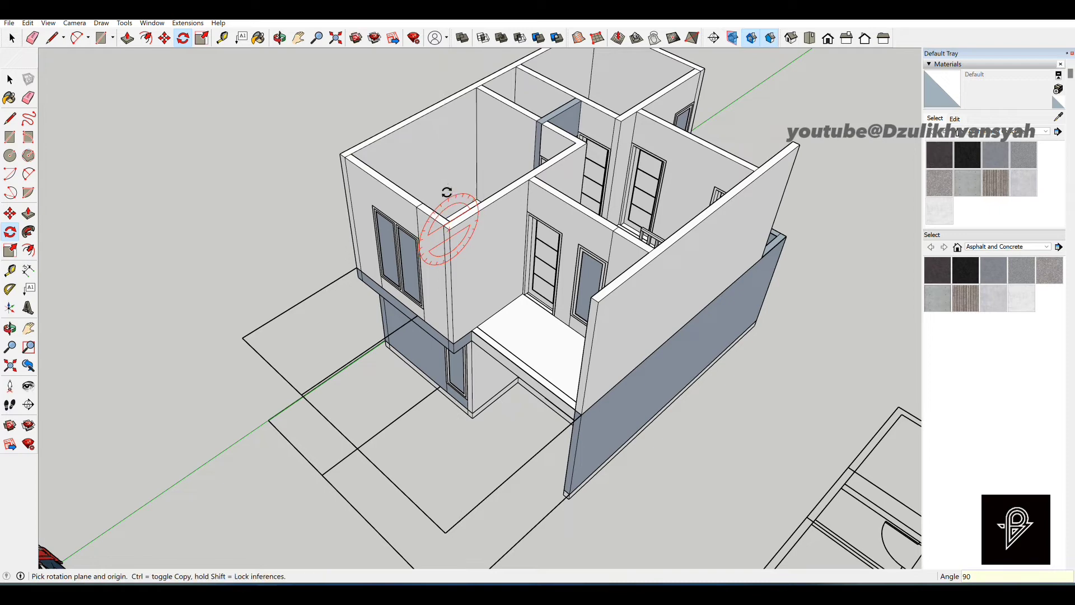
# Move the upright elevation by its lower corner onto the front corner of the ground-floor wall.
pyautogui.scroll(-6, 442, 207)
pyautogui.press('m')
pyautogui.click(439, 166)
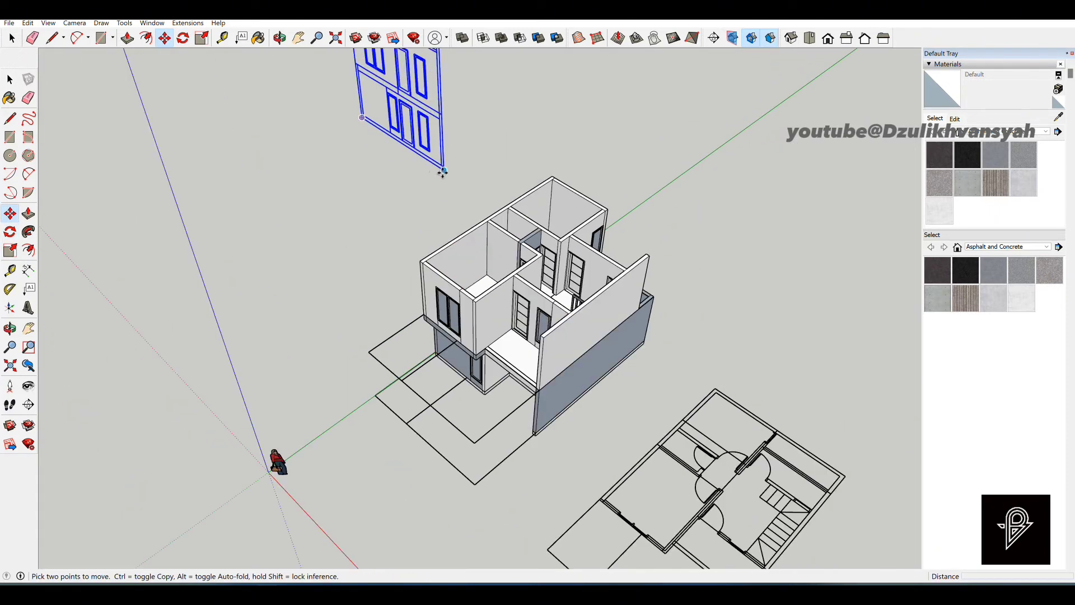
pyautogui.scroll(8, 535, 480)
pyautogui.click(288, 187)
pyautogui.scroll(5, 353, 280)
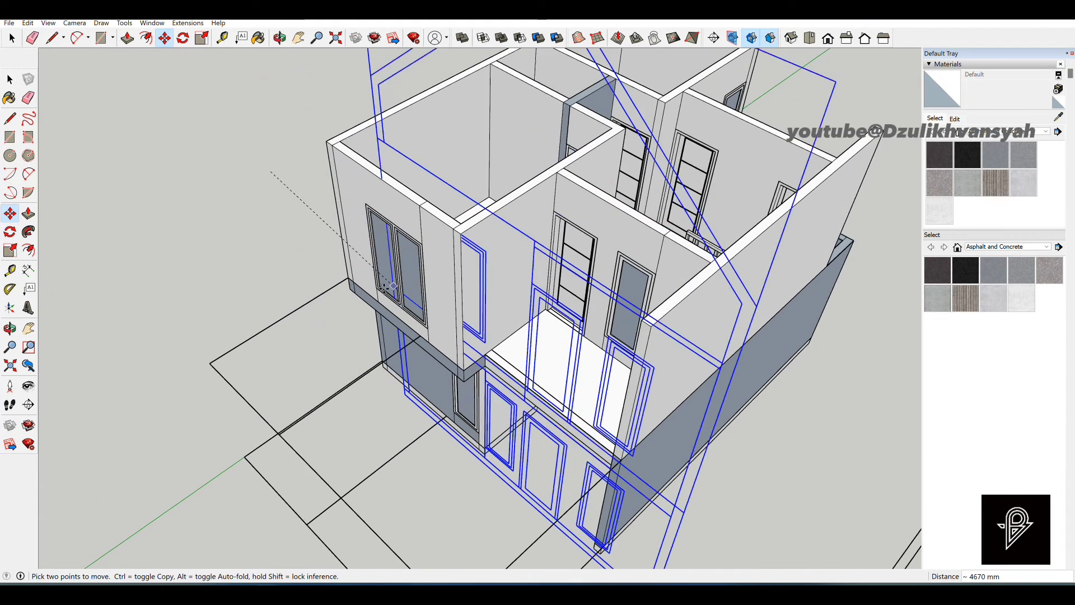
pyautogui.click(331, 271)
# Examine how the upright elevation lines up with the house's walls and upper edge from several sides.
pyautogui.scroll(-6, 420, 300)
pyautogui.moveTo(498, 283); pyautogui.dragTo(551, 88, button='middle')
pyautogui.moveTo(580, 208); pyautogui.dragTo(574, 351, button='middle')
pyautogui.scroll(3, 557, 353)
pyautogui.scroll(3, 585, 322)
pyautogui.scroll(-2, 574, 351)
pyautogui.moveTo(358, 291); pyautogui.dragTo(576, 224, button='middle')
pyautogui.scroll(-4, 534, 241)
pyautogui.moveTo(534, 255); pyautogui.dragTo(316, 309, button='middle')
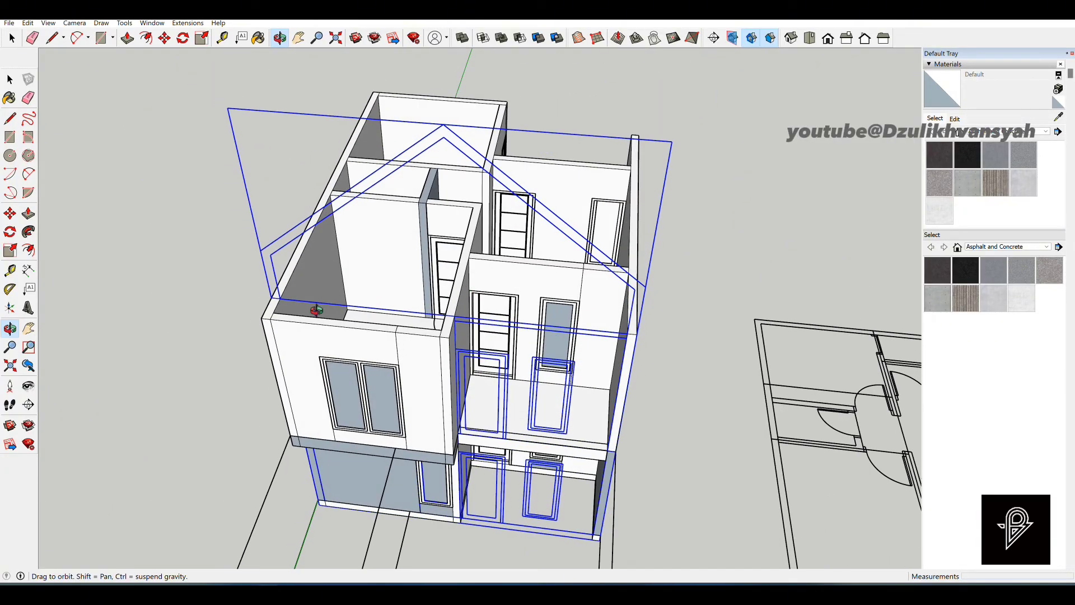
# Trace the inner gable outline of the elevation with the Line tool, closing it along the top of the walls.
pyautogui.scroll(2, 285, 296)
pyautogui.press('l')
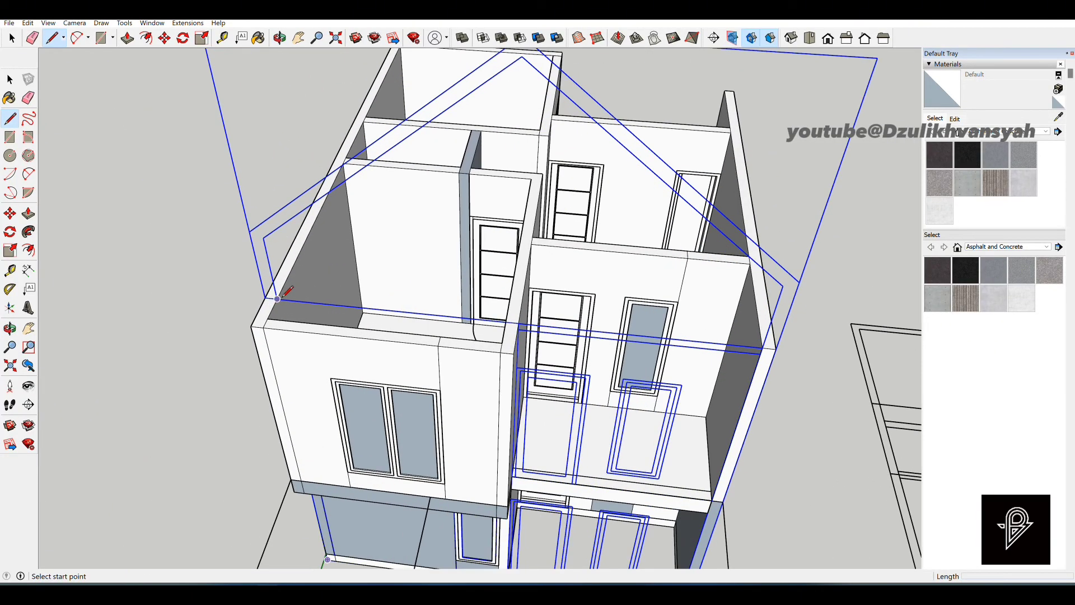
pyautogui.click(278, 298)
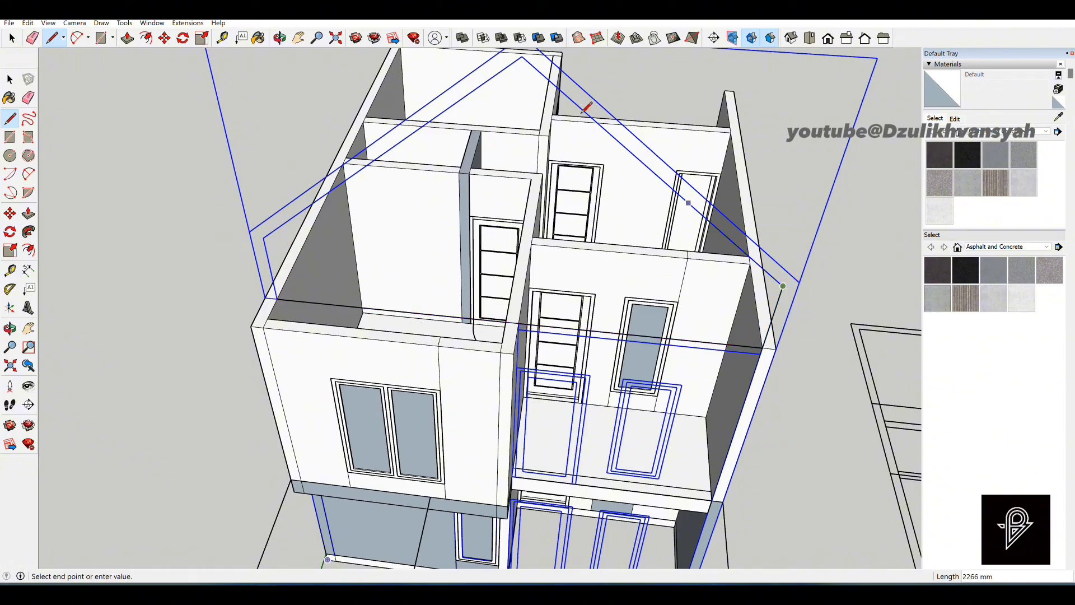
pyautogui.click(523, 56)
pyautogui.click(278, 299)
# Push/Pull the traced gable face toward the rear of the house to give the gable wall thickness.
pyautogui.scroll(-2, 438, 322)
pyautogui.press('c')
pyautogui.scroll(-1, 468, 326)
pyautogui.scroll(3, 537, 304)
pyautogui.press('p')
pyautogui.scroll(-2, 506, 328)
pyautogui.click(574, 242)
pyautogui.scroll(-1, 613, 213)
pyautogui.moveTo(623, 223); pyautogui.dragTo(241, 282, button='middle')
pyautogui.scroll(1, 341, 282)
pyautogui.click(342, 286)
pyautogui.scroll(1, 343, 275)
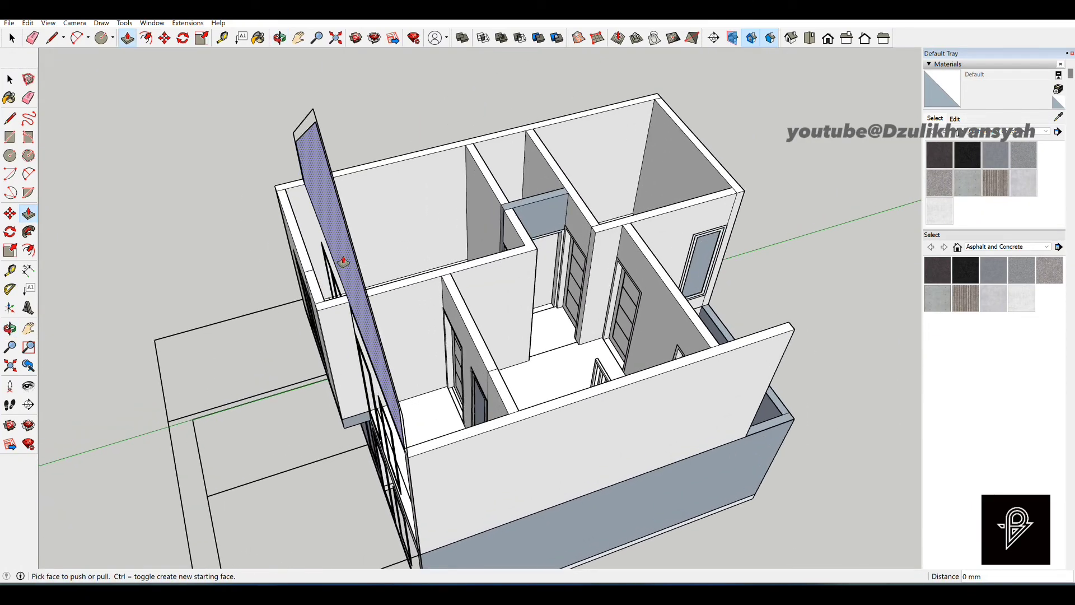
pyautogui.click(348, 255)
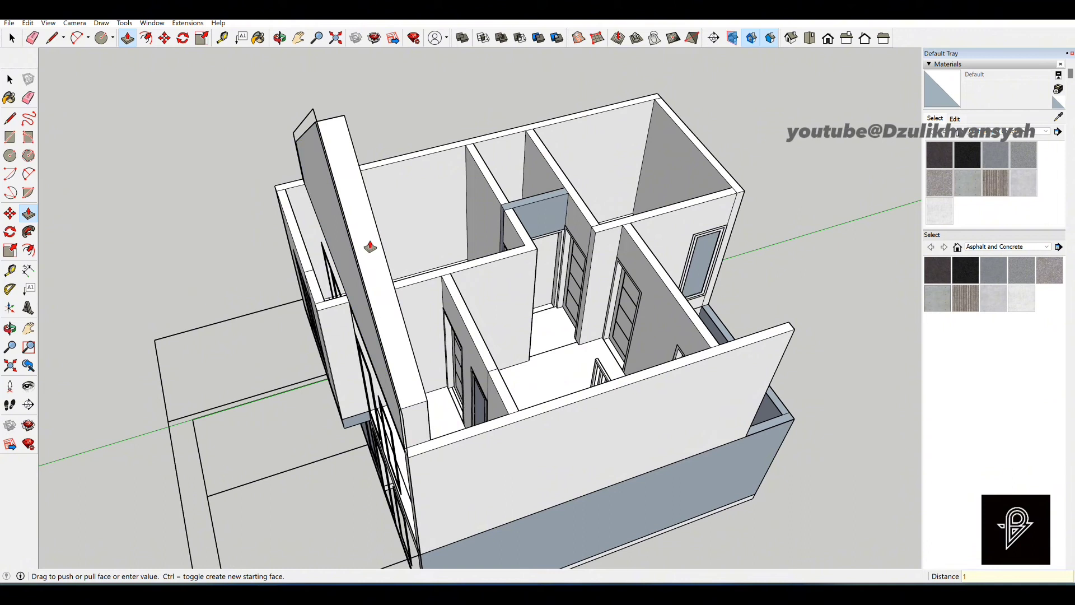
pyautogui.scroll(-2, 336, 261)
pyautogui.moveTo(307, 276); pyautogui.dragTo(347, 278, button='middle')
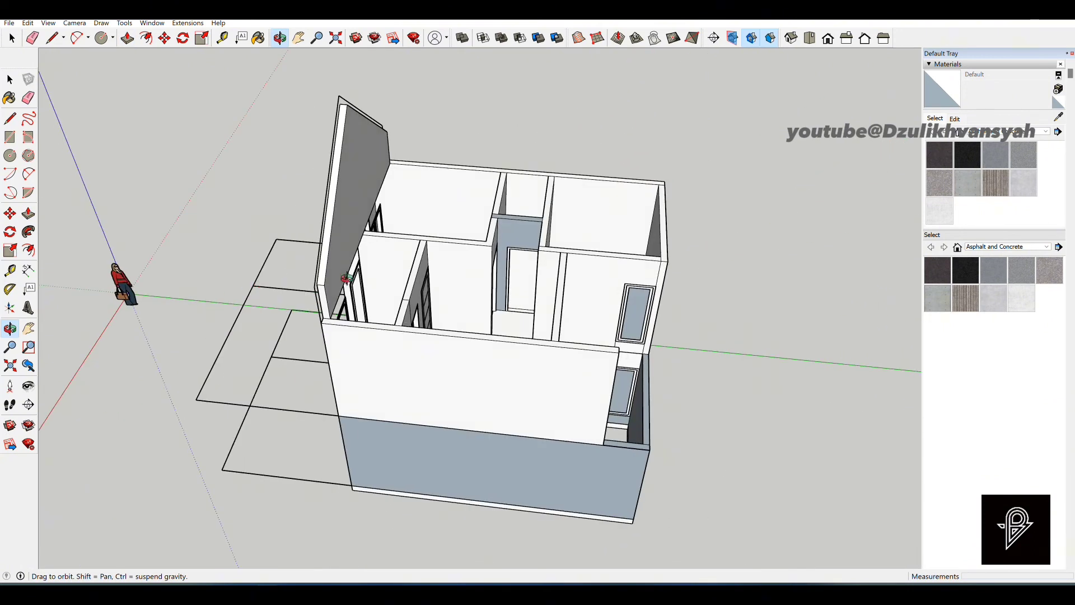
# Push/Pull the gable face 4700 mm toward the rear, as far as the recessed rear wall of the upper floor.
pyautogui.scroll(1, 353, 275)
pyautogui.click(340, 252)
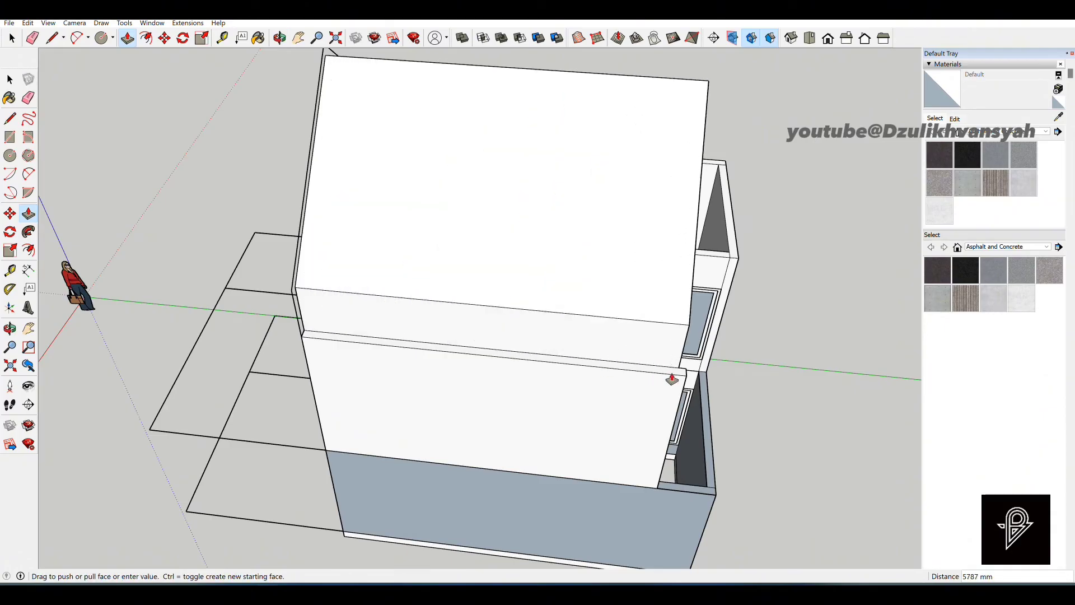
pyautogui.click(648, 377)
pyautogui.moveTo(648, 377); pyautogui.dragTo(397, 278, button='middle')
pyautogui.press('p')
pyautogui.scroll(2, 425, 283)
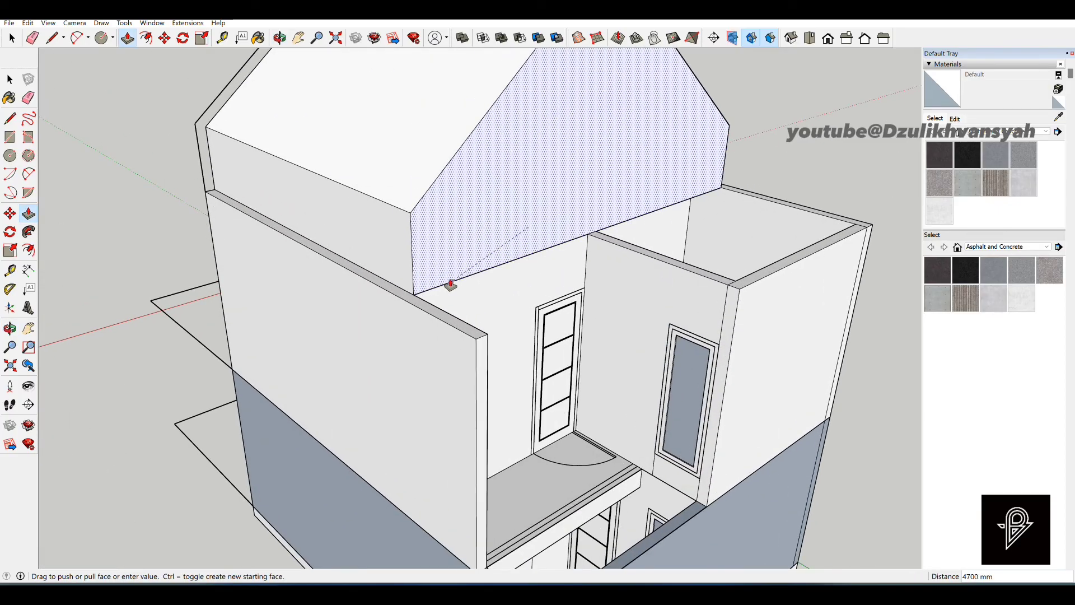
pyautogui.scroll(-3, 557, 372)
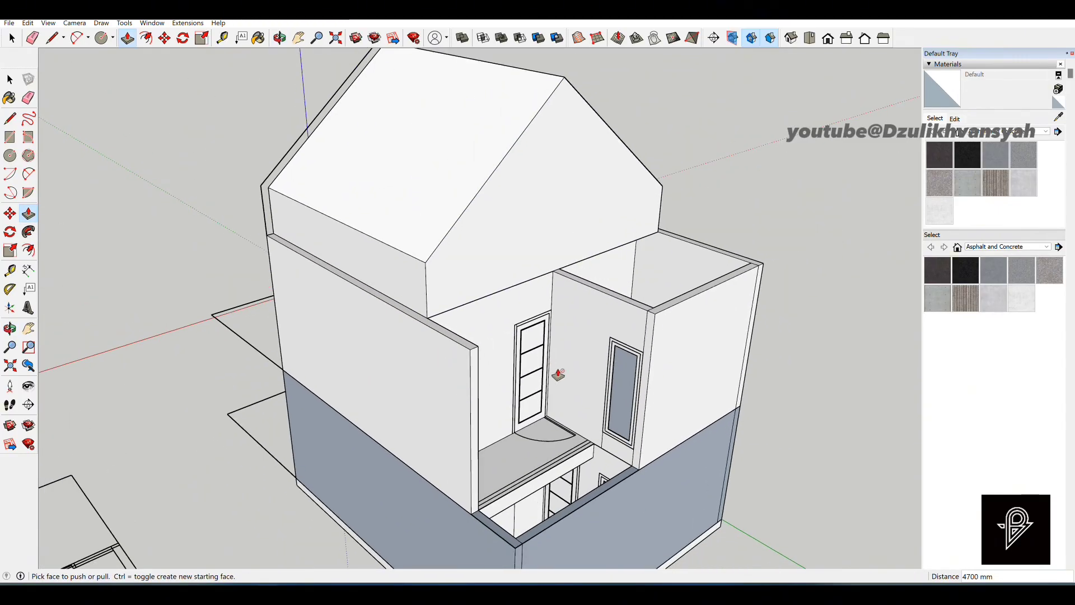
# Split the rear gable face with a vertical line from the inner wall corner to the ridge, erasing the excess above the ridge.
pyautogui.press('l')
pyautogui.scroll(4, 571, 303)
pyautogui.click(570, 303)
pyautogui.scroll(-1, 570, 302)
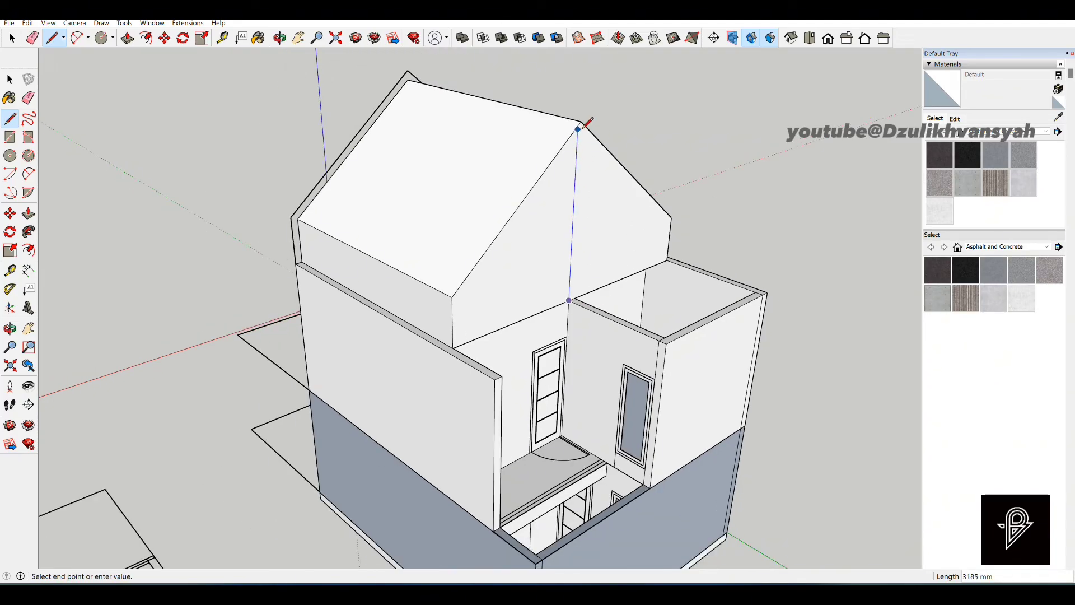
pyautogui.scroll(1, 581, 129)
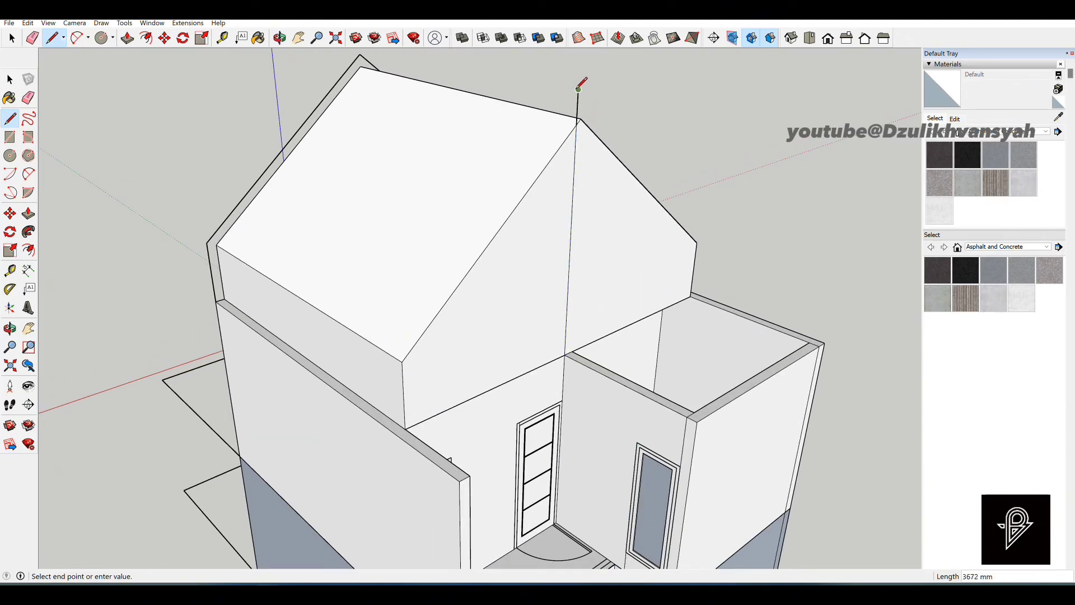
pyautogui.click(579, 90)
pyautogui.press('e')
pyautogui.scroll(-1, 601, 167)
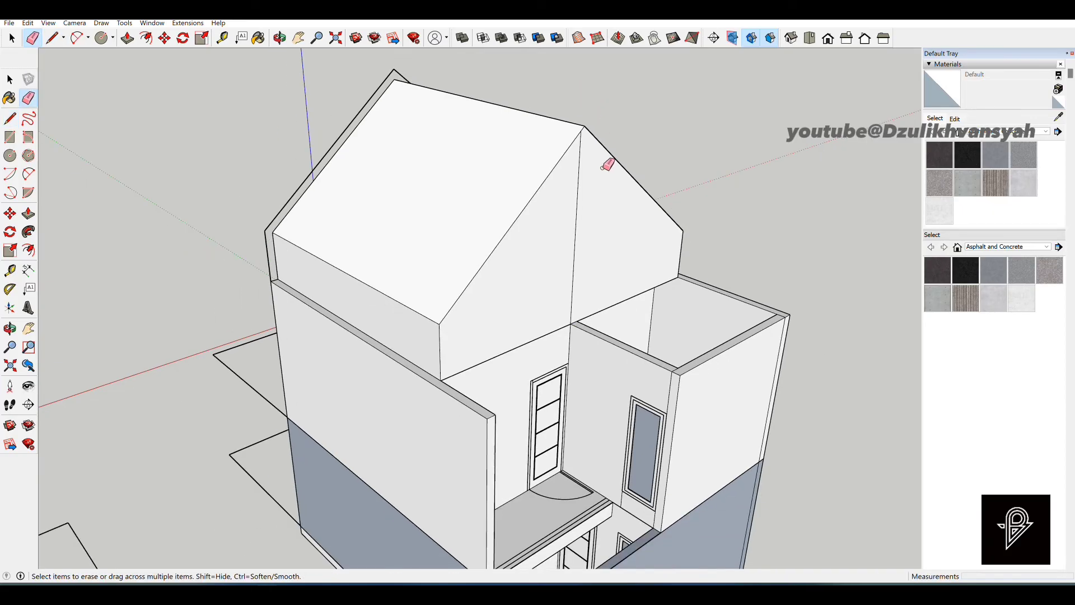
# Push/Pull the half of the rear gable face above the back room out to the outer rear wall.
pyautogui.press('p')
pyautogui.click(595, 184)
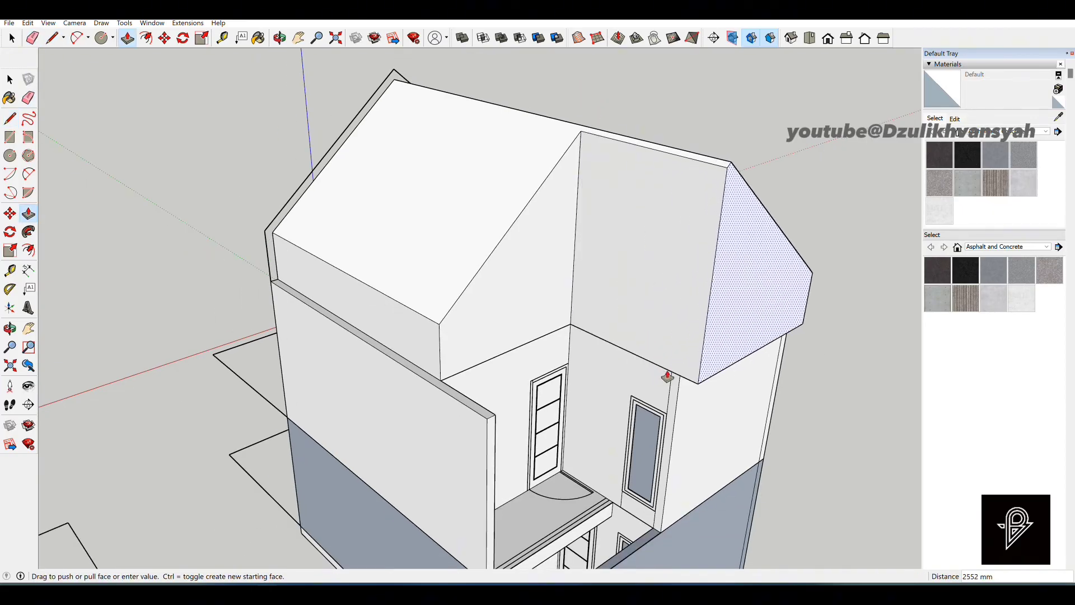
pyautogui.click(680, 376)
pyautogui.moveTo(440, 336); pyautogui.dragTo(689, 362, button='middle')
# Select the entire connected roof volume and make it a group.
pyautogui.moveTo(358, 268); pyautogui.dragTo(501, 233, button='middle')
pyautogui.scroll(2, 511, 249)
pyautogui.tripleClick(501, 232)
pyautogui.rightClick(501, 232)
pyautogui.click(555, 332)
pyautogui.moveTo(555, 331); pyautogui.dragTo(428, 280, button='middle')
pyautogui.scroll(3, 468, 272)
pyautogui.scroll(5, 403, 420)
pyautogui.press('r')
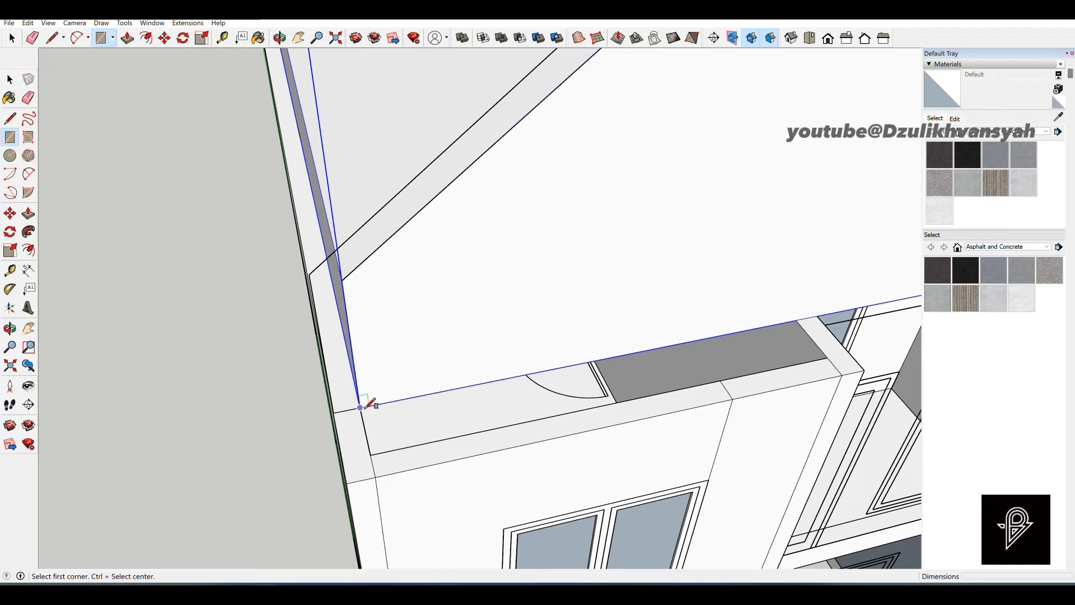
pyautogui.click(362, 408)
pyautogui.scroll(-3, 536, 442)
pyautogui.press('space')
pyautogui.scroll(-5, 511, 345)
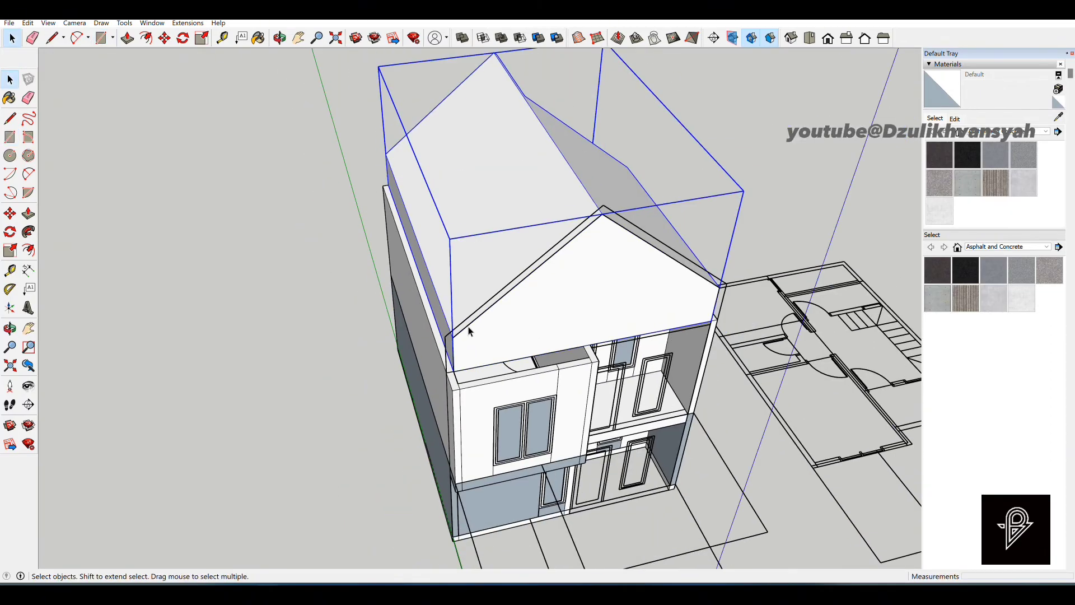
pyautogui.rightClick(462, 184)
pyautogui.click(487, 271)
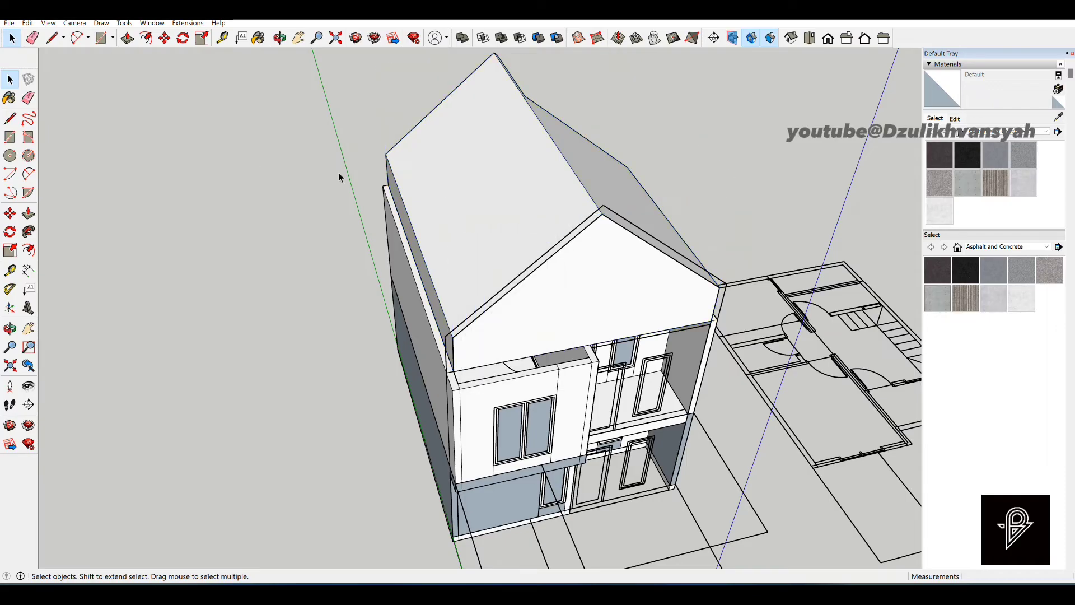
pyautogui.scroll(6, 506, 338)
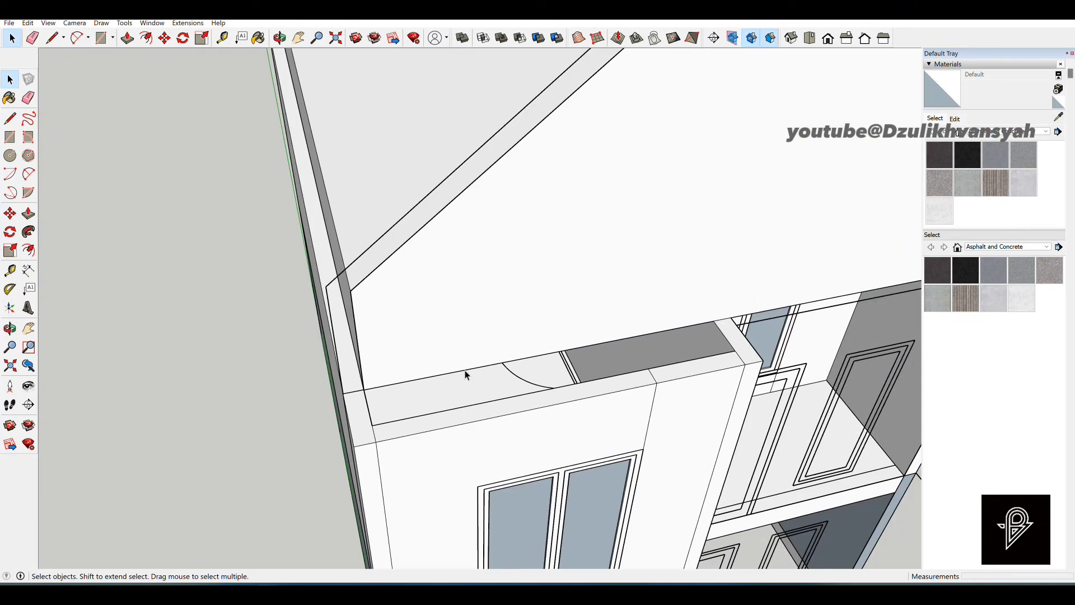
pyautogui.scroll(2, 467, 374)
pyautogui.scroll(-3, 475, 384)
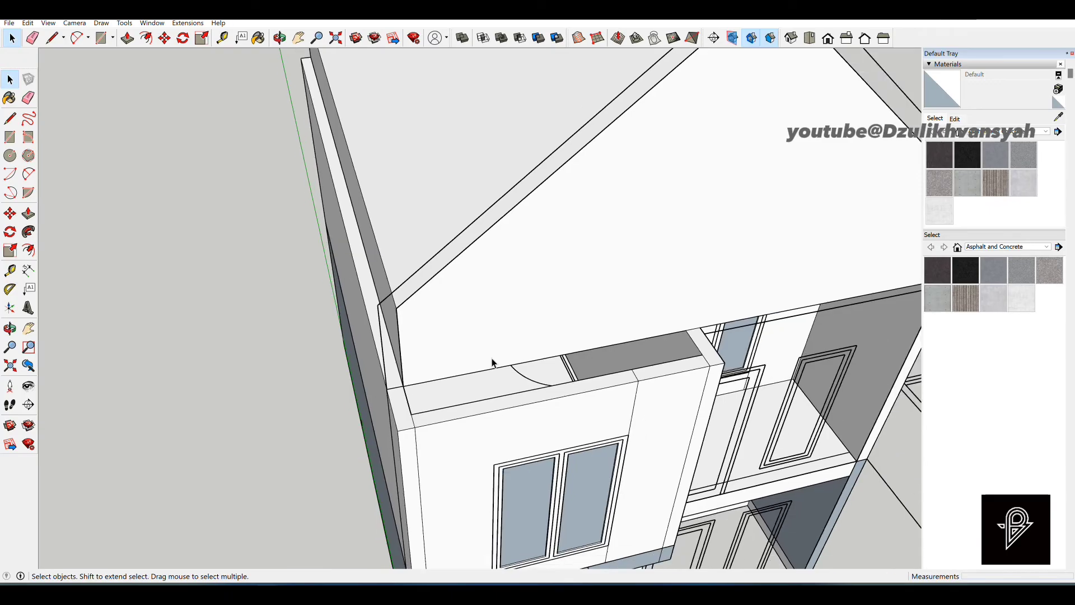
pyautogui.scroll(-3, 472, 390)
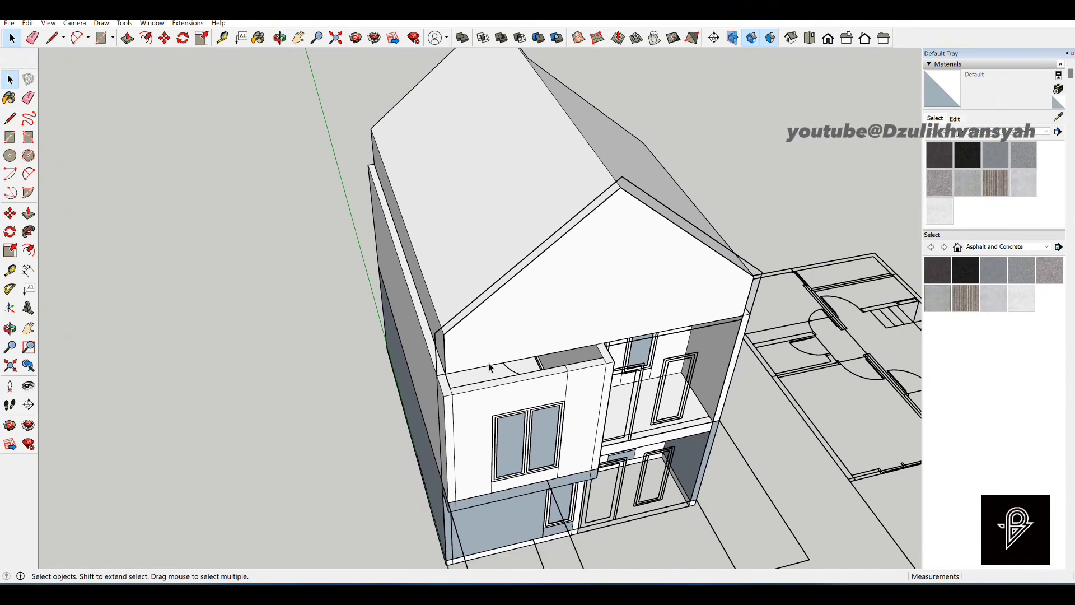
pyautogui.scroll(2, 485, 375)
pyautogui.scroll(-2, 486, 370)
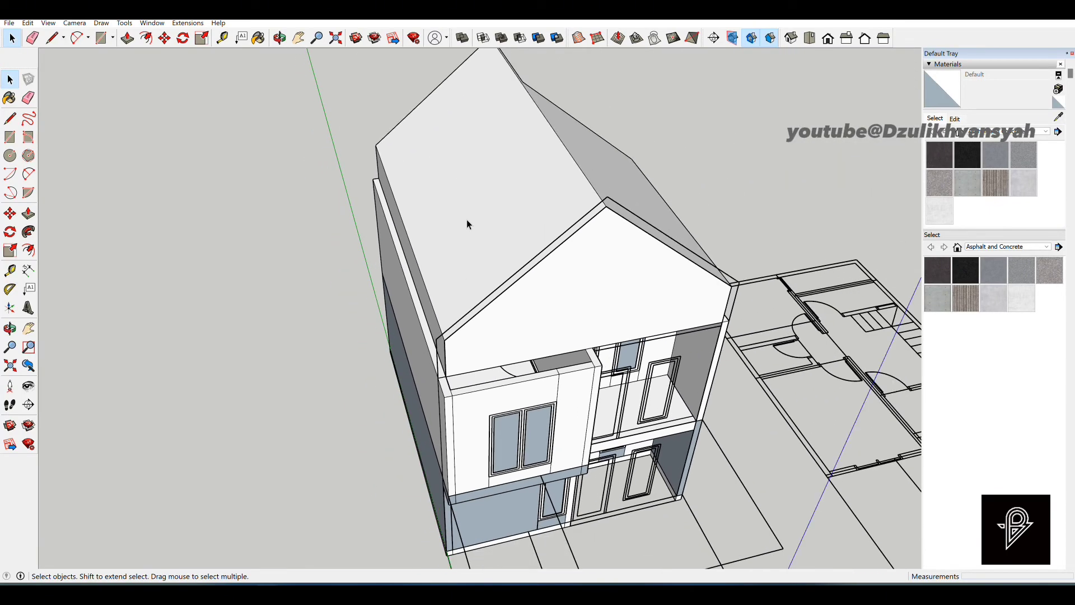
# Hide the roof group to expose the upper-floor rooms underneath.
pyautogui.rightClick(473, 180)
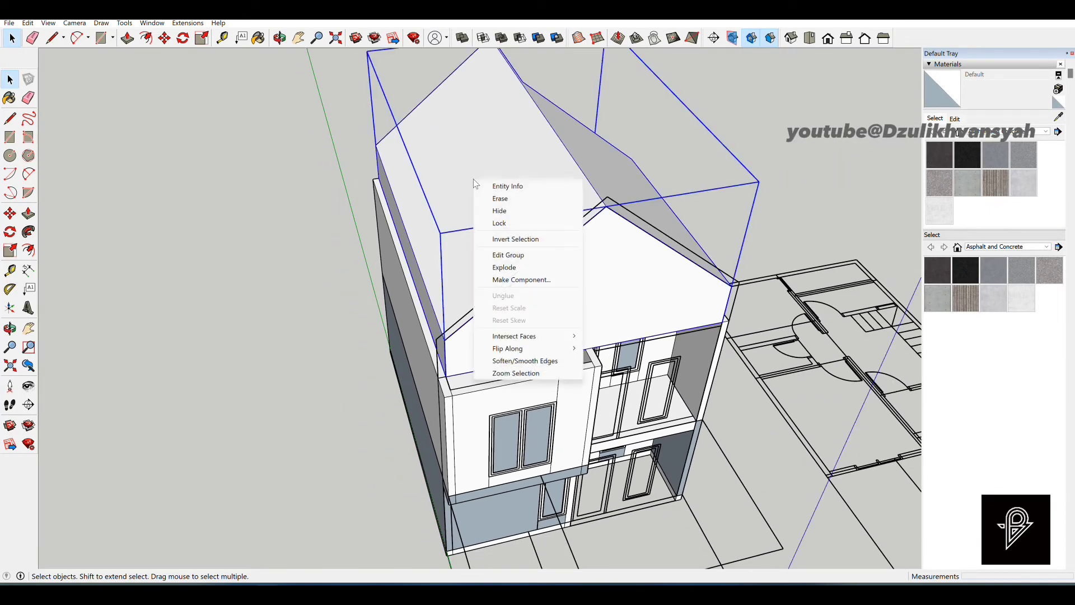
pyautogui.click(500, 211)
pyautogui.moveTo(527, 231); pyautogui.dragTo(118, 252, button='middle')
pyautogui.moveTo(324, 247); pyautogui.dragTo(381, 317, button='middle')
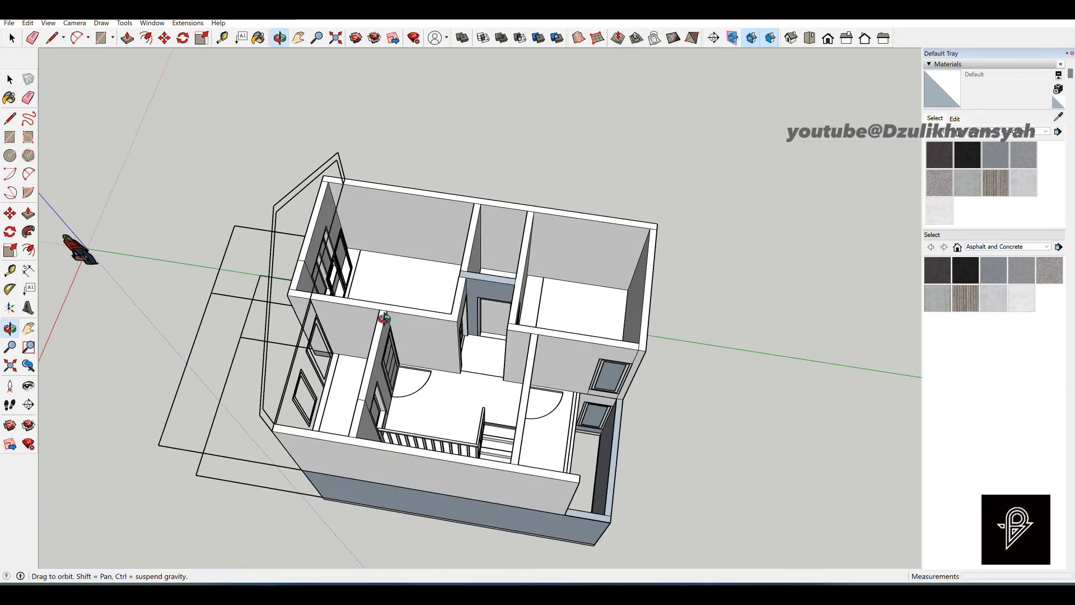
# Draw a rectangle between the inner wall corners over the front room and Push/Pull it into a ceiling slab.
pyautogui.press('r')
pyautogui.scroll(4, 364, 218)
pyautogui.click(332, 150)
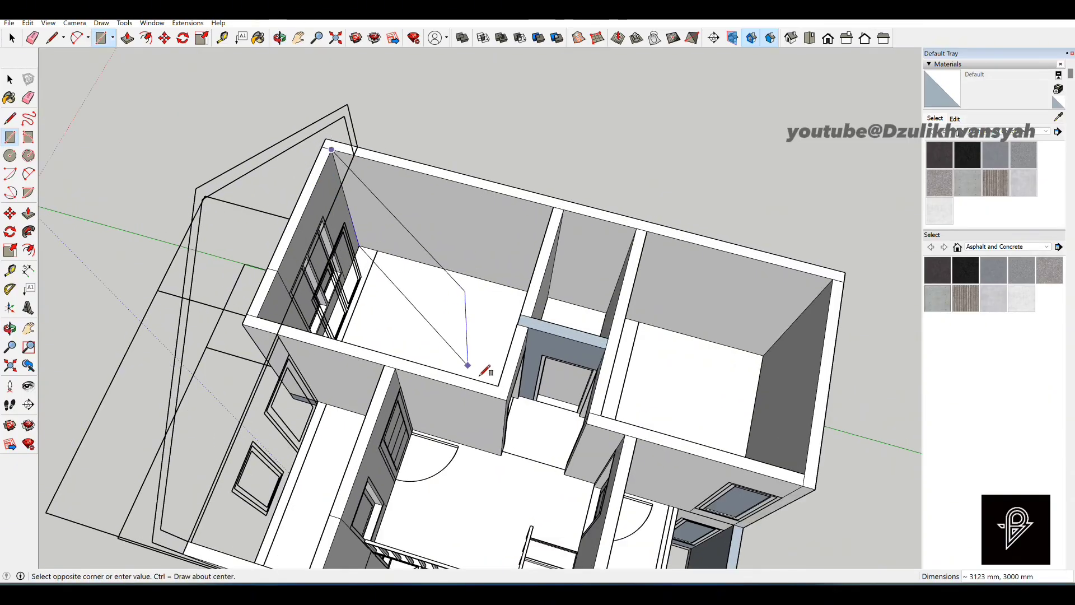
pyautogui.click(501, 381)
pyautogui.scroll(1, 513, 289)
pyautogui.press('p')
pyautogui.scroll(3, 493, 269)
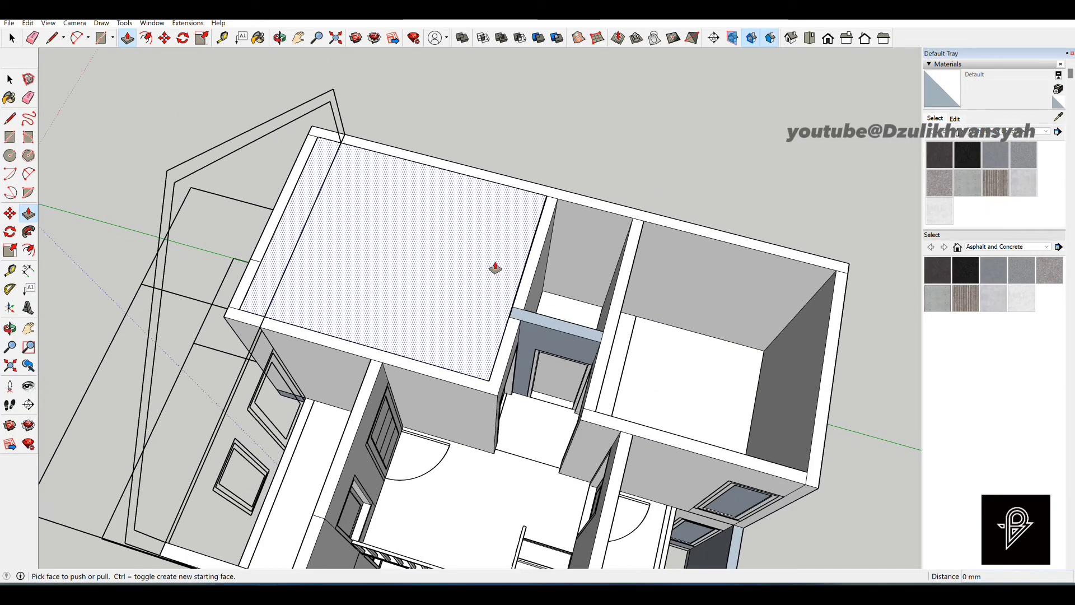
pyautogui.doubleClick(482, 243)
pyautogui.click(482, 242)
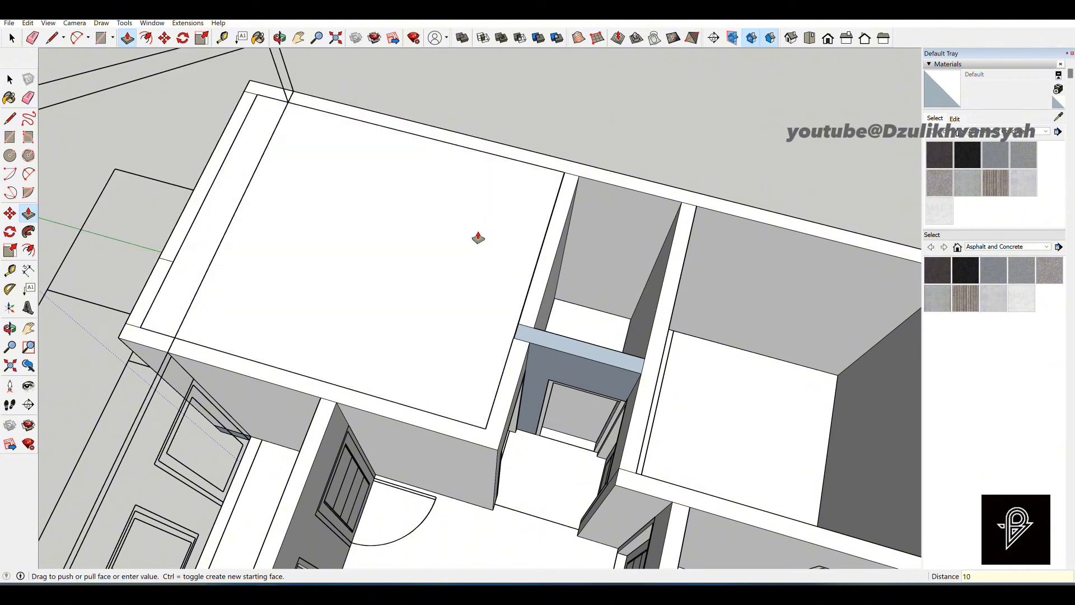
pyautogui.press('space')
# Make the front room's ceiling slab a group and open that group for editing.
pyautogui.scroll(-3, 470, 236)
pyautogui.click(469, 234)
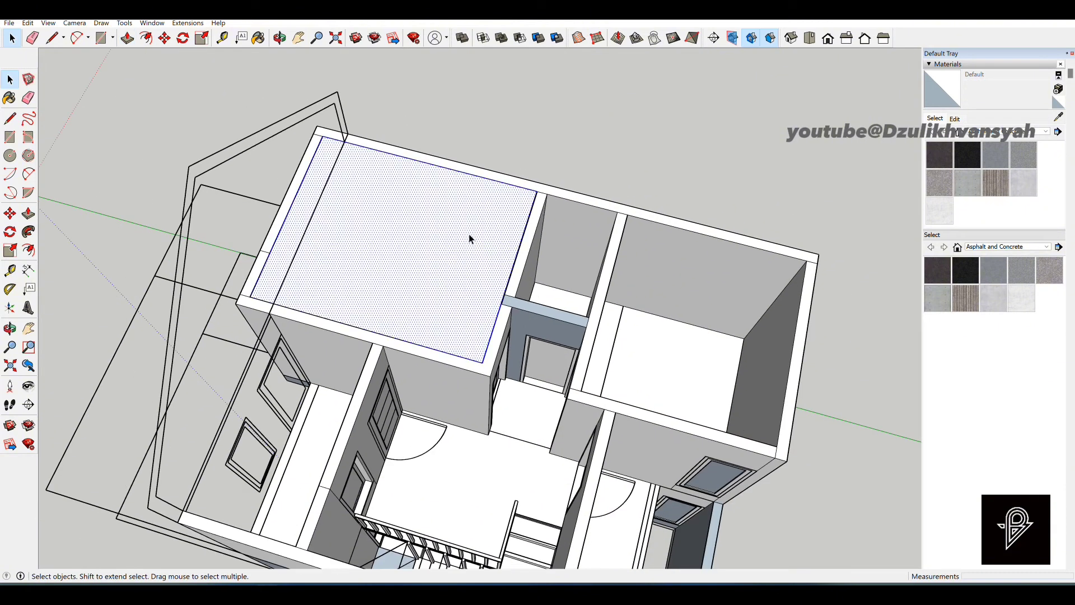
pyautogui.rightClick(469, 234)
pyautogui.click(521, 333)
pyautogui.scroll(-3, 385, 220)
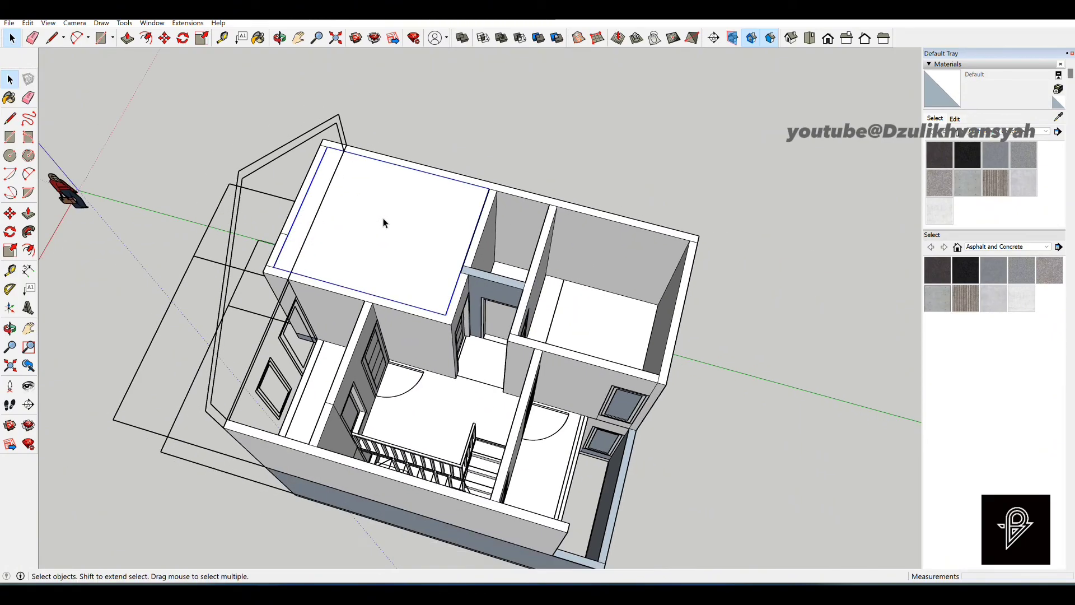
pyautogui.scroll(4, 519, 268)
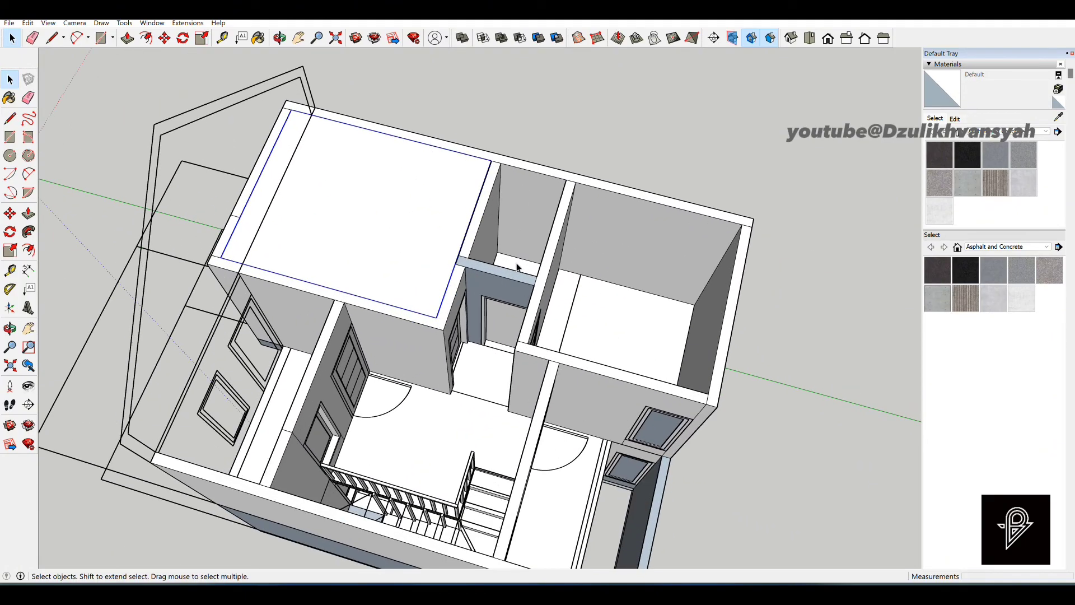
pyautogui.rightClick(413, 223)
pyautogui.click(460, 294)
pyautogui.scroll(-3, 462, 295)
# Draw ceiling rectangles between the inner wall corners over the small middle room and the rear room.
pyautogui.press('r')
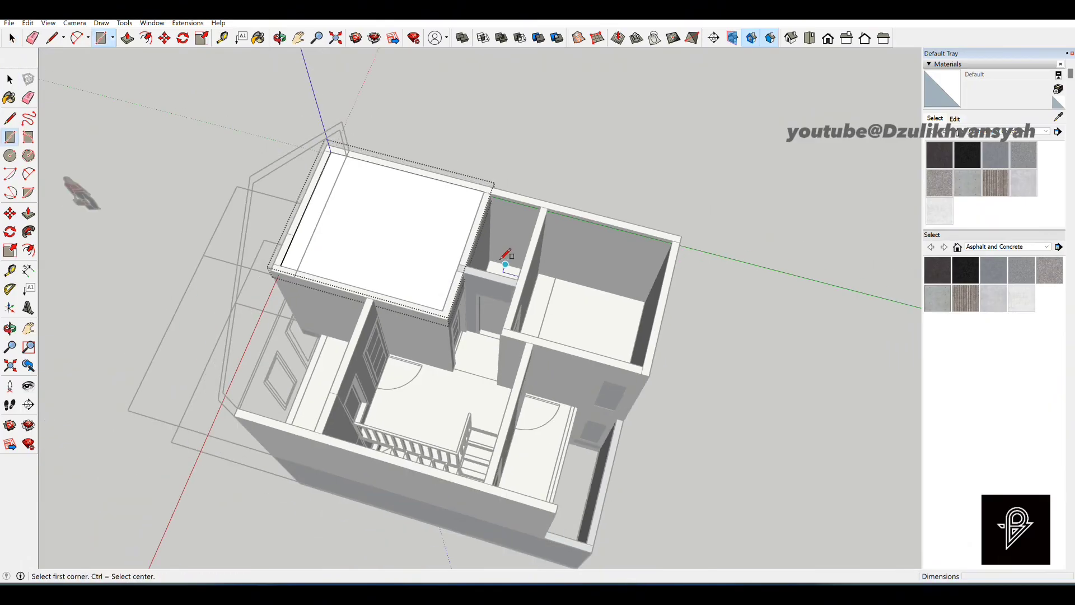
pyautogui.scroll(3, 458, 271)
pyautogui.click(462, 272)
pyautogui.click(582, 175)
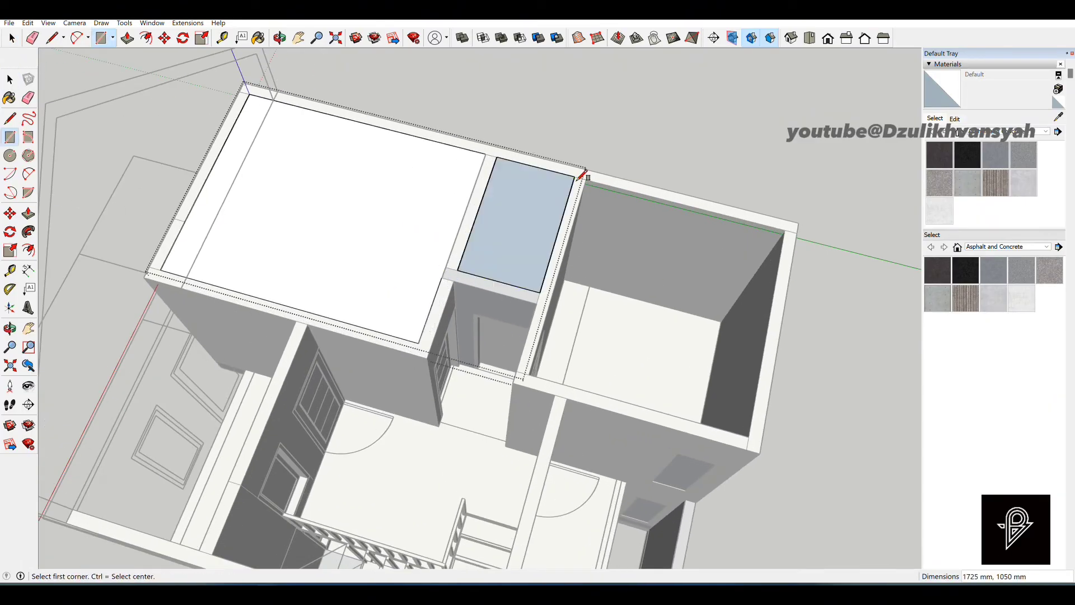
pyautogui.click(586, 179)
pyautogui.click(750, 435)
# Draw ceiling rectangles over the passage and the stair hall, and erase their shared edge to merge them into one face.
pyautogui.click(536, 304)
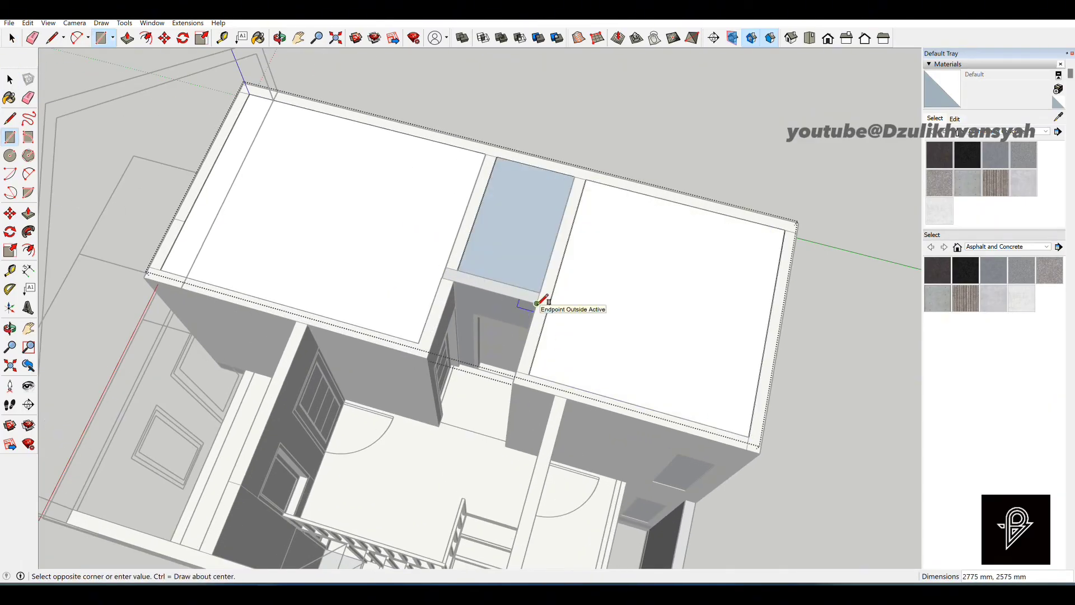
pyautogui.click(429, 358)
pyautogui.scroll(-3, 443, 308)
pyautogui.click(475, 506)
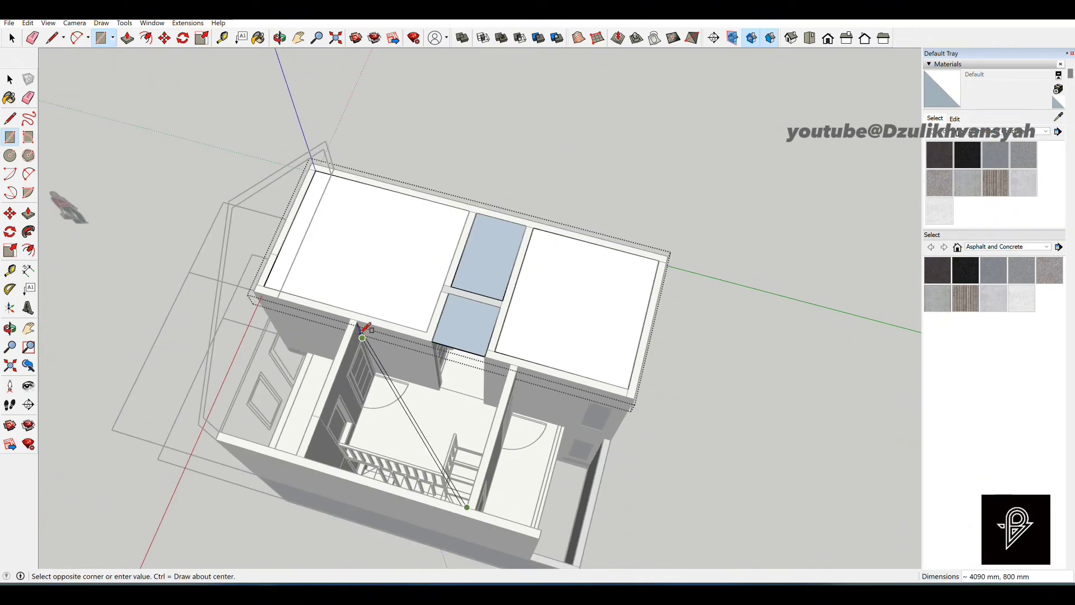
pyautogui.click(357, 321)
pyautogui.scroll(2, 402, 340)
pyautogui.press('e')
pyautogui.click(477, 347)
pyautogui.press('space')
# Push/Pull the merged hall ceiling 100 mm and thicken the small middle room's and rear room's ceiling faces as well.
pyautogui.scroll(3, 476, 348)
pyautogui.press('p')
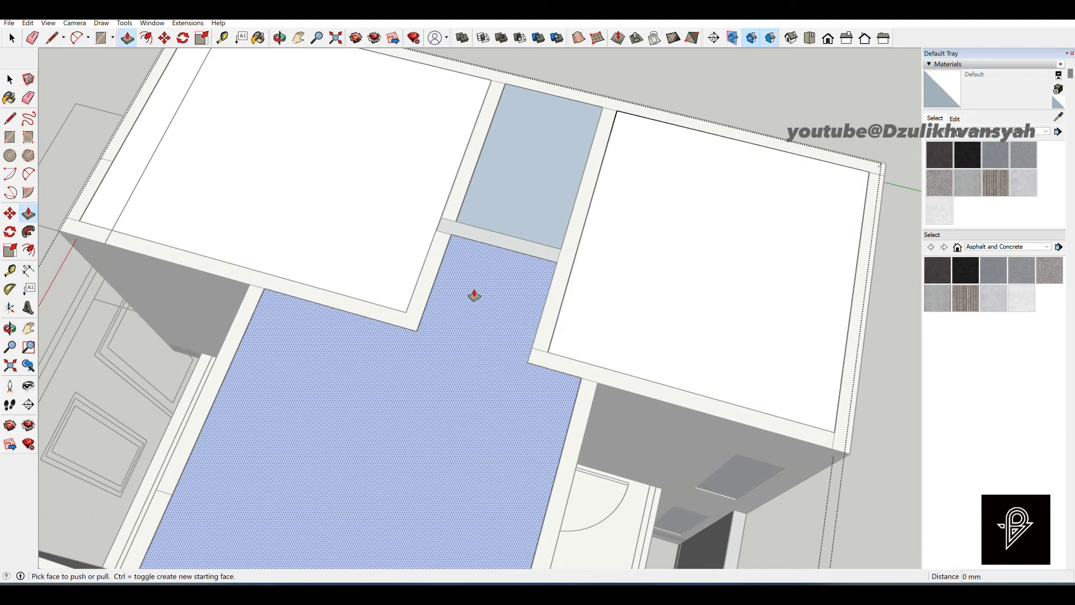
pyautogui.click(474, 300)
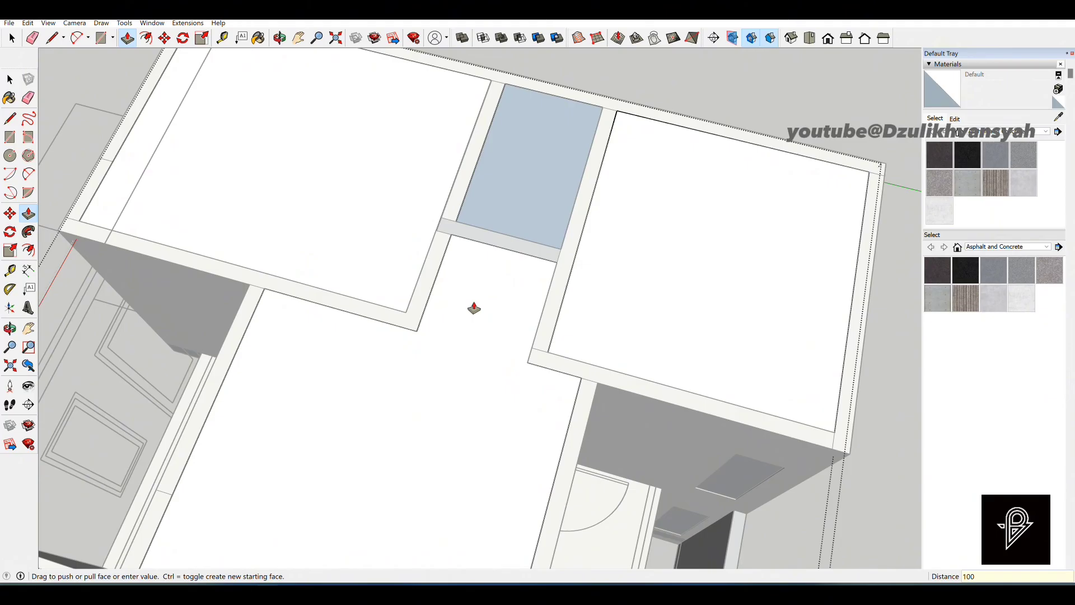
pyautogui.doubleClick(501, 197)
pyautogui.doubleClick(636, 231)
pyautogui.hotkey('ctrl', 'z')
pyautogui.click(636, 238)
pyautogui.write('1')
pyautogui.press('space')
# Check the ceiling slabs from the front of the house and close the ceiling group.
pyautogui.scroll(-3, 633, 268)
pyautogui.moveTo(599, 308); pyautogui.dragTo(509, 331, button='middle')
pyautogui.scroll(3, 495, 272)
pyautogui.scroll(-4, 436, 328)
pyautogui.scroll(2, 434, 346)
pyautogui.scroll(-1, 432, 345)
pyautogui.press('Escape')
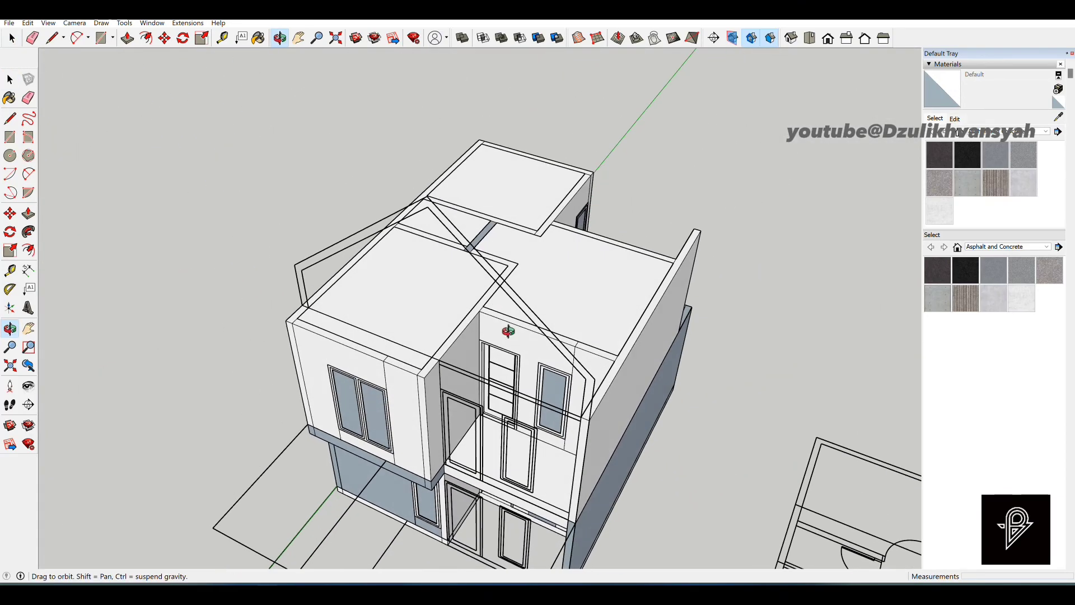
# Unhide all hidden geometry to bring back the roof volume.
pyautogui.moveTo(473, 272); pyautogui.dragTo(473, 272, button='middle')
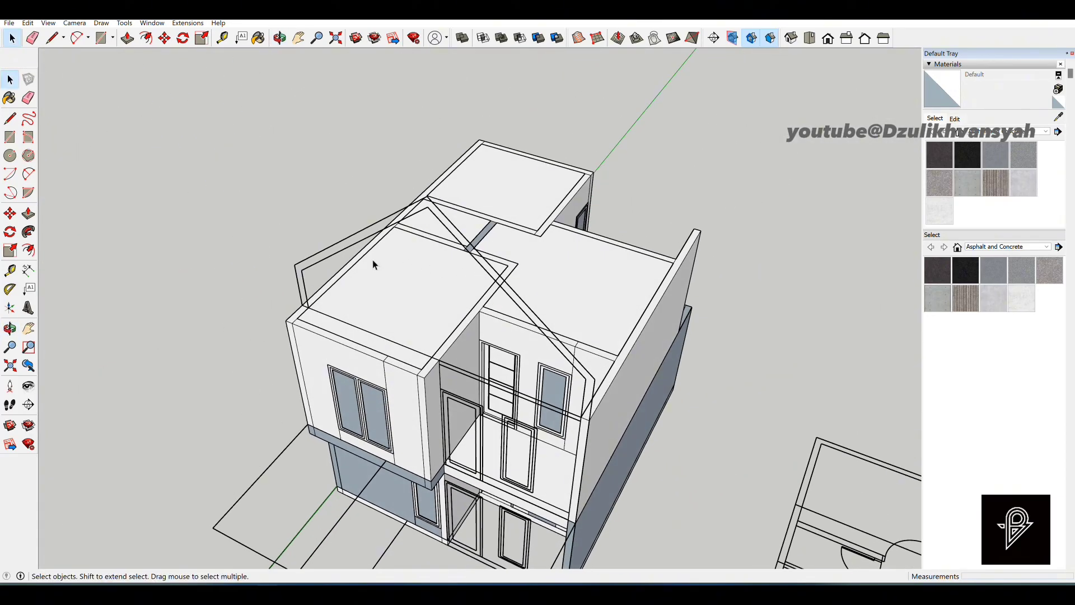
pyautogui.click(33, 24)
pyautogui.moveTo(186, 196)
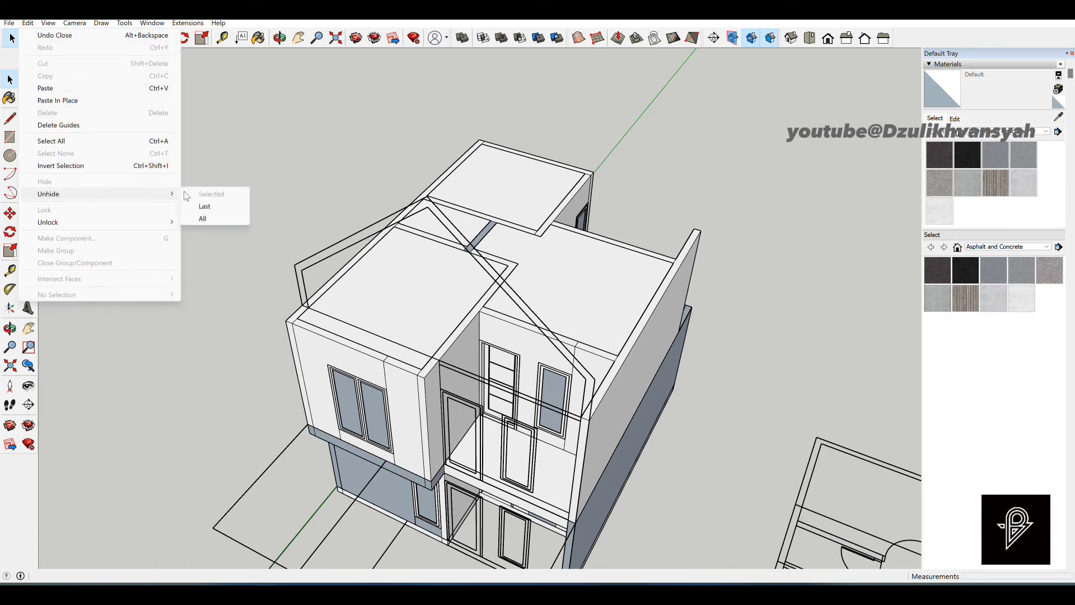
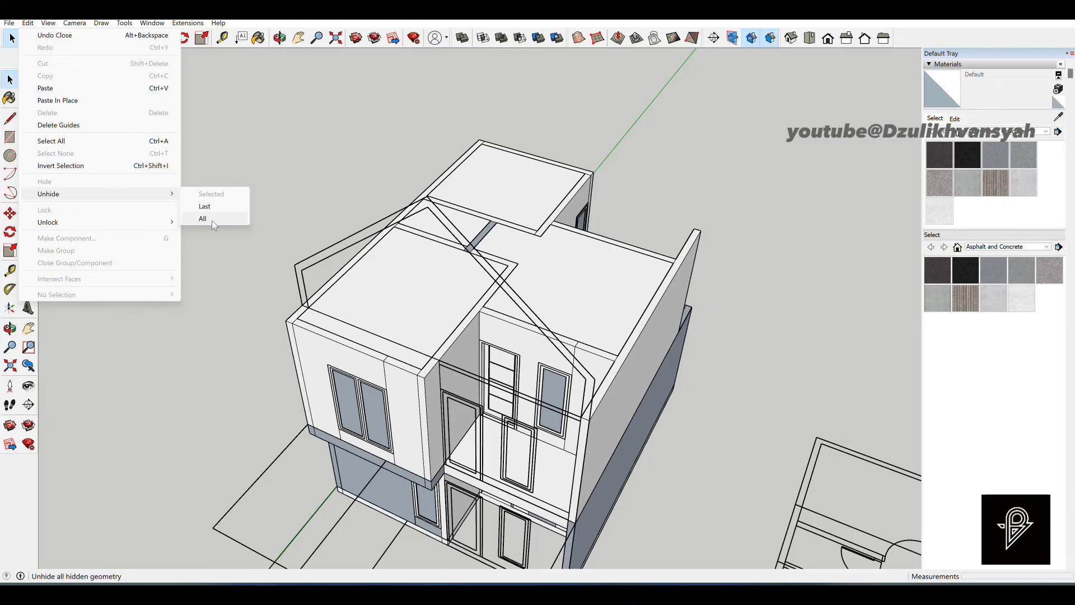
pyautogui.click(215, 225)
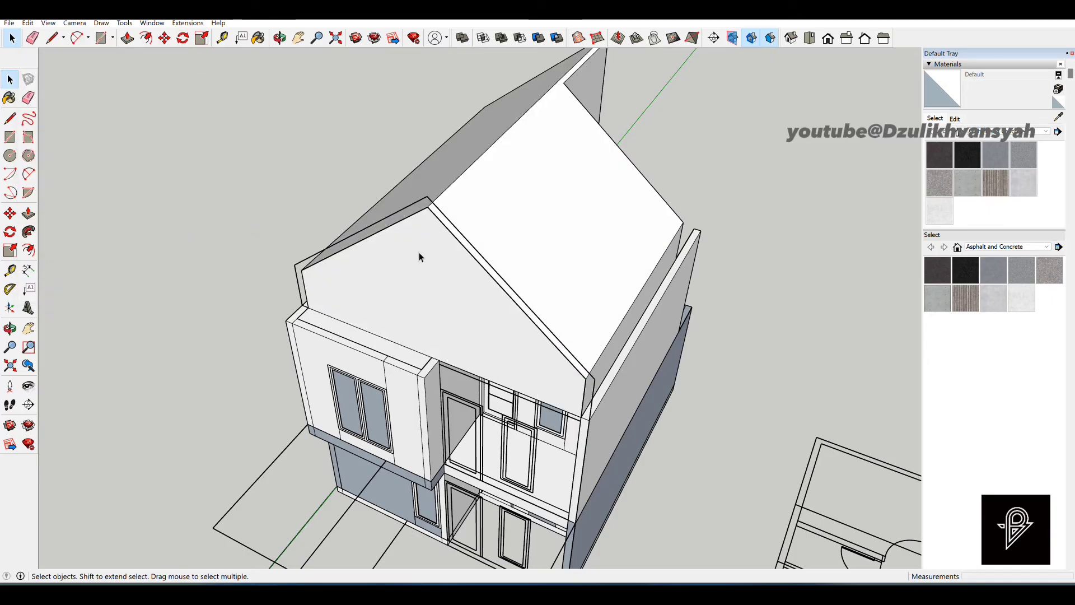
# Trace the border around the front gable with lines through its eave and ridge corners to close it as a face.
pyautogui.scroll(-2, 423, 254)
pyautogui.moveTo(413, 305)
pyautogui.mouseDown(button='middle')
pyautogui.moveTo(622, 250)
pyautogui.moveTo(540, 252)
pyautogui.moveTo(415, 321)
pyautogui.moveTo(363, 331)
pyautogui.moveTo(328, 302)
pyautogui.mouseUp(button='middle')
pyautogui.scroll(3, 621, 251)
pyautogui.press('r')
pyautogui.scroll(4, 198, 286)
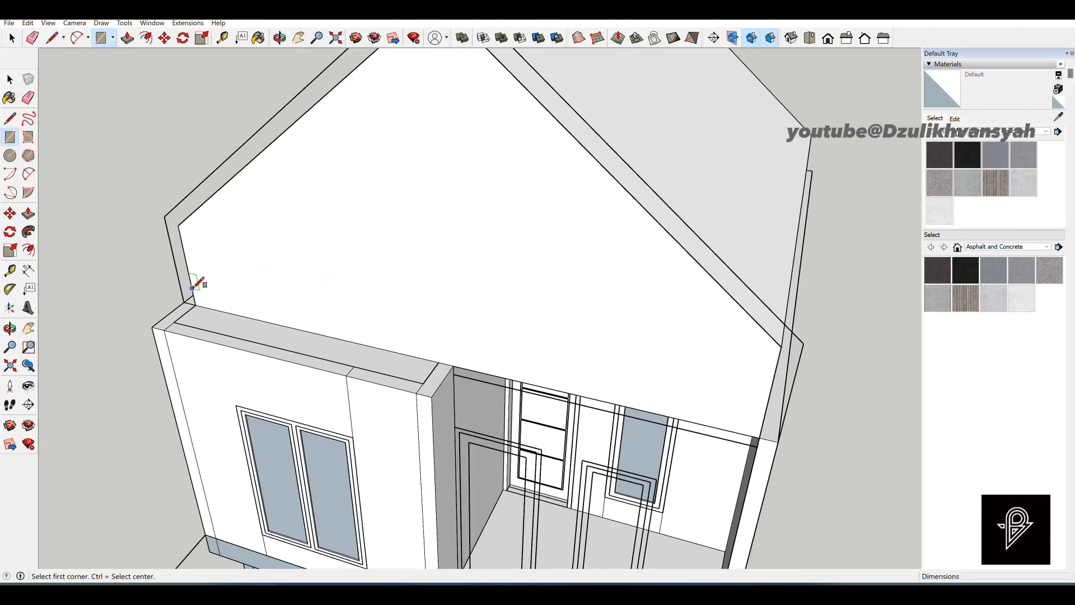
pyautogui.scroll(1, 183, 305)
pyautogui.press('l')
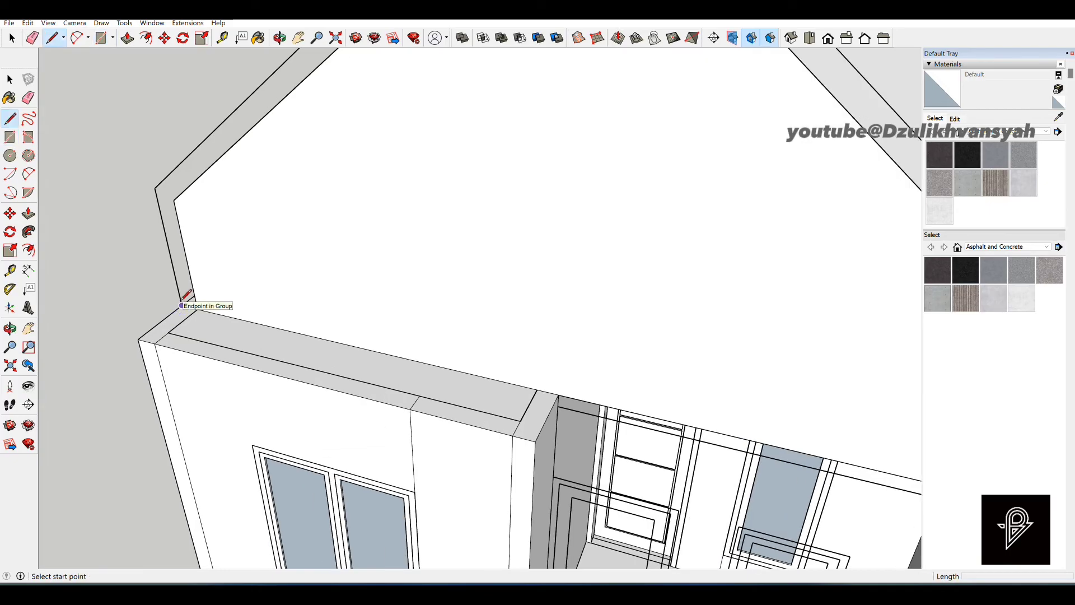
pyautogui.click(182, 306)
pyautogui.moveTo(199, 287); pyautogui.dragTo(196, 237, button='middle')
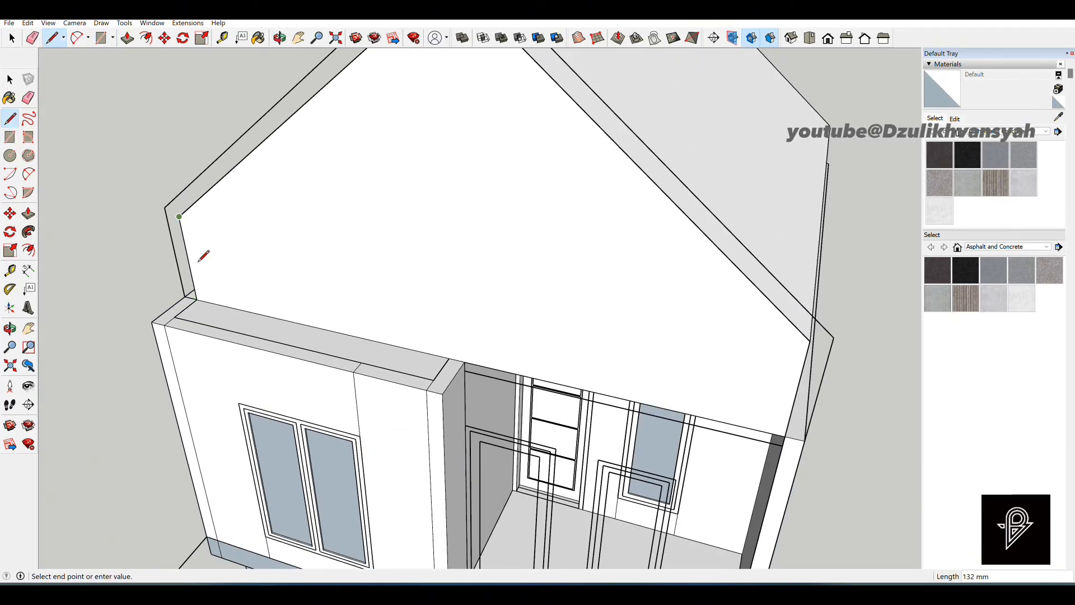
pyautogui.scroll(-2, 204, 255)
pyautogui.click(354, 80)
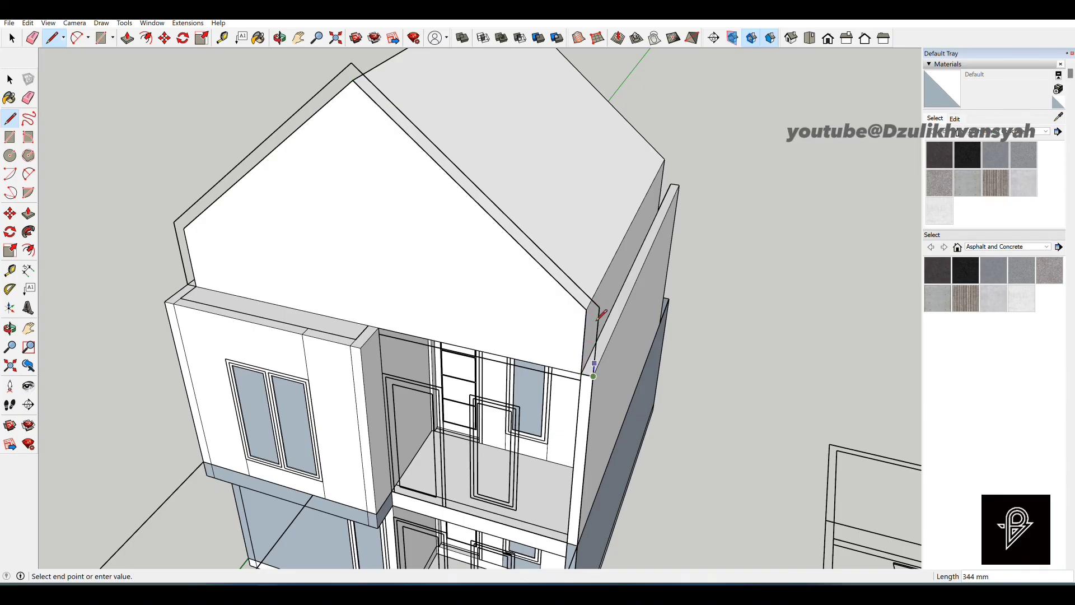
pyautogui.click(600, 306)
pyautogui.click(188, 284)
pyautogui.press('space')
# Push/Pull the gable border face forward until it is flush with the projecting upper-floor front wall.
pyautogui.scroll(-1, 229, 230)
pyautogui.press('p')
pyautogui.scroll(1, 230, 231)
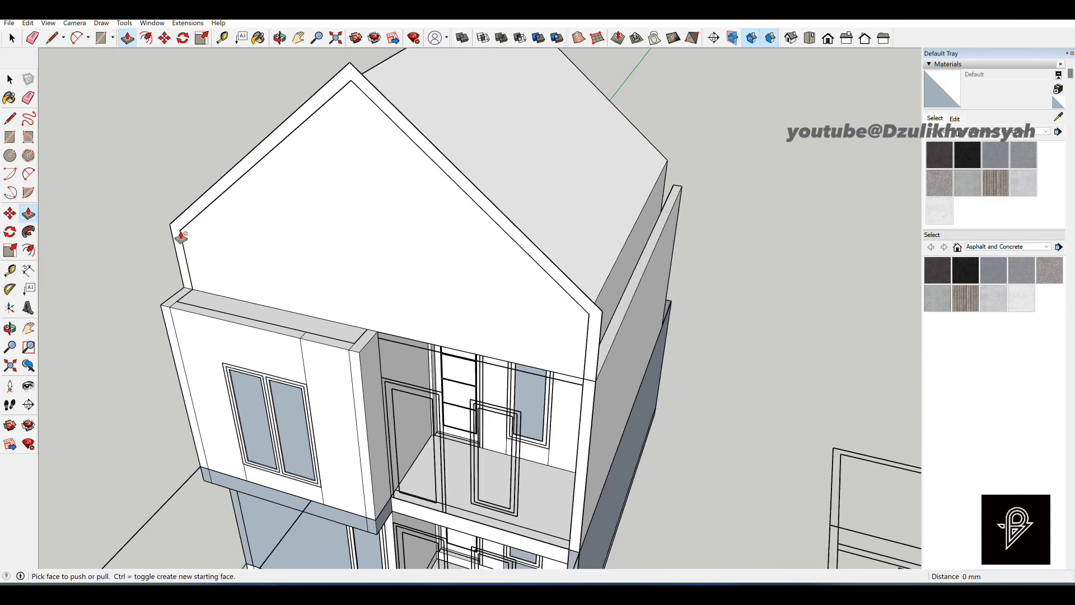
pyautogui.scroll(1, 178, 239)
pyautogui.click(181, 247)
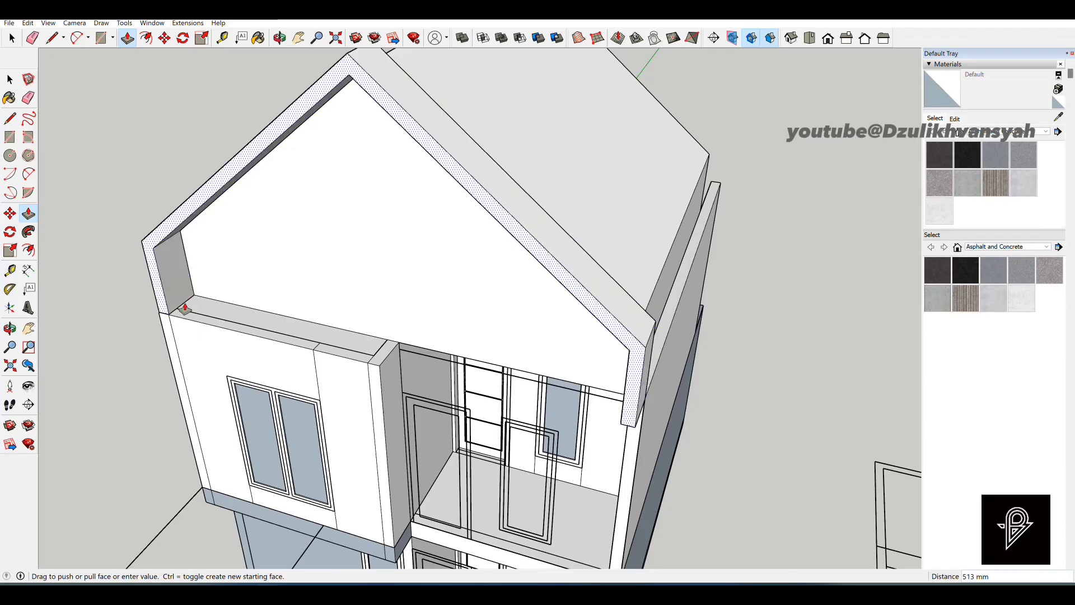
pyautogui.click(170, 315)
# Push/Pull the underside of the gable frame's leg beside the balcony down to the base of the house.
pyautogui.scroll(-3, 385, 280)
pyautogui.moveTo(439, 297); pyautogui.dragTo(523, 137, button='middle')
pyautogui.scroll(1, 523, 139)
pyautogui.press('p')
pyautogui.click(527, 149)
pyautogui.scroll(-2, 527, 148)
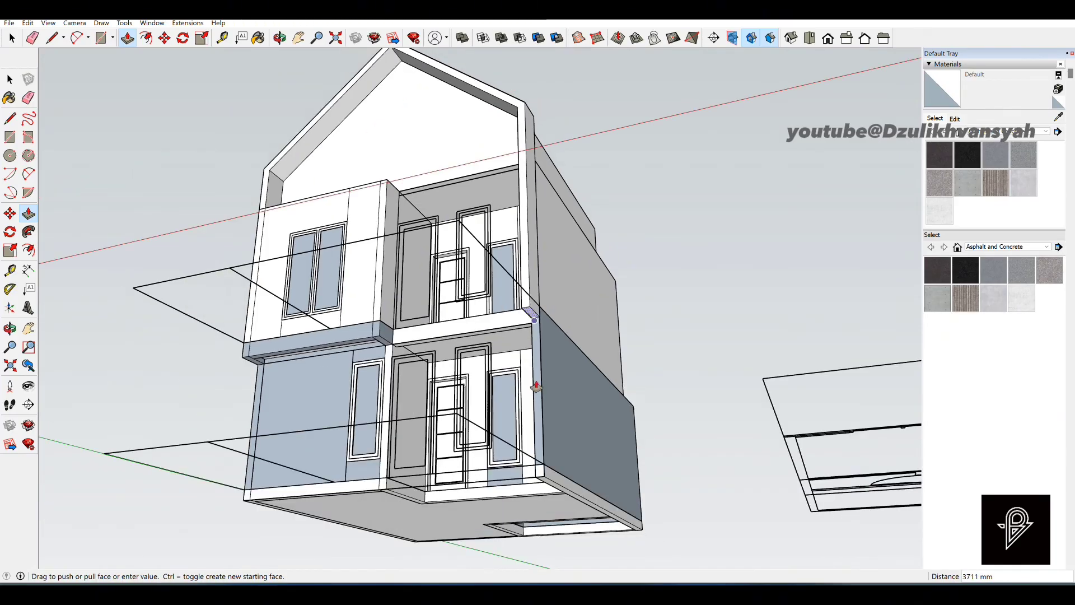
pyautogui.press('space')
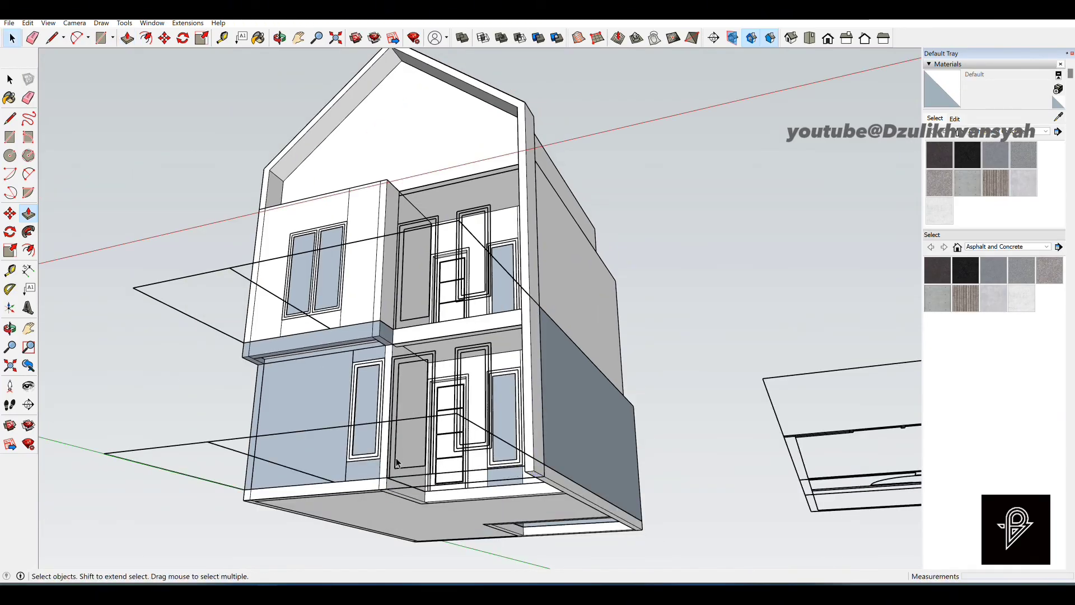
# Select the whole gable frame with its long leg and make it a group.
pyautogui.moveTo(434, 245); pyautogui.dragTo(366, 120, button='middle')
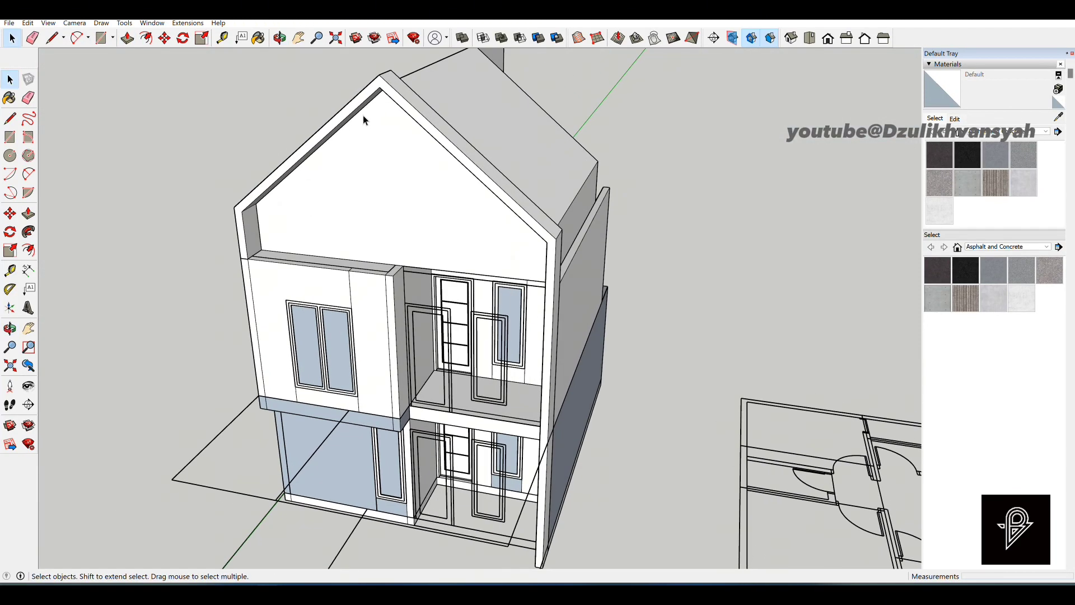
pyautogui.tripleClick(374, 98)
pyautogui.rightClick(373, 95)
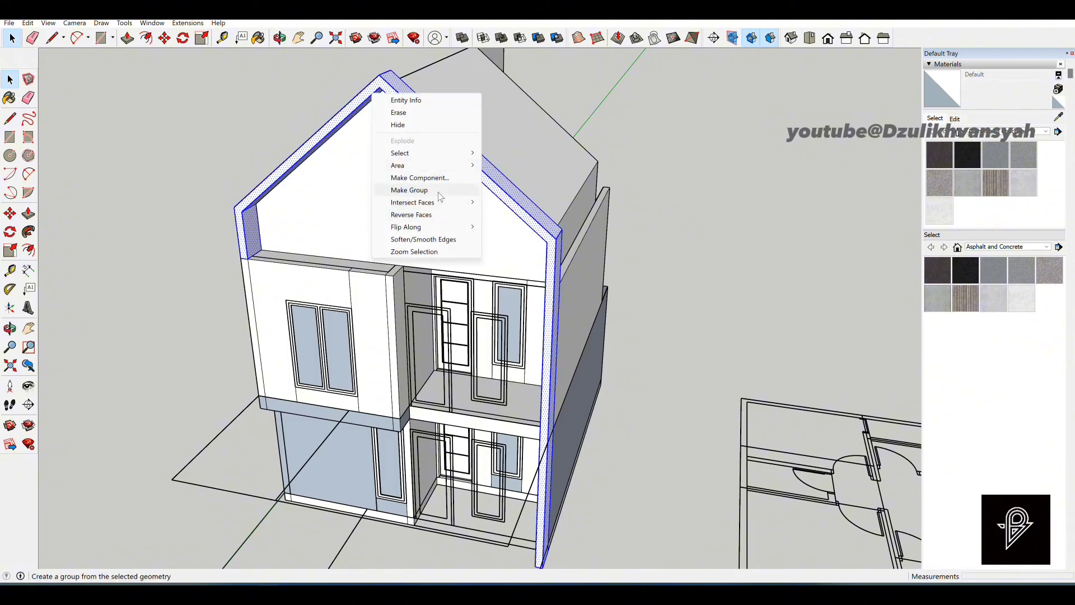
pyautogui.click(409, 190)
# Draw a rectangle over the beam strip above the upper balcony and Push/Pull it out 500 mm as a canopy.
pyautogui.moveTo(440, 196); pyautogui.dragTo(410, 236, button='middle')
pyautogui.scroll(3, 494, 230)
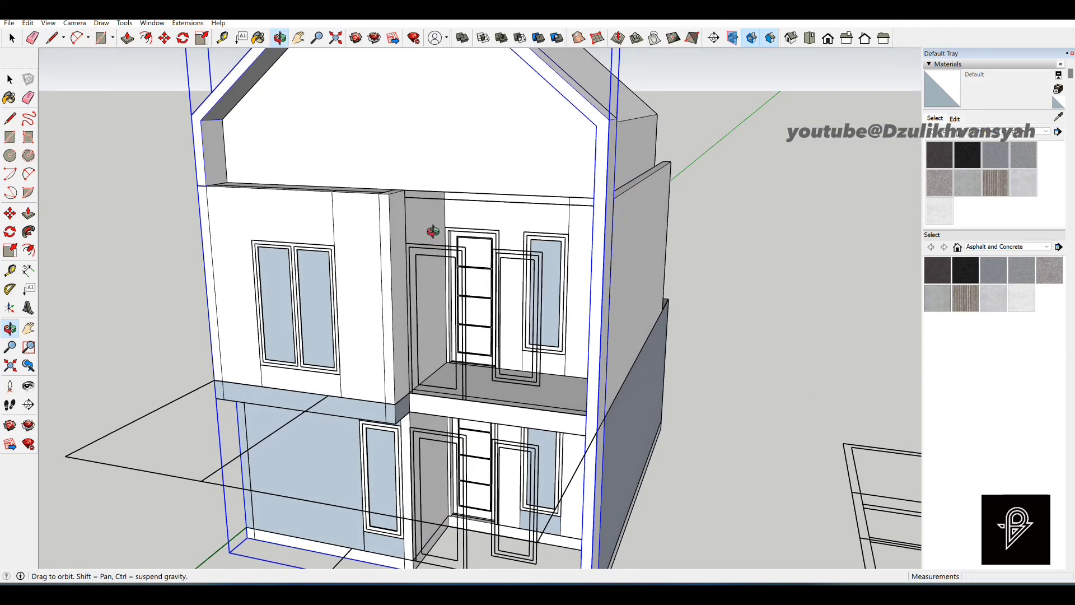
pyautogui.moveTo(503, 234); pyautogui.dragTo(394, 68, button='middle')
pyautogui.scroll(3, 470, 233)
pyautogui.scroll(2, 375, 85)
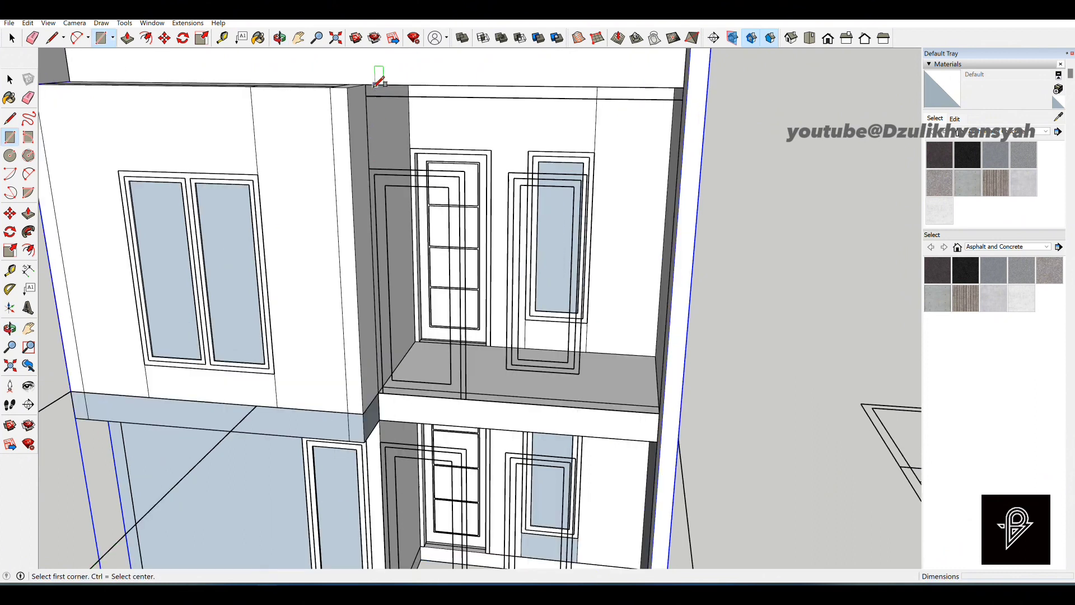
pyautogui.scroll(3, 652, 90)
pyautogui.click(702, 104)
pyautogui.scroll(-3, 686, 109)
pyautogui.write('p')
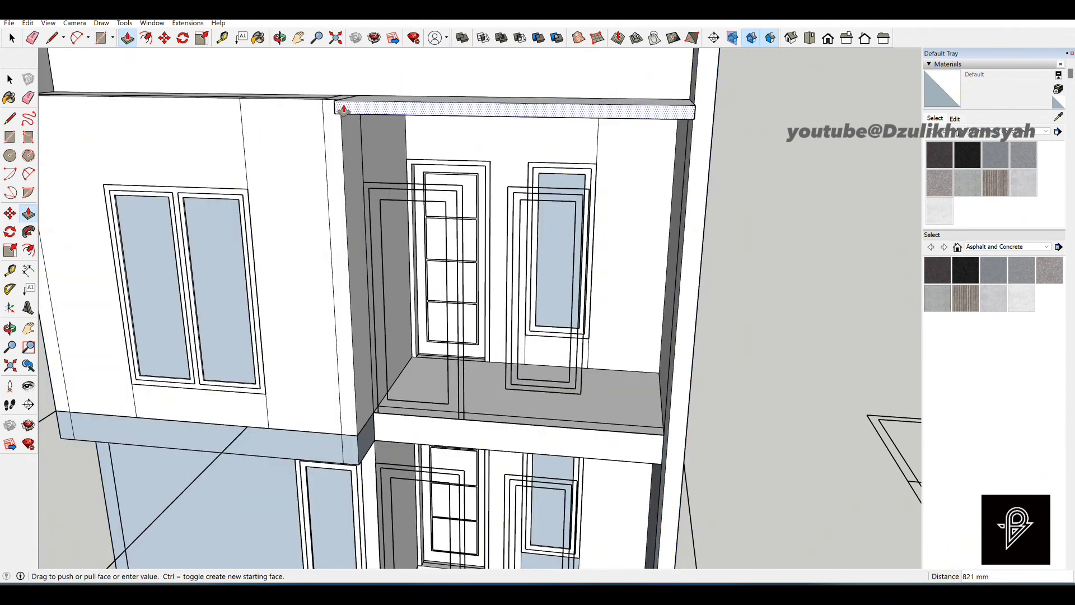
pyautogui.write('500')
pyautogui.press('Return')
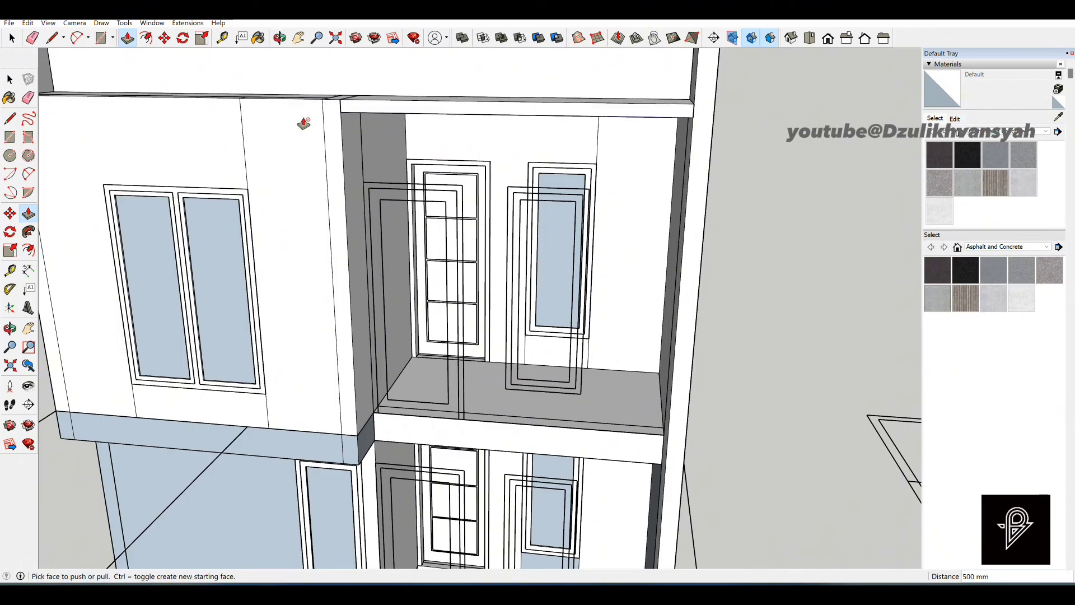
# Select the canopy slab above the upper balcony and make it a group.
pyautogui.scroll(-4, 446, 204)
pyautogui.moveTo(446, 204); pyautogui.dragTo(343, 60, button='middle')
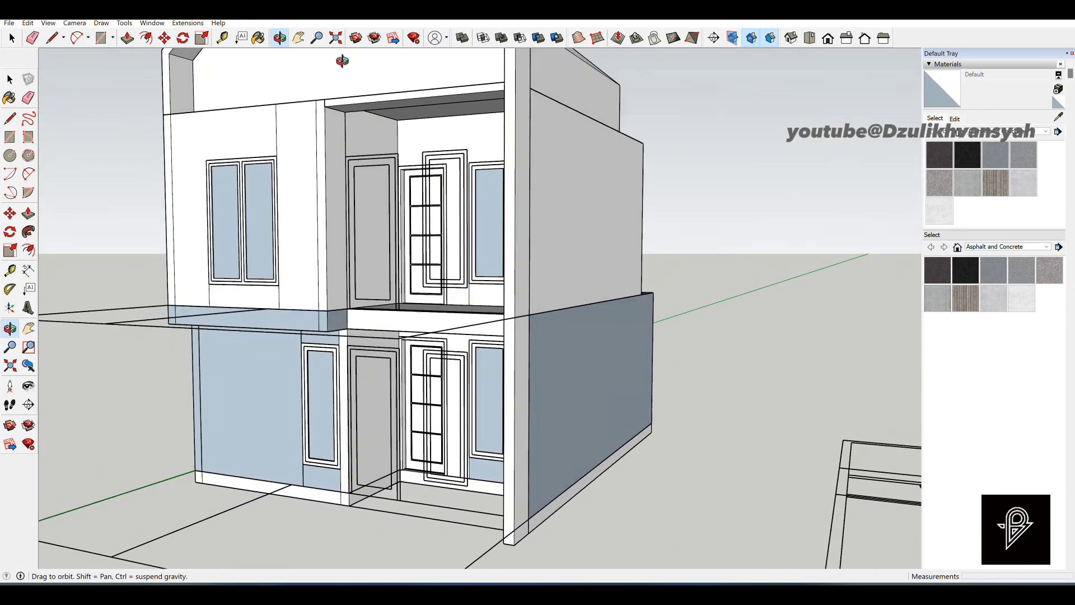
pyautogui.scroll(3, 356, 103)
pyautogui.moveTo(355, 103); pyautogui.dragTo(480, 167, button='middle')
pyautogui.press('space')
pyautogui.scroll(-2, 459, 169)
pyautogui.click(459, 169)
pyautogui.rightClick(461, 172)
pyautogui.click(501, 265)
# Draw a rectangle covering the ground-floor terrace in front of the entrance door, between the side walls.
pyautogui.scroll(-2, 501, 298)
pyautogui.scroll(-3, 501, 299)
pyautogui.moveTo(501, 298); pyautogui.dragTo(324, 391, button='middle')
pyautogui.scroll(-2, 417, 339)
pyautogui.scroll(2, 311, 396)
pyautogui.scroll(3, 346, 404)
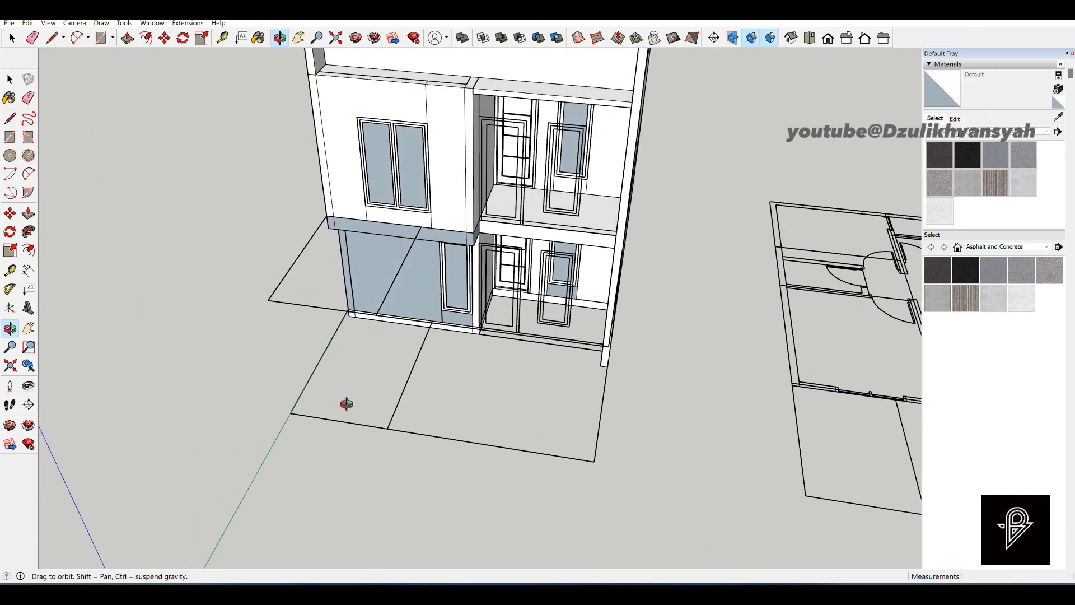
pyautogui.press('r')
pyautogui.scroll(2, 312, 412)
pyautogui.scroll(5, 638, 288)
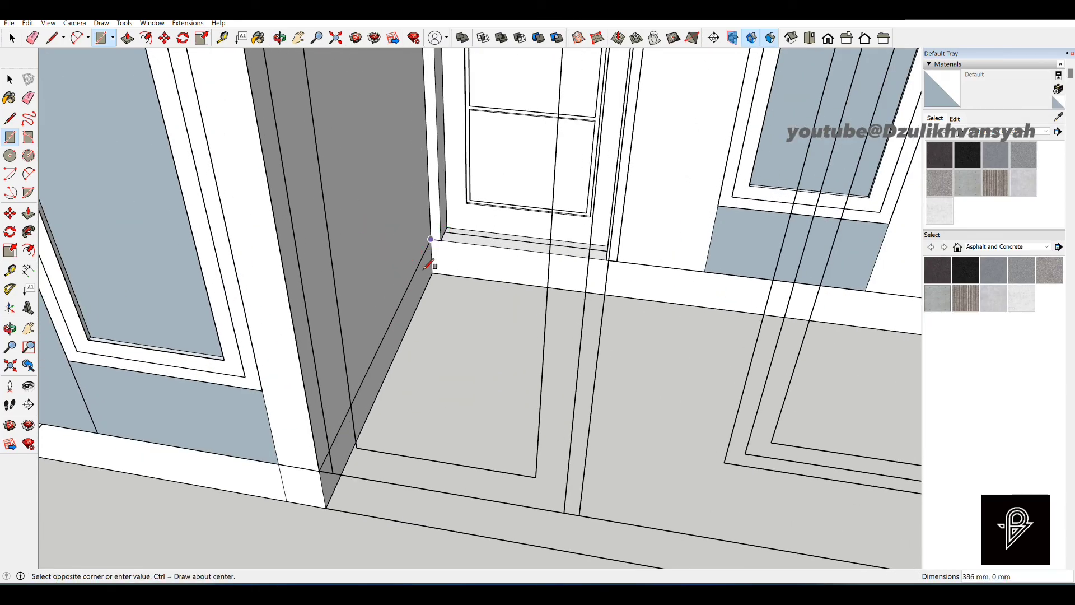
pyautogui.scroll(-1, 430, 263)
pyautogui.scroll(-2, 903, 322)
pyautogui.press('p')
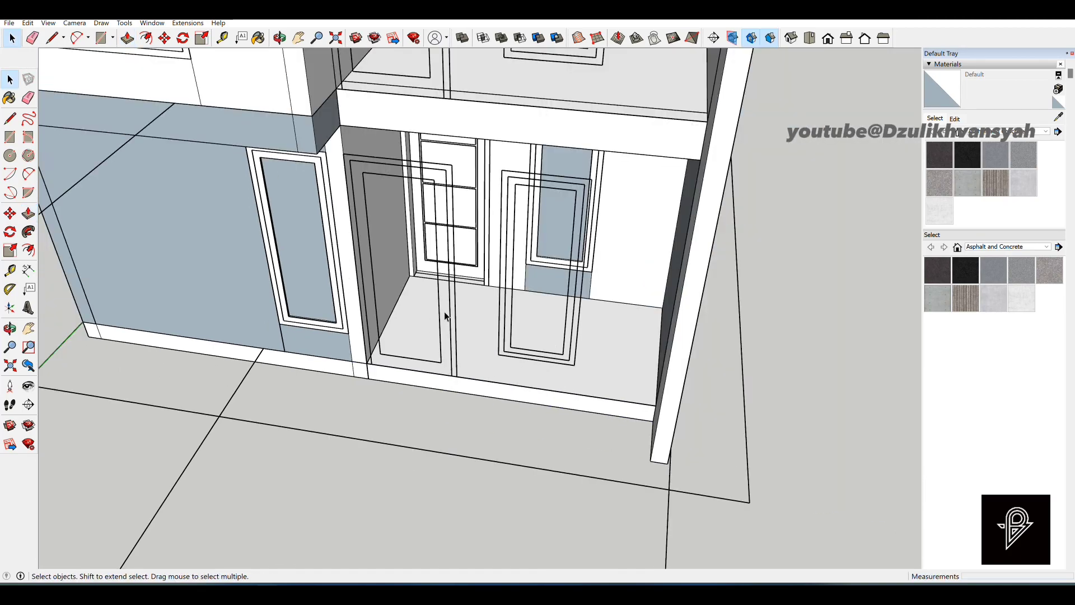
# Push/Pull the terrace floor face by 30 mm.
pyautogui.scroll(5, 459, 316)
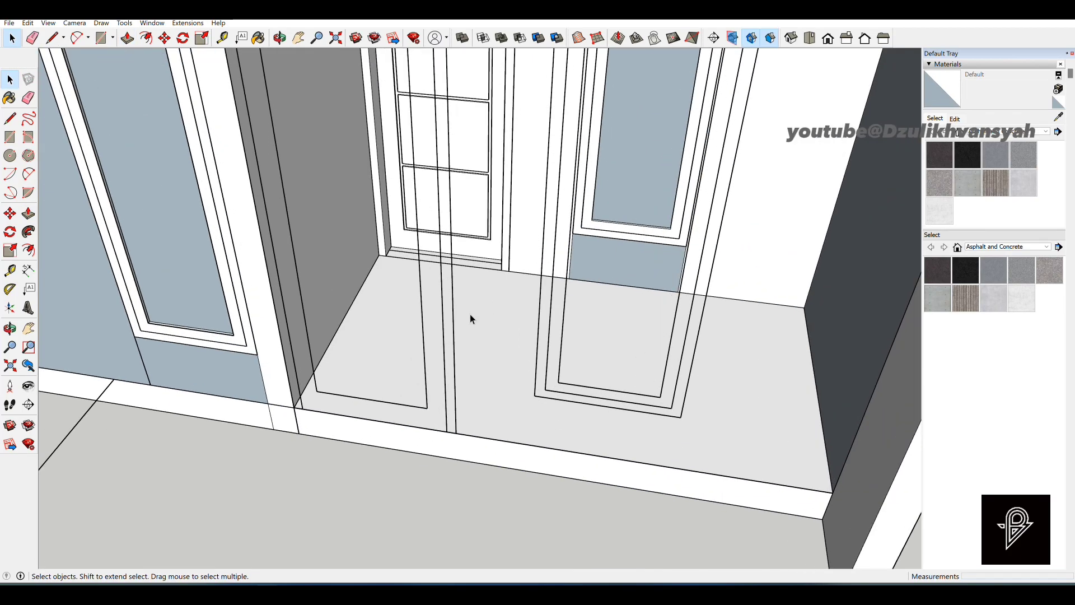
pyautogui.scroll(2, 486, 262)
pyautogui.scroll(-1, 491, 272)
pyautogui.press('p')
pyautogui.click(496, 298)
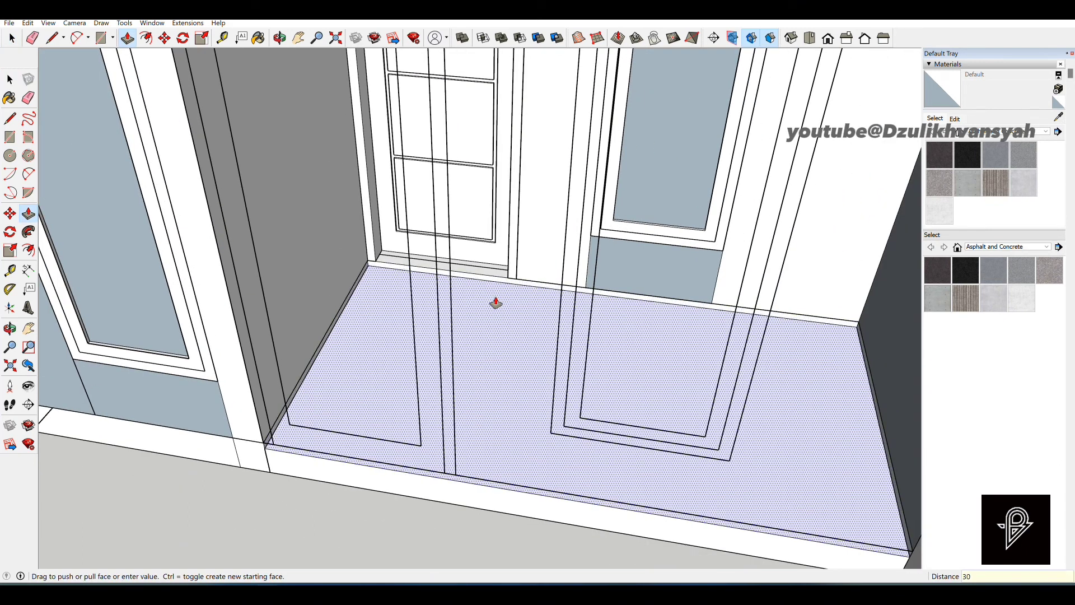
pyautogui.write('30')
pyautogui.press('Return')
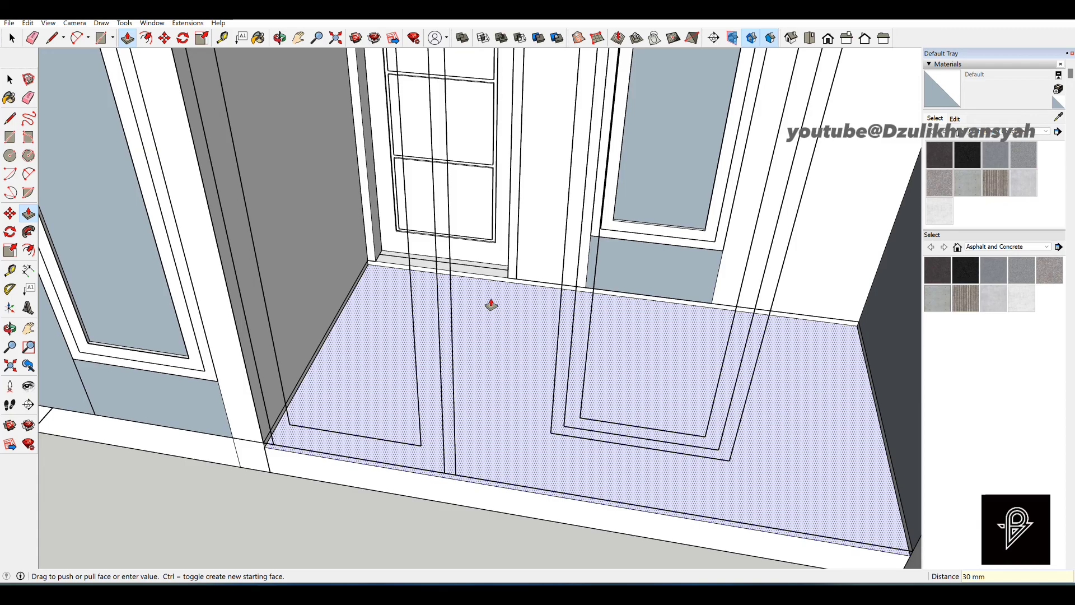
# Select the terrace floor slab and make it a group.
pyautogui.press('space')
pyautogui.scroll(-4, 491, 305)
pyautogui.doubleClick(493, 320)
pyautogui.rightClick(493, 321)
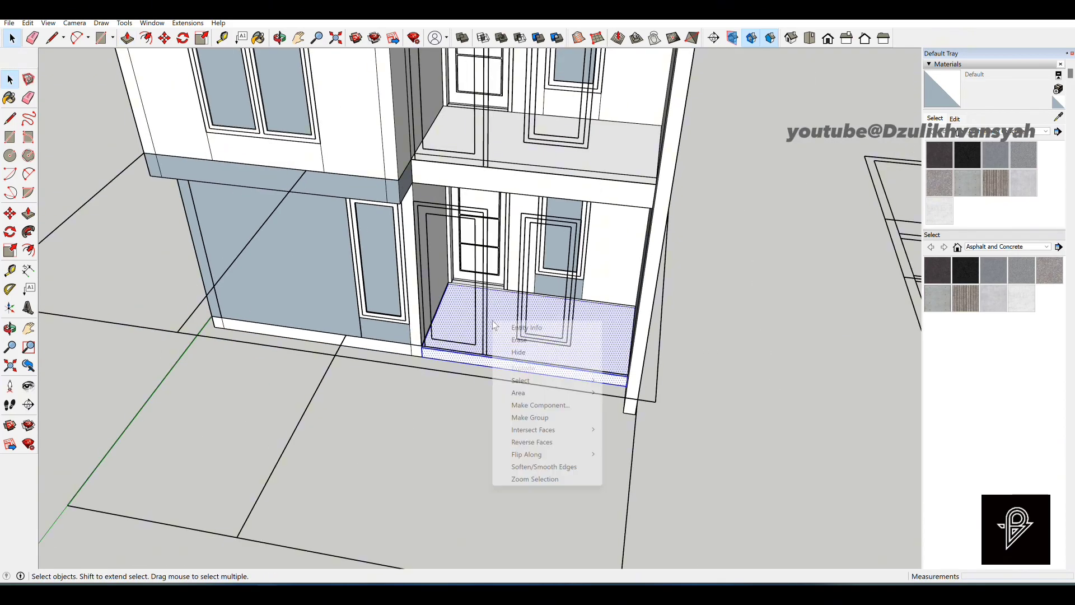
pyautogui.click(513, 417)
# Draw a small rectangle on the plinth's outer front corner and Push/Pull it along the garden side to the front site boundary.
pyautogui.scroll(-3, 493, 244)
pyautogui.scroll(2, 417, 416)
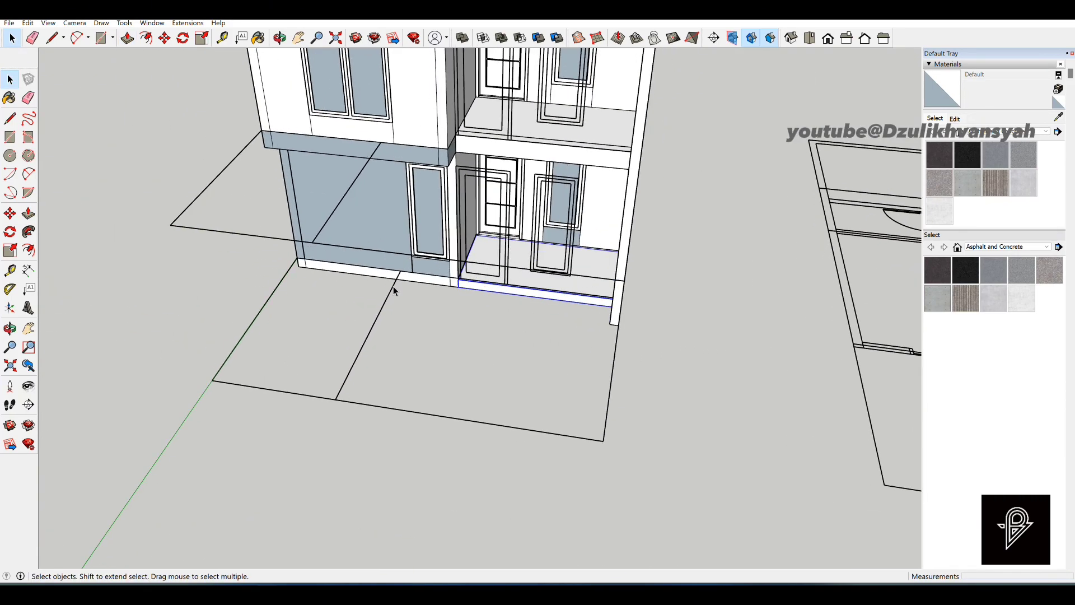
pyautogui.scroll(1, 609, 370)
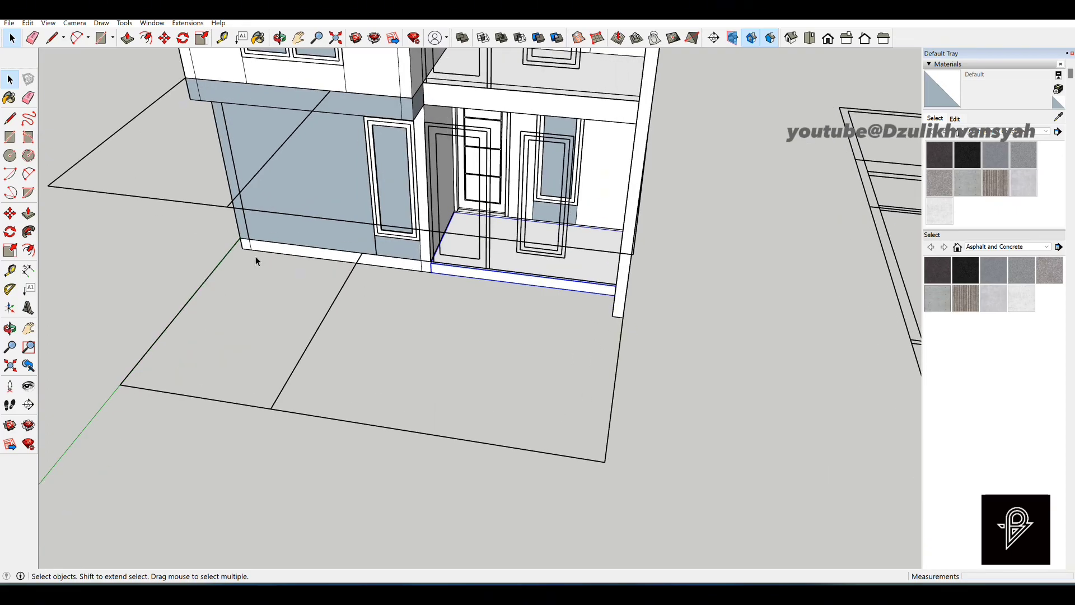
pyautogui.scroll(-3, 727, 311)
pyautogui.scroll(4, 344, 296)
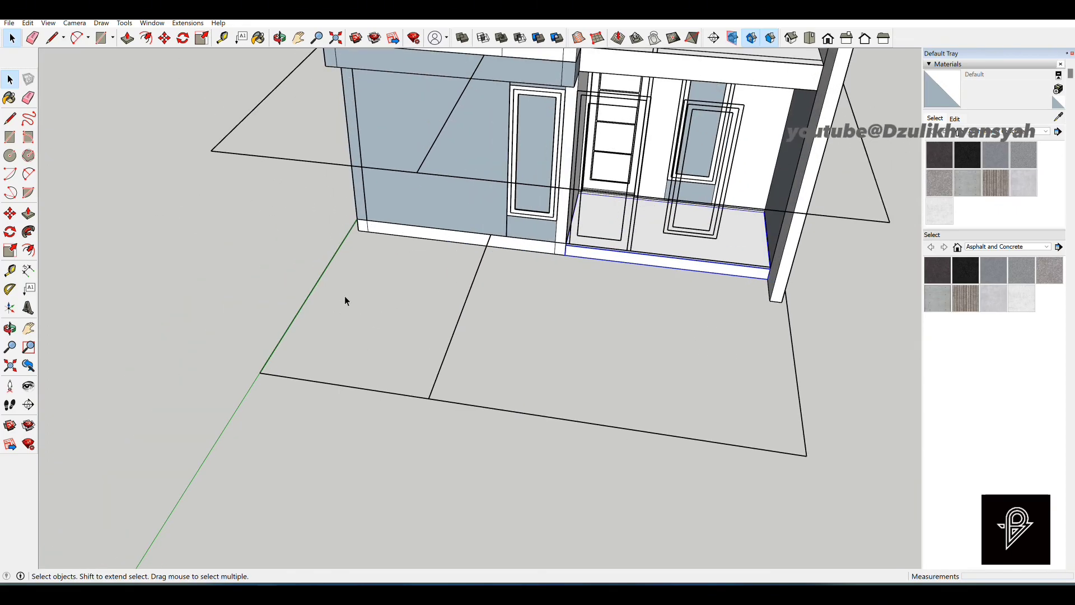
pyautogui.scroll(4, 357, 226)
pyautogui.press('r')
pyautogui.click(372, 221)
pyautogui.click(359, 235)
pyautogui.scroll(1, 364, 228)
pyautogui.press('p')
pyautogui.click(368, 227)
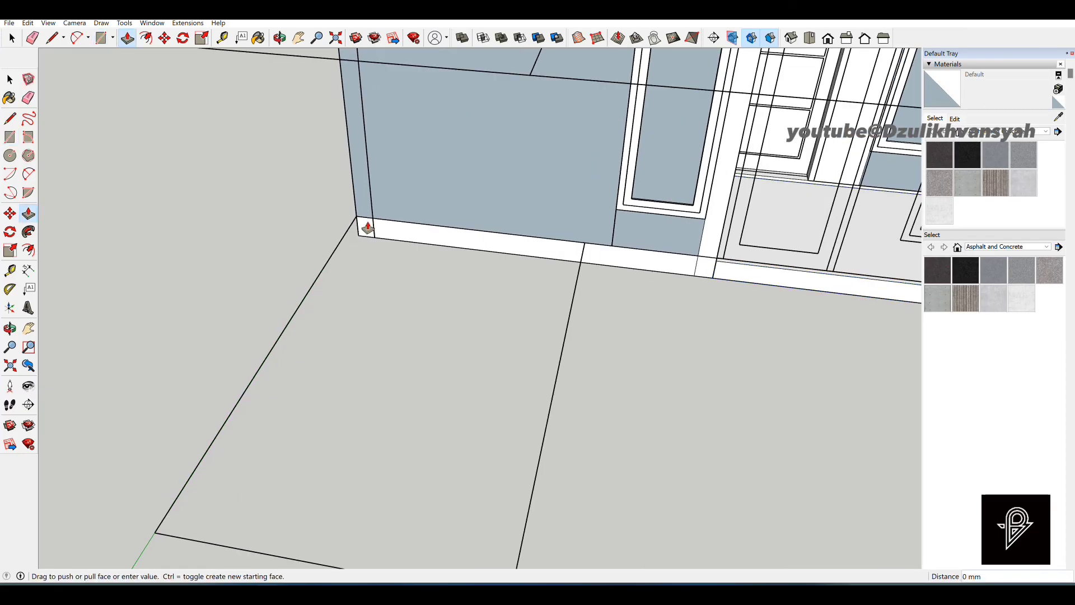
pyautogui.scroll(-3, 376, 245)
pyautogui.click(445, 446)
# Mark a 150 mm wall thickness at the side curb's front end and Push/Pull that strip along the front boundary.
pyautogui.scroll(4, 280, 406)
pyautogui.press('l')
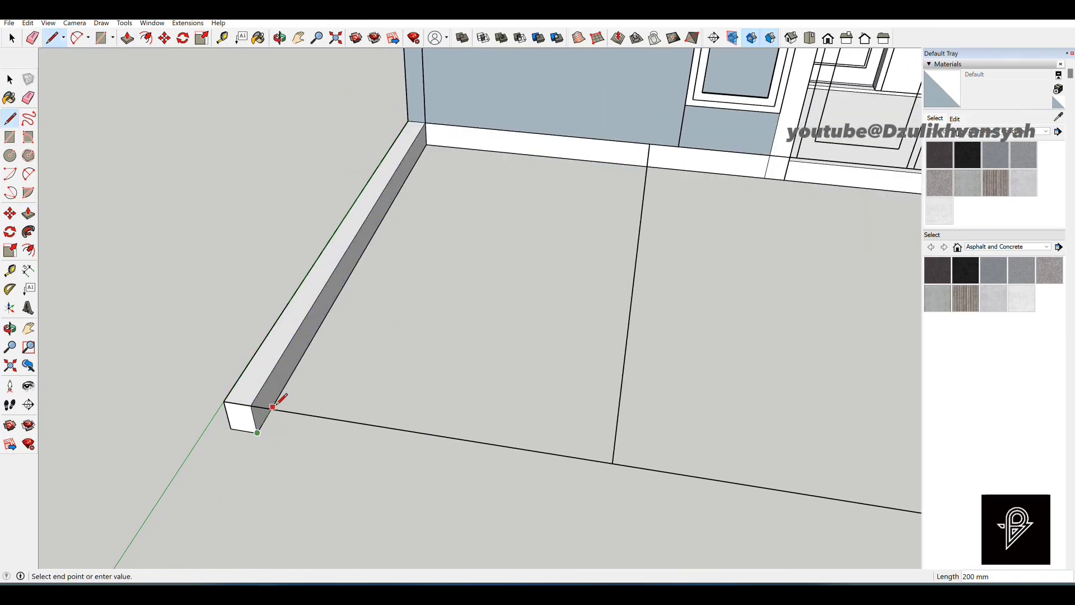
pyautogui.write('150')
pyautogui.press('Return')
pyautogui.scroll(2, 271, 411)
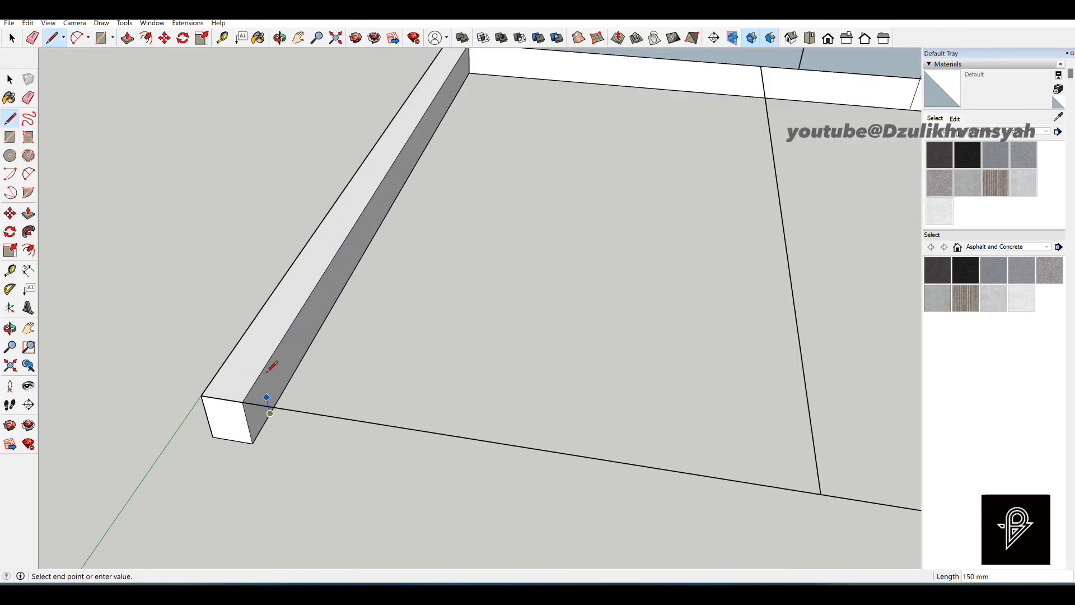
pyautogui.press('p')
pyautogui.click(255, 403)
pyautogui.scroll(-4, 252, 402)
pyautogui.scroll(-1, 455, 395)
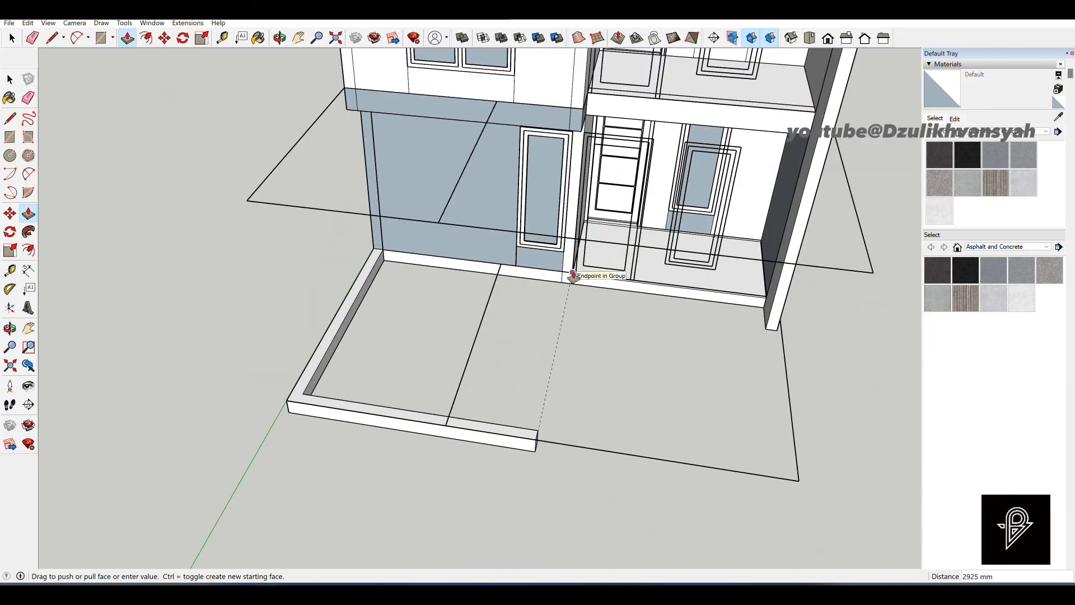
# Raise the top of the garden's side and front curbs by 500 mm with Push/Pull.
pyautogui.scroll(2, 507, 312)
pyautogui.write('500')
pyautogui.press('Return')
pyautogui.scroll(-2, 490, 343)
pyautogui.scroll(-2, 490, 343)
pyautogui.press('space')
# Split the plinth face at the plan's garden divider line and Push/Pull the strip 3275 mm to the front garden wall.
pyautogui.scroll(2, 398, 347)
pyautogui.scroll(-2, 398, 369)
pyautogui.scroll(3, 414, 401)
pyautogui.moveTo(628, 320)
pyautogui.mouseDown(button='middle')
pyautogui.moveTo(453, 302)
pyautogui.moveTo(149, 310)
pyautogui.moveTo(623, 394)
pyautogui.mouseUp(button='middle')
pyautogui.scroll(2, 493, 262)
pyautogui.press('l')
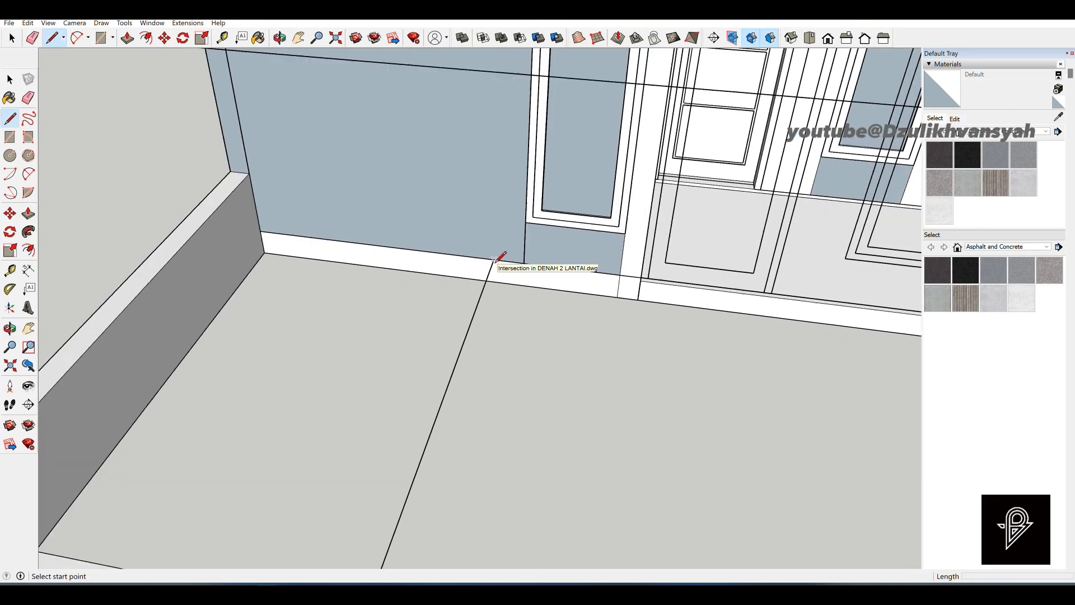
pyautogui.click(494, 261)
pyautogui.click(494, 281)
pyautogui.press('p')
pyautogui.click(485, 270)
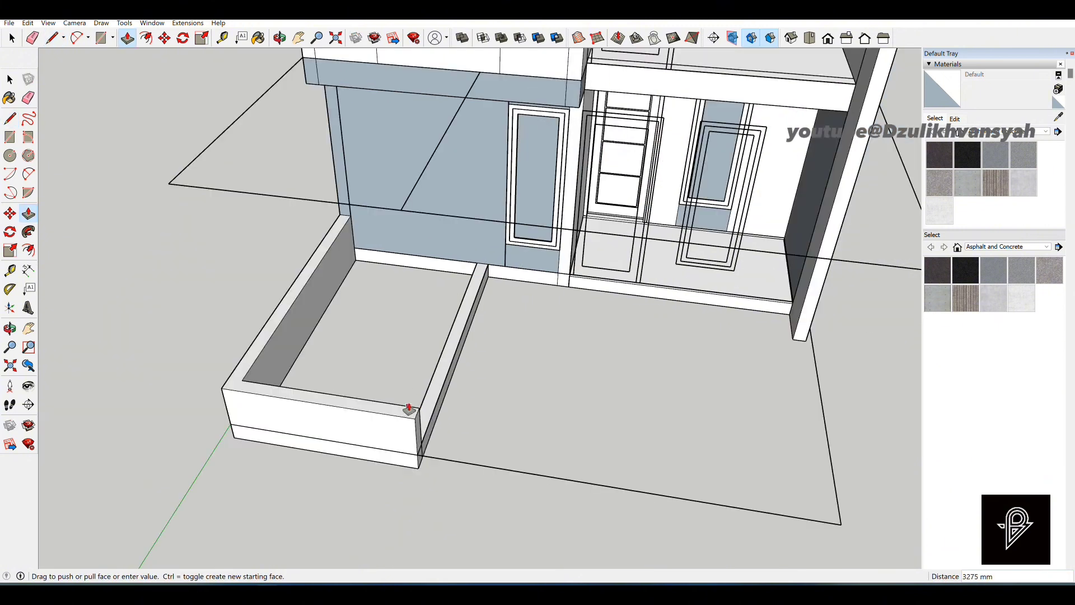
# Make the connected garden walls a group.
pyautogui.press('space')
pyautogui.rightClick(331, 325)
pyautogui.click(367, 422)
# Inside the garden wall group, split the top face at the front corner with a line and raise the side boundary wall.
pyautogui.doubleClick(286, 398)
pyautogui.press('l')
pyautogui.click(293, 384)
pyautogui.click(278, 408)
pyautogui.press('p')
pyautogui.click(284, 372)
pyautogui.scroll(-3, 283, 372)
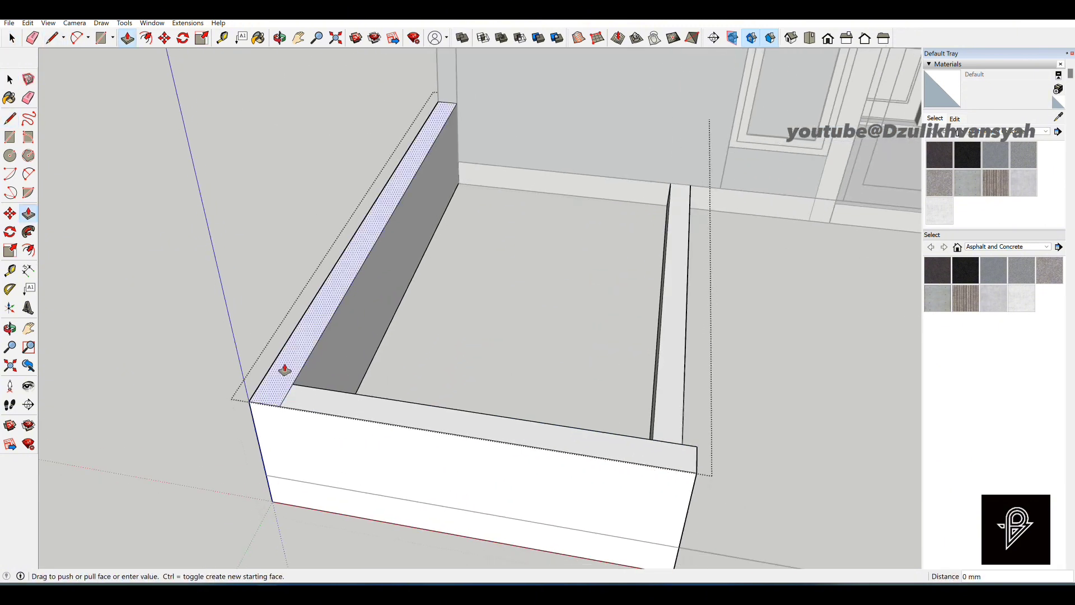
pyautogui.write('5')
pyautogui.press('Return')
pyautogui.press('space')
# Draw a rectangle at the gable leg's foot, Push/Pull it to the front boundary and match its height to the opposite side wall.
pyautogui.scroll(-3, 242, 254)
pyautogui.press('r')
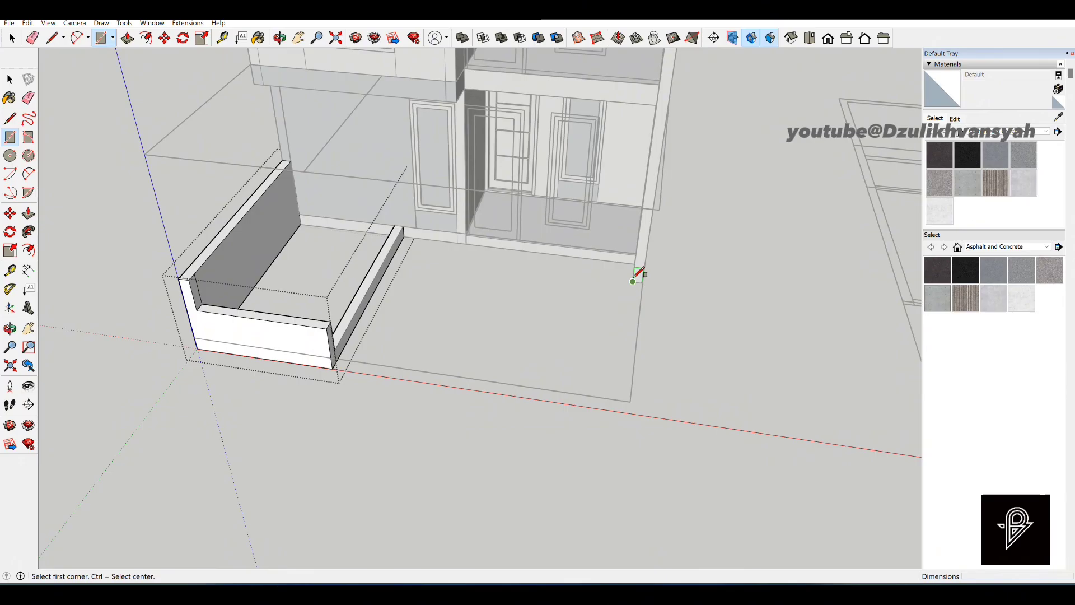
pyautogui.scroll(4, 639, 276)
pyautogui.click(629, 298)
pyautogui.click(650, 250)
pyautogui.press('p')
pyautogui.click(642, 280)
pyautogui.click(618, 476)
pyautogui.click(645, 319)
pyautogui.scroll(-2, 644, 302)
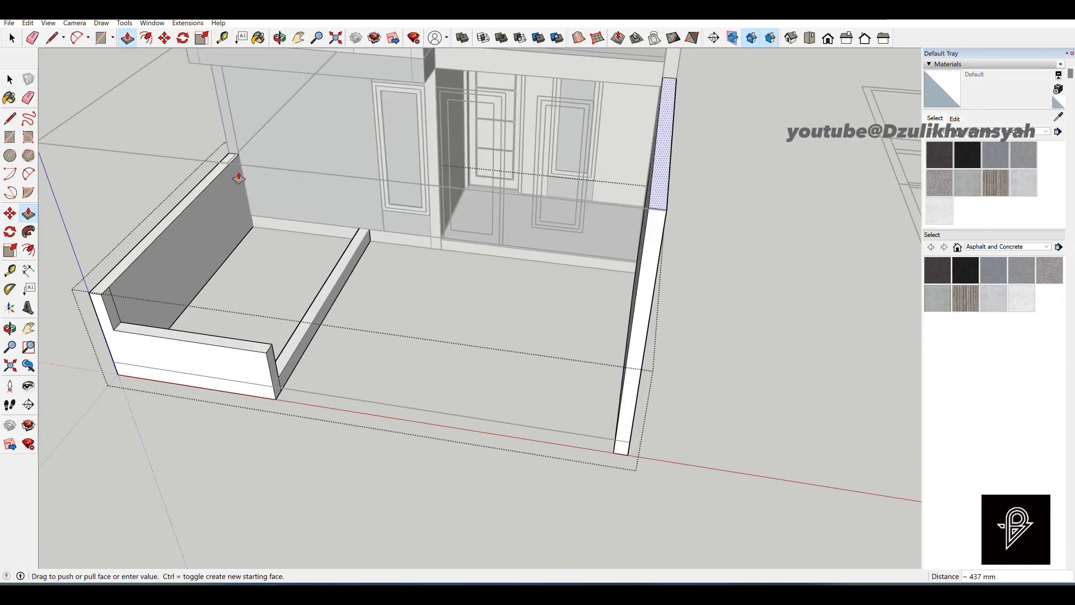
pyautogui.click(255, 164)
# Close the garden wall group and draw a 3850 by 3425 mm rectangle over the carport floor between the walls.
pyautogui.press('space')
pyautogui.scroll(2, 464, 274)
pyautogui.click(455, 287)
pyautogui.press('r')
pyautogui.scroll(2, 322, 414)
pyautogui.click(344, 386)
pyautogui.click(748, 236)
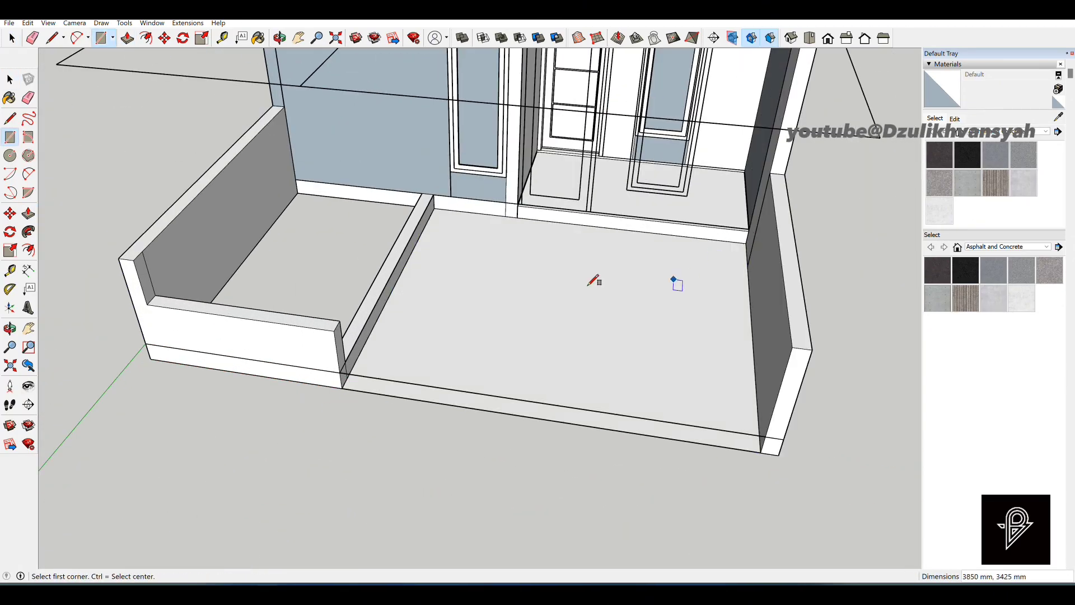
# Push/Pull the carport floor rectangle 50 mm and make the resulting slab a group.
pyautogui.scroll(1, 588, 278)
pyautogui.press('p')
pyautogui.click(497, 239)
pyautogui.write('50')
pyautogui.press('Return')
pyautogui.press('space')
pyautogui.tripleClick(496, 230)
pyautogui.rightClick(497, 229)
pyautogui.click(564, 325)
# Draw a rectangle filling the floor of the walled front garden between its opposite corners and make it a group.
pyautogui.press('r')
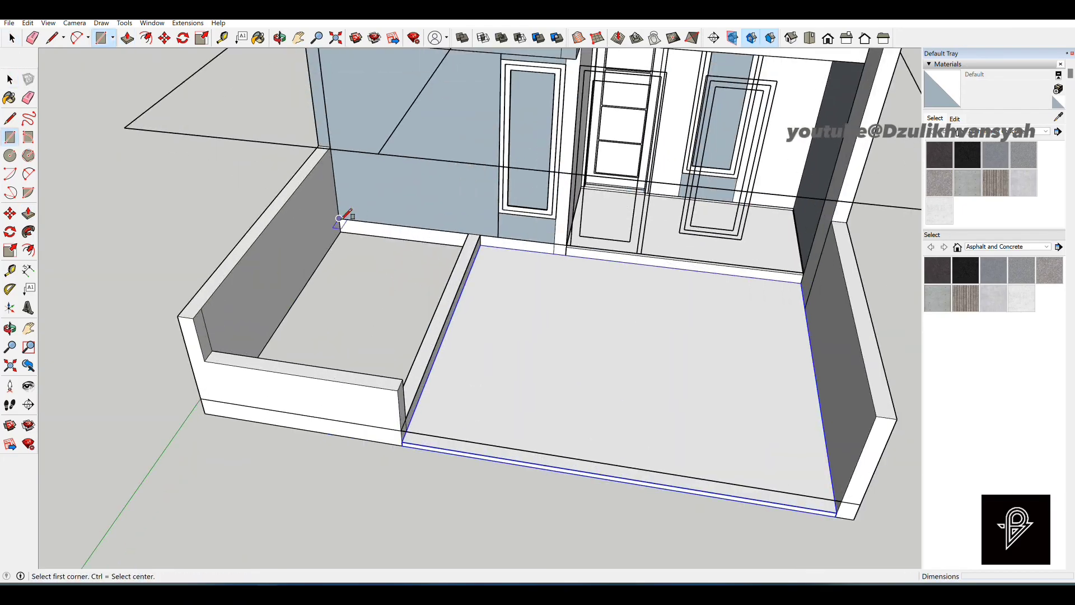
pyautogui.click(339, 220)
pyautogui.moveTo(450, 325); pyautogui.dragTo(197, 335, button='middle')
pyautogui.scroll(3, 219, 252)
pyautogui.click(180, 291)
pyautogui.click(597, 94)
pyautogui.press('space')
pyautogui.doubleClick(486, 170)
pyautogui.rightClick(489, 174)
pyautogui.click(560, 275)
# Delete the loose floor plan linework beside the house and the leftover geometry at the house front.
pyautogui.moveTo(487, 280)
pyautogui.mouseDown(button='middle')
pyautogui.moveTo(721, 254)
pyautogui.moveTo(653, 280)
pyautogui.moveTo(572, 341)
pyautogui.moveTo(540, 350)
pyautogui.moveTo(520, 317)
pyautogui.mouseUp(button='middle')
pyautogui.scroll(-1, 484, 244)
pyautogui.moveTo(484, 243); pyautogui.dragTo(533, 377, button='middle')
pyautogui.scroll(-1, 531, 347)
pyautogui.scroll(-2, 538, 286)
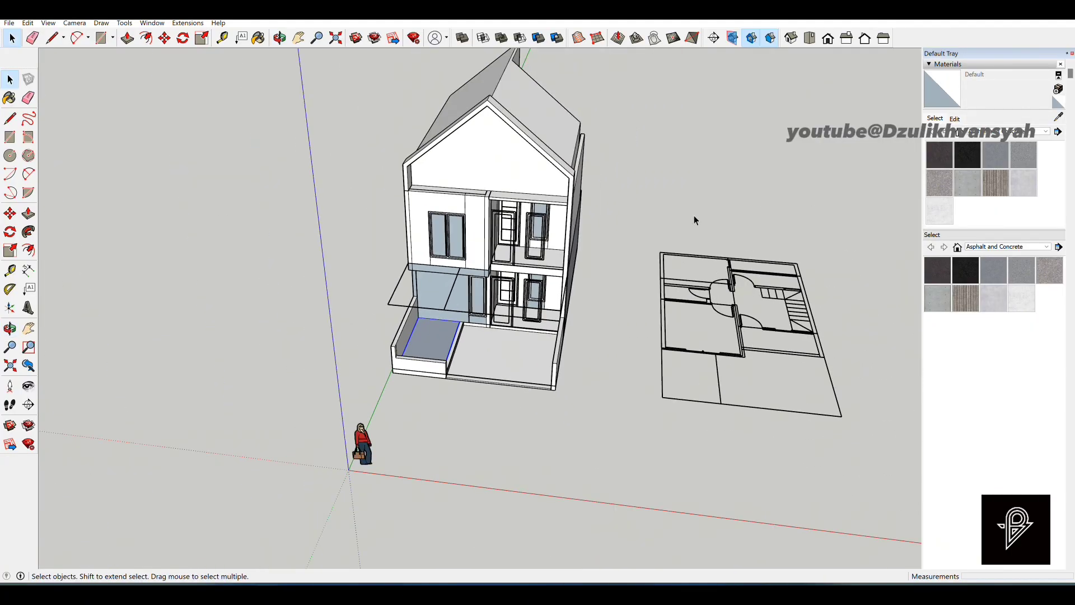
pyautogui.scroll(-1, 696, 229)
pyautogui.tripleClick(733, 307)
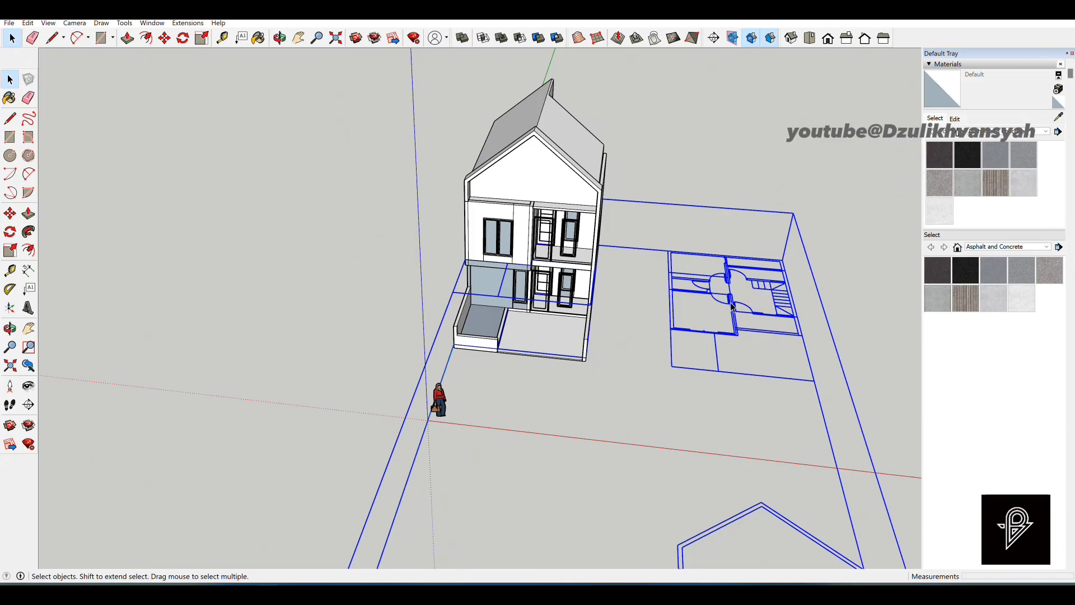
pyautogui.press('Delete')
pyautogui.scroll(5, 577, 243)
pyautogui.moveTo(577, 246); pyautogui.dragTo(496, 307, button='middle')
pyautogui.click(504, 280)
pyautogui.press('Delete')
# Draw a 40 mm wide baluster footprint at the balcony's front corner beside the wall and Push/Pull it up 1000 mm.
pyautogui.scroll(-4, 503, 280)
pyautogui.moveTo(503, 281); pyautogui.dragTo(452, 319, button='middle')
pyautogui.scroll(5, 502, 308)
pyautogui.press('r')
pyautogui.scroll(6, 454, 302)
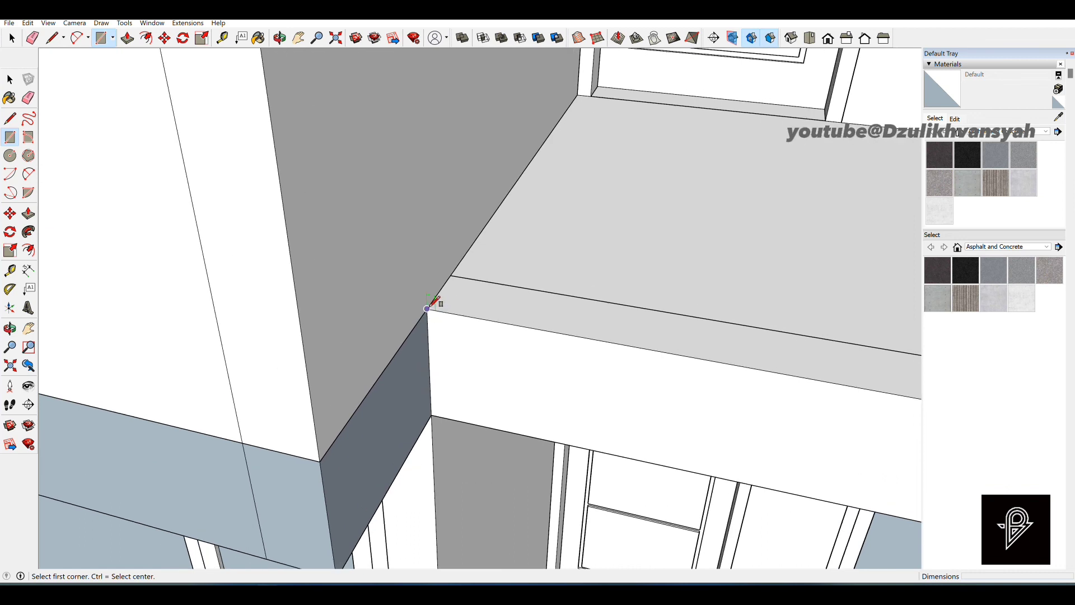
pyautogui.click(427, 309)
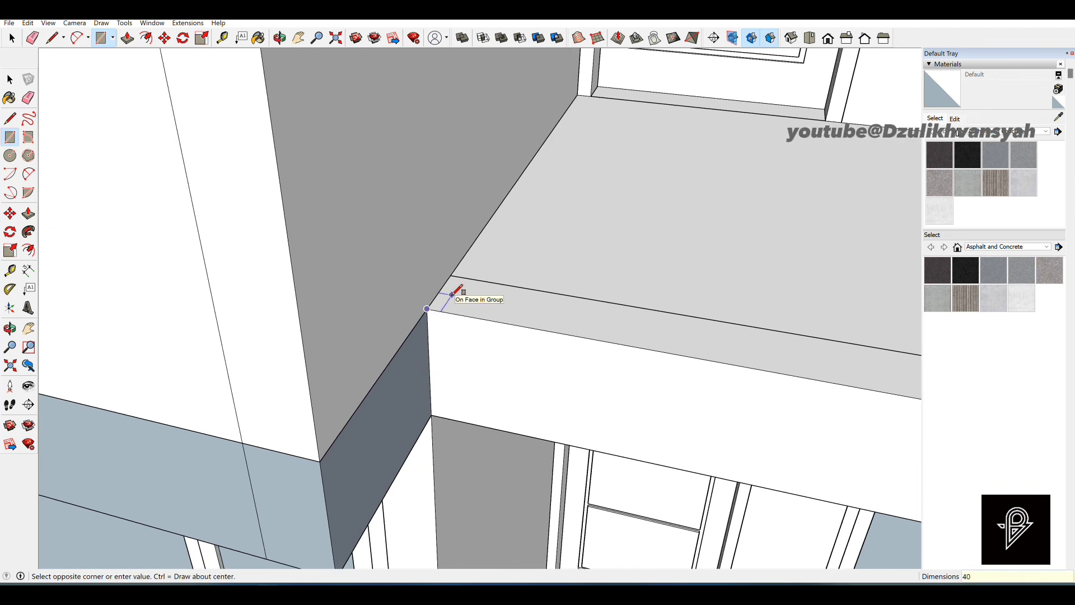
pyautogui.press('p')
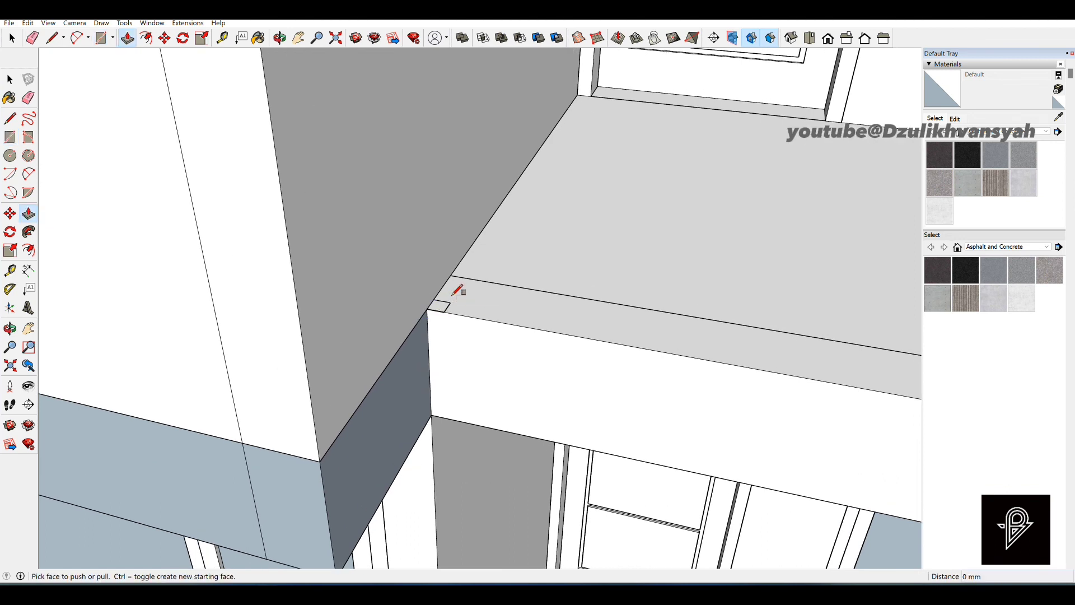
pyautogui.click(437, 309)
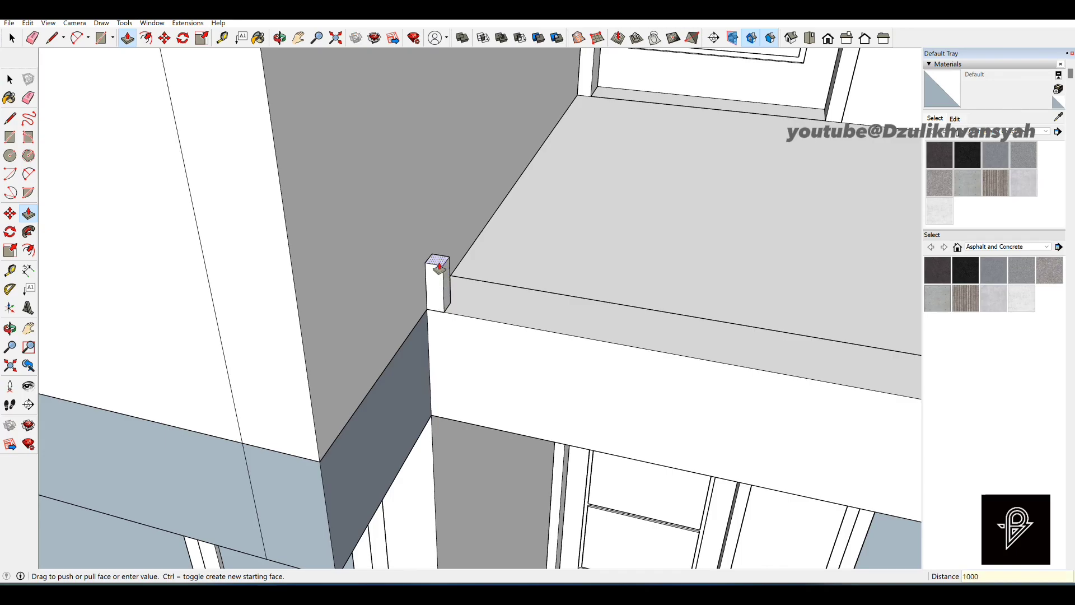
pyautogui.press('Return')
# Copy the whole baluster 200 mm along the balcony's front edge.
pyautogui.scroll(-5, 443, 277)
pyautogui.scroll(2, 453, 253)
pyautogui.press('space')
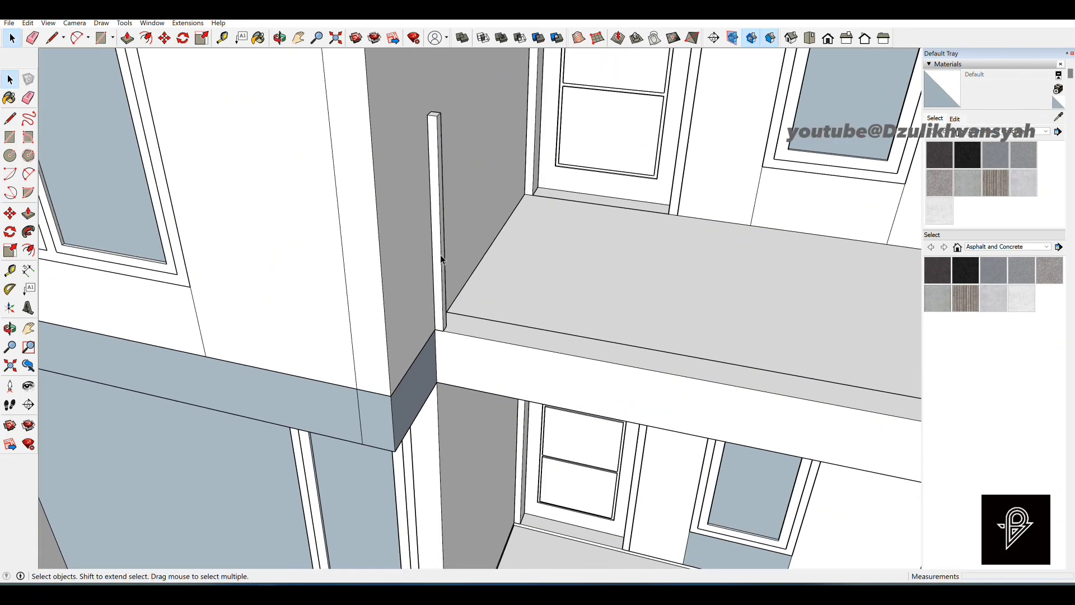
pyautogui.scroll(4, 443, 259)
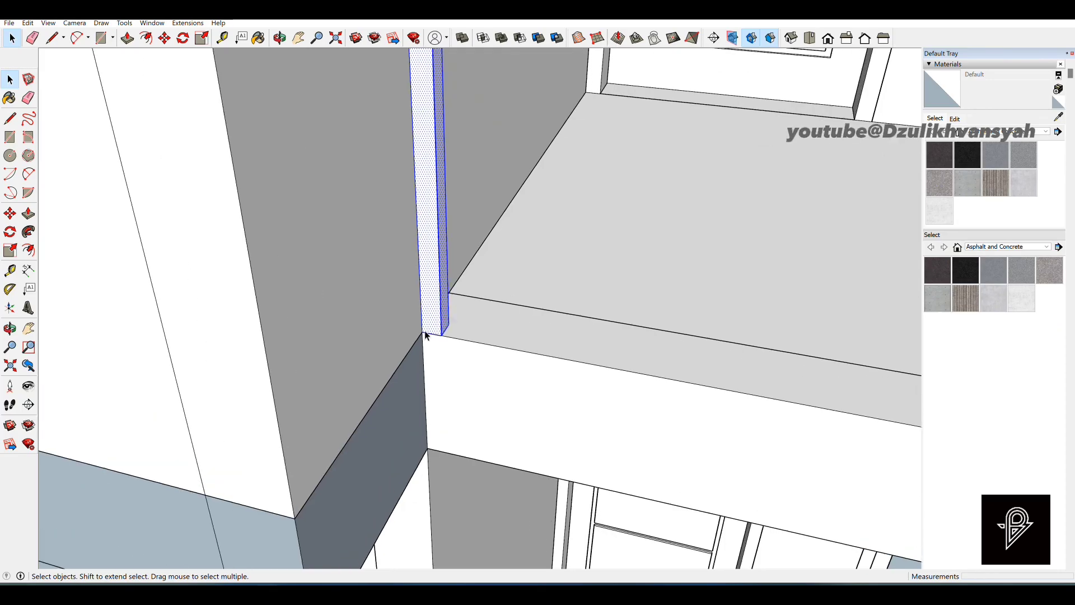
pyautogui.press('m')
pyautogui.click(433, 331)
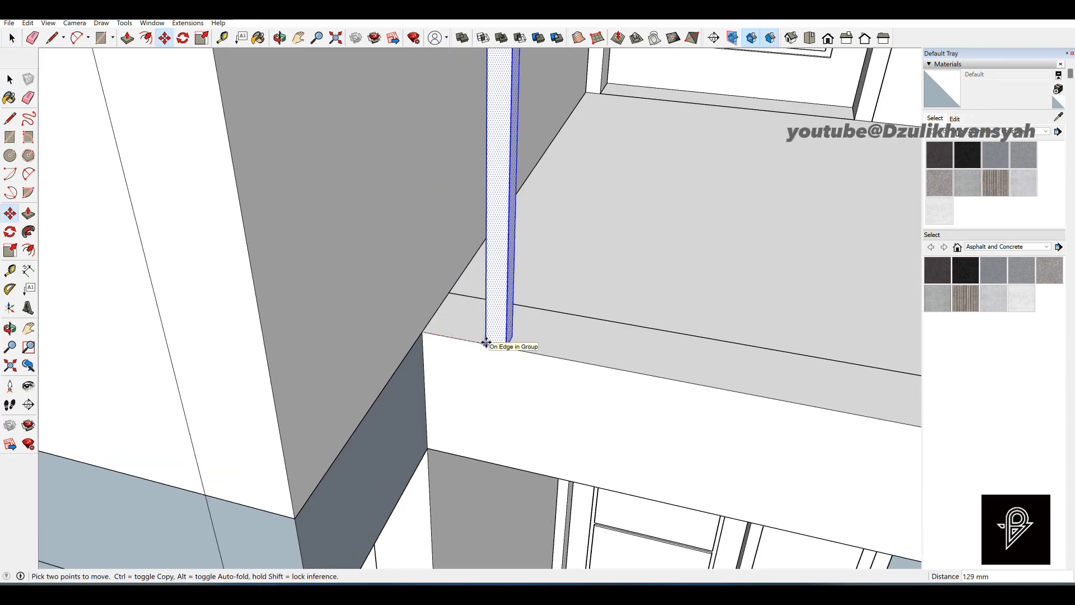
pyautogui.press('ctrl')
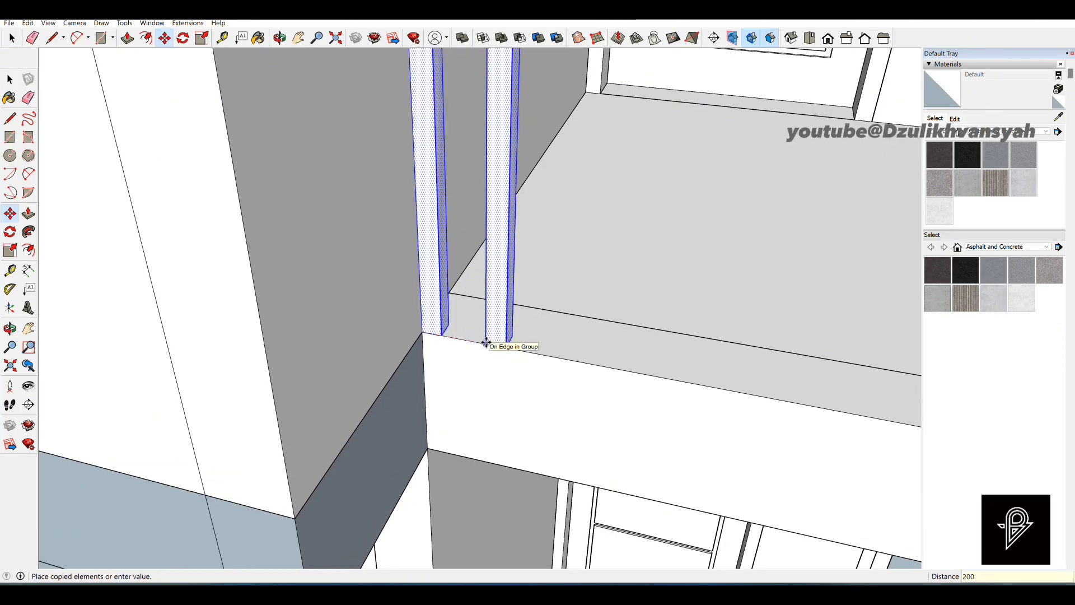
pyautogui.write('300')
pyautogui.press('Return')
pyautogui.press('space')
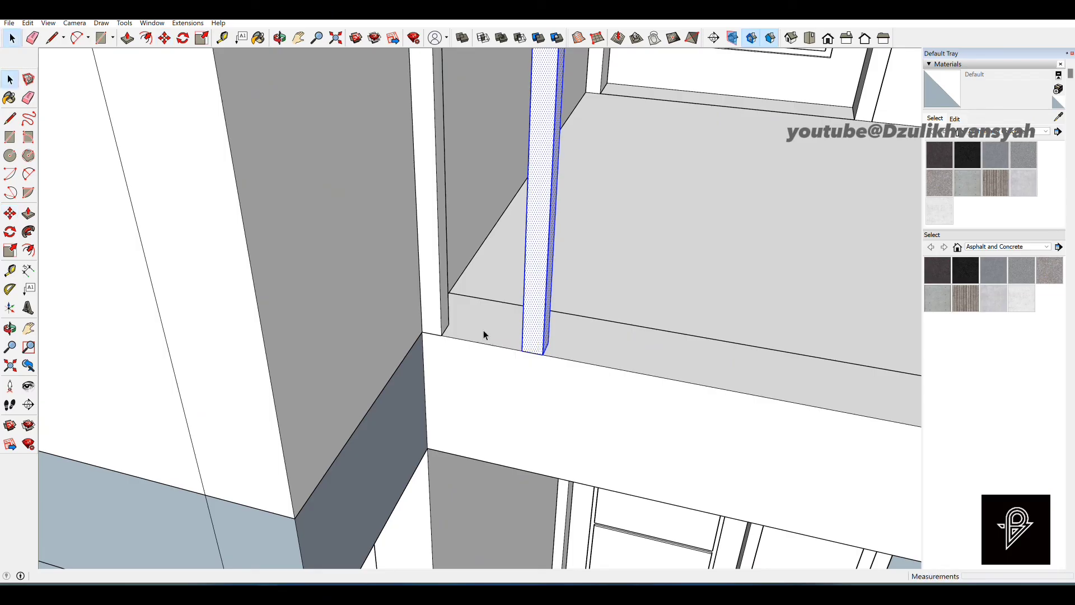
# Make the two balusters a group and open it for editing.
pyautogui.keyDown('ctrl'); pyautogui.click(444, 273); pyautogui.keyUp('ctrl')
pyautogui.rightClick(421, 184)
pyautogui.click(476, 283)
pyautogui.moveTo(394, 263); pyautogui.dragTo(459, 350, button='middle')
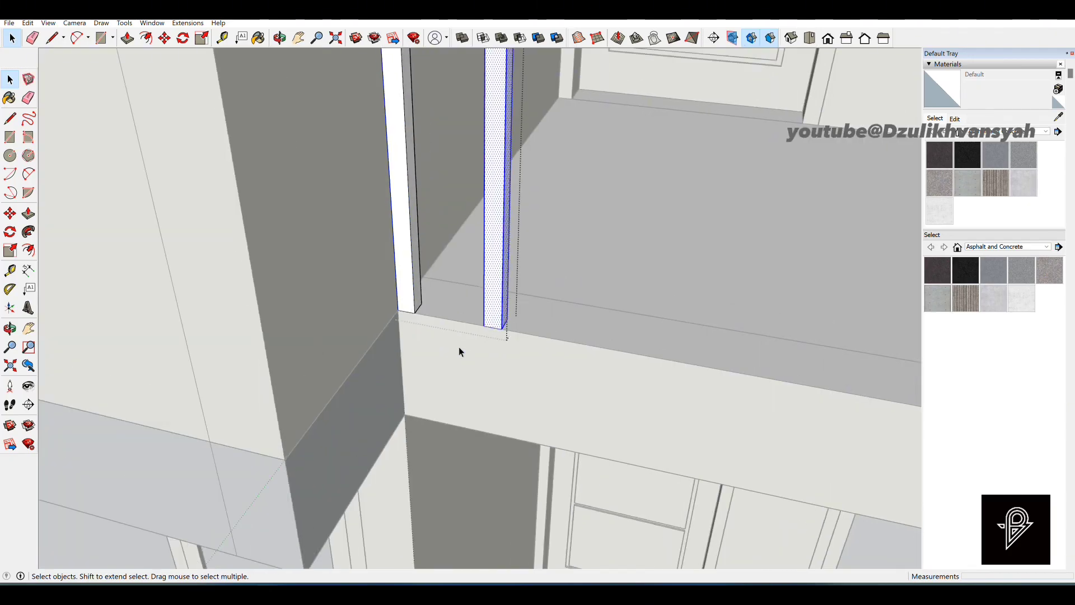
# Copy the second baluster another 200 mm and multiply the copy into an array along the full balcony front.
pyautogui.press('m')
pyautogui.click(427, 313)
pyautogui.press('ctrl')
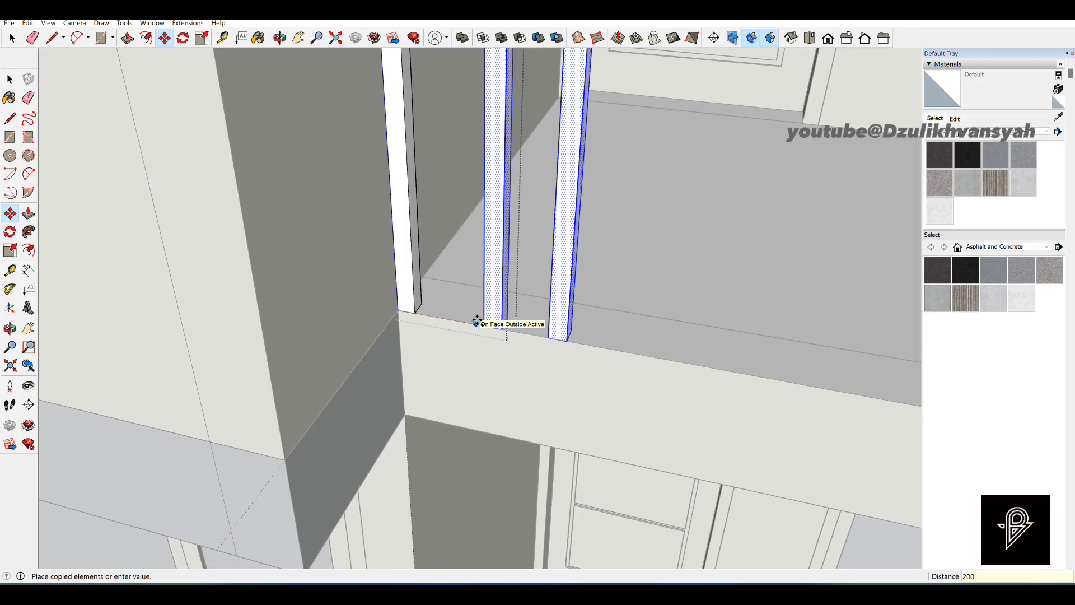
pyautogui.press('Return')
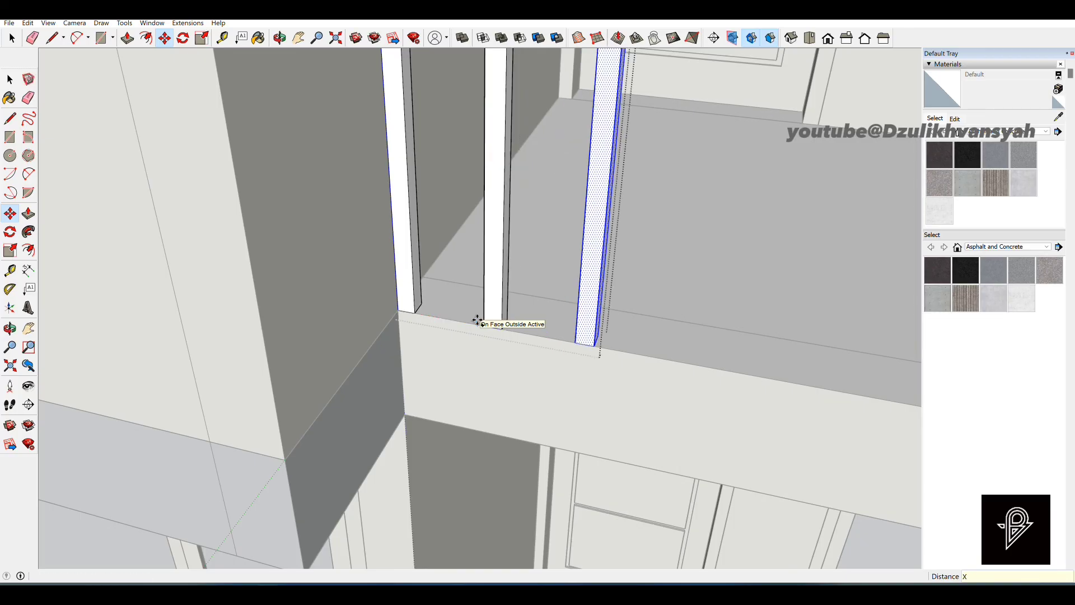
pyautogui.press('Return')
pyautogui.scroll(-6, 478, 320)
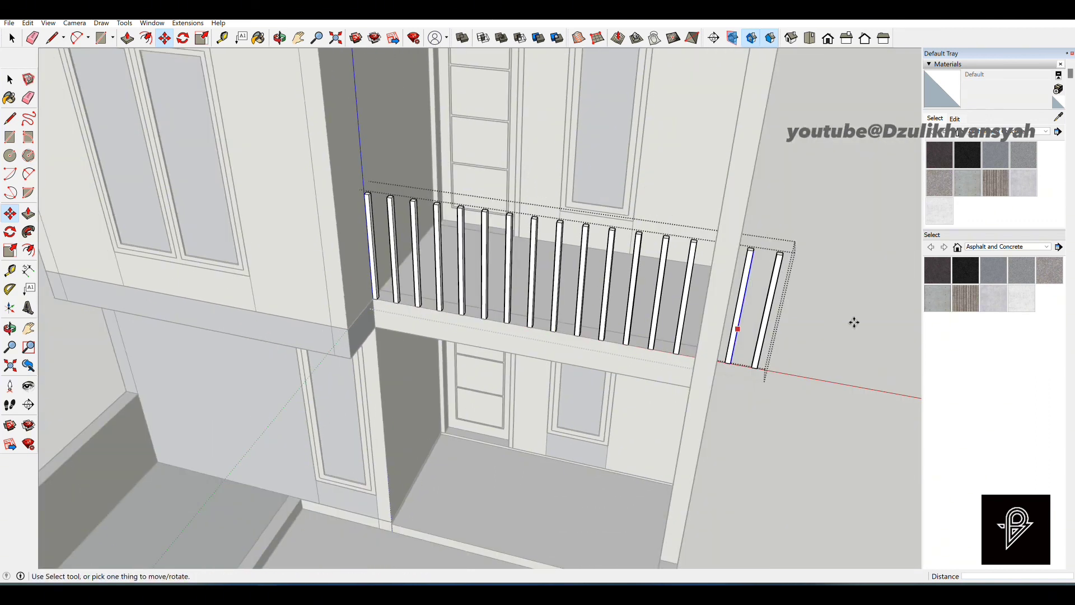
# Delete the two surplus balusters standing beyond the side wall.
pyautogui.scroll(1, 854, 322)
pyautogui.press('space')
pyautogui.moveTo(799, 411); pyautogui.dragTo(786, 430)
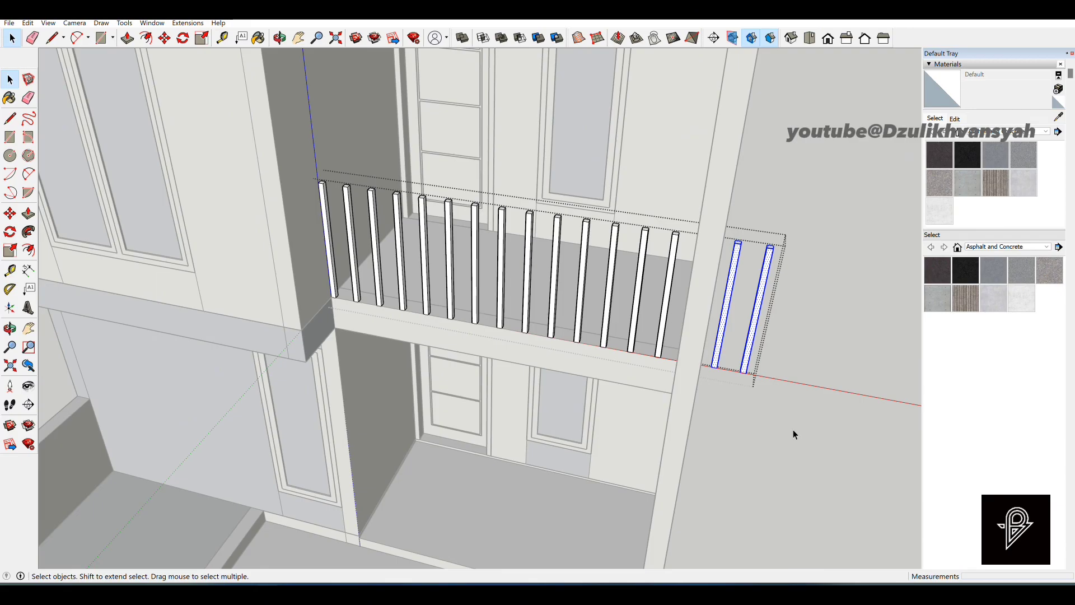
pyautogui.press('Delete')
# Draw a long narrow rectangle over the baluster tops from the first to the last baluster for the handrail.
pyautogui.moveTo(689, 368); pyautogui.dragTo(605, 382, button='middle')
pyautogui.click(307, 230)
pyautogui.scroll(3, 308, 229)
pyautogui.scroll(2, 379, 258)
pyautogui.press('r')
pyautogui.click(274, 229)
pyautogui.scroll(-3, 784, 358)
pyautogui.scroll(2, 819, 350)
pyautogui.click(823, 354)
pyautogui.scroll(-2, 823, 354)
pyautogui.scroll(2, 807, 347)
# Push/Pull the handrail rectangle up 60 mm.
pyautogui.press('p')
pyautogui.click(801, 349)
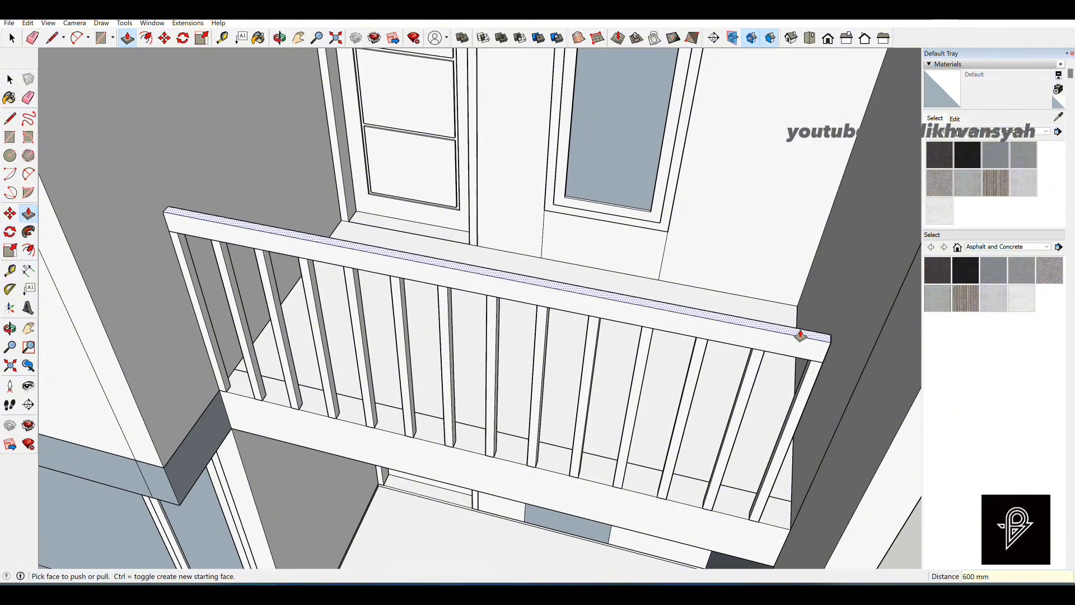
pyautogui.scroll(-2, 801, 336)
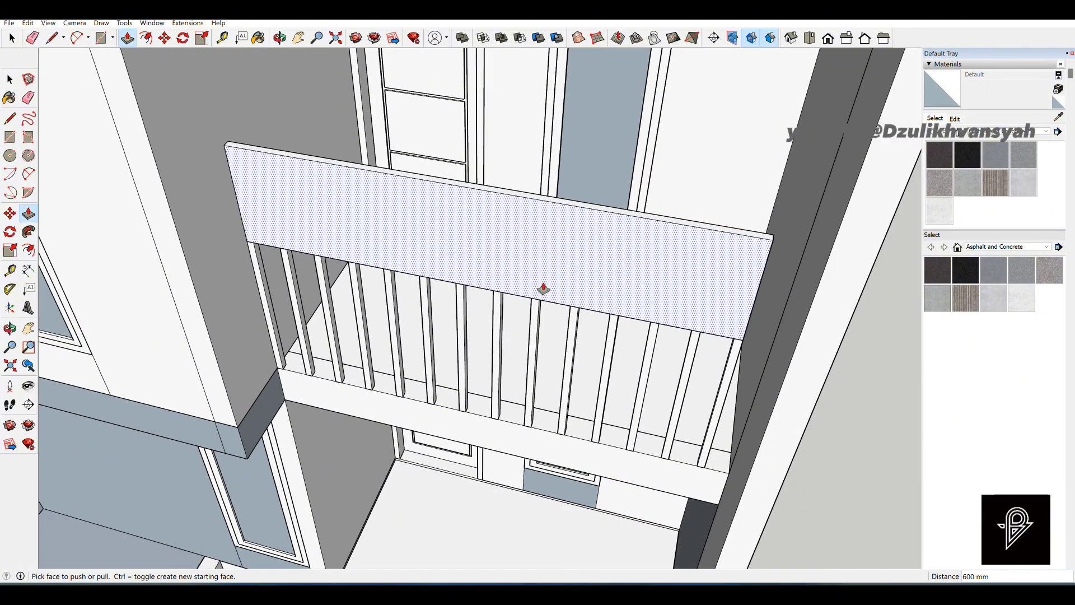
pyautogui.click(718, 330)
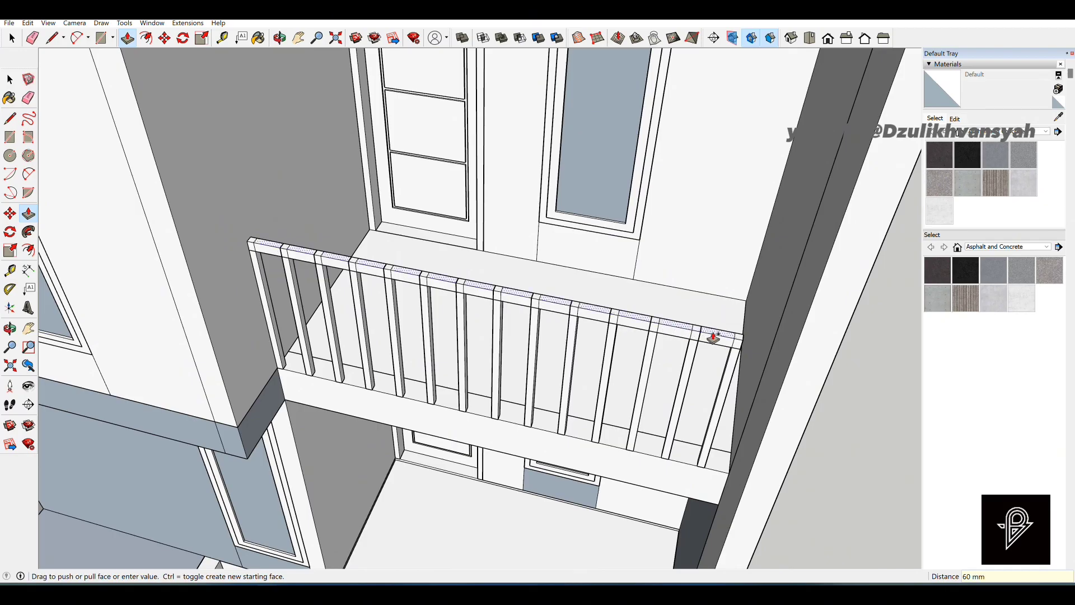
pyautogui.write('6')
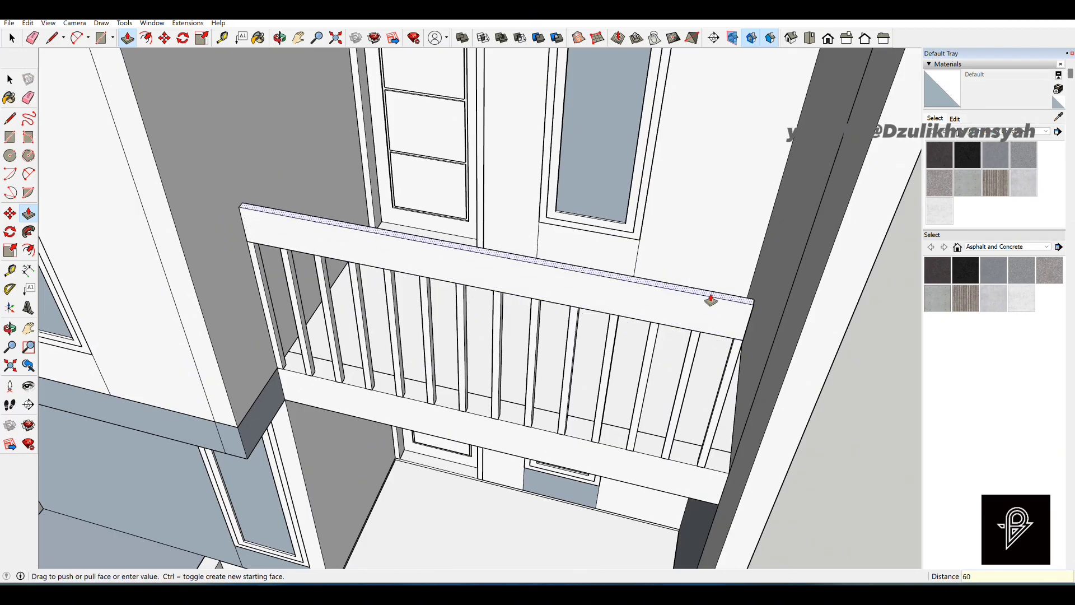
pyautogui.write('0')
pyautogui.press('Return')
# Extend the handrail's free end with Push/Pull until it meets the side wall.
pyautogui.scroll(-3, 784, 347)
pyautogui.scroll(8, 728, 324)
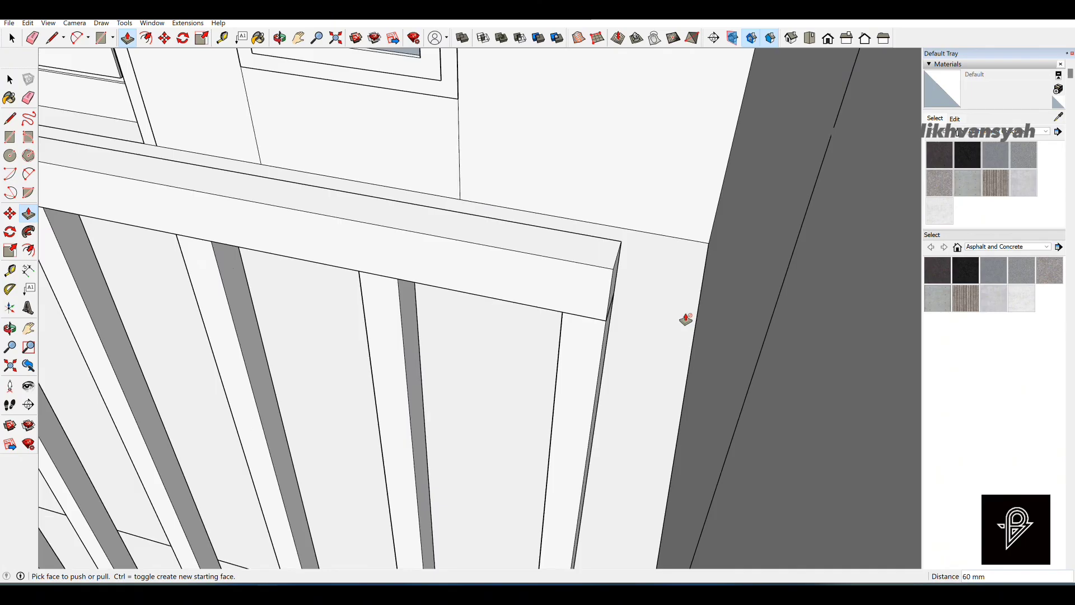
pyautogui.scroll(2, 672, 317)
pyautogui.click(582, 270)
pyautogui.scroll(-2, 643, 319)
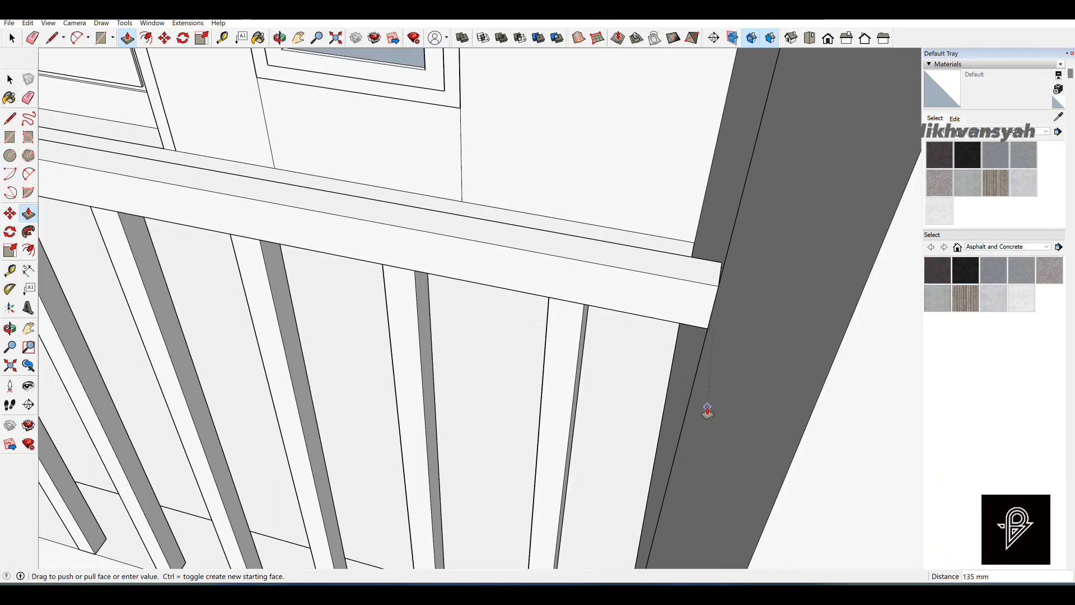
pyautogui.click(707, 409)
# Select the entire handrail and make it a group.
pyautogui.press('space')
pyautogui.tripleClick(660, 300)
pyautogui.rightClick(660, 298)
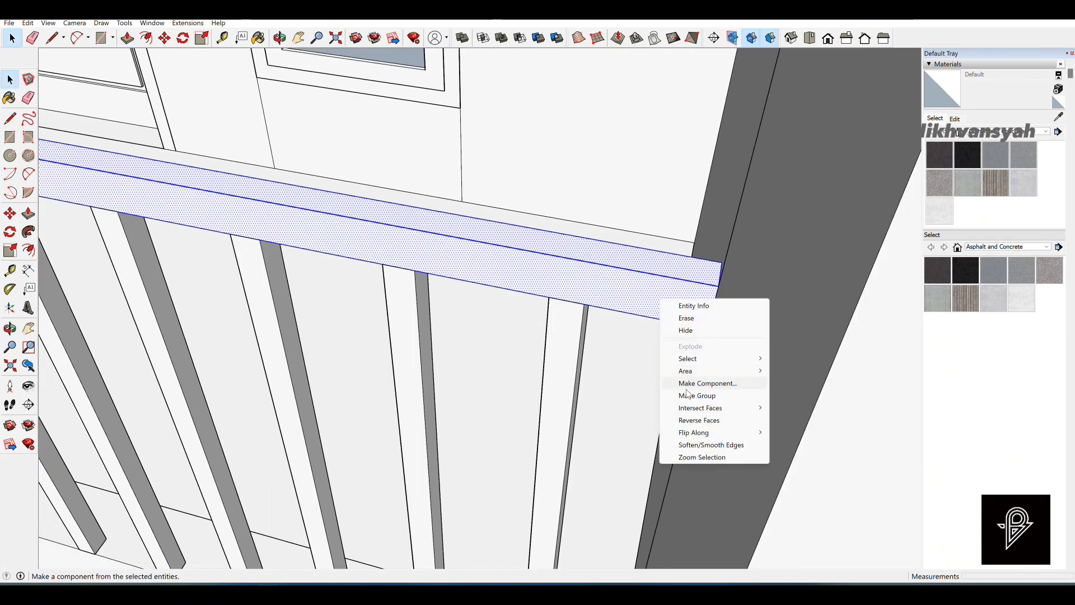
pyautogui.click(728, 392)
# Examine the balcony railing and the whole house from the front and above.
pyautogui.scroll(-3, 691, 330)
pyautogui.scroll(-3, 689, 328)
pyautogui.moveTo(614, 381)
pyautogui.mouseDown(button='middle')
pyautogui.moveTo(679, 305)
pyautogui.moveTo(629, 365)
pyautogui.moveTo(616, 266)
pyautogui.moveTo(676, 359)
pyautogui.mouseUp(button='middle')
pyautogui.scroll(-4, 660, 310)
pyautogui.scroll(-3, 670, 362)
pyautogui.keyDown('shift'); pyautogui.moveTo(677, 445); pyautogui.dragTo(617, 436, button='middle'); pyautogui.keyUp('shift')
pyautogui.moveTo(622, 380); pyautogui.dragTo(600, 468, button='middle')
pyautogui.moveTo(601, 467)
pyautogui.keyDown('shift'); pyautogui.mouseDown(button='middle')
pyautogui.moveTo(601, 404)
pyautogui.moveTo(572, 350)
pyautogui.moveTo(559, 389)
pyautogui.mouseUp(button='middle'); pyautogui.keyUp('shift')
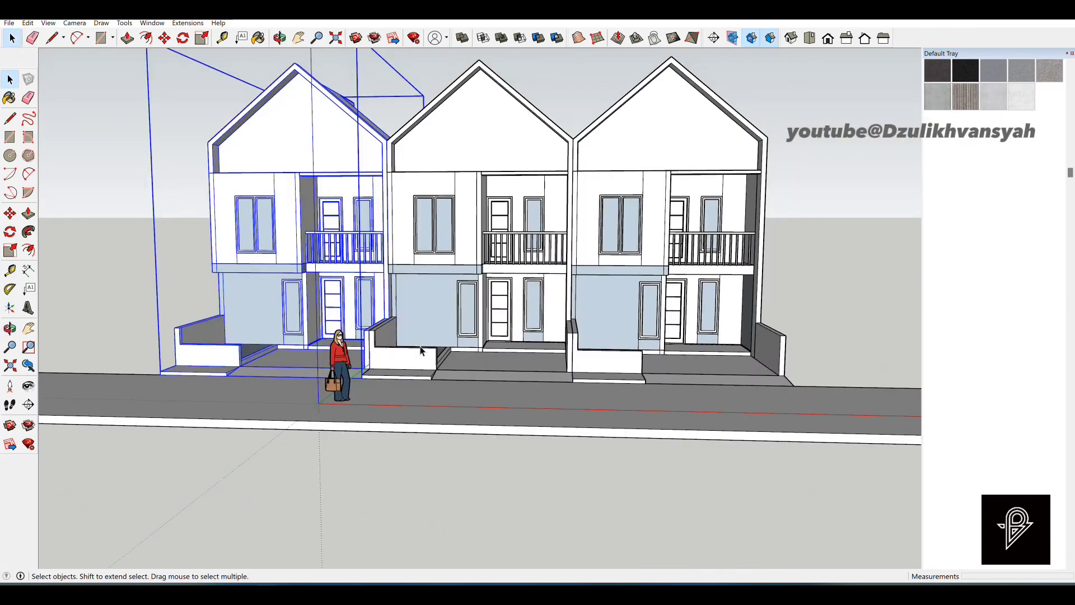
# Examine the row of three houses with their front gardens, carports and street frontage.
pyautogui.moveTo(420, 346); pyautogui.dragTo(419, 360, button='middle')
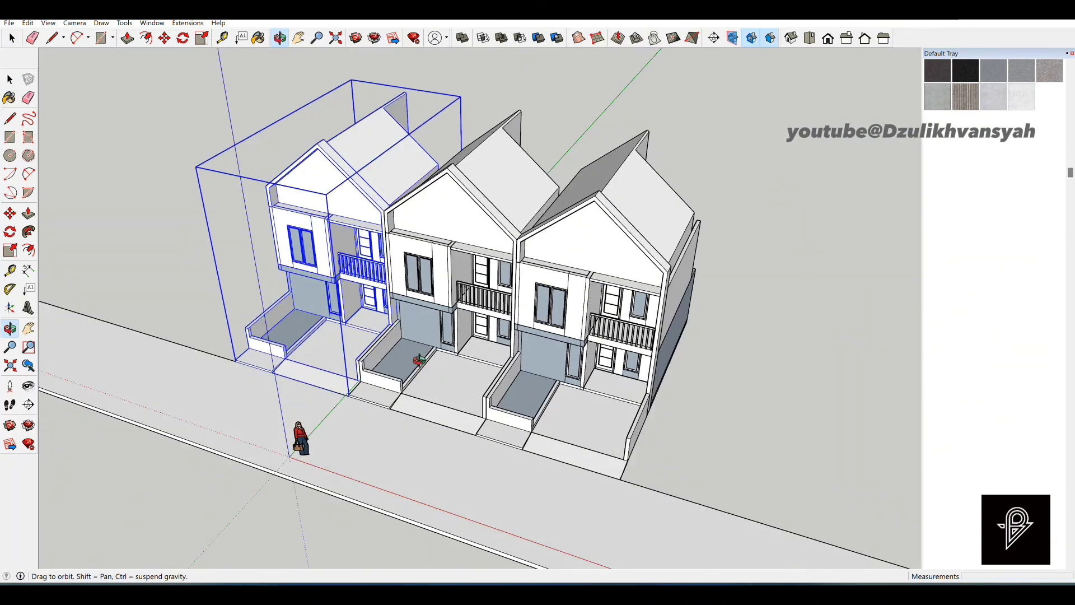
pyautogui.scroll(6, 419, 360)
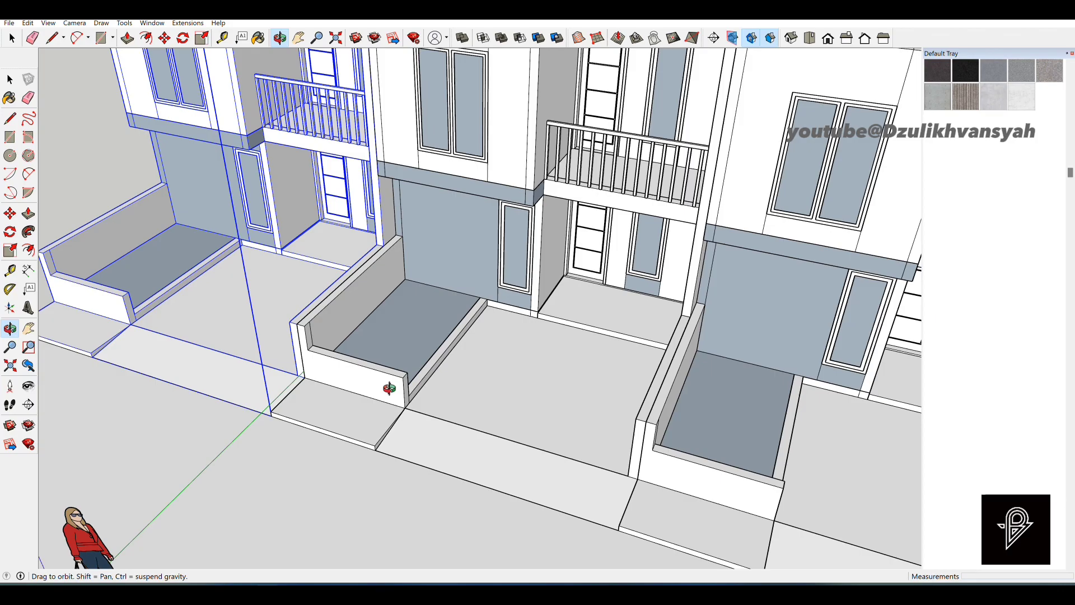
pyautogui.moveTo(390, 387)
pyautogui.mouseDown(button='middle')
pyautogui.moveTo(413, 420)
pyautogui.moveTo(438, 421)
pyautogui.mouseUp(button='middle')
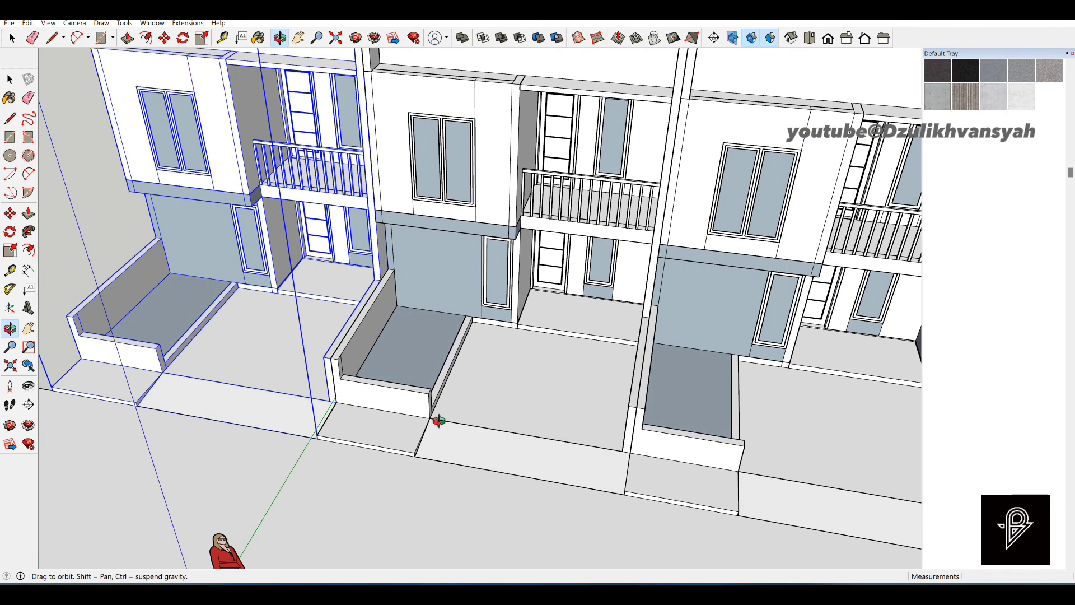
pyautogui.scroll(-4, 449, 399)
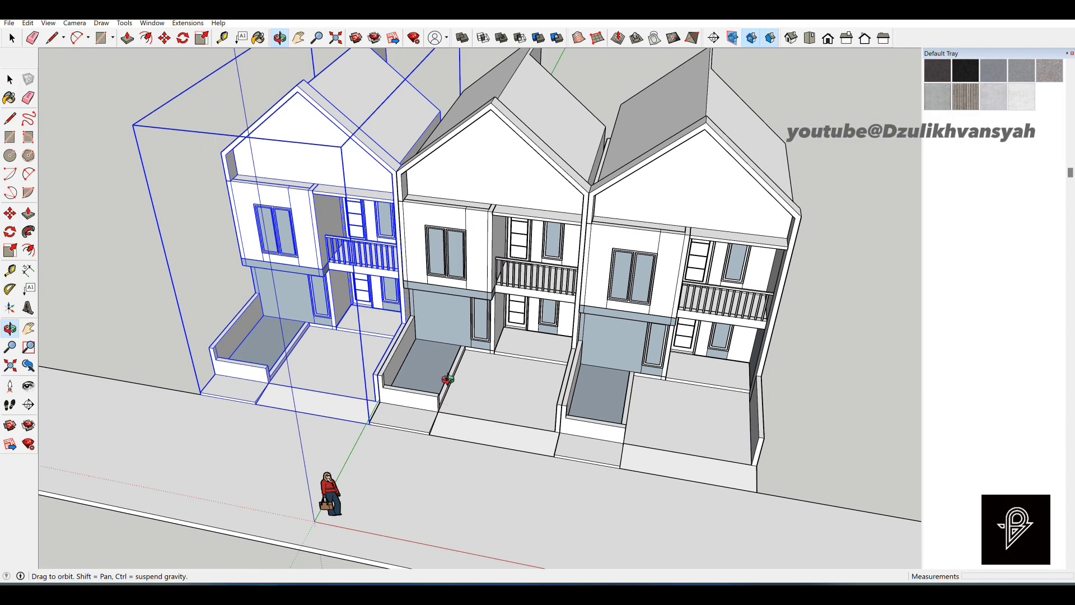
pyautogui.scroll(3, 448, 380)
pyautogui.scroll(-4, 448, 380)
pyautogui.scroll(4, 453, 365)
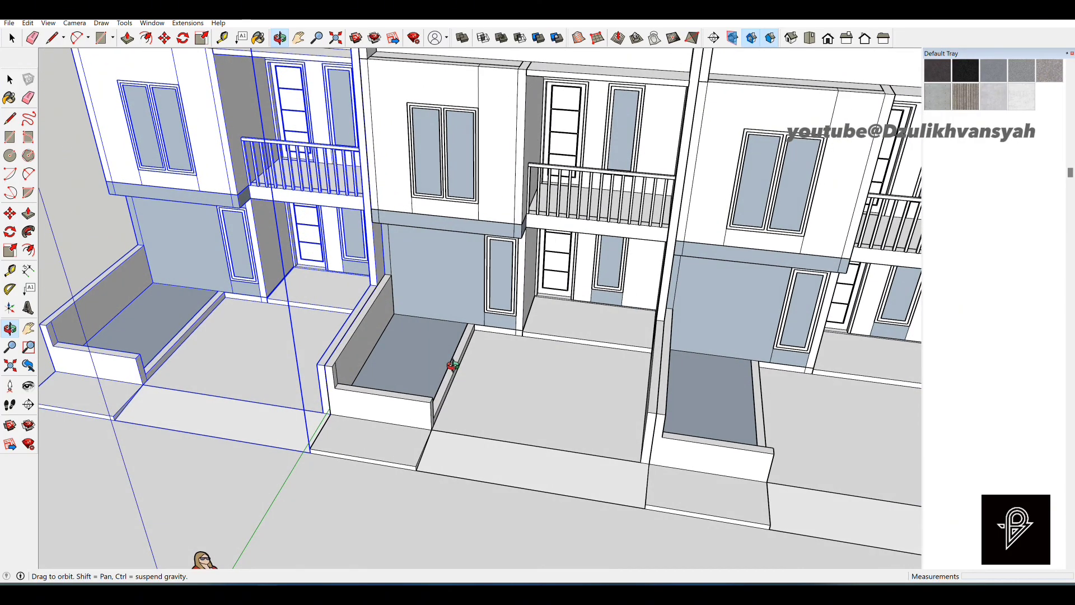